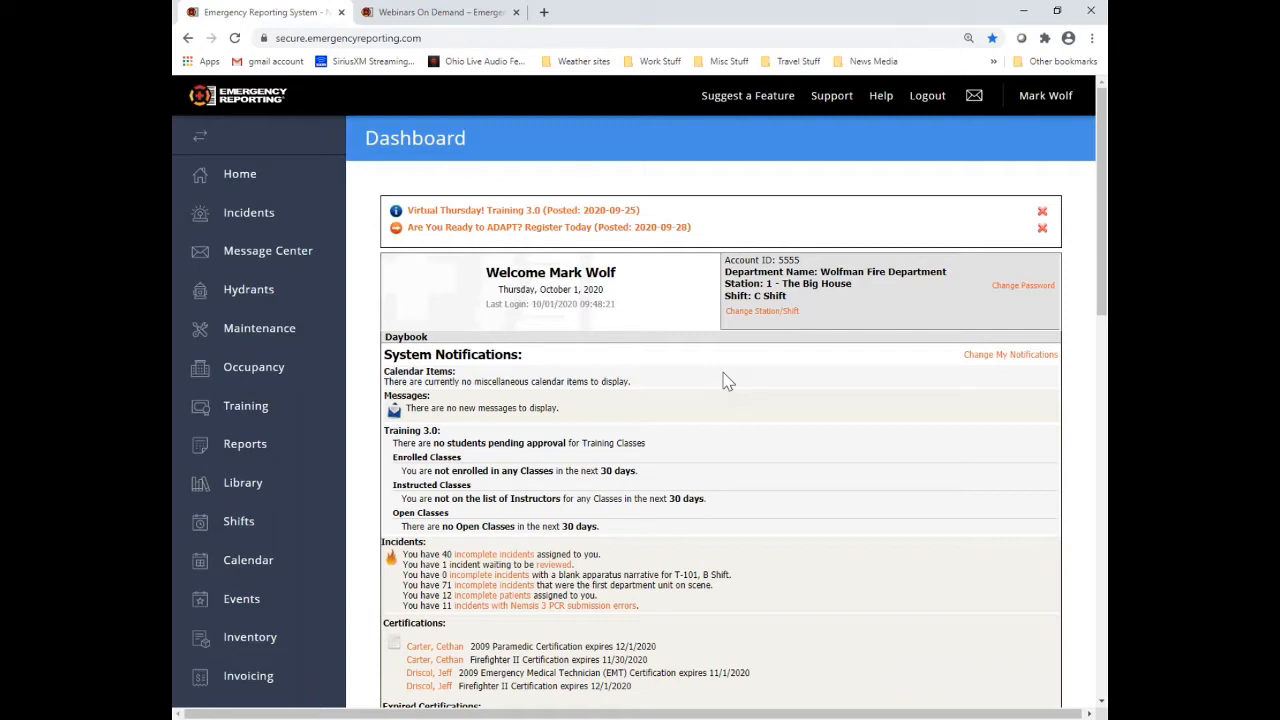
- Open the Training module and sign in again with the account username and password
click(273, 418)
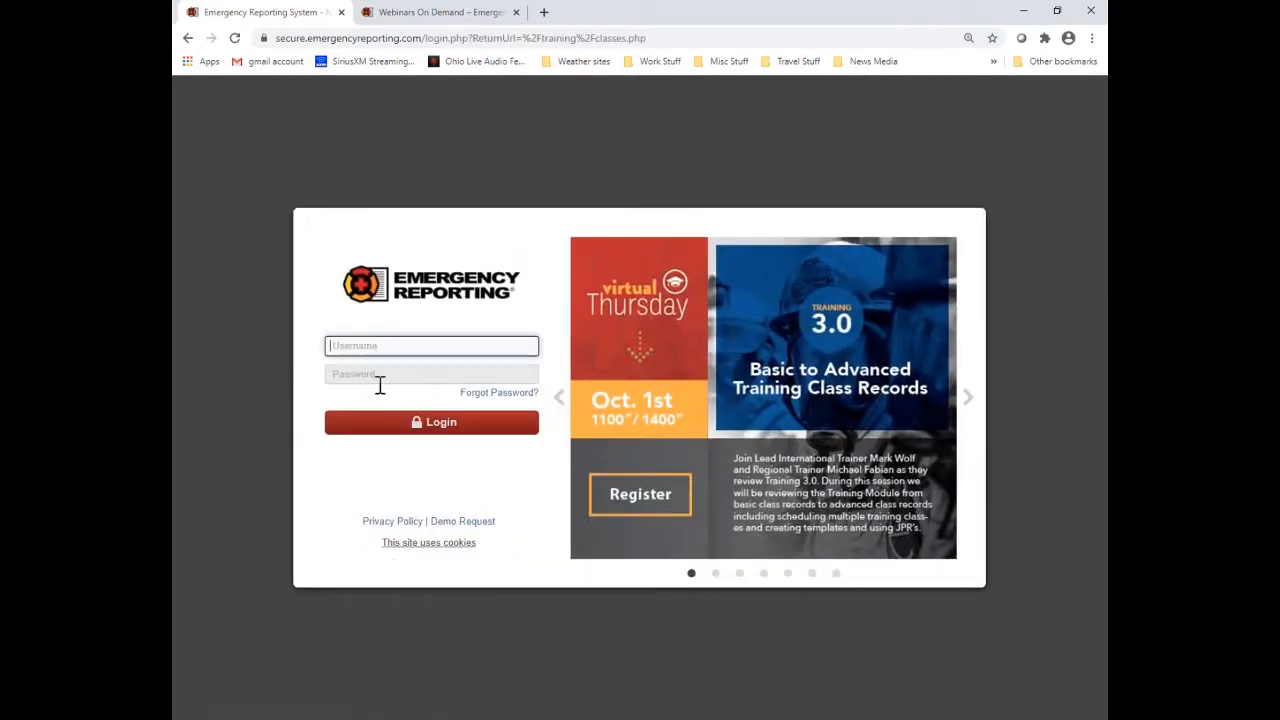
text(5555.wolf)
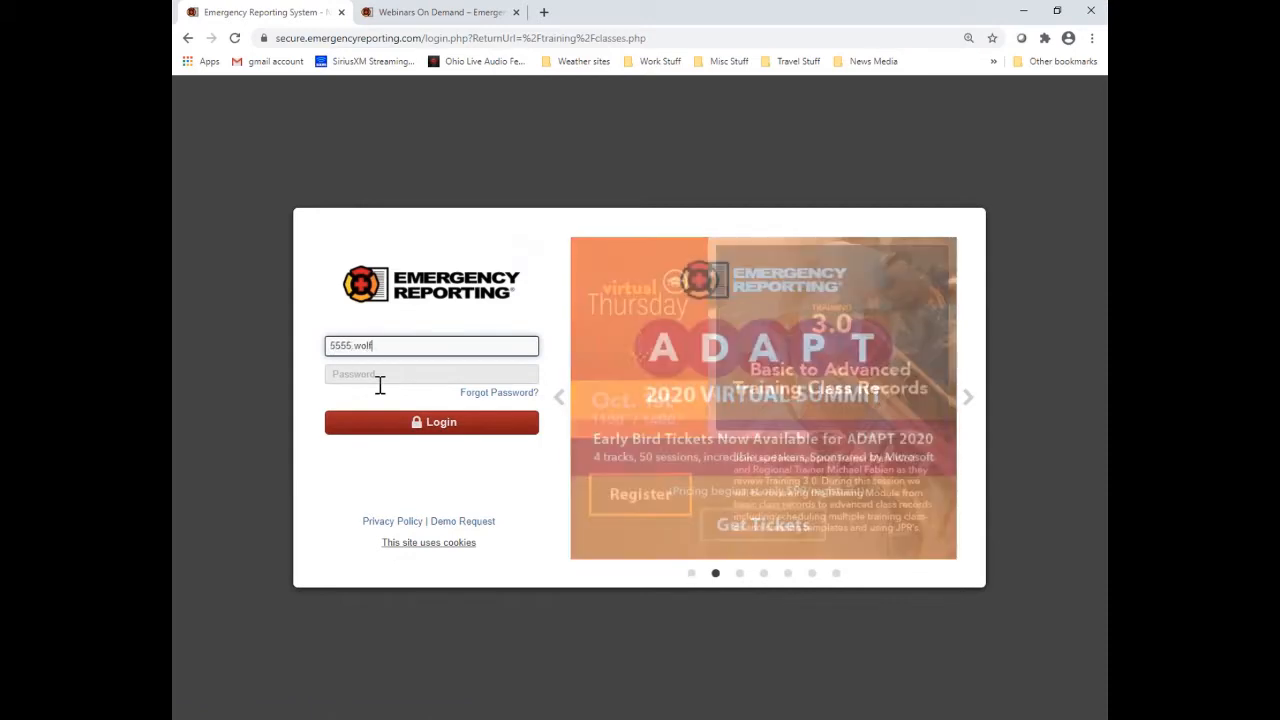
key(Tab)
text(••••••••)
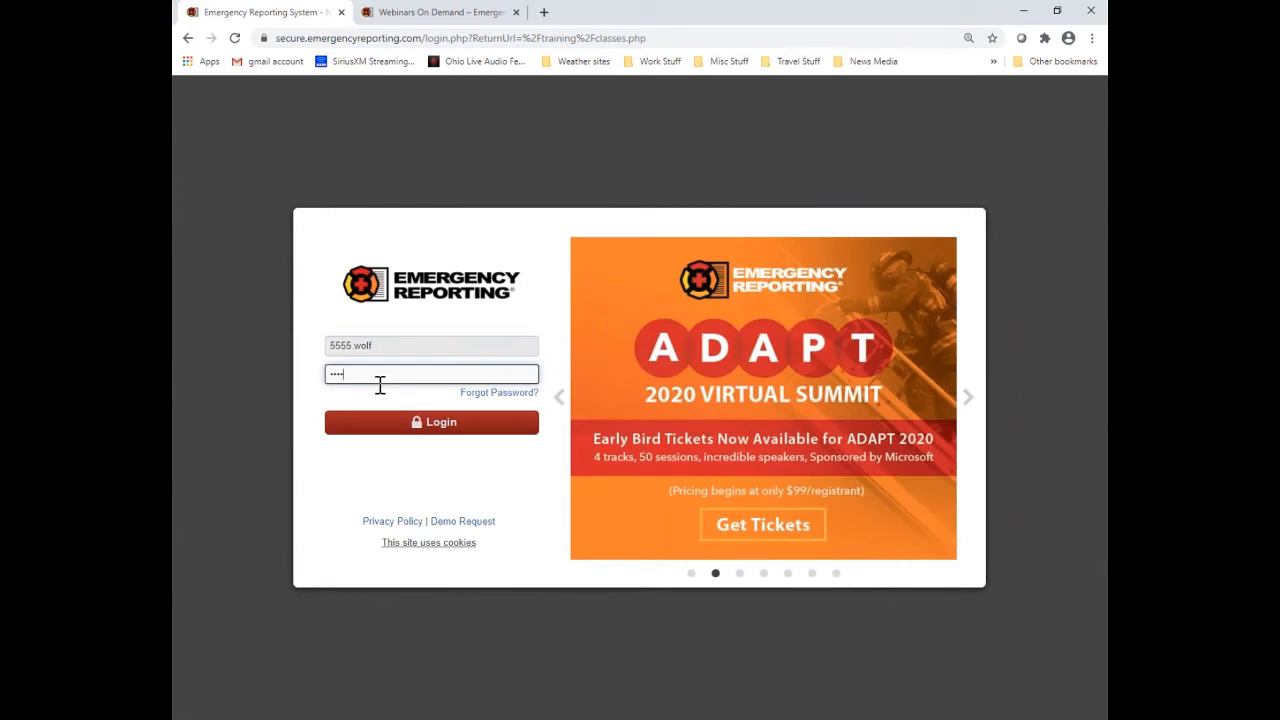
key(Return)
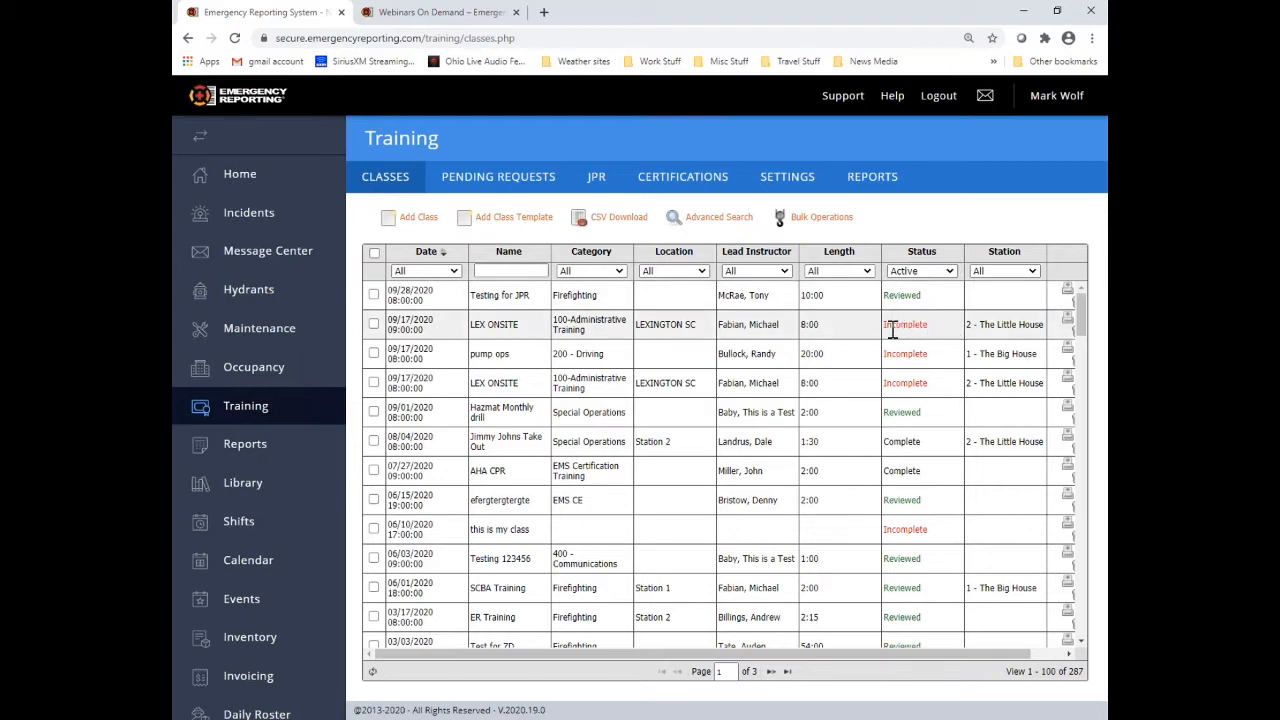
- Examine the Incomplete, Complete and Reviewed entries in the class list's Status column, leaving no class selected
drag(885, 325, 928, 327)
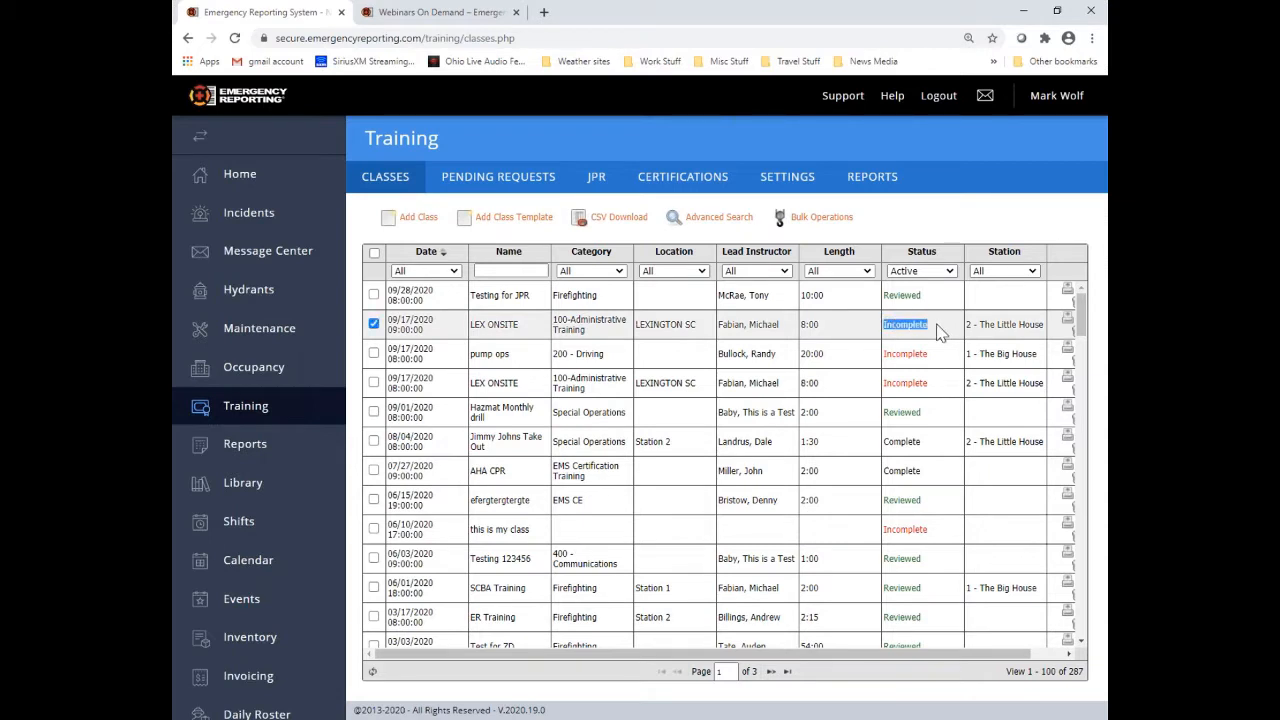
click(935, 335)
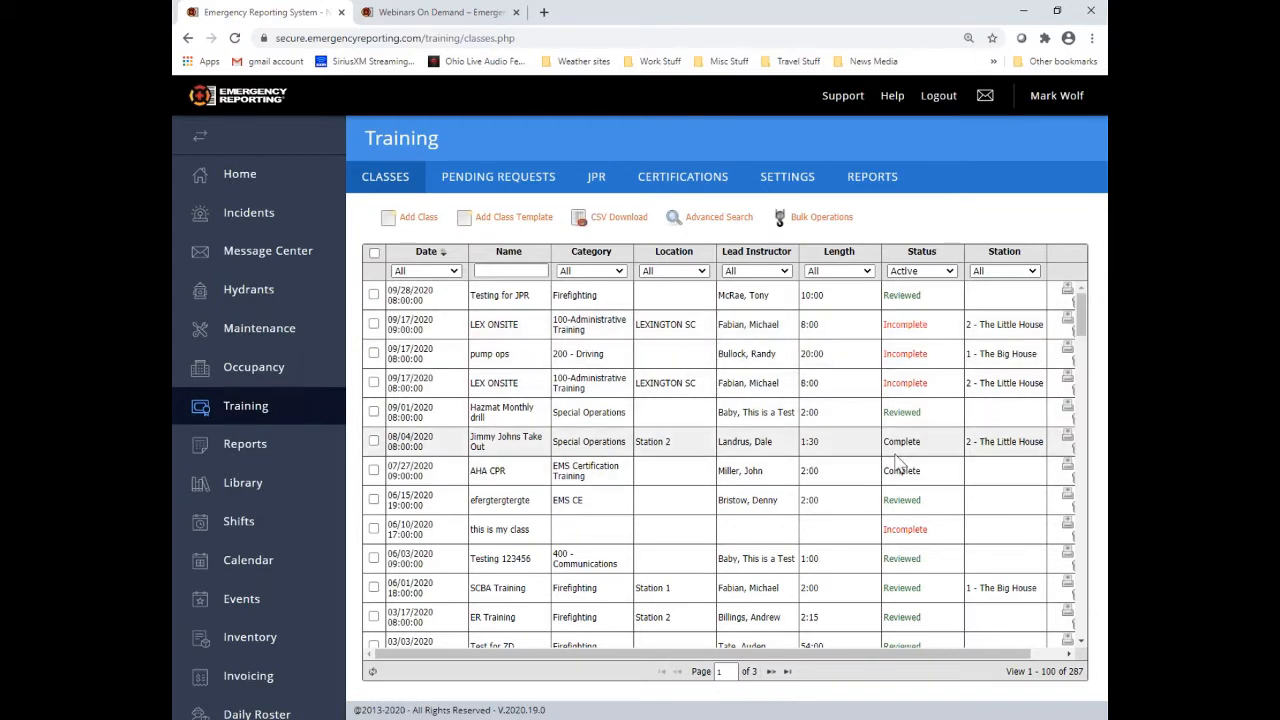
drag(885, 444, 932, 458)
click(946, 452)
click(373, 441)
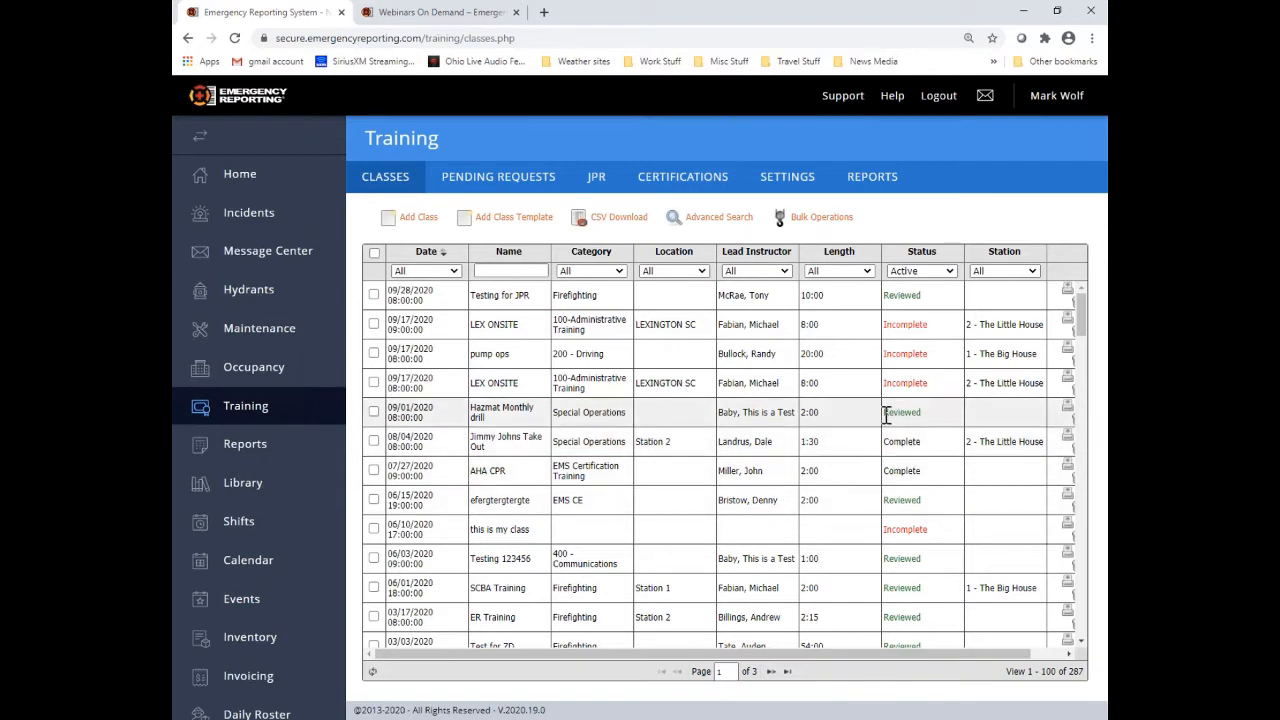
drag(884, 413, 918, 416)
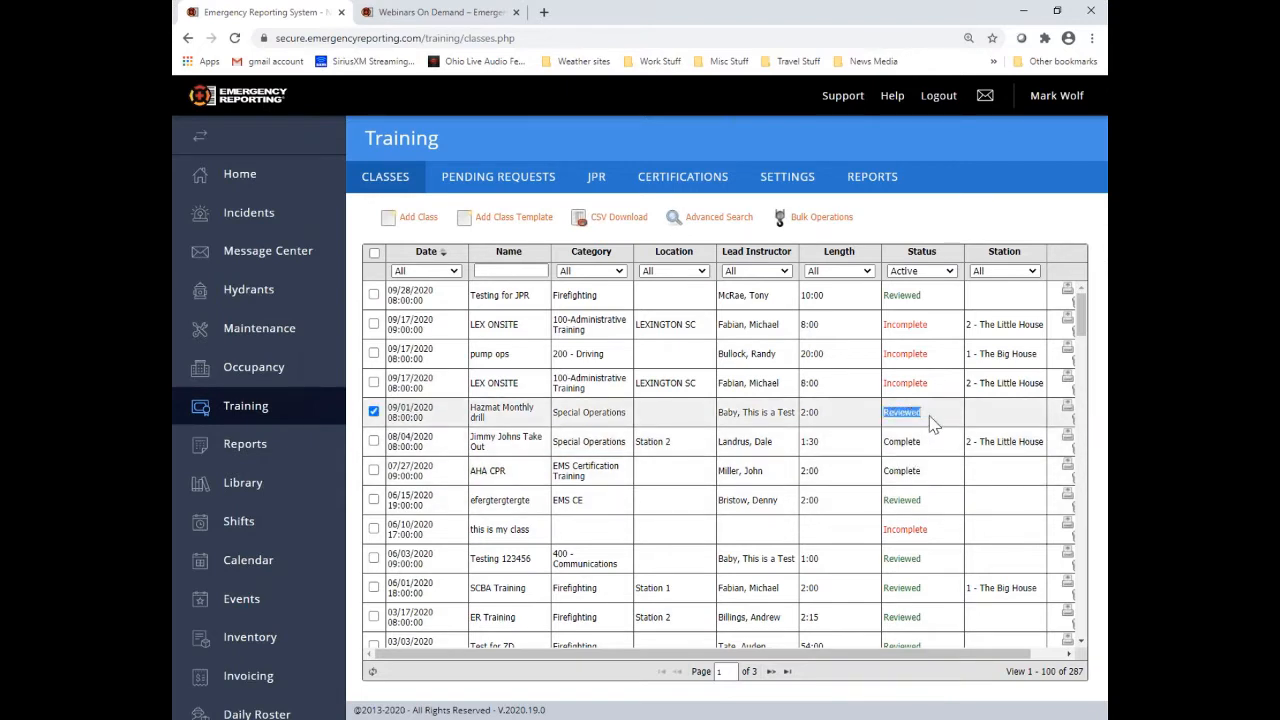
click(930, 420)
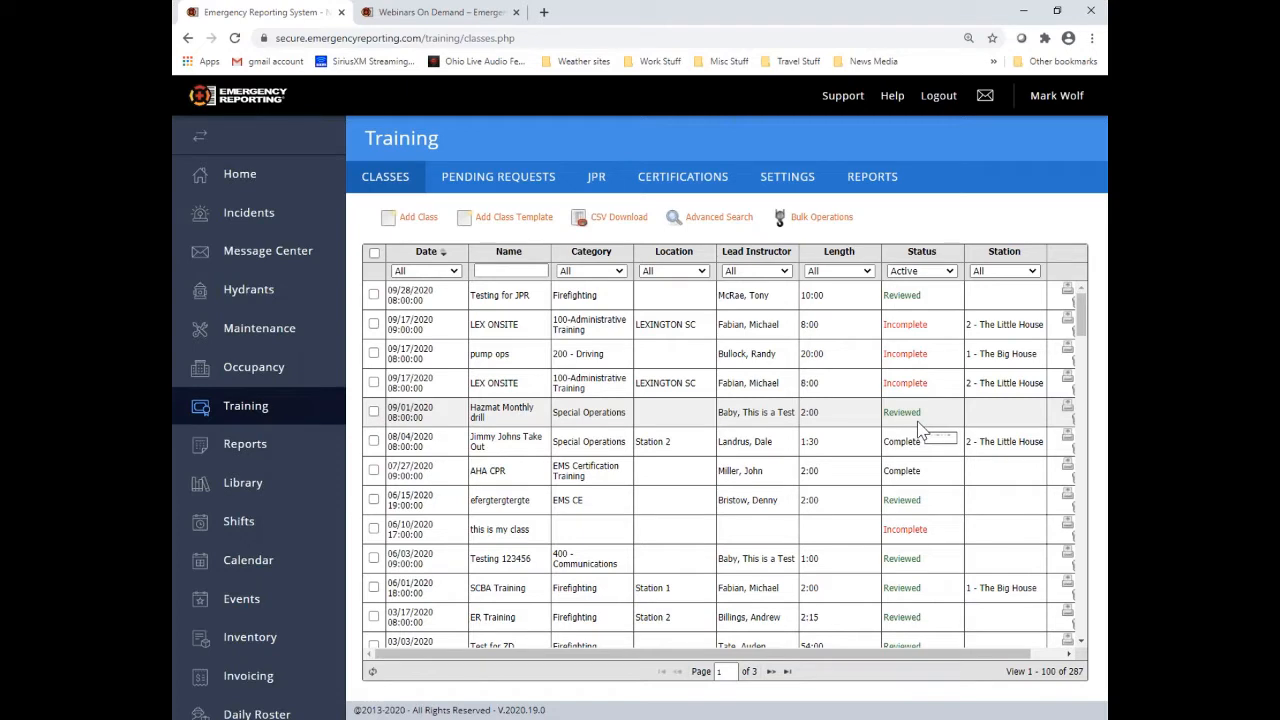
- Filter the class list to Scheduled status, return it to Active, and review the other status filter options
click(950, 276)
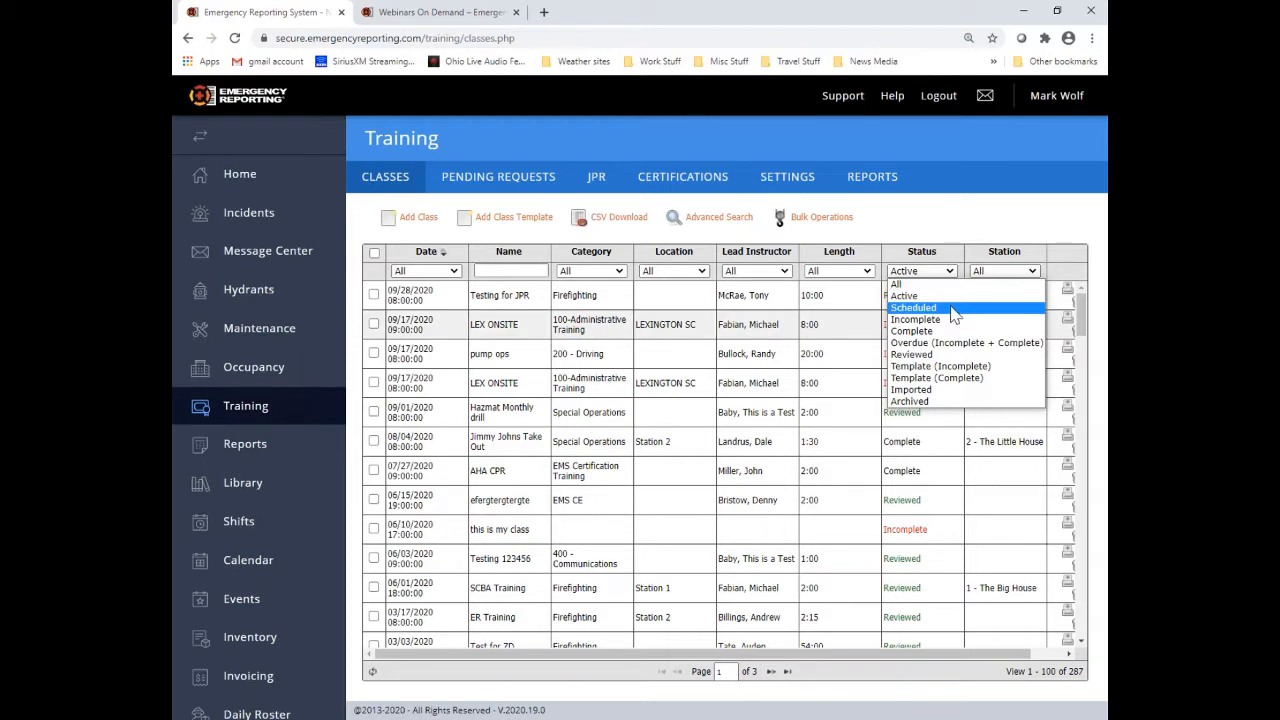
click(955, 316)
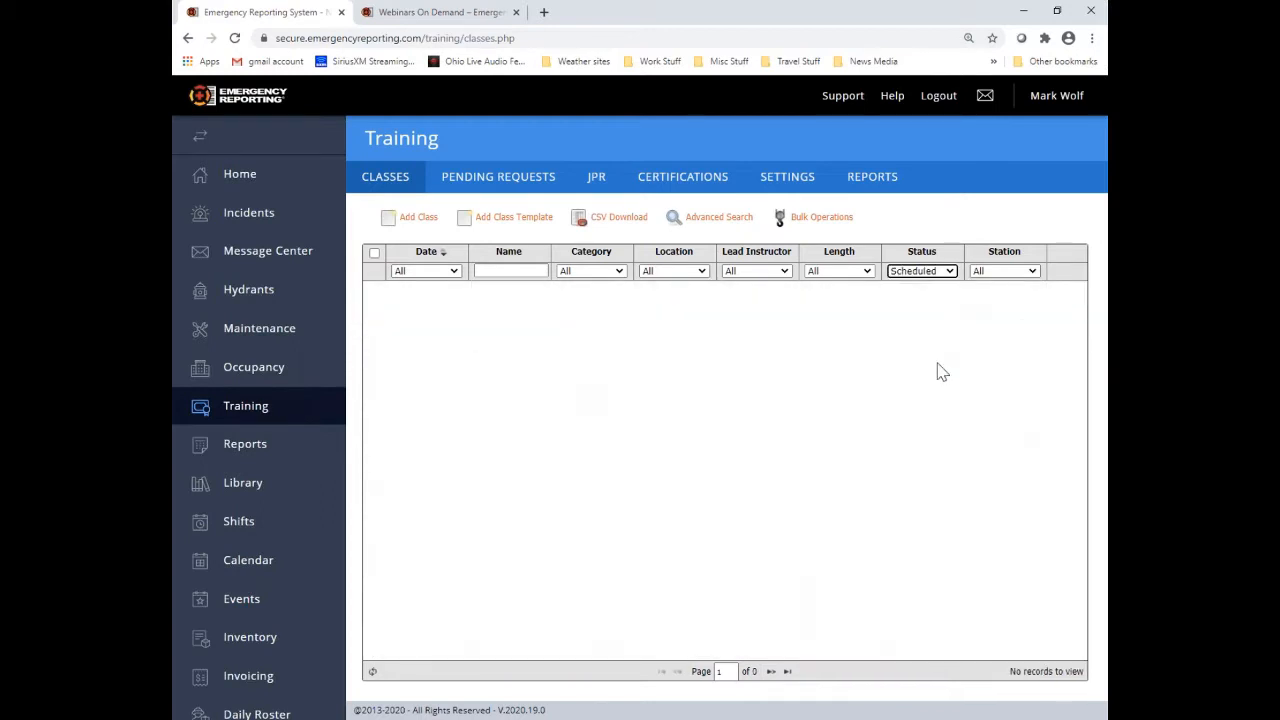
click(950, 275)
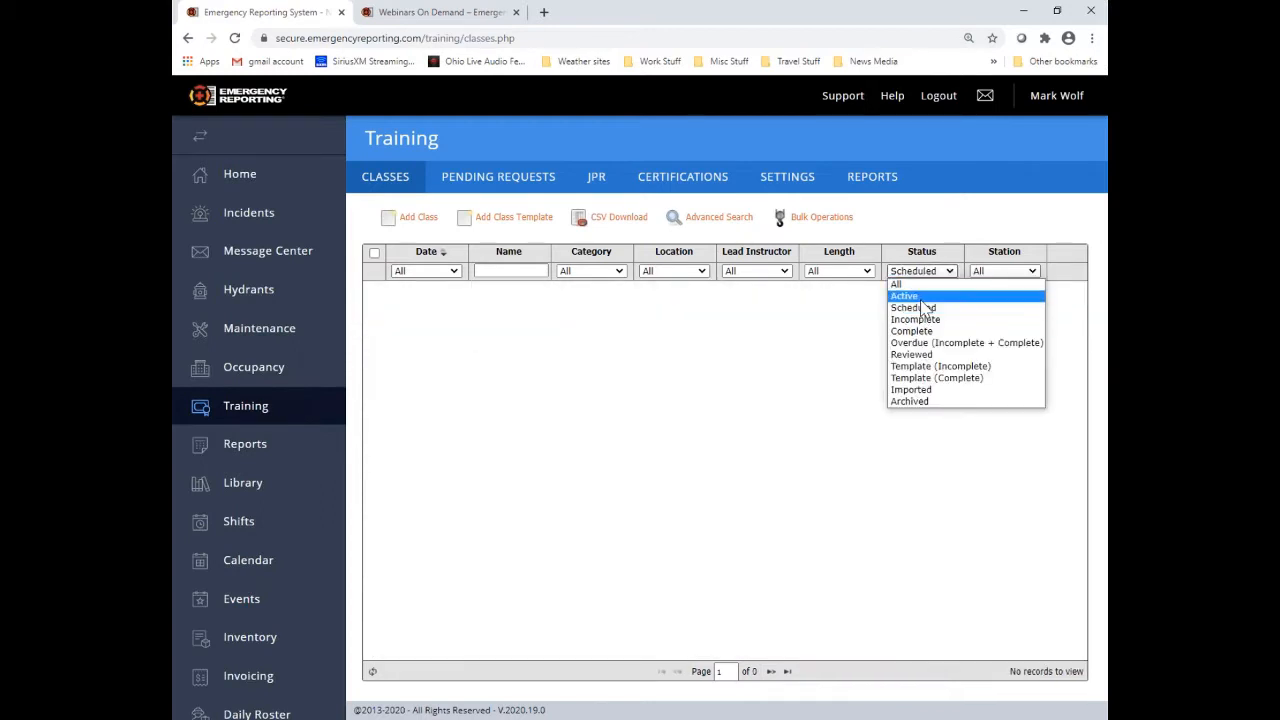
click(922, 298)
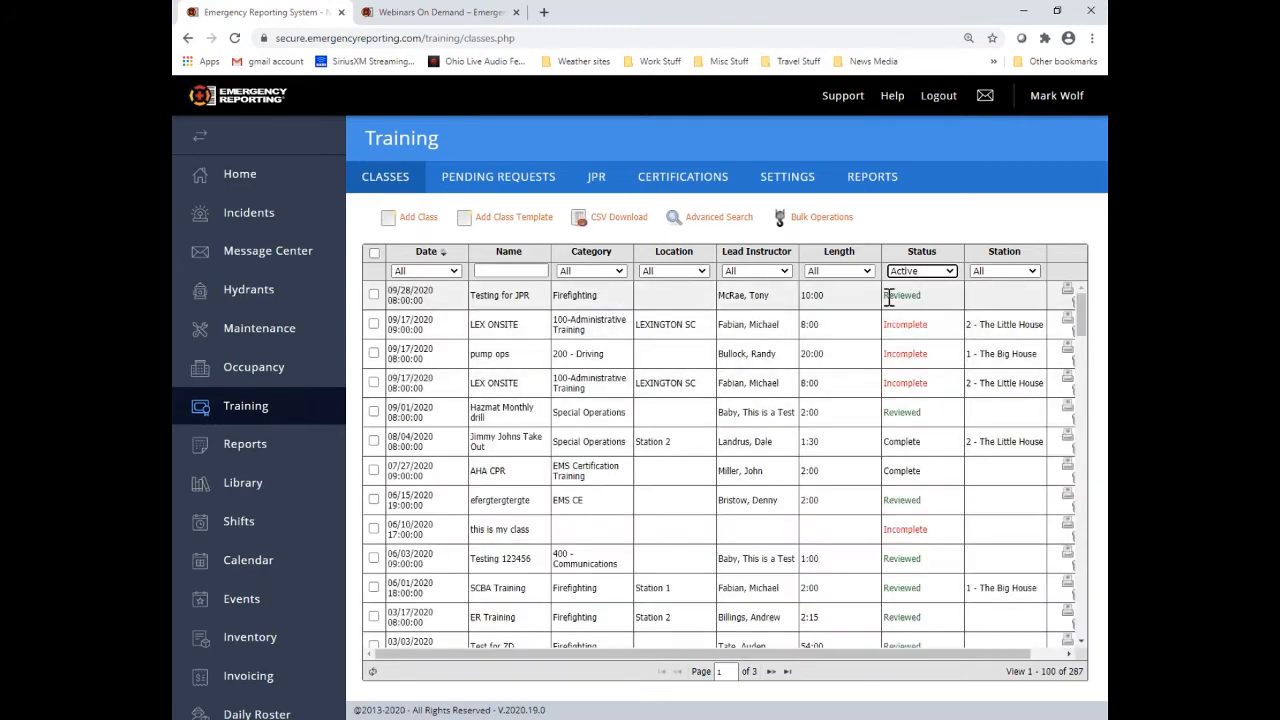
click(951, 274)
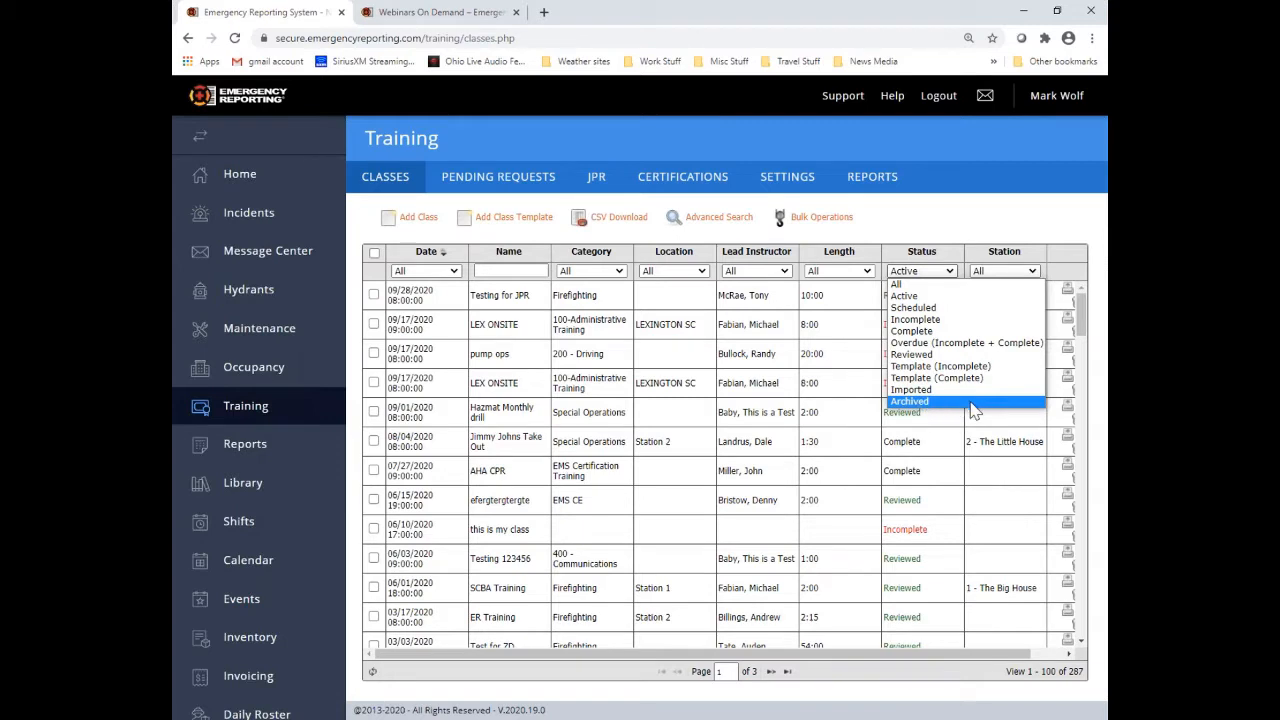
click(928, 298)
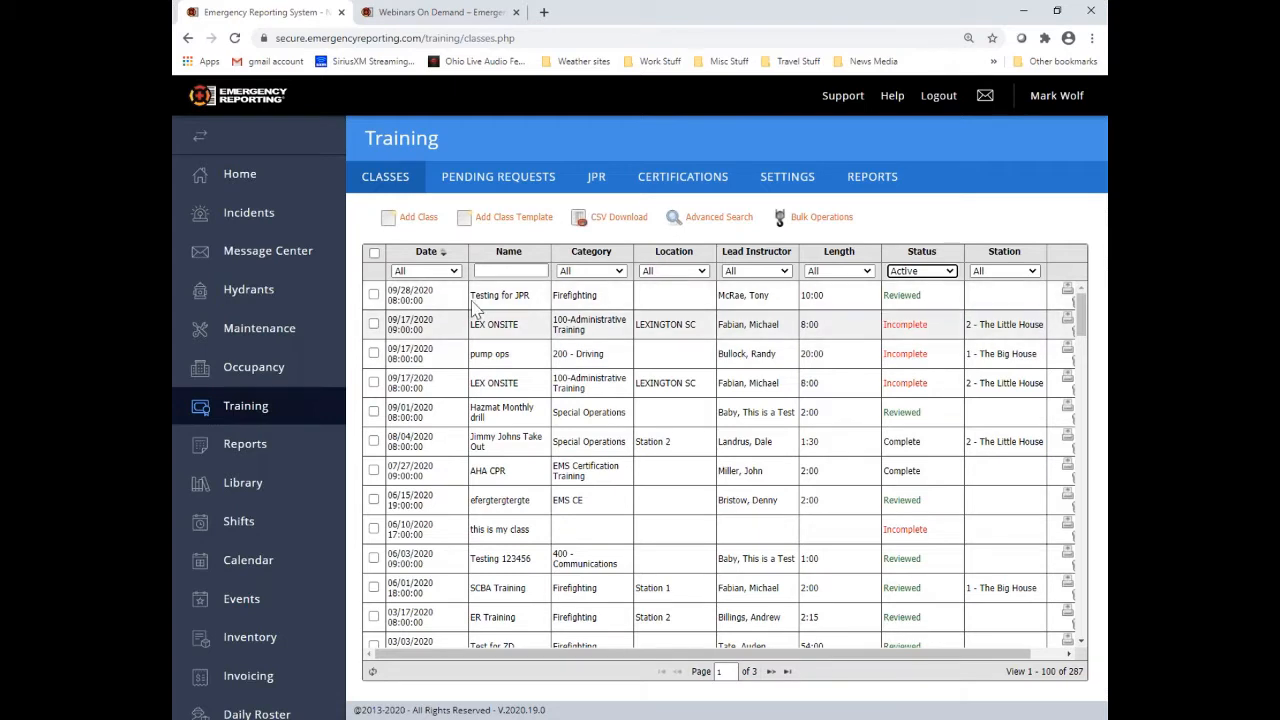
- Filter the class list to the 100-Administrative Training category and the Last 12 Months date range
click(619, 271)
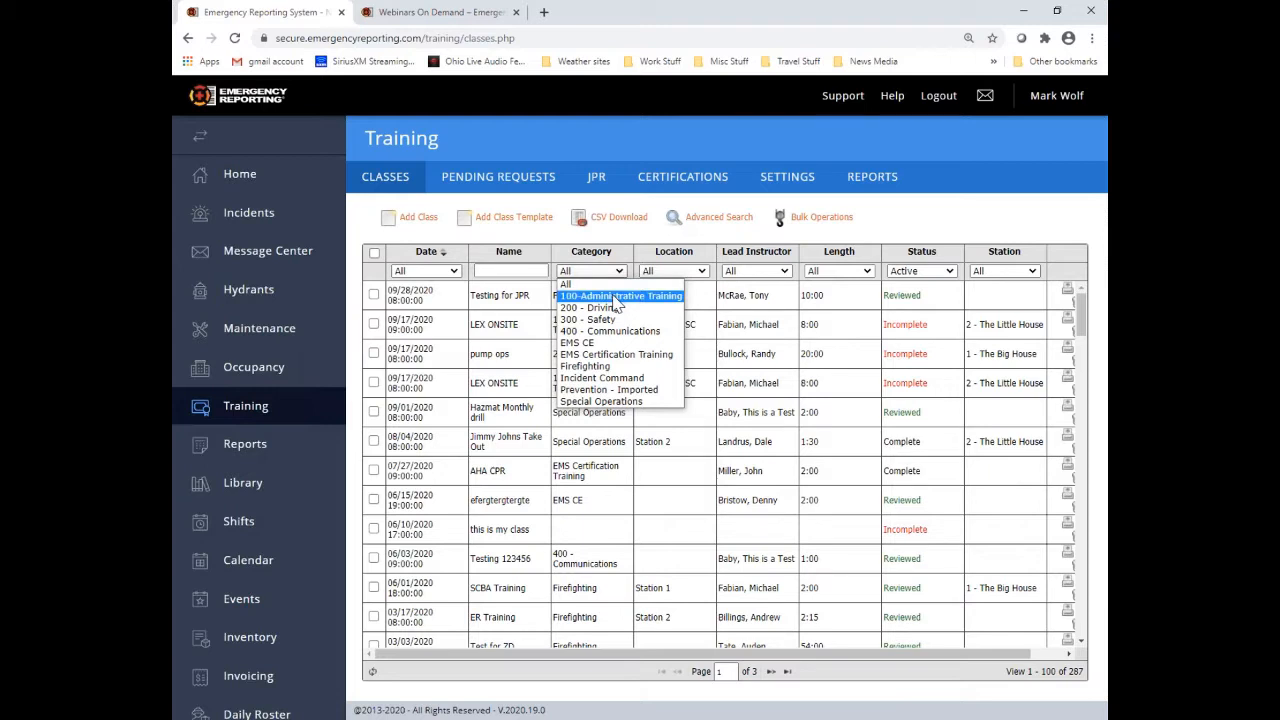
click(614, 297)
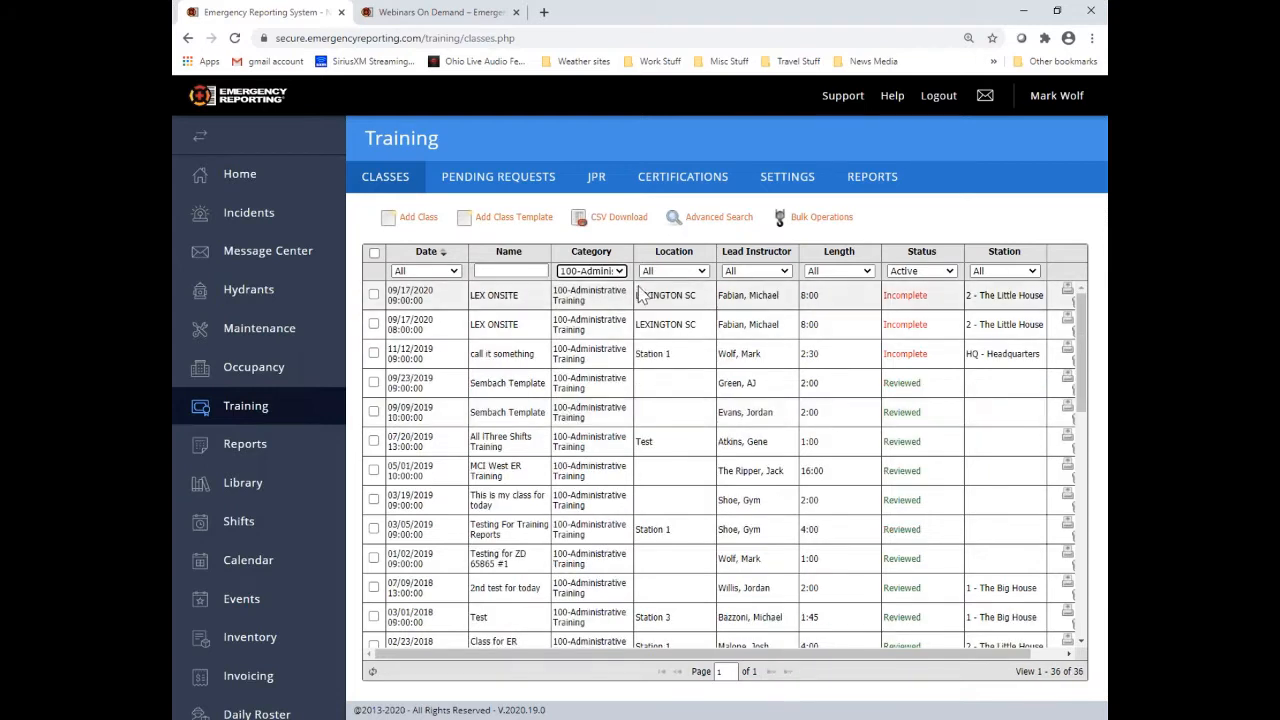
click(456, 272)
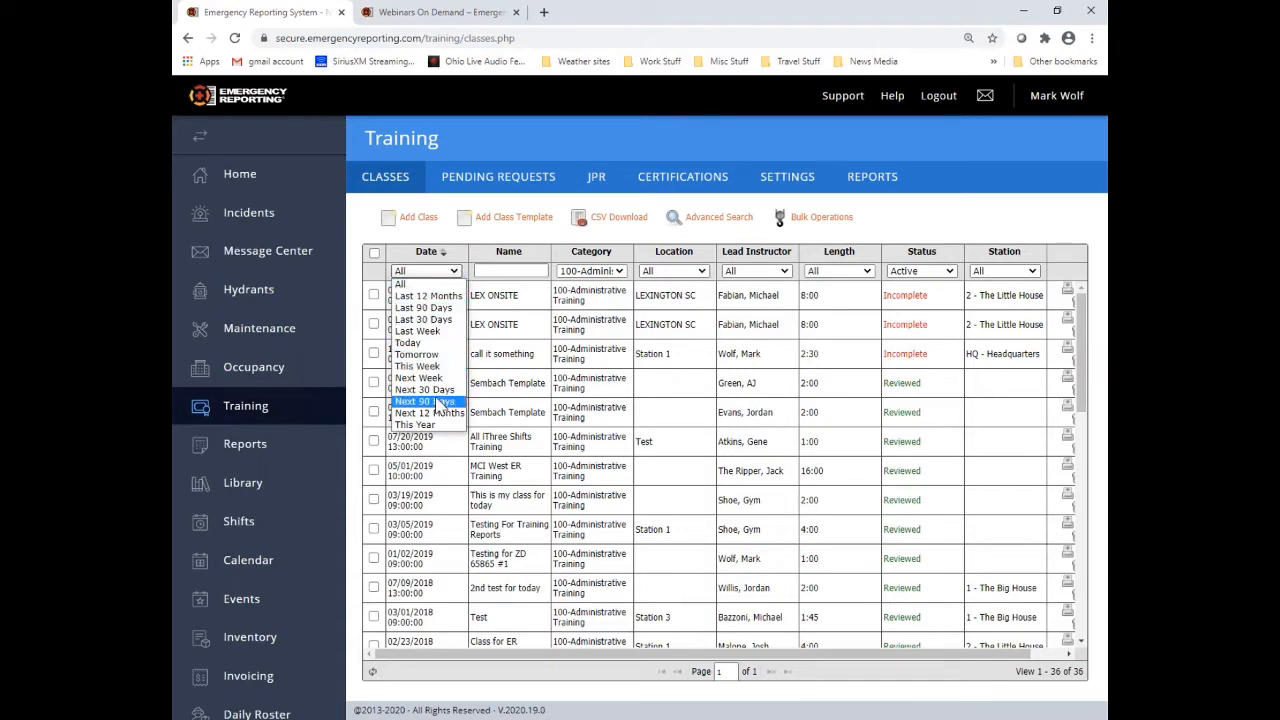
click(440, 296)
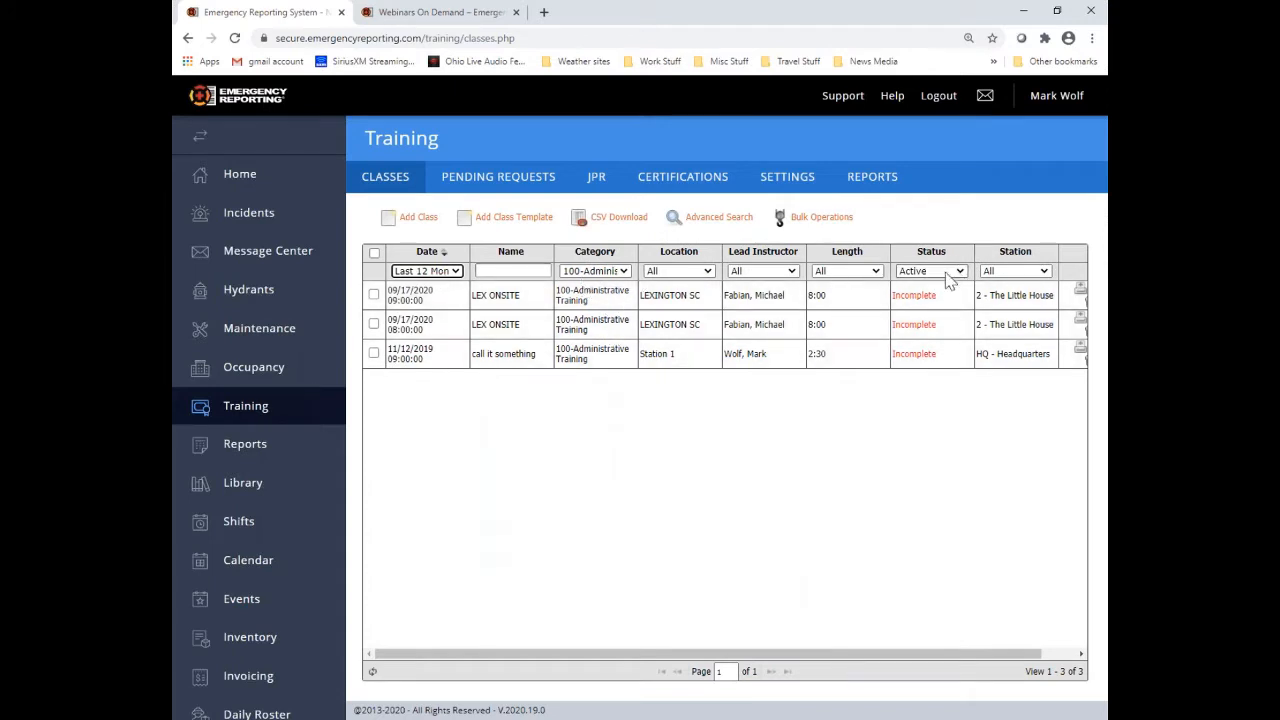
- Reset the class list's date and category filters to All and look over the available date ranges
click(456, 271)
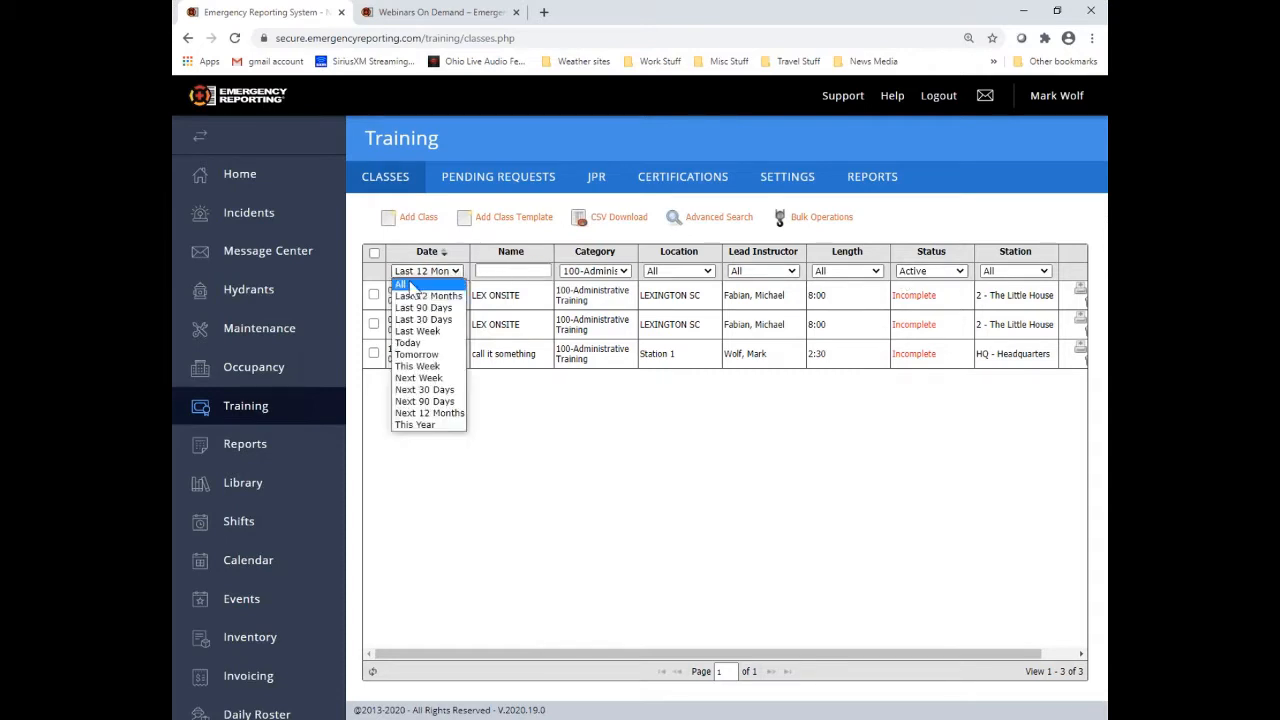
click(409, 286)
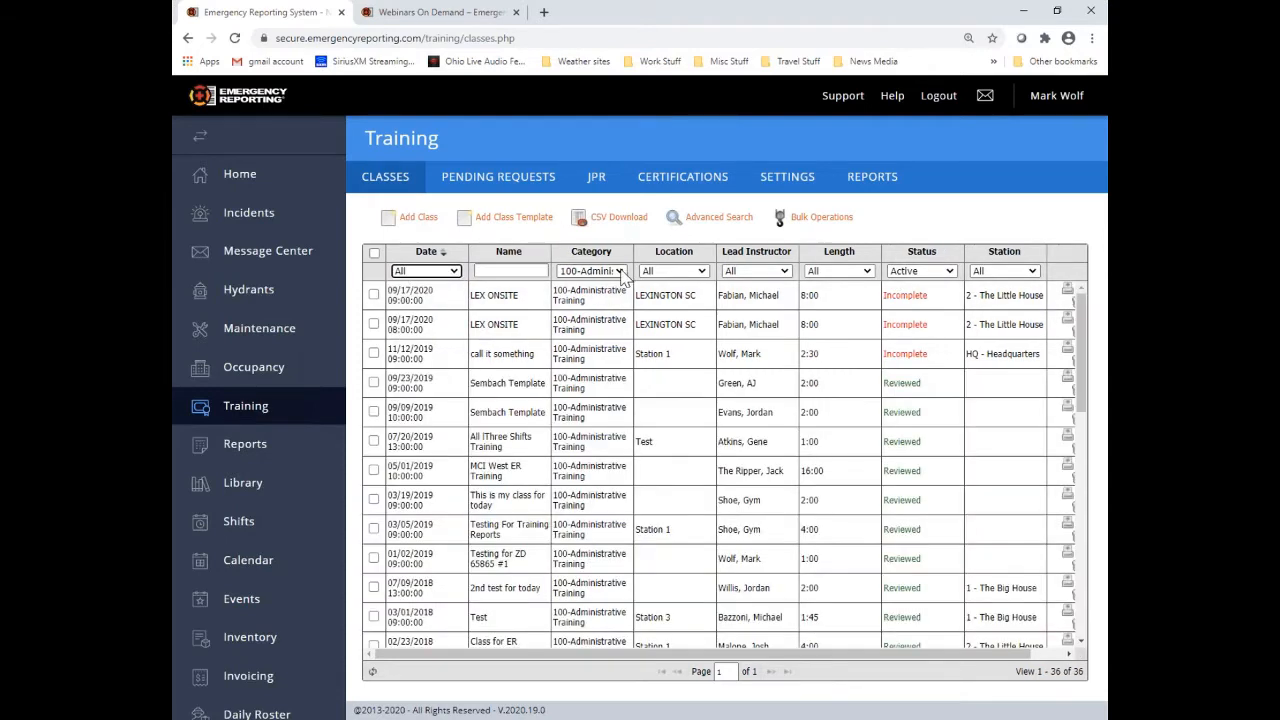
click(620, 271)
click(604, 285)
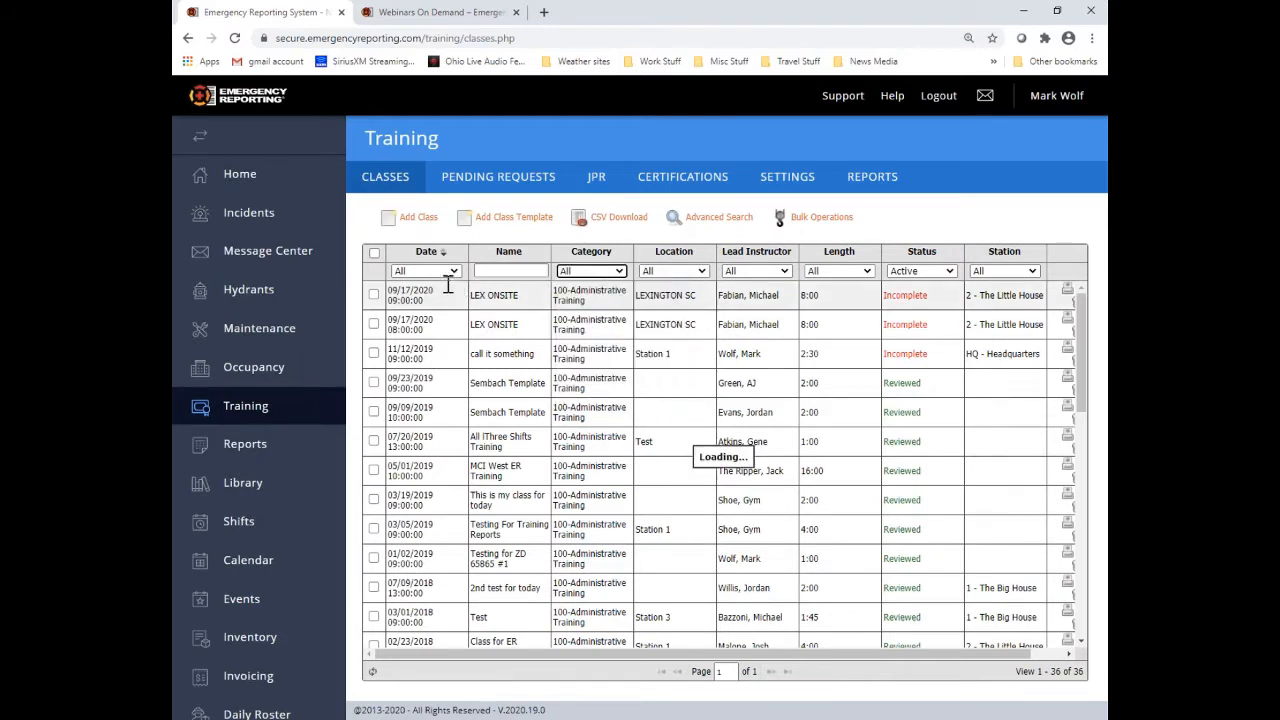
click(453, 271)
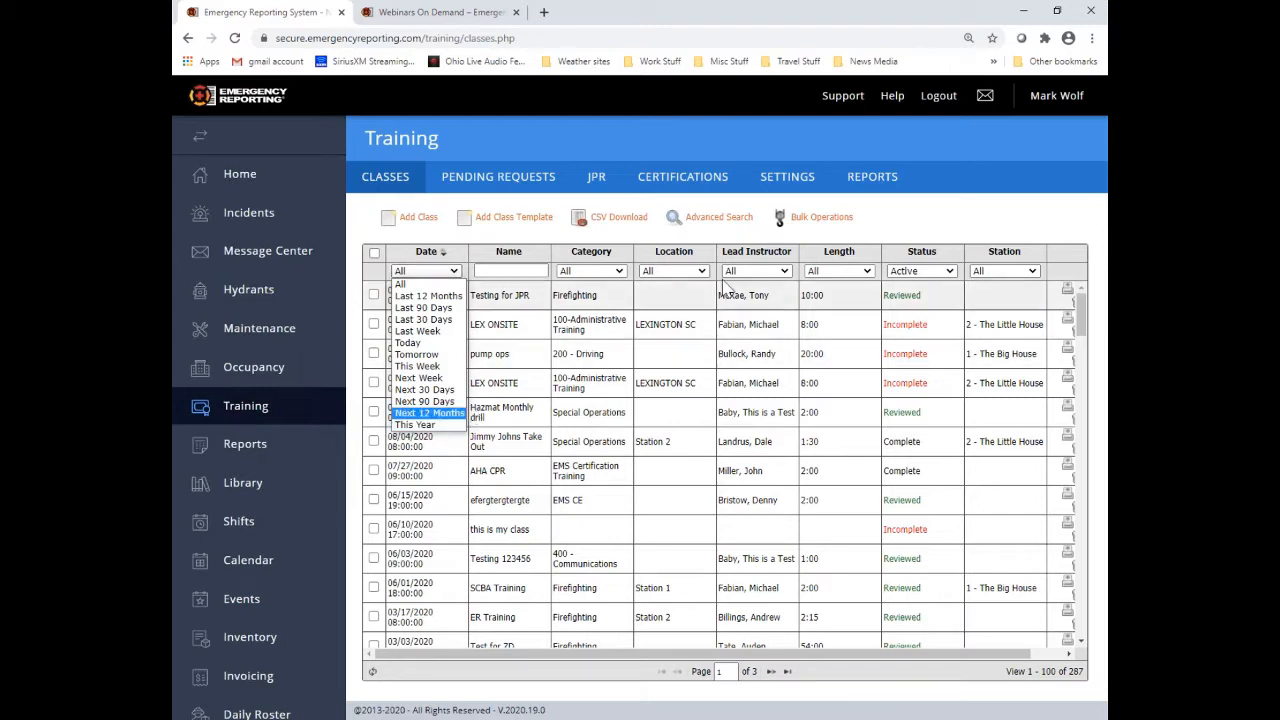
click(718, 226)
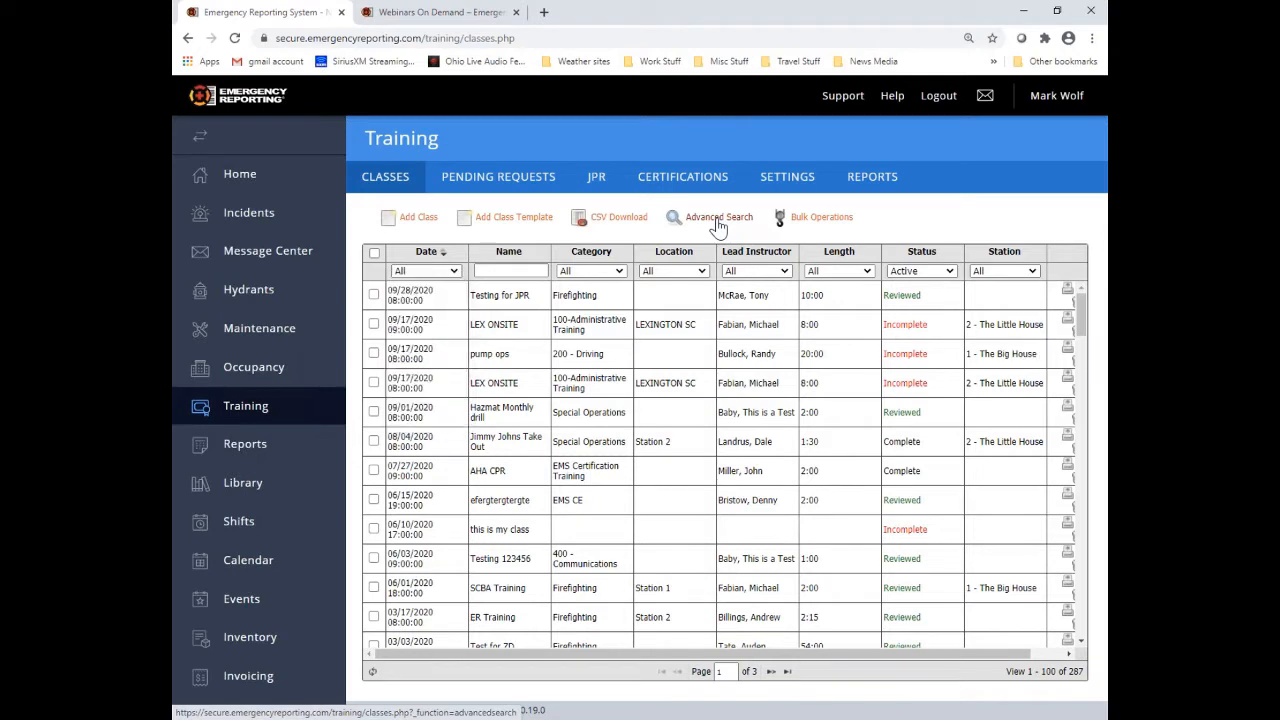
- Open the advanced class search and set the start of the class date range to 07/01/2020
click(718, 226)
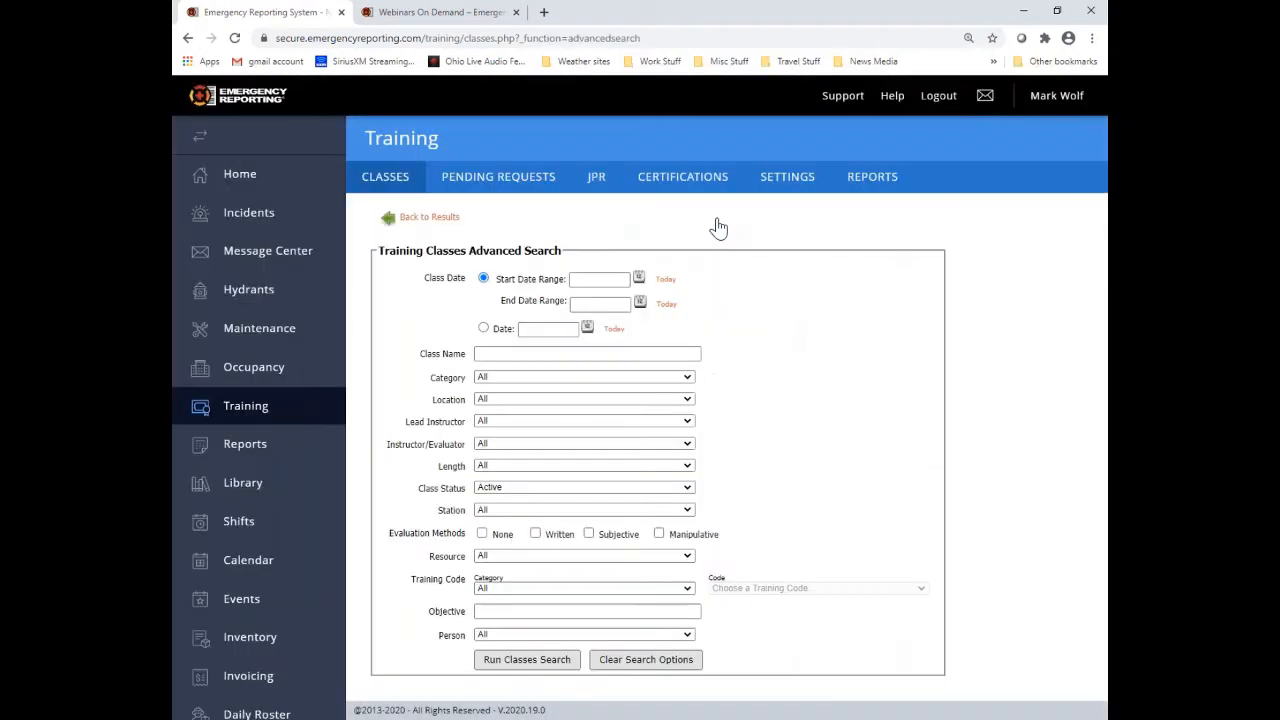
click(577, 279)
click(582, 300)
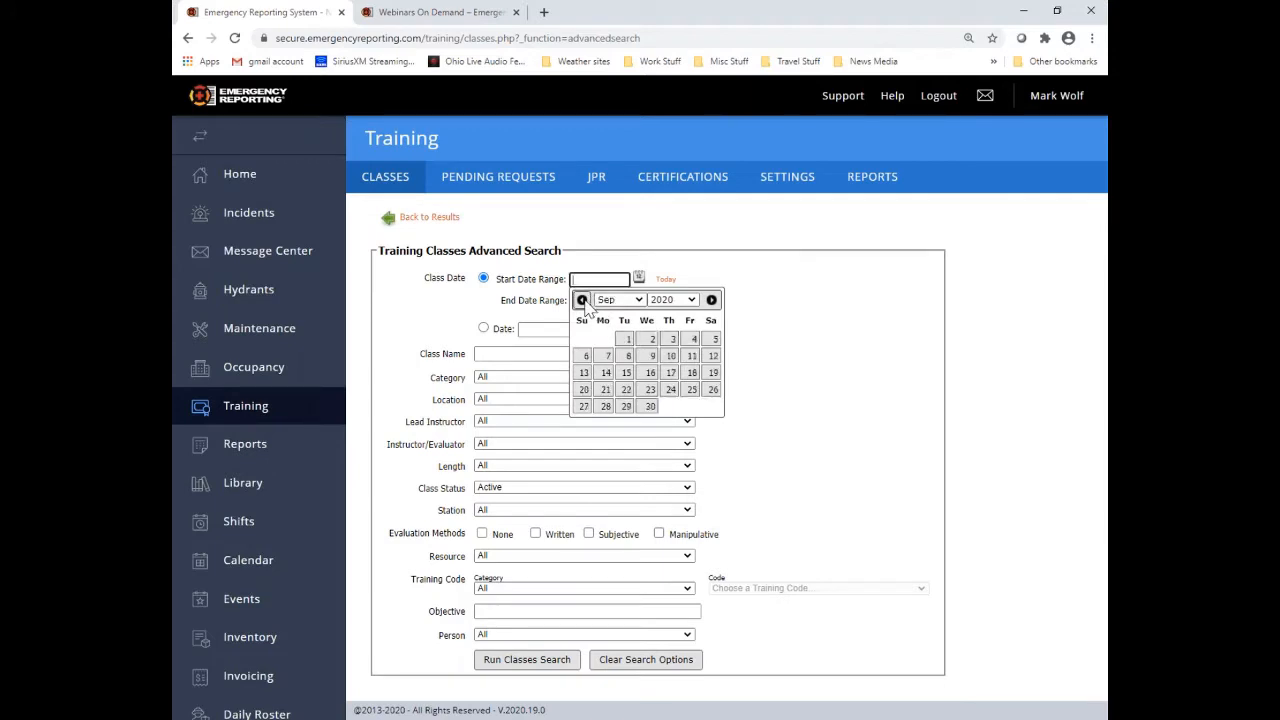
click(582, 300)
click(582, 300)
click(650, 339)
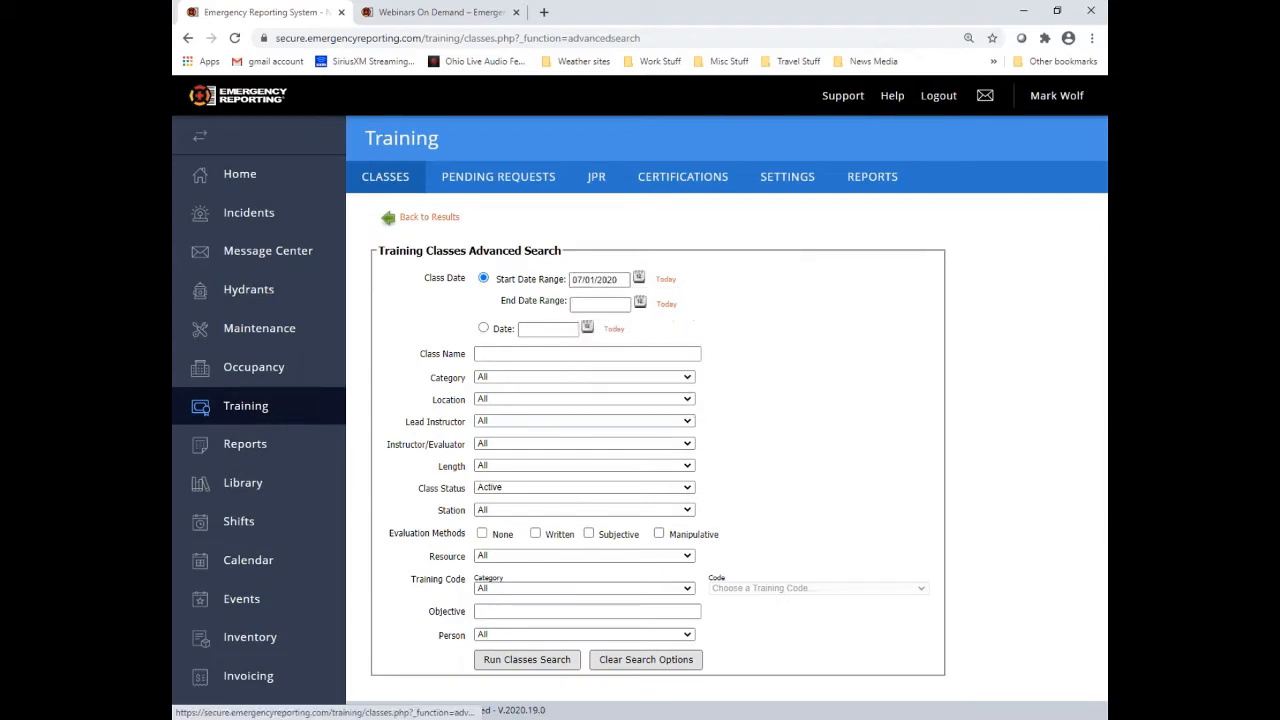
- Set the end of the class date range to 07/31/2020 and run the classes search
click(598, 304)
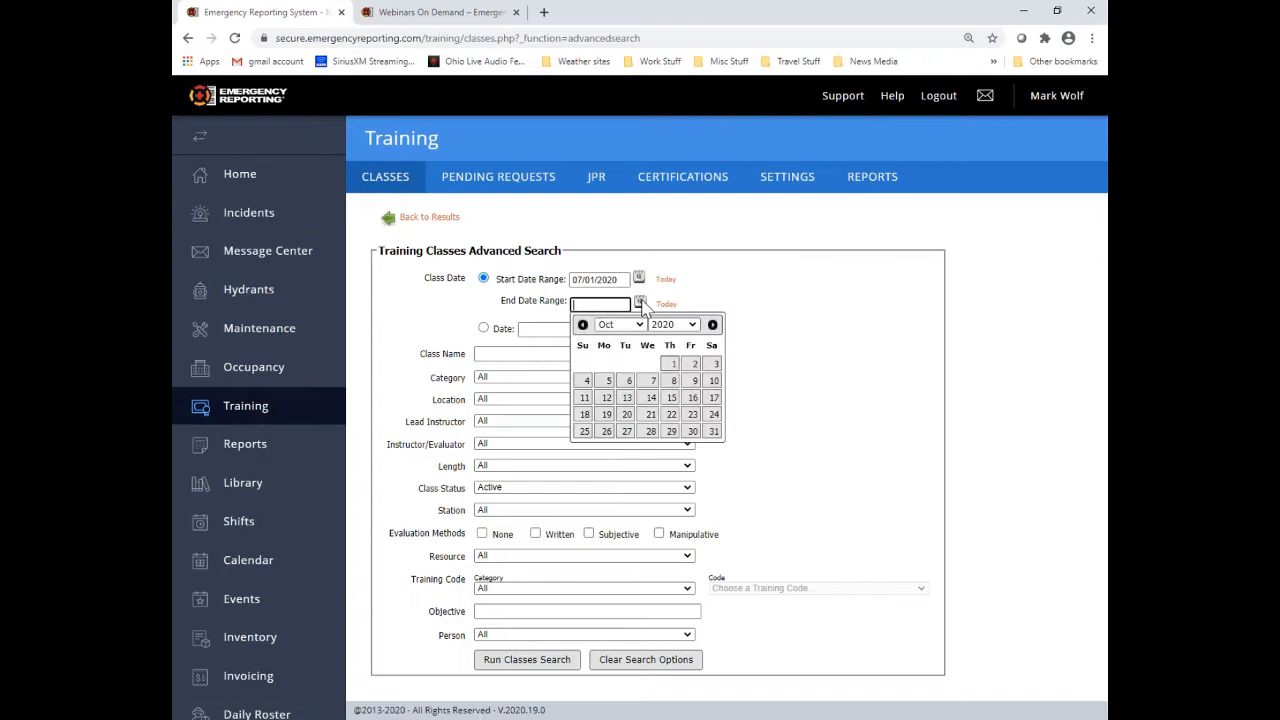
click(582, 325)
click(582, 325)
click(582, 325)
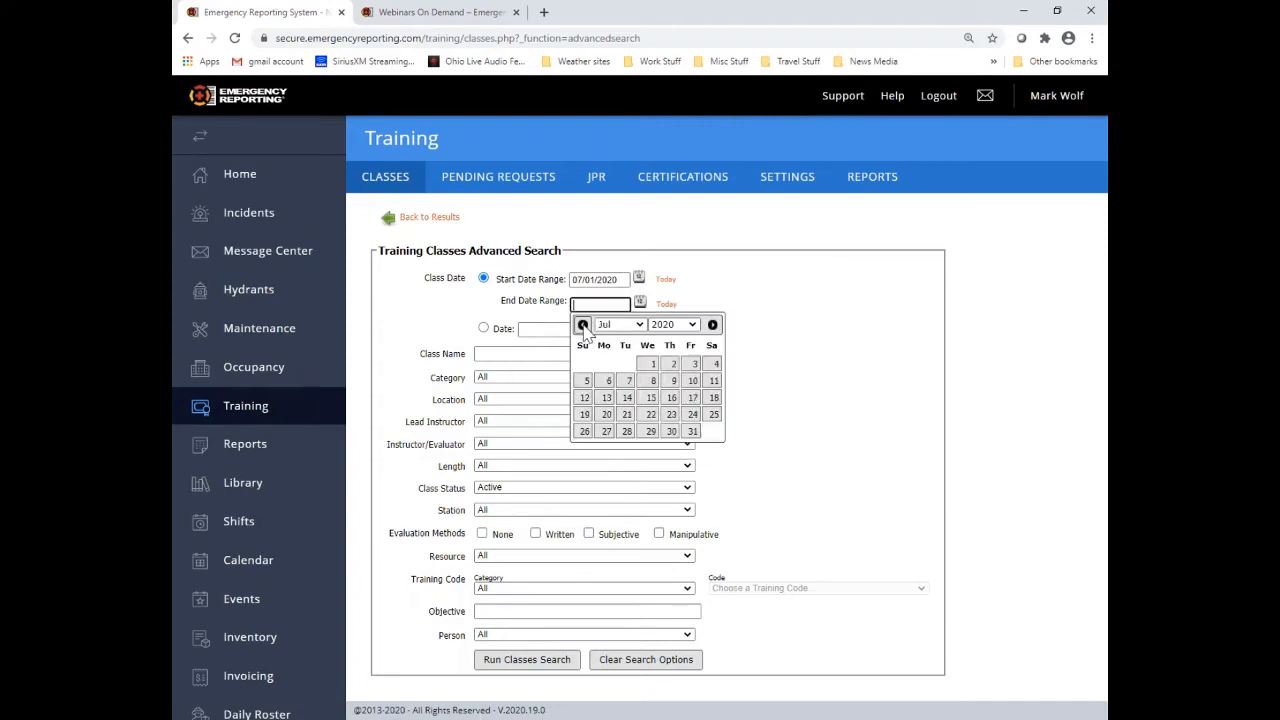
click(692, 432)
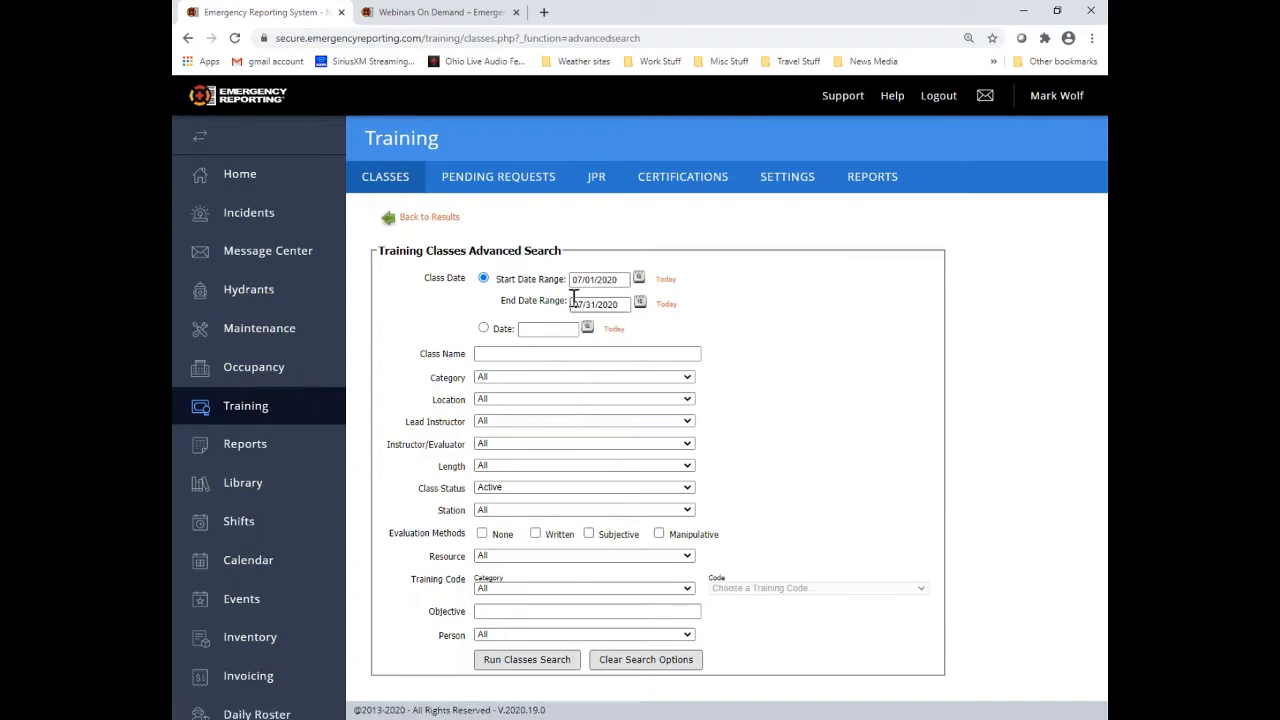
click(507, 668)
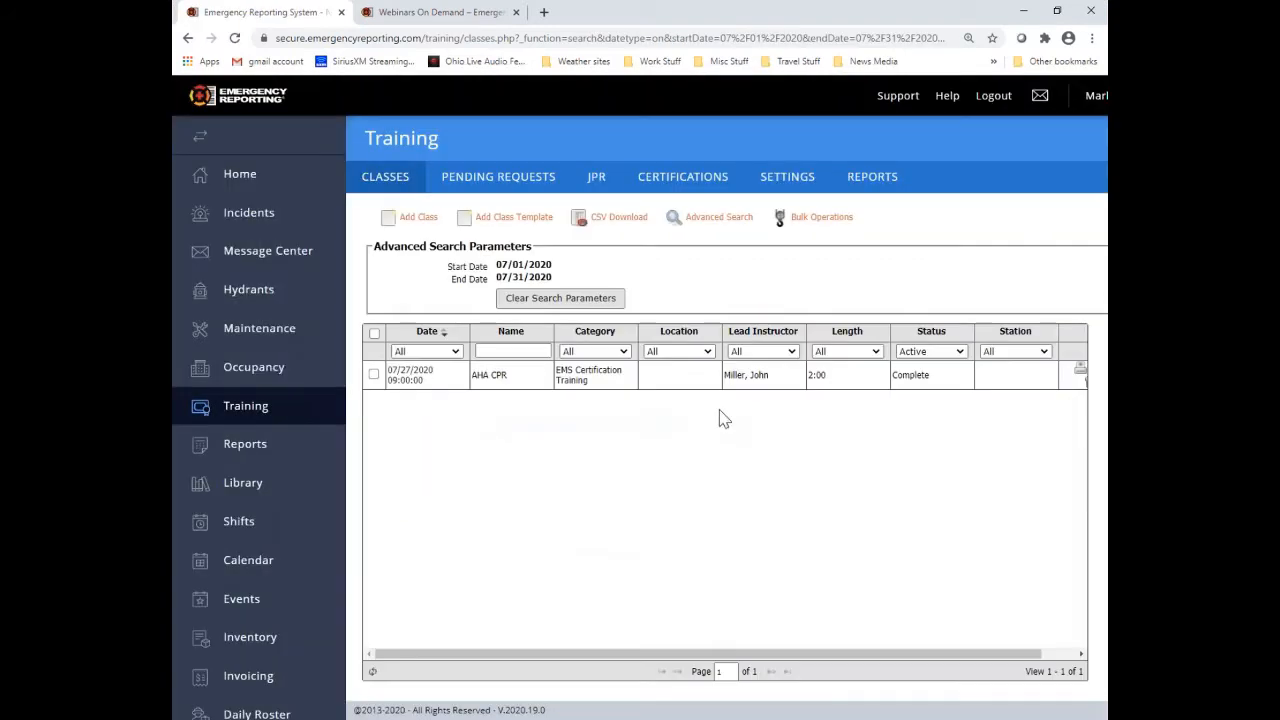
- Clear the advanced search parameters and download the Class Information CSV for the displayed classes
click(570, 305)
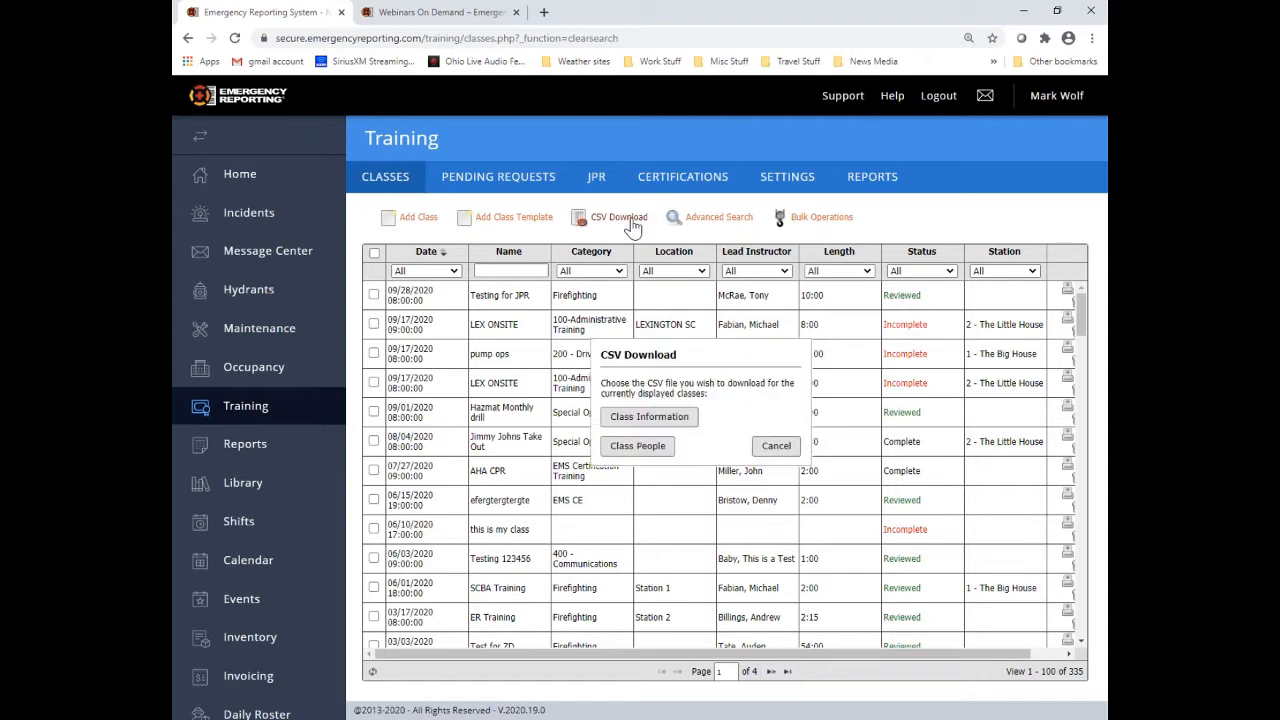
click(662, 426)
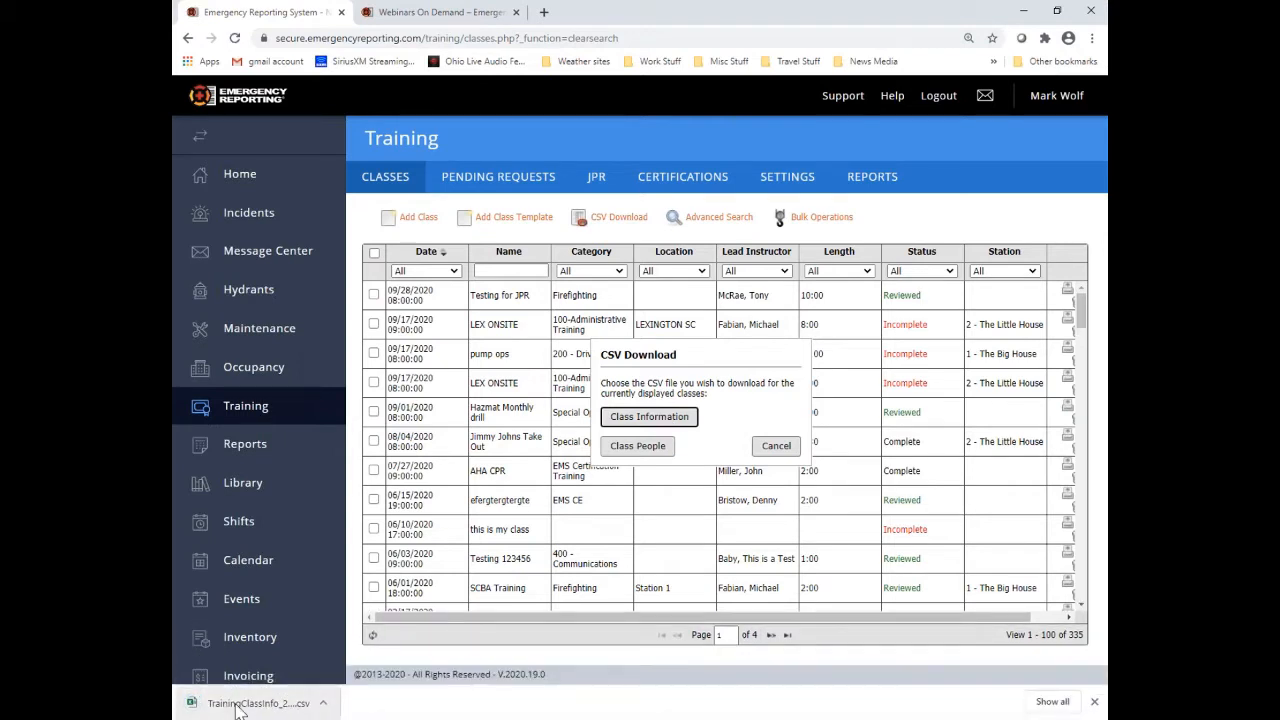
- Open the downloaded TrainingClassInfo CSV in Excel and autofit all of its columns to their contents
click(240, 704)
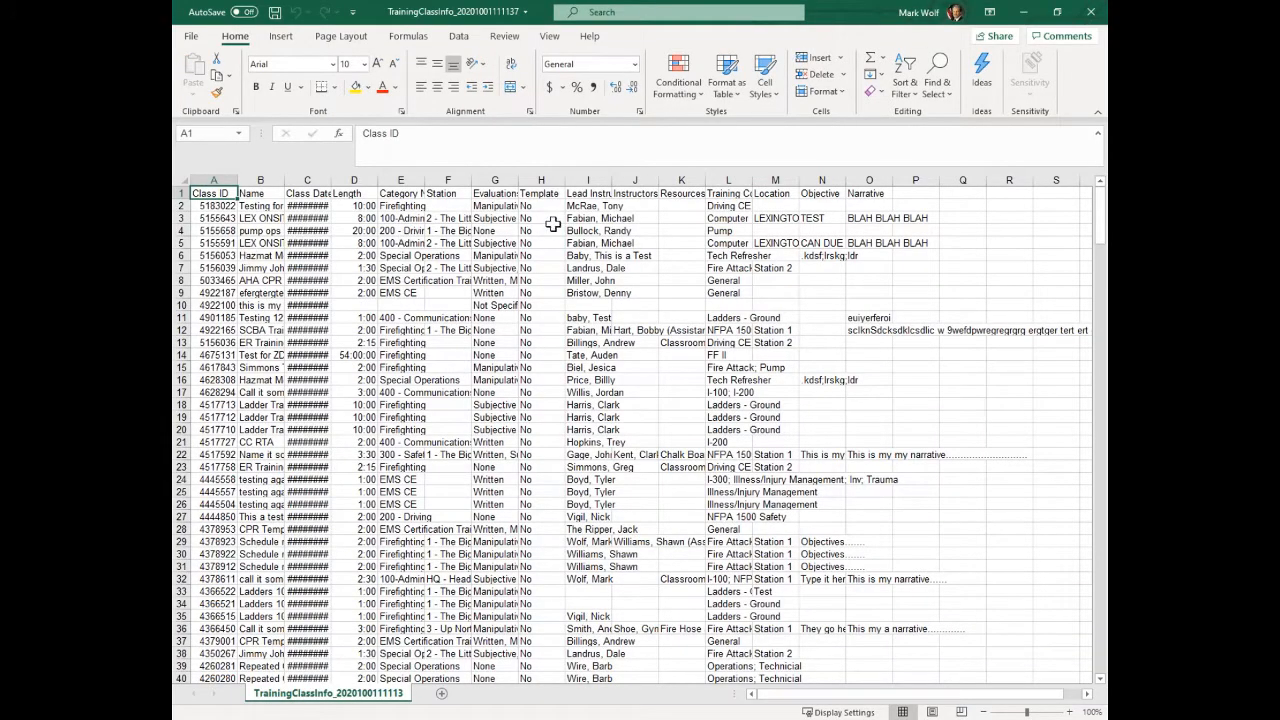
click(182, 180)
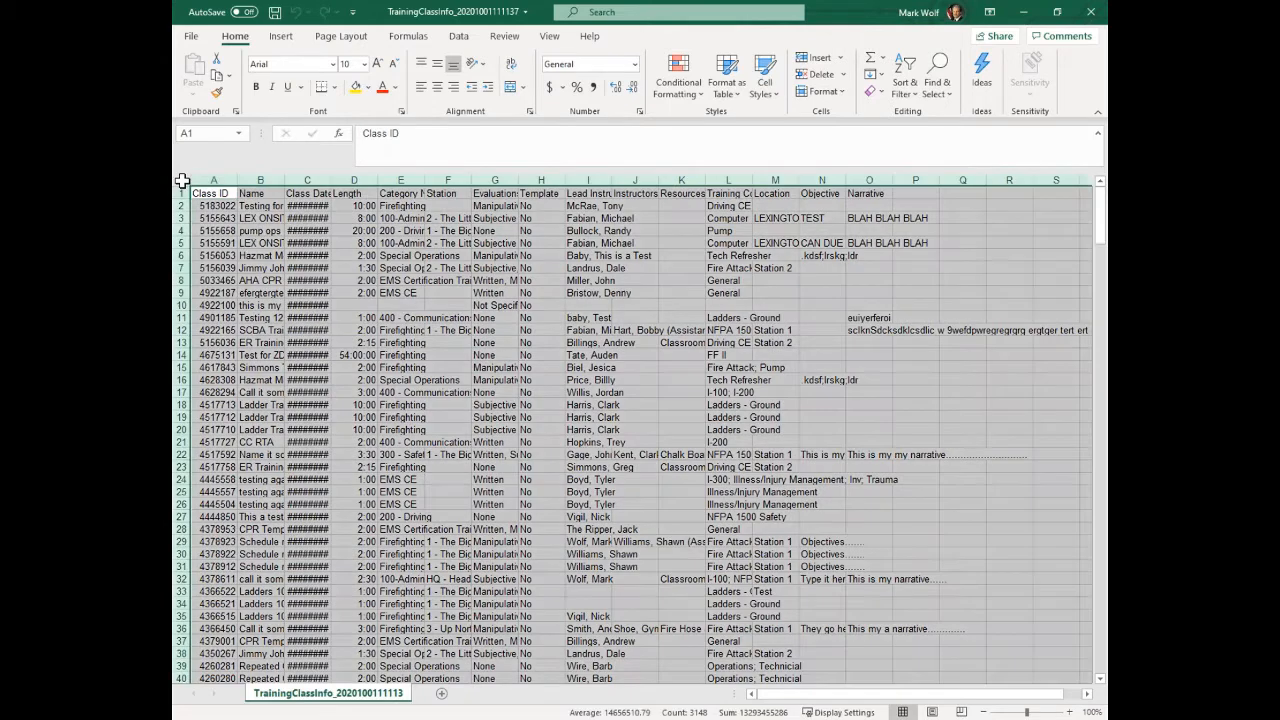
double_click(237, 178)
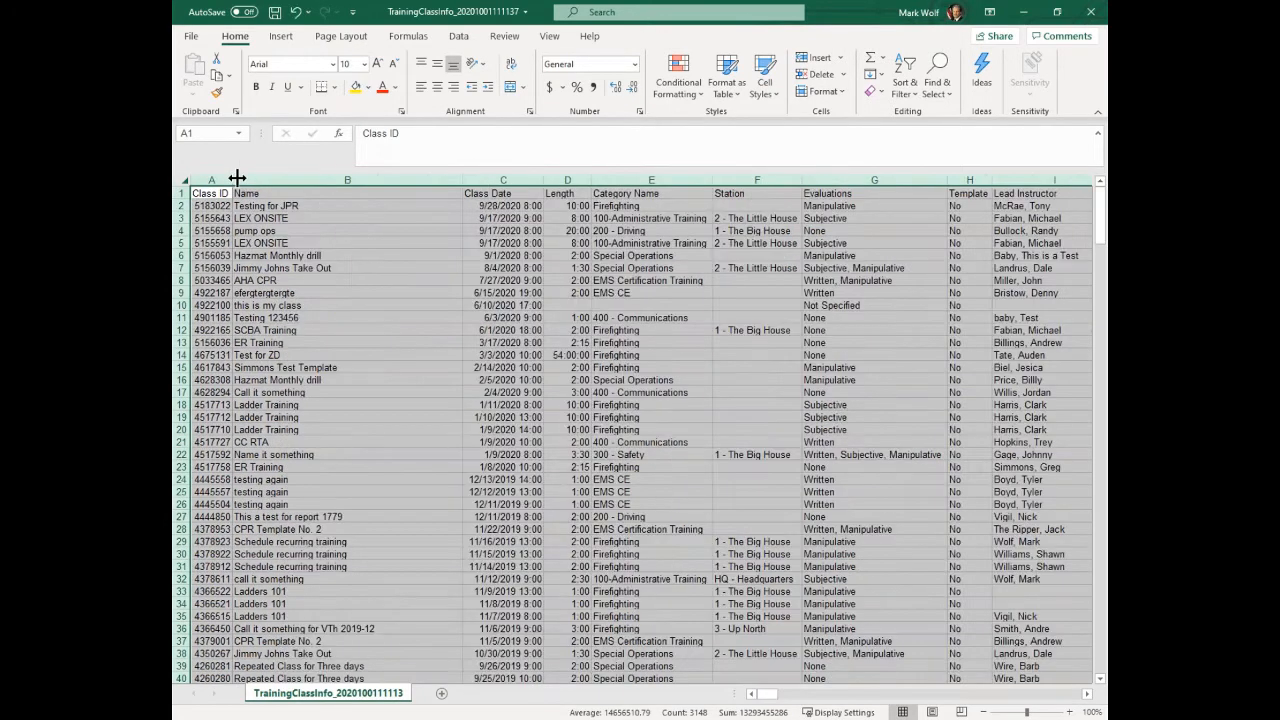
click(339, 206)
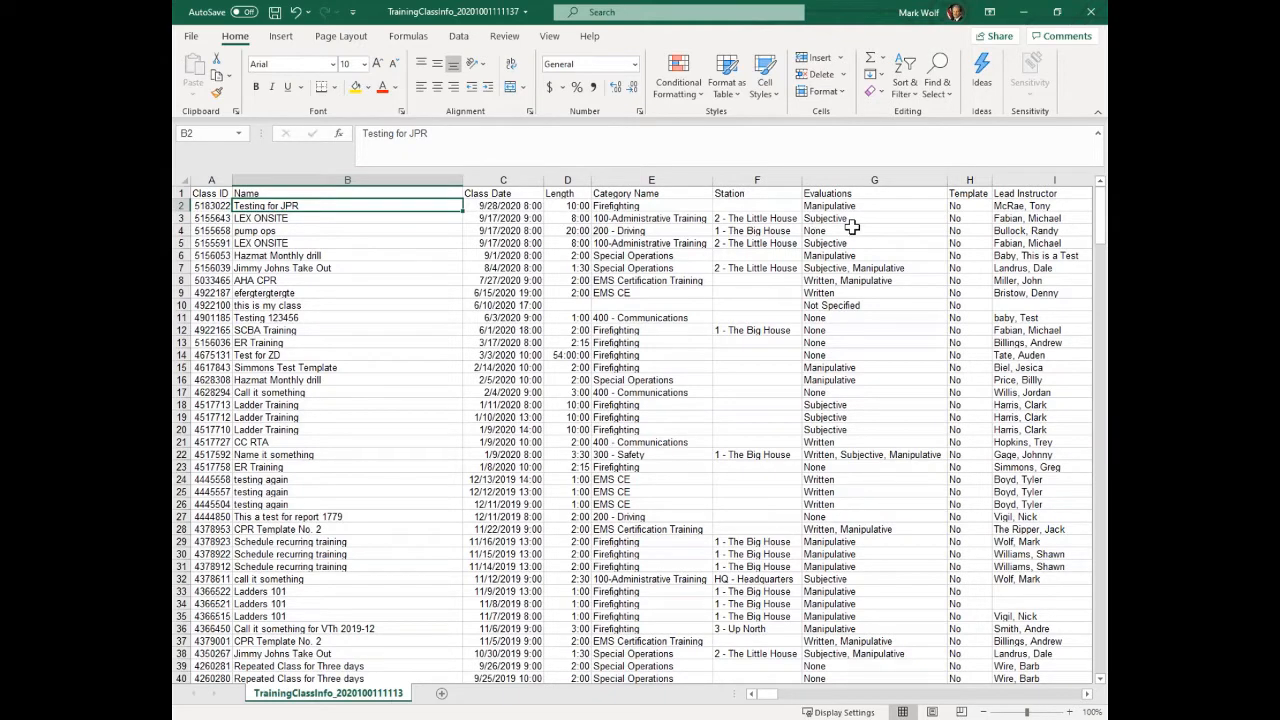
- Review the class information columns across to Instructors and close the workbook without saving the changes
drag(772, 694, 830, 696)
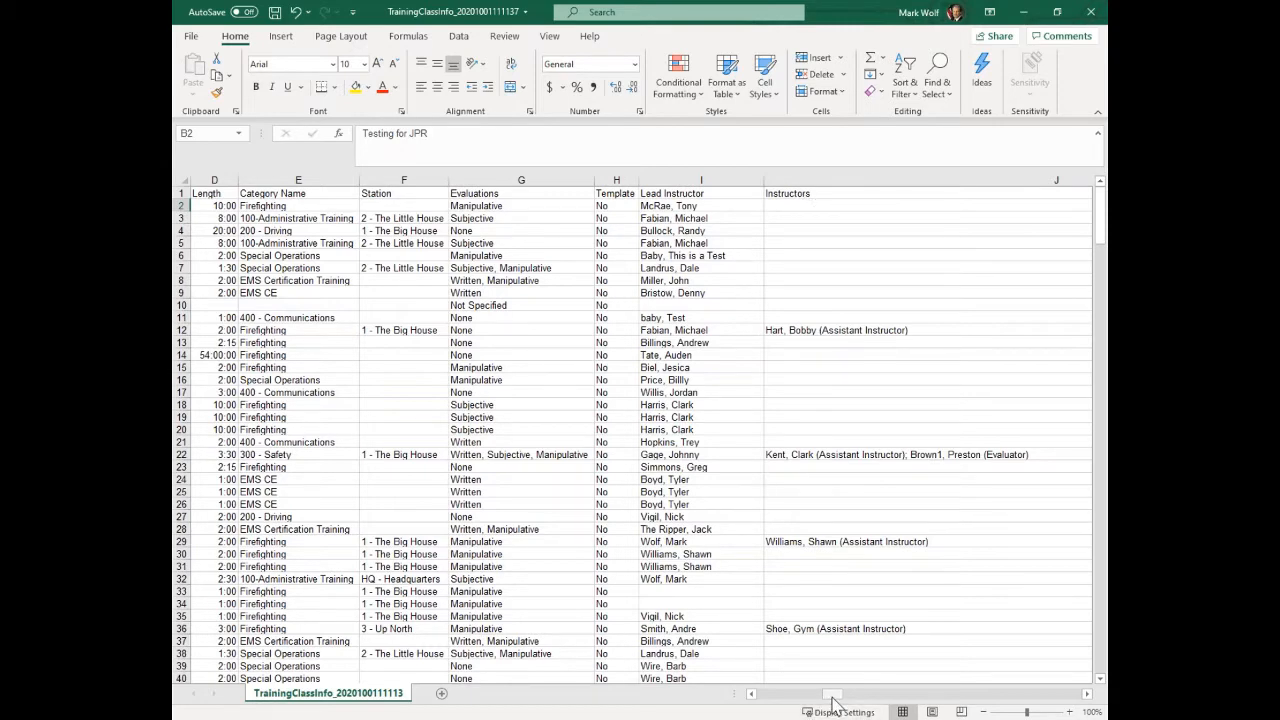
drag(833, 694, 765, 694)
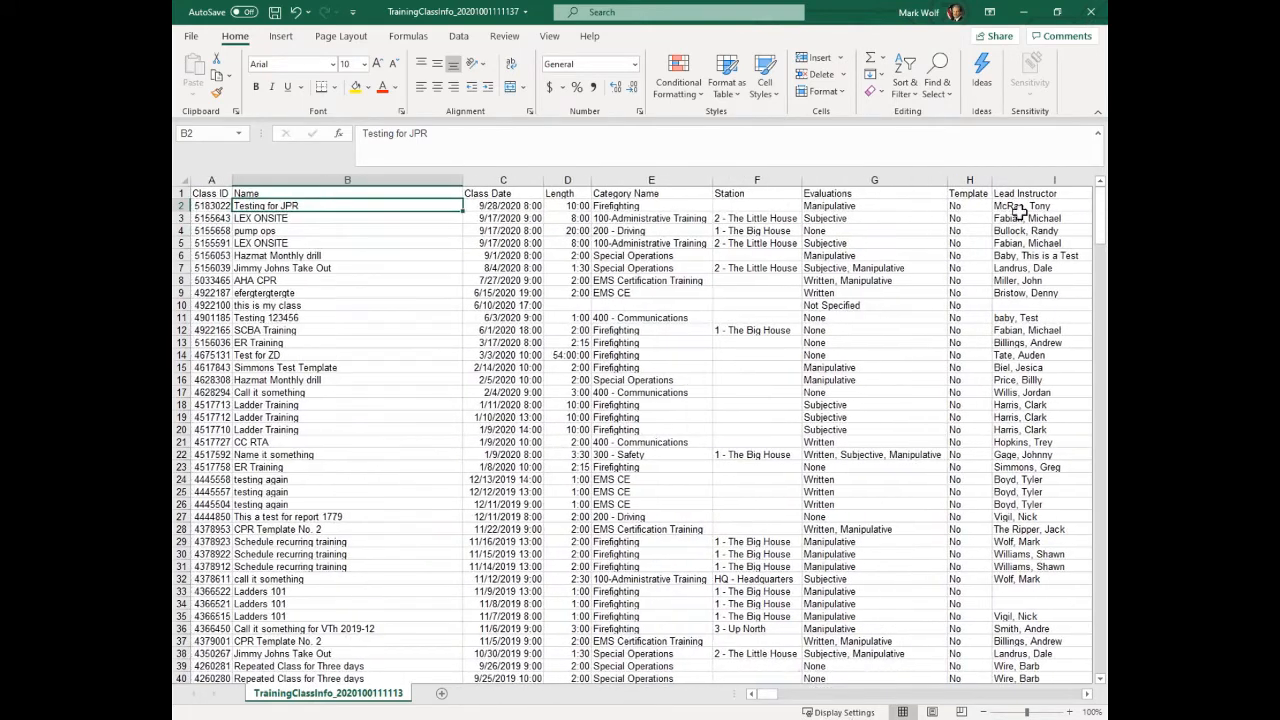
click(1090, 12)
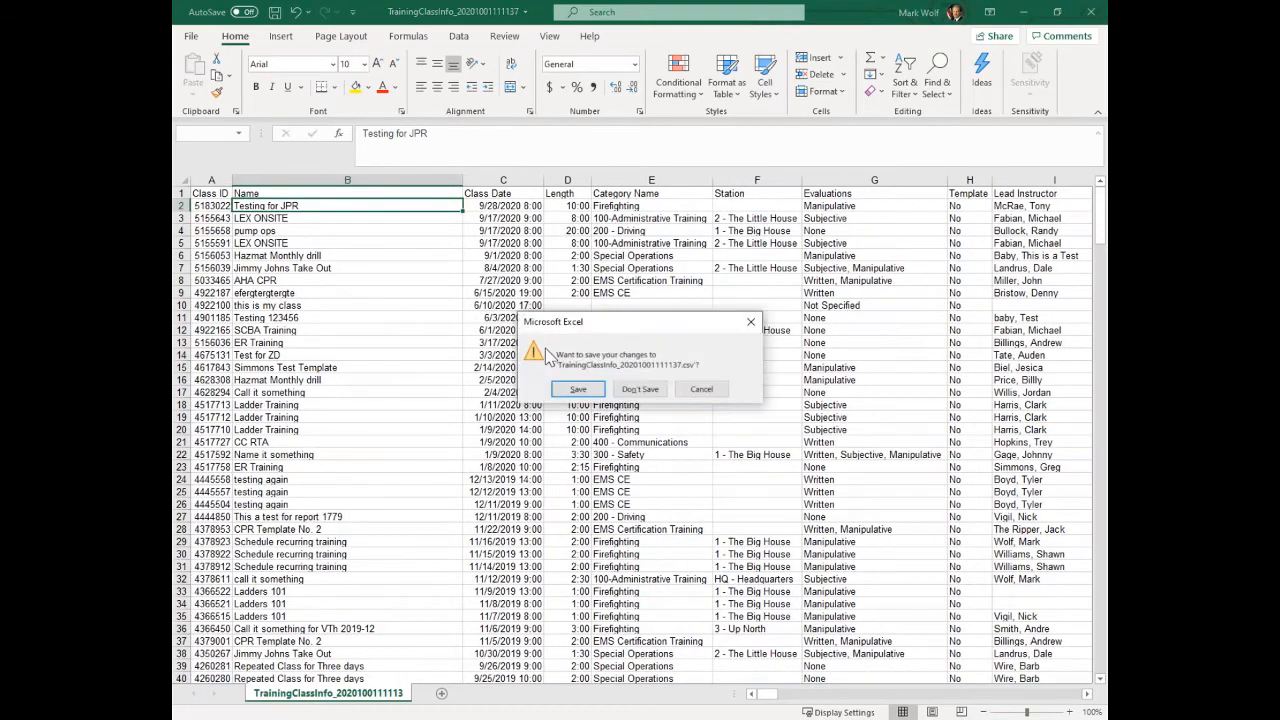
click(640, 392)
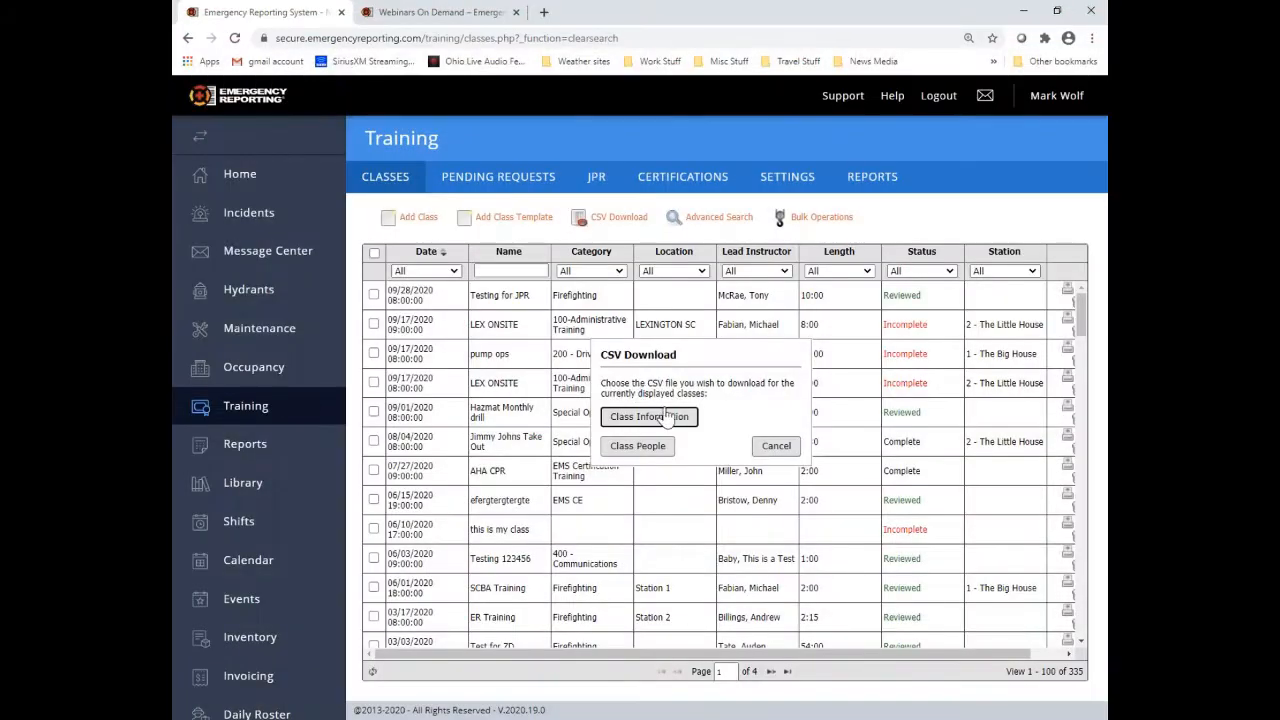
- Download the Class People CSV for the displayed classes, open it in Excel and autofit all of its columns
click(627, 456)
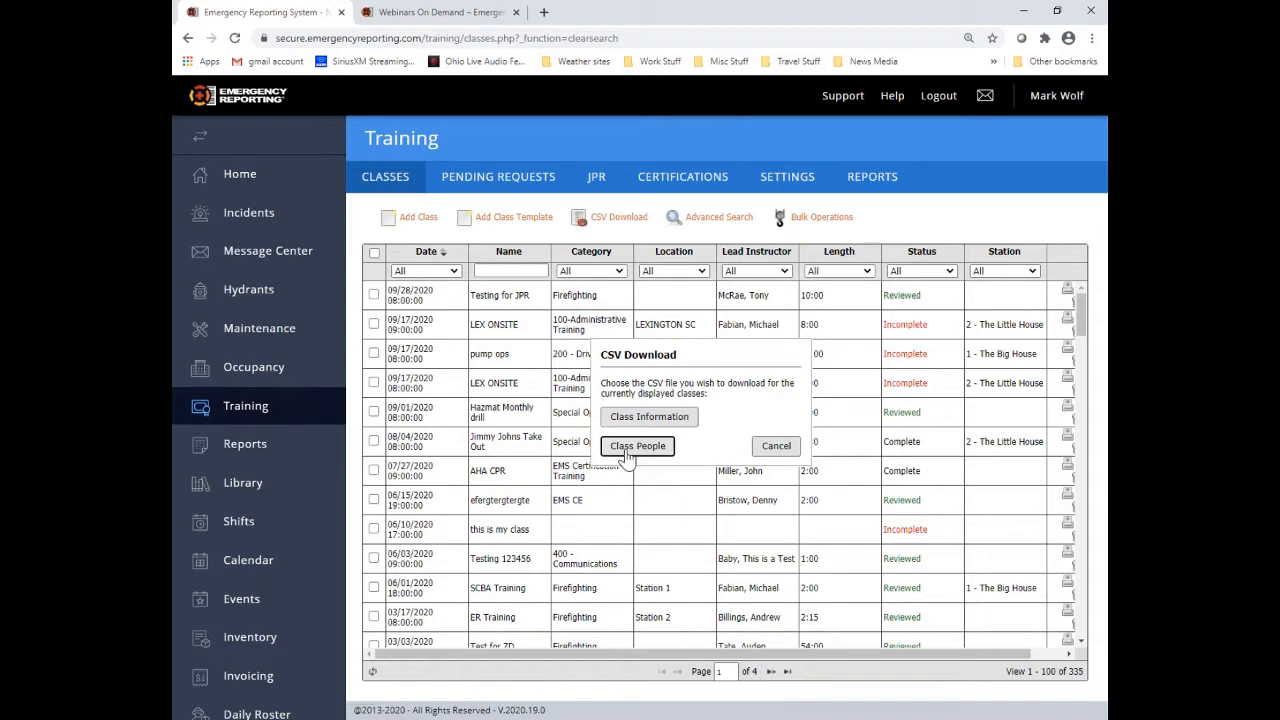
click(255, 703)
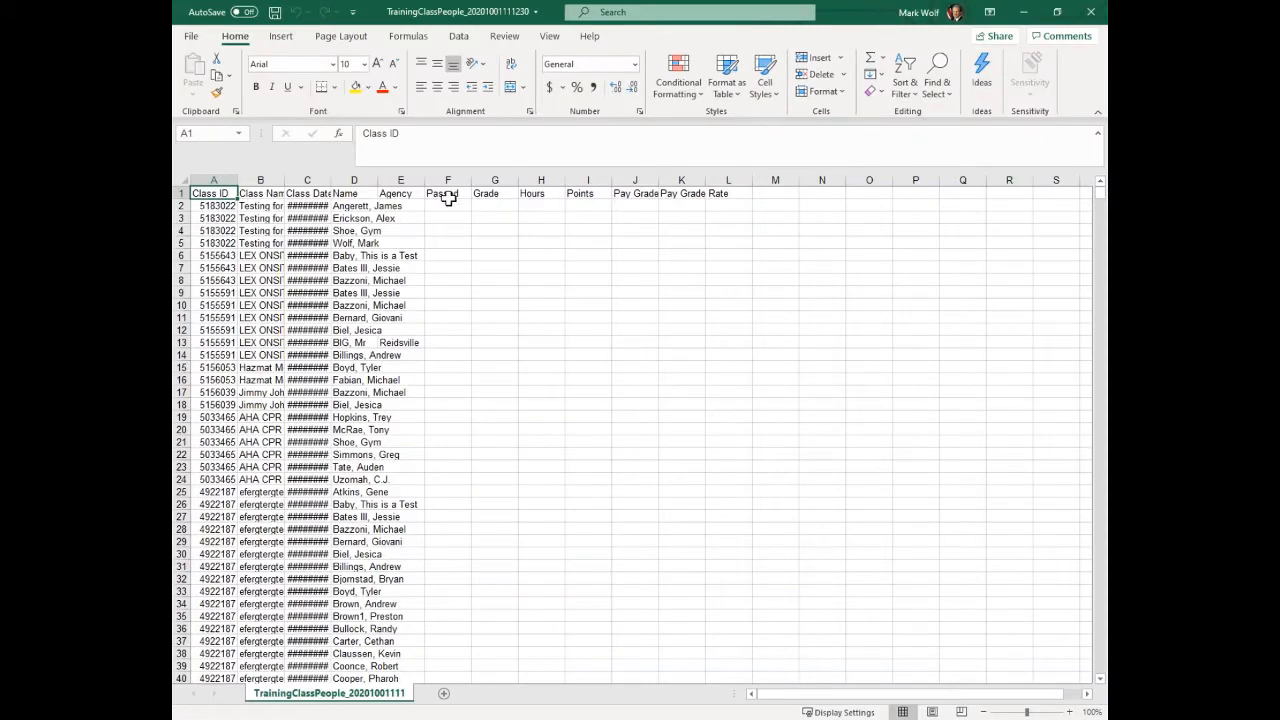
click(183, 177)
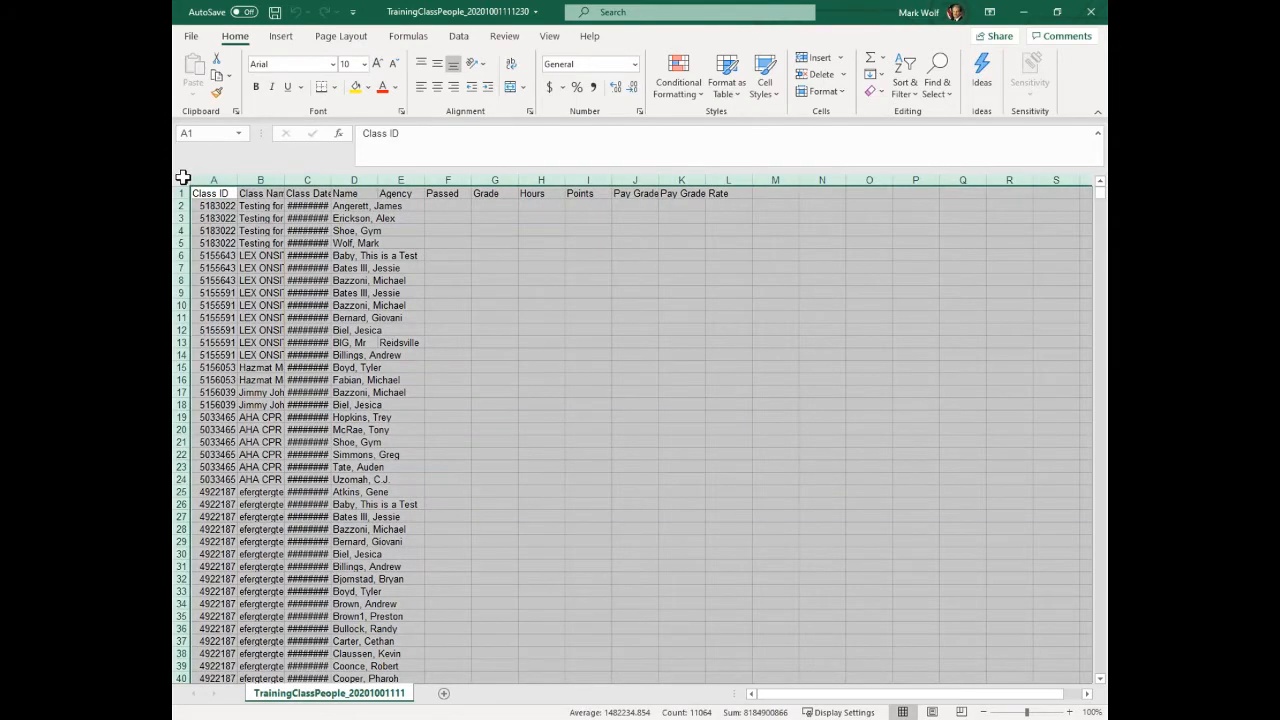
double_click(237, 177)
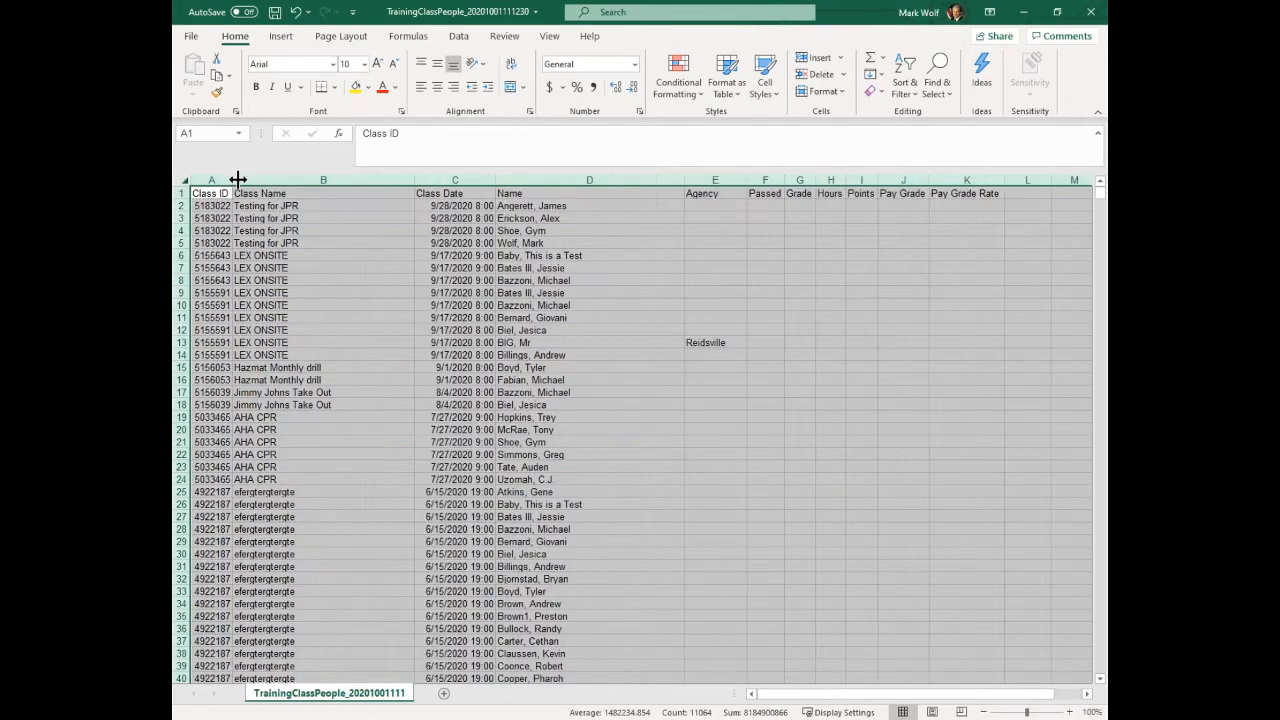
- Highlight the Testing for JPR class names and the first three LEX ONSITE attendee rows, and close the workbook without saving
click(307, 206)
drag(307, 206, 309, 242)
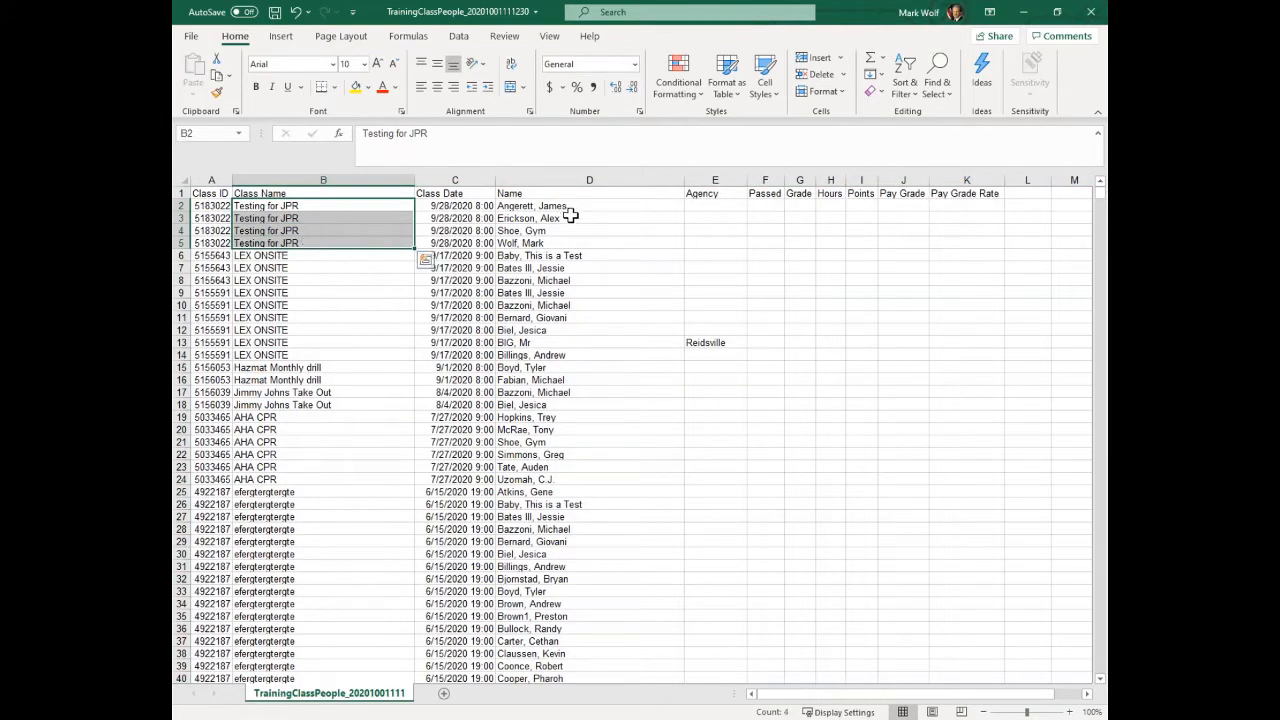
drag(274, 256, 514, 285)
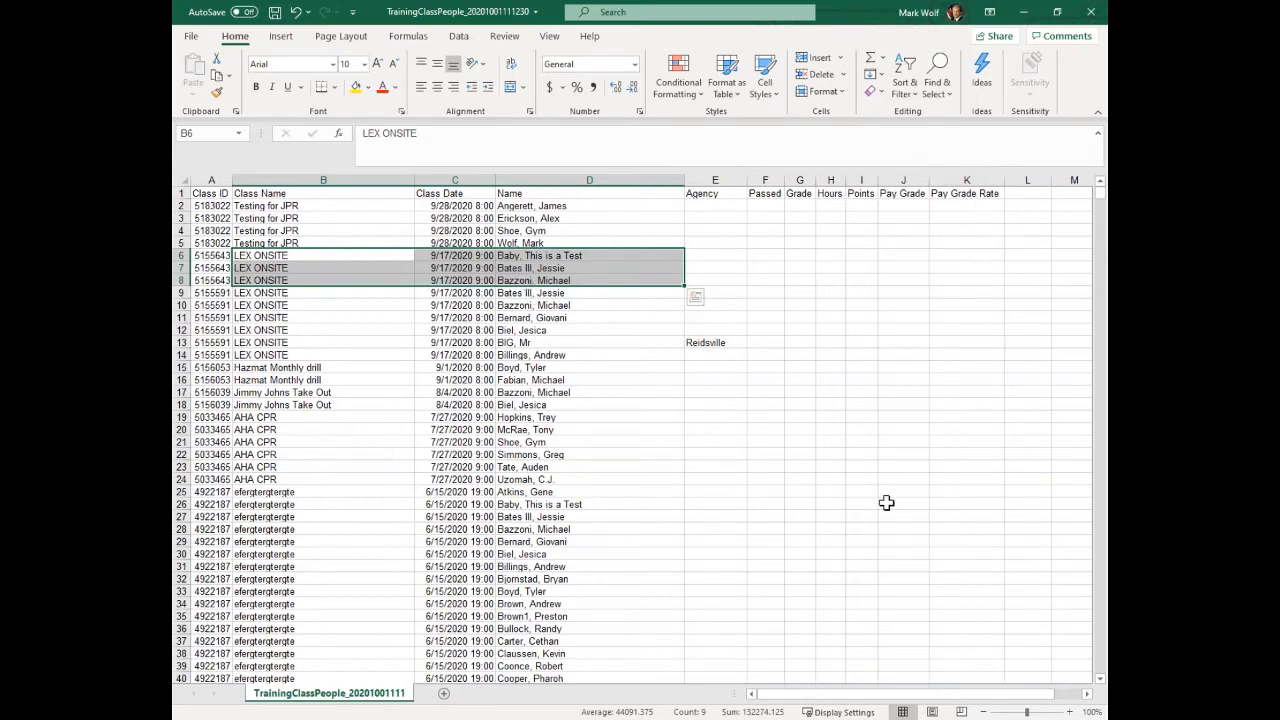
click(1091, 12)
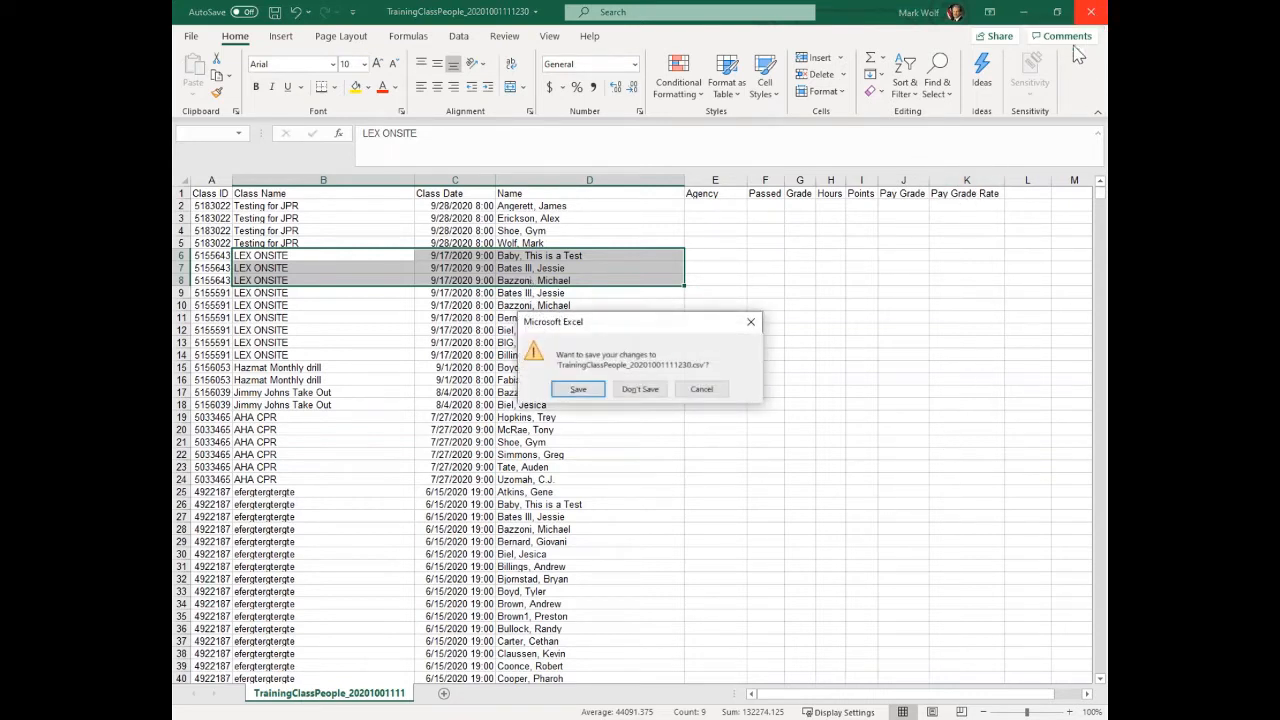
click(645, 390)
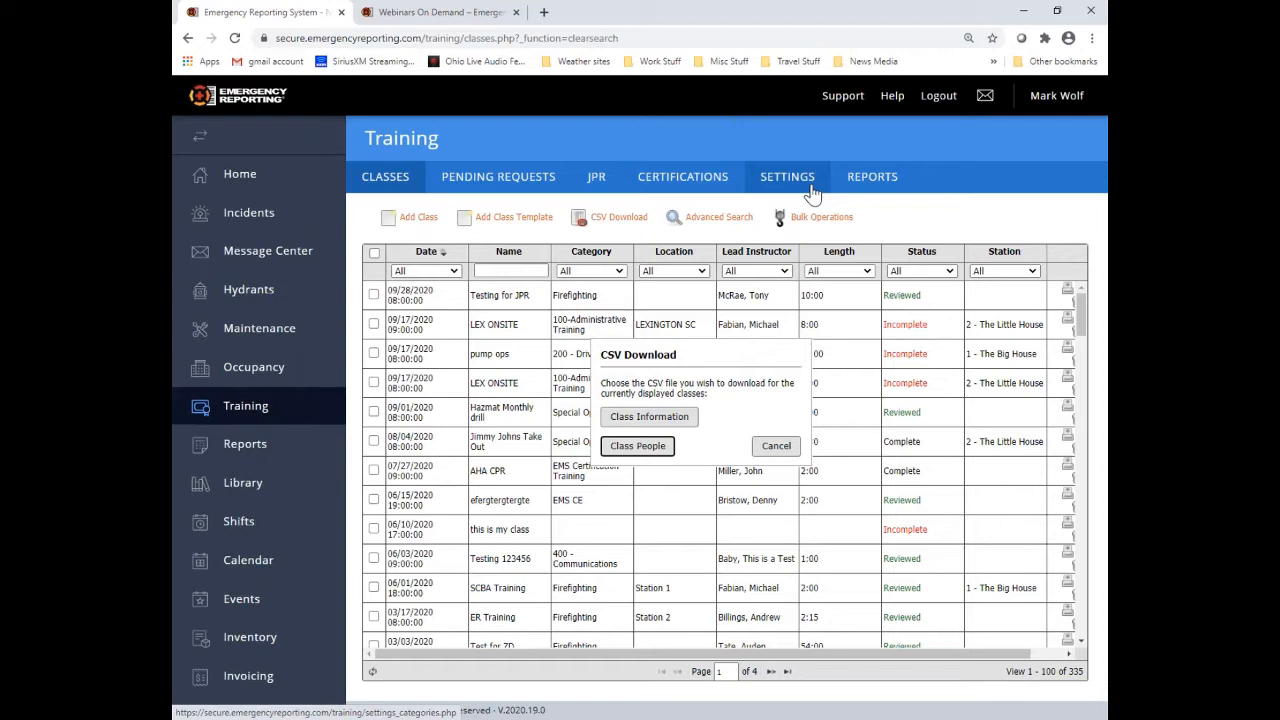
- Switch to the Webinars On Demand page and open the 2019-12 Virtual Thursday "Training 3.0 - Settings" article
click(453, 14)
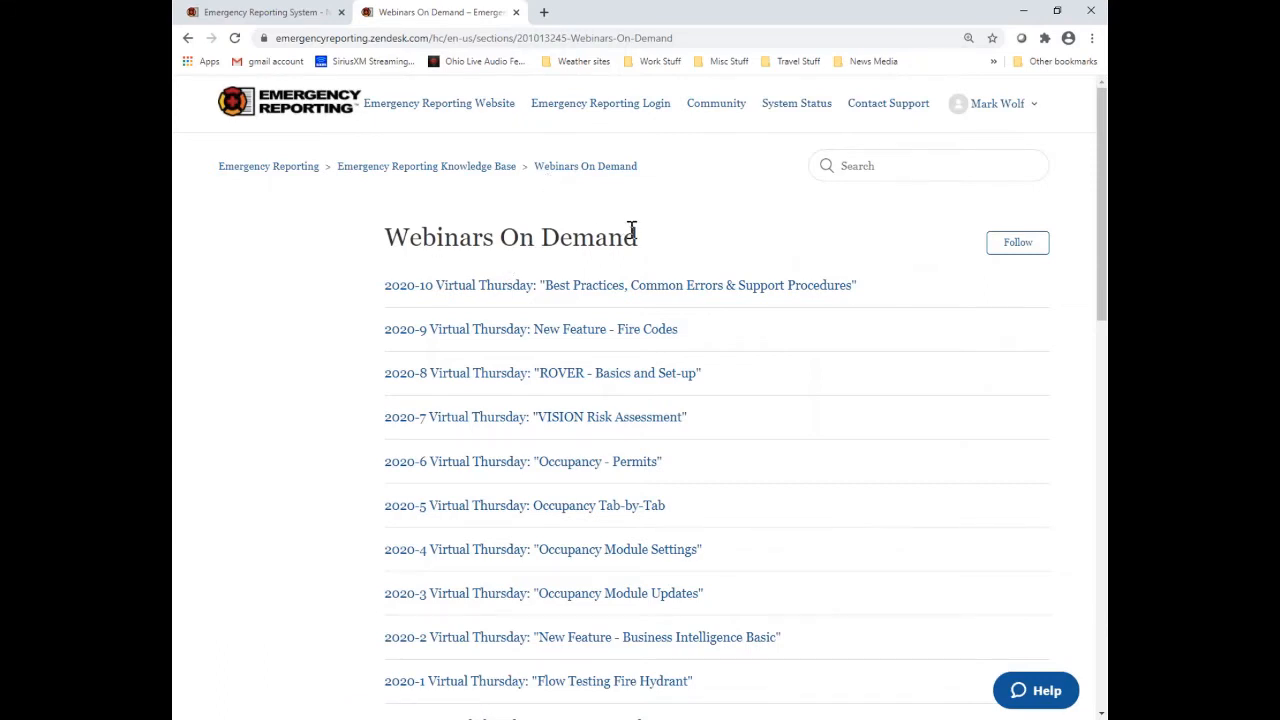
scroll(624, 245, down, 5)
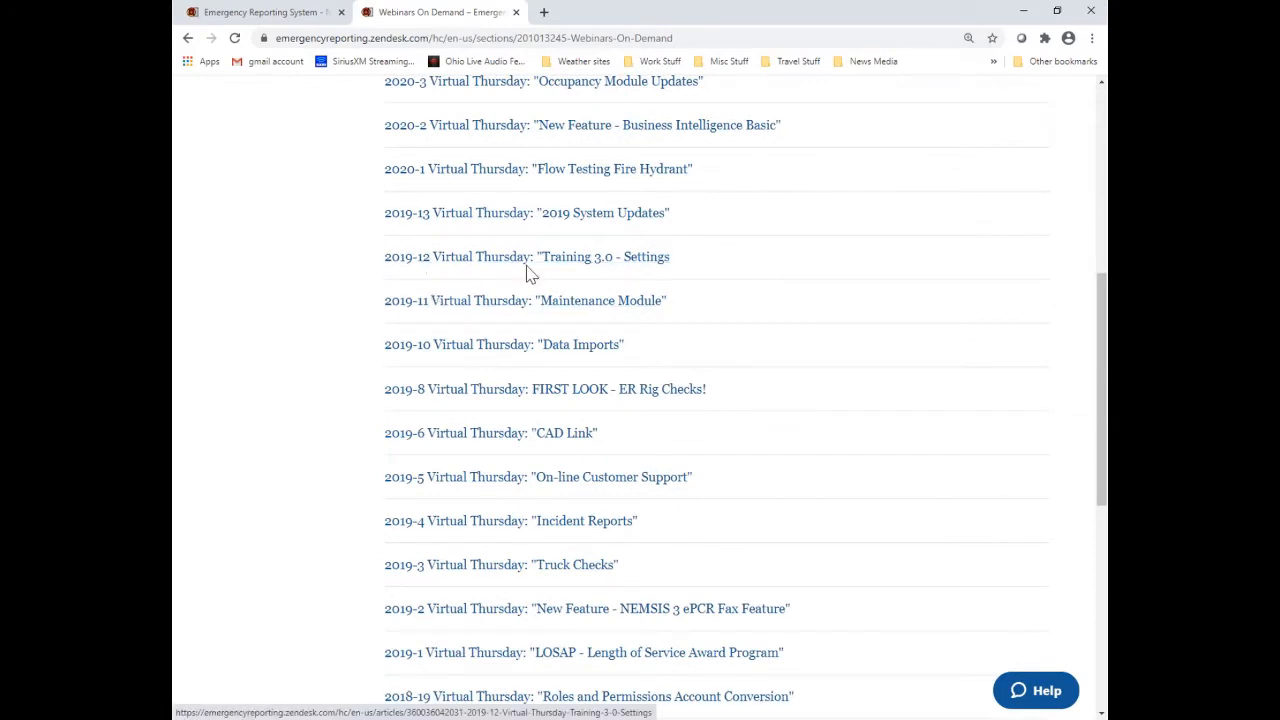
click(595, 262)
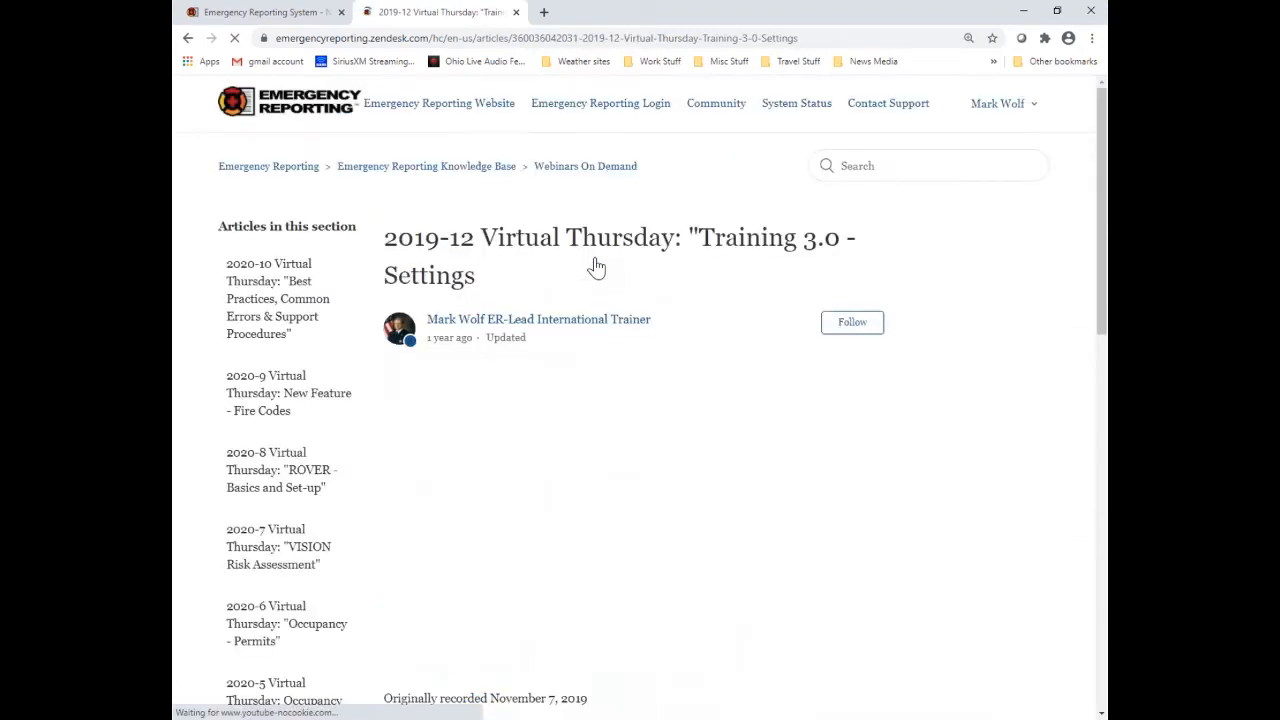
scroll(940, 320, down, 2)
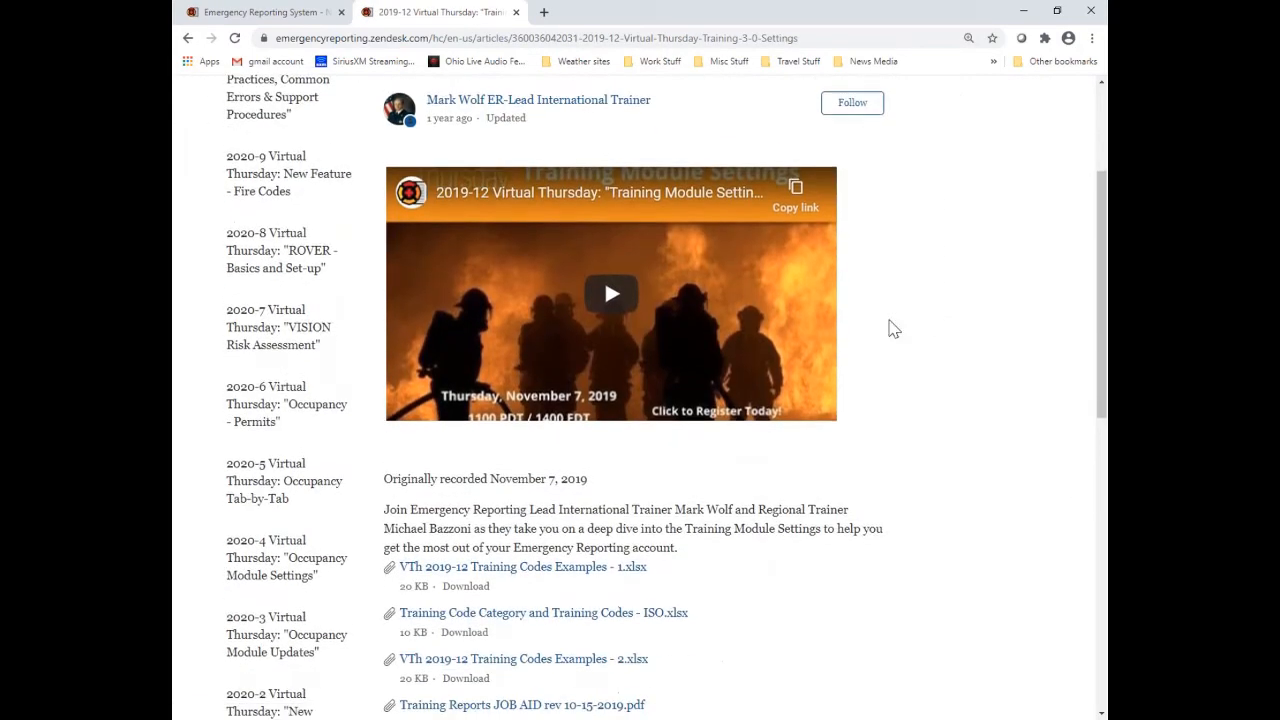
- Download the article's attachment Training Reports JOB AID rev 10-15-2019.pdf and open it
scroll(620, 345, down, 1)
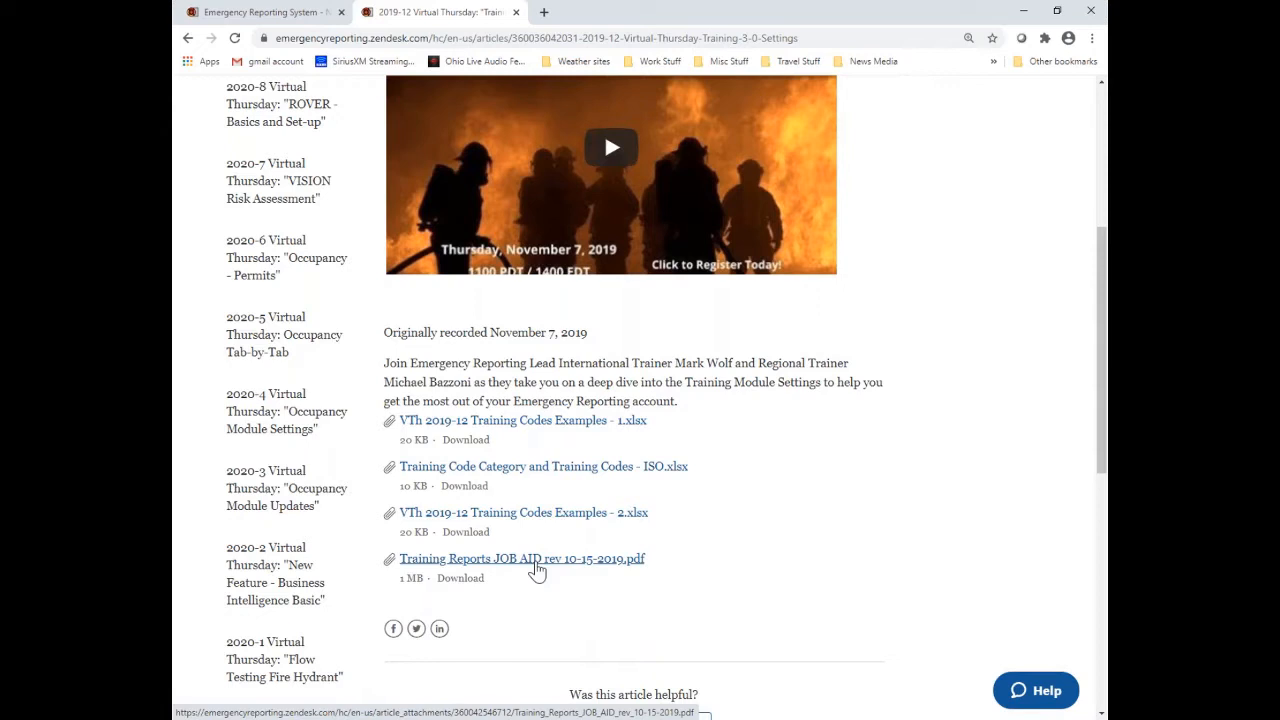
click(637, 568)
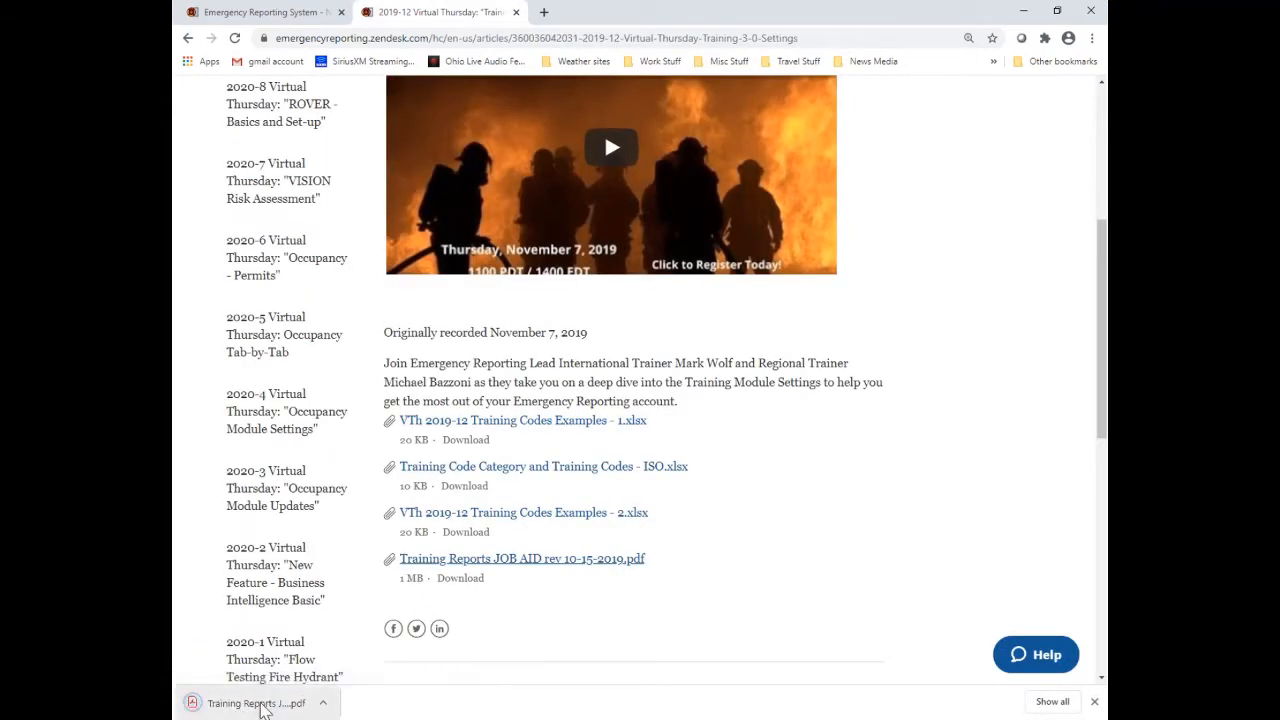
click(294, 694)
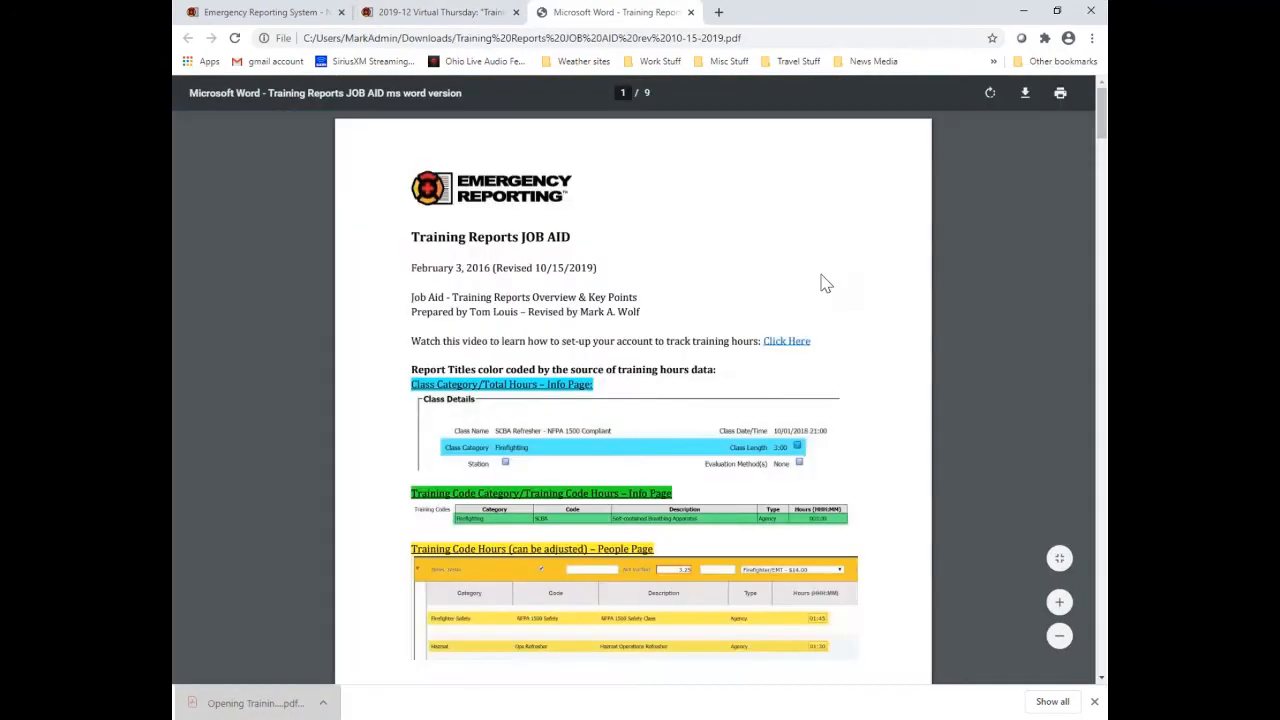
- Examine the job aid's color-coded report titles and the 1502 and 1503 report descriptions, highlighting the line "Multi-Picker for Class Category"
scroll(807, 273, down, 2)
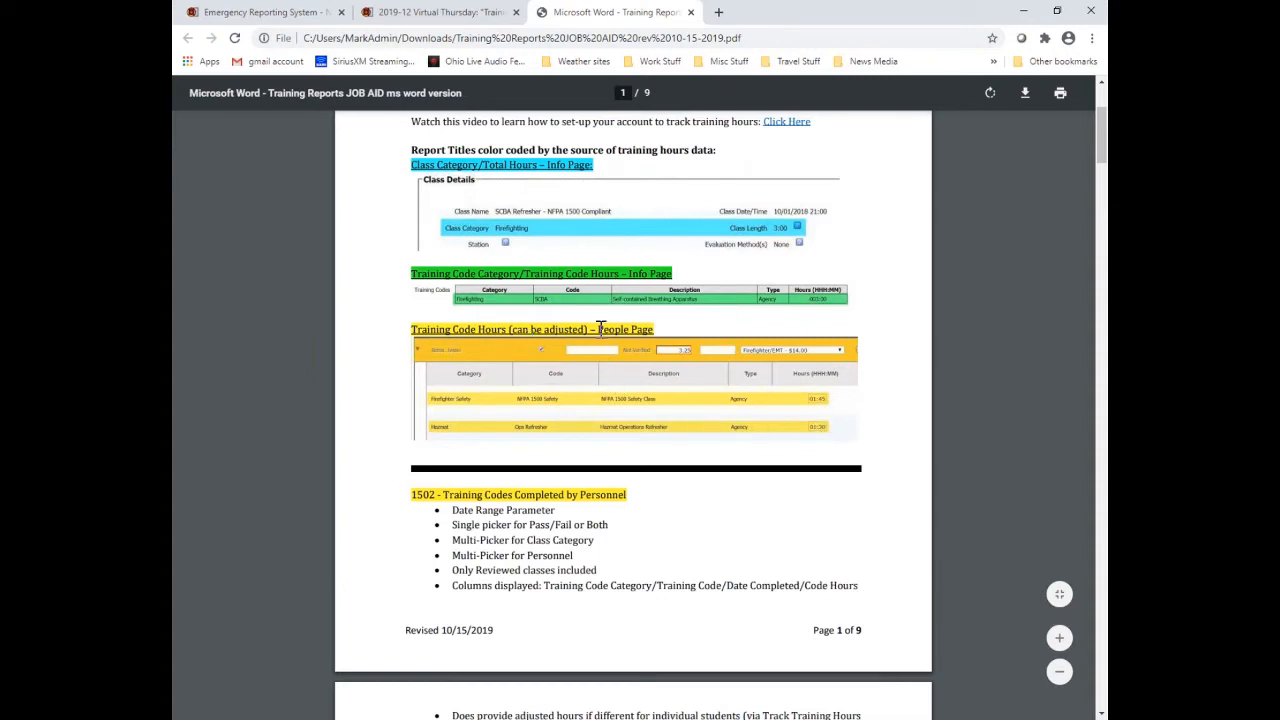
scroll(648, 410, down, 2)
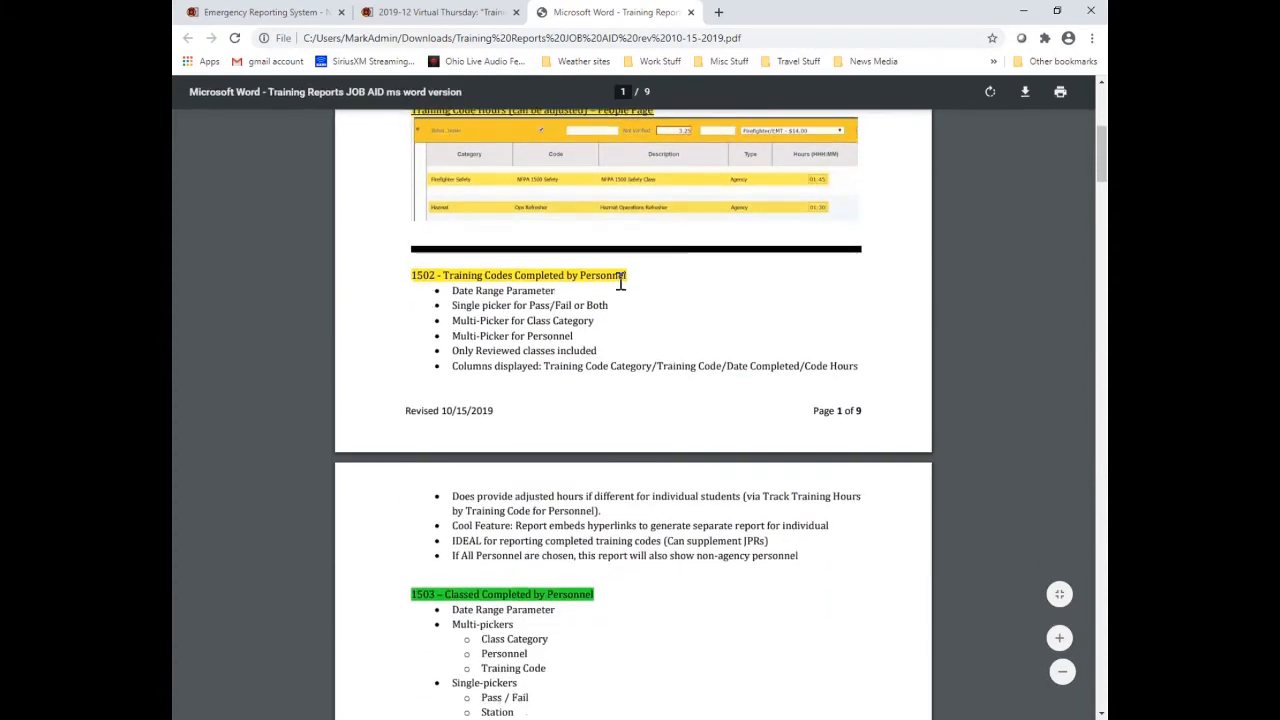
scroll(625, 300, up, 1)
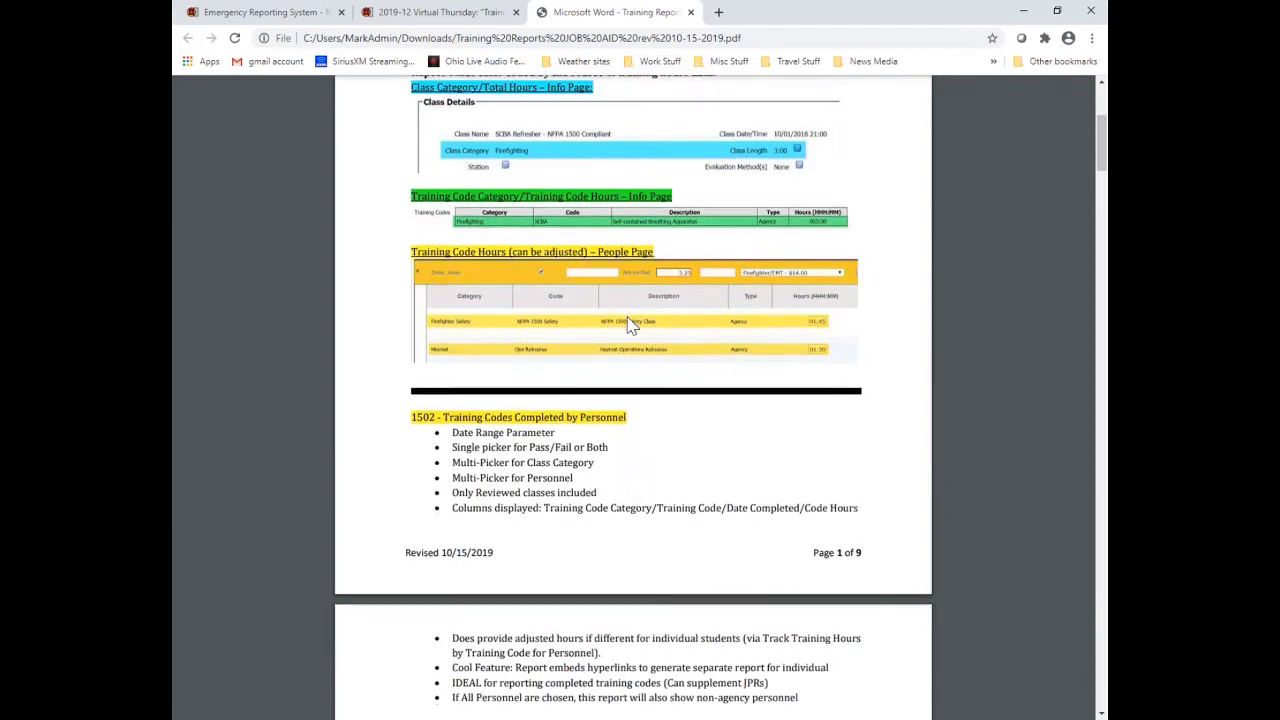
scroll(630, 325, down, 3)
scroll(630, 325, up, 1)
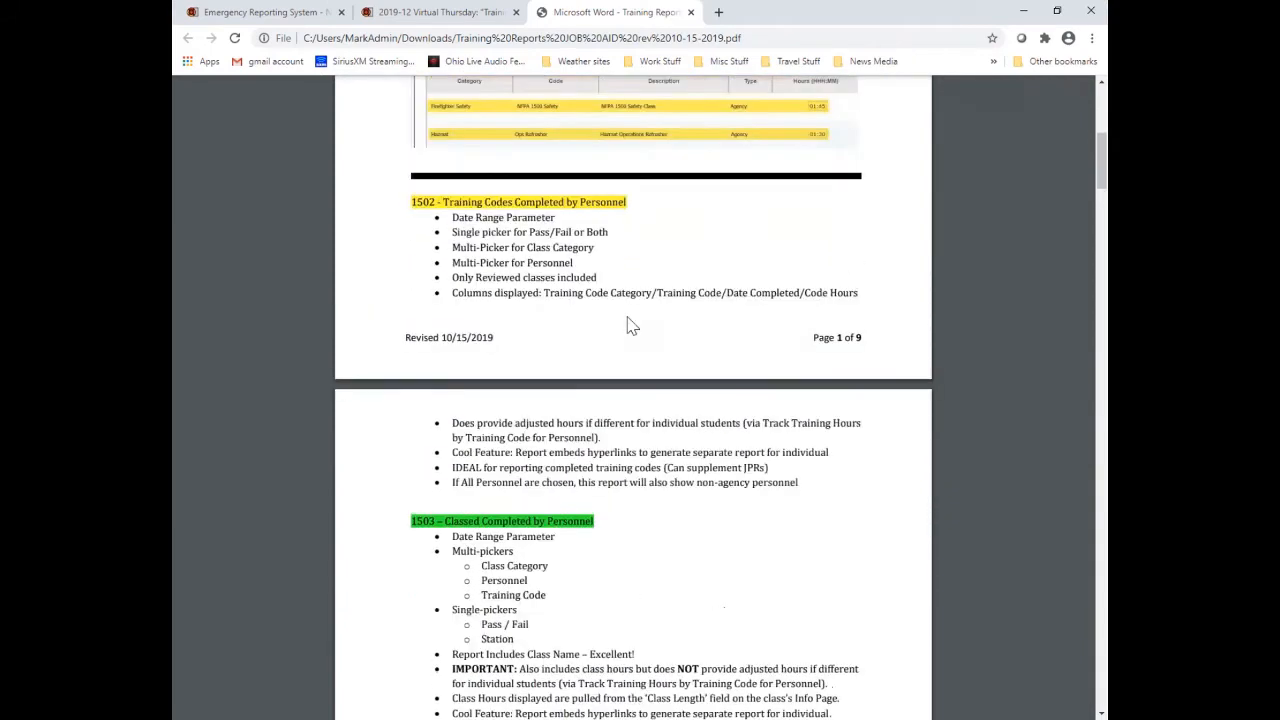
scroll(630, 325, up, 1)
scroll(630, 325, up, 2)
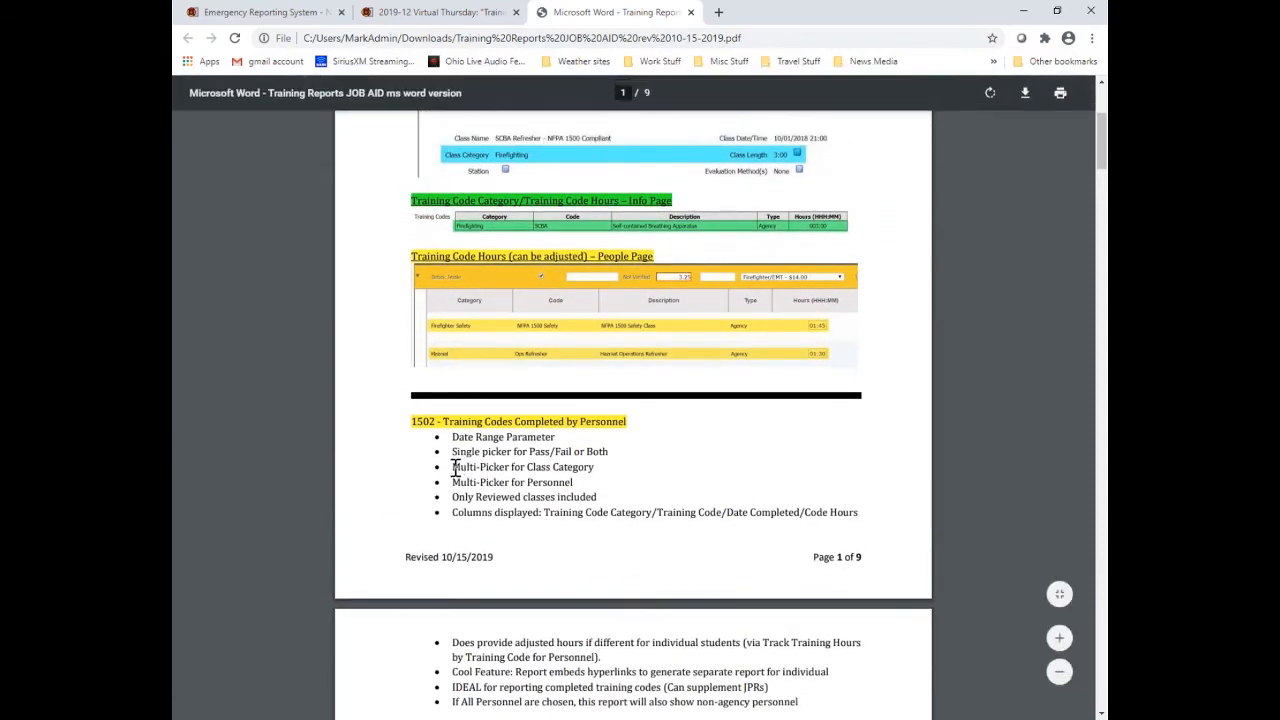
drag(453, 466, 601, 466)
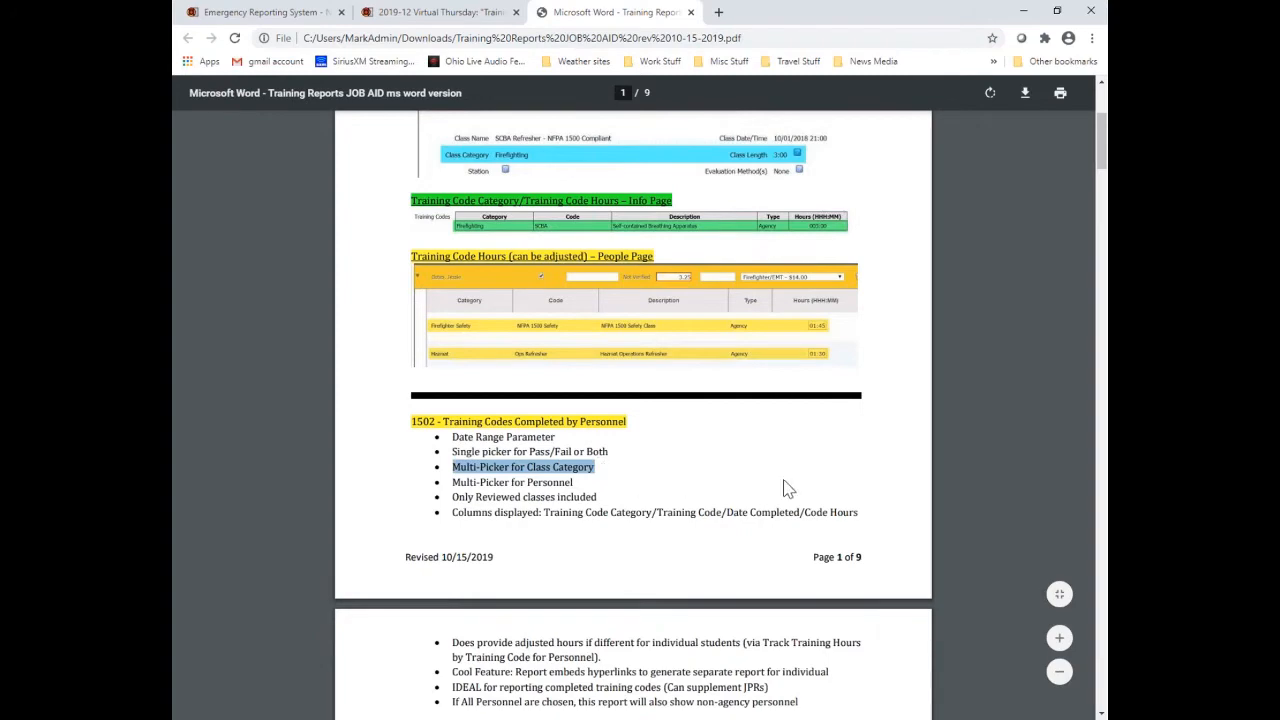
scroll(843, 480, up, 2)
scroll(843, 480, up, 2)
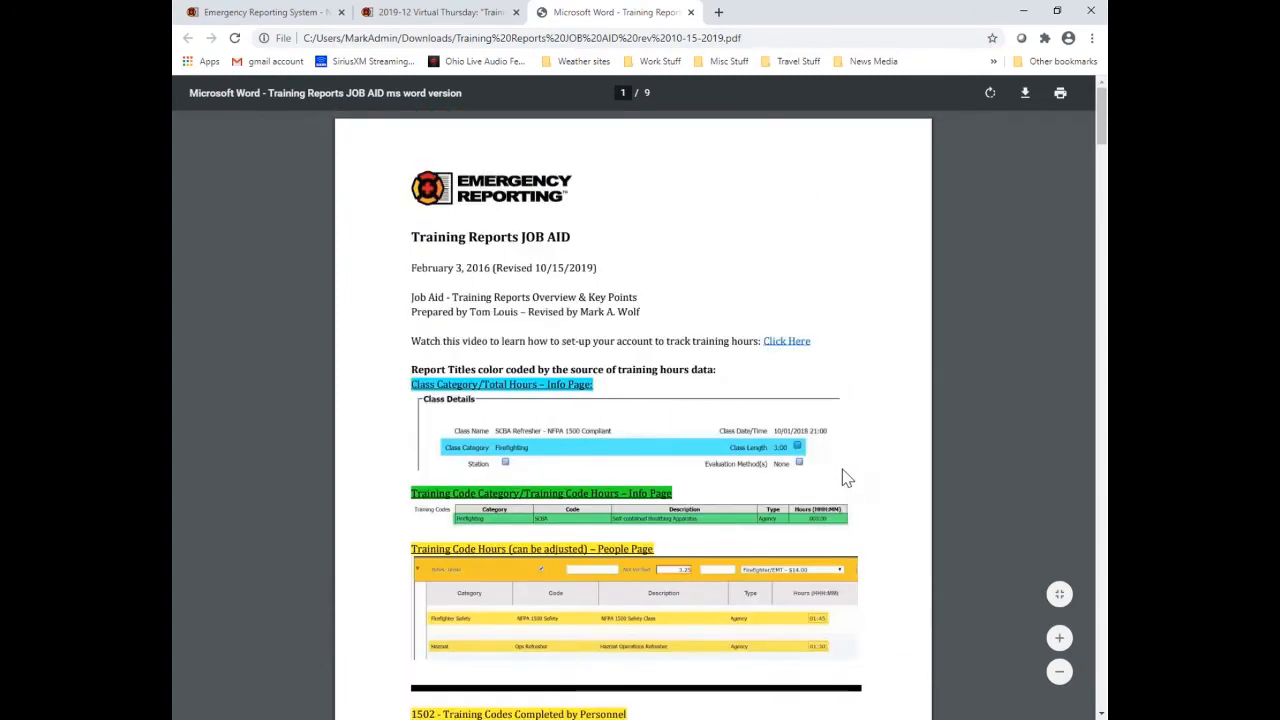
- Revisit the job aid attachment in the webinar article and return to the Training module's class list
click(462, 14)
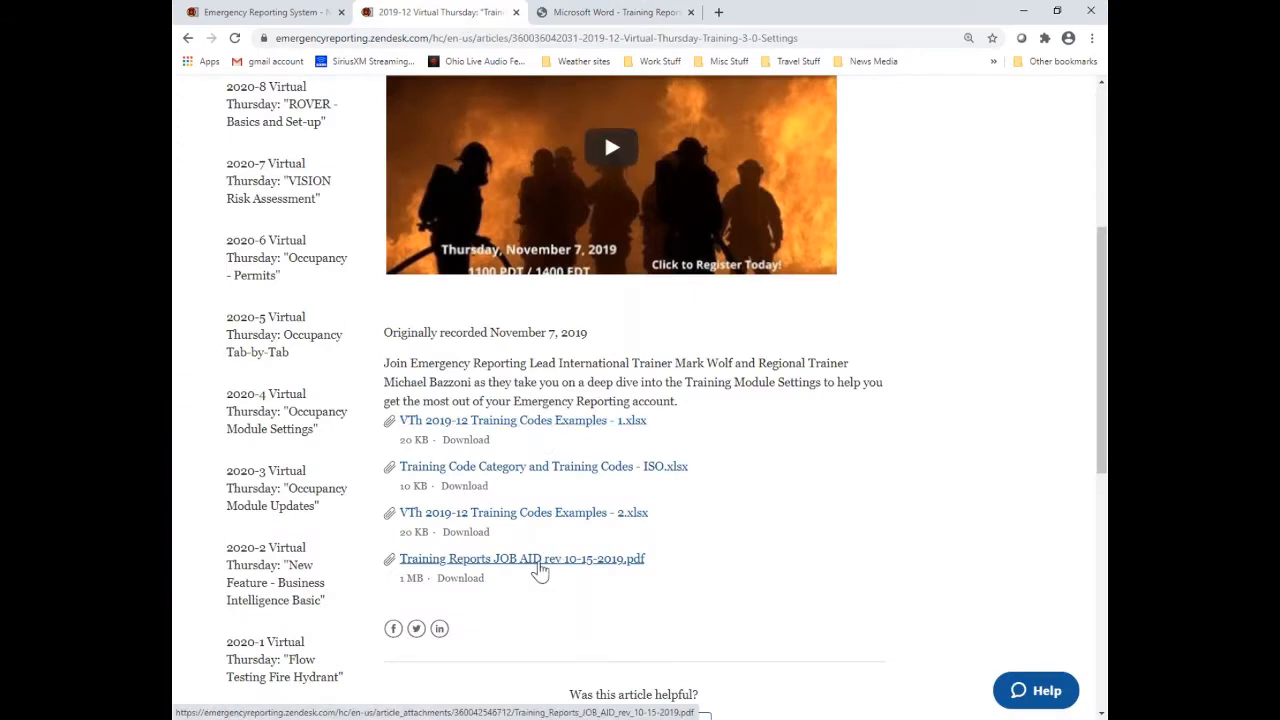
scroll(540, 570, up, 4)
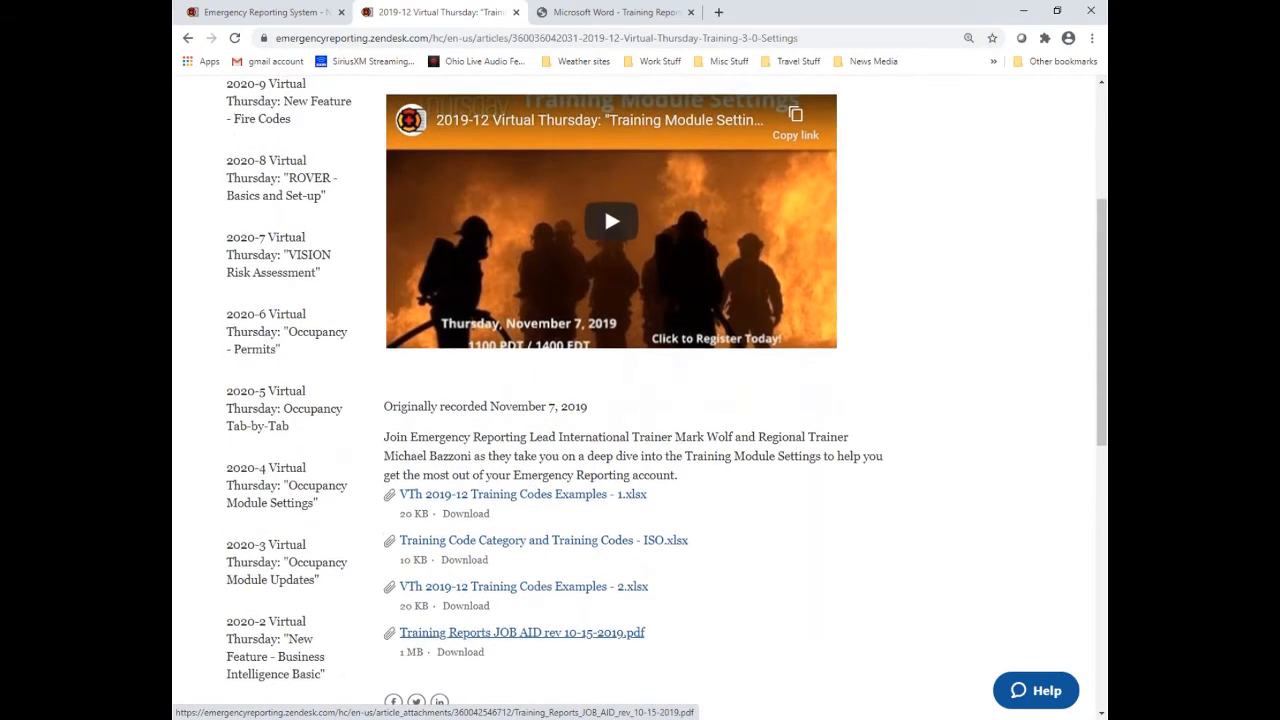
click(285, 12)
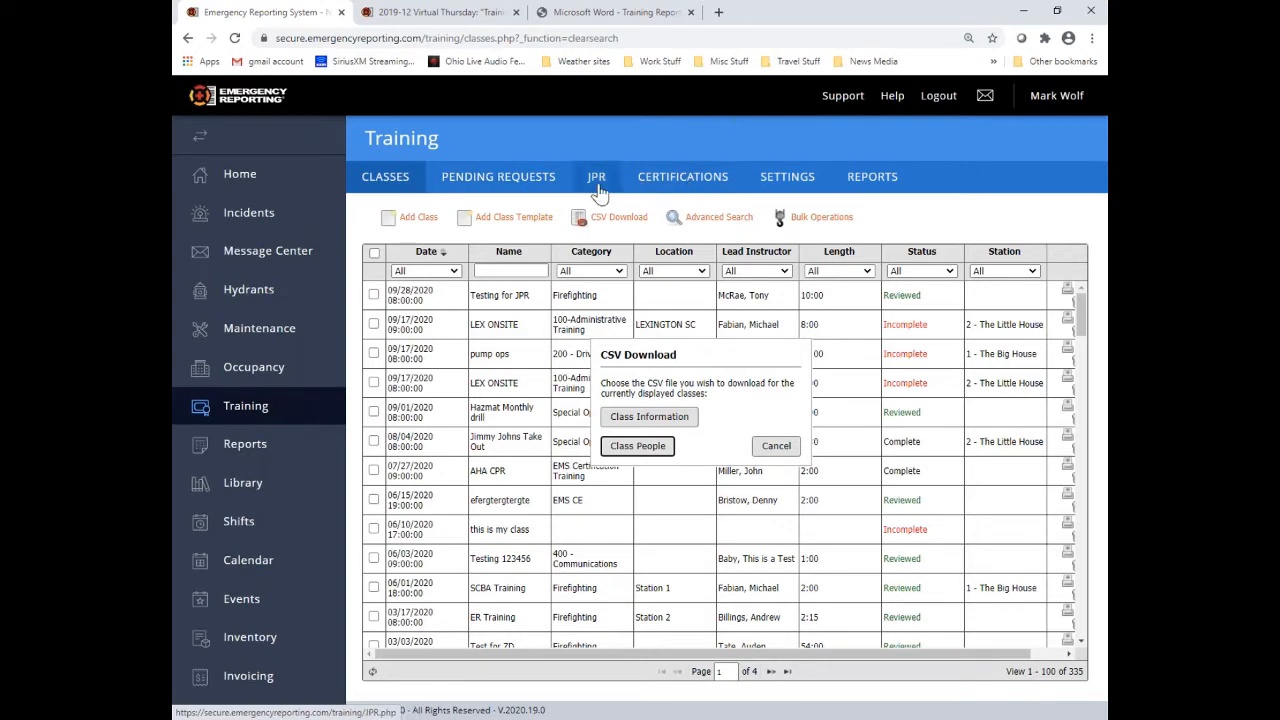
- Open the Training module's certifications and expand NEMSIS Certifications down to the 2009 Advanced Emergency Medical Technician (AEMT) personnel
click(730, 190)
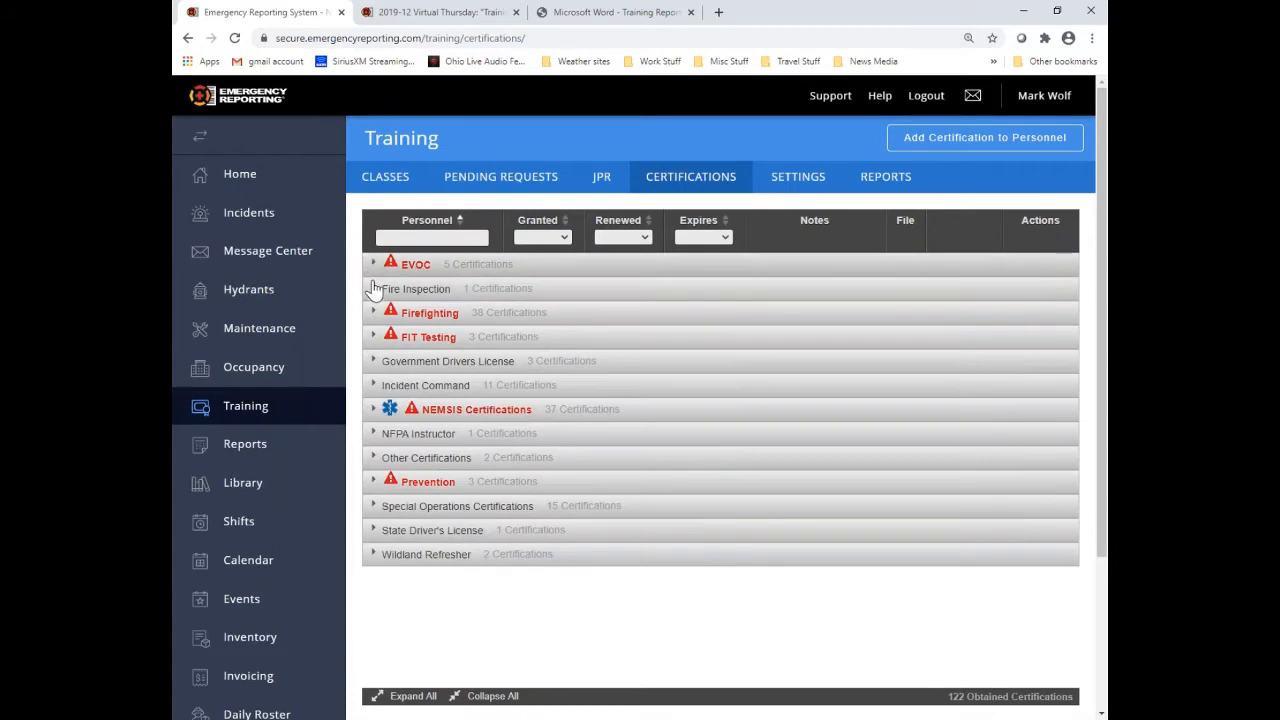
click(373, 410)
click(399, 434)
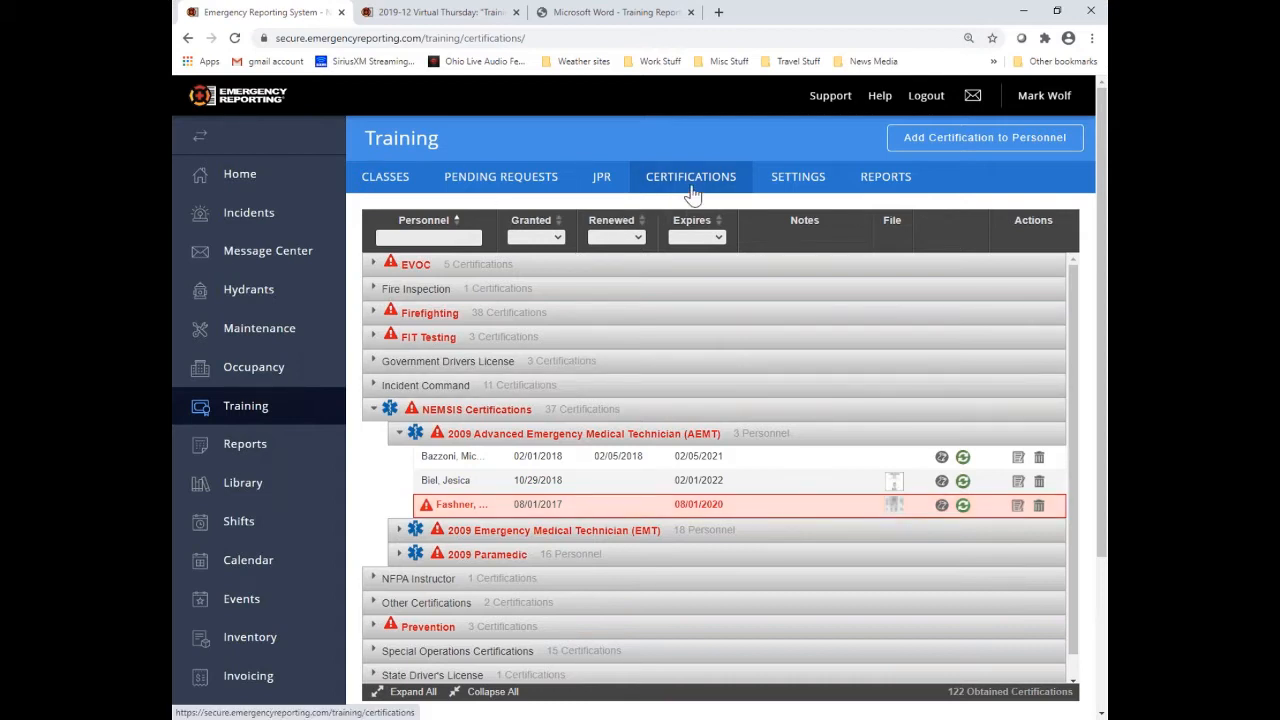
- Return to the class list, select the Jimmy Johns Take Out and AHA CPR classes, and start a bulk Review operation on them
click(410, 188)
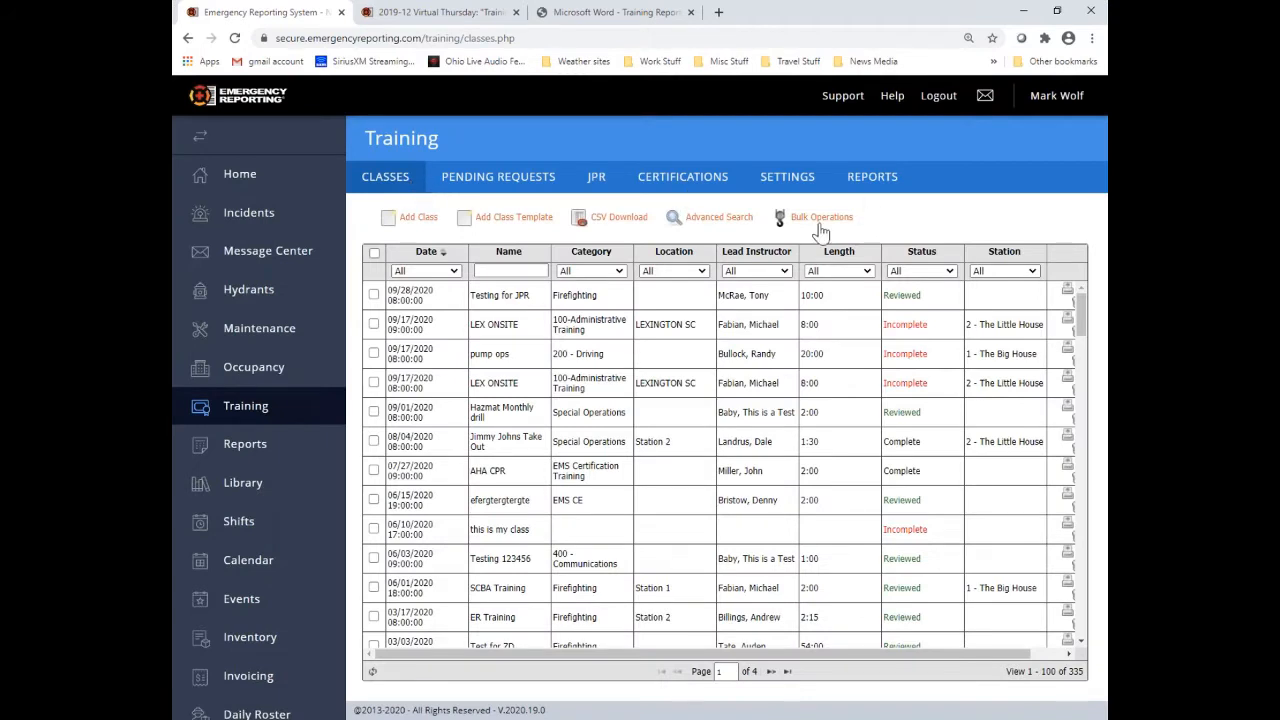
click(373, 441)
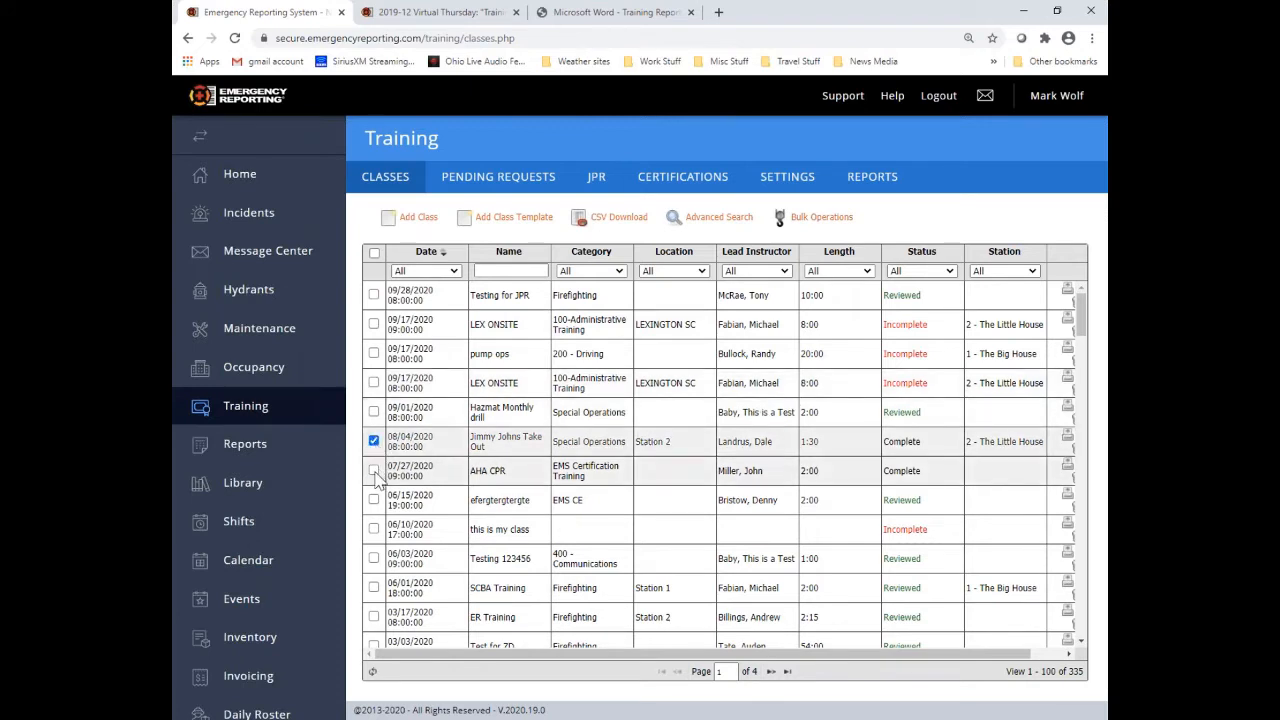
click(373, 471)
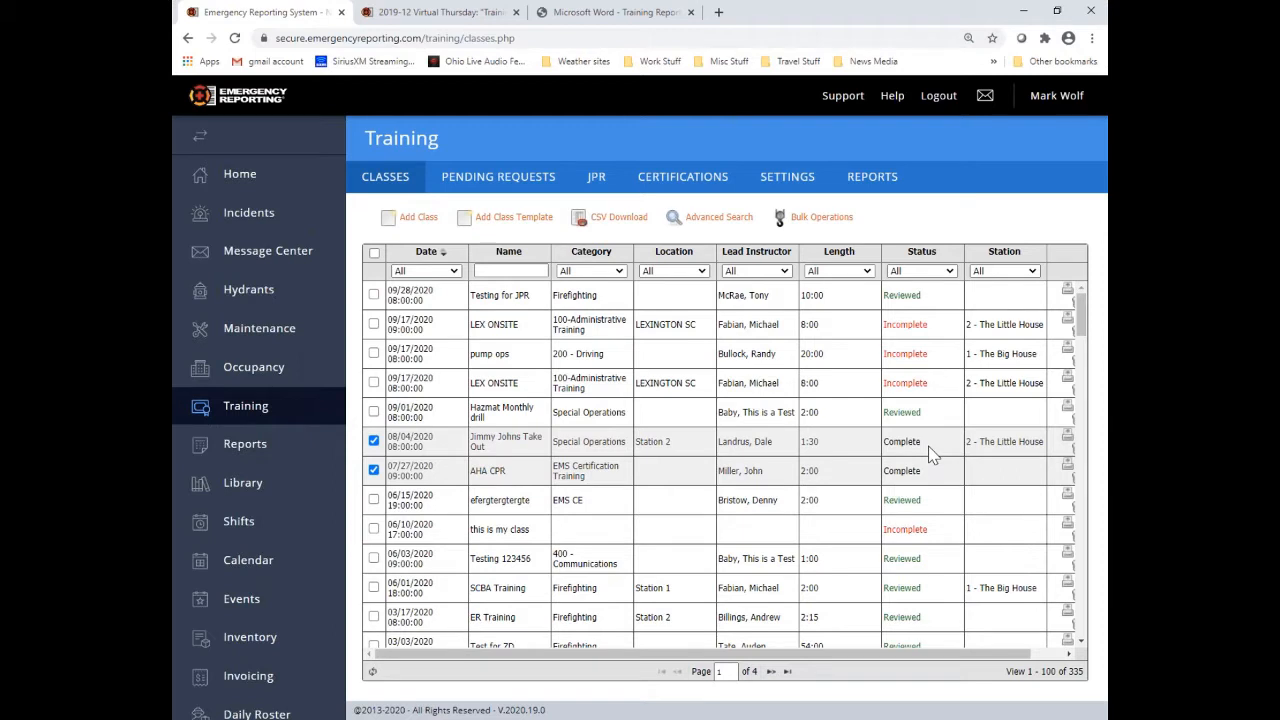
click(834, 222)
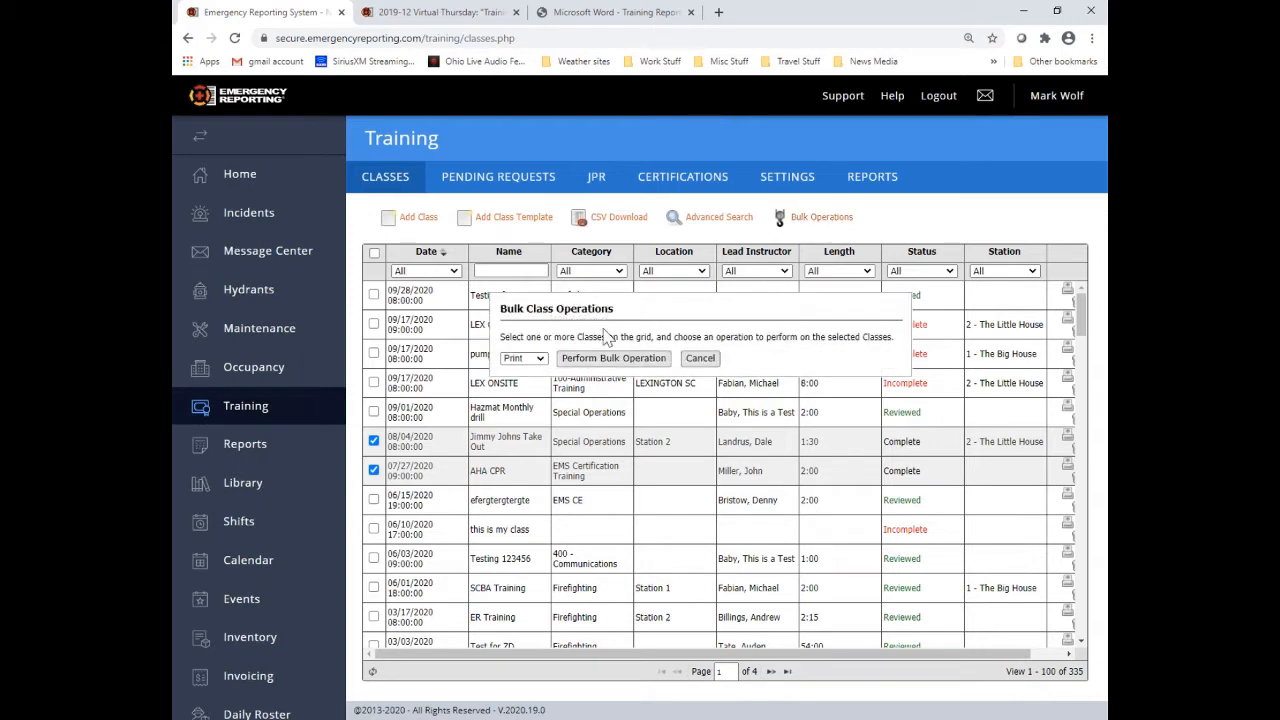
click(540, 360)
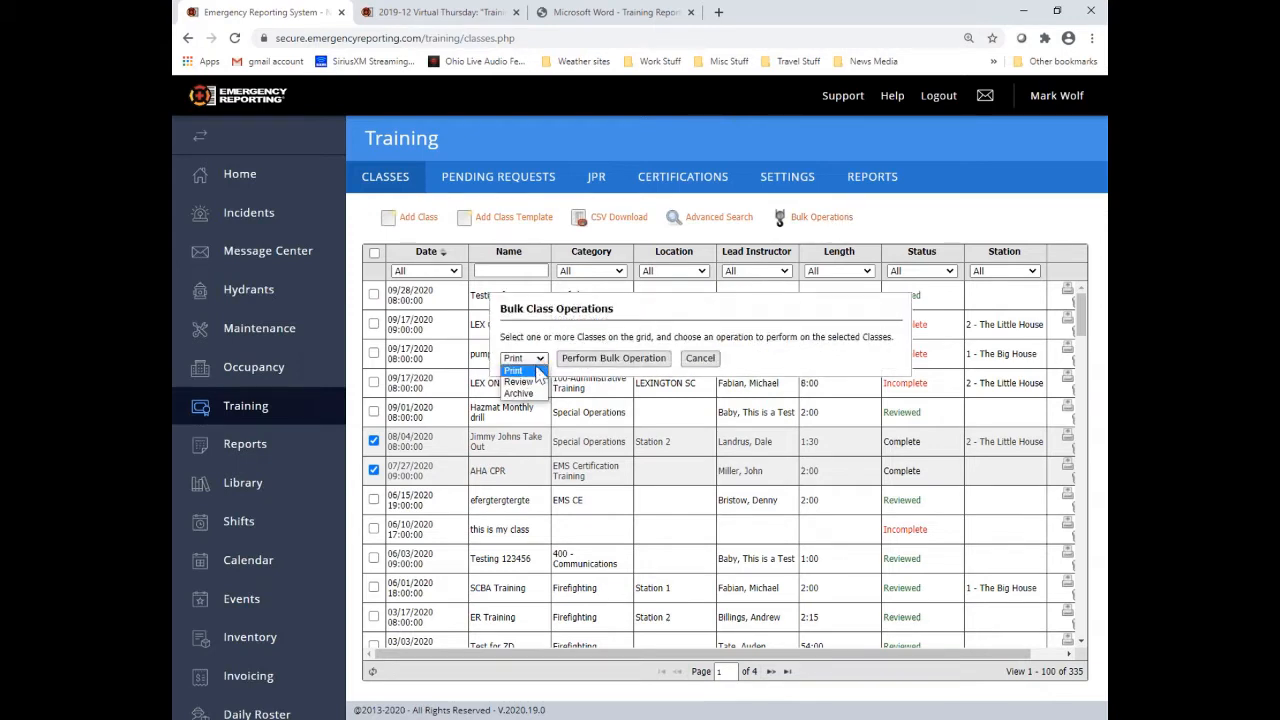
click(518, 382)
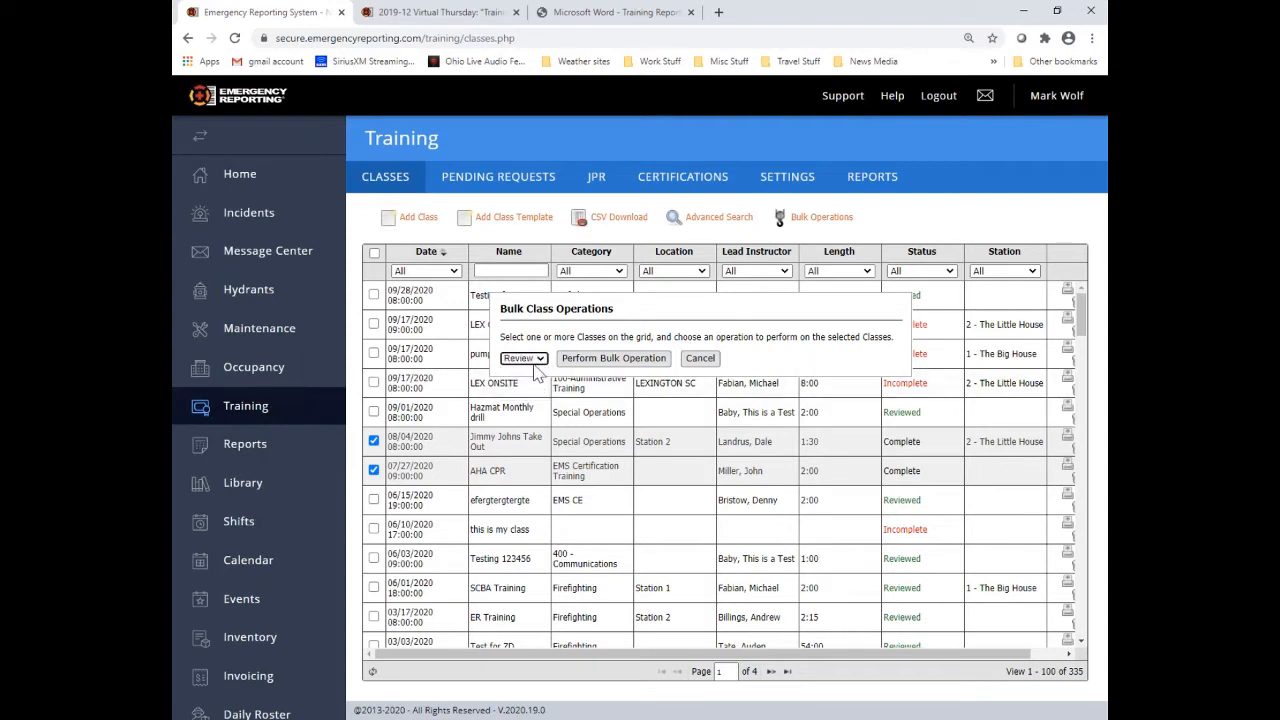
click(628, 364)
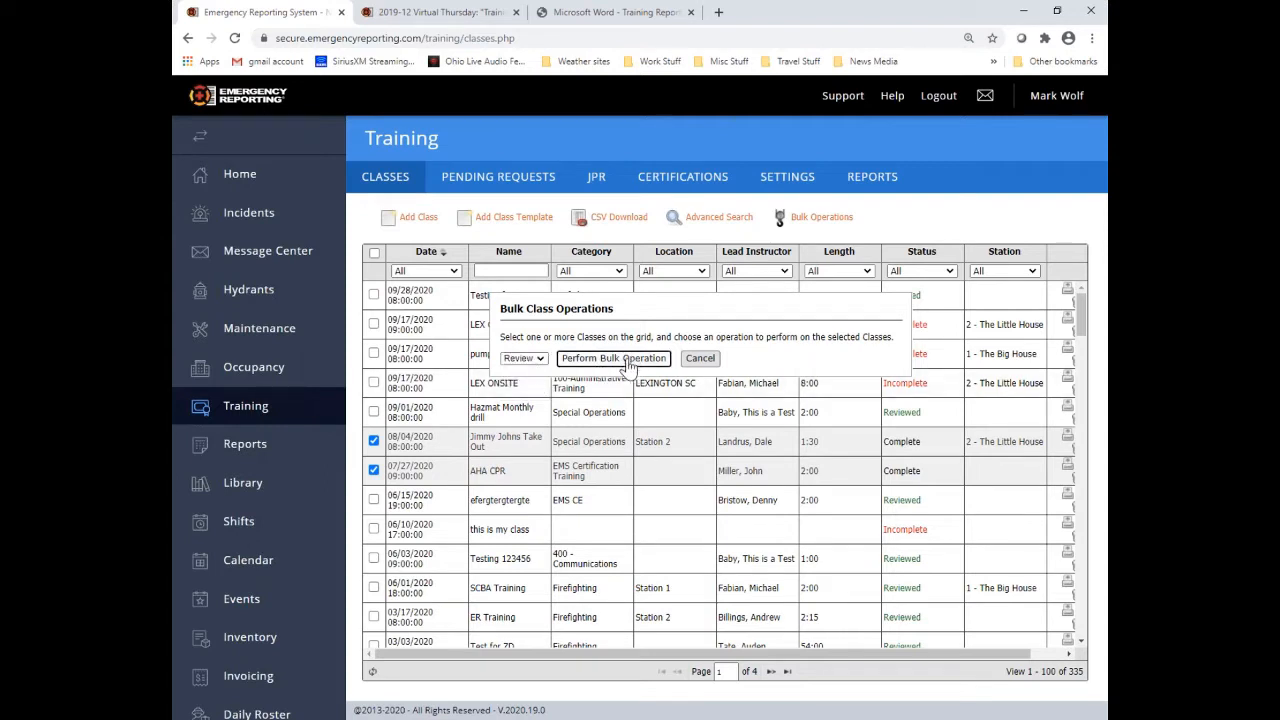
- Enter the account password and a bulk review note ending in "/2020", submit the review for both classes, and dismiss the results
click(610, 402)
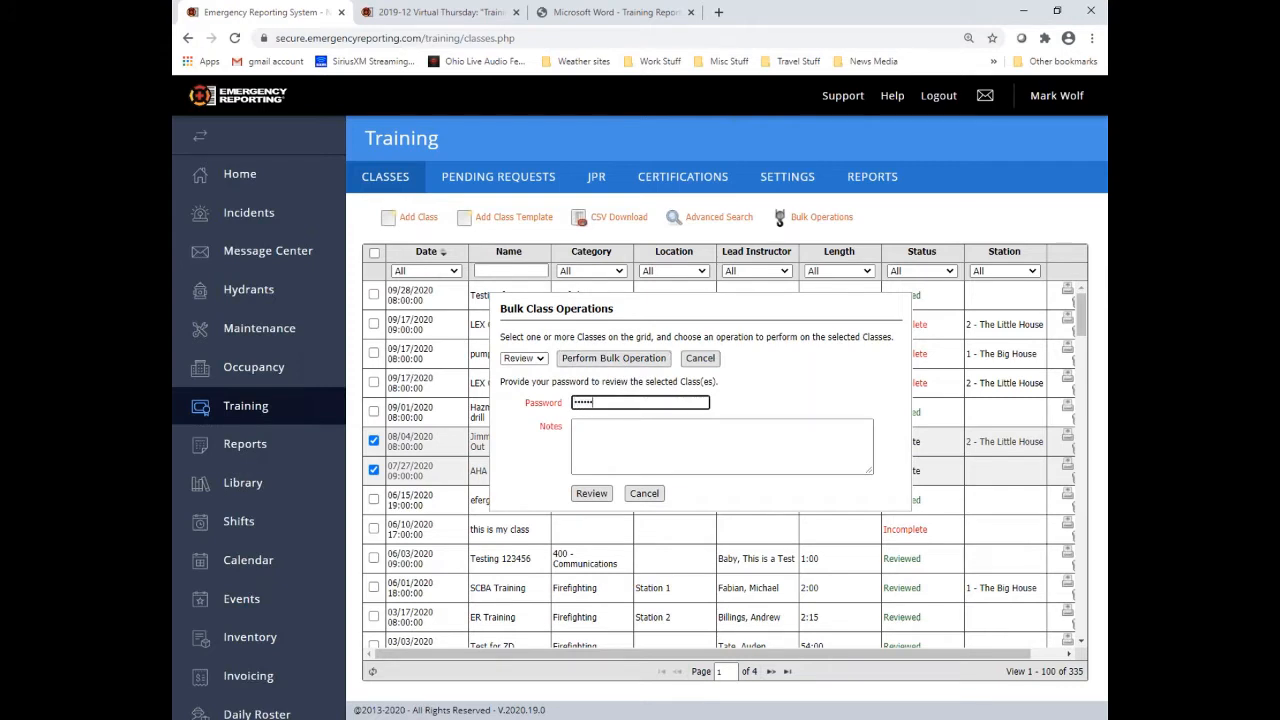
click(582, 433)
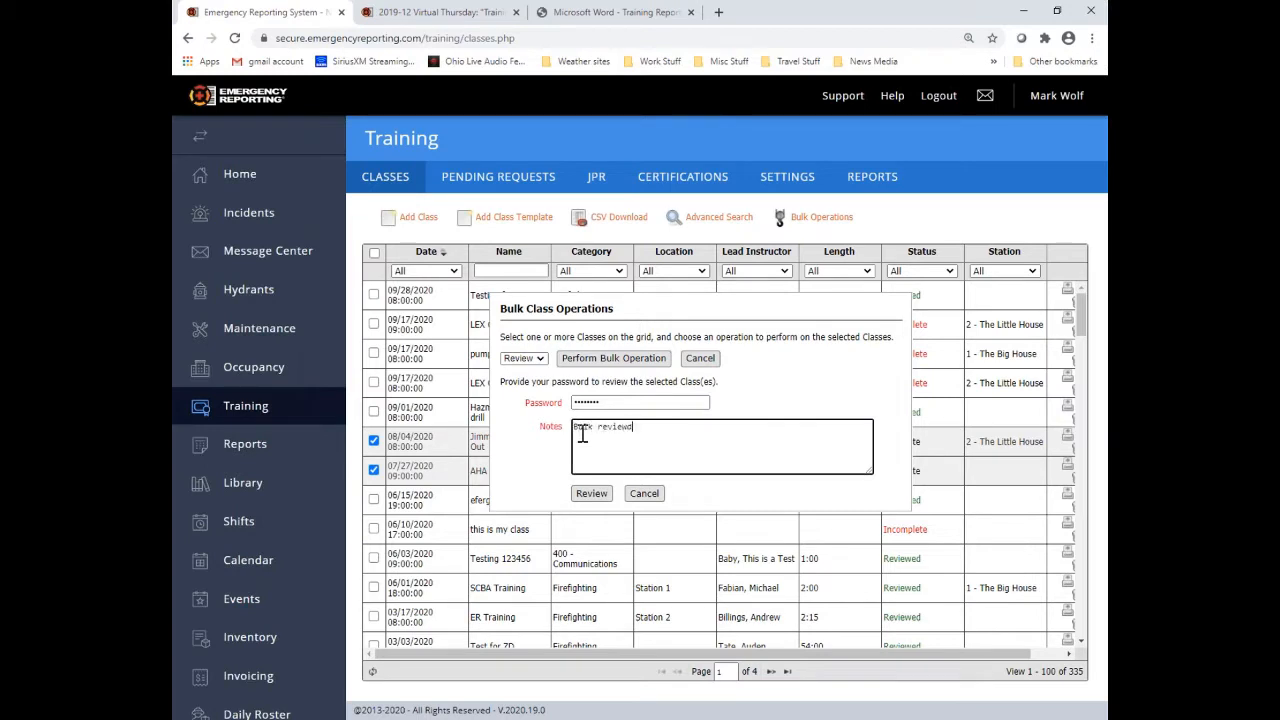
key(BackSpace)
text(/2020)
click(591, 493)
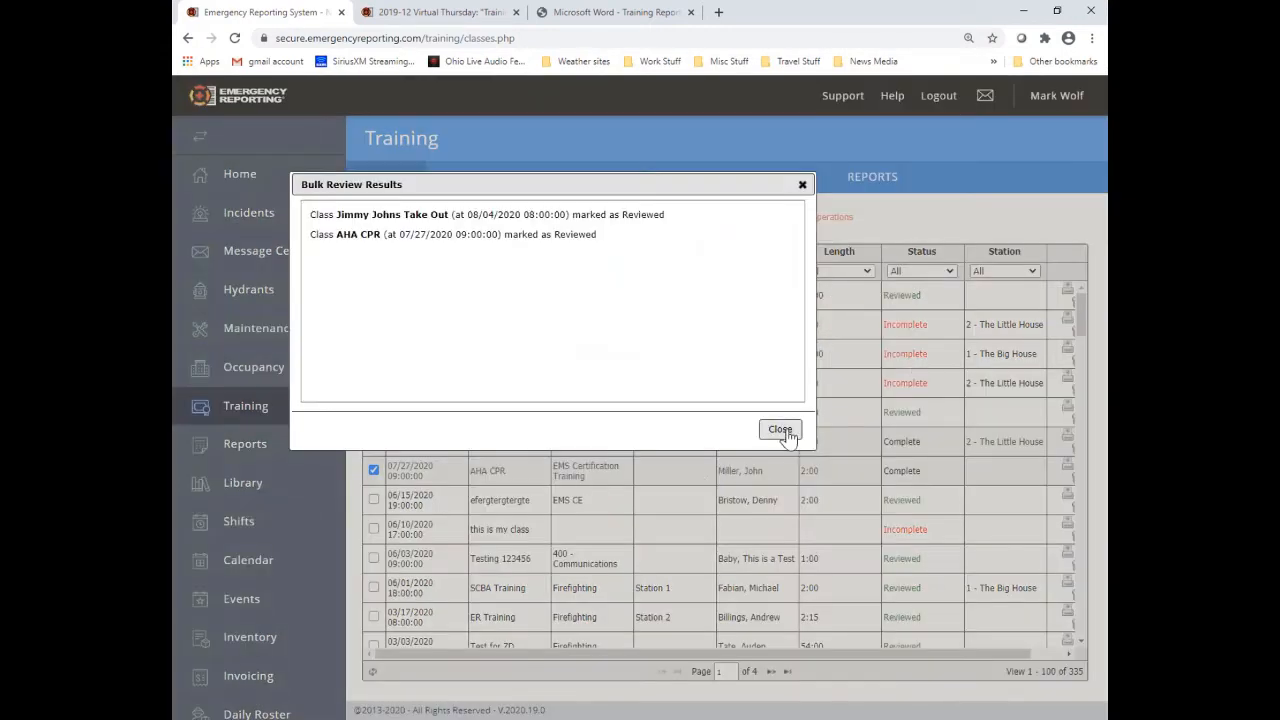
click(780, 430)
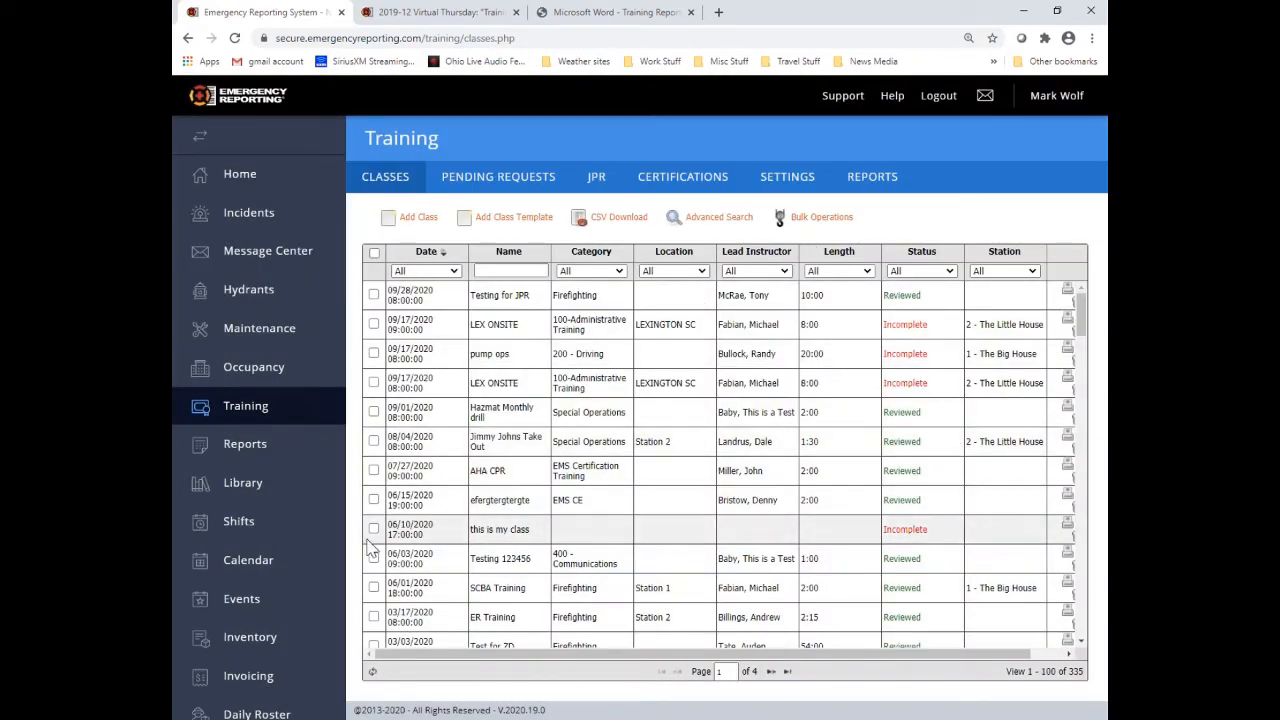
- Bulk archive the 06/10/2020 class "this is my class" and the second 09/17/2020 LEX ONSITE class
click(374, 531)
click(374, 384)
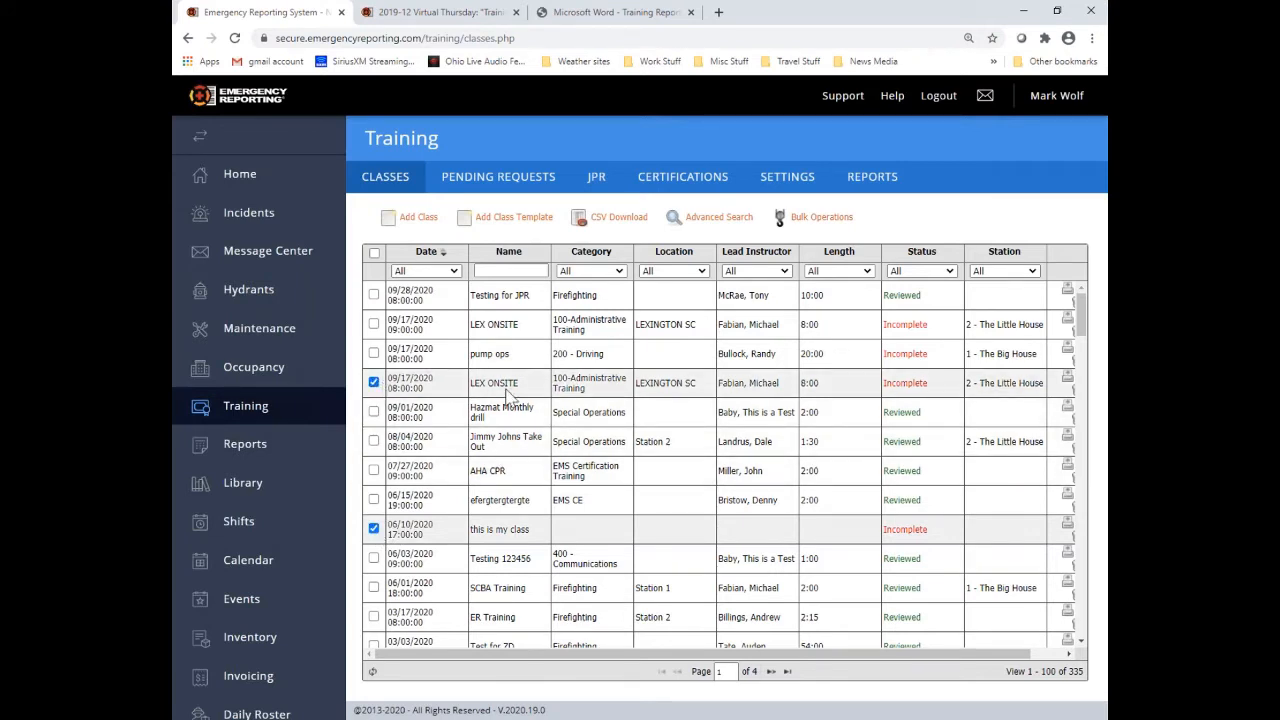
click(831, 218)
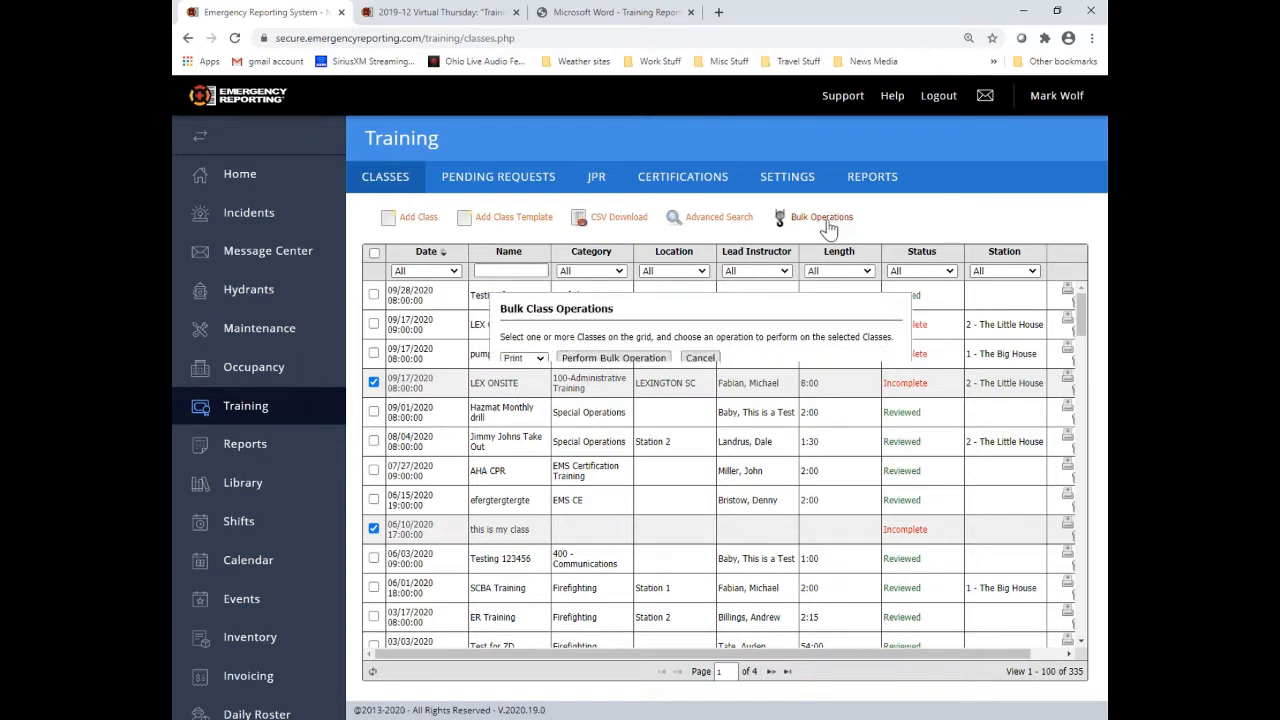
click(540, 361)
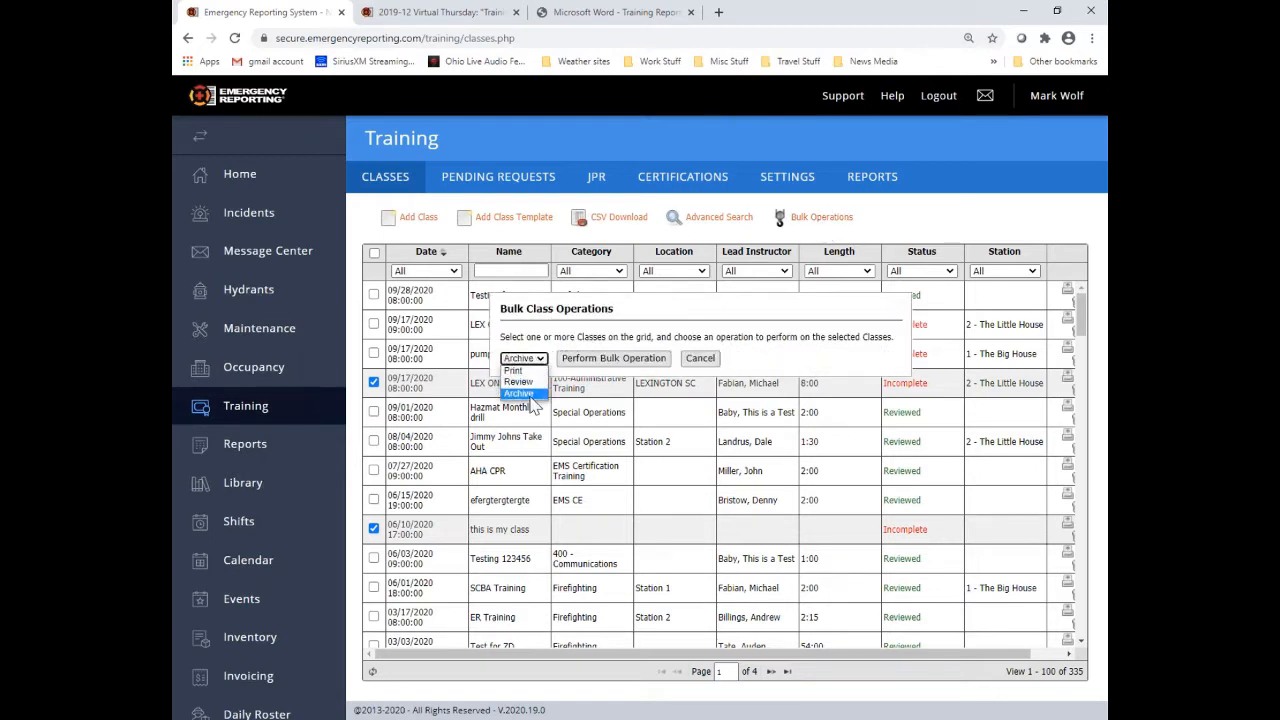
click(530, 397)
click(627, 360)
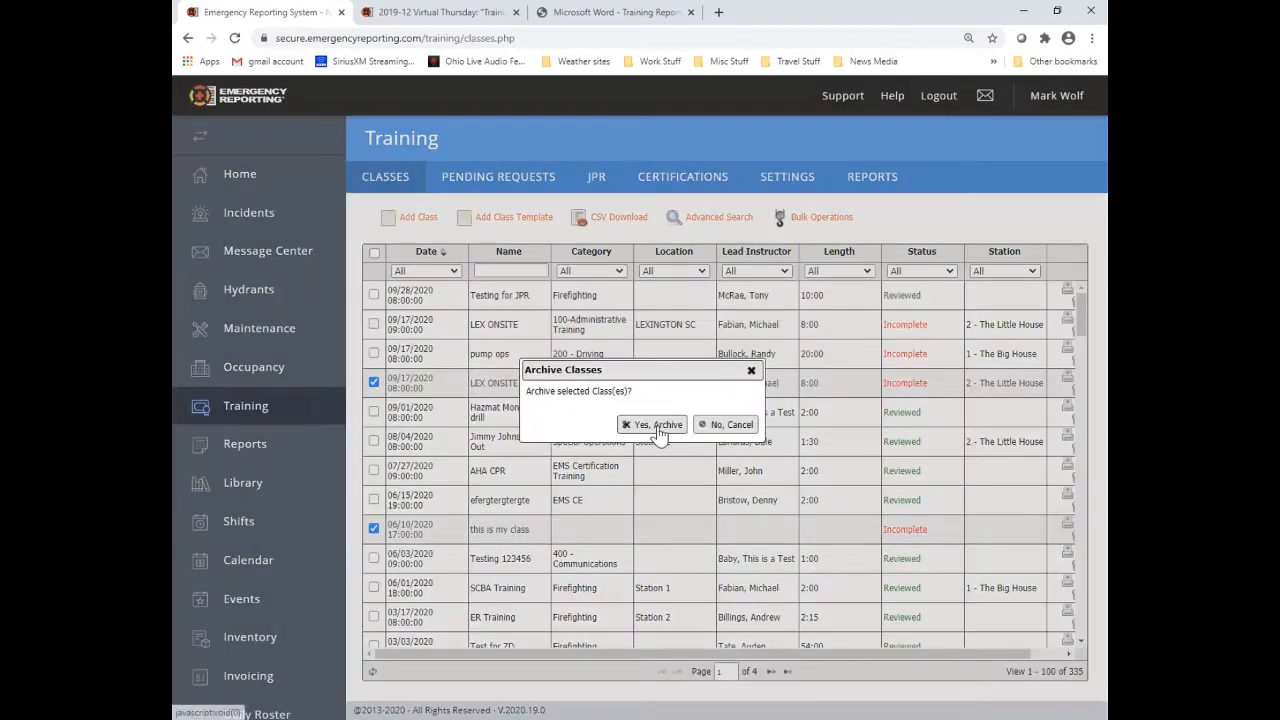
click(659, 425)
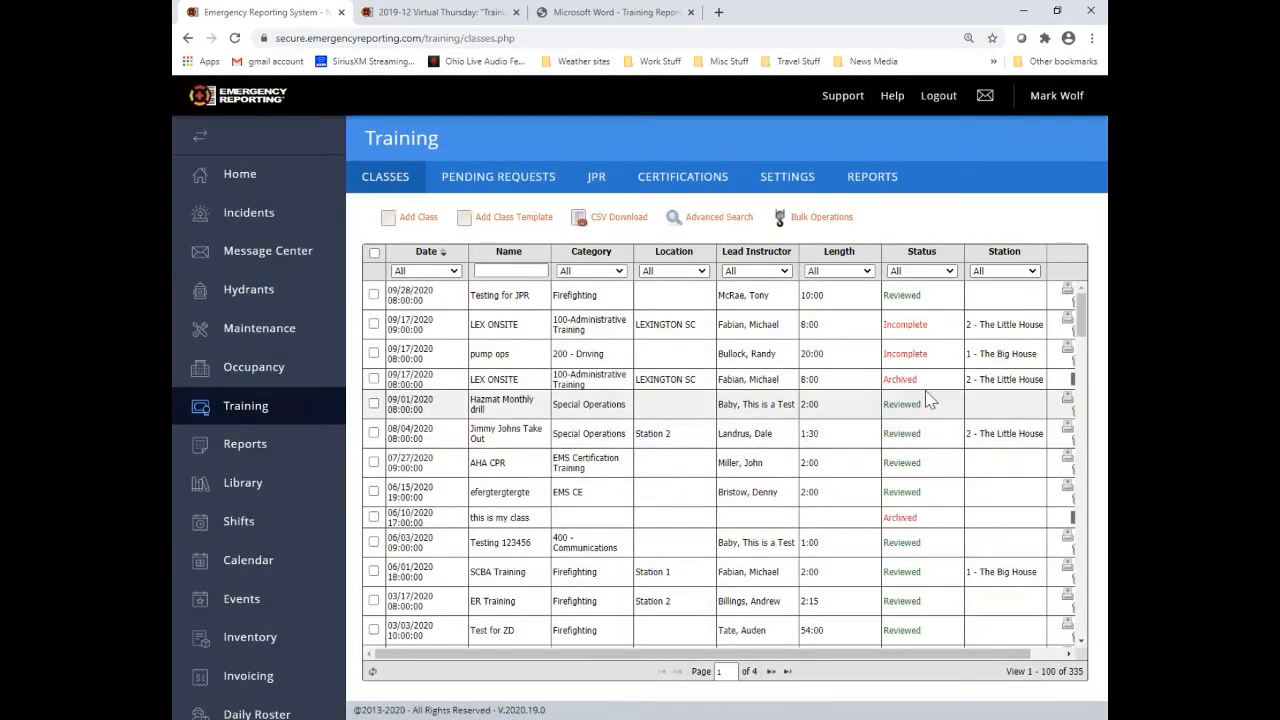
- Filter the class list by Active status and look through the filtered classes
click(950, 271)
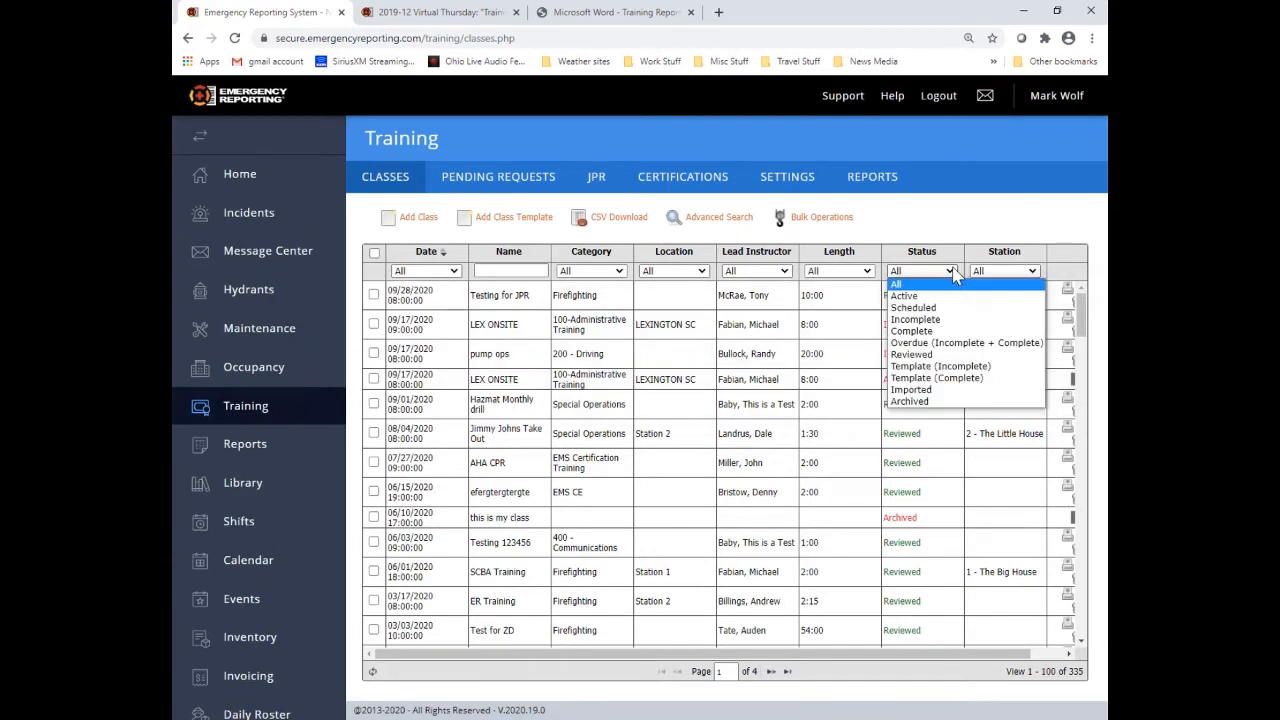
click(931, 297)
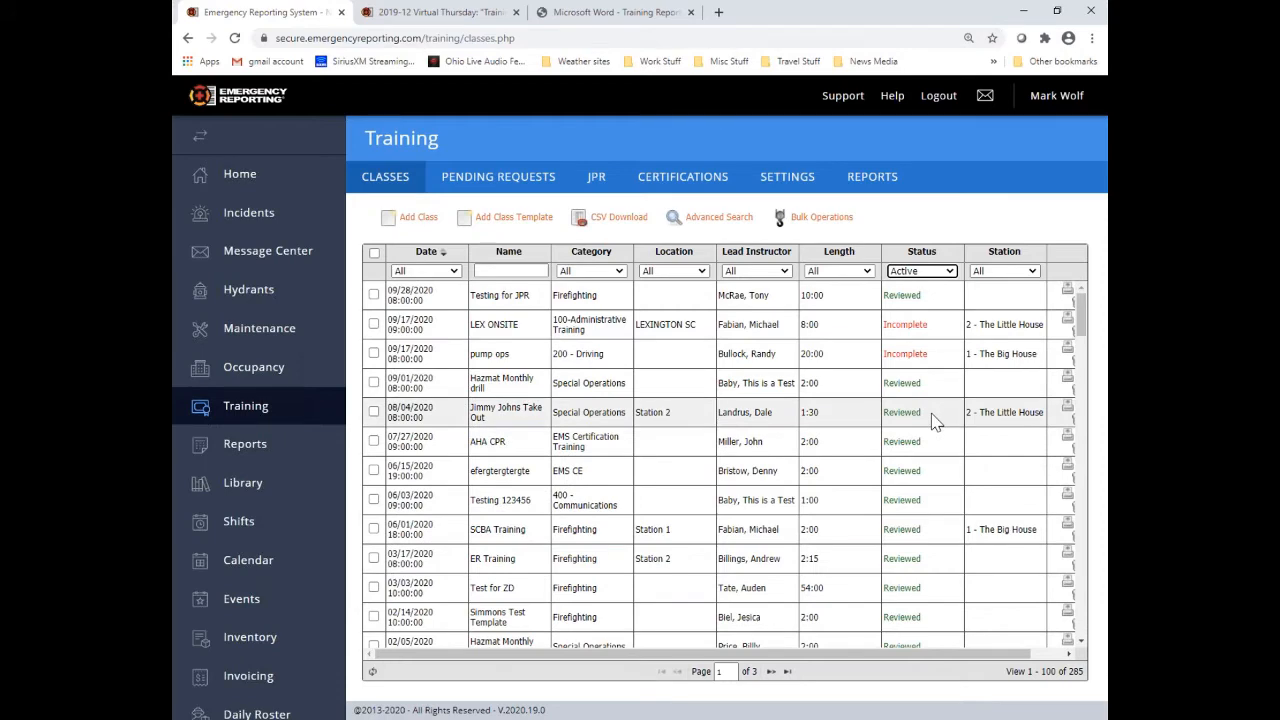
scroll(932, 421, down, 5)
scroll(932, 421, up, 5)
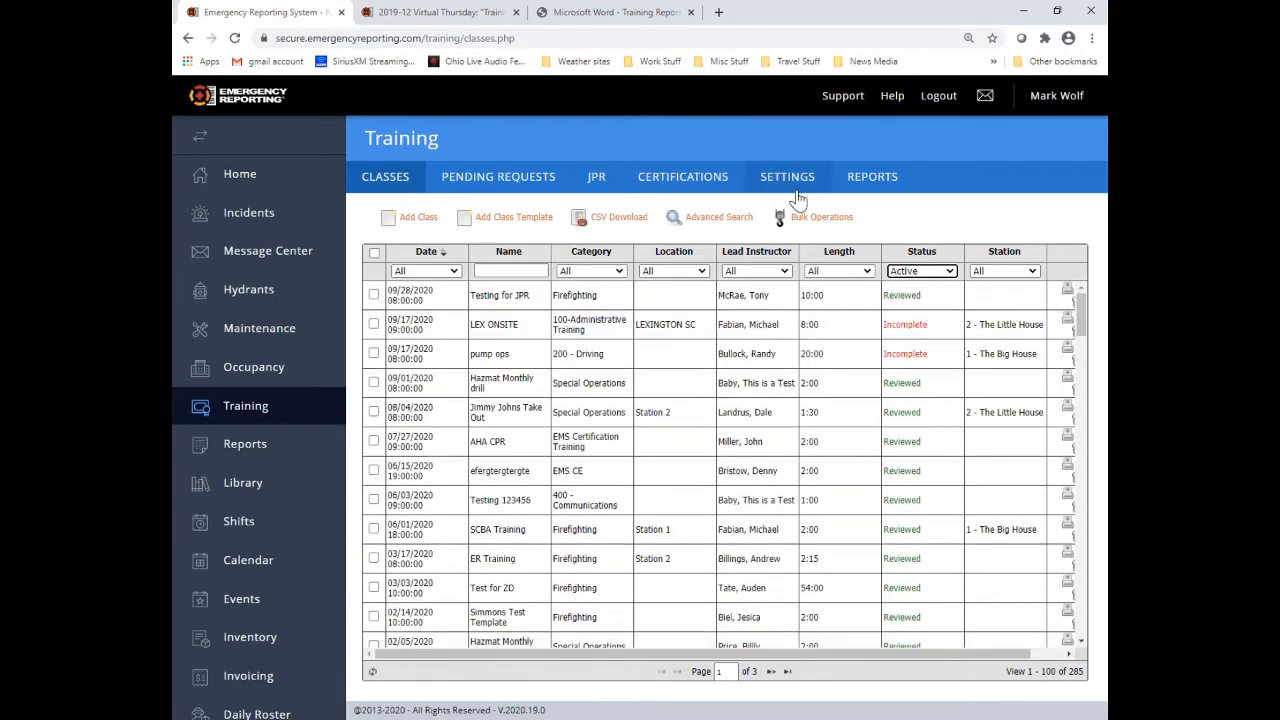
- Bulk print the Testing for JPR and Hazmat Monthly drill classes with all-personnel sign-in sheets and full class information
click(375, 295)
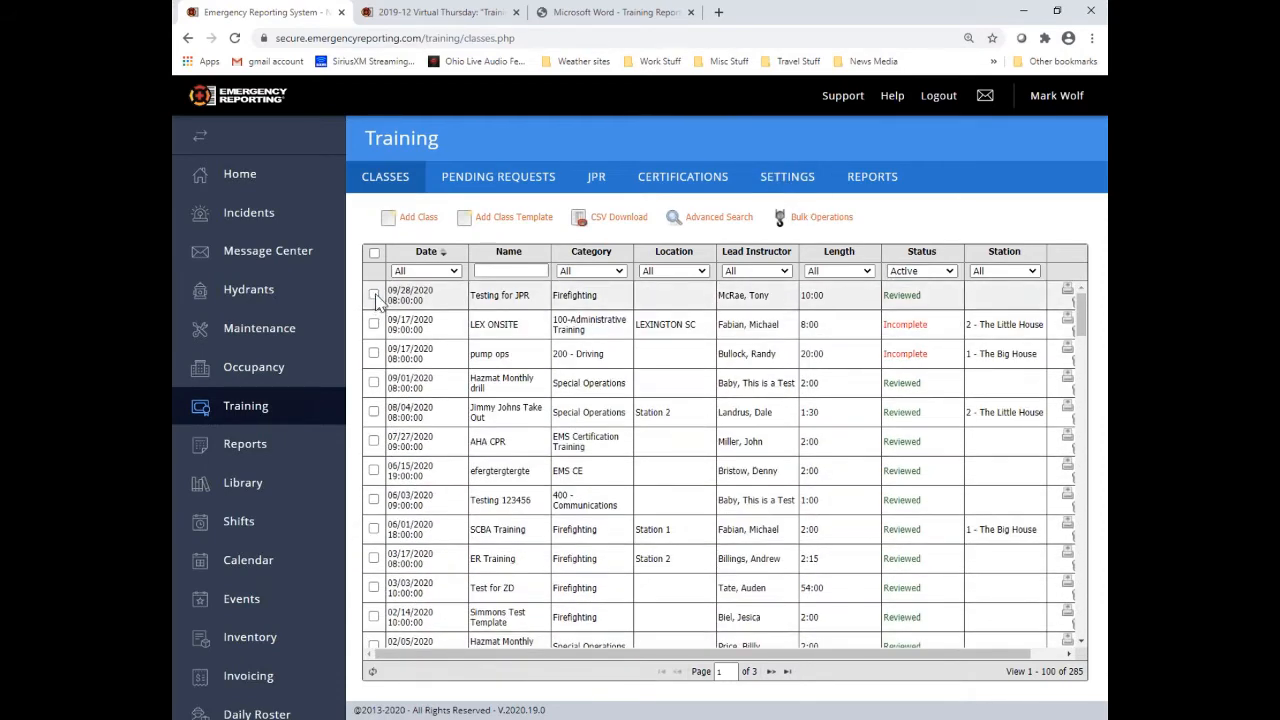
click(374, 384)
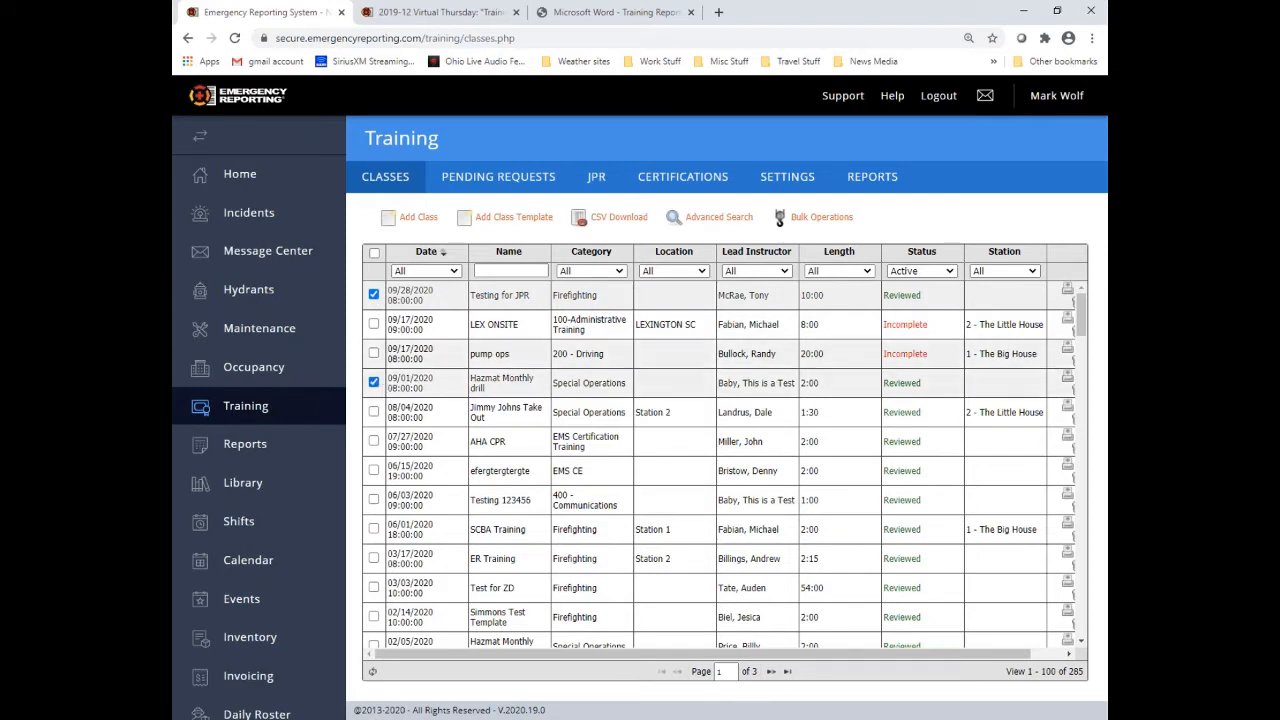
click(812, 220)
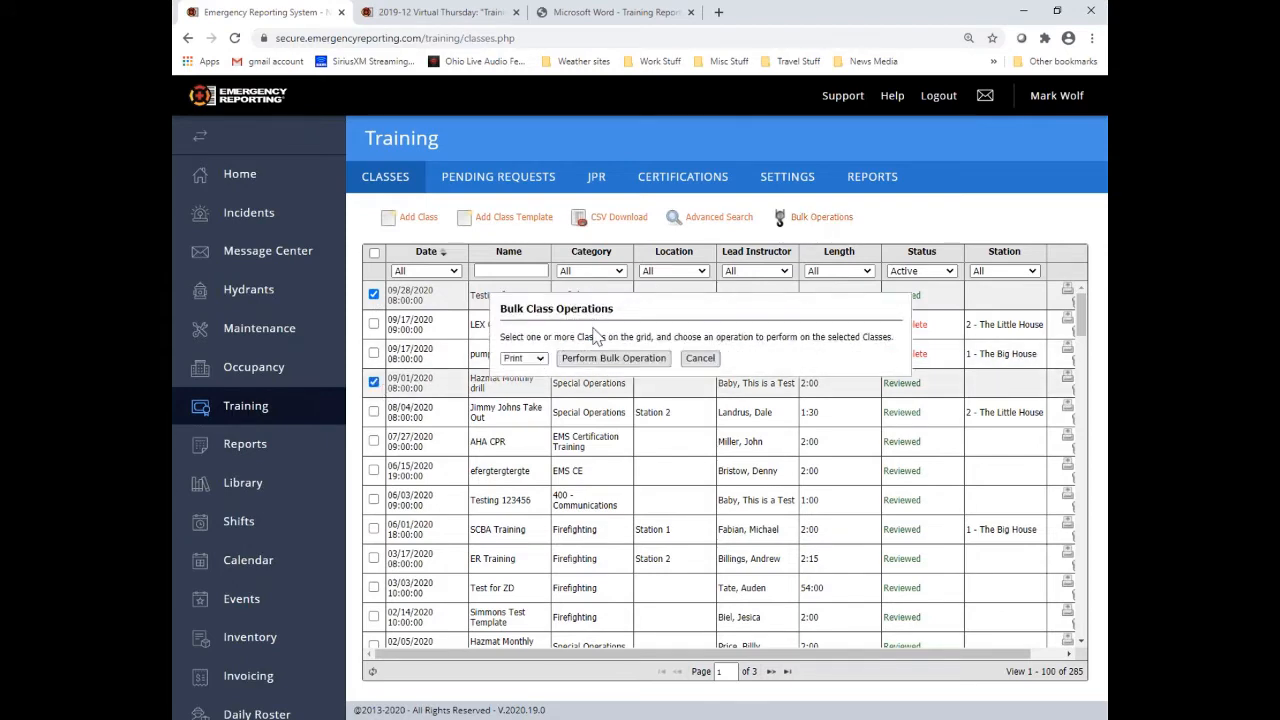
click(612, 362)
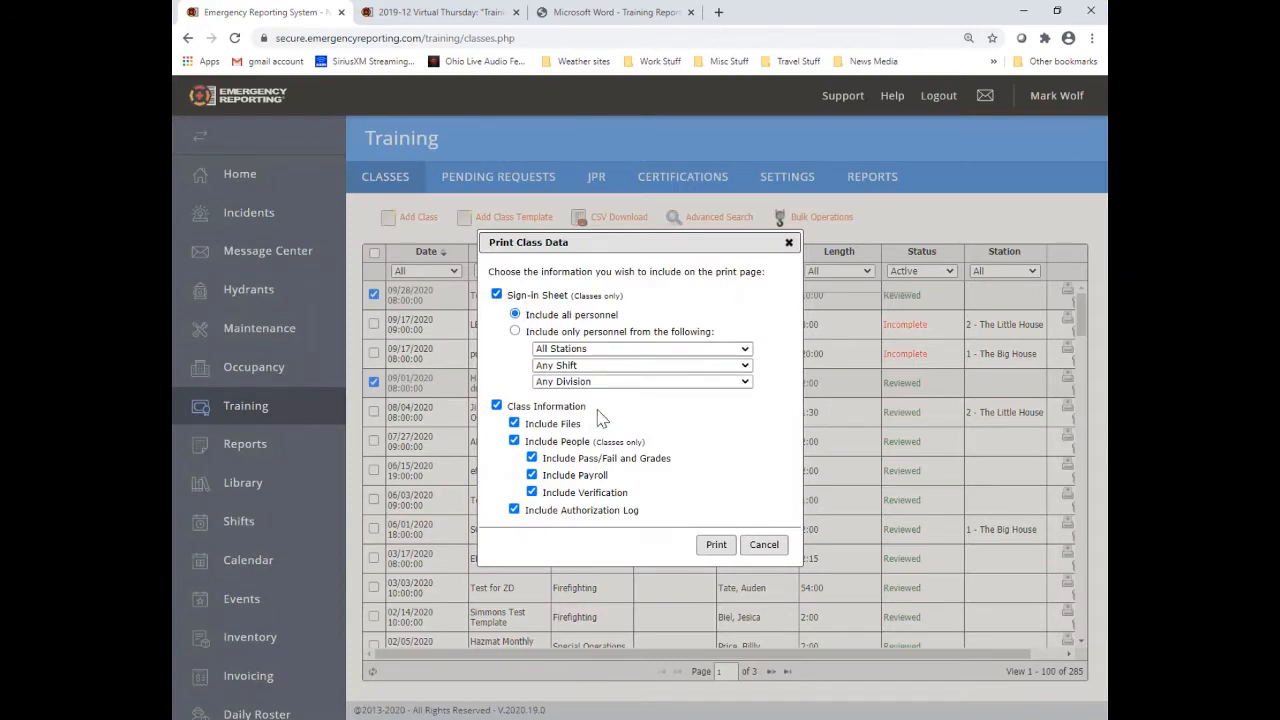
click(716, 545)
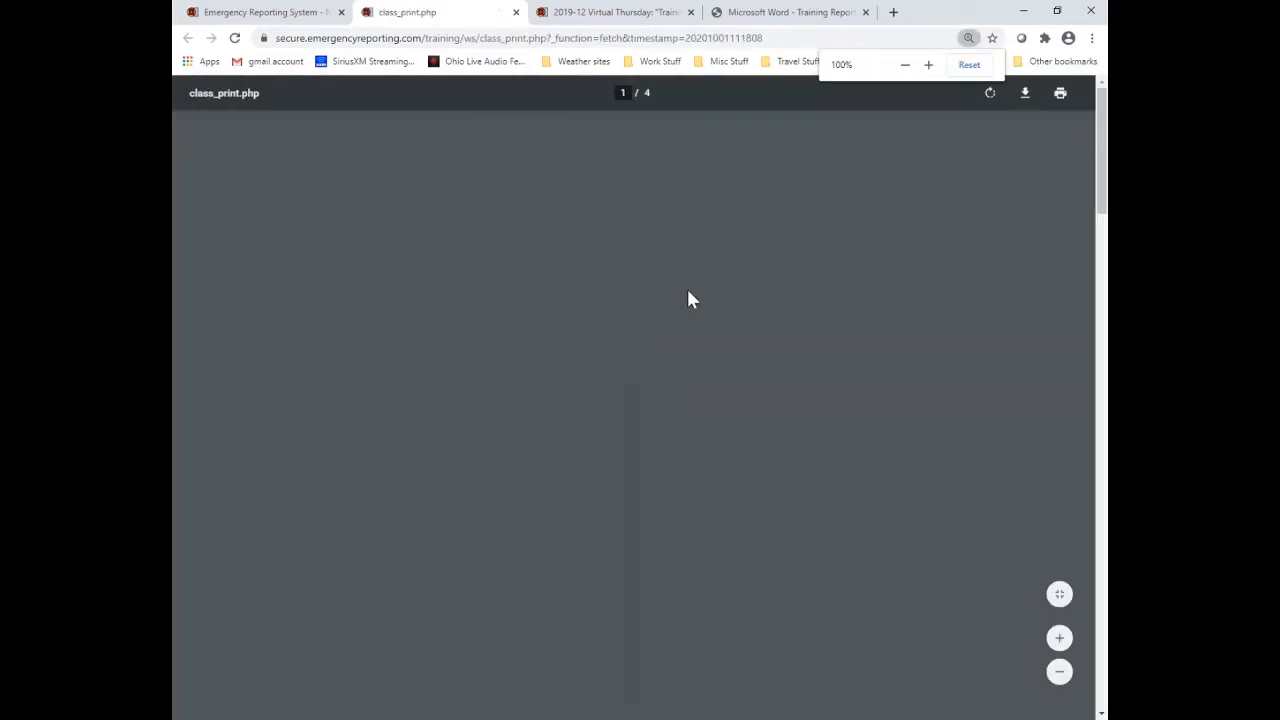
- Examine the sign-in sheets and class details in the generated class printout, and return to the class list
scroll(758, 310, down, 5)
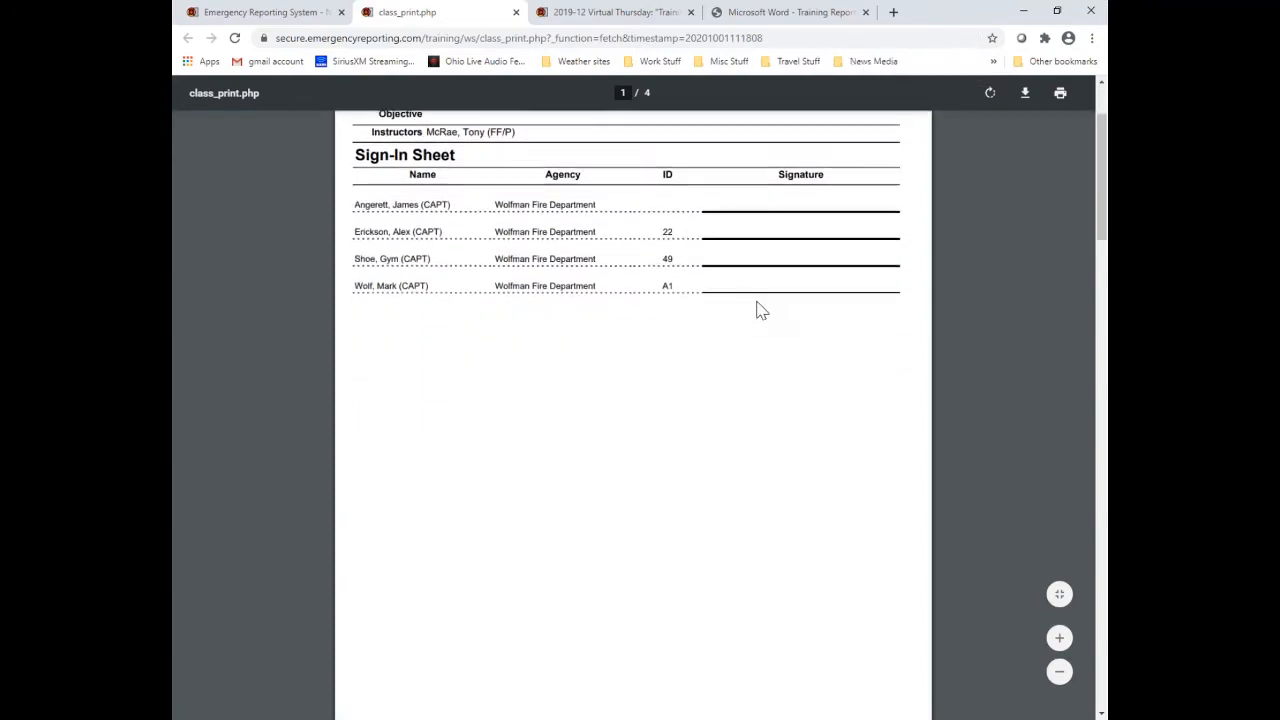
scroll(758, 313, down, 8)
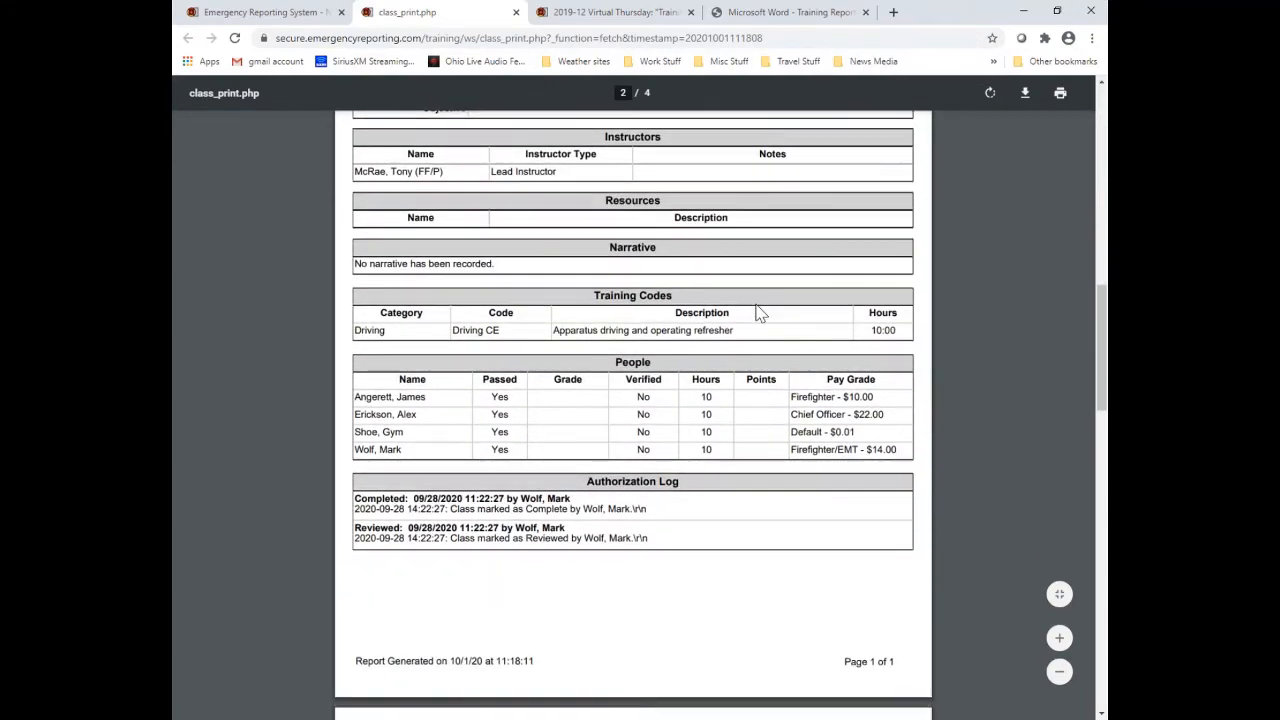
scroll(758, 313, down, 8)
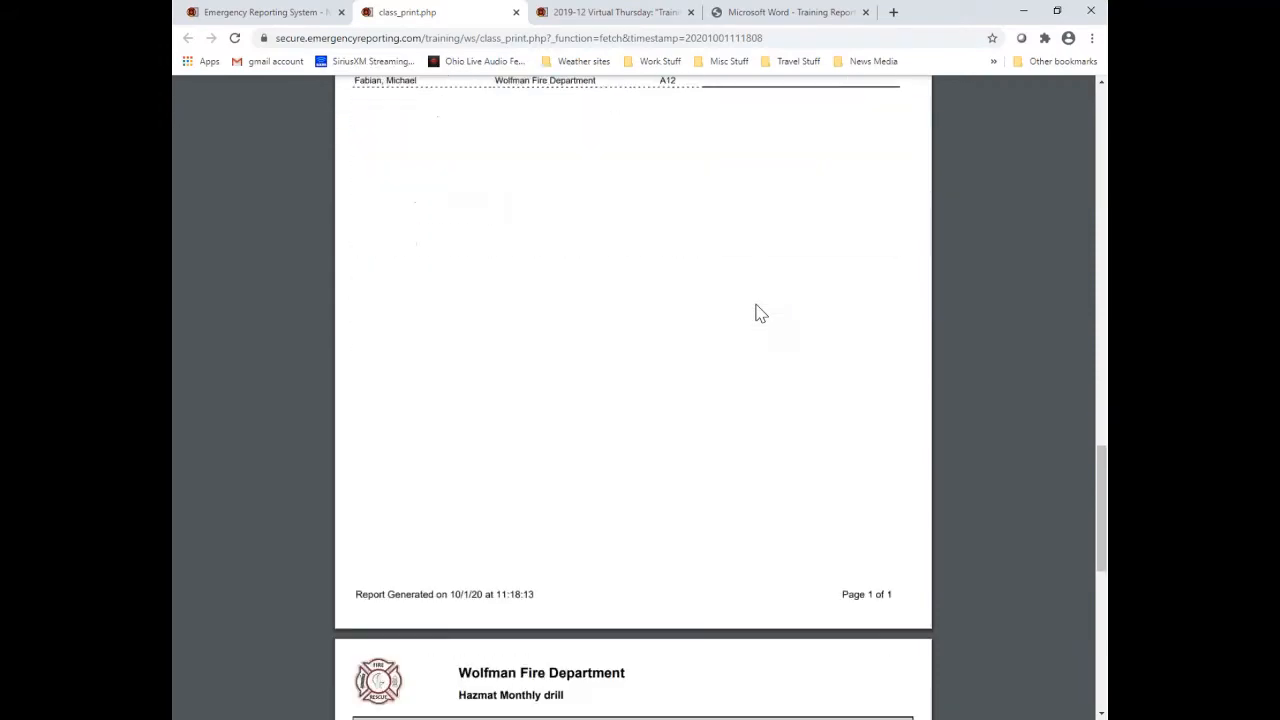
scroll(758, 313, down, 5)
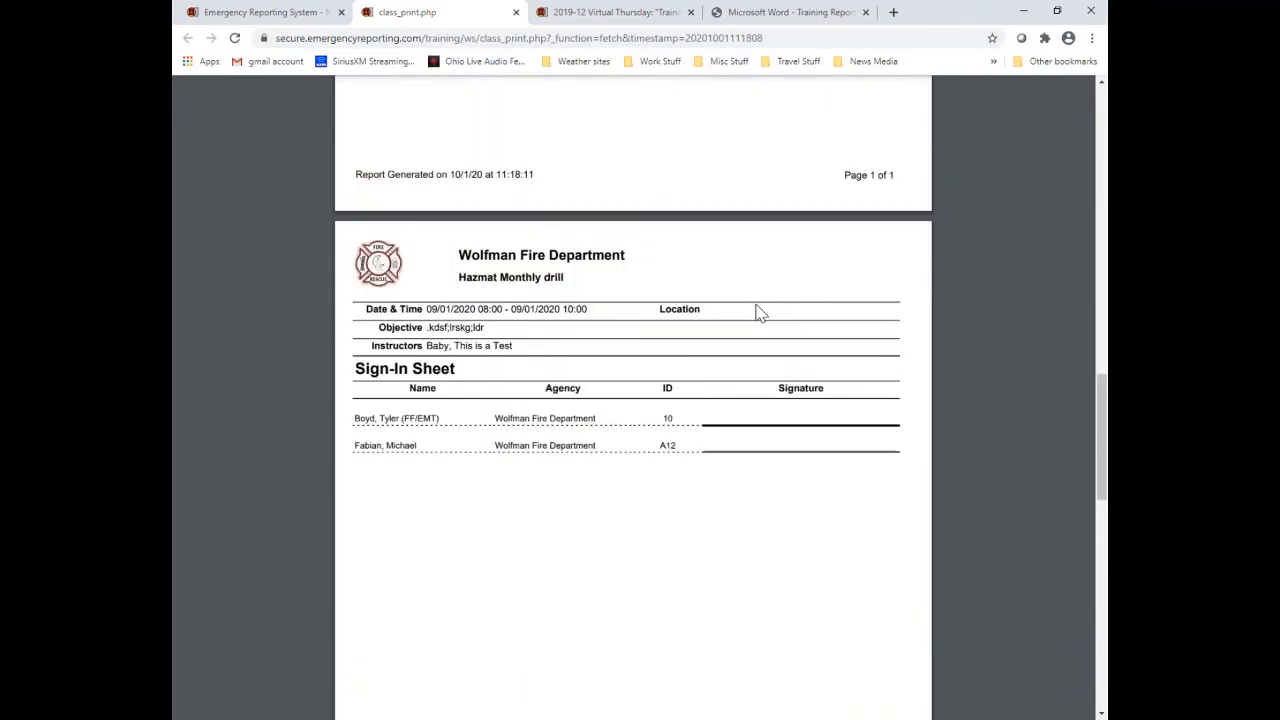
scroll(758, 313, down, 8)
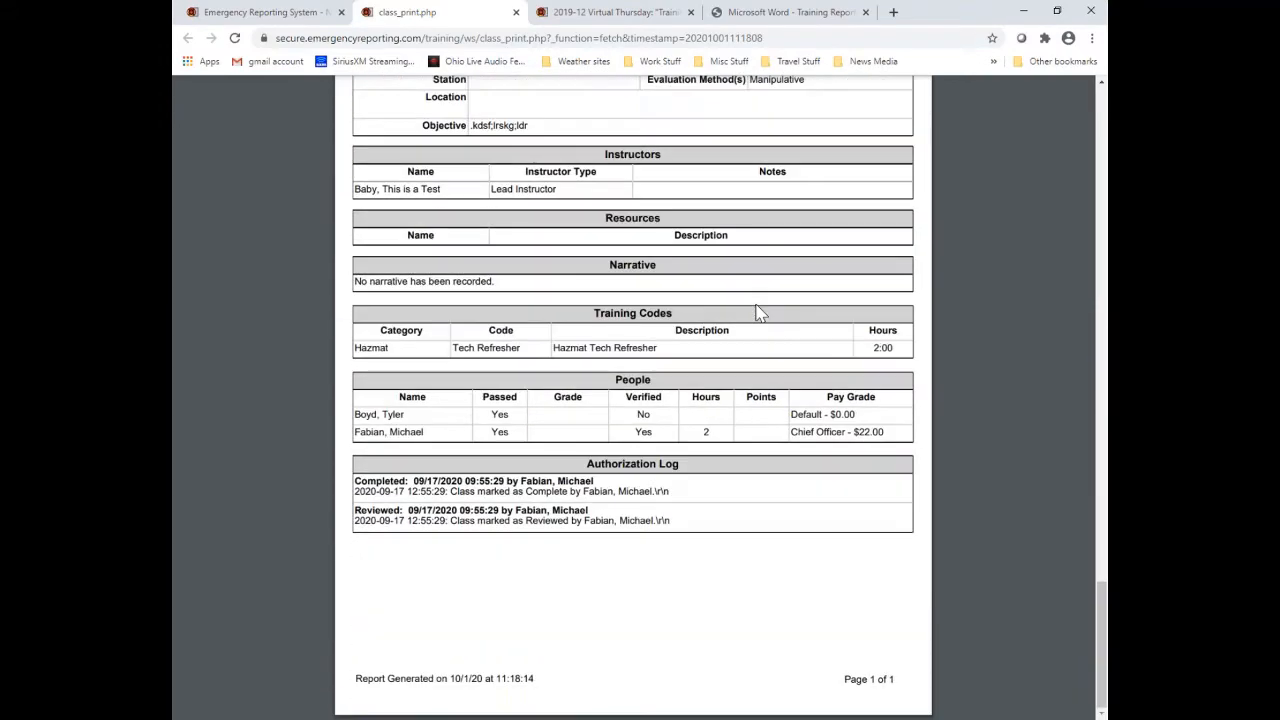
scroll(758, 313, down, 15)
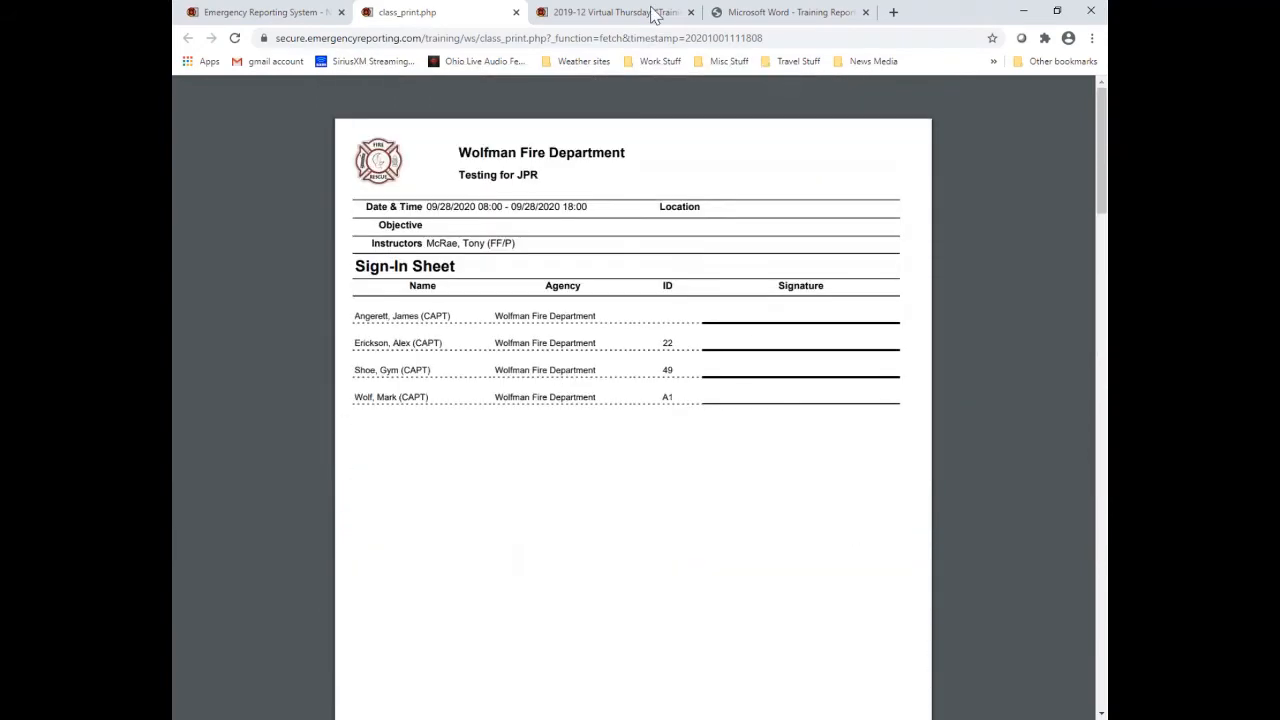
click(516, 14)
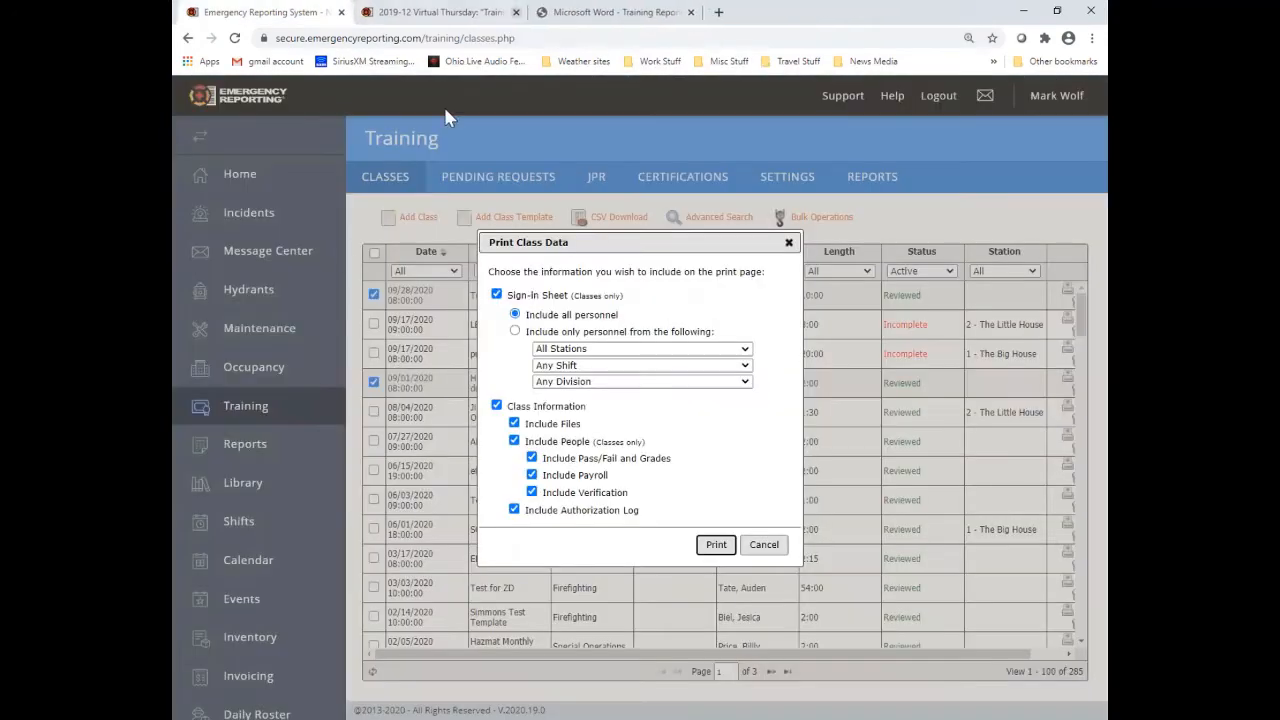
click(768, 552)
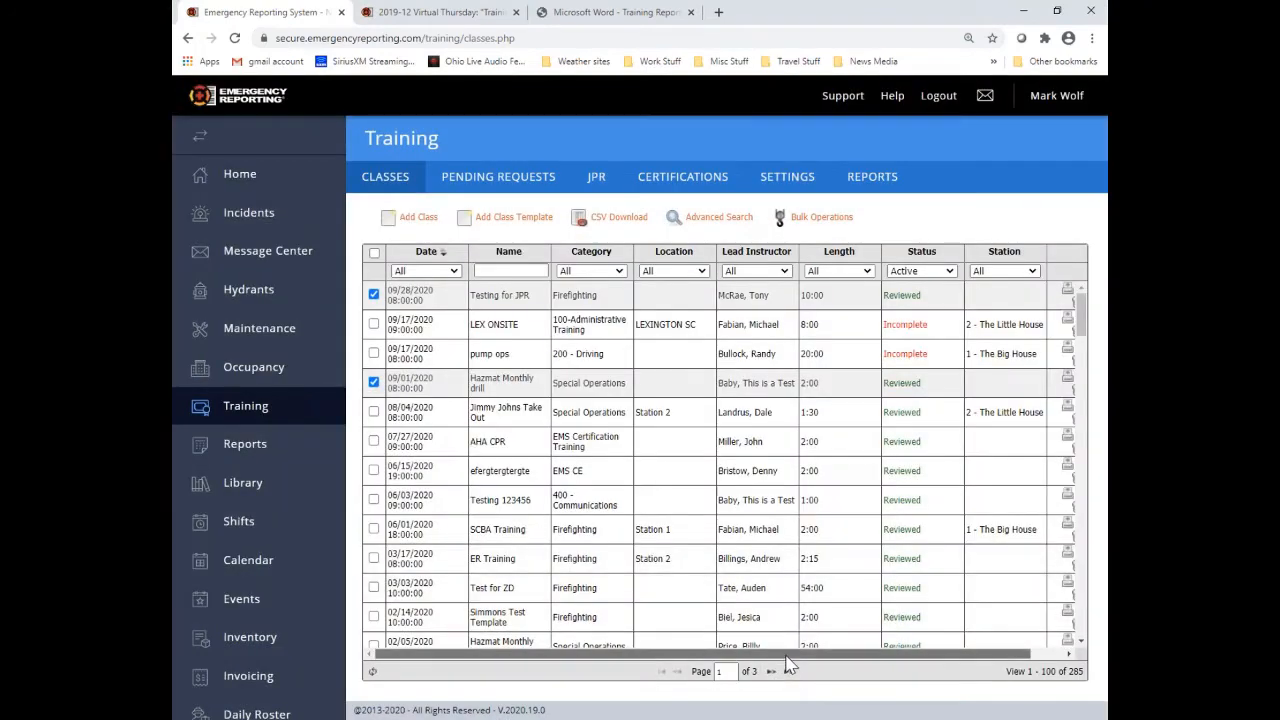
- Archive the 09/17/2020 pump ops class individually from its own row in the class list
drag(786, 656, 820, 656)
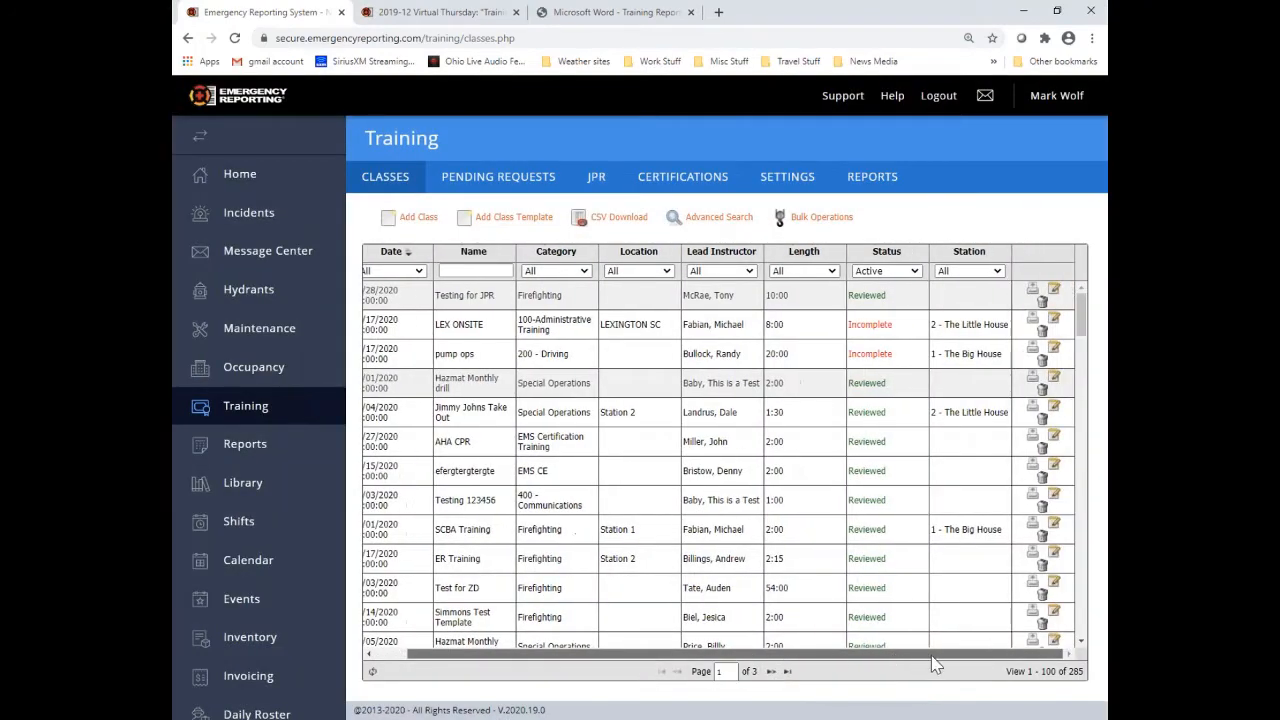
click(1042, 361)
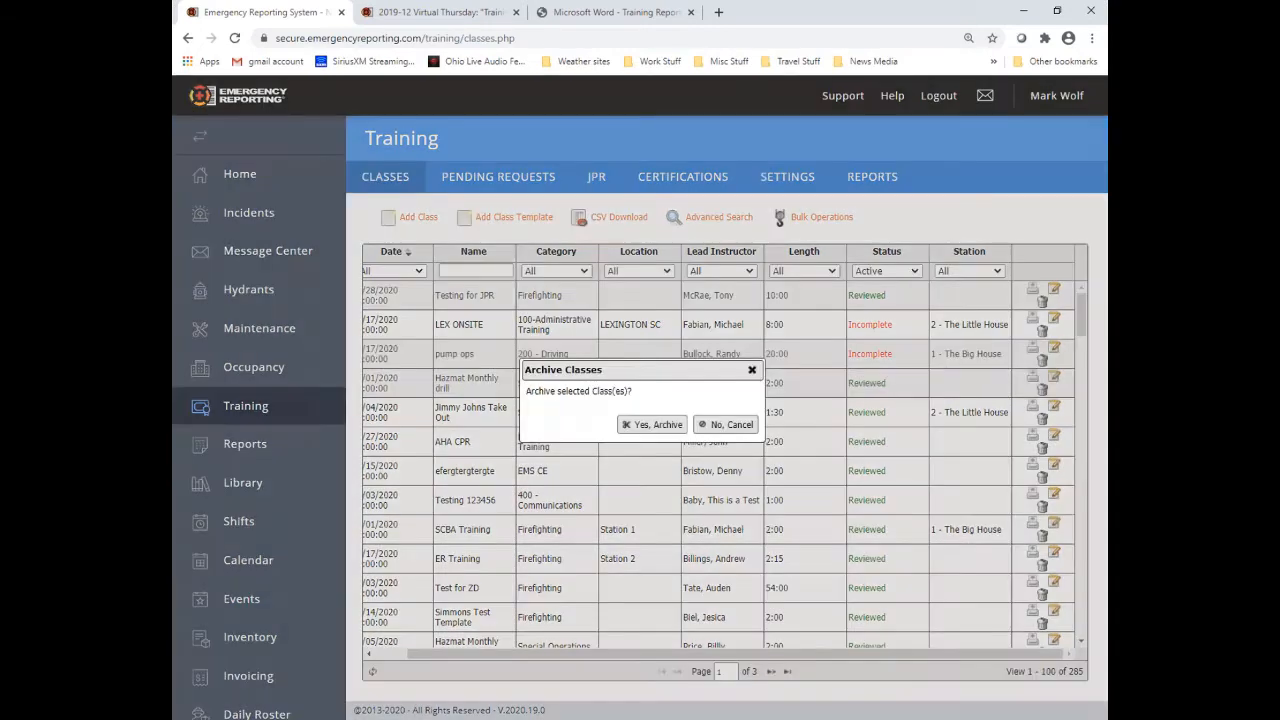
click(658, 425)
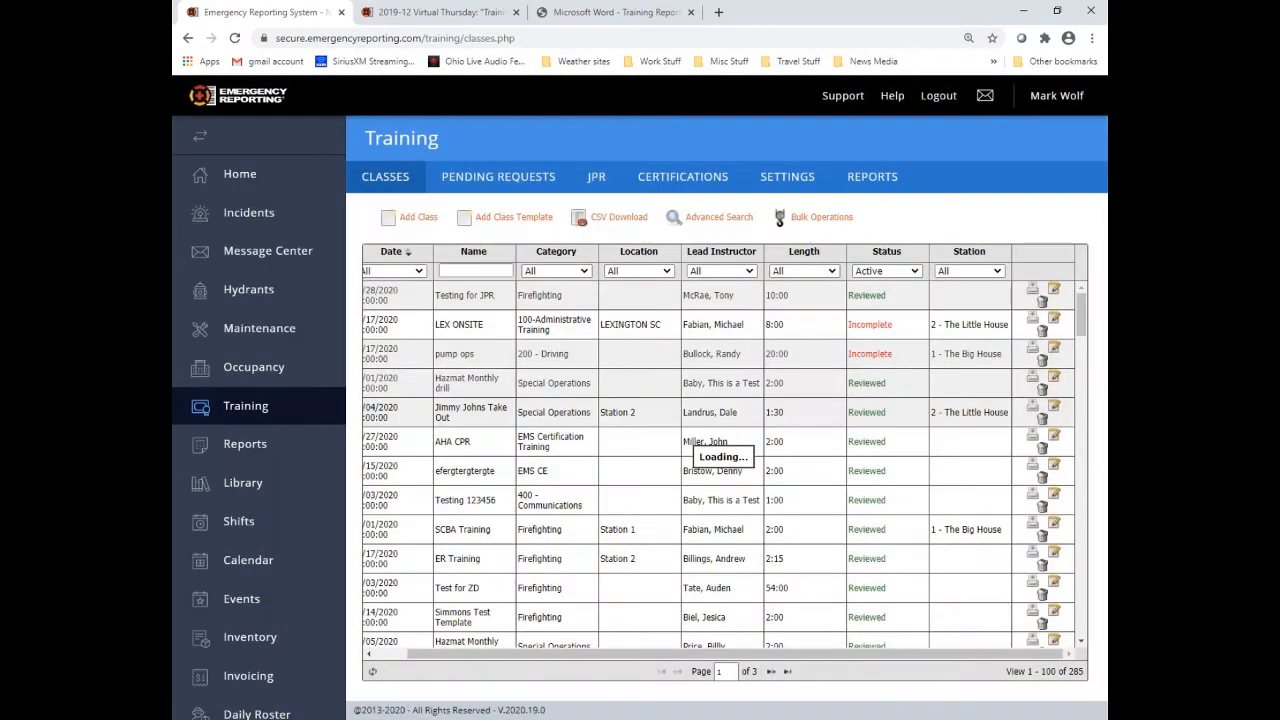
- Open the incomplete LEX ONSITE class to view its details, and return to the class list
drag(668, 654, 700, 654)
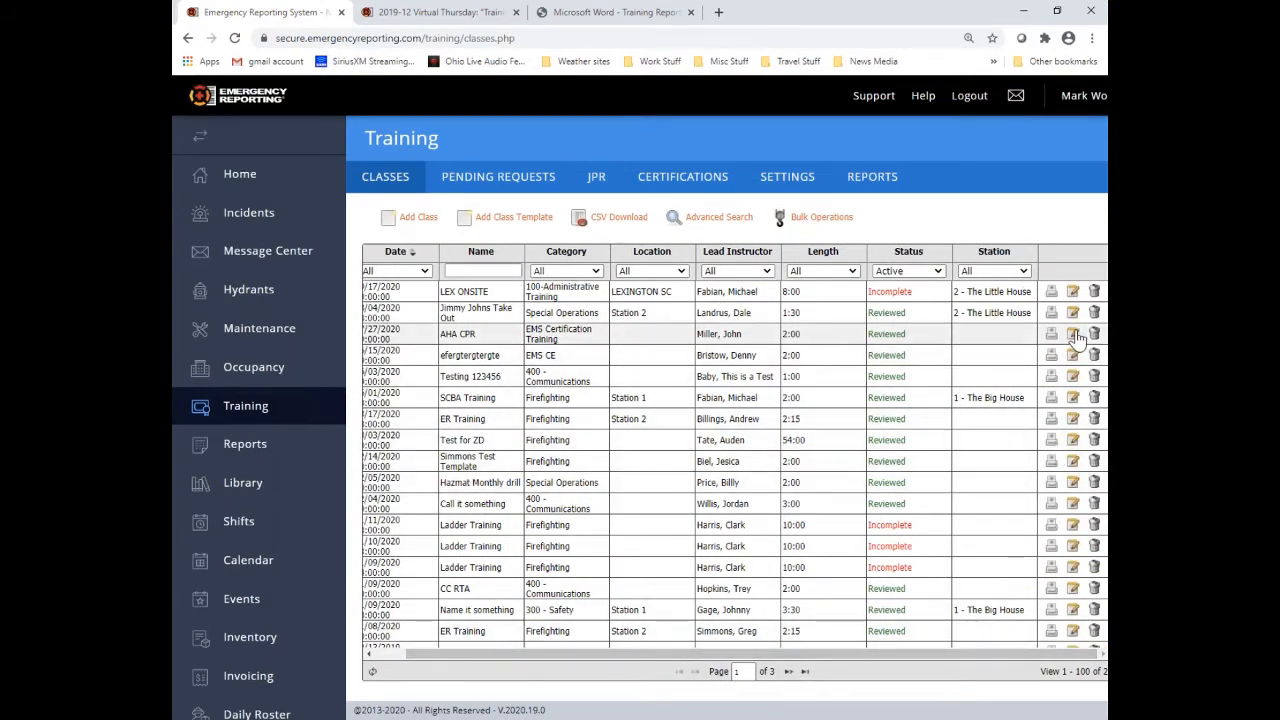
click(680, 298)
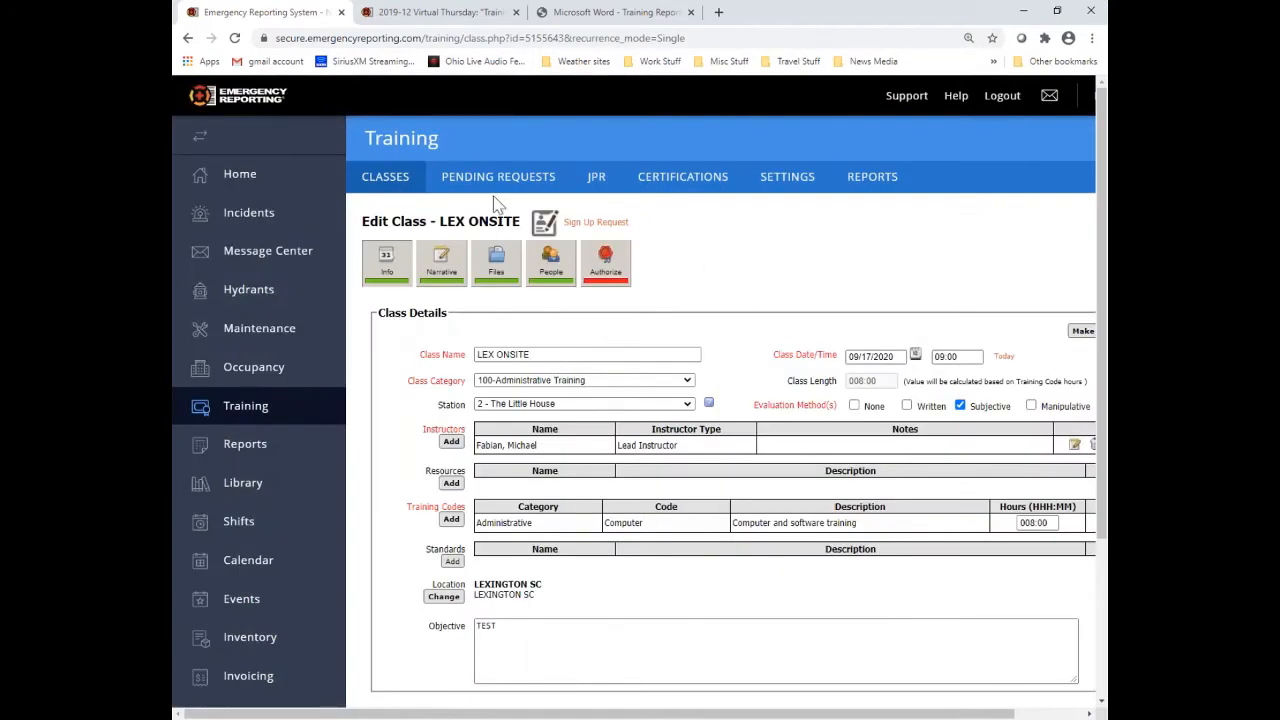
click(385, 186)
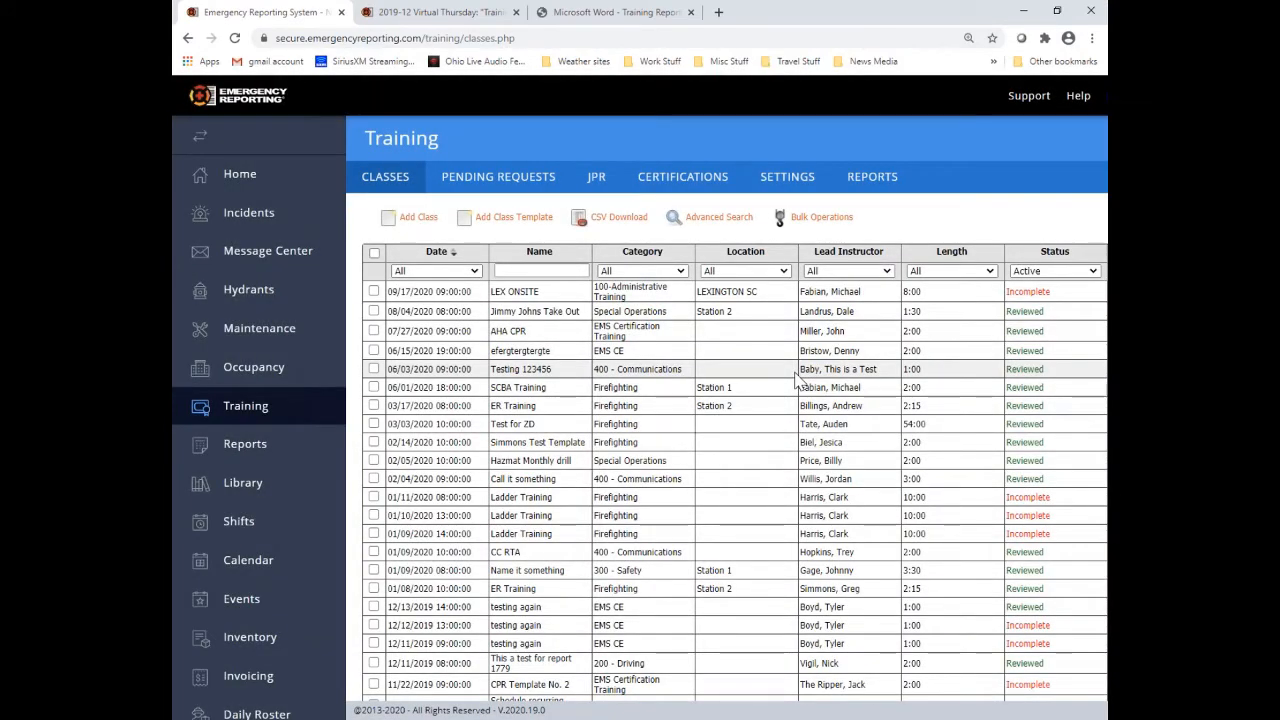
- Add a single class named SCBA Training from scratch, dated 10/01/2020 at 09:00
click(436, 228)
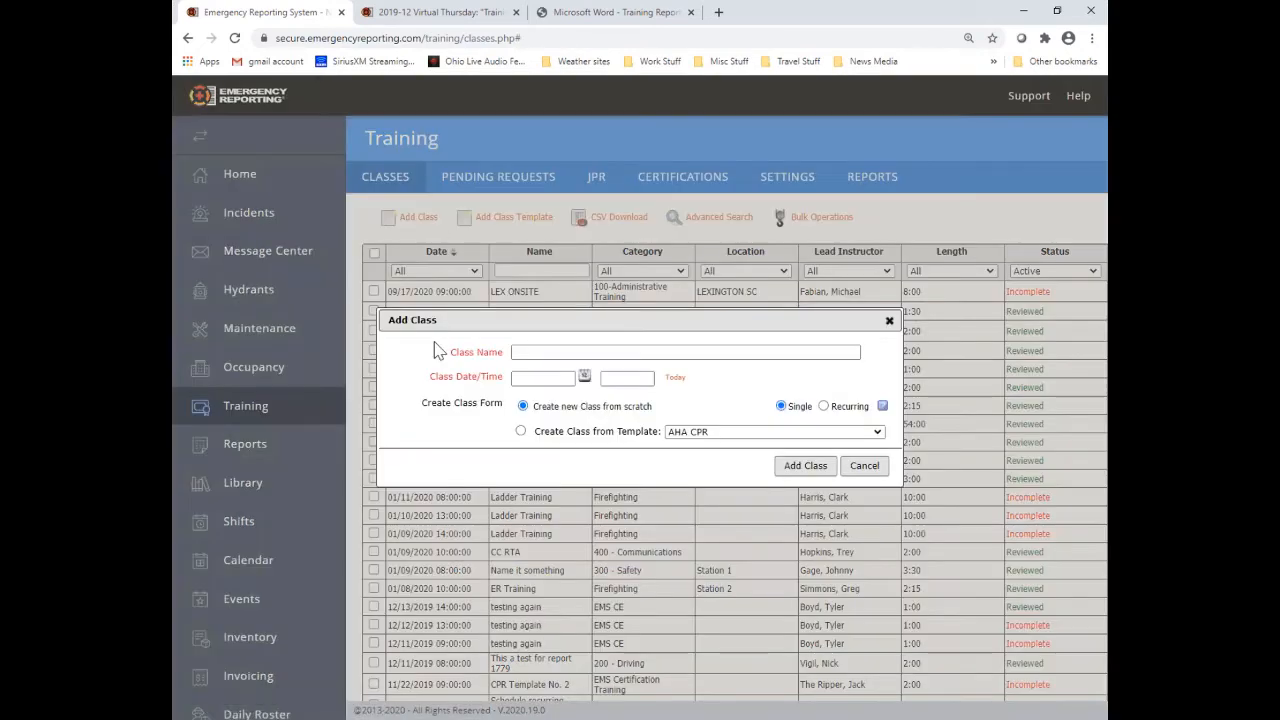
click(529, 352)
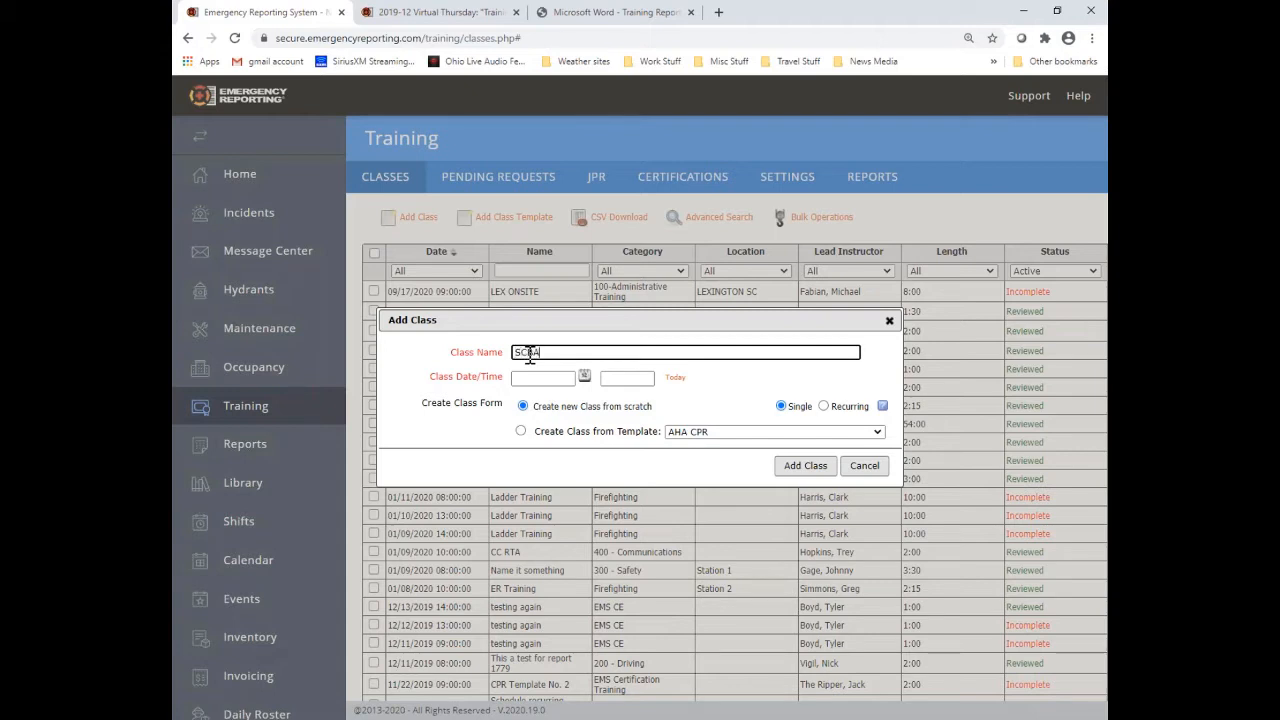
text(Traing)
click(585, 377)
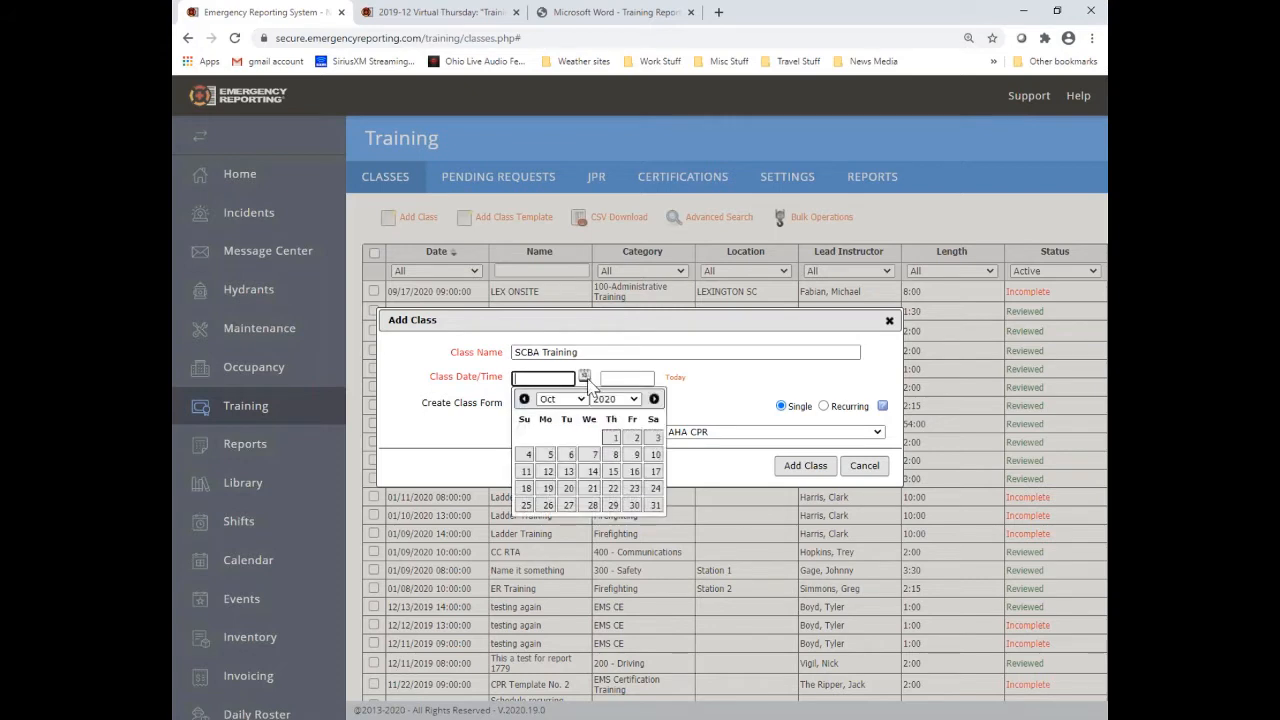
click(615, 437)
click(609, 378)
click(609, 379)
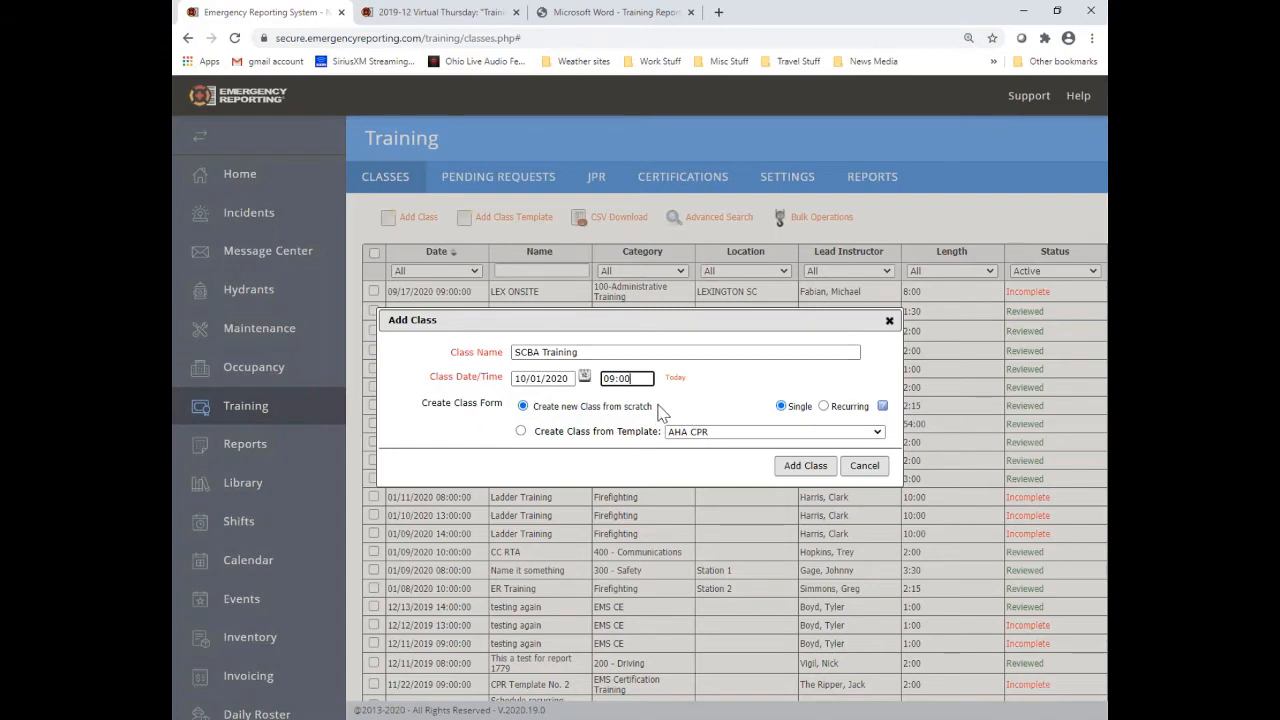
click(806, 468)
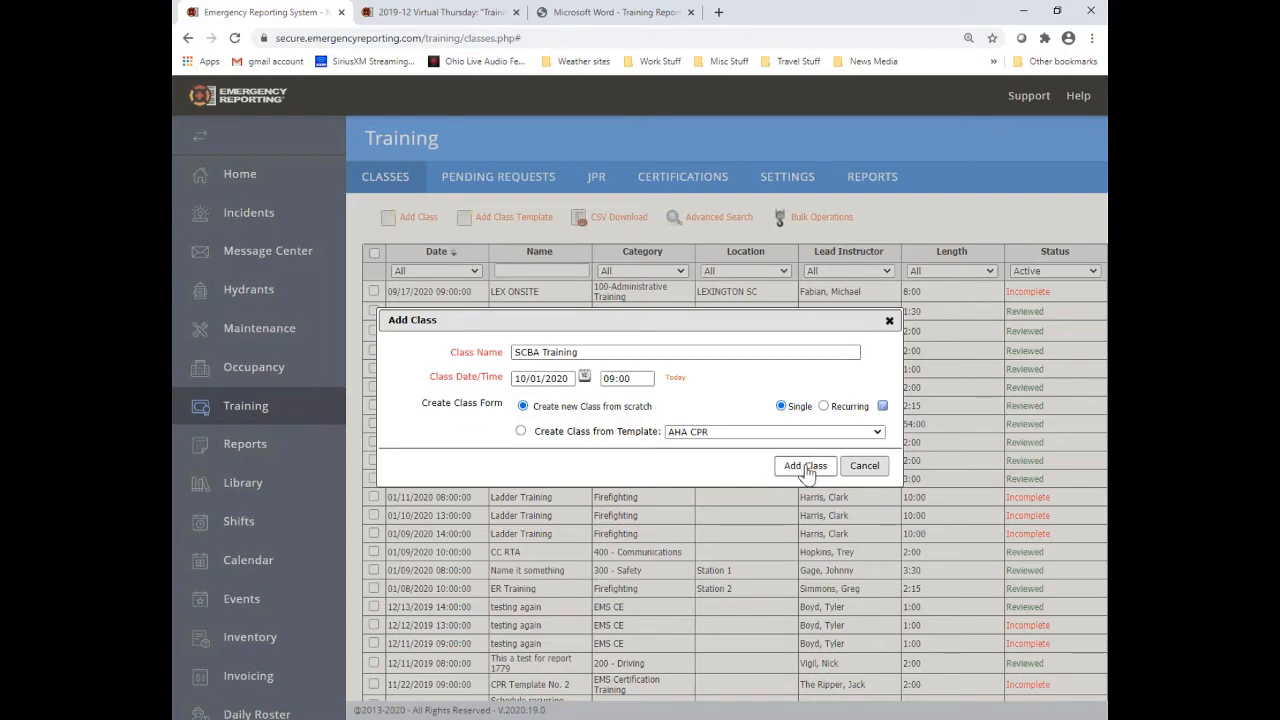
click(807, 470)
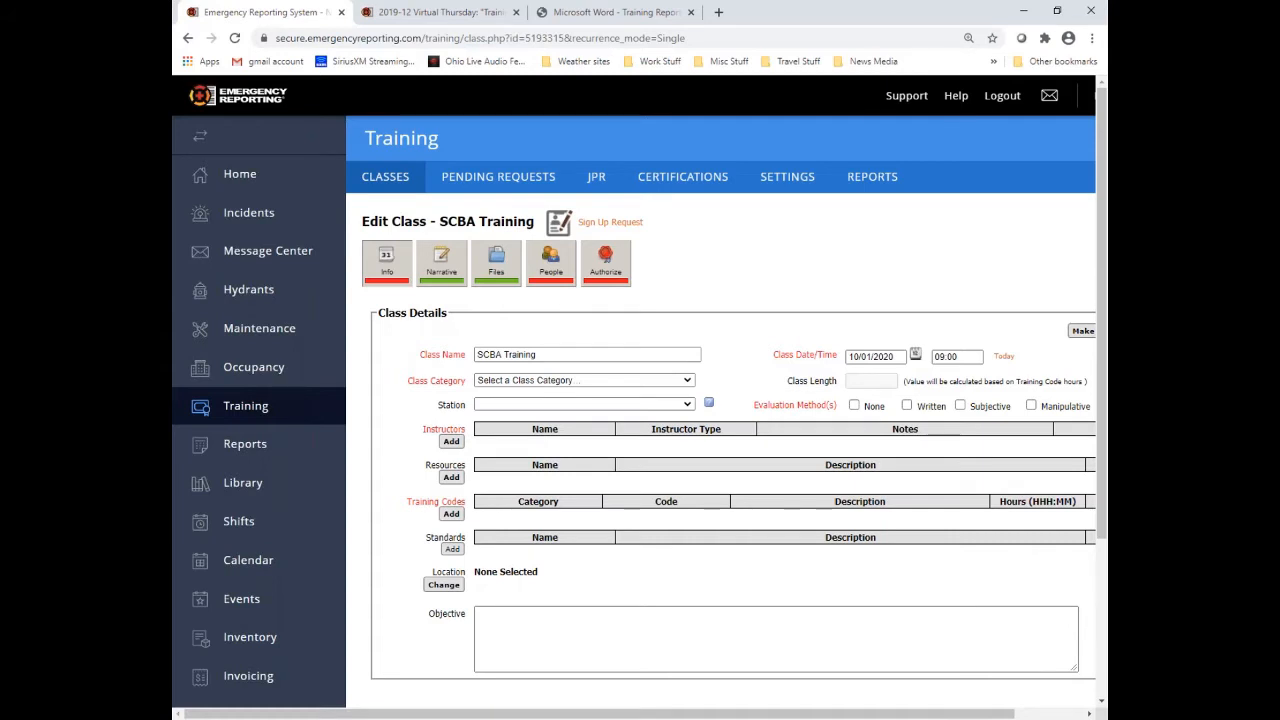
- Duplicate the browser tab, check the SCBA Training class's status in the class list there, and return to the class's edit page
right_click(292, 15)
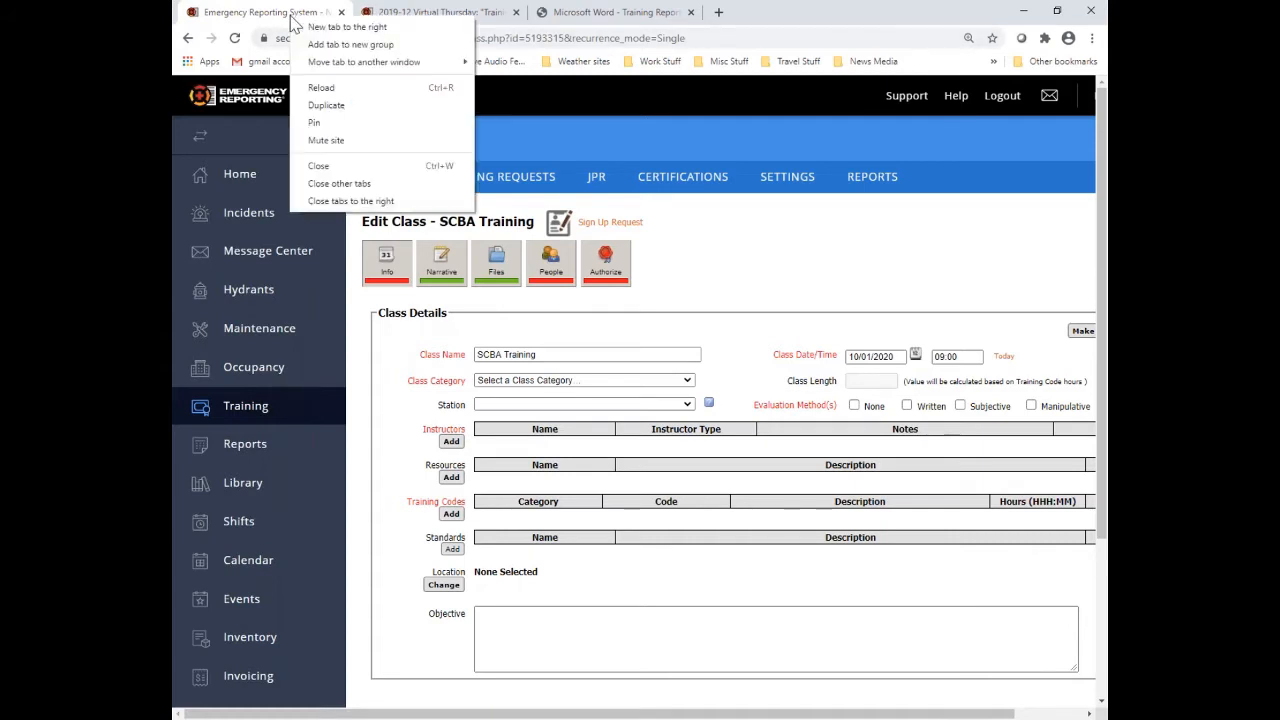
click(326, 105)
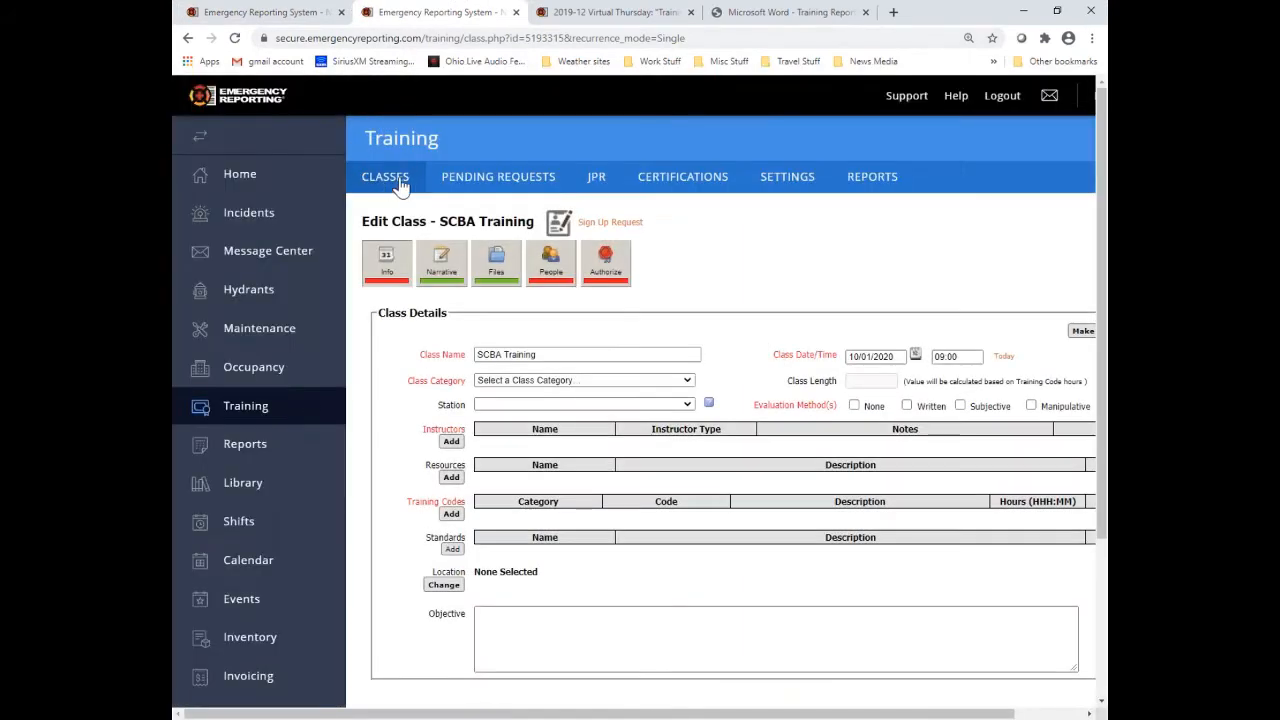
click(398, 184)
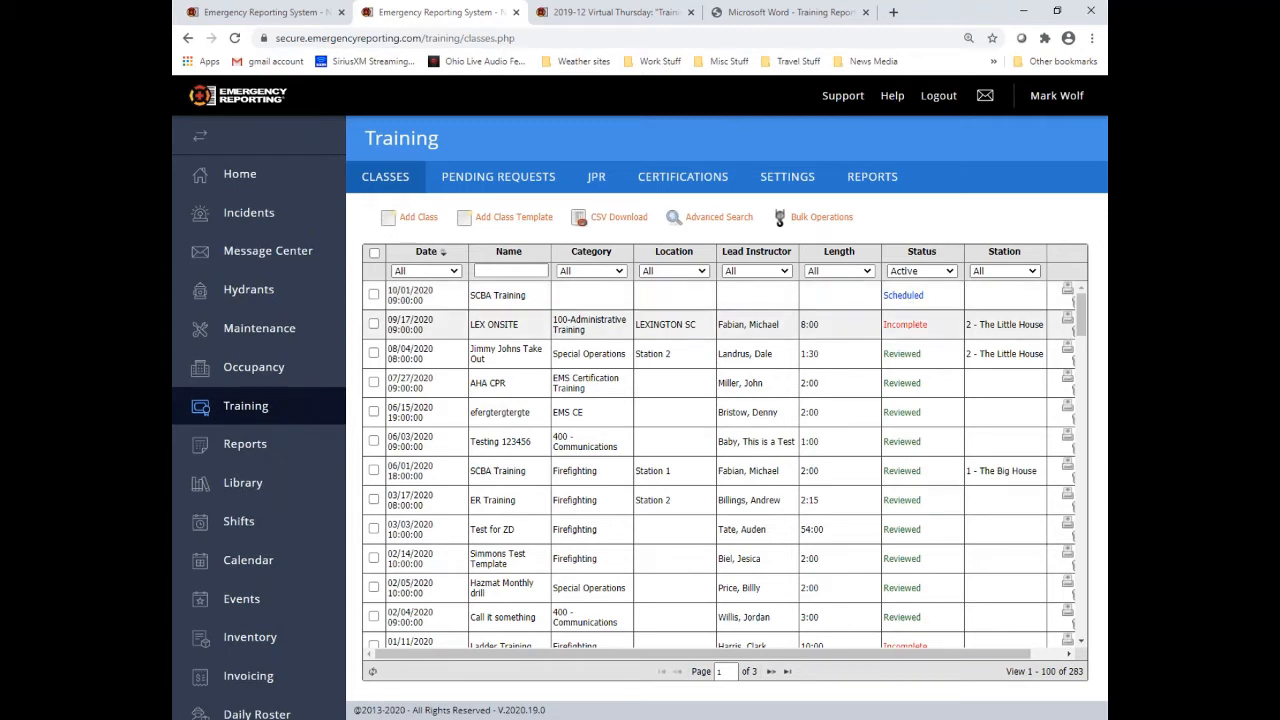
click(929, 303)
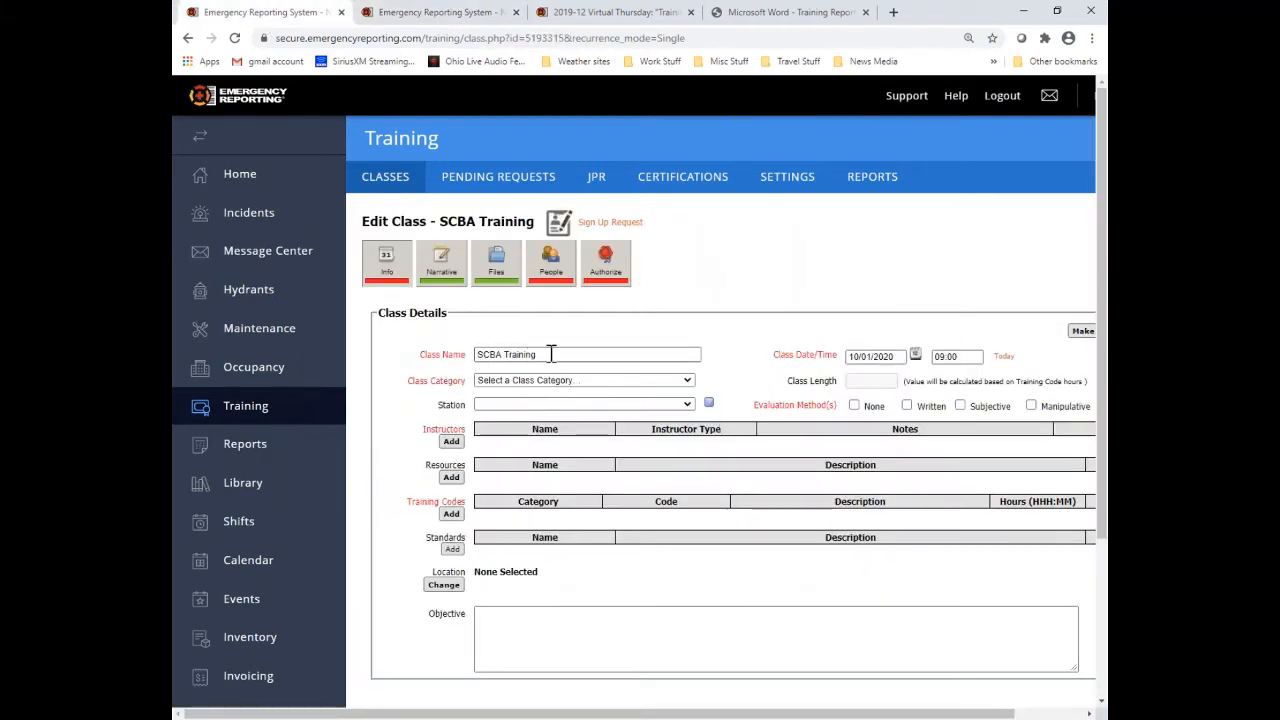
- Set the SCBA Training class's category to Firefighting and its station to 2 - The Little House
click(686, 380)
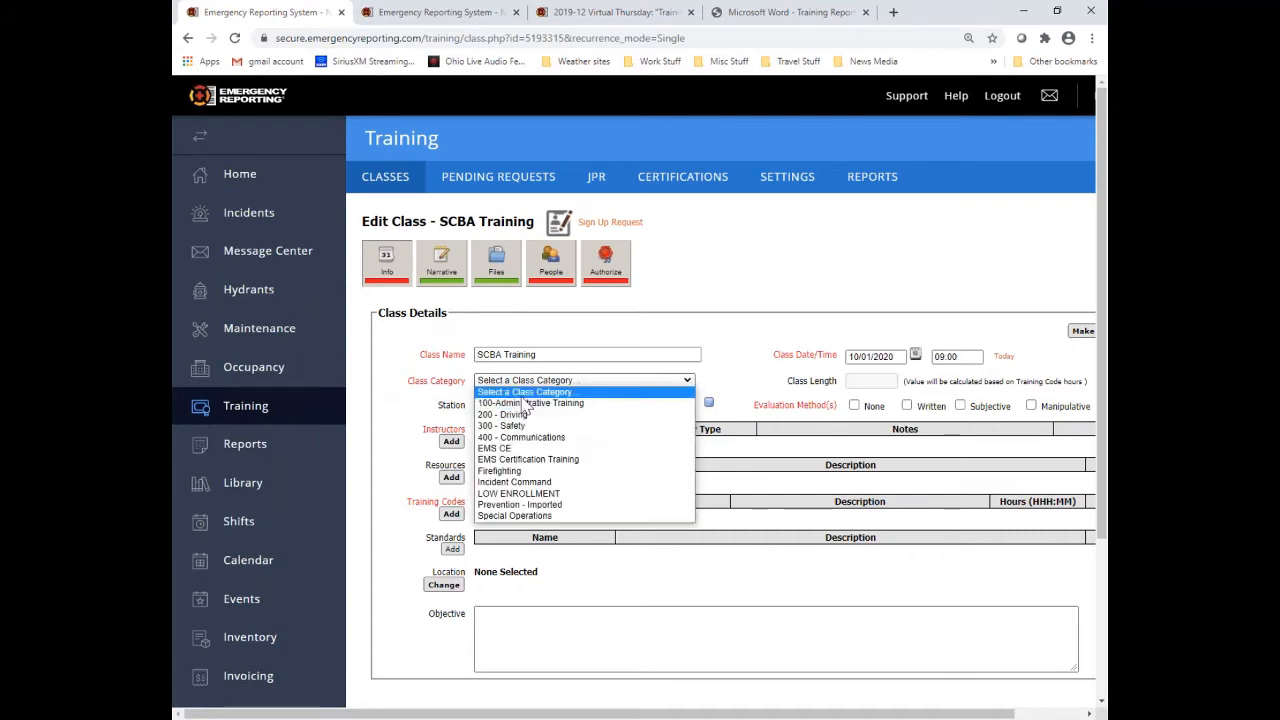
click(527, 472)
click(530, 407)
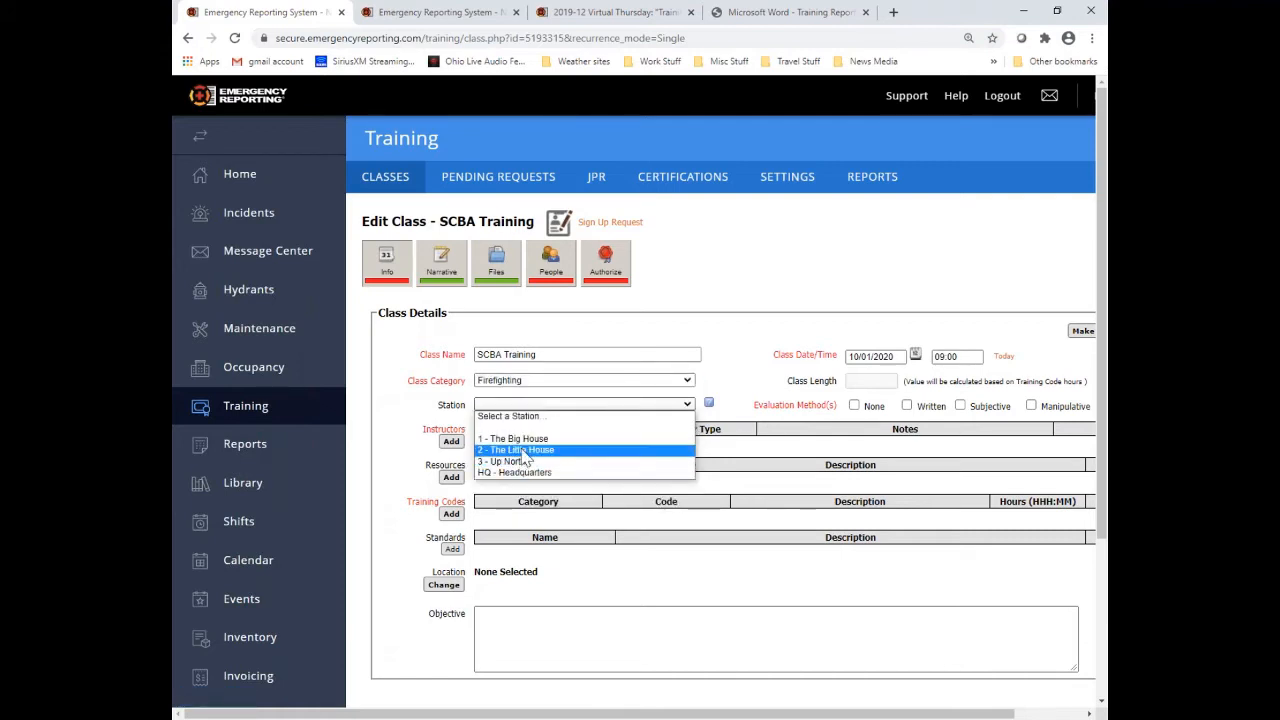
click(524, 452)
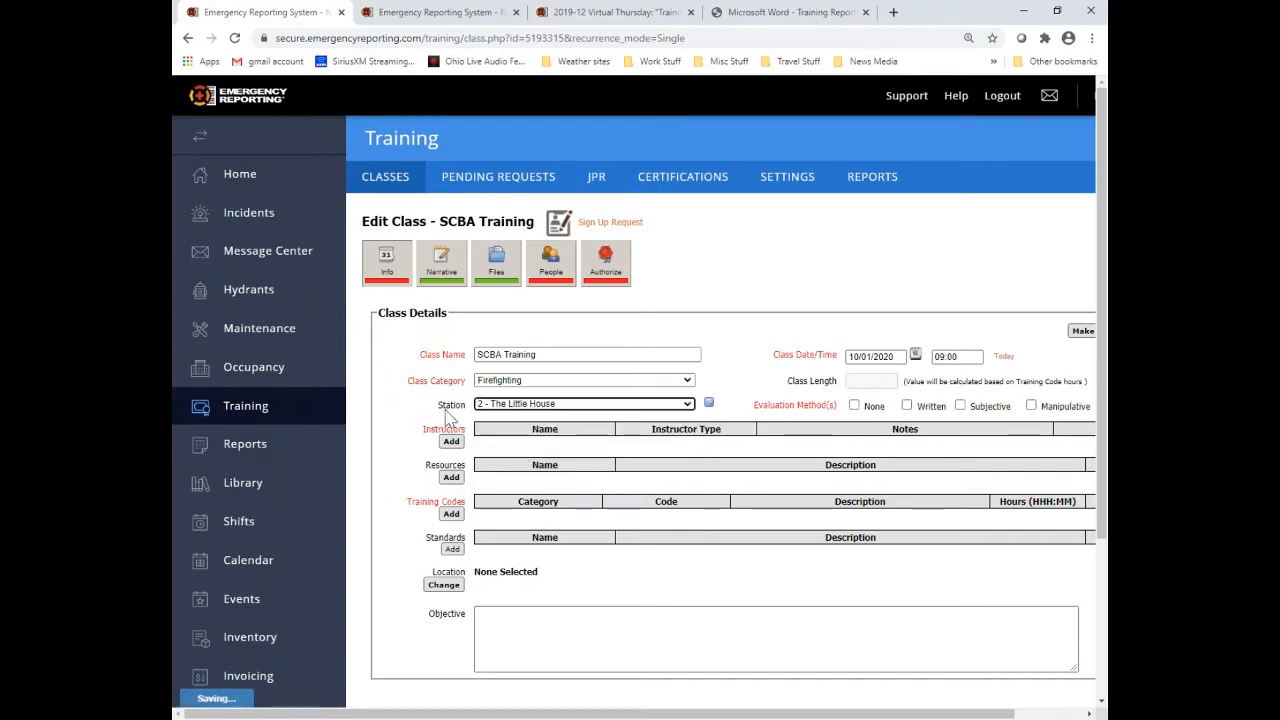
click(688, 406)
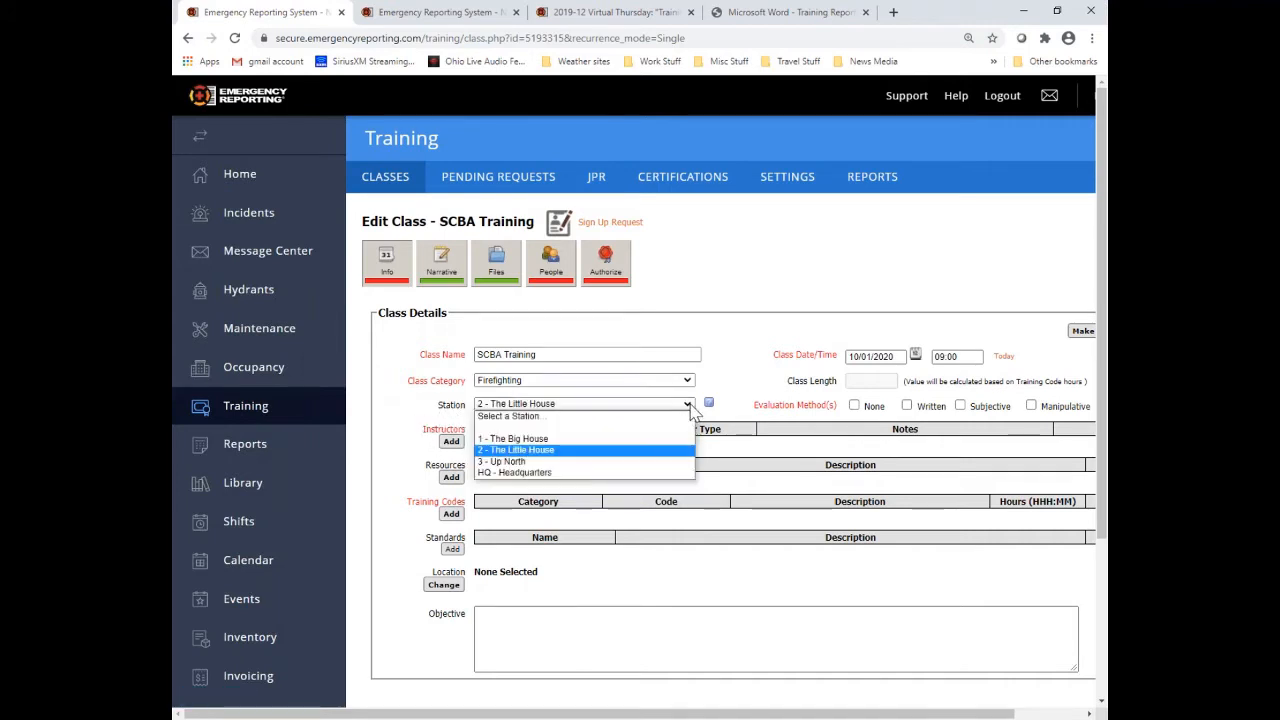
click(534, 452)
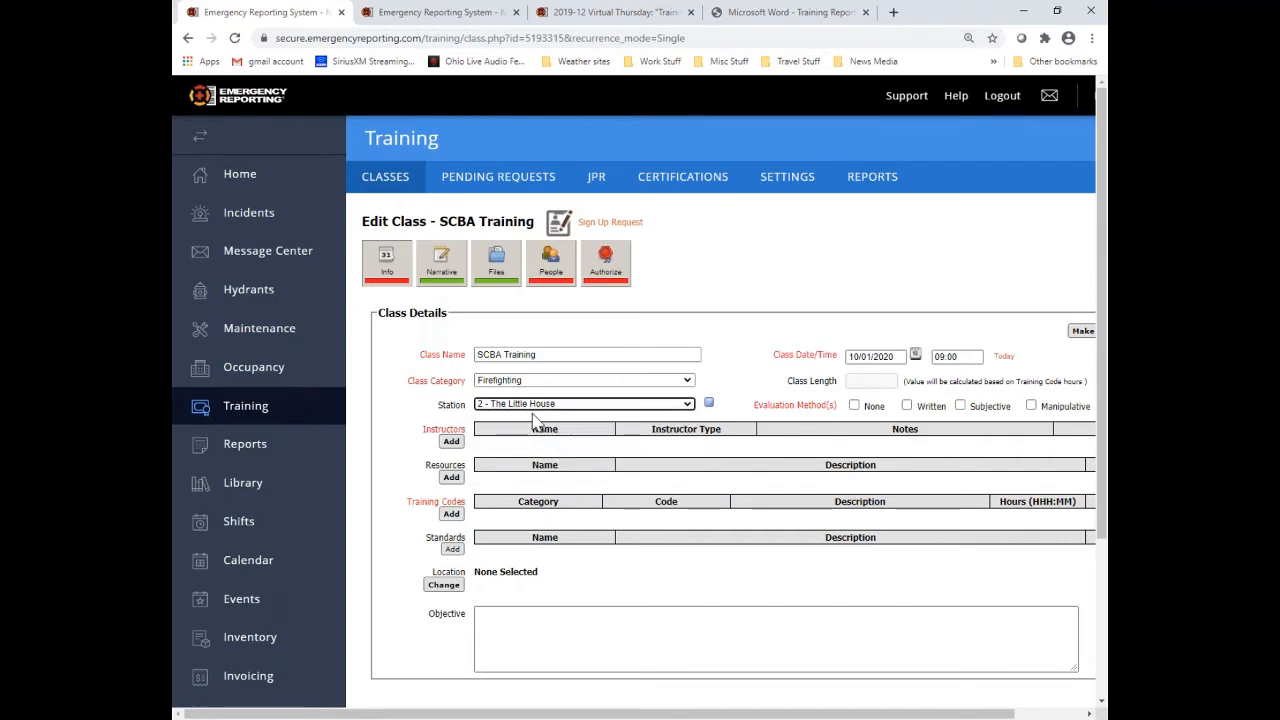
- Add a lieutenant from the agency personnel as the class's Lead Instructor
click(459, 453)
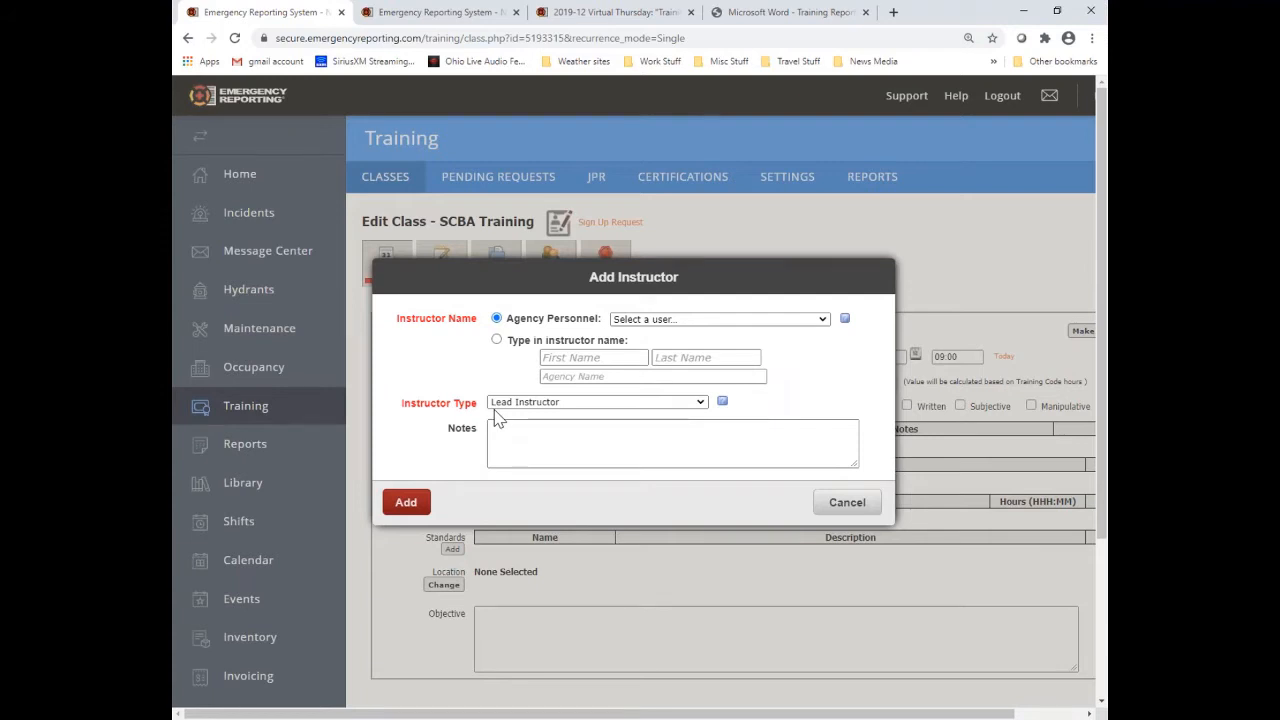
click(822, 319)
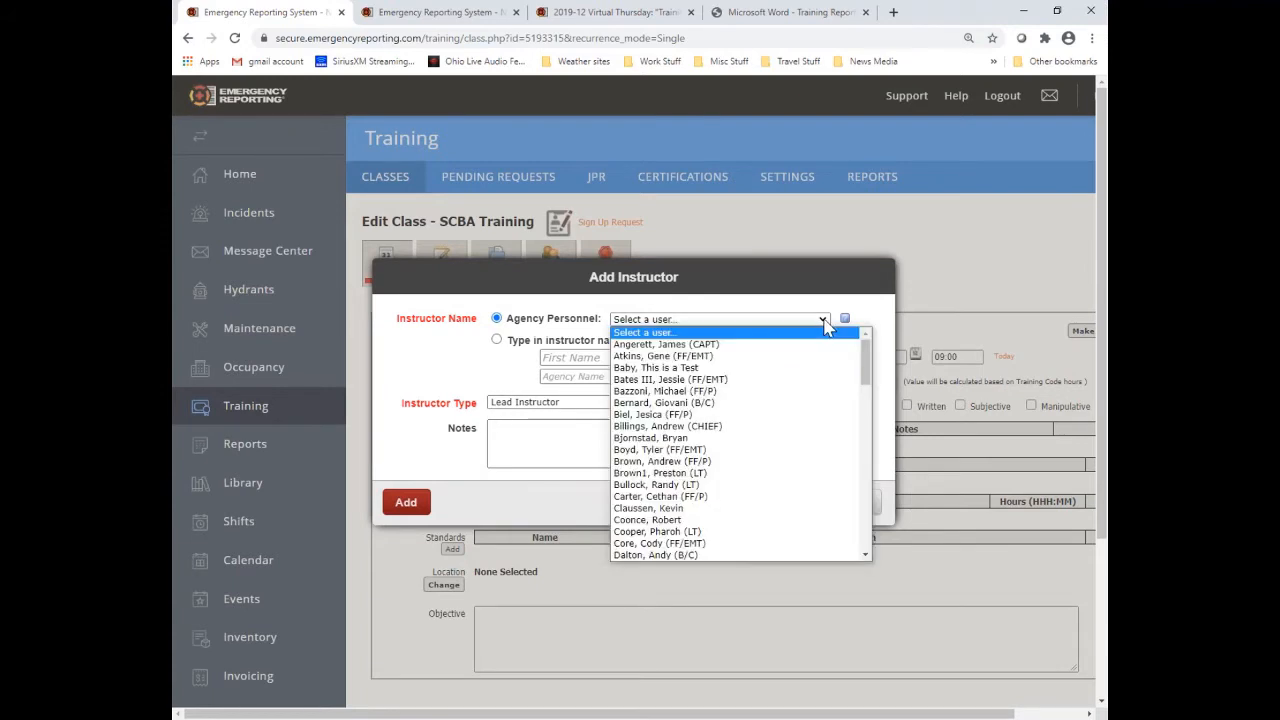
scroll(690, 420, down, 15)
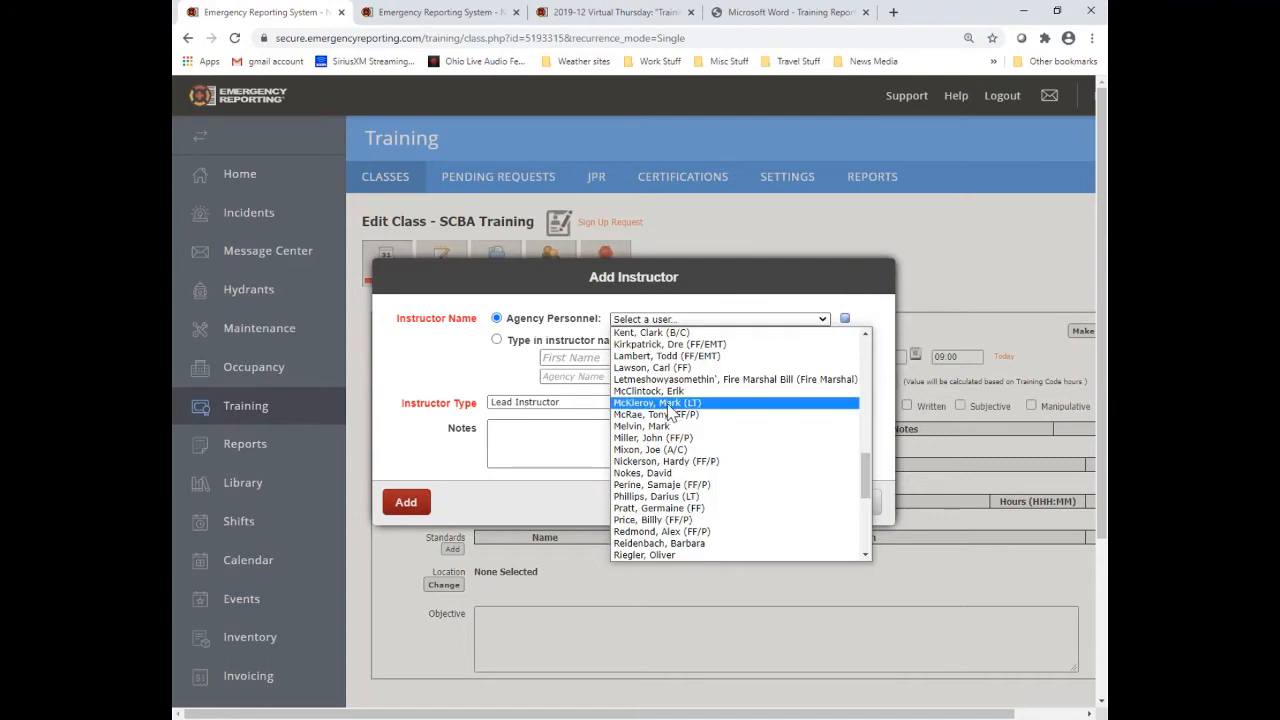
click(676, 404)
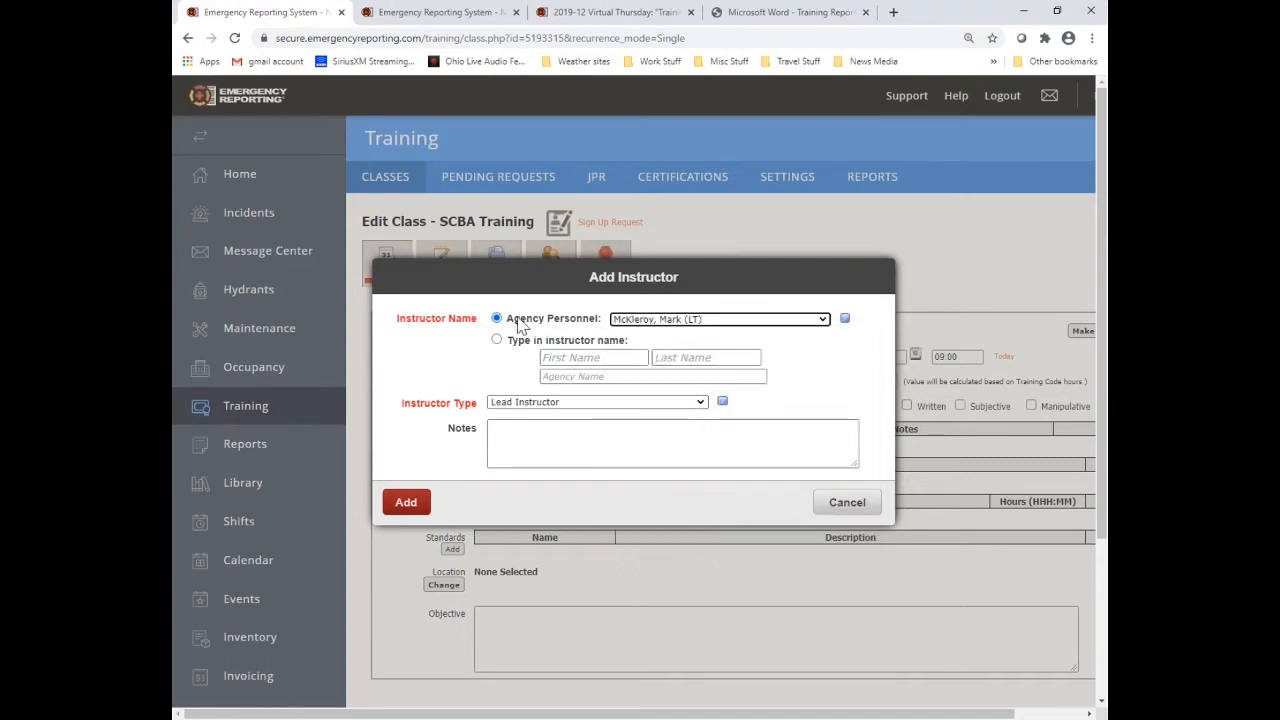
click(412, 508)
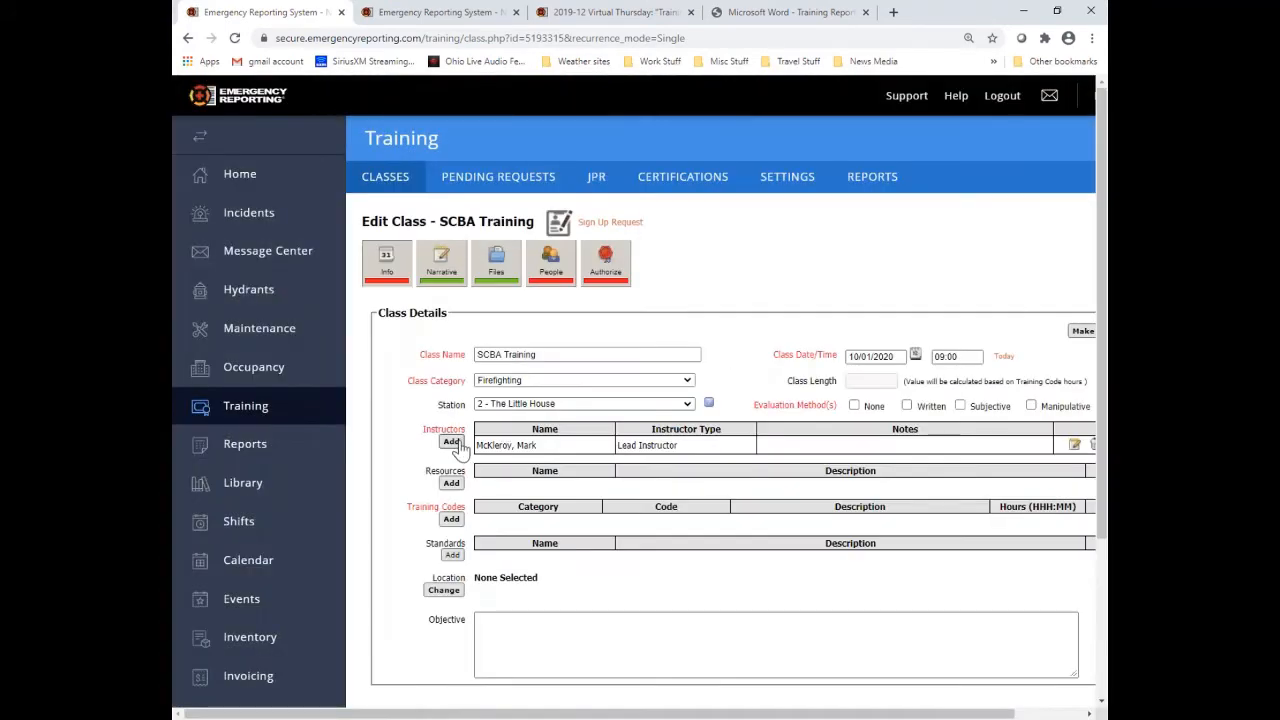
- Add an outside Assistant Instructor by entering the instructor's first and last name, with Outside FD as the agency
click(452, 442)
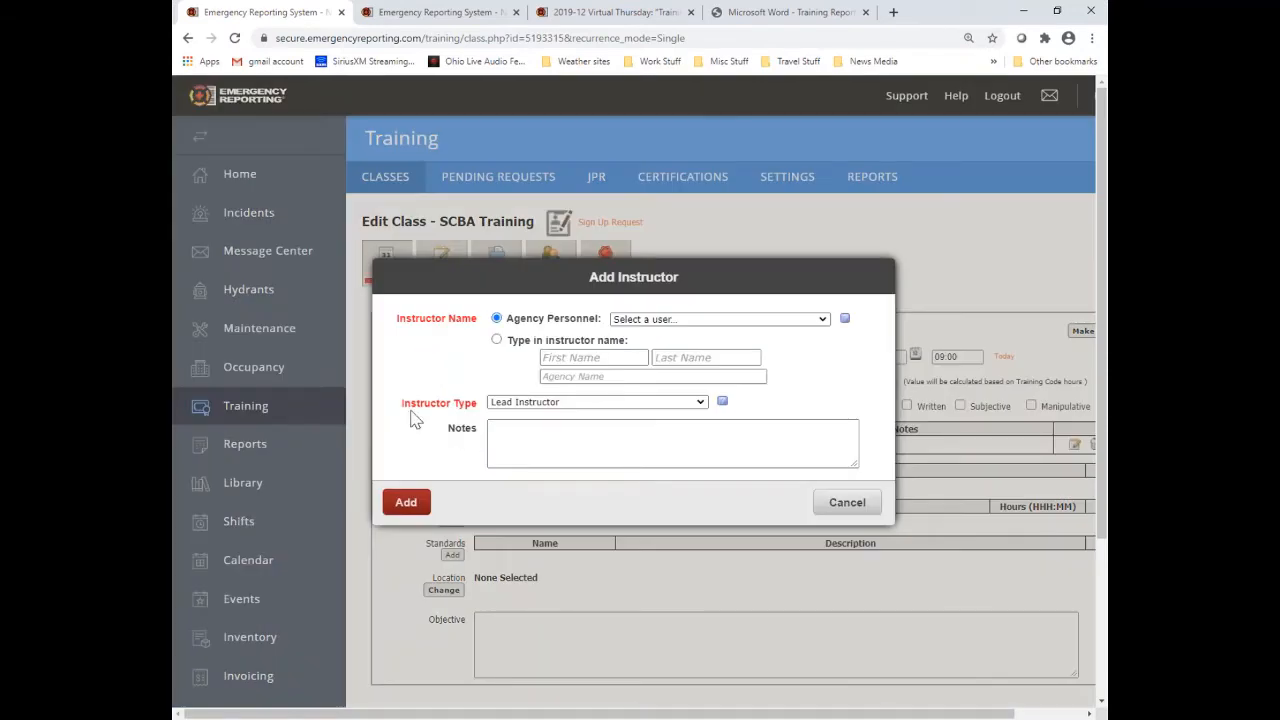
drag(402, 410, 505, 418)
click(702, 403)
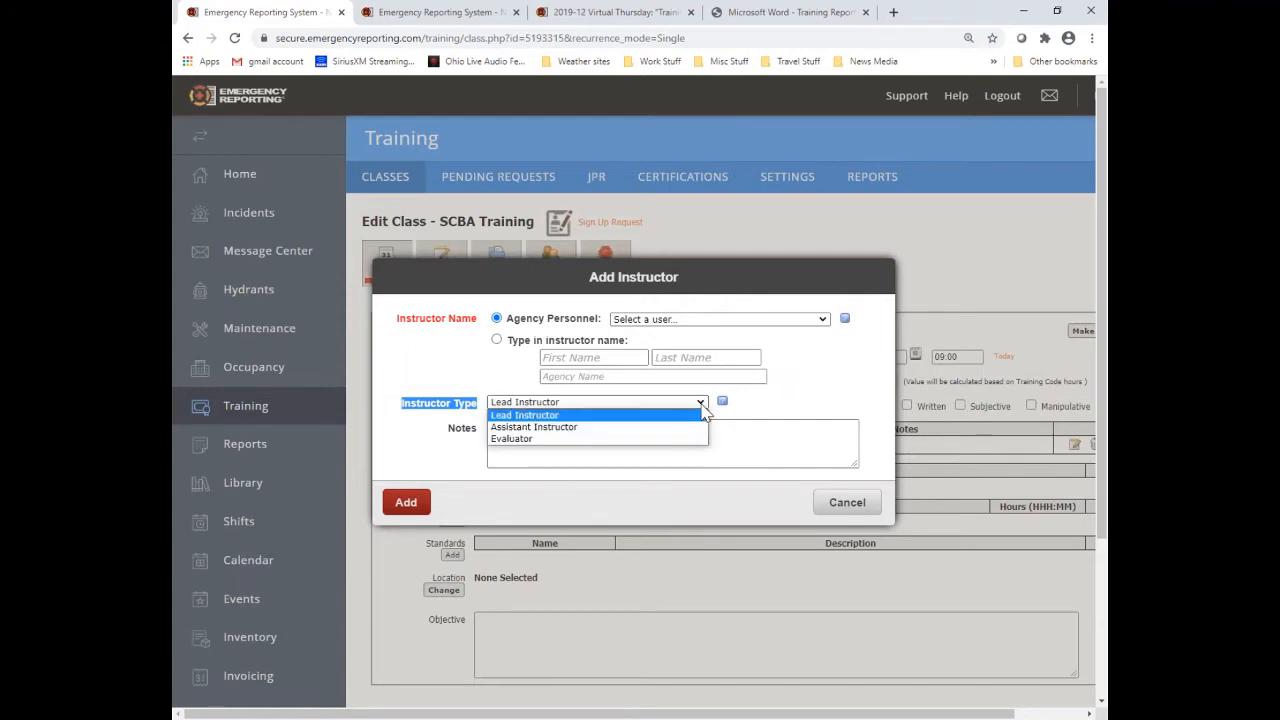
click(588, 430)
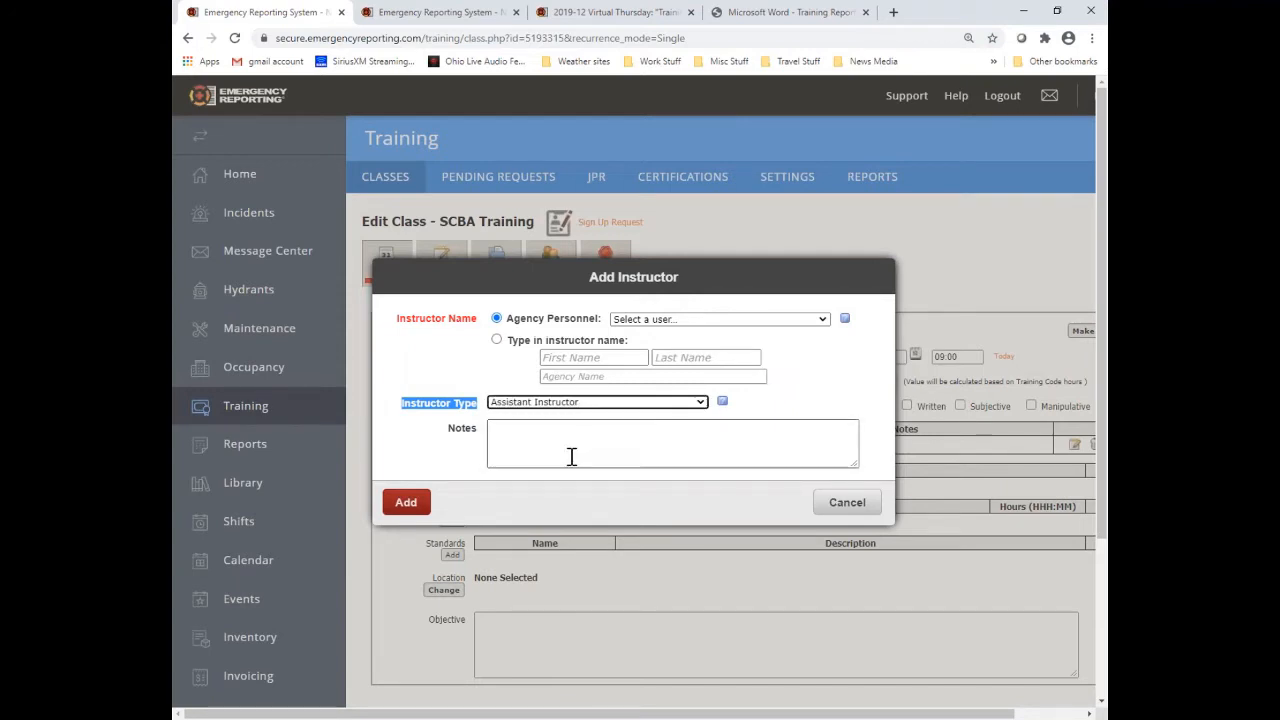
click(497, 341)
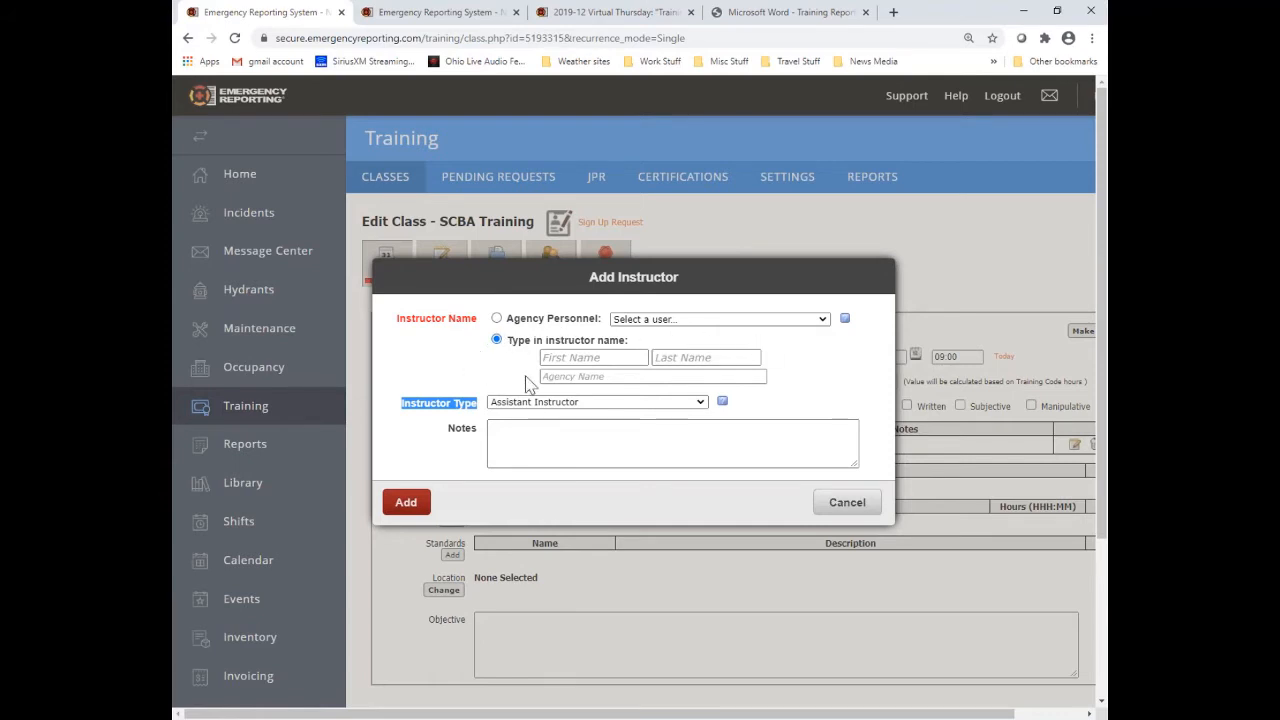
click(554, 360)
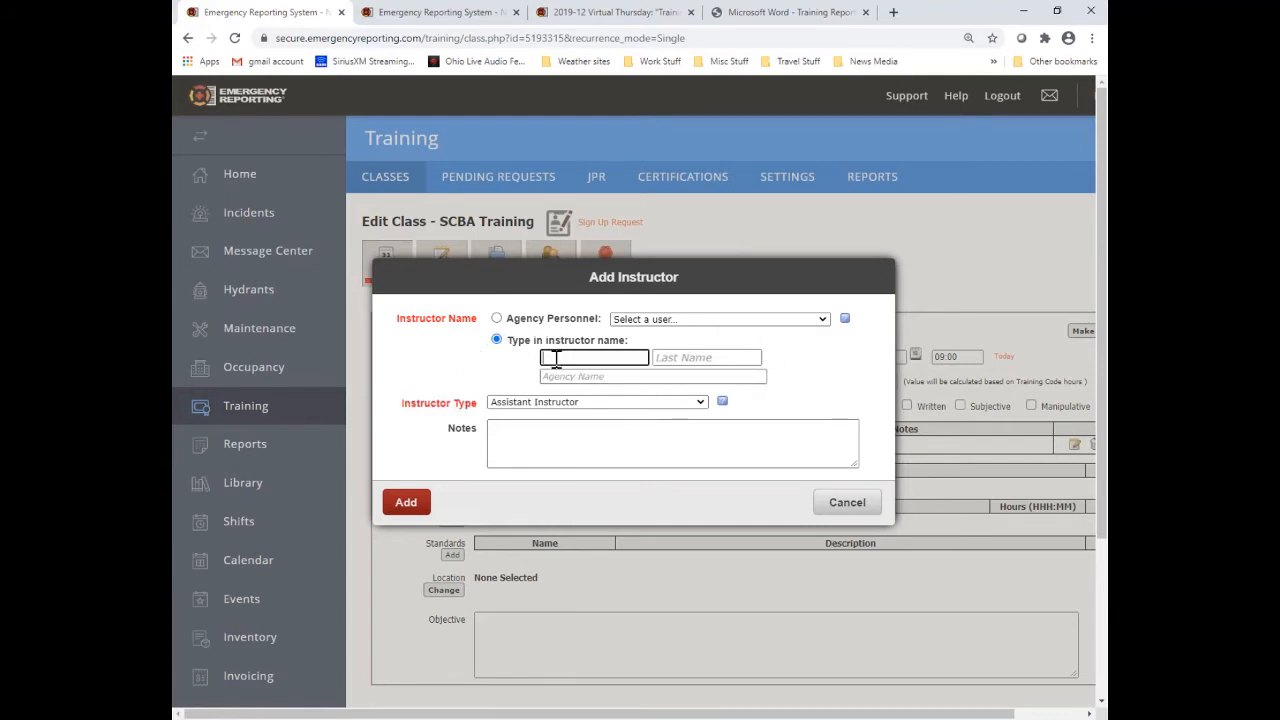
text(Gym)
key(Tab)
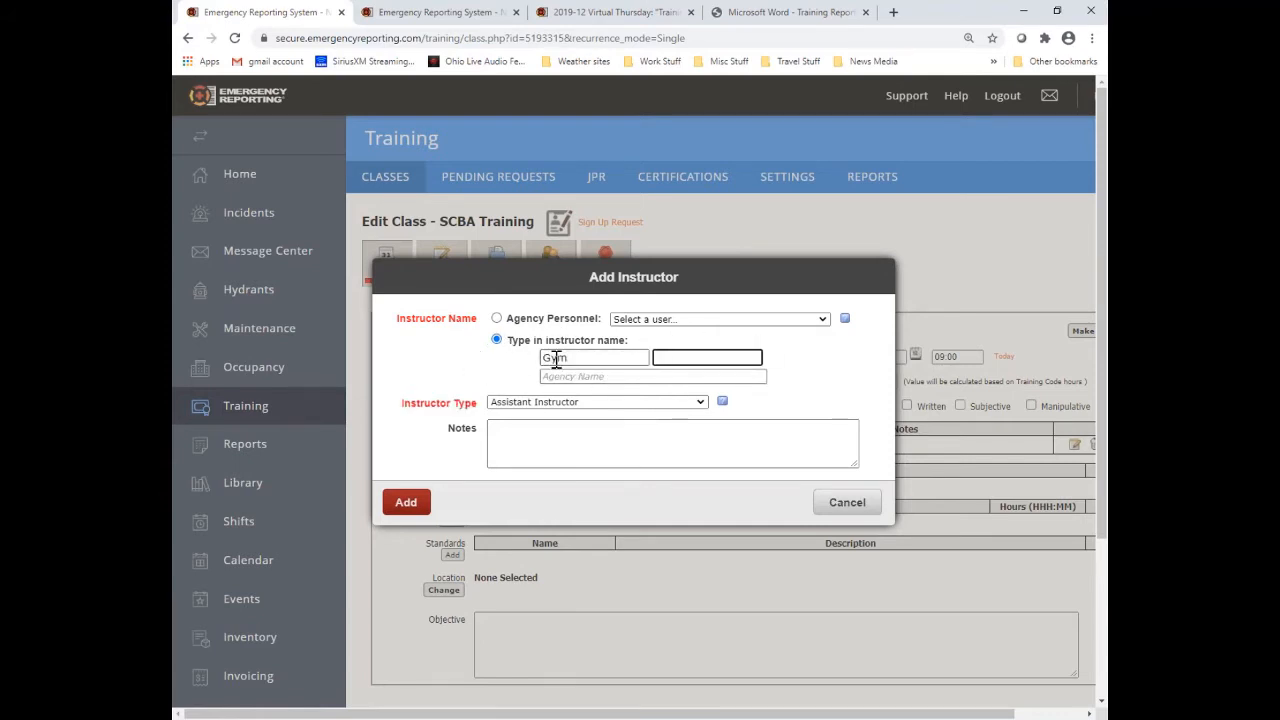
text(Shoe)
key(Tab)
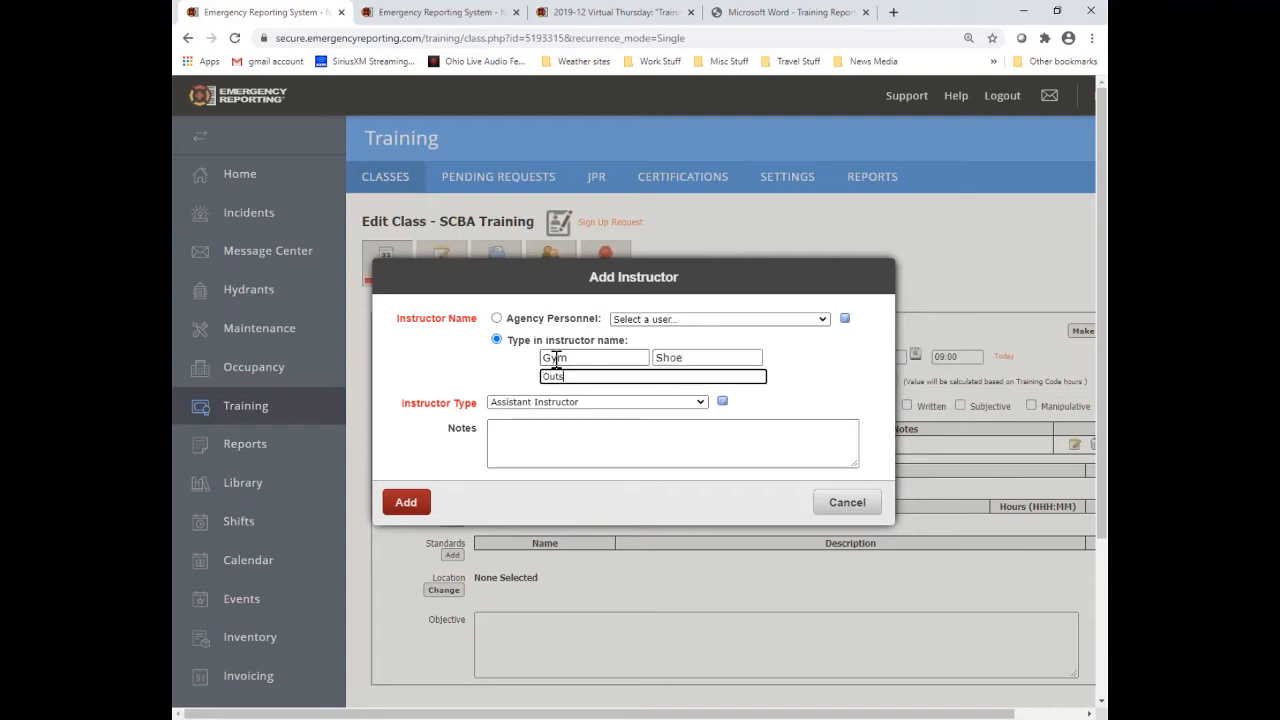
text(Outside FD)
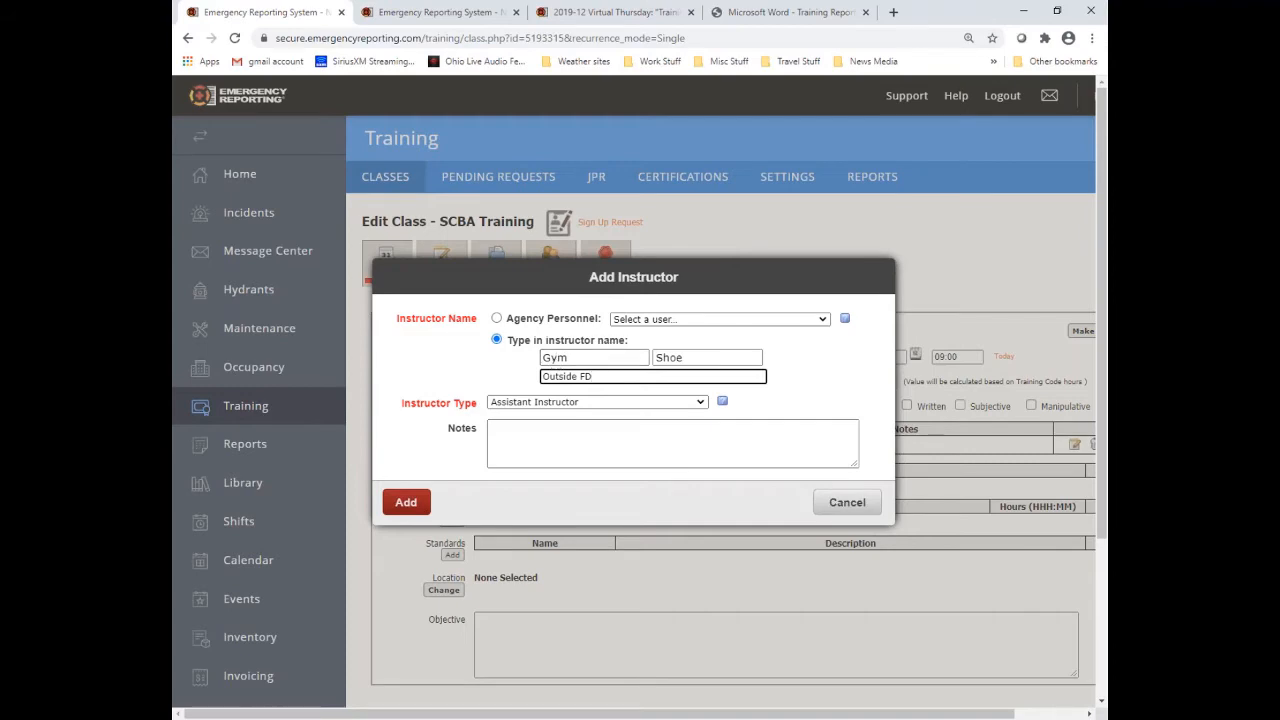
click(412, 512)
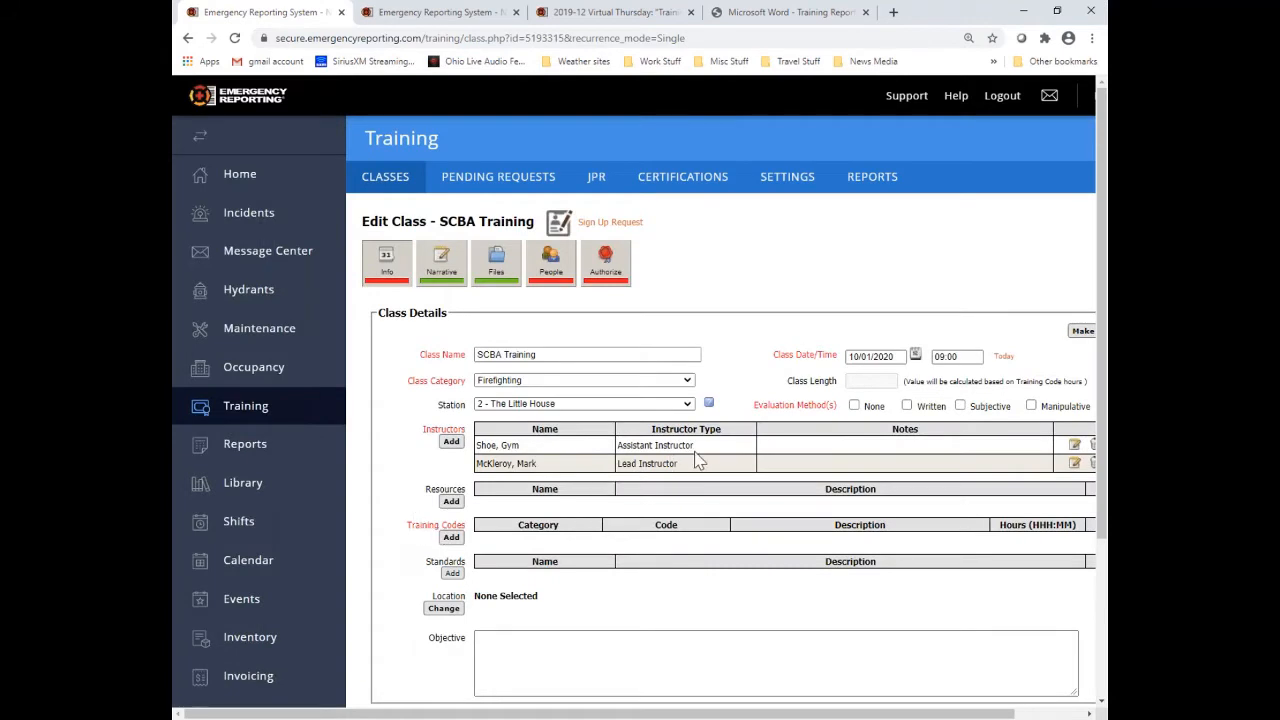
- Add an FF/P member from the agency personnel as the class's Evaluator
click(452, 443)
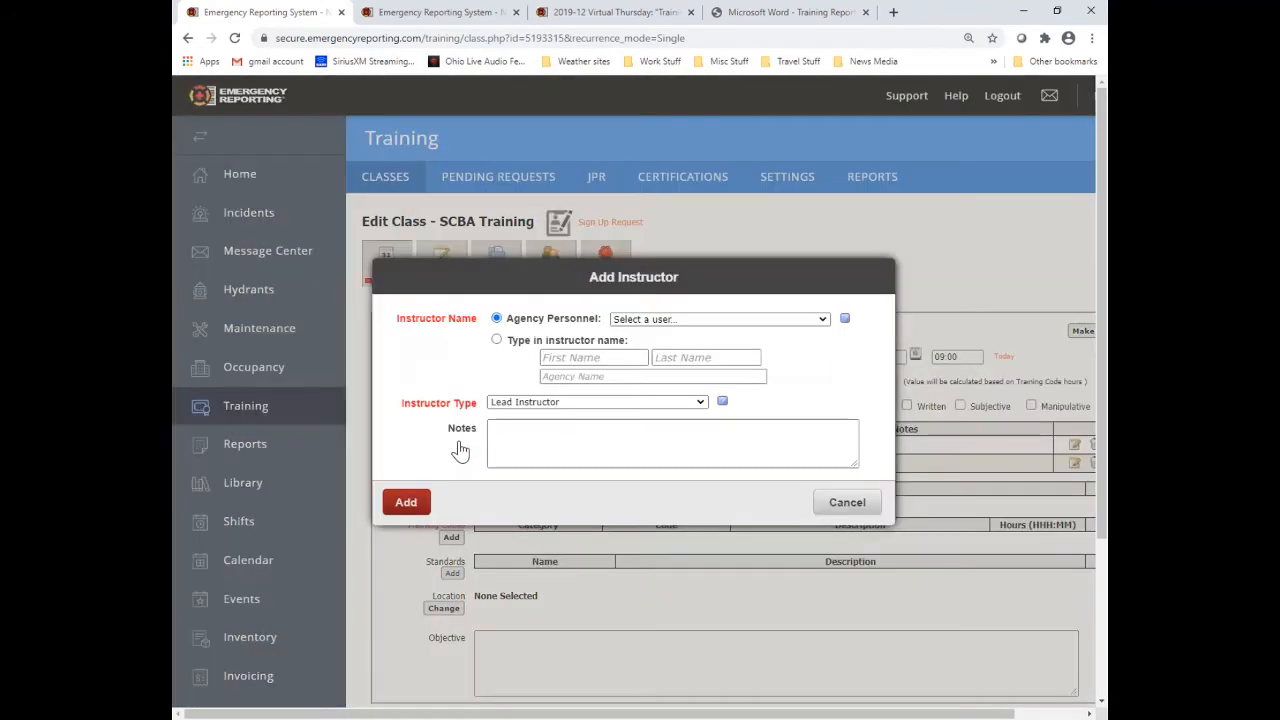
click(600, 404)
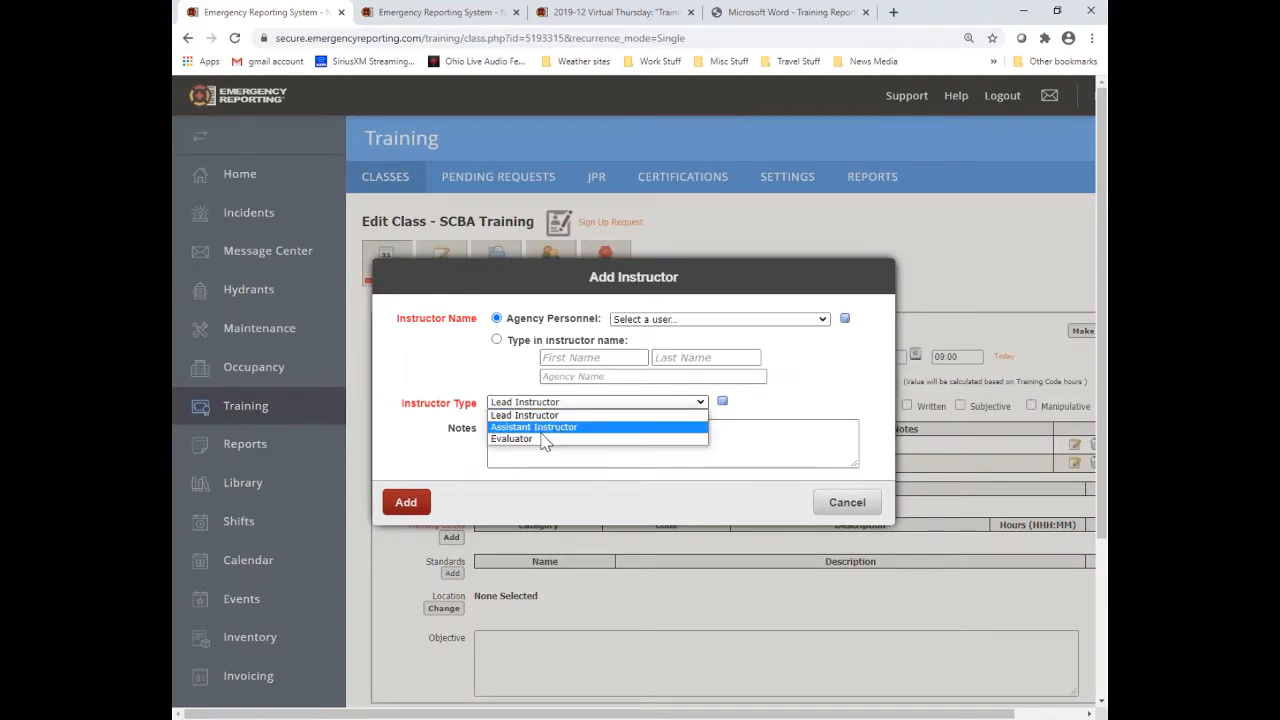
click(562, 428)
click(590, 402)
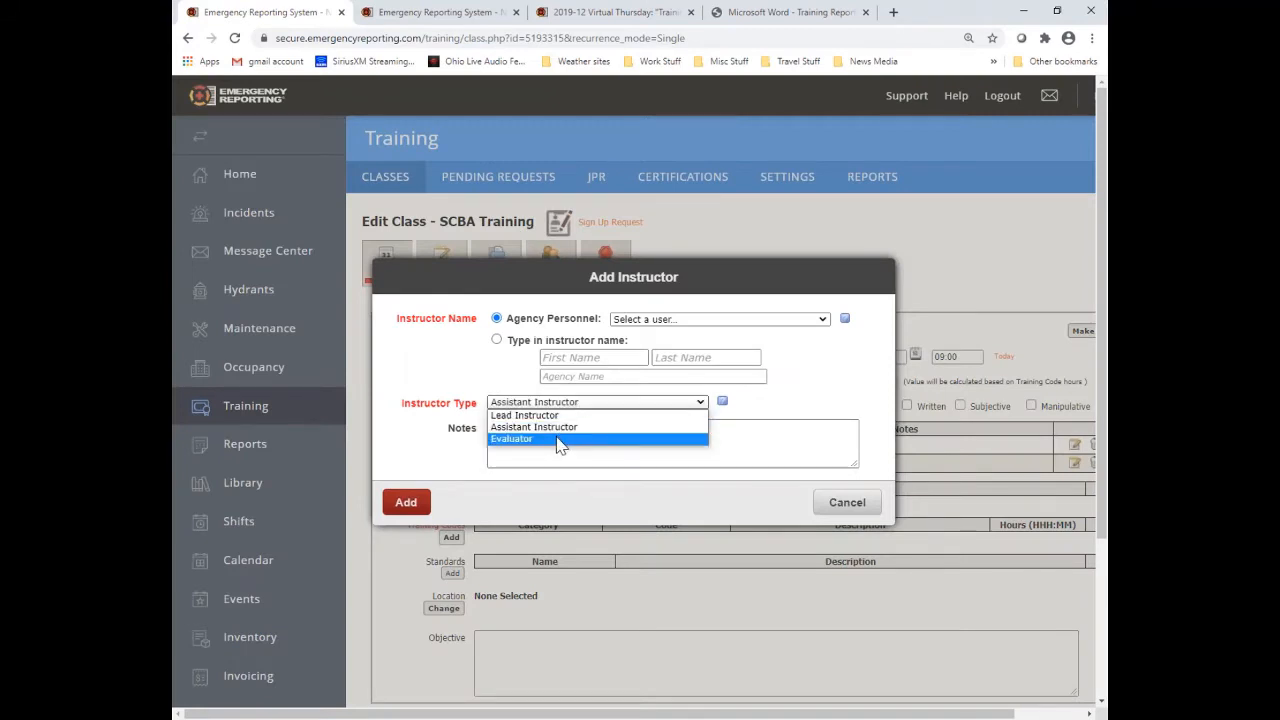
click(565, 440)
click(829, 320)
scroll(663, 432, down, 10)
scroll(662, 432, down, 3)
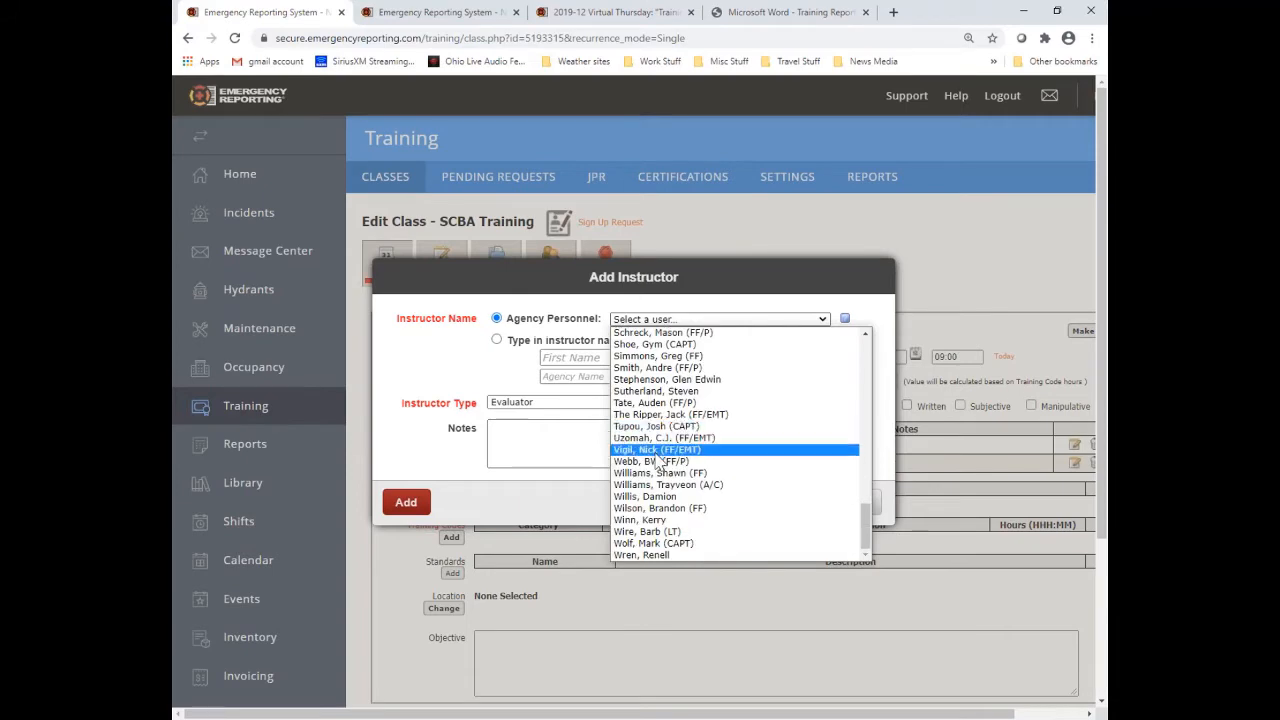
click(660, 464)
click(404, 504)
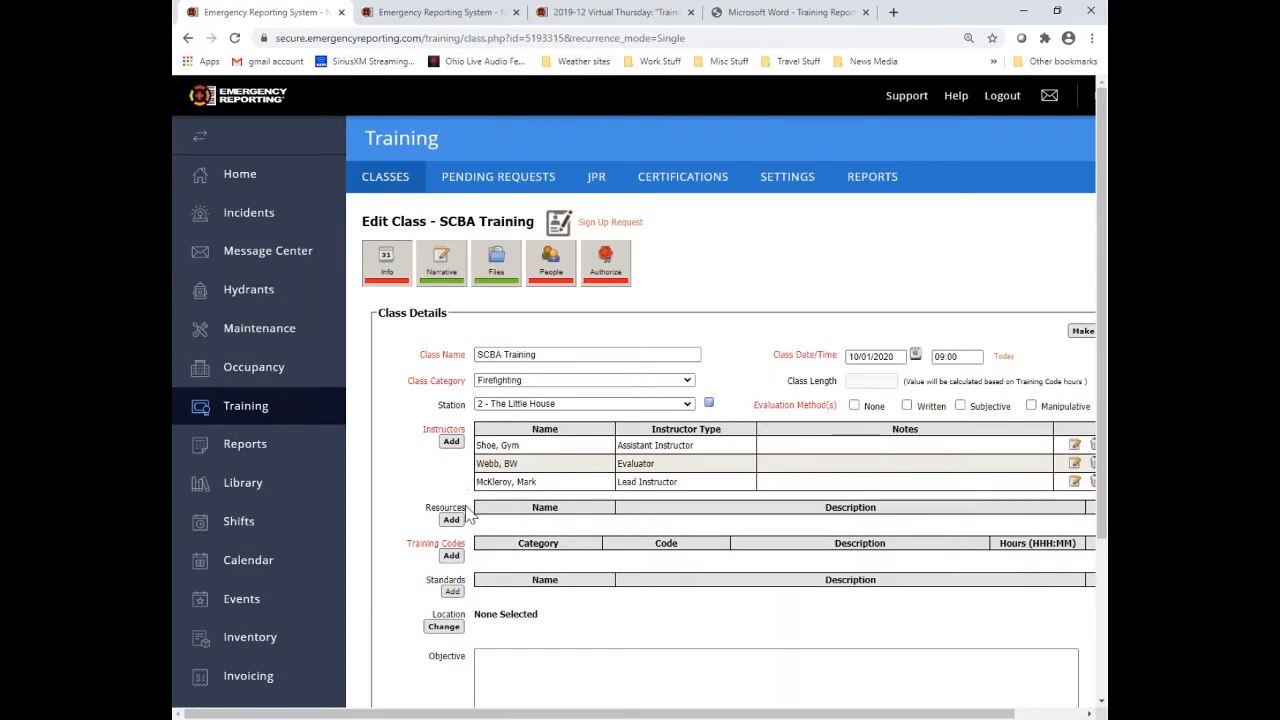
- Add the Fire Hose & Nozzle and Live Fire Training Structure resources to the class
click(451, 521)
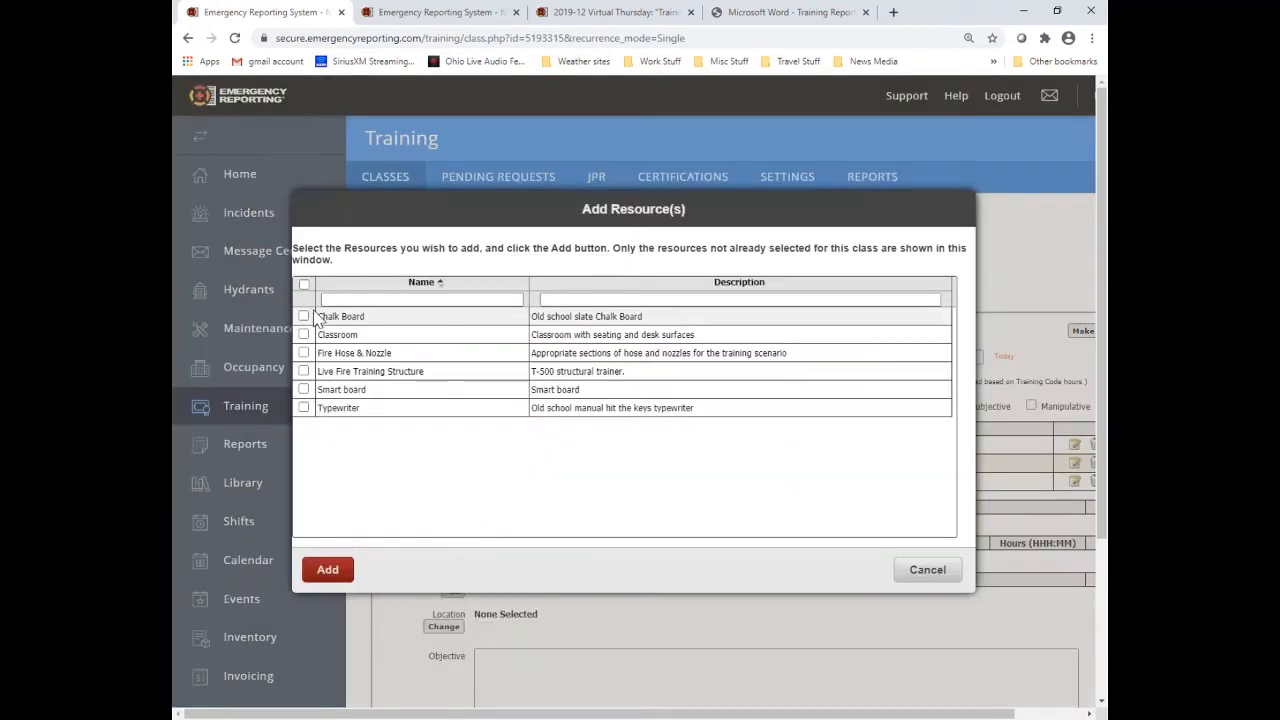
click(304, 353)
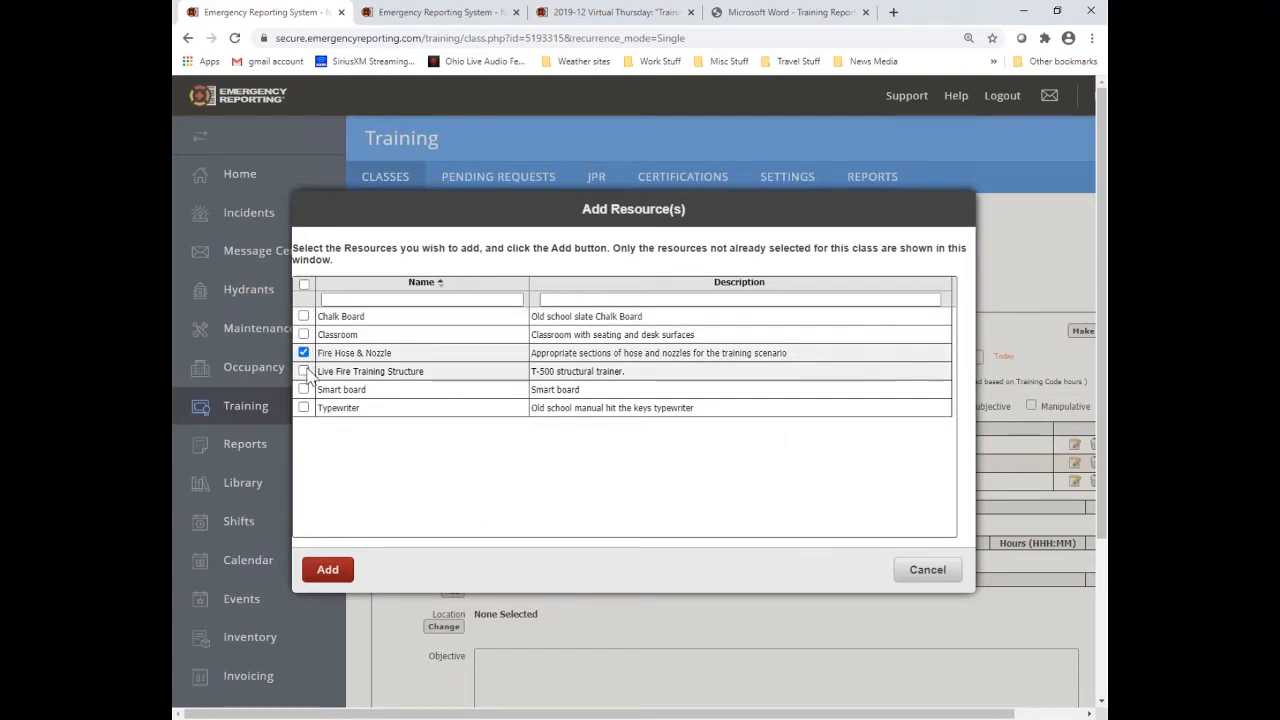
click(304, 371)
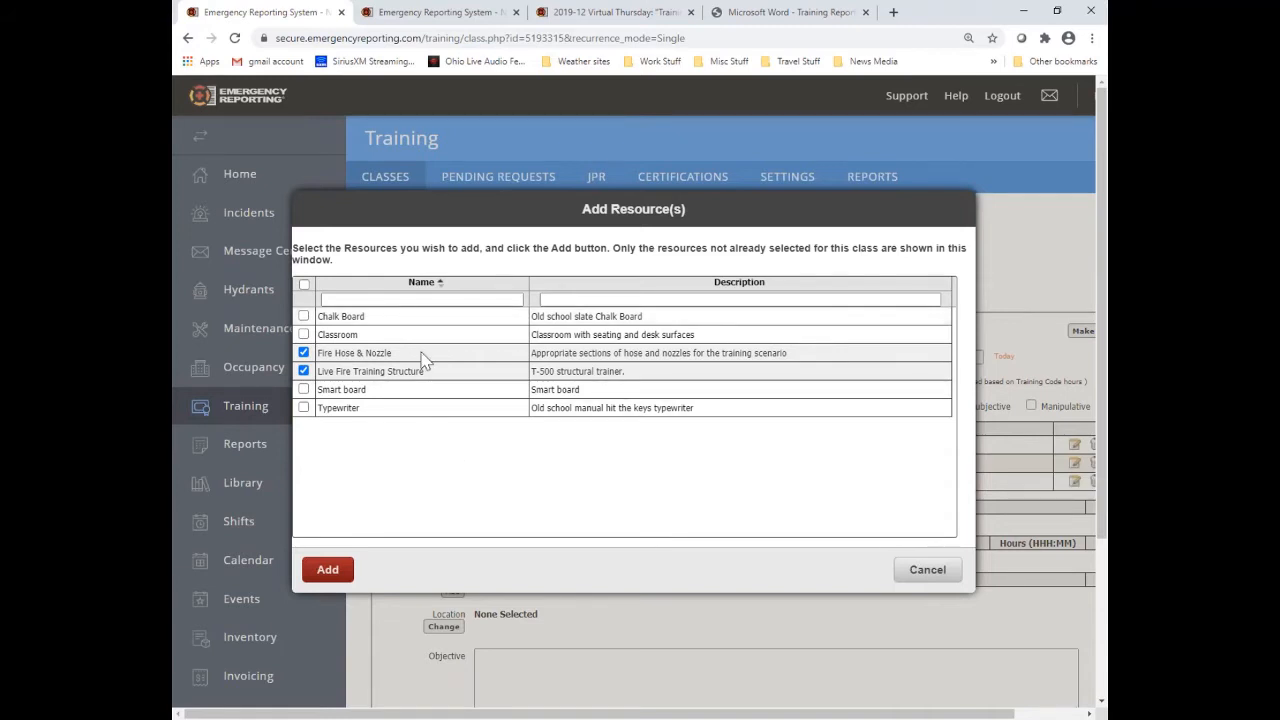
click(343, 585)
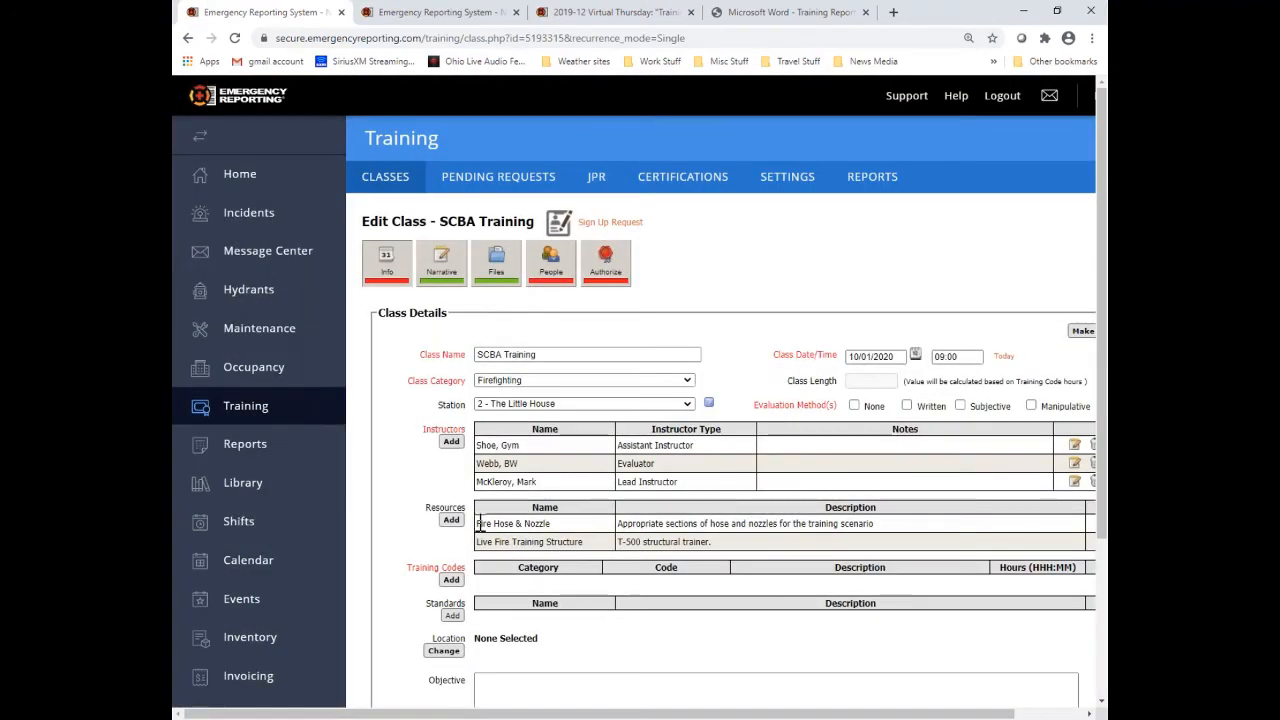
- Filter the training codes by "scba" and add the Firefighting code SCBA to the class
scroll(414, 503, down, 3)
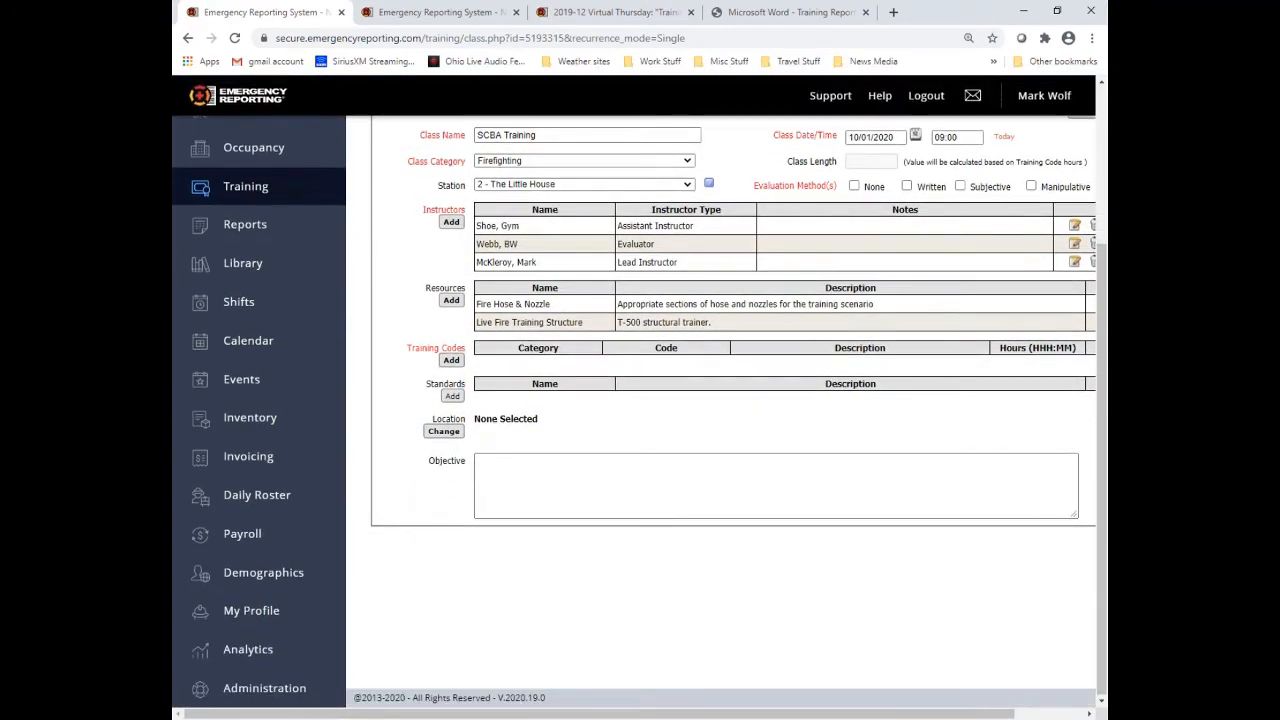
click(456, 364)
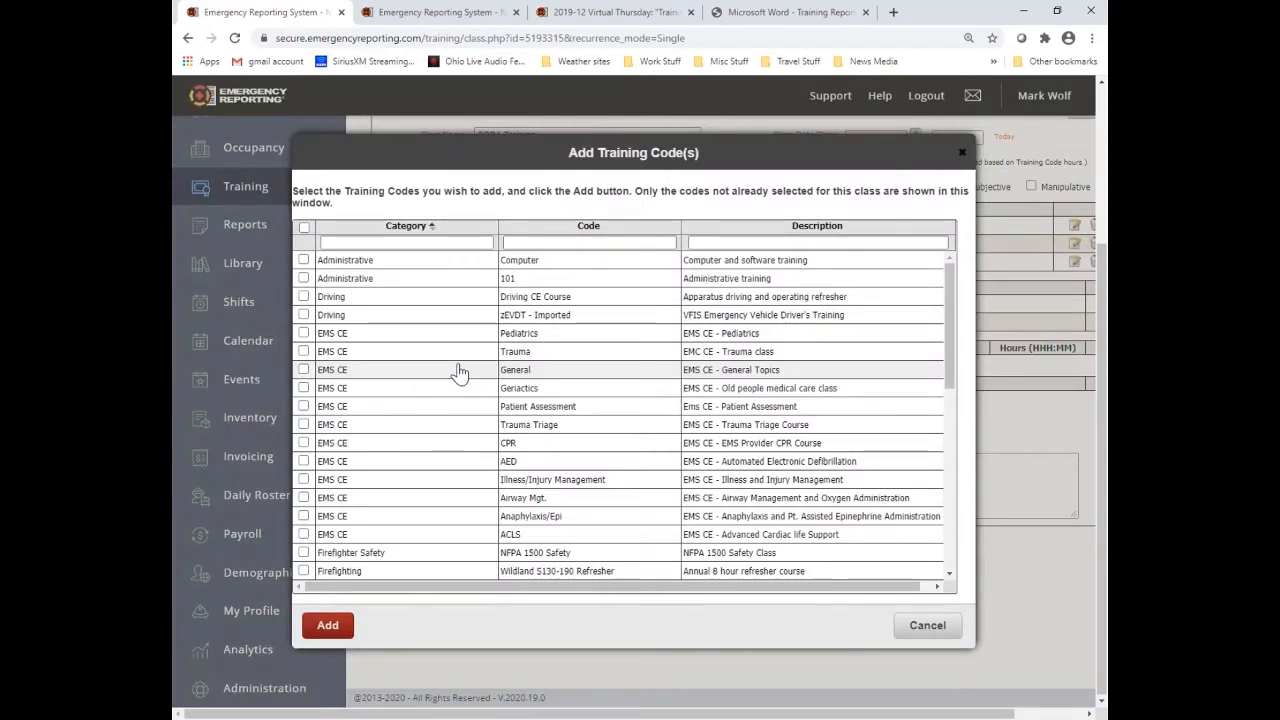
click(534, 240)
text(scba)
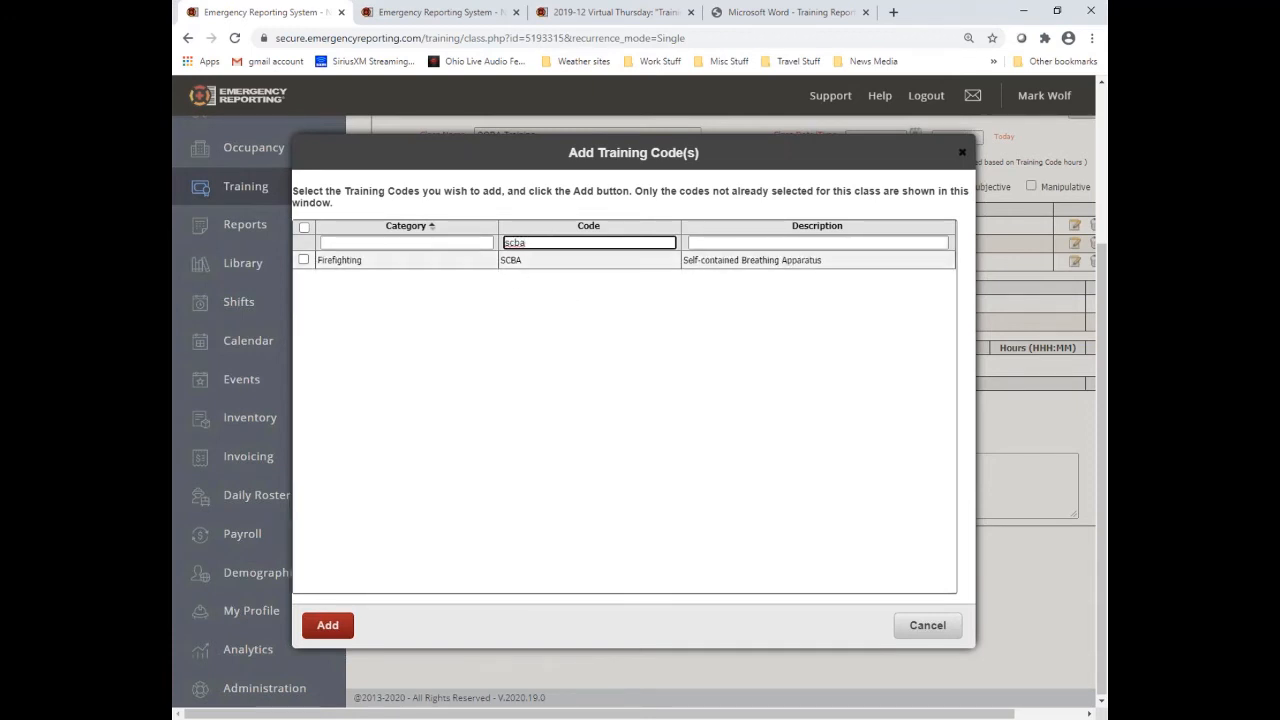
click(303, 260)
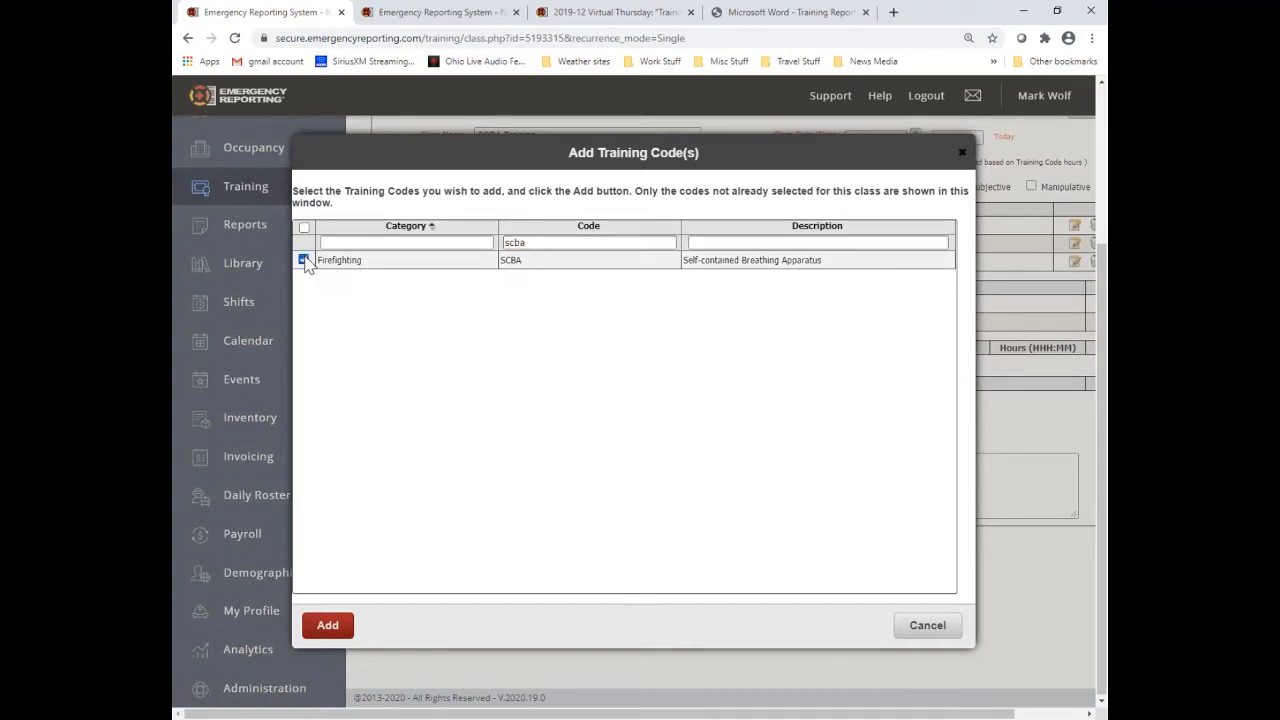
click(326, 636)
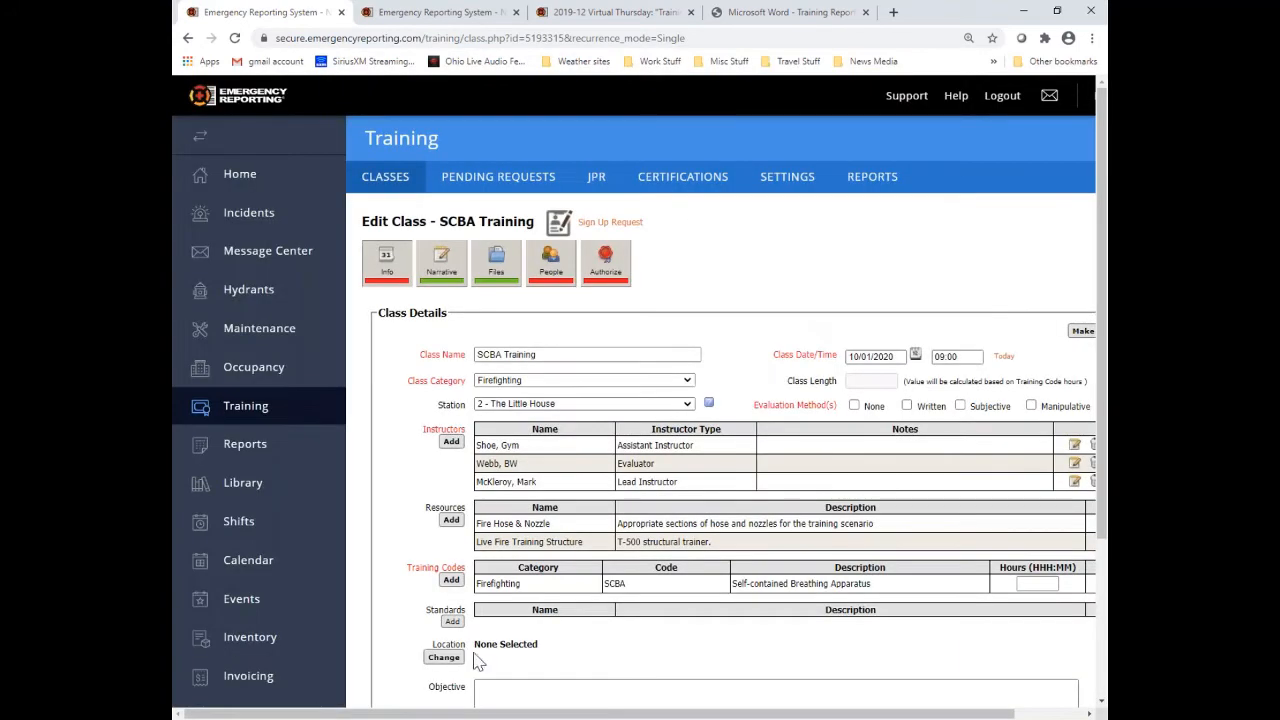
- Set the hours of the SCBA training code to 002:00
drag(600, 713, 676, 713)
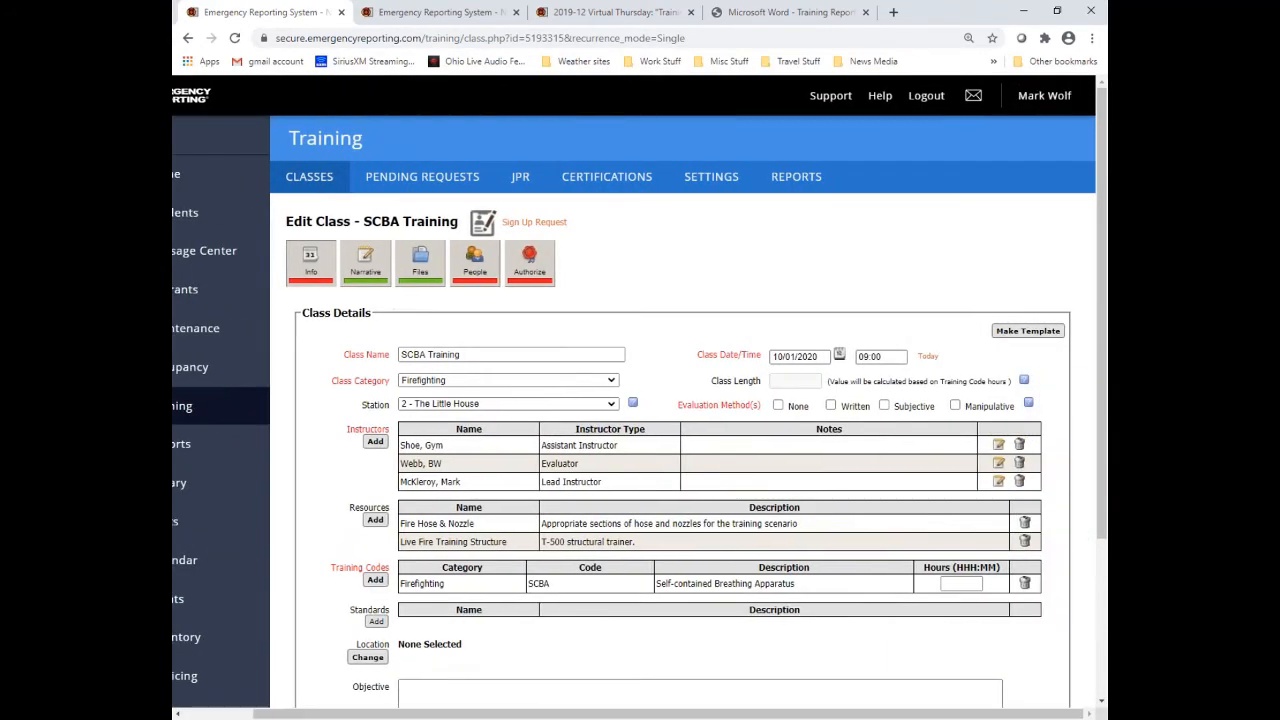
scroll(812, 627, down, 2)
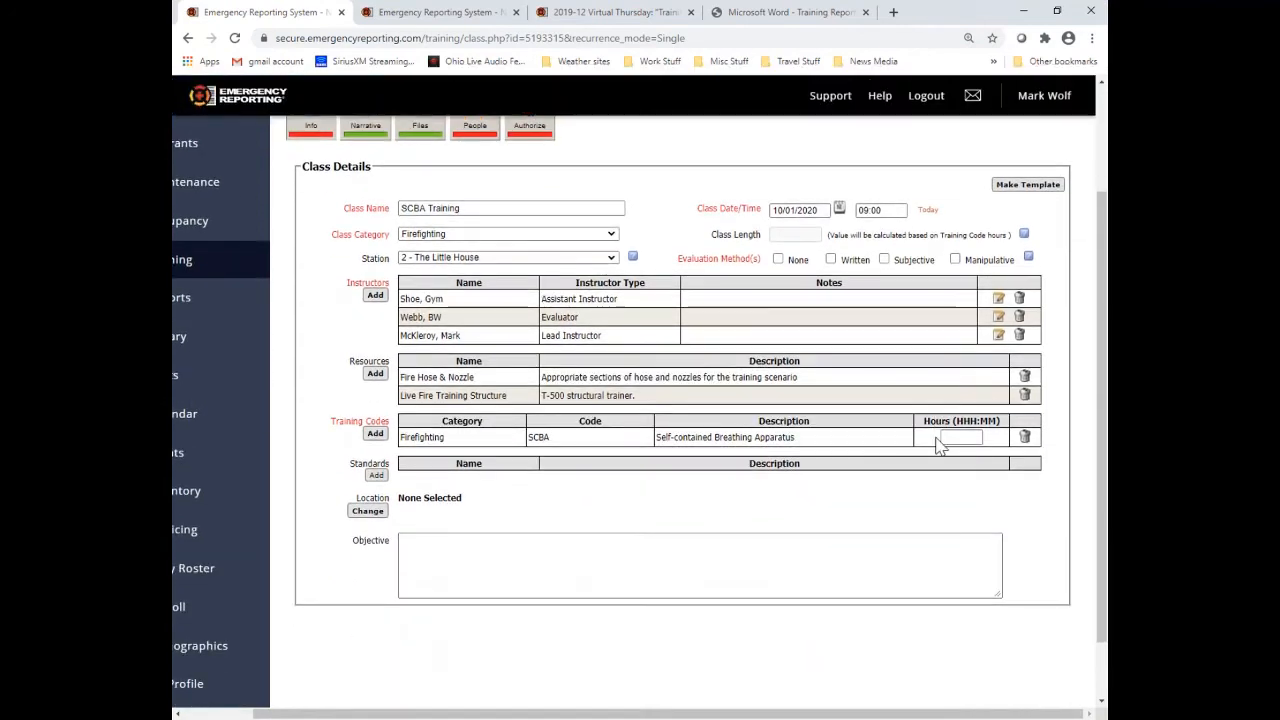
drag(926, 421, 1002, 422)
click(942, 437)
click(855, 513)
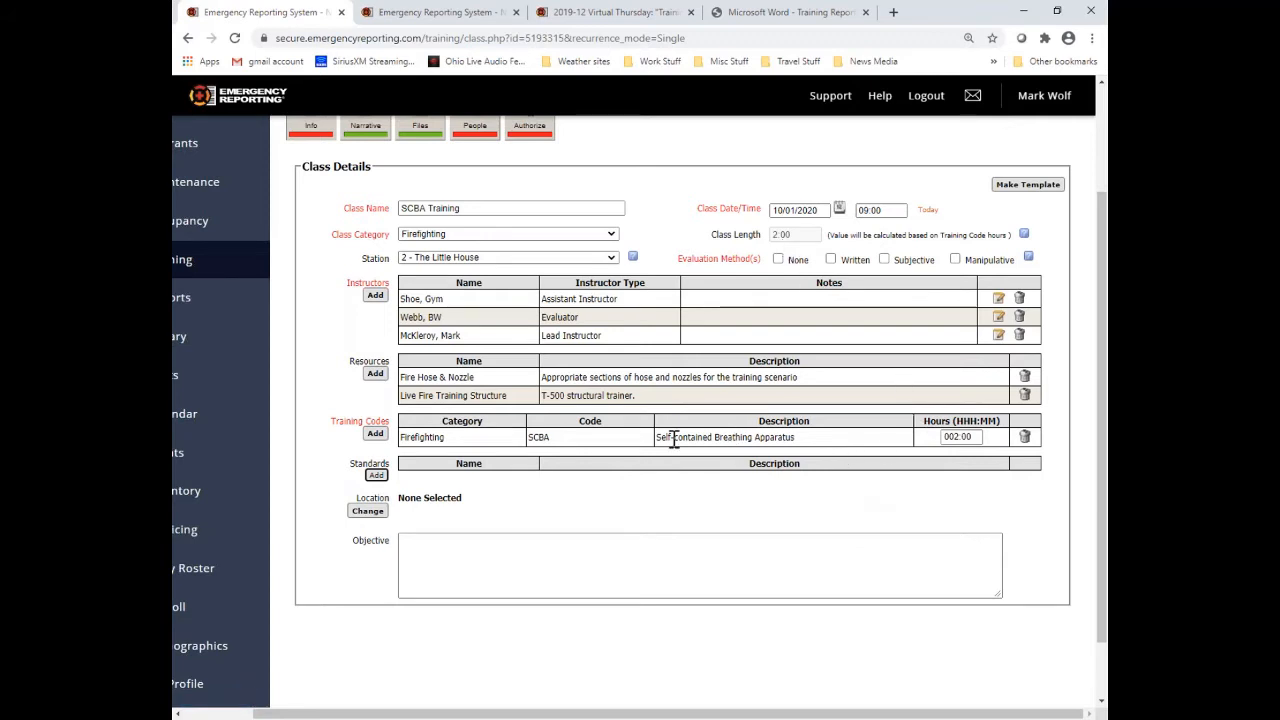
- Add the Firefighter Safety training code NFPA 1500 Safety to the class and set its hours to 001:00
click(379, 438)
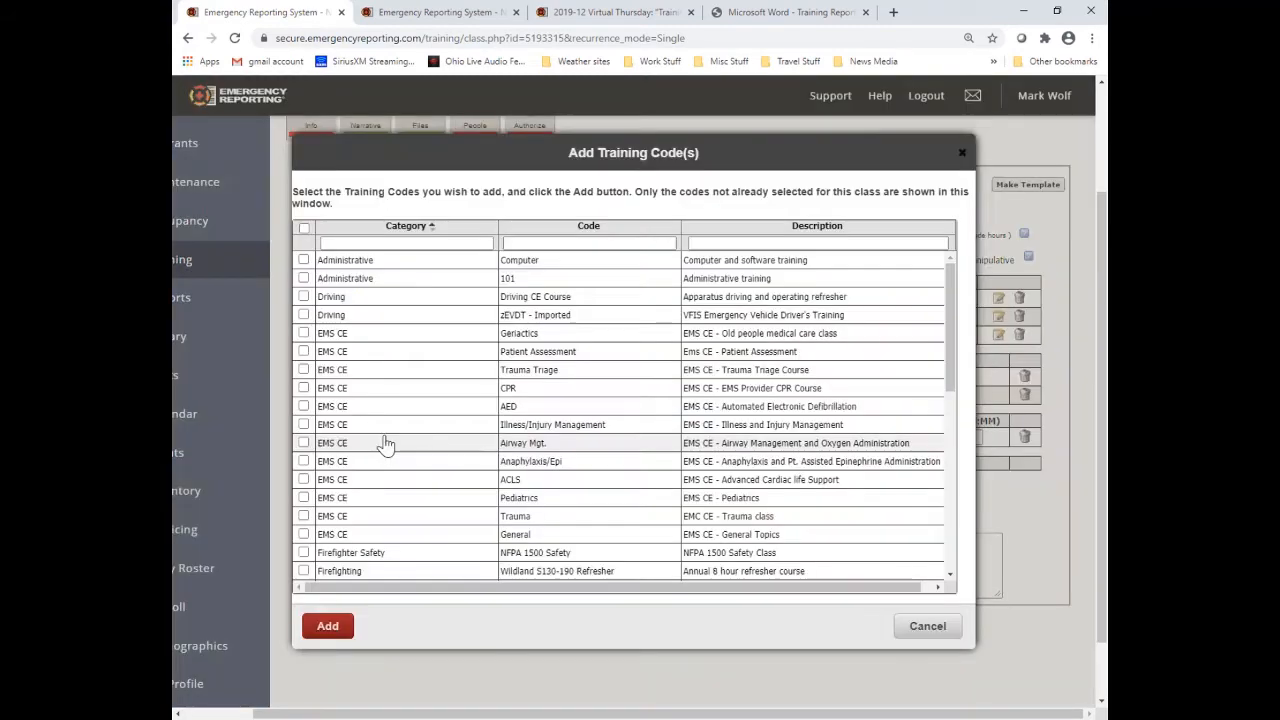
scroll(386, 443, down, 5)
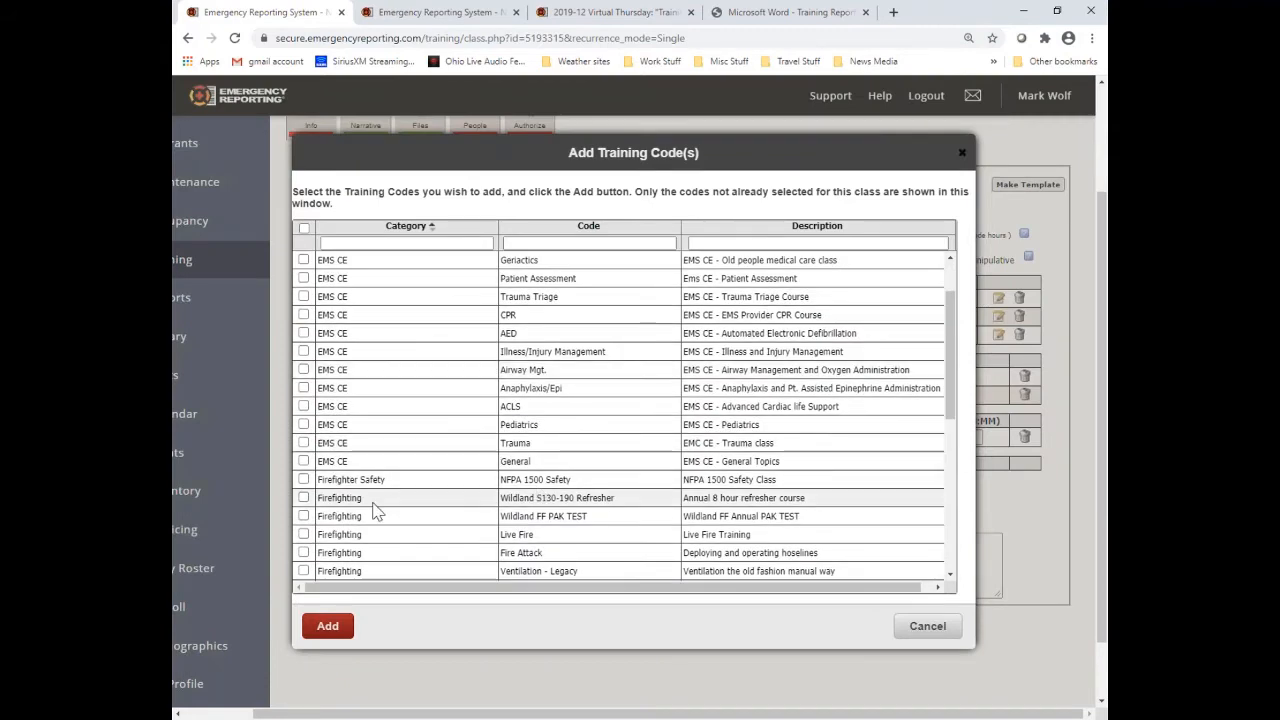
click(303, 479)
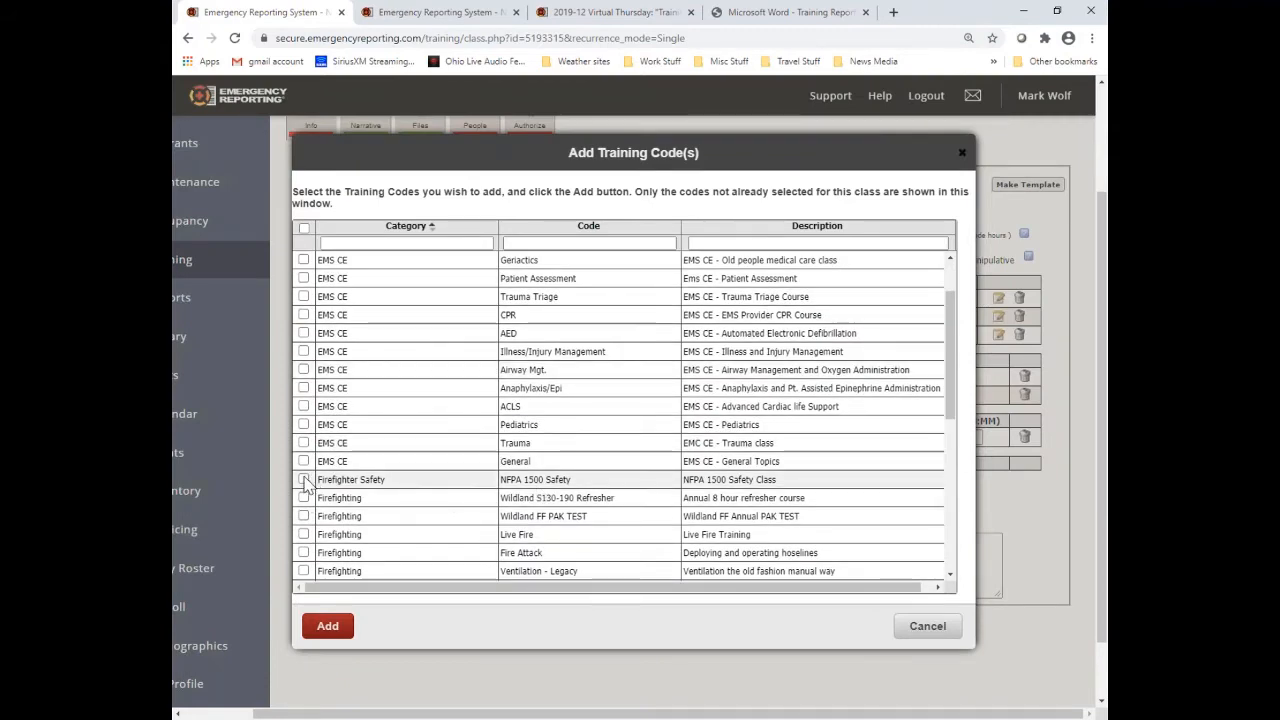
click(328, 630)
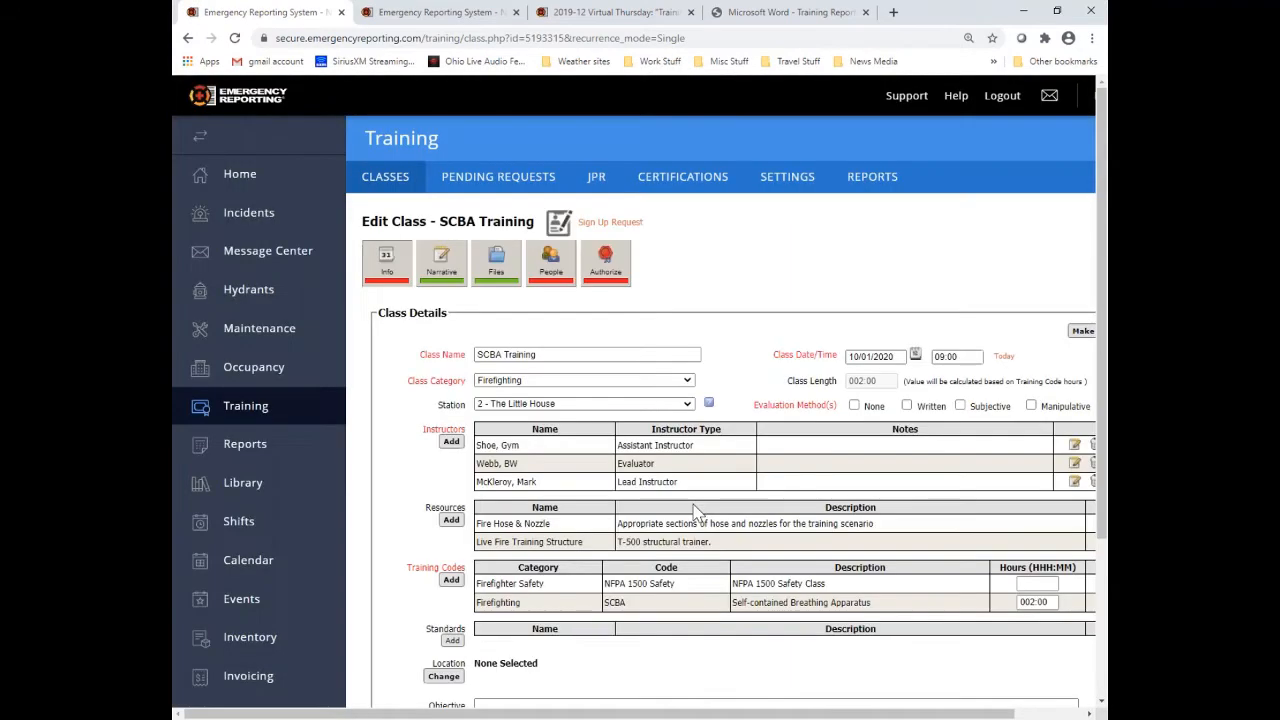
scroll(810, 625, down, 1)
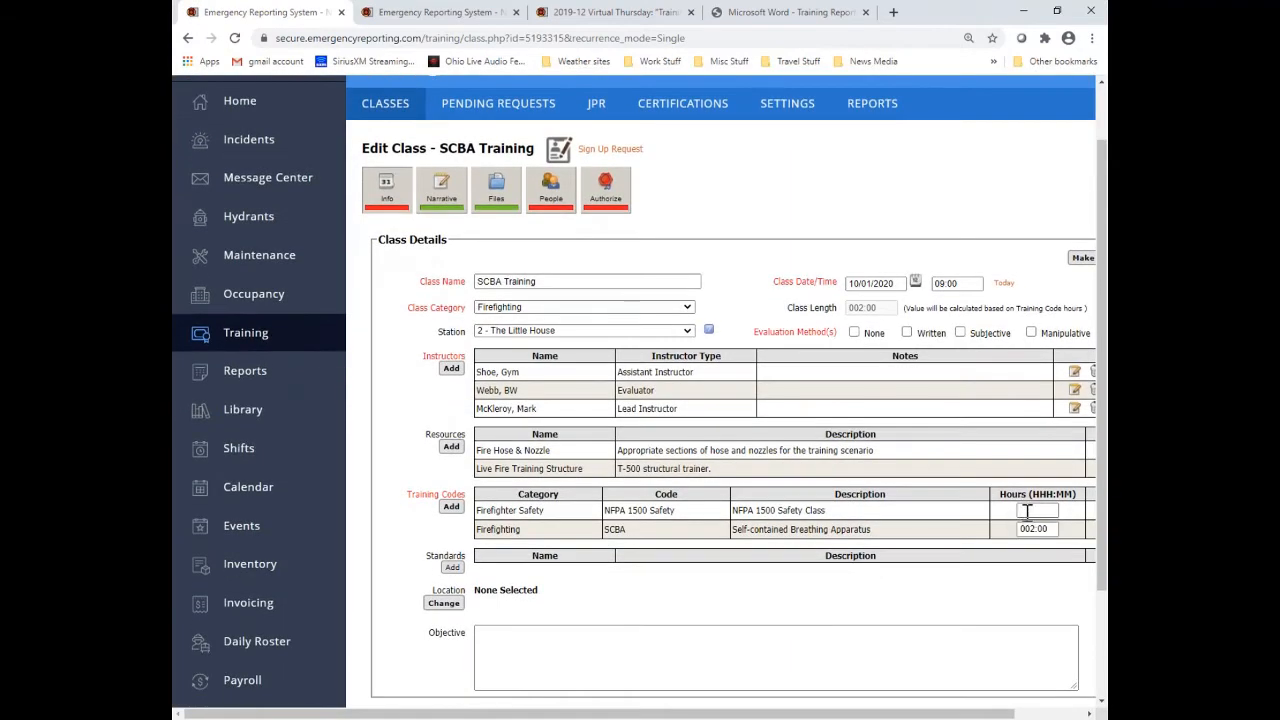
click(1027, 511)
text(001:00)
key(Tab)
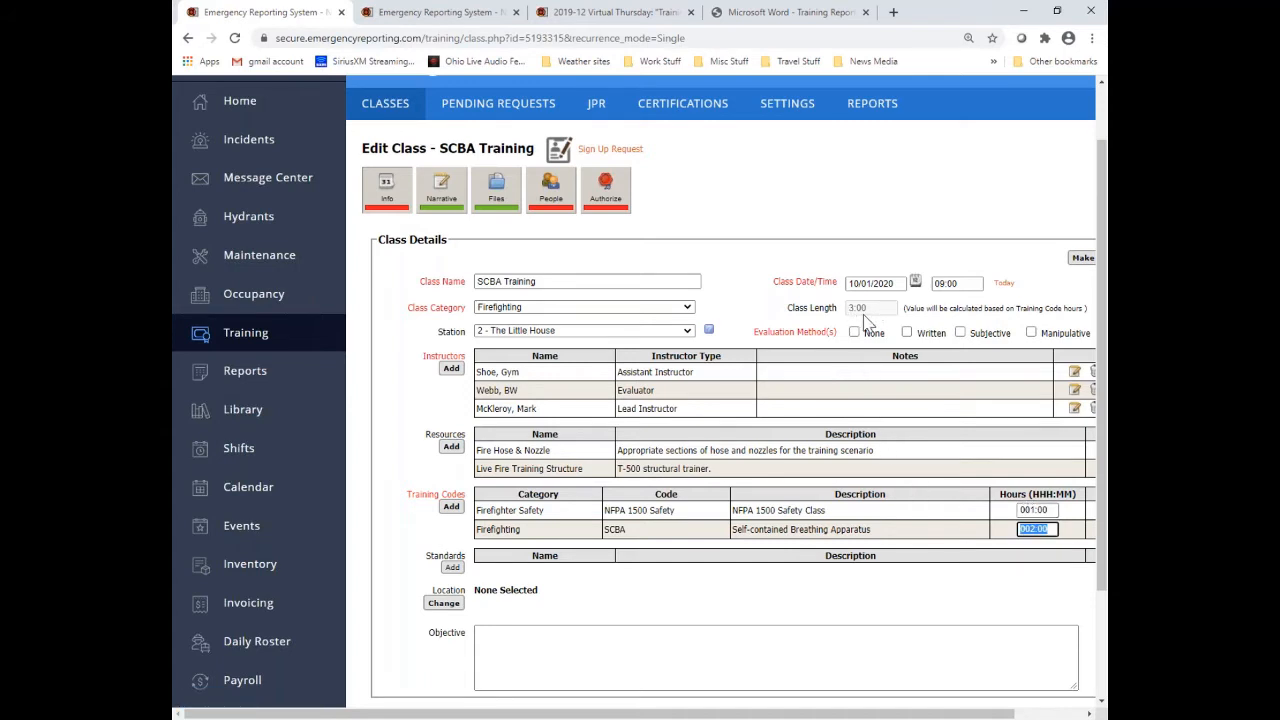
- Add the industry standards ISO - 580.B - Company Training, ISO - 580.F - Haz-Mat Training and NFPA 1021 to the class
click(458, 571)
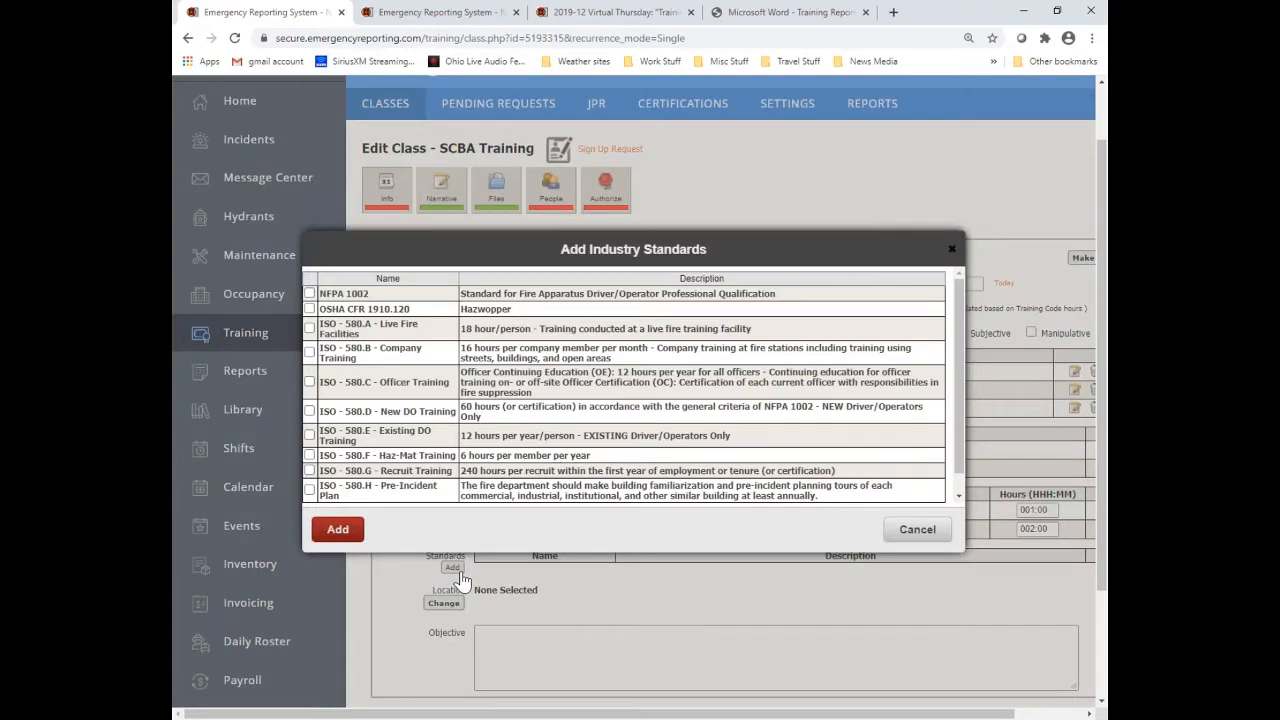
click(309, 352)
scroll(325, 458, down, 1)
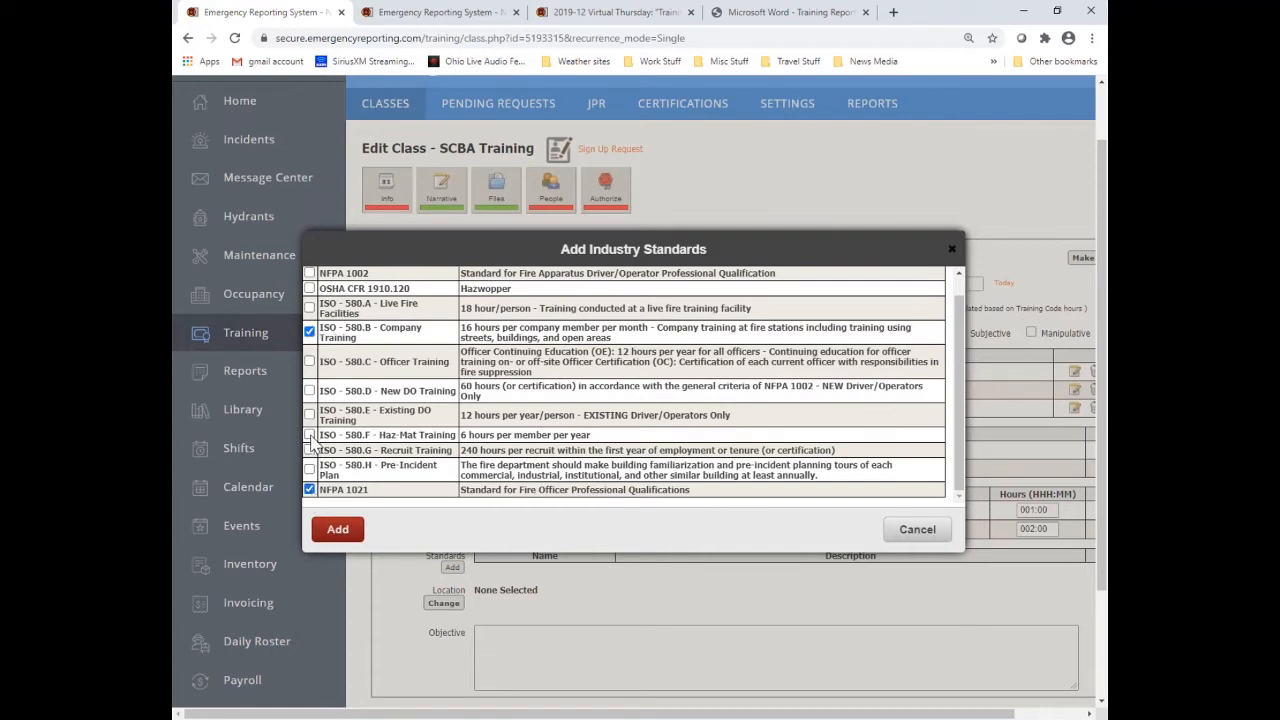
click(336, 527)
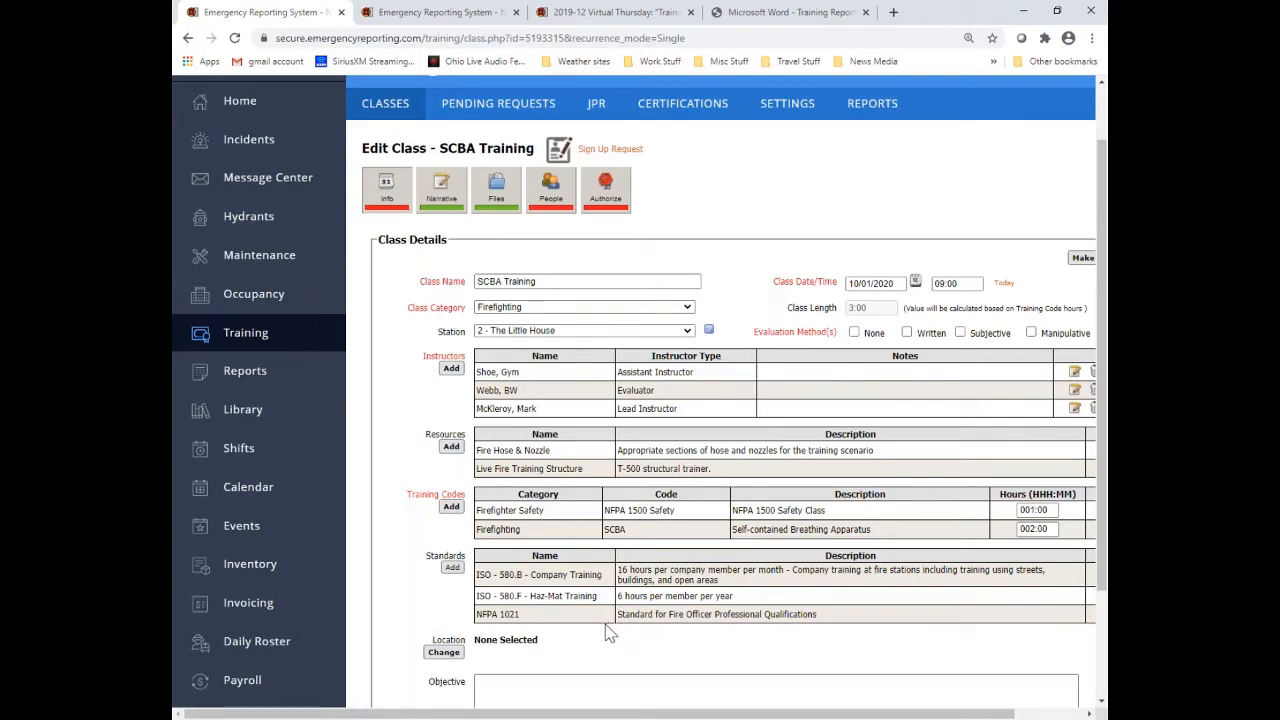
- Set the class's location to the existing Station 1 - Drill Tower at Station 1
scroll(606, 680, down, 2)
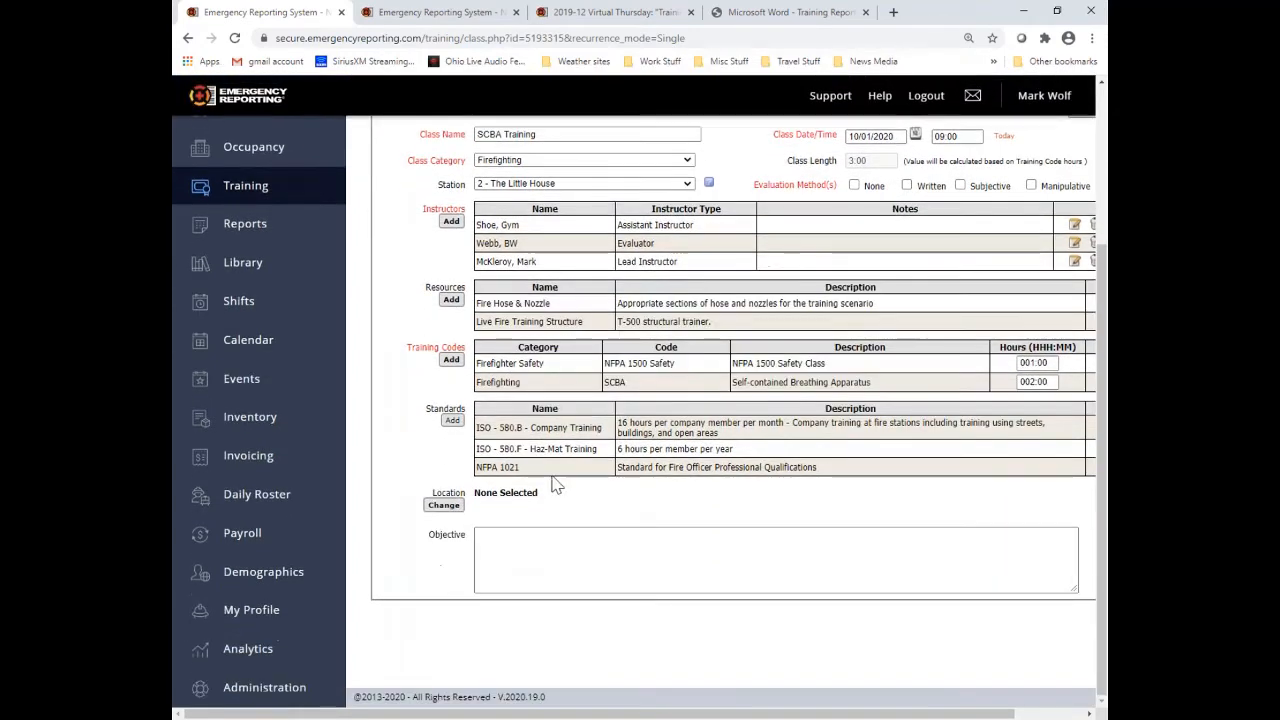
click(459, 508)
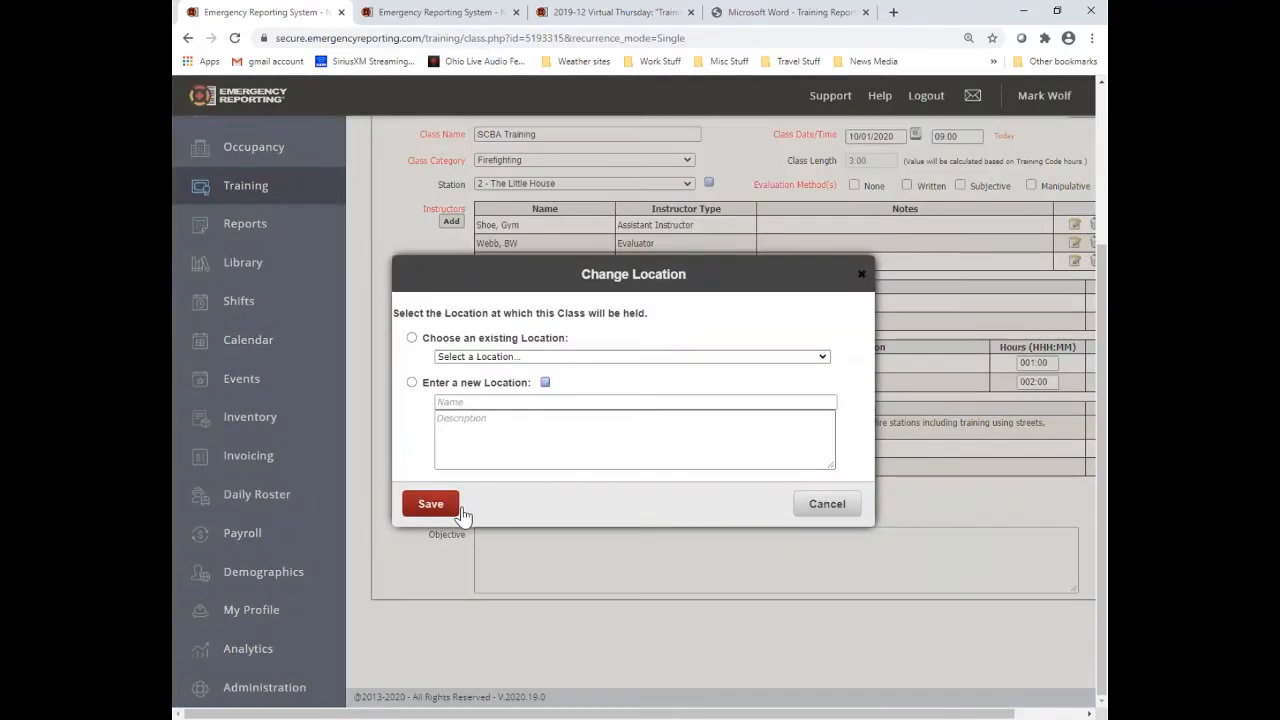
click(414, 340)
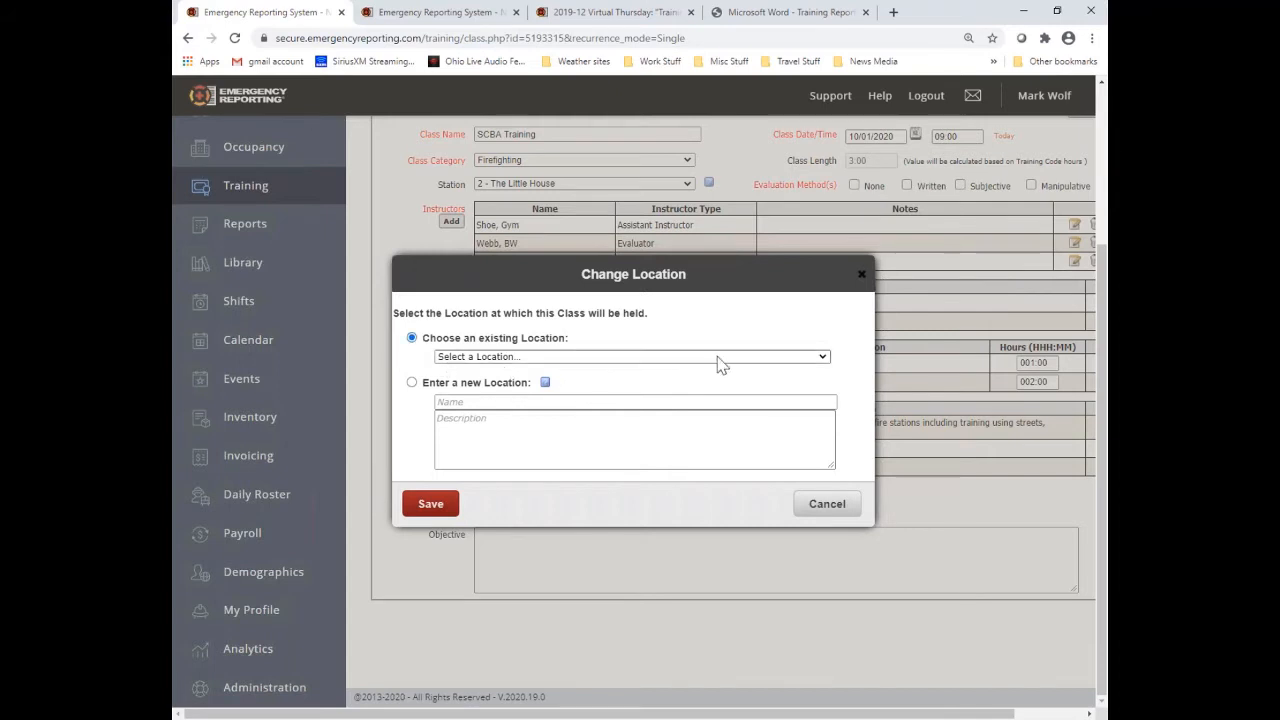
click(822, 358)
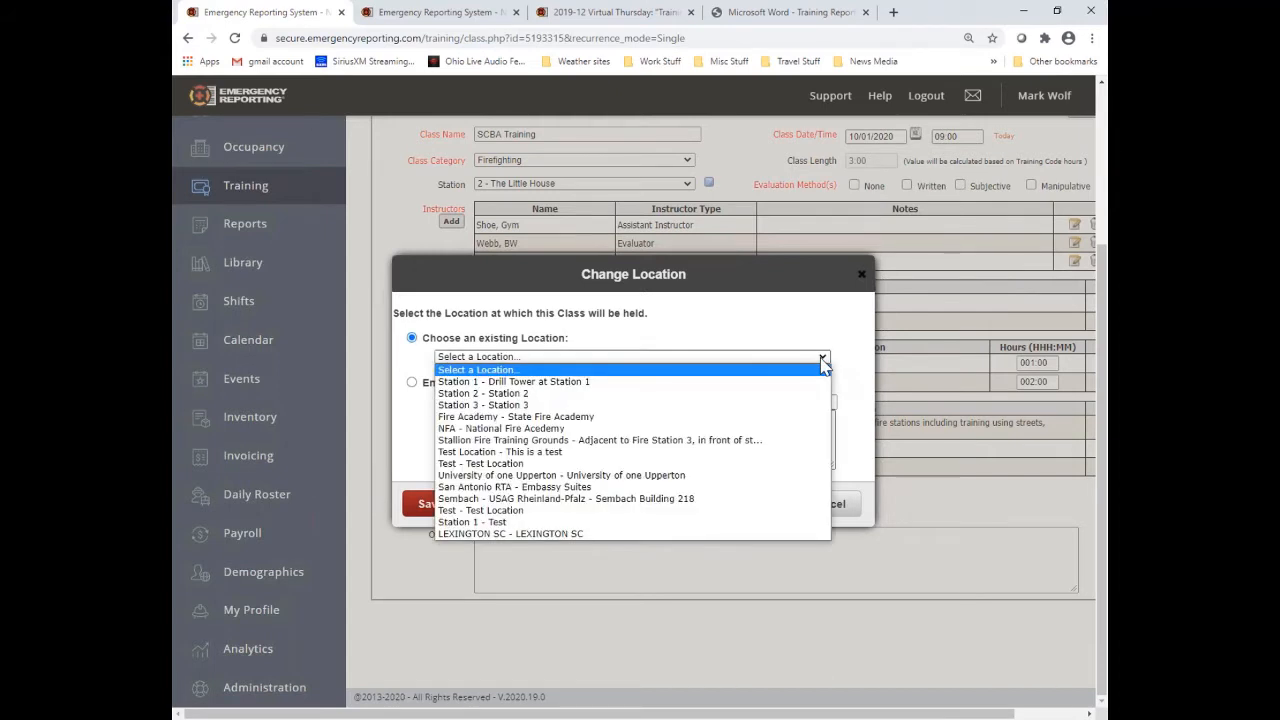
click(507, 487)
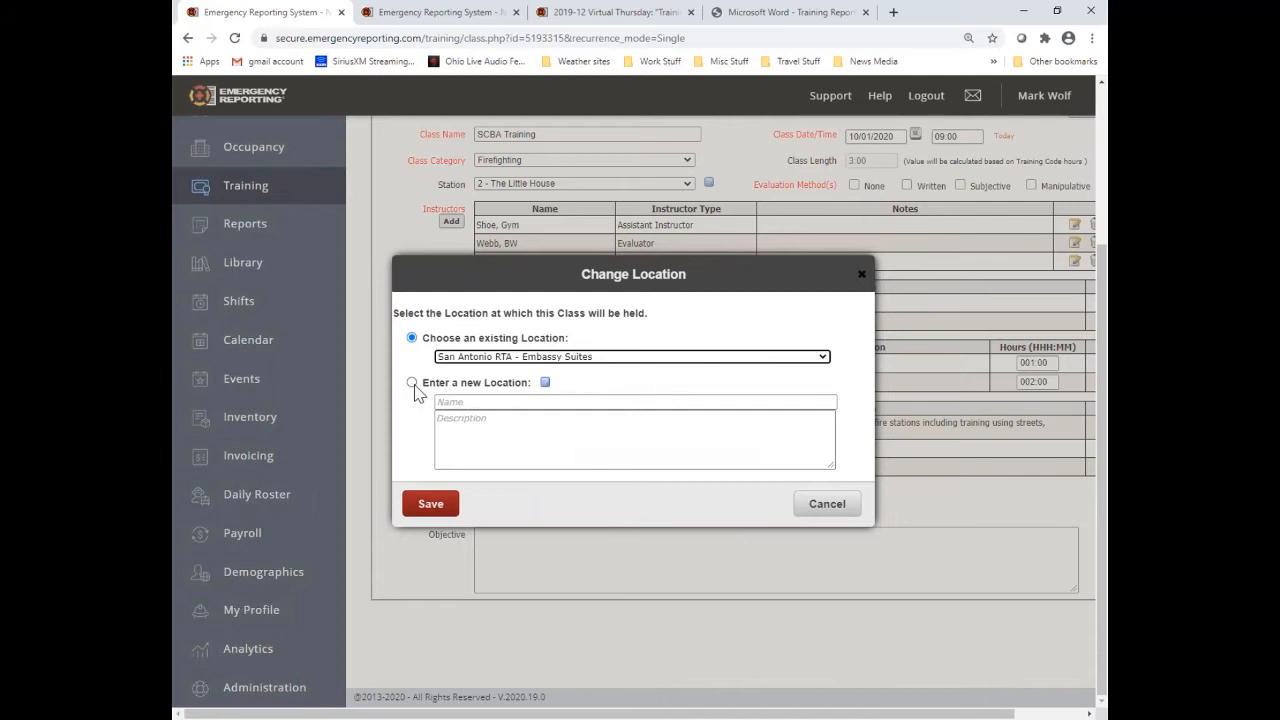
click(823, 357)
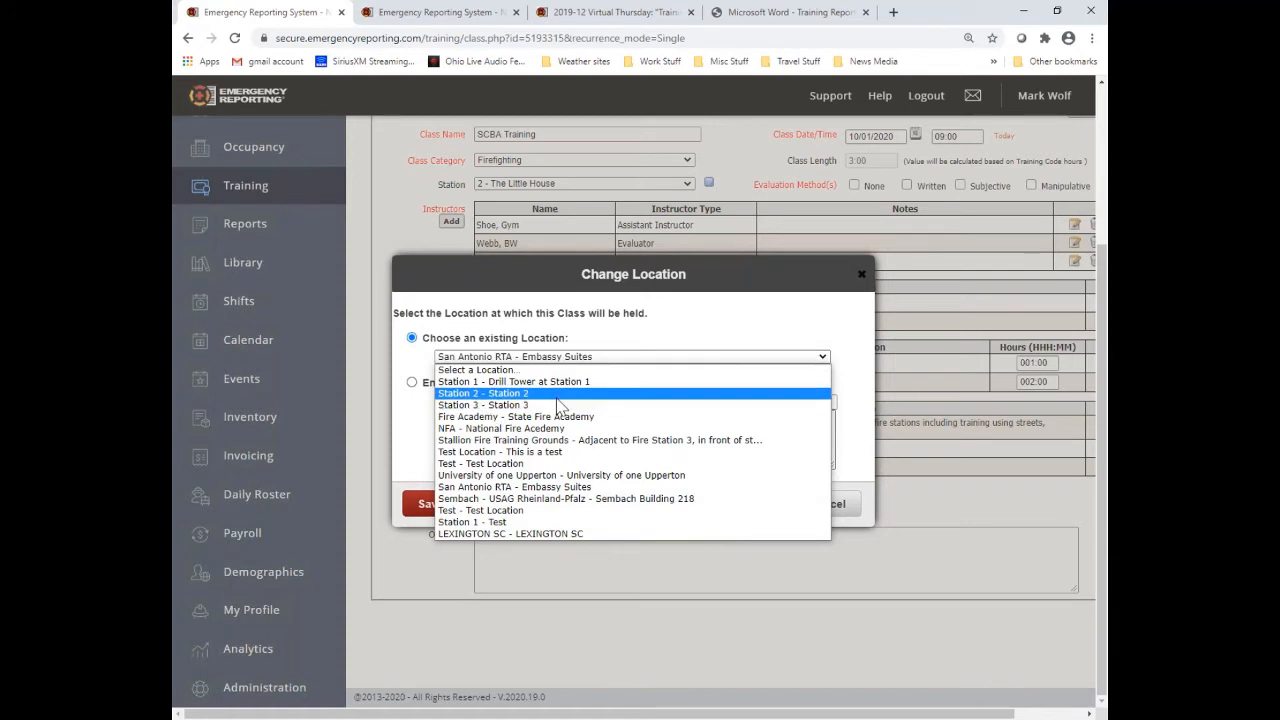
click(606, 382)
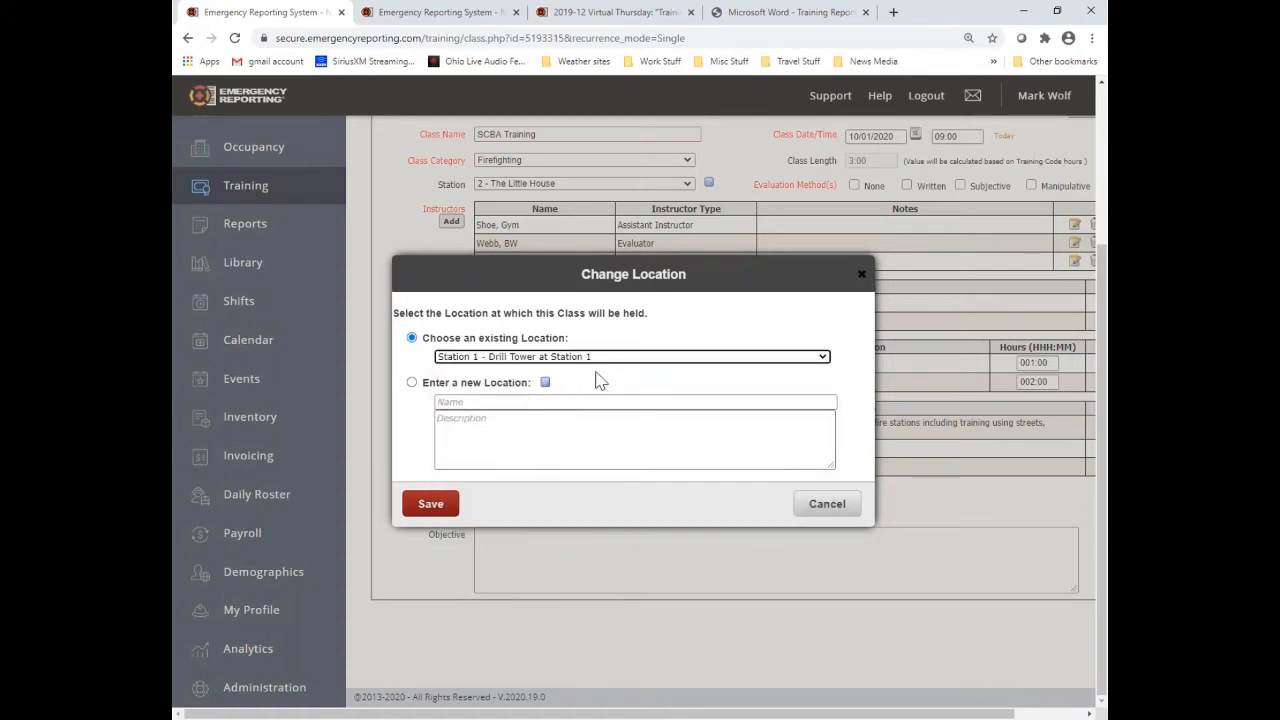
click(431, 504)
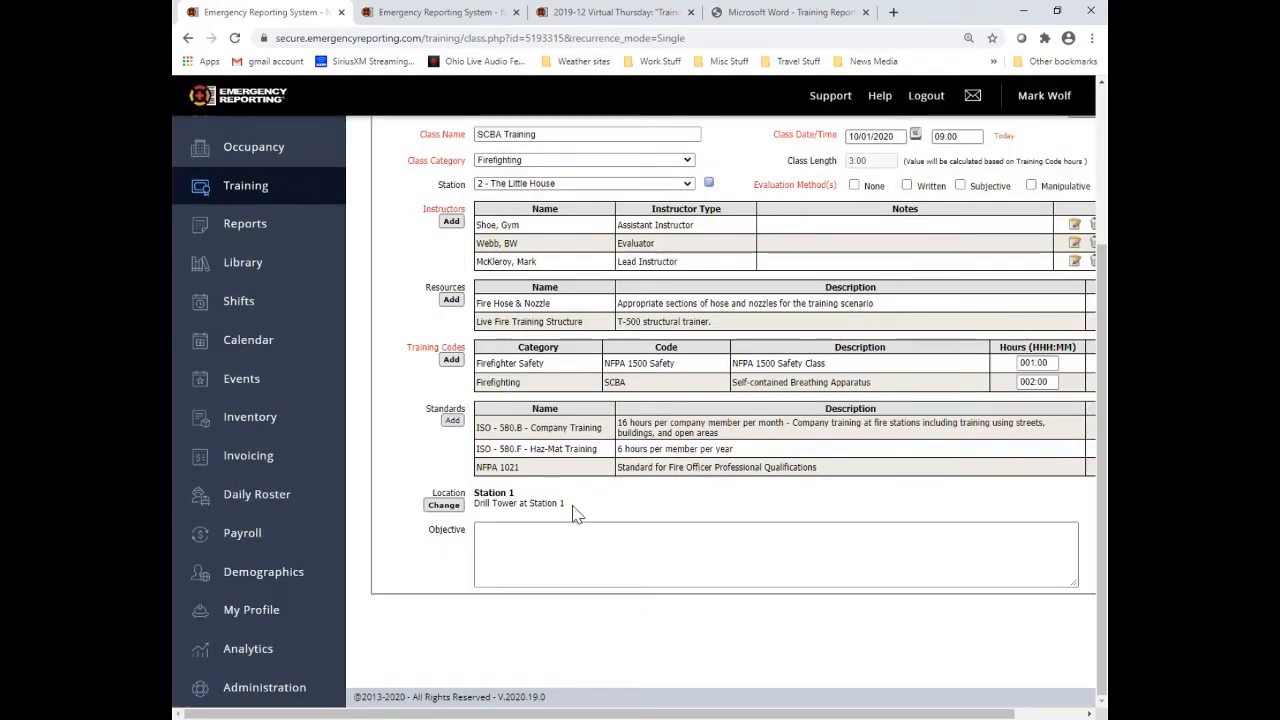
- Enter "See lesson plan" as the objective of the SCBA Training class
click(487, 531)
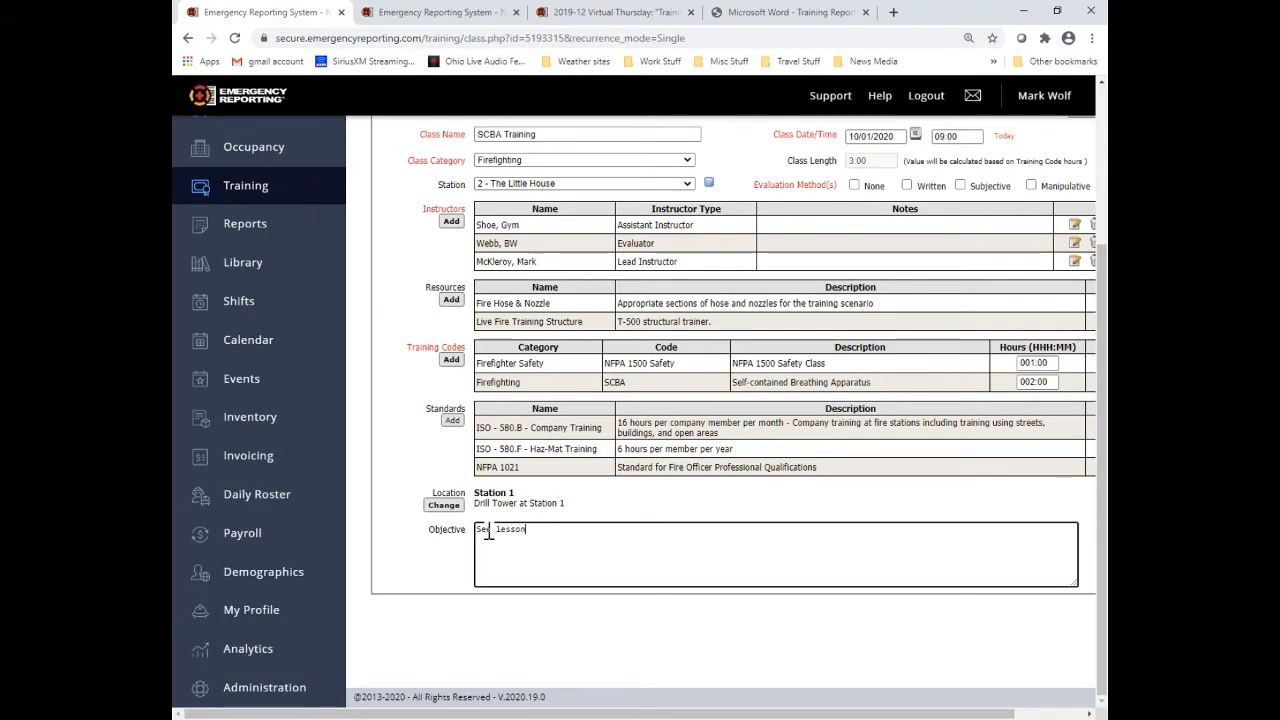
text(See lesson plan)
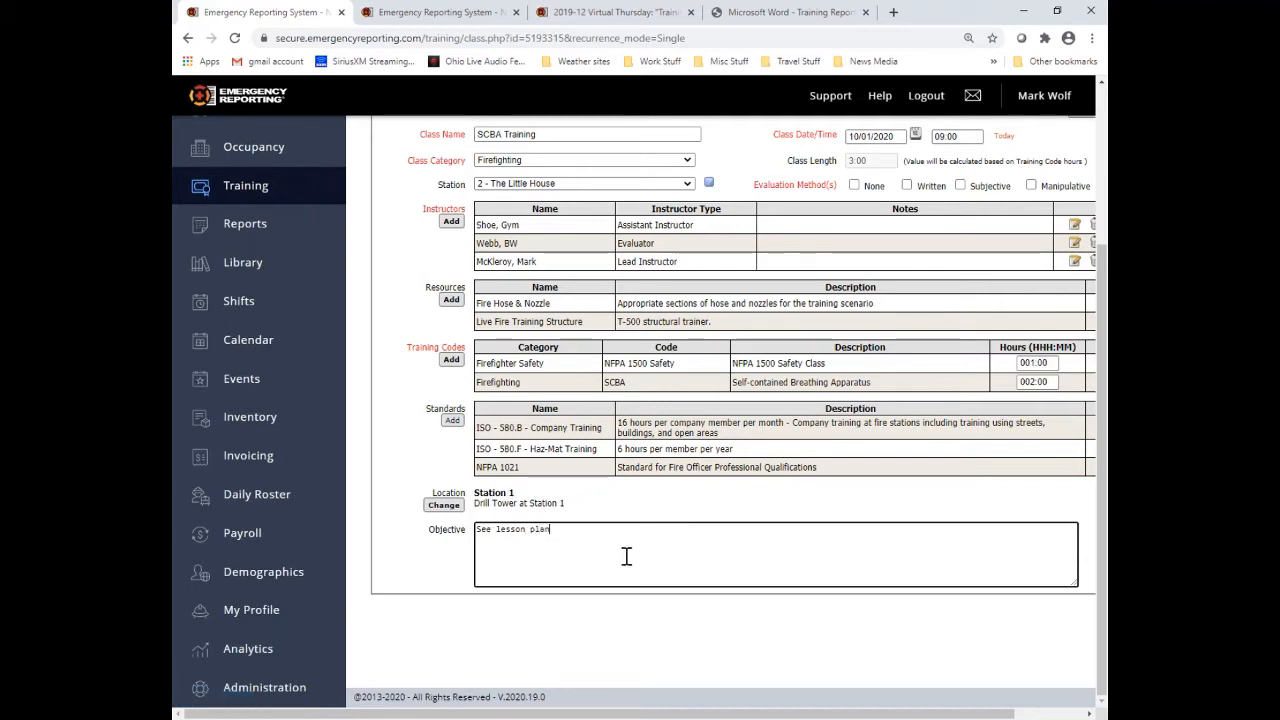
- Set the class's evaluation methods to Written and Manipulative
scroll(563, 540, up, 3)
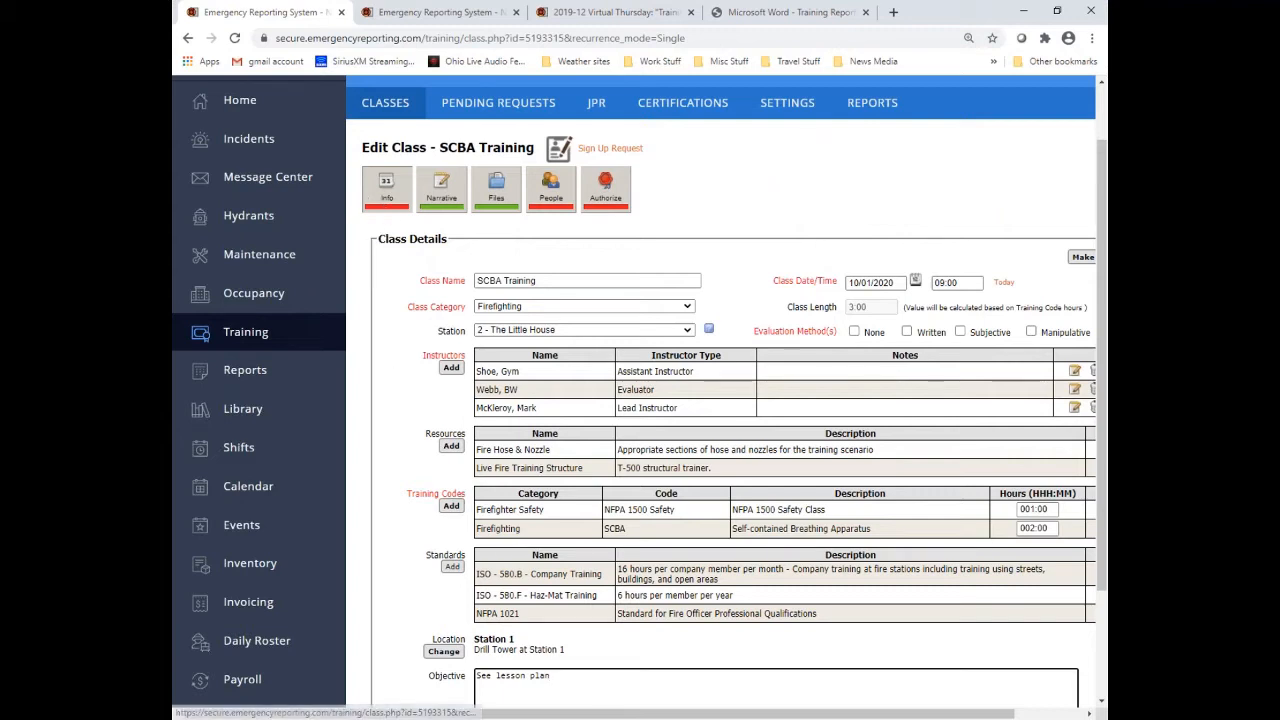
drag(446, 714, 517, 714)
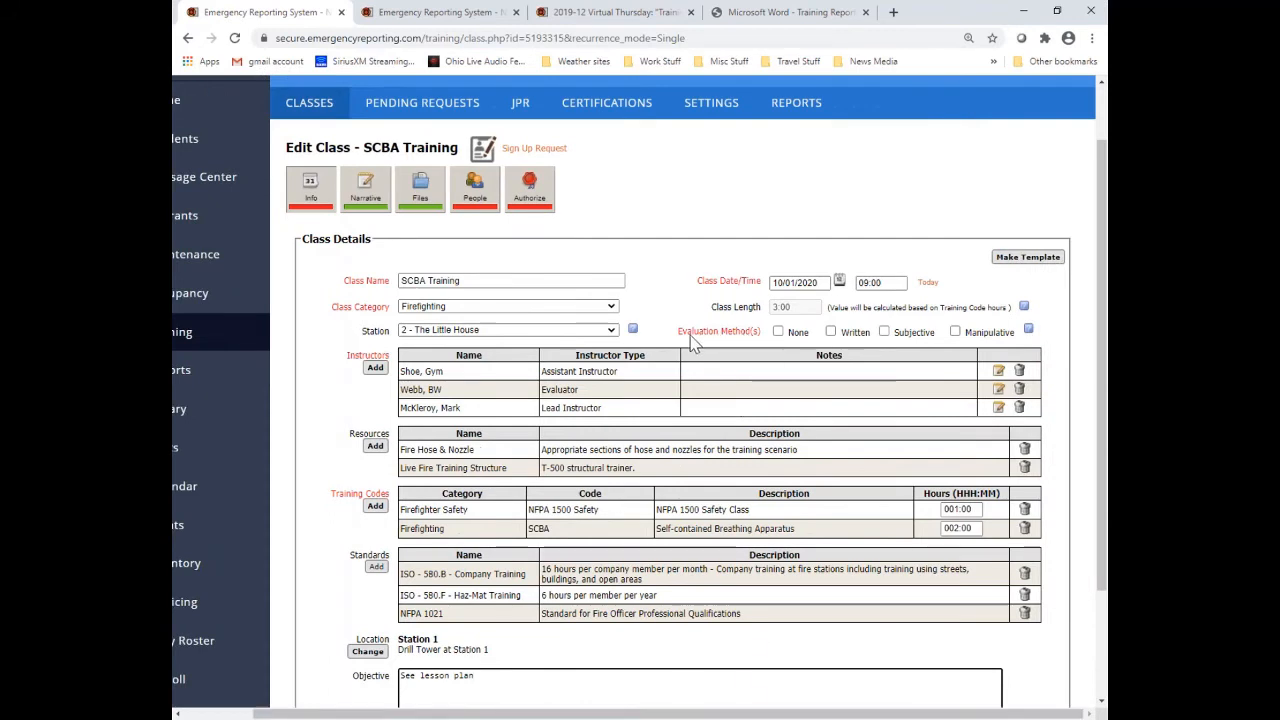
drag(678, 336, 768, 343)
click(768, 343)
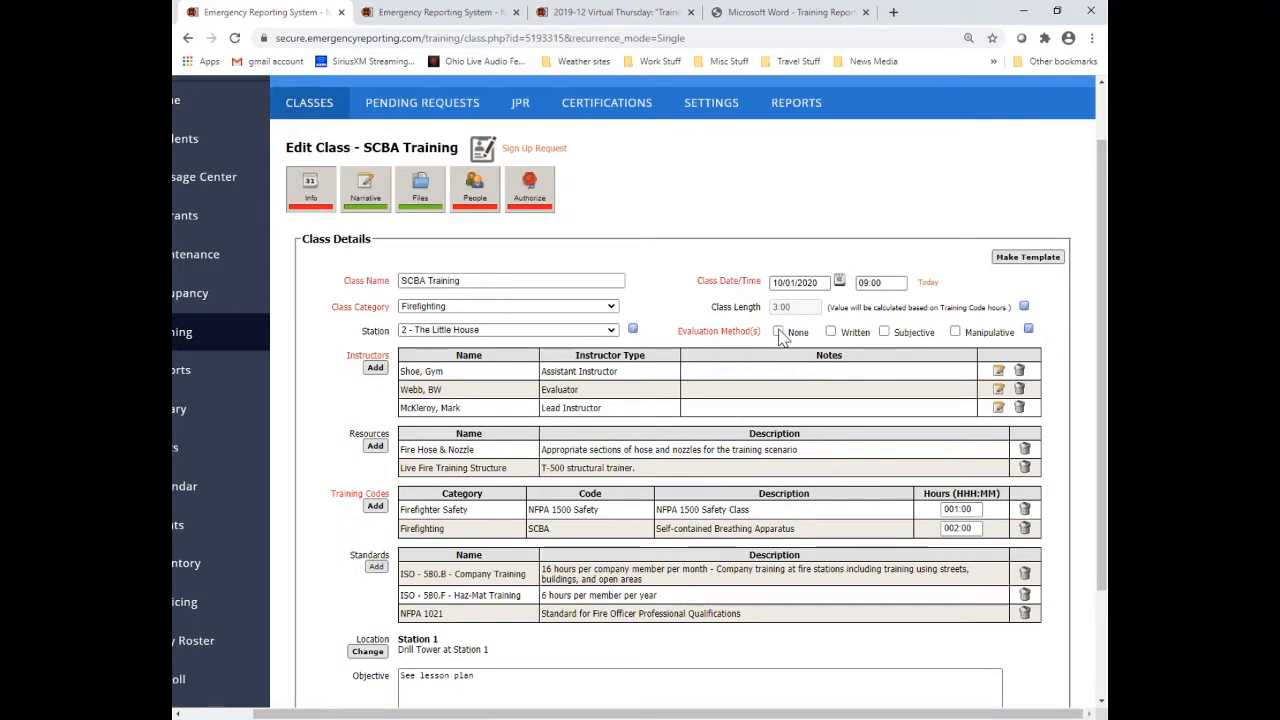
click(779, 332)
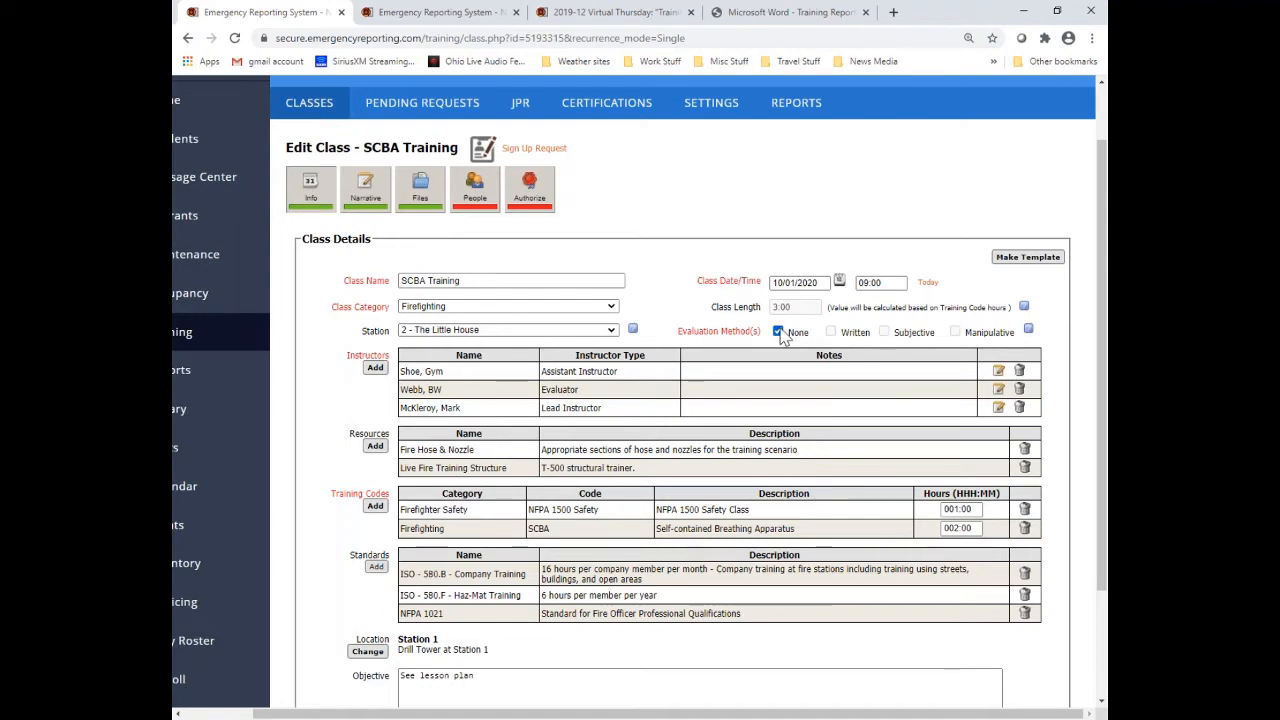
click(779, 332)
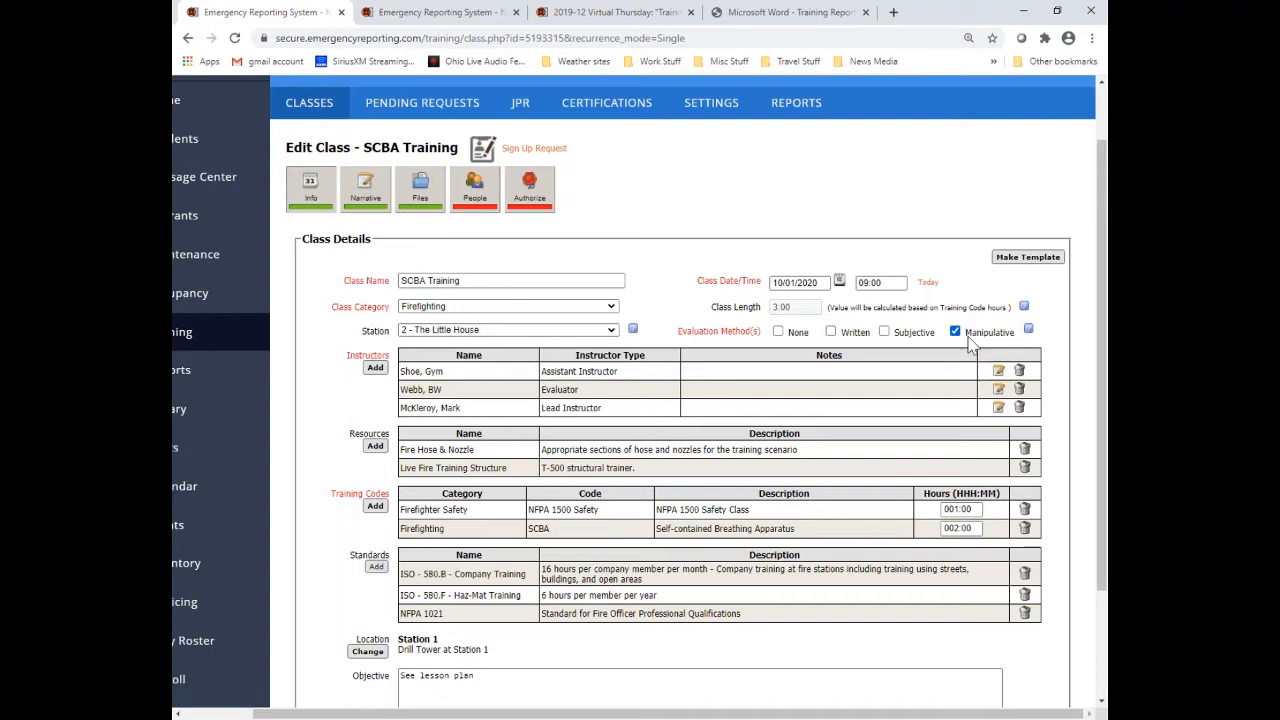
click(898, 336)
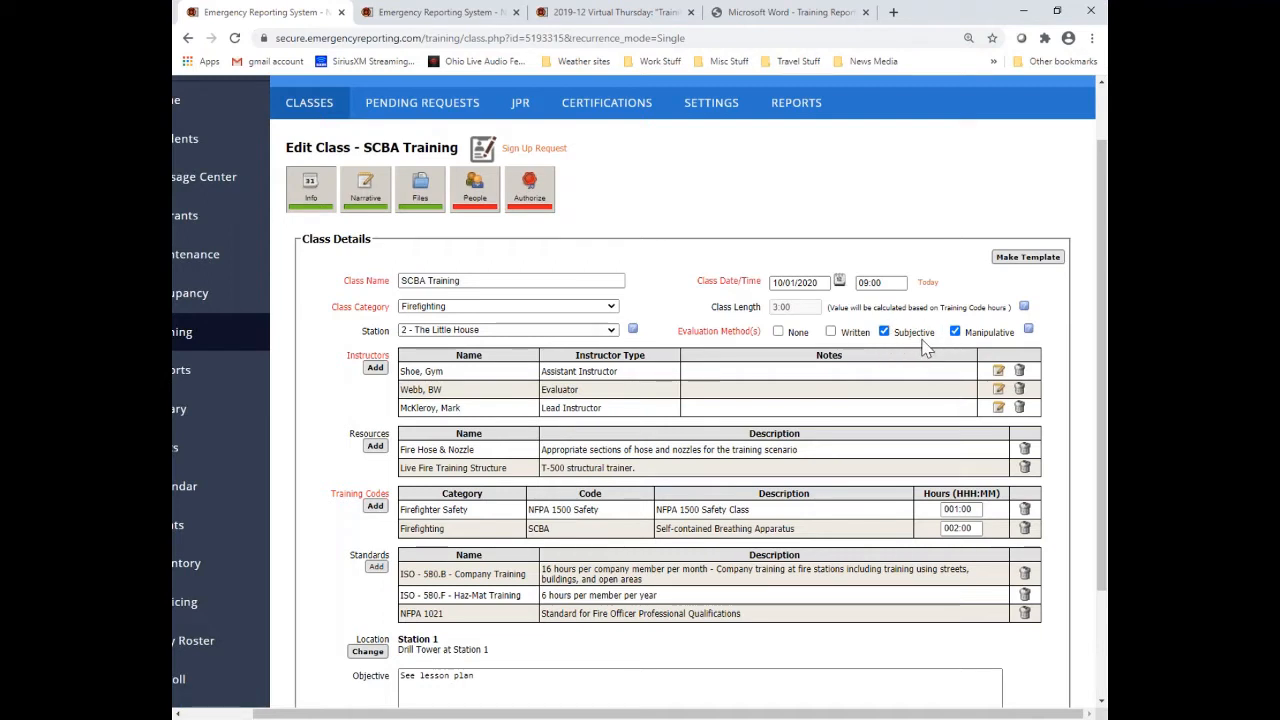
click(887, 337)
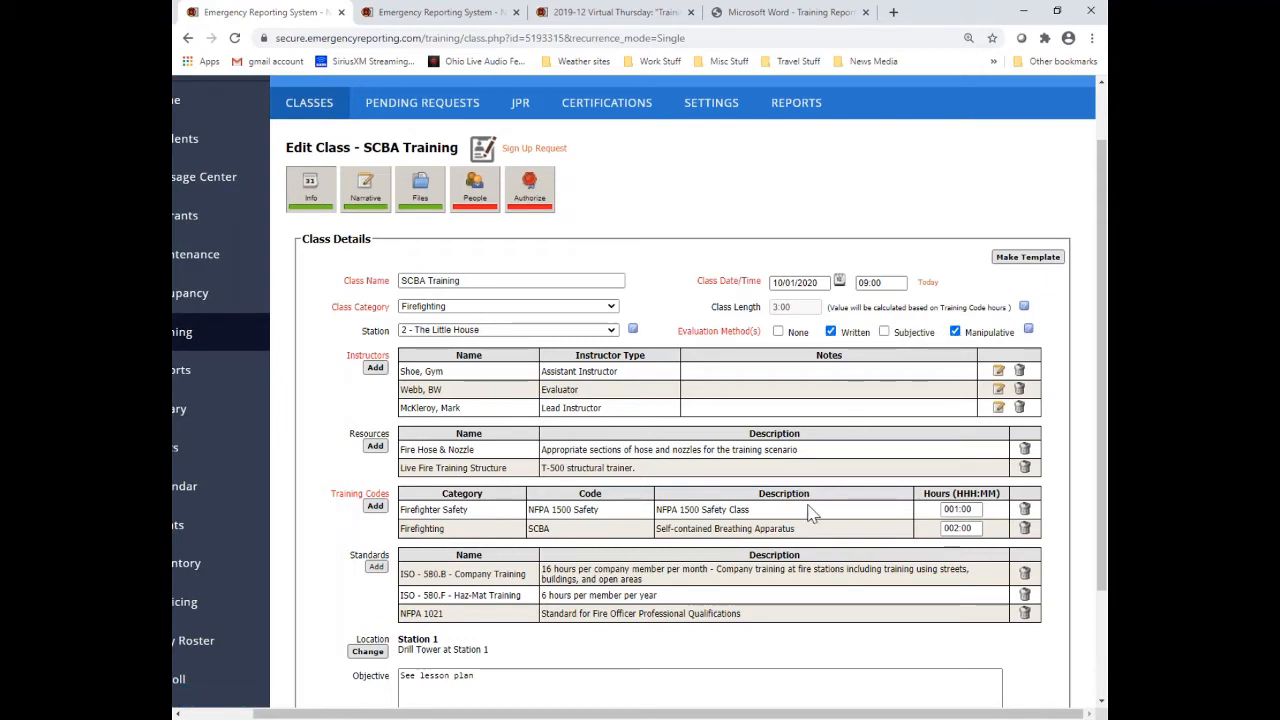
- Enter the class narrative "This is optional and type it in."
click(378, 208)
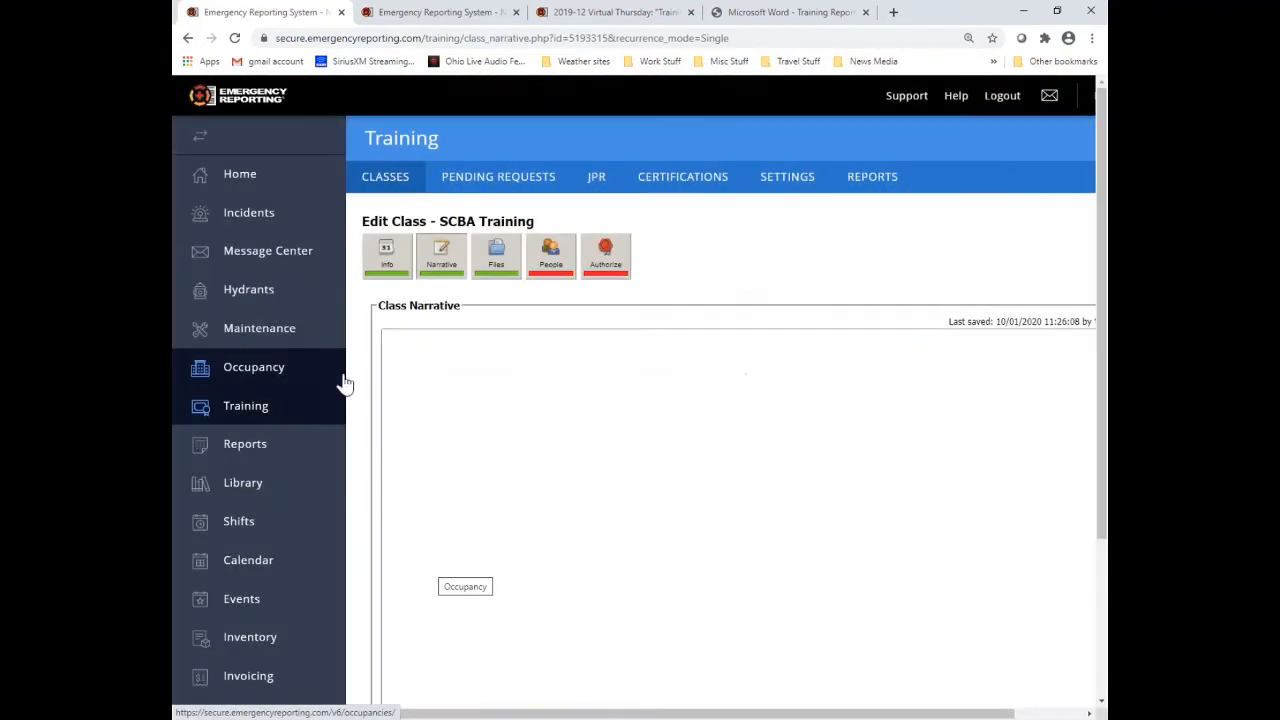
click(411, 347)
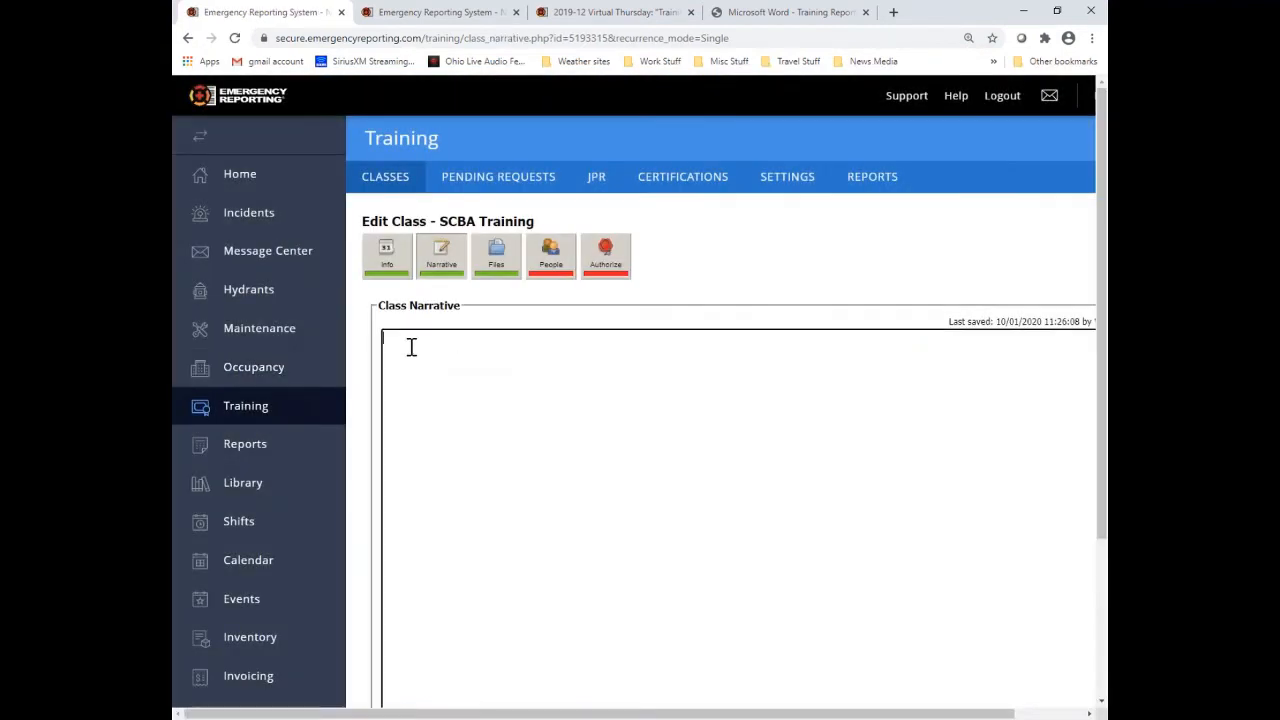
text(This is optional and type it in.)
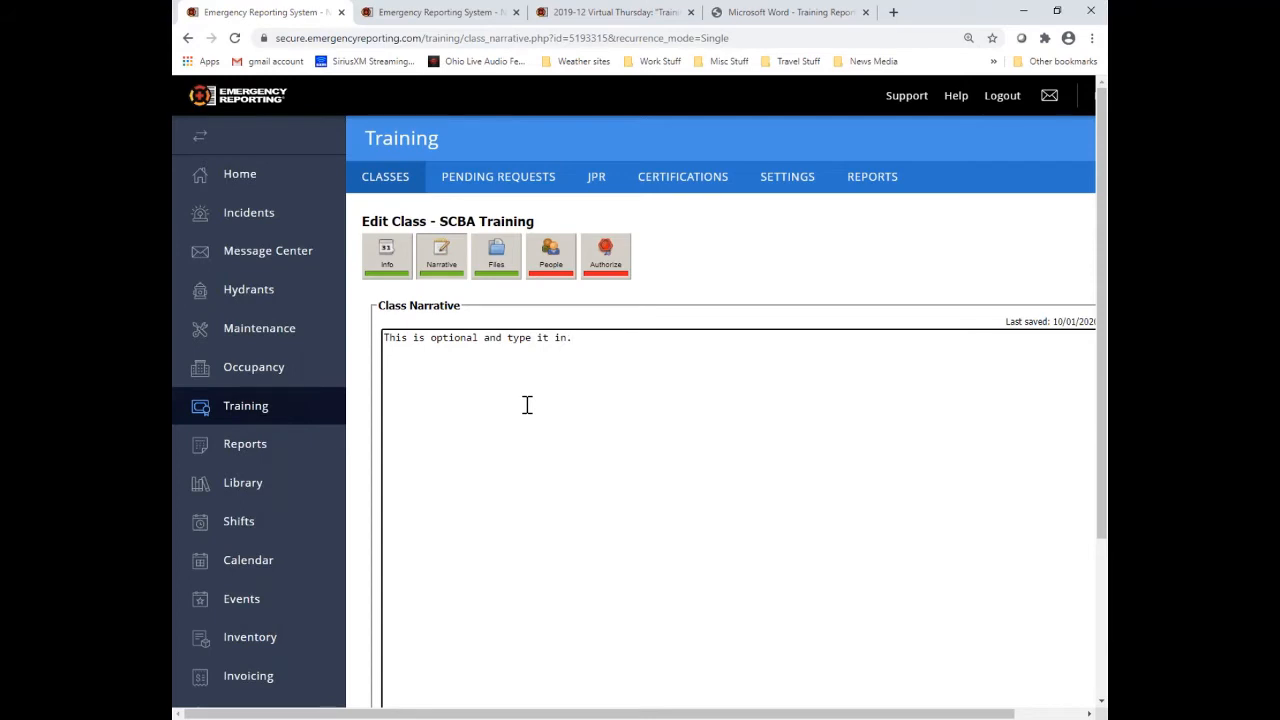
scroll(527, 404, down, 3)
scroll(527, 404, up, 3)
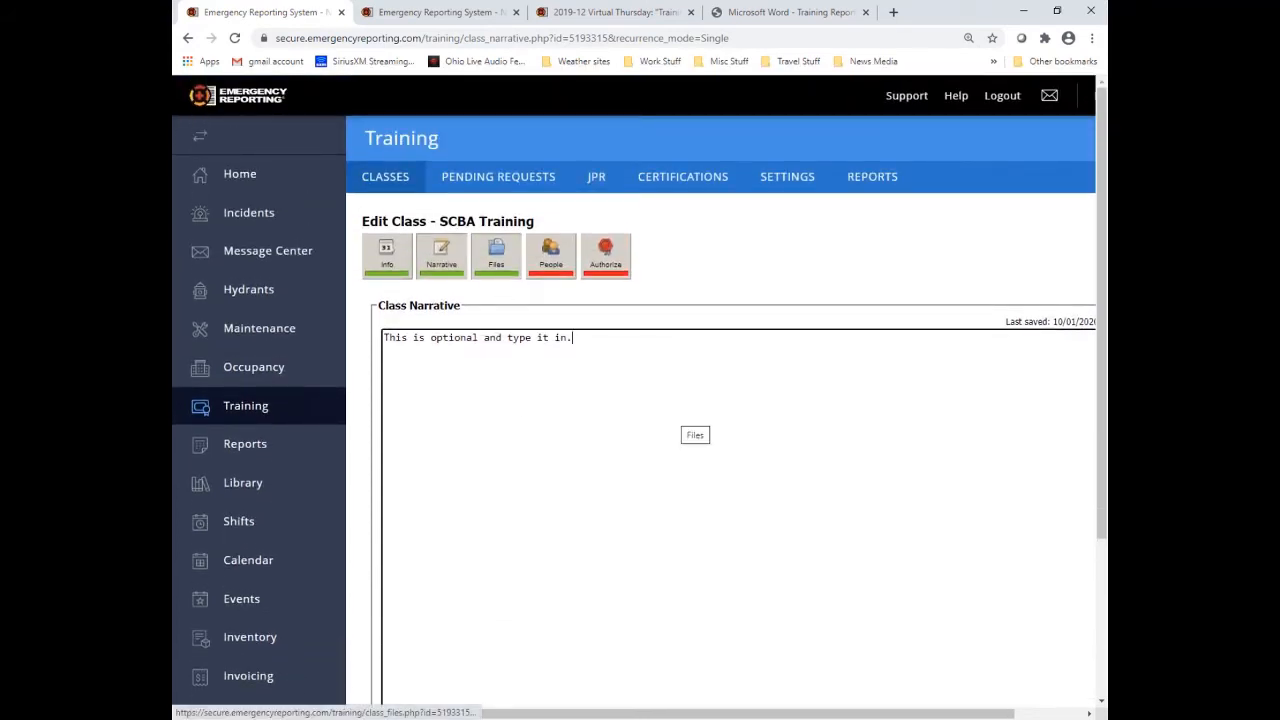
- Upload the SCBA Drill Word document from the Demo Documents folder to the class files
click(496, 255)
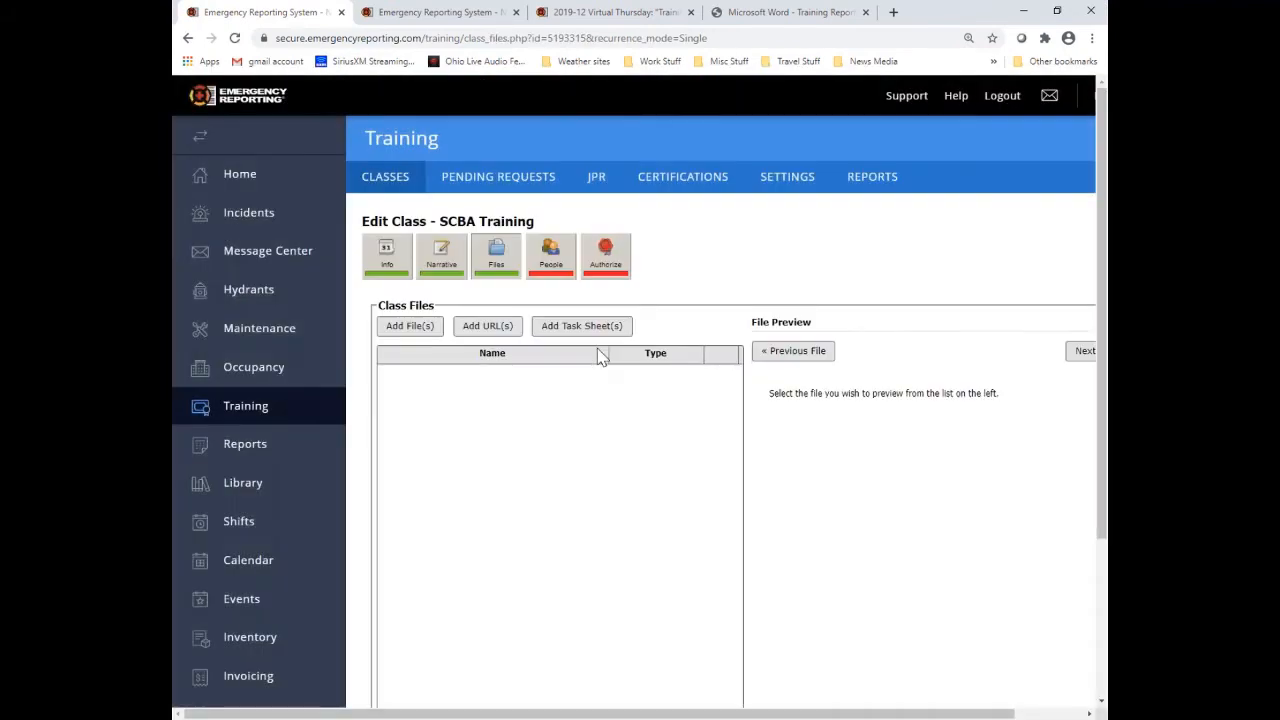
click(439, 330)
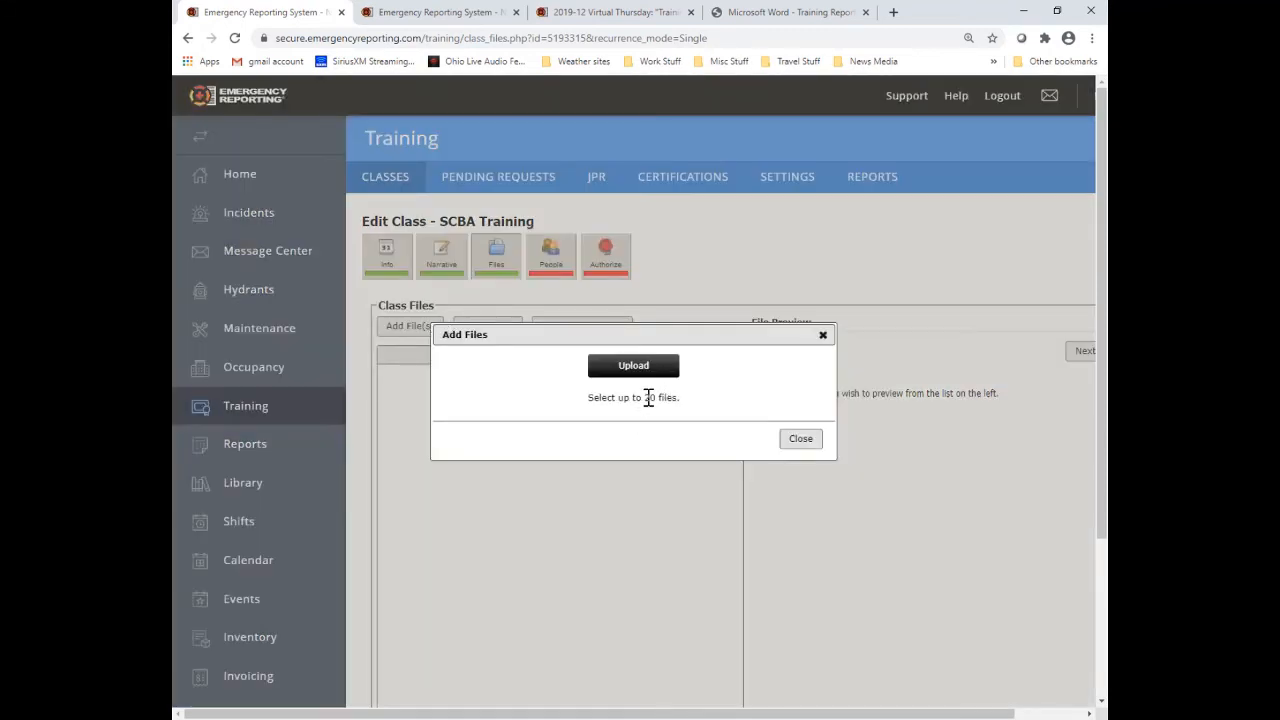
drag(648, 398, 691, 400)
click(668, 380)
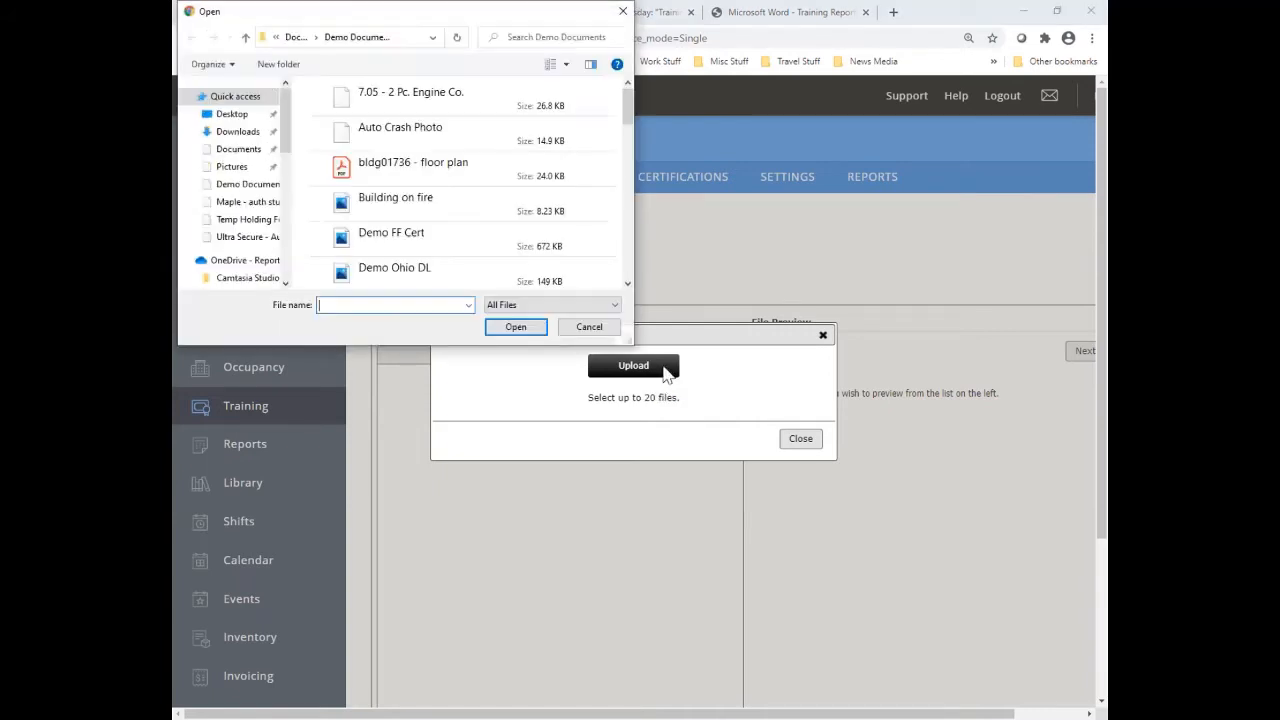
scroll(428, 210, down, 5)
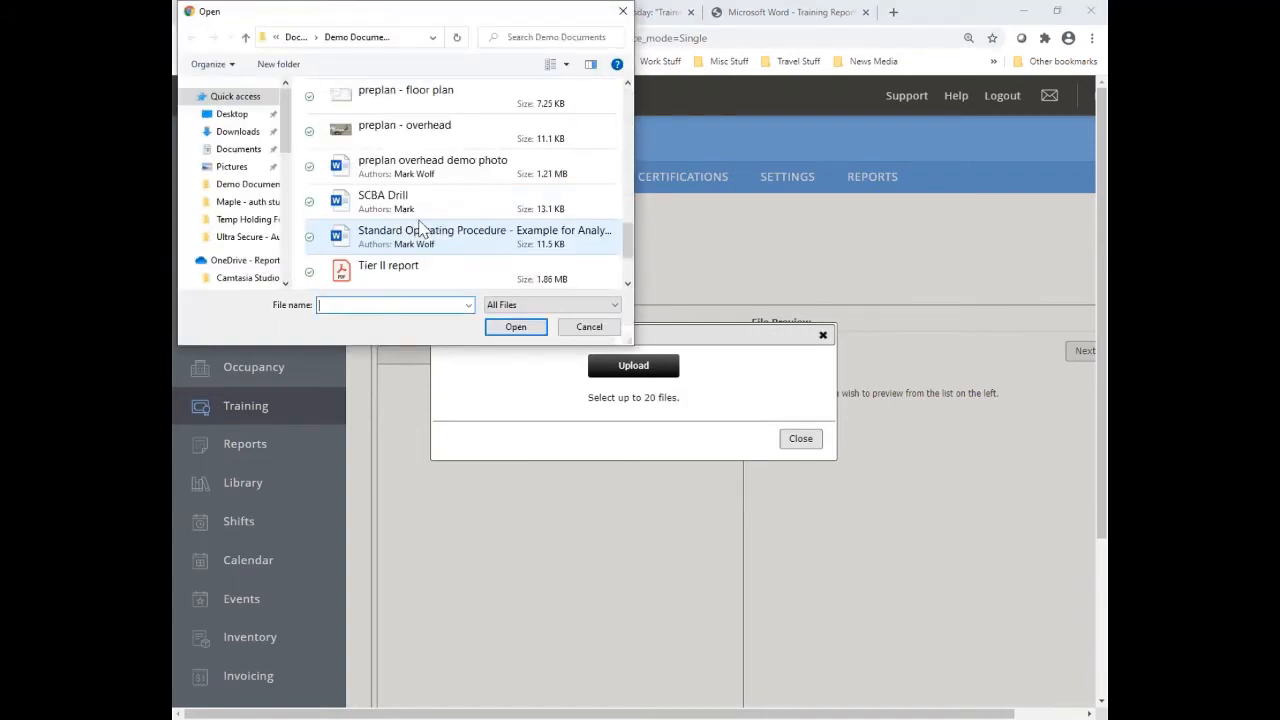
scroll(422, 224, up, 2)
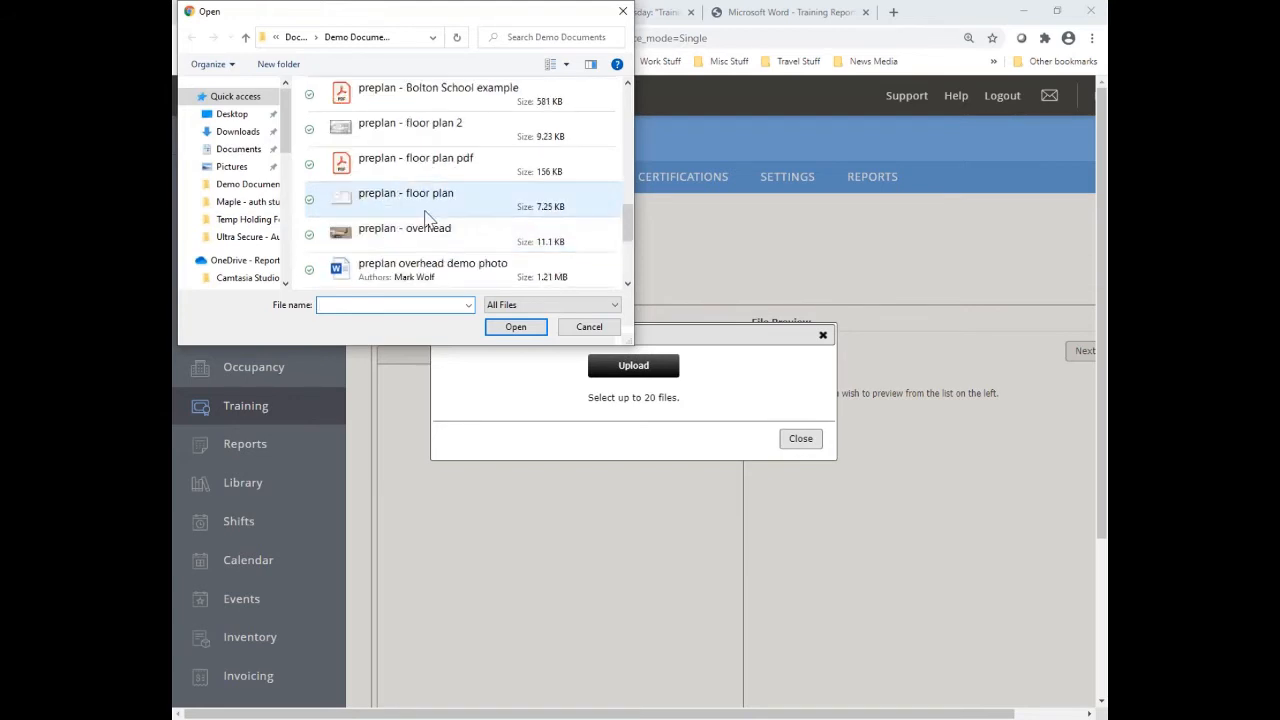
scroll(428, 218, down, 1)
click(398, 207)
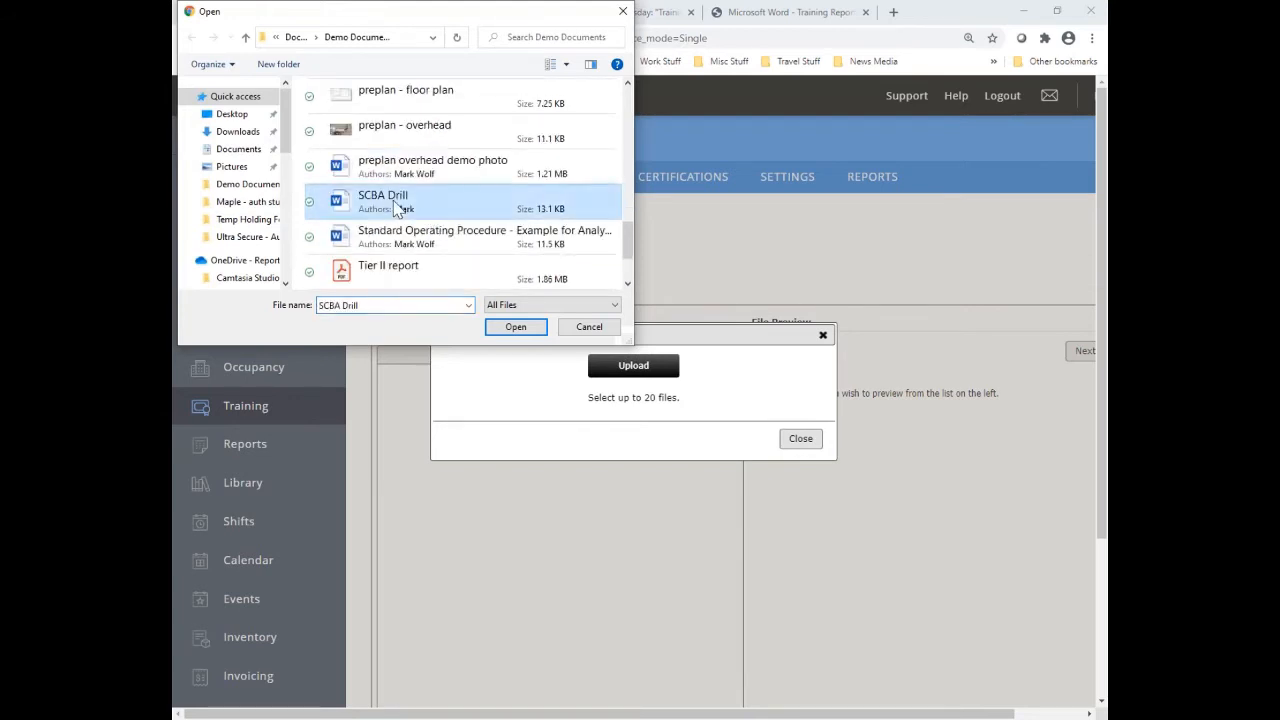
click(527, 332)
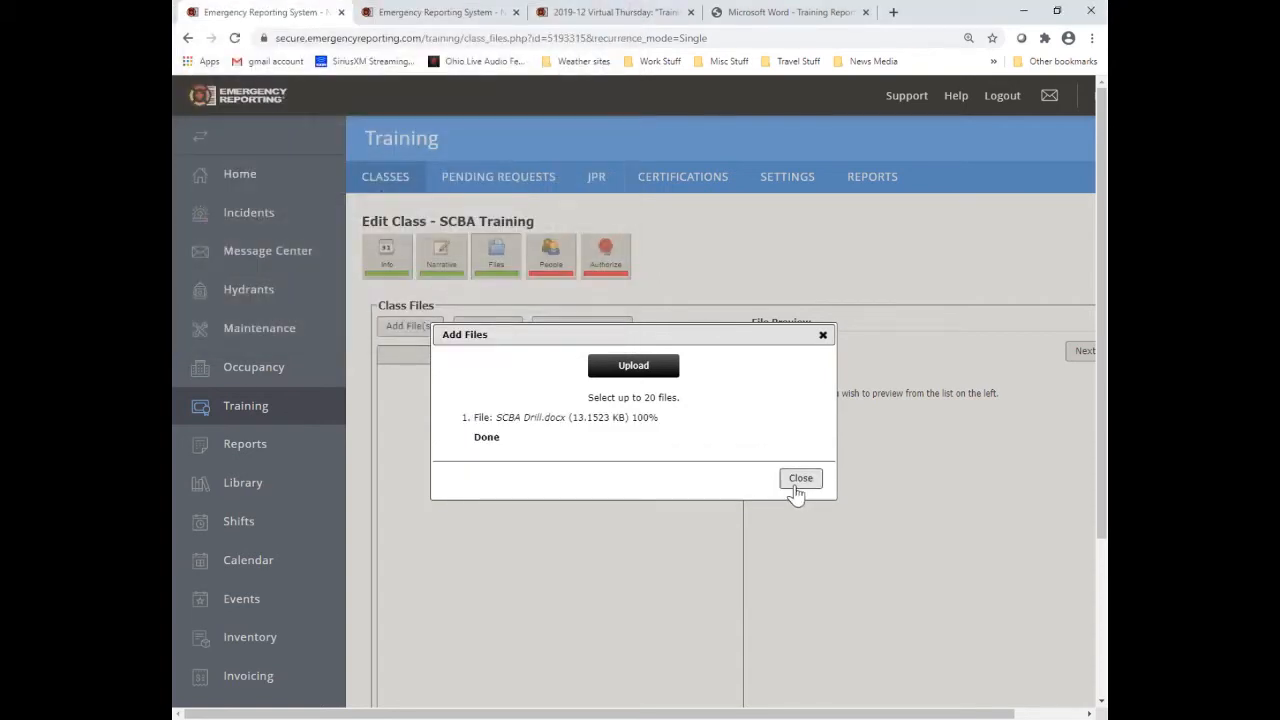
click(797, 480)
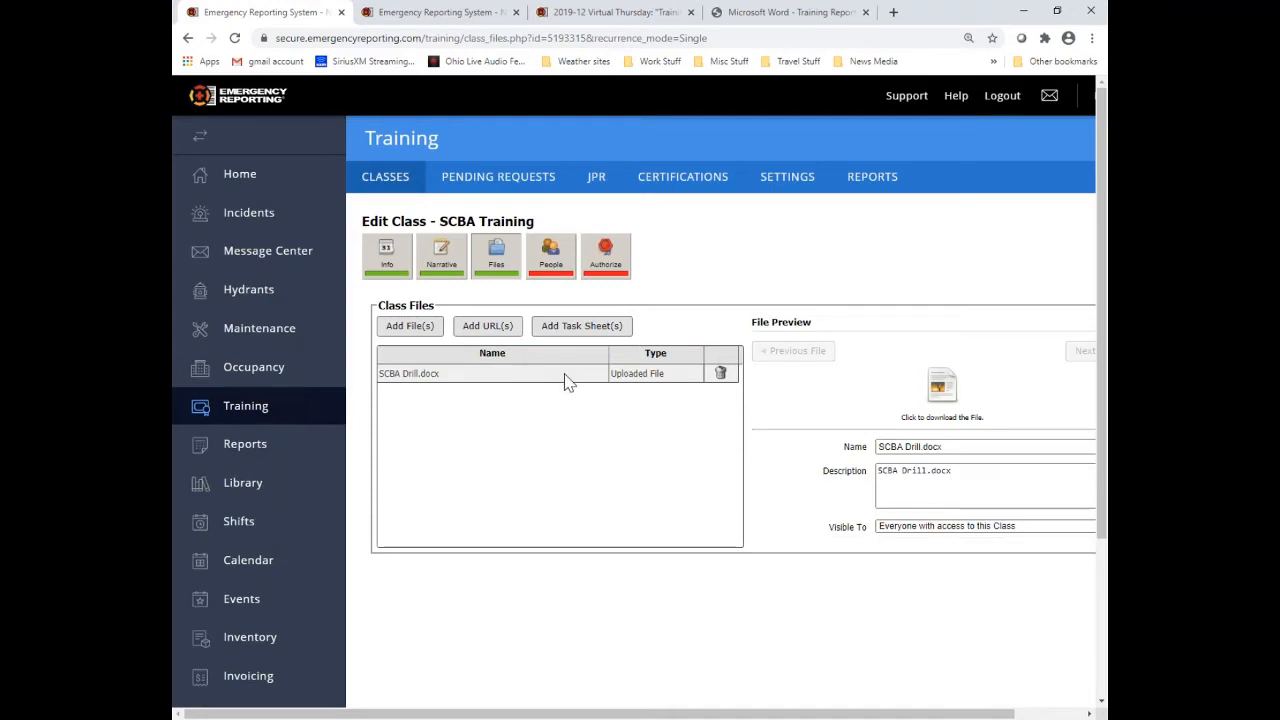
- Download the uploaded SCBA Drill.docx, view the lesson plan full screen in Word and close it
click(935, 386)
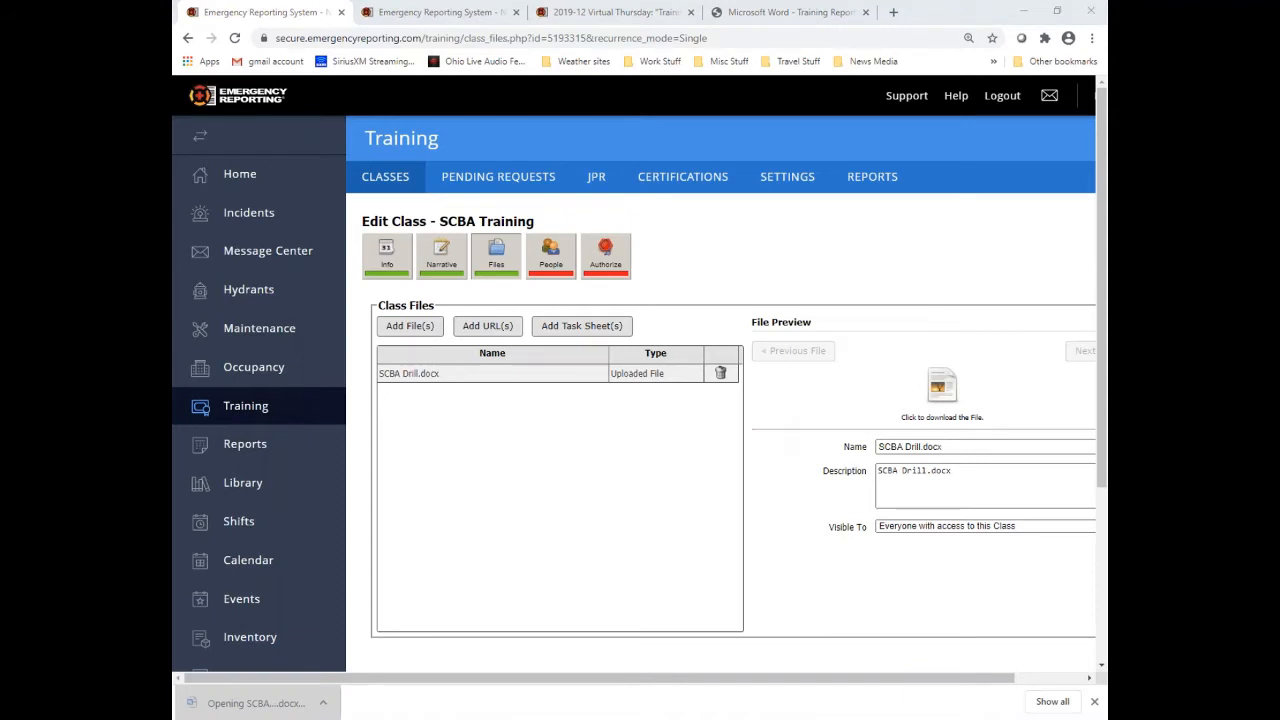
drag(701, 399, 730, 211)
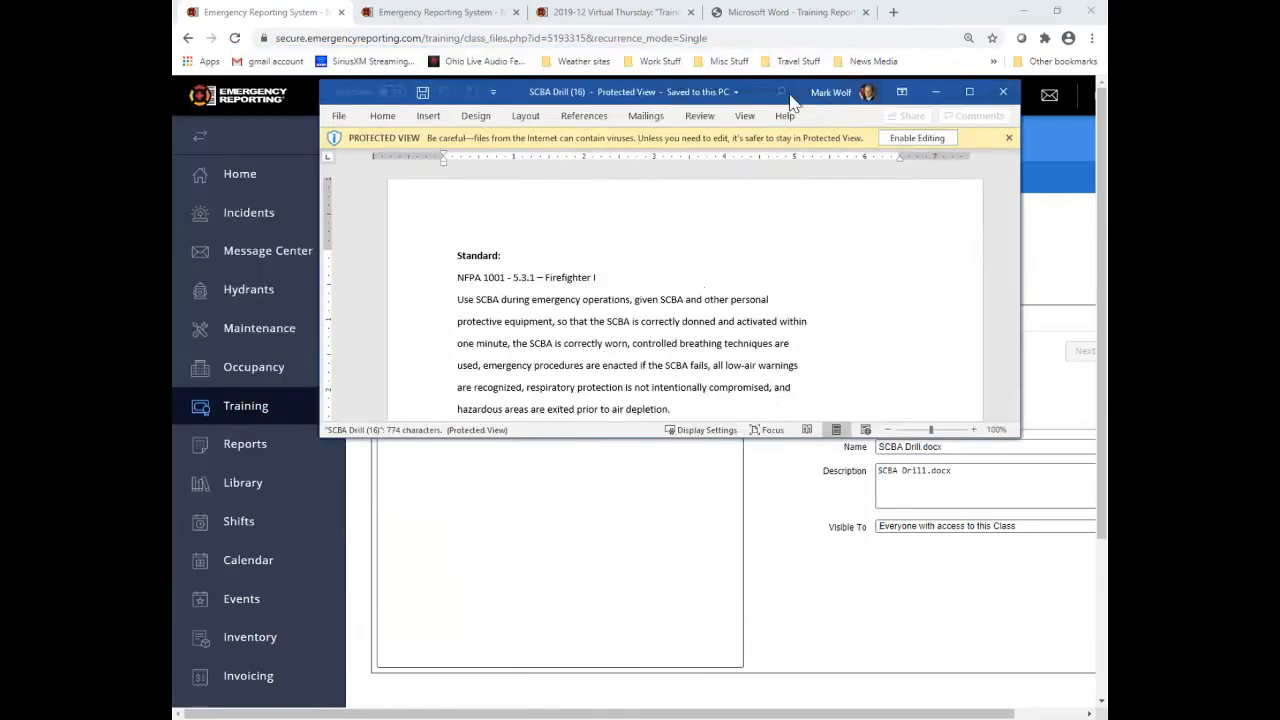
click(1033, 95)
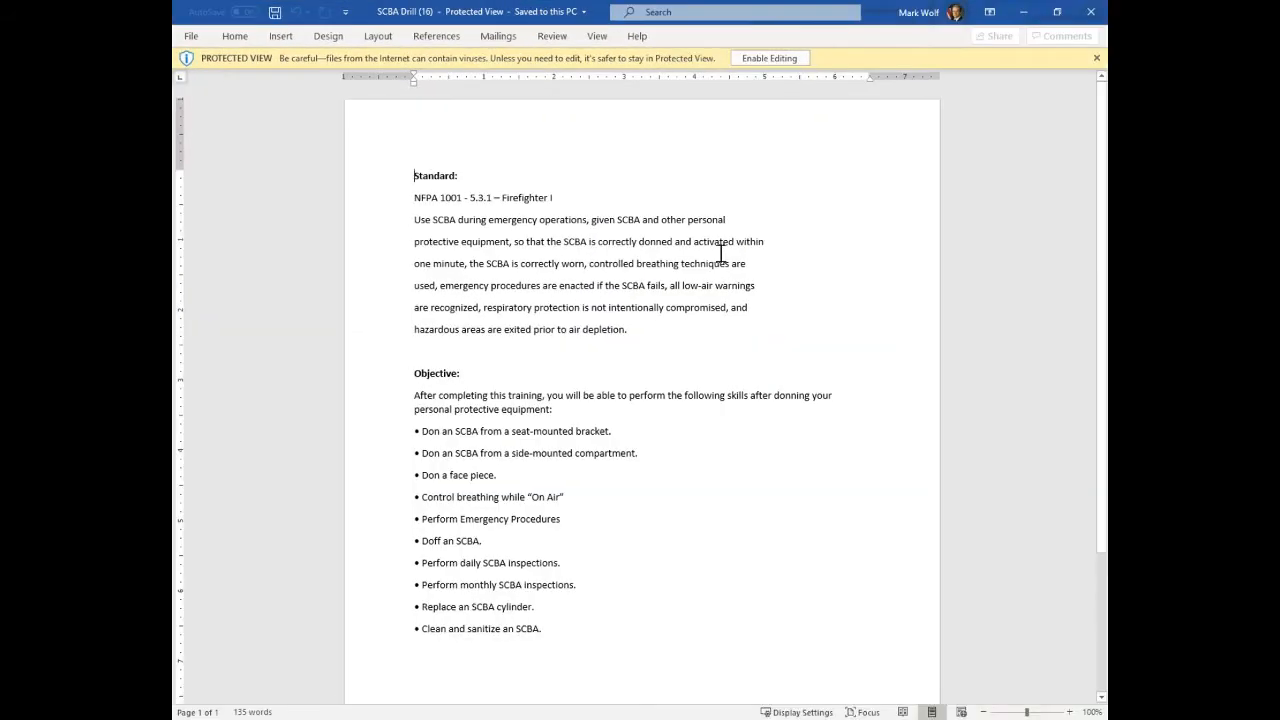
click(1092, 20)
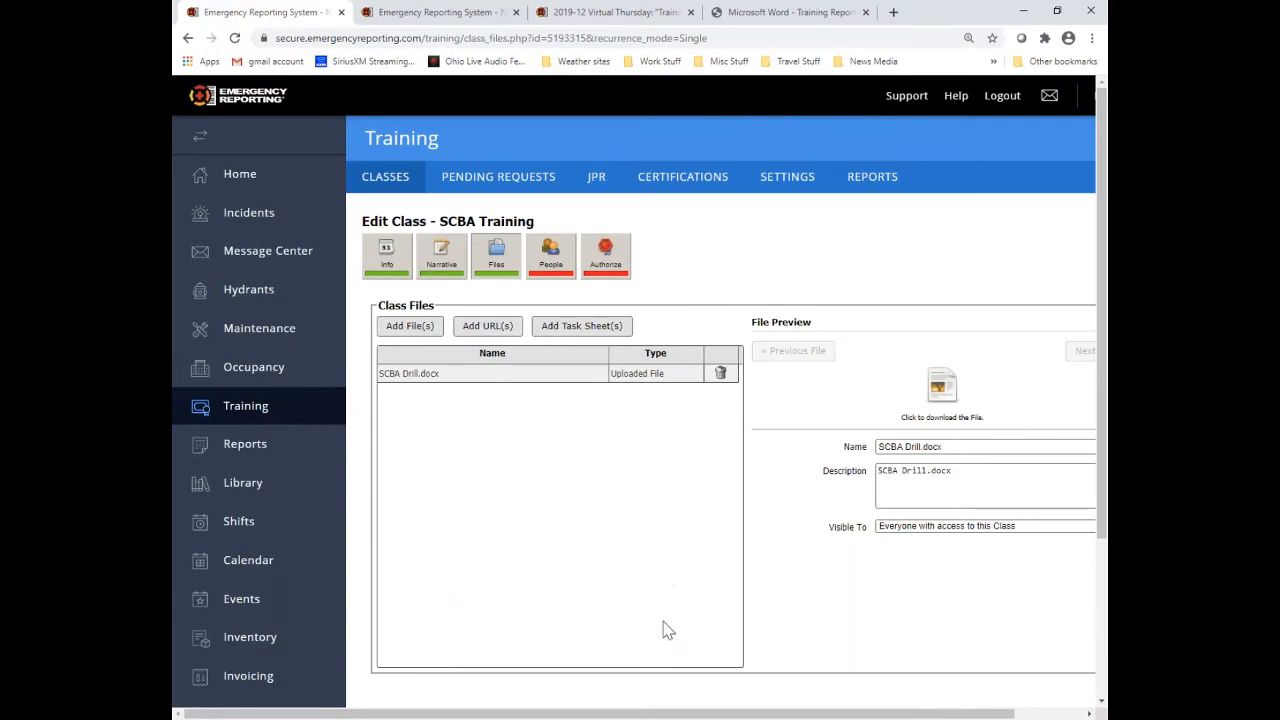
- Restrict SCBA Drill.docx to Users with Full Access Only and return its visibility to Everyone with access to this Class
drag(667, 713, 740, 713)
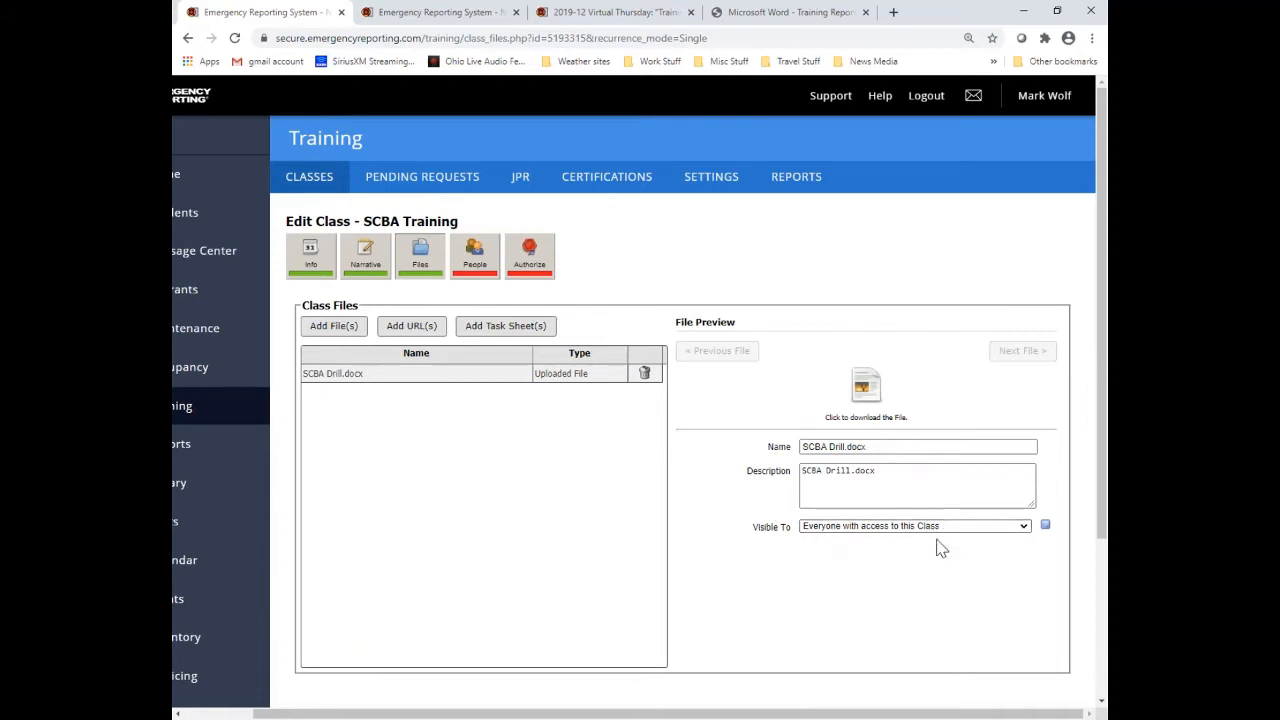
click(1024, 527)
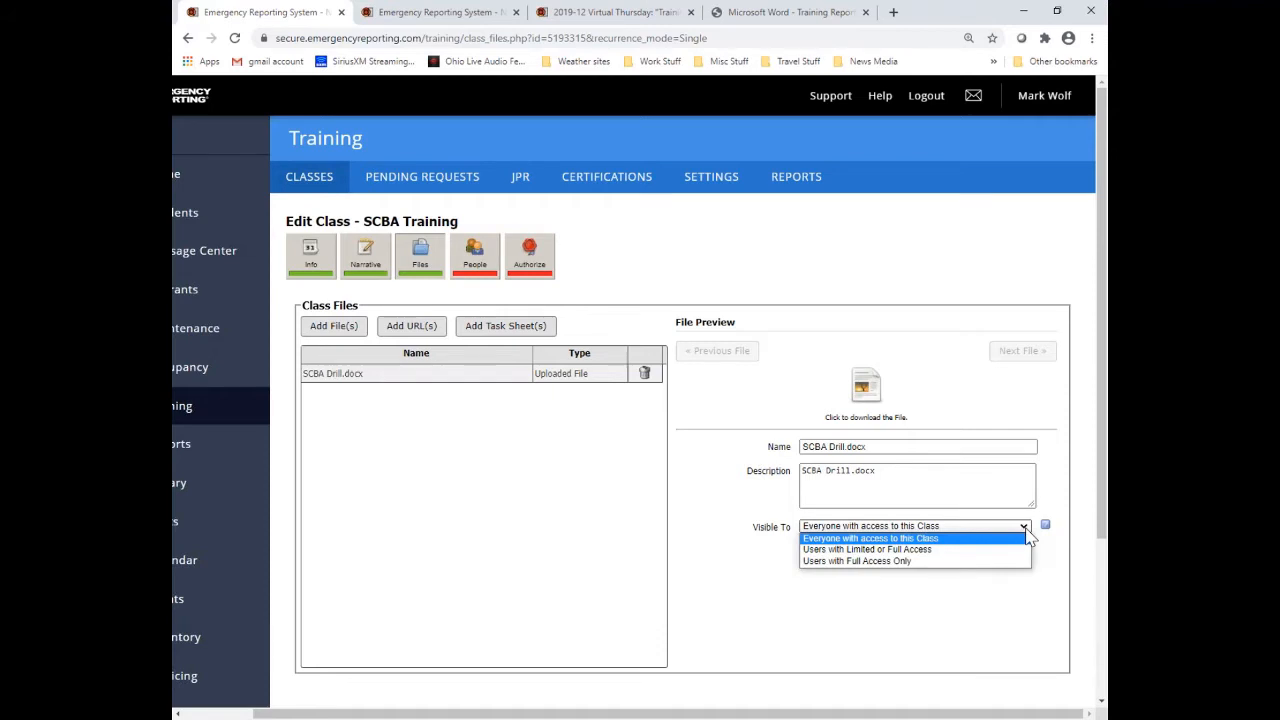
click(928, 561)
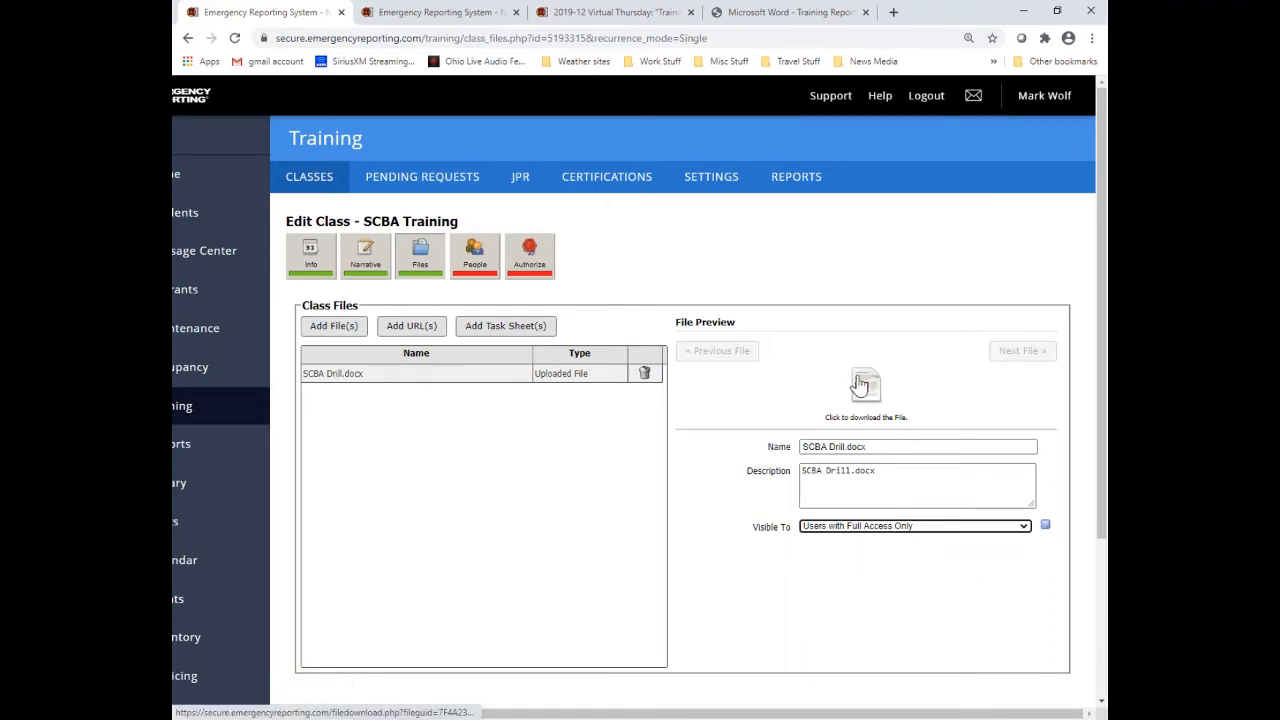
click(1025, 527)
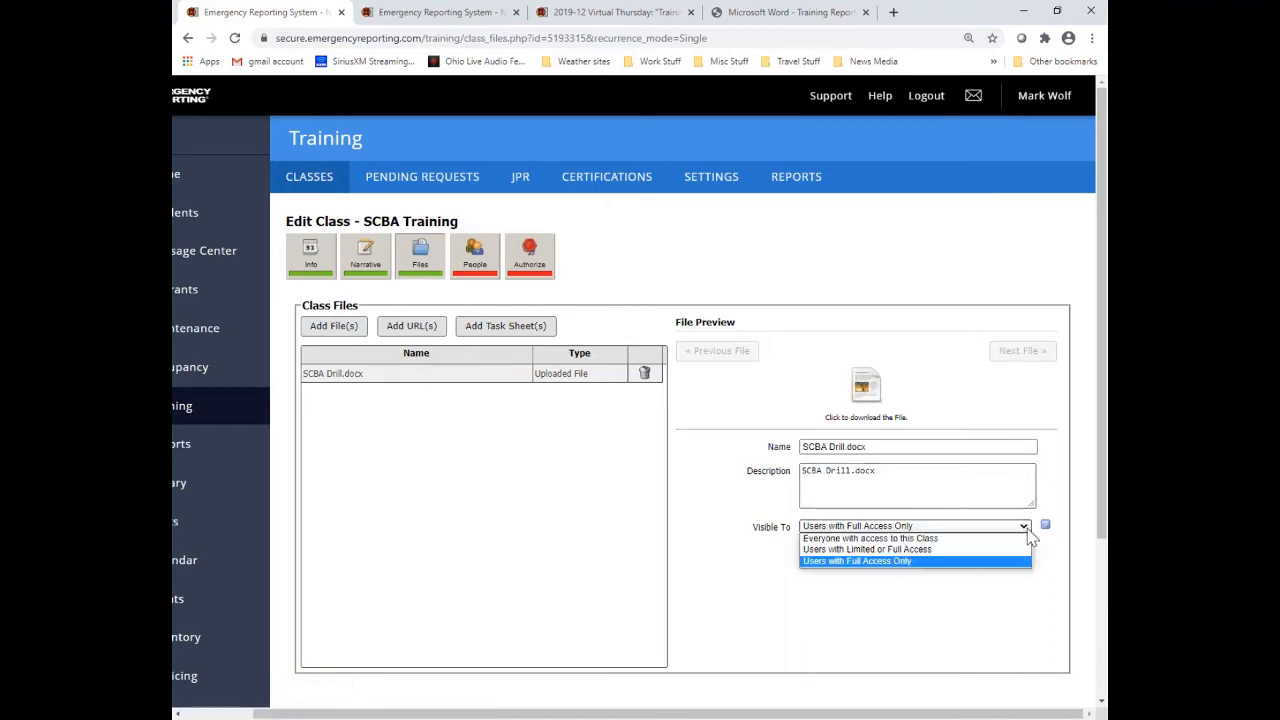
click(912, 539)
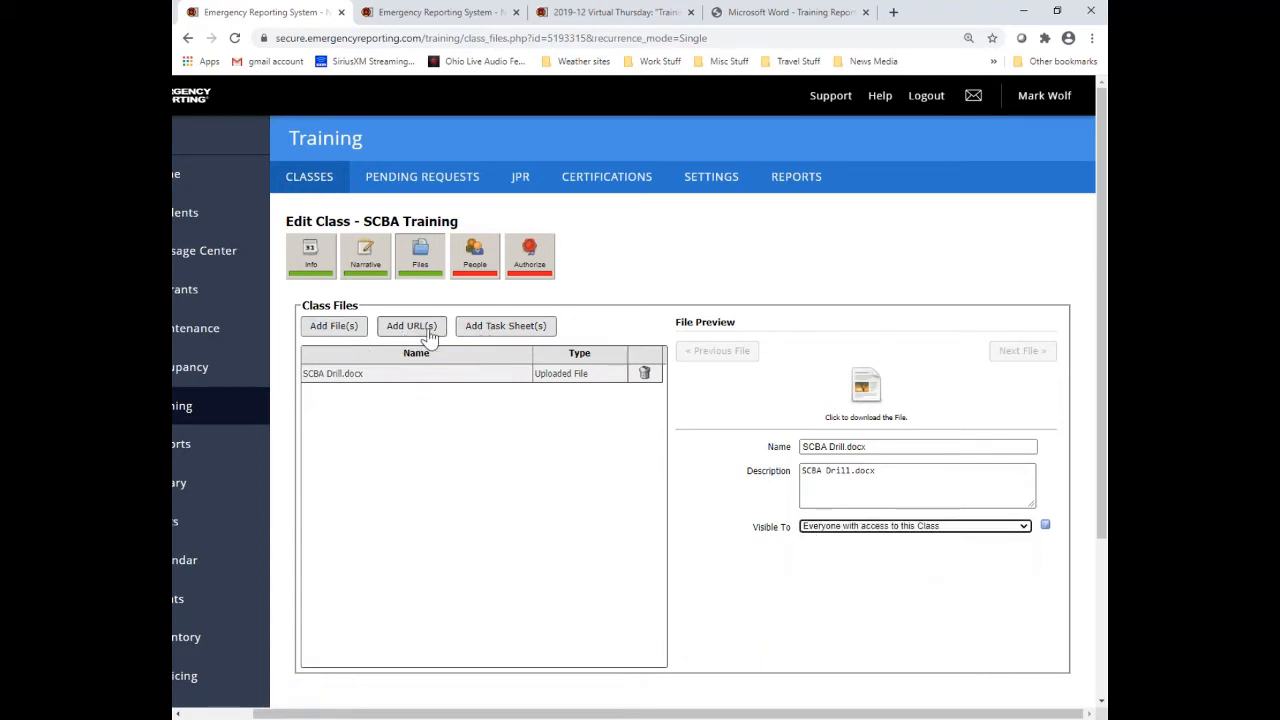
- Add the Donning PPE task sheet from Ohio Fire Training Evaluation Forms to the class files
click(549, 334)
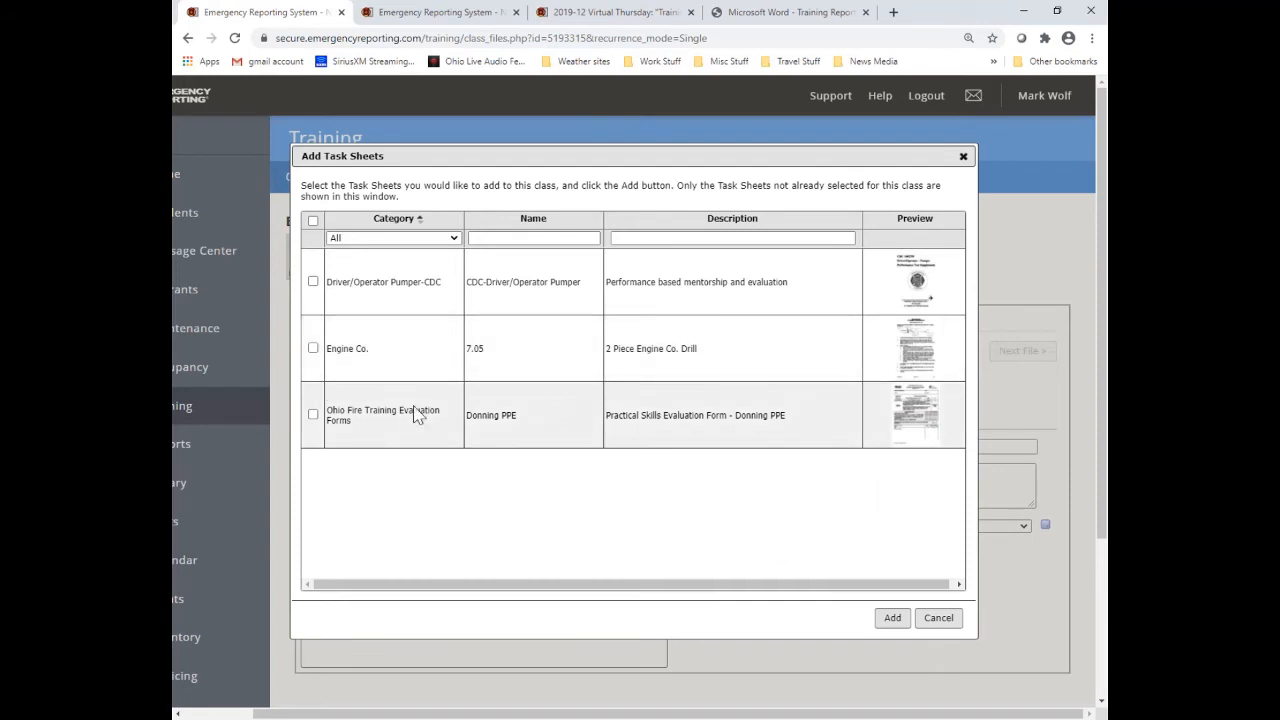
click(313, 414)
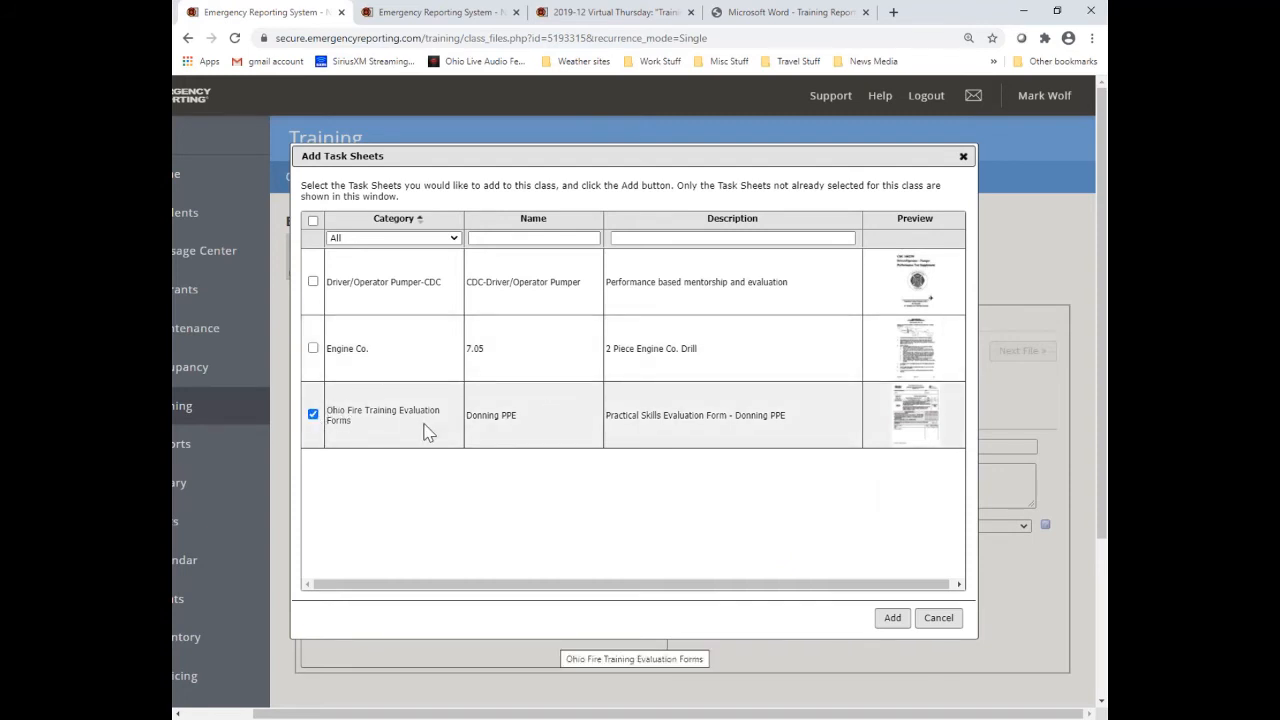
click(893, 618)
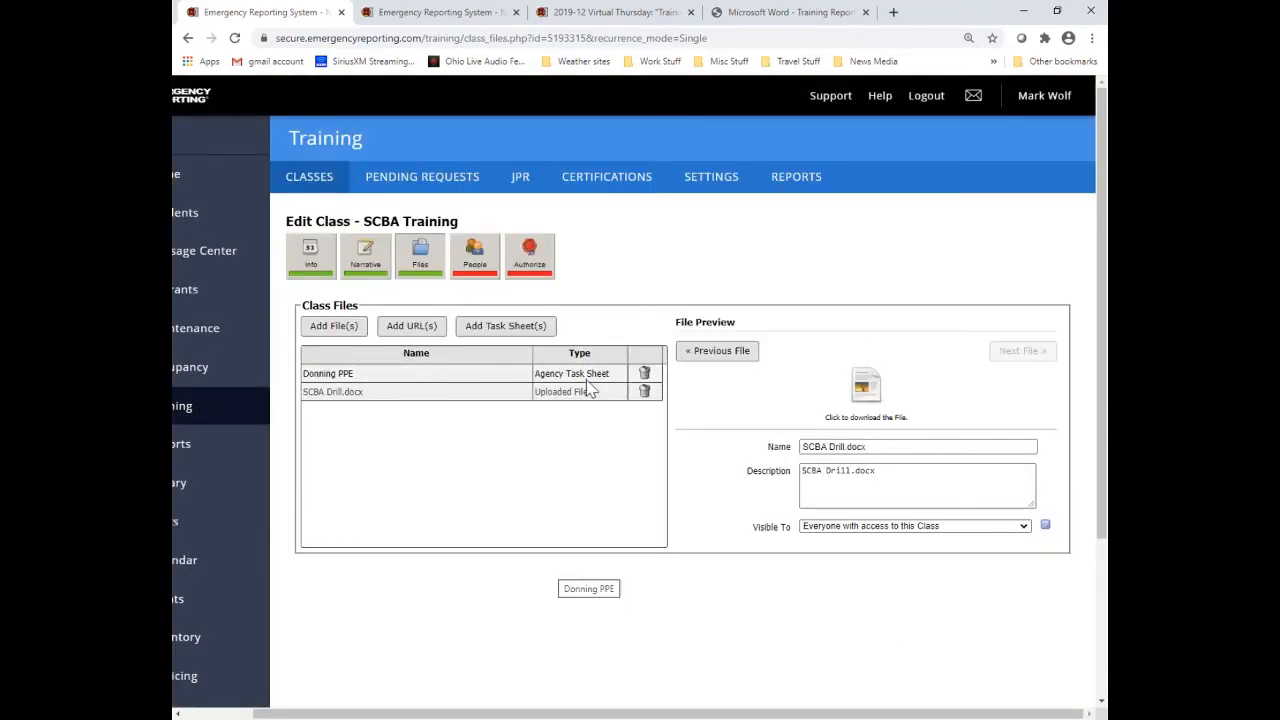
- Download the Donning PPE task sheet from the class files, review both pages of the PDF and close it
click(472, 375)
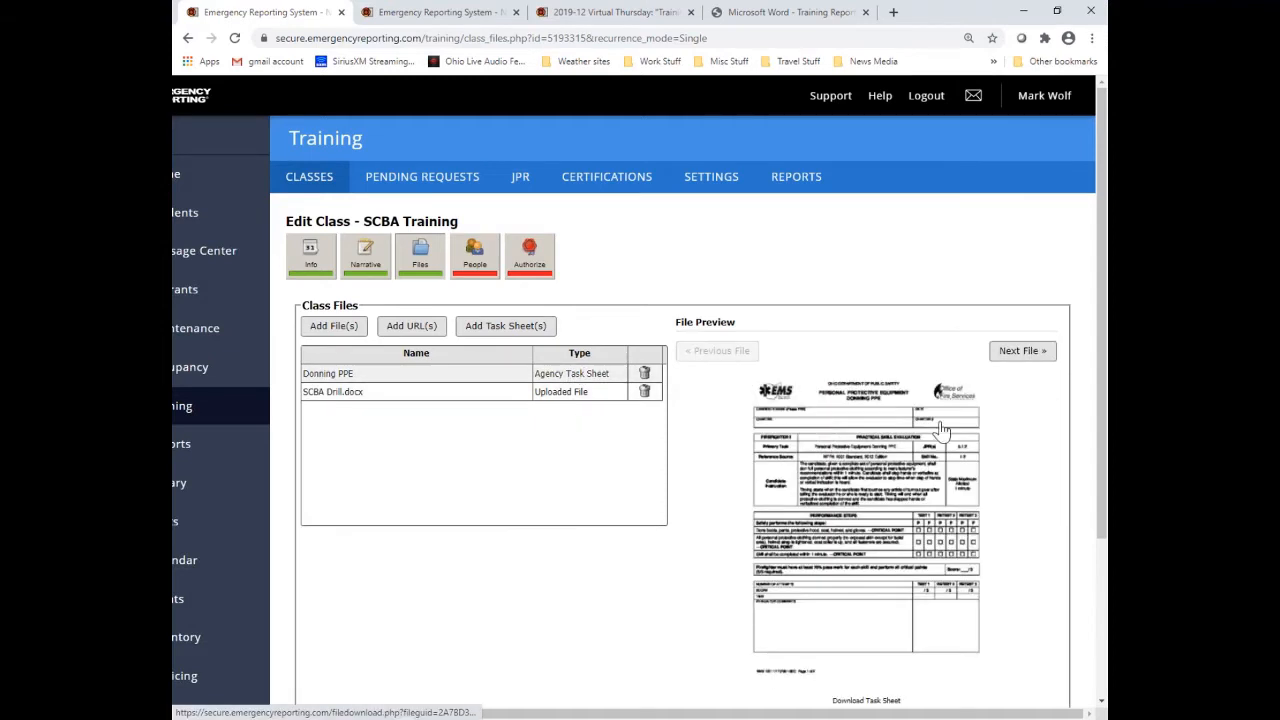
click(890, 502)
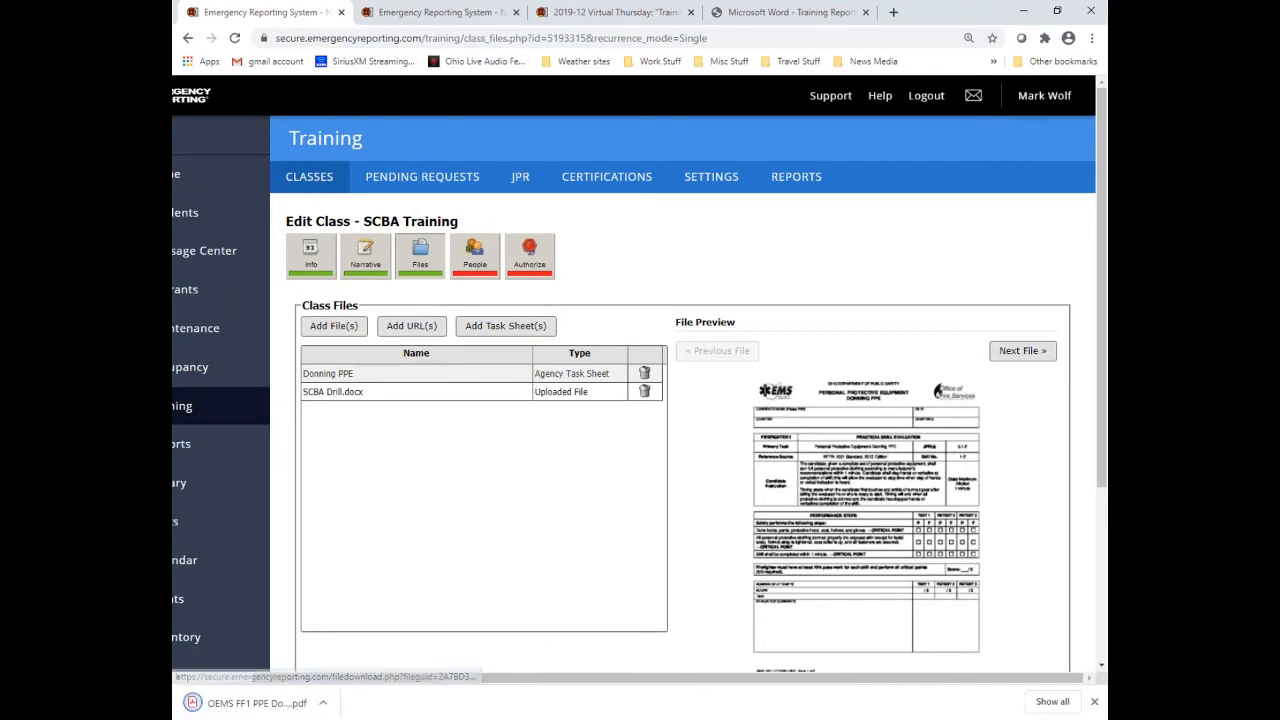
click(250, 700)
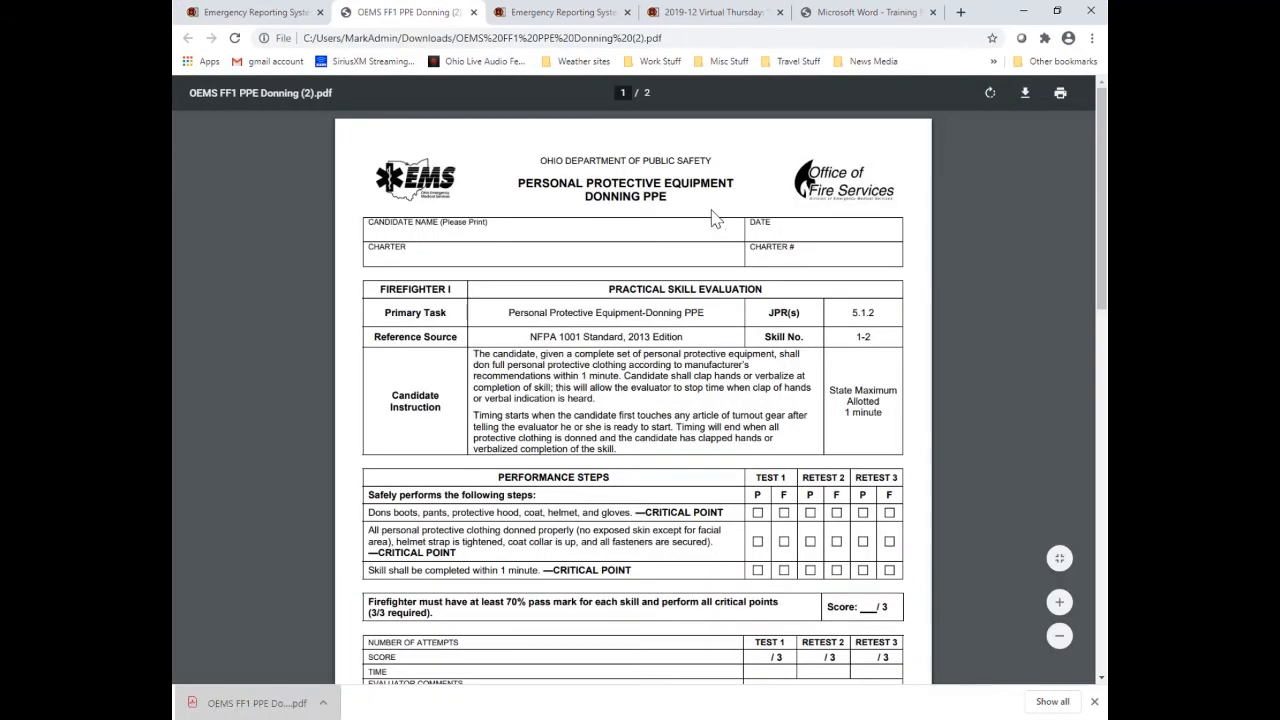
scroll(715, 219, down, 4)
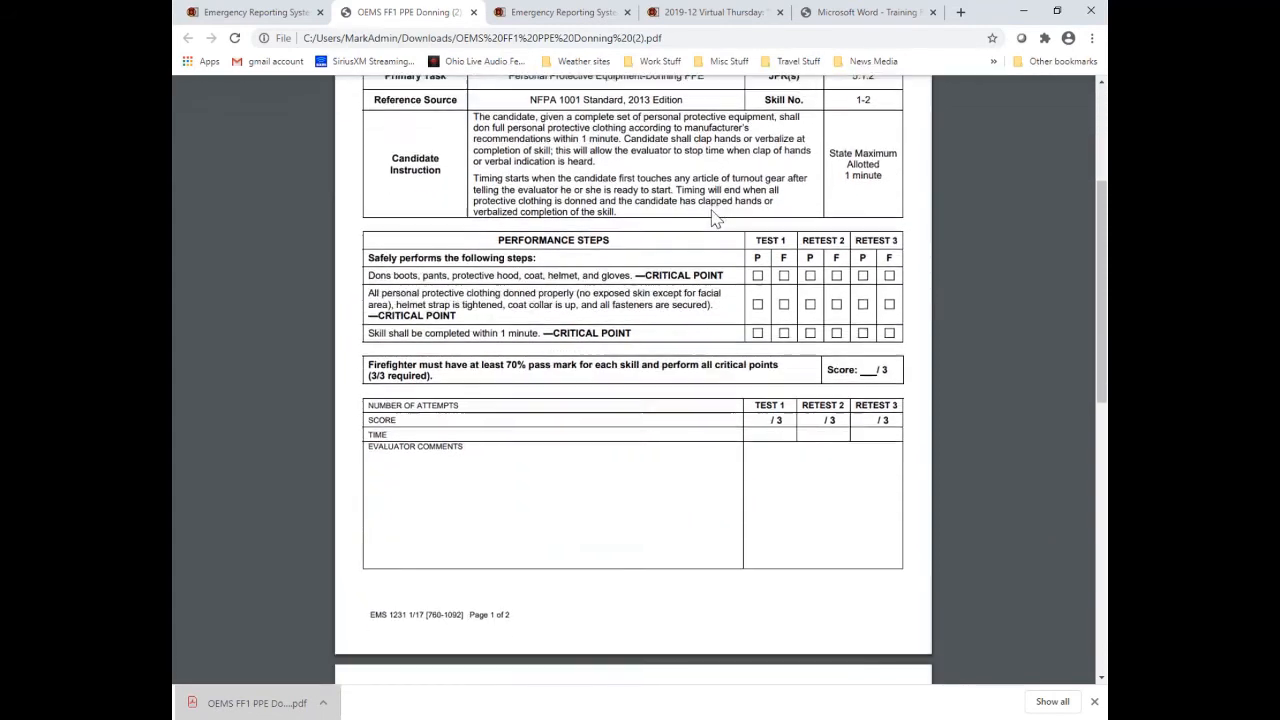
scroll(715, 218, up, 4)
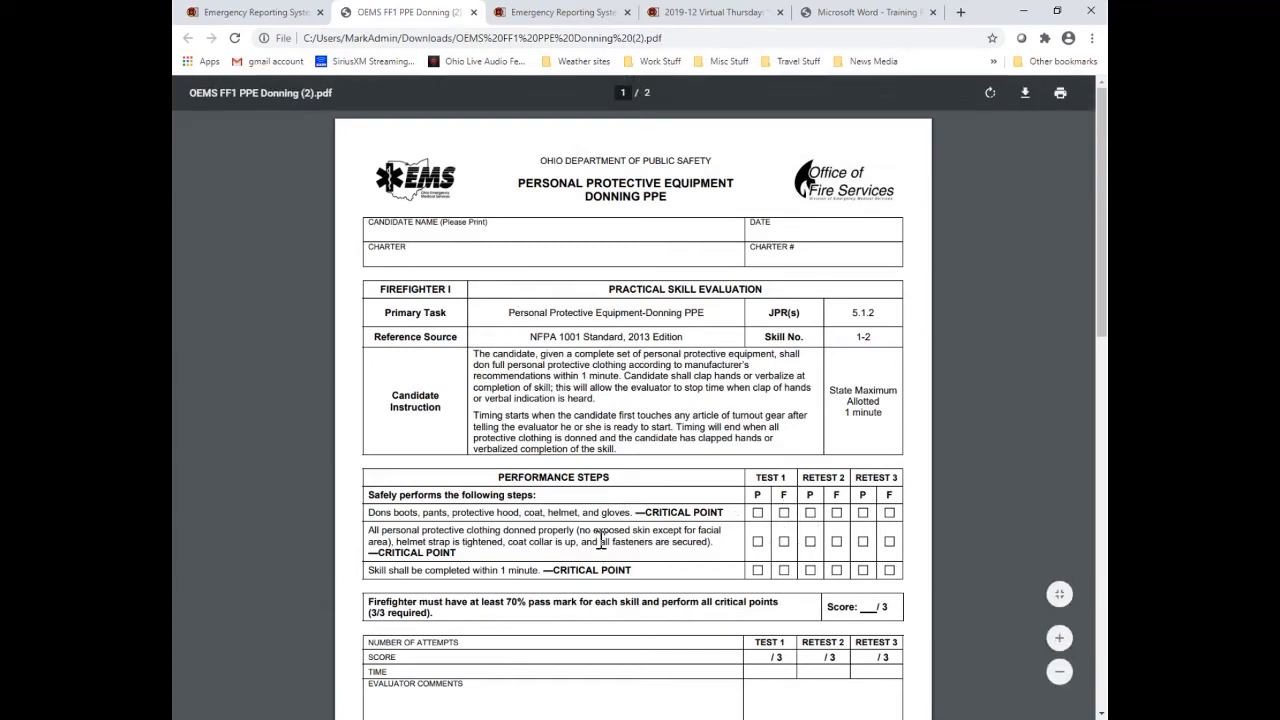
scroll(627, 532, down, 5)
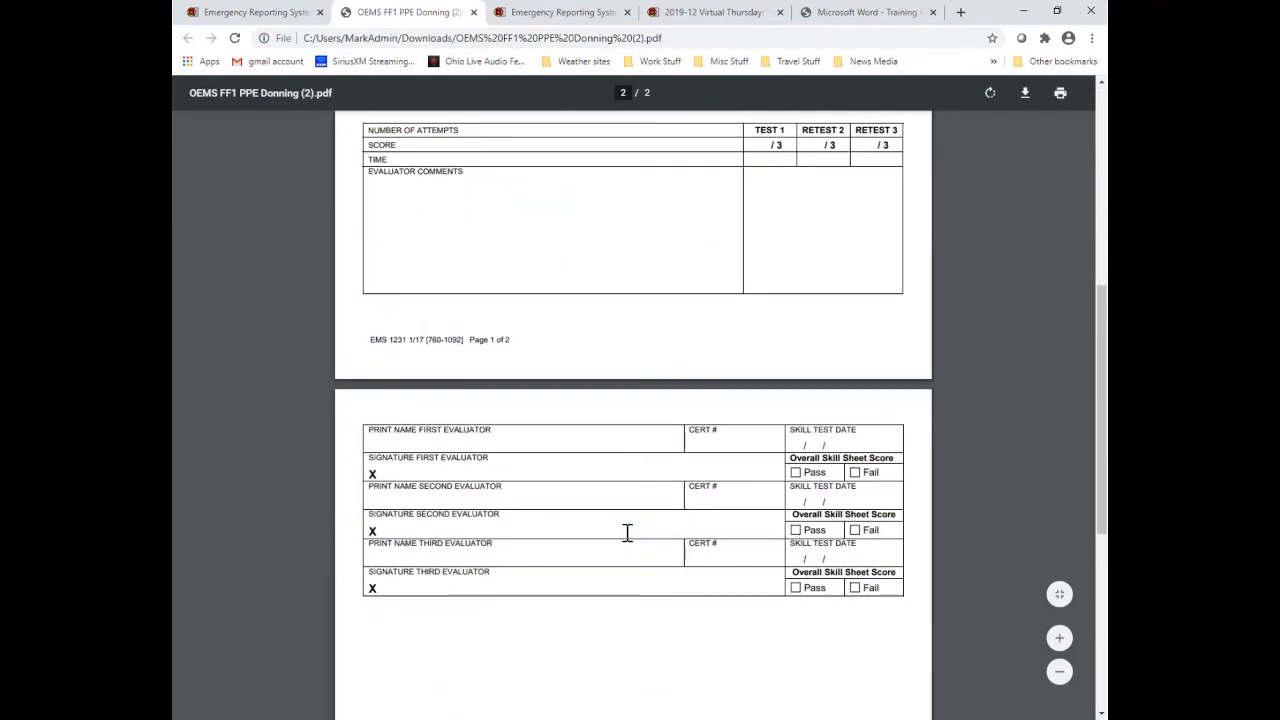
scroll(627, 532, up, 5)
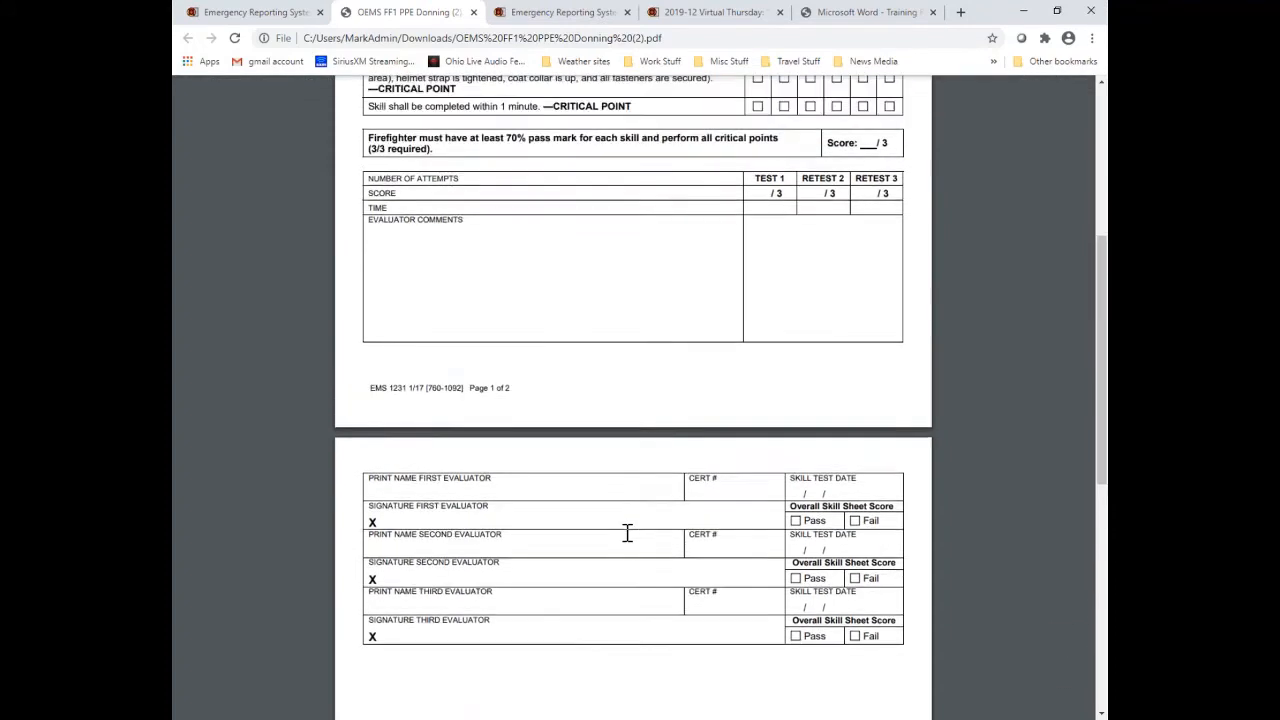
click(474, 13)
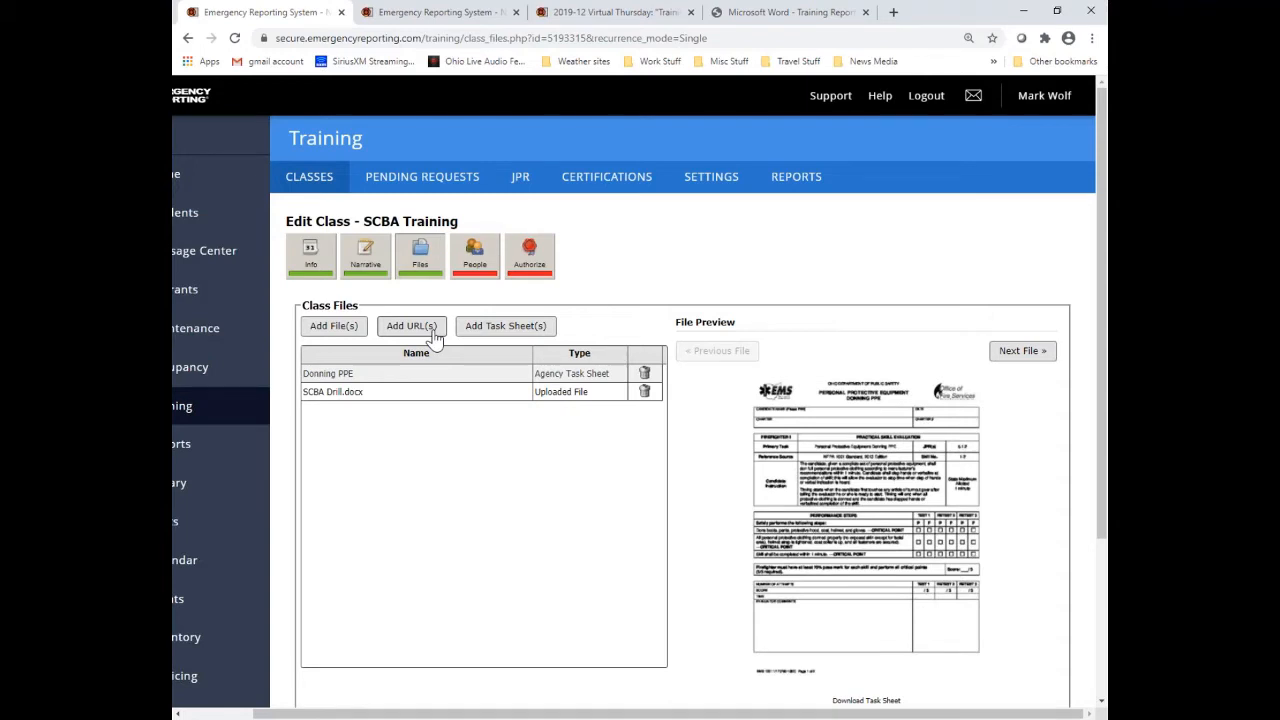
- Open YouTube in a new browser tab, search for "scba training drills", open the SCBA Grinder video and pause it
click(893, 14)
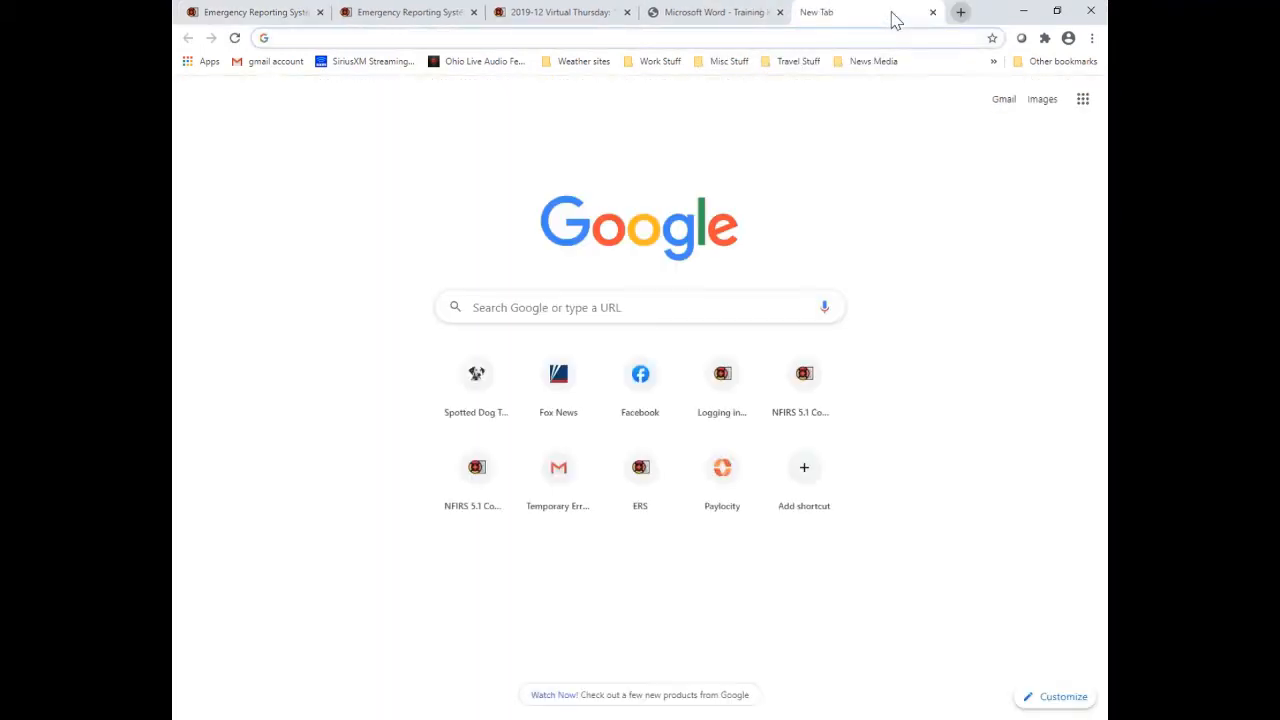
text(youtube.com)
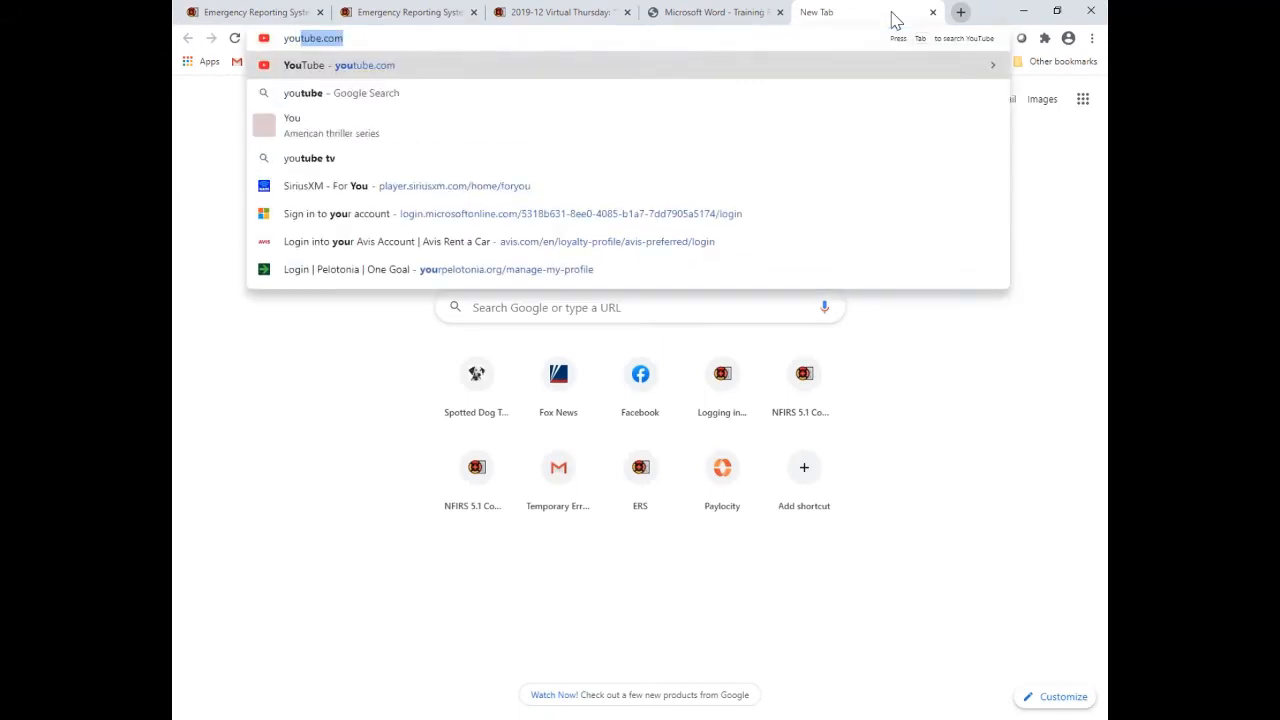
key(Return)
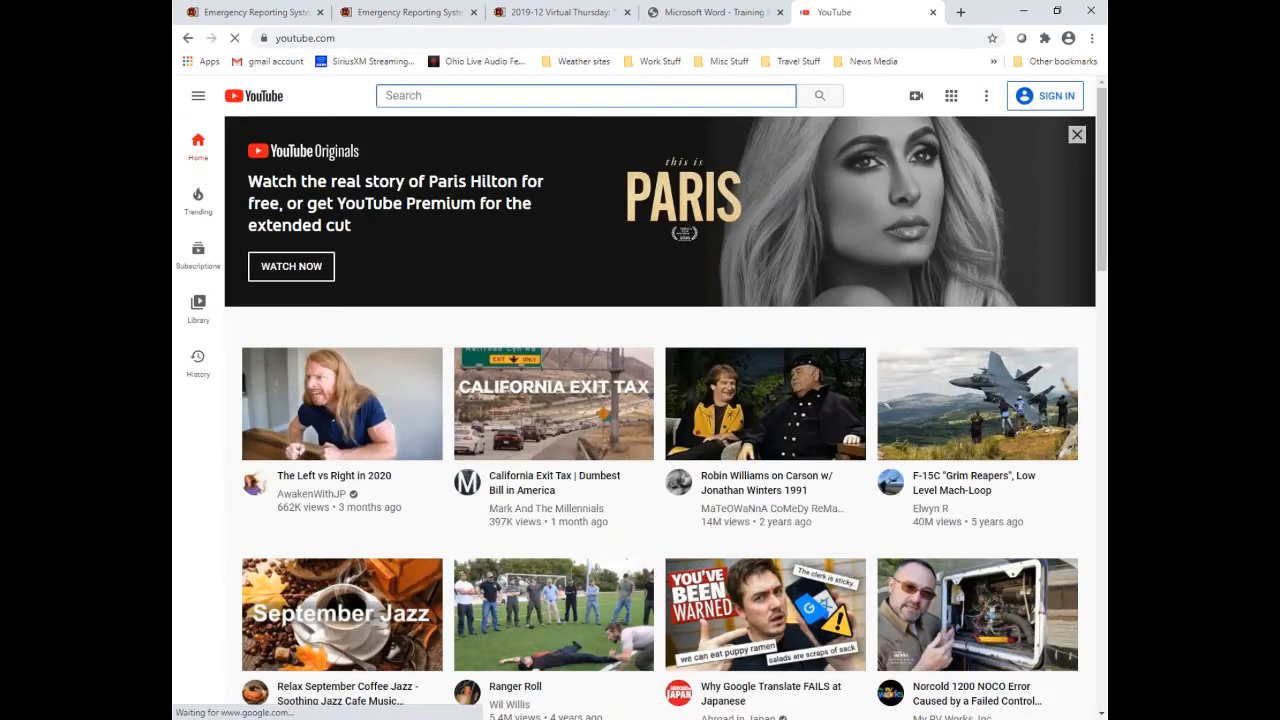
text(scba training)
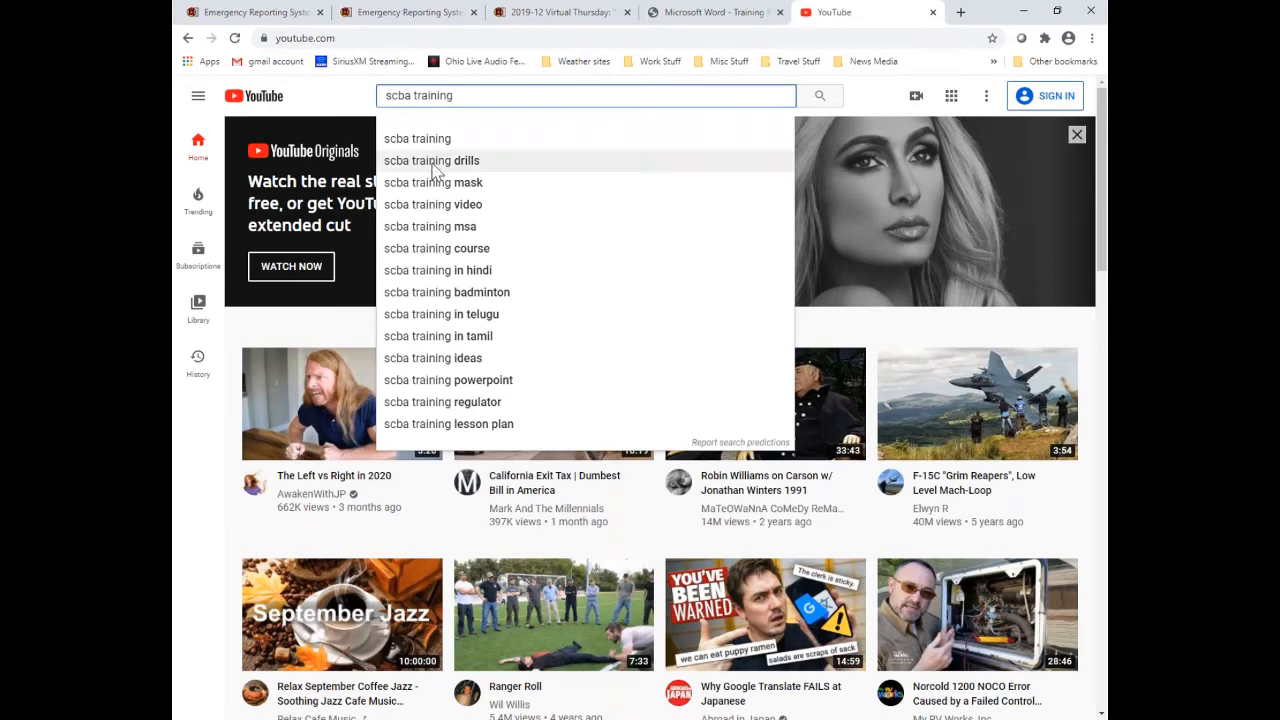
click(433, 166)
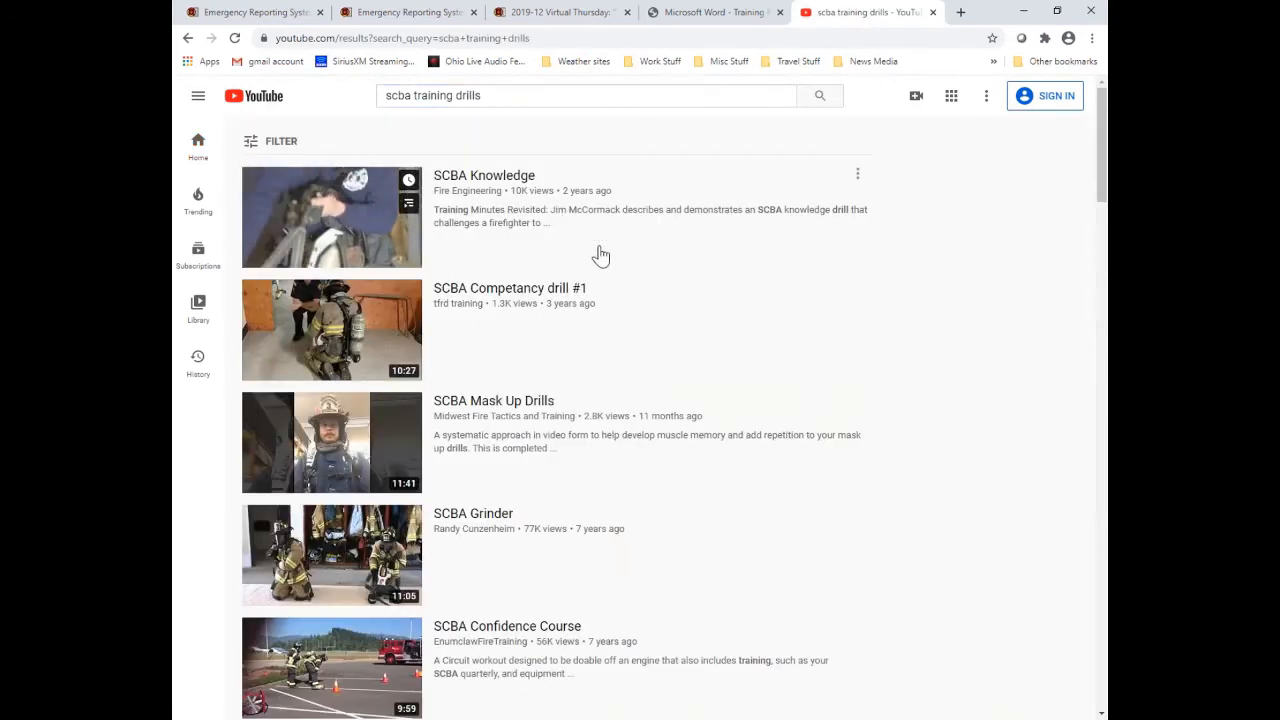
scroll(658, 274, down, 2)
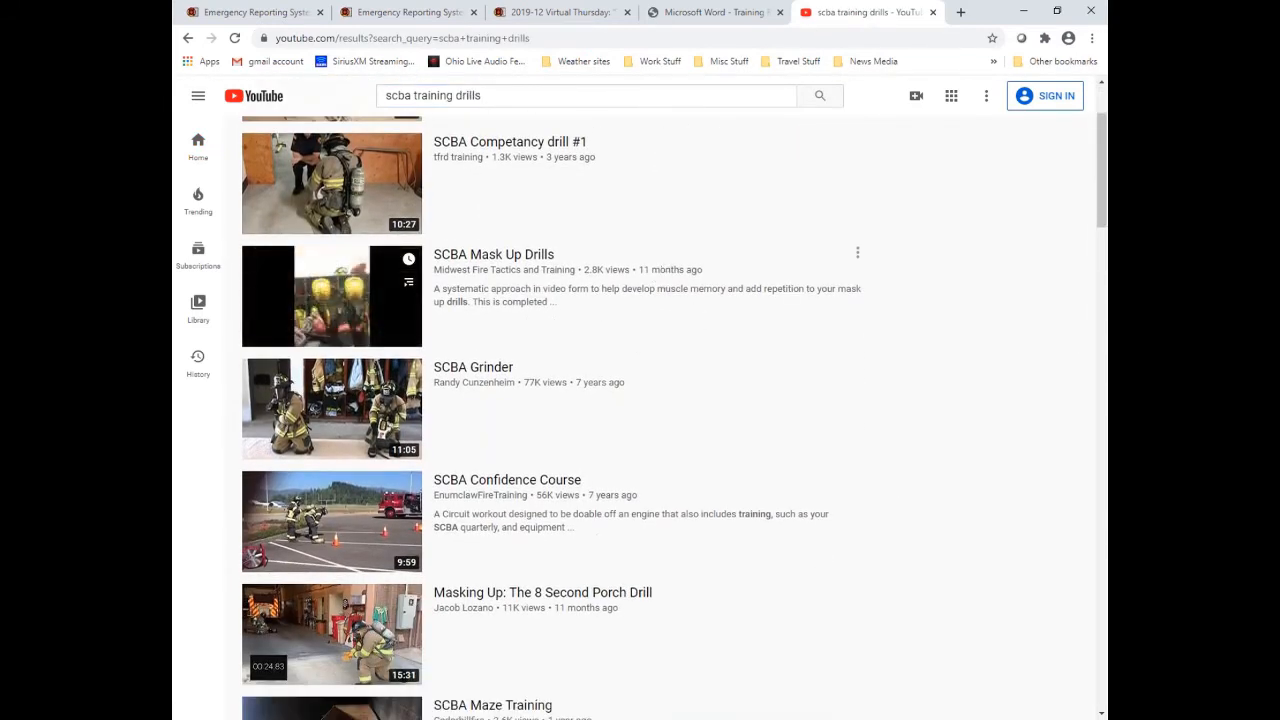
click(455, 376)
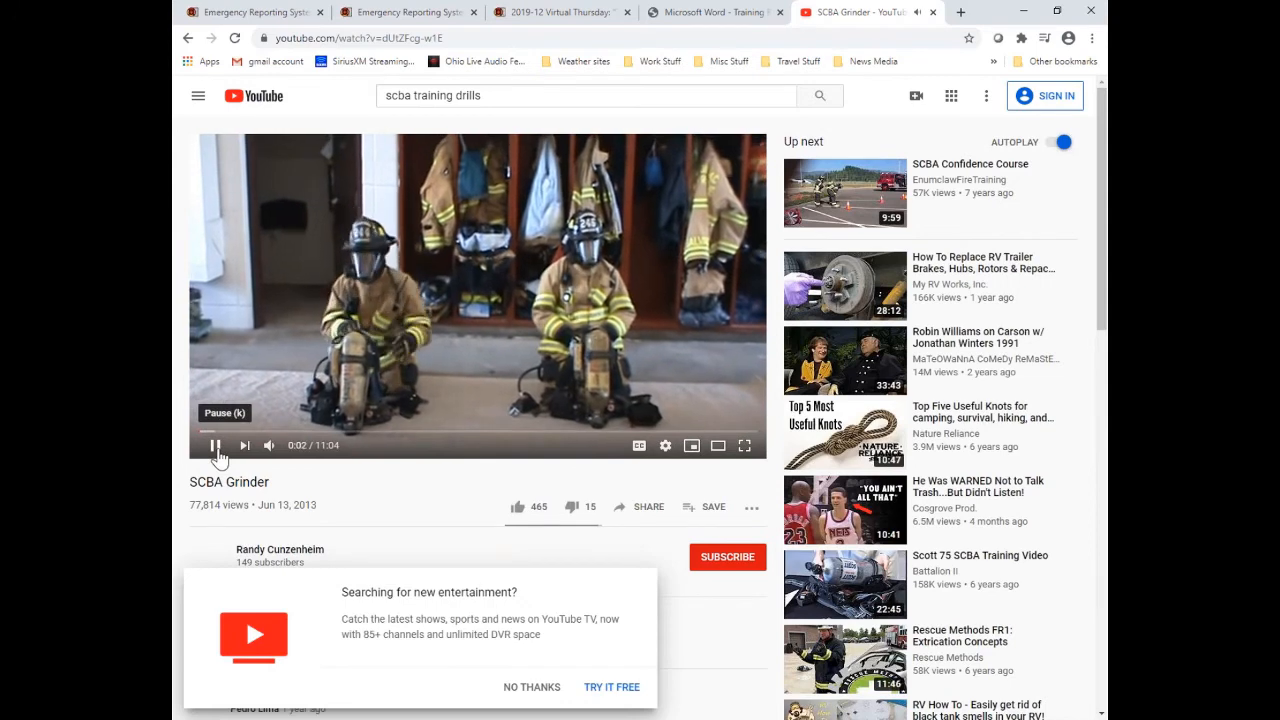
click(216, 450)
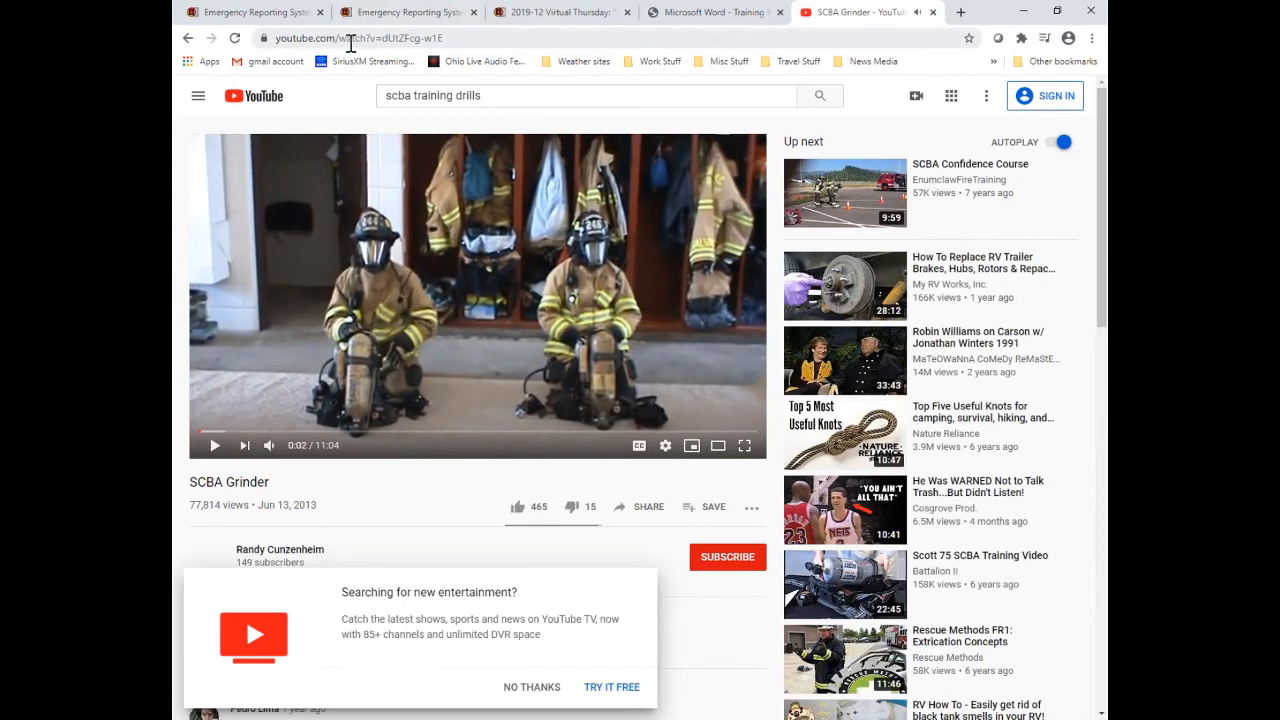
- Copy the video's web address and add it to the class files as a URL named "SCBA Drill - Grinder"
click(352, 38)
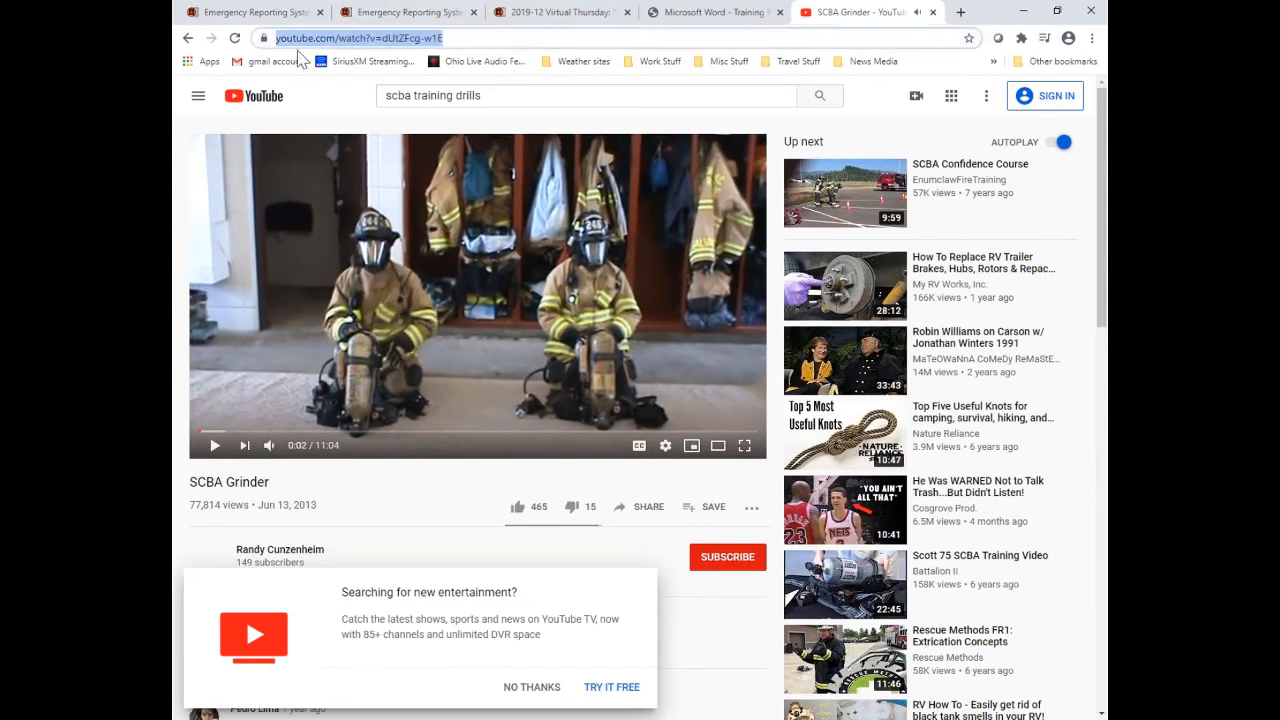
right_click(360, 38)
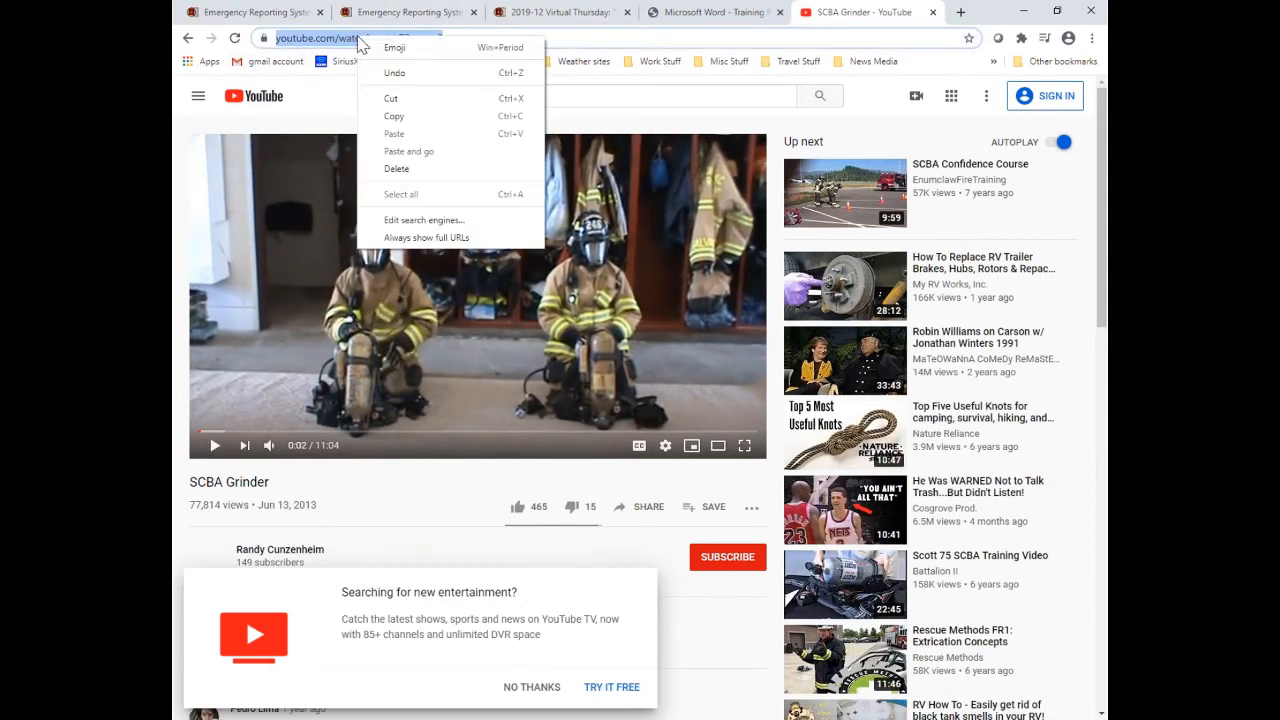
click(400, 117)
click(250, 12)
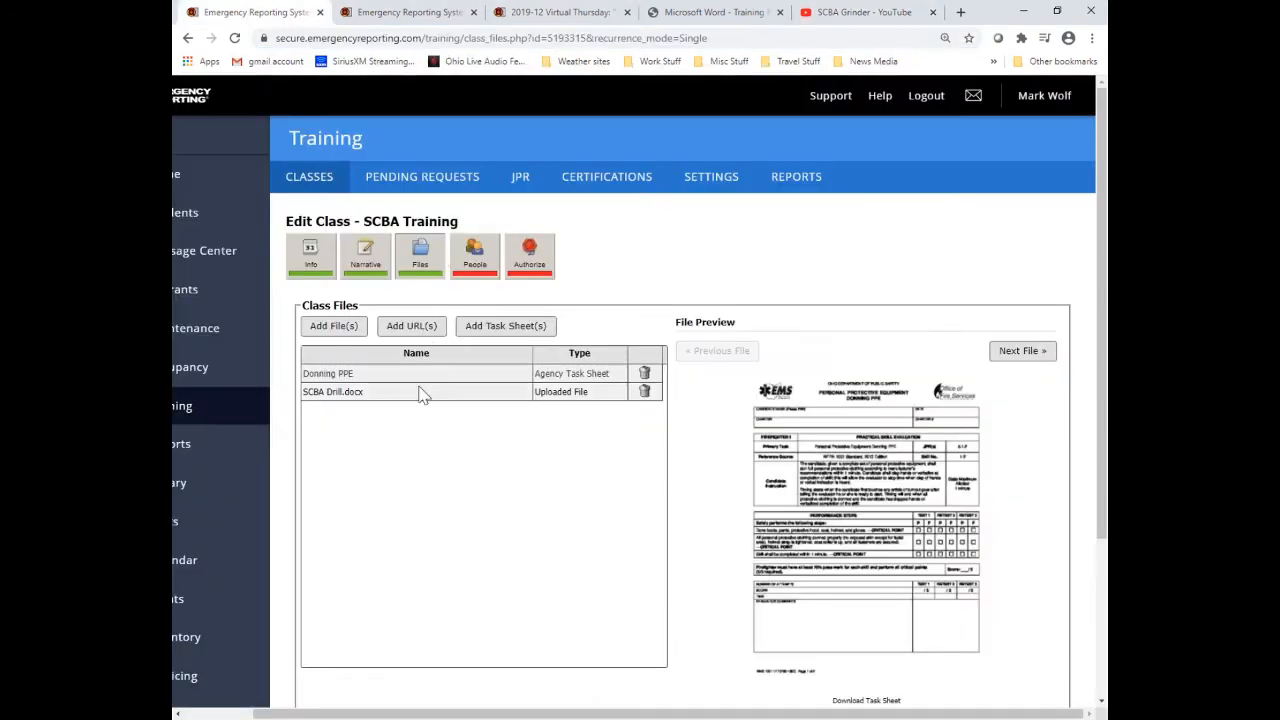
click(420, 328)
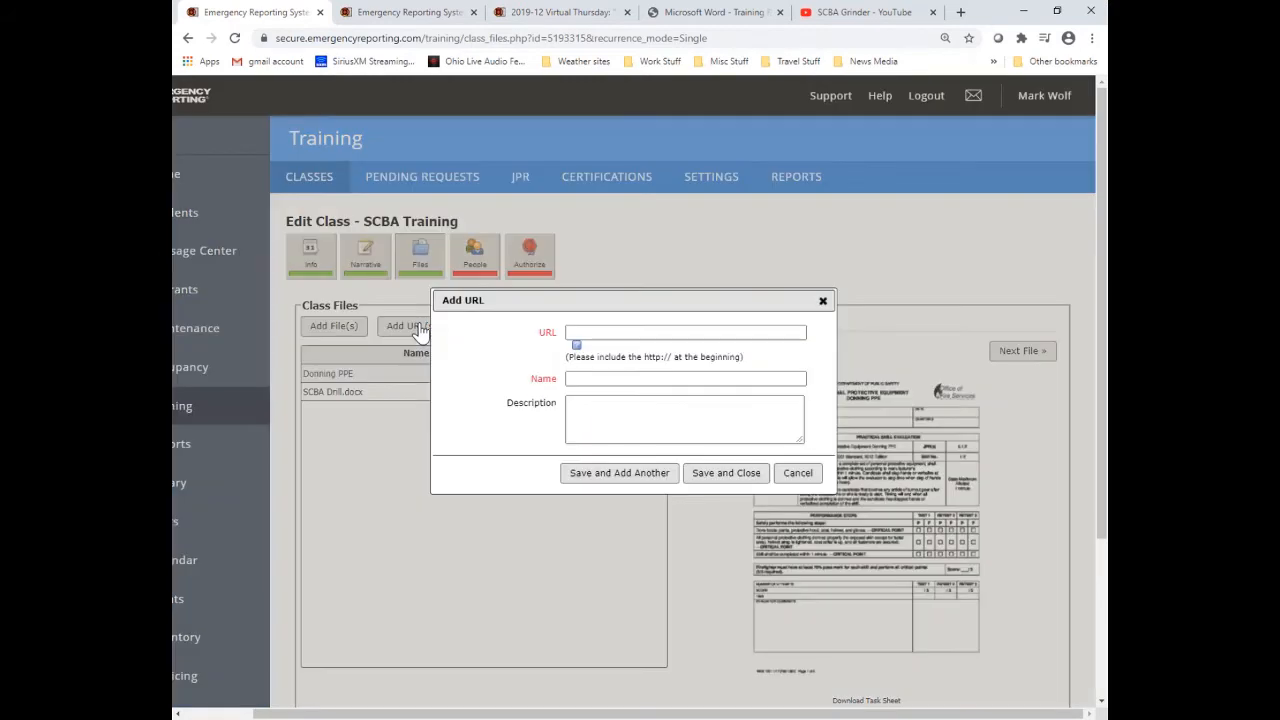
click(591, 331)
right_click(594, 333)
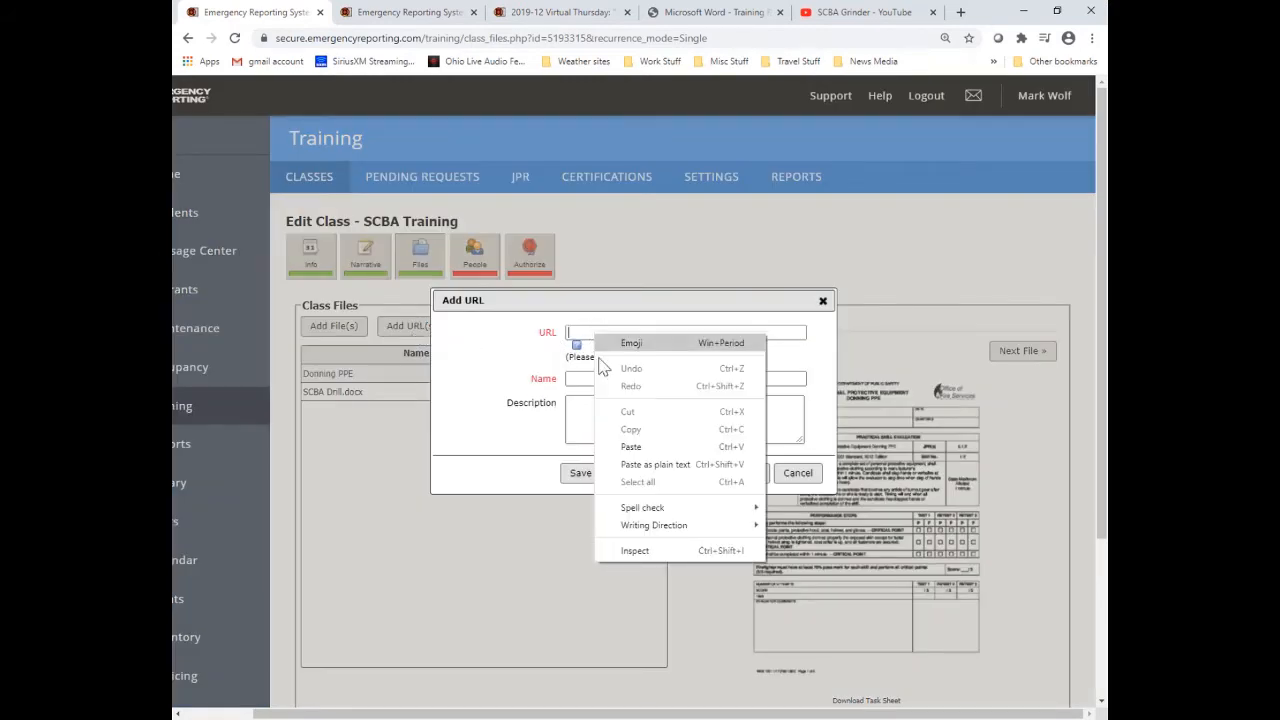
click(630, 448)
click(585, 376)
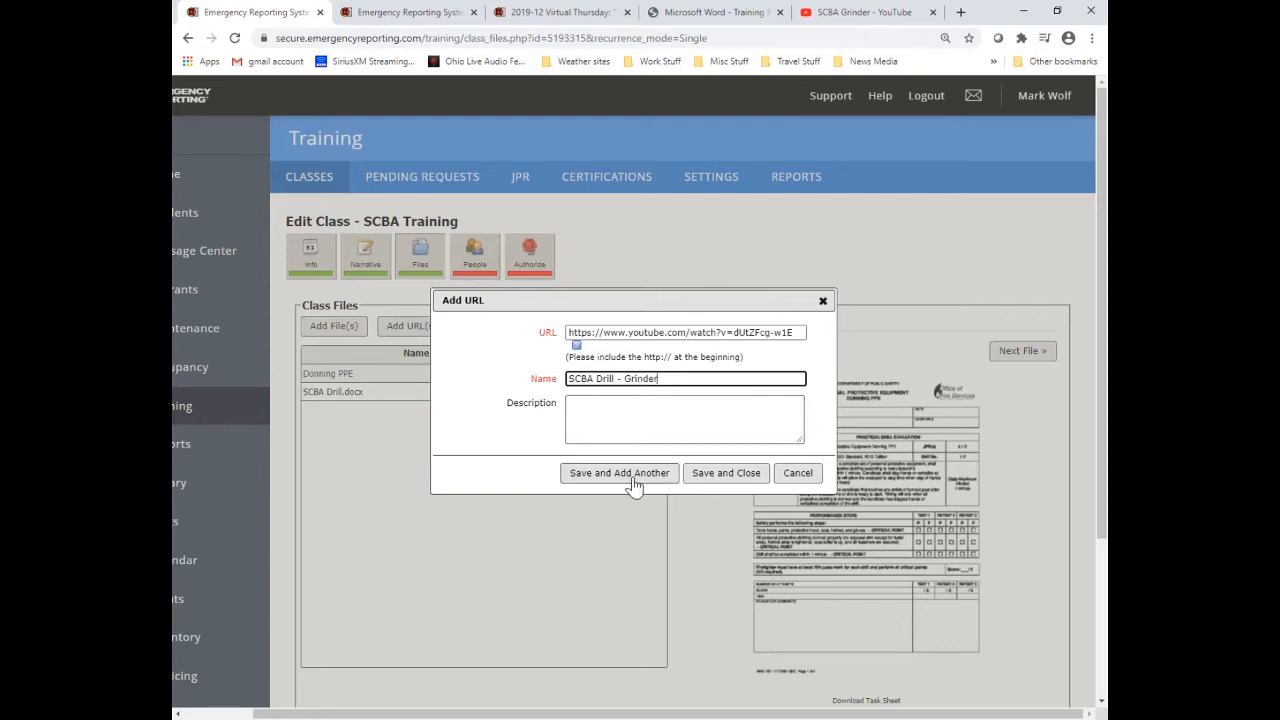
click(737, 478)
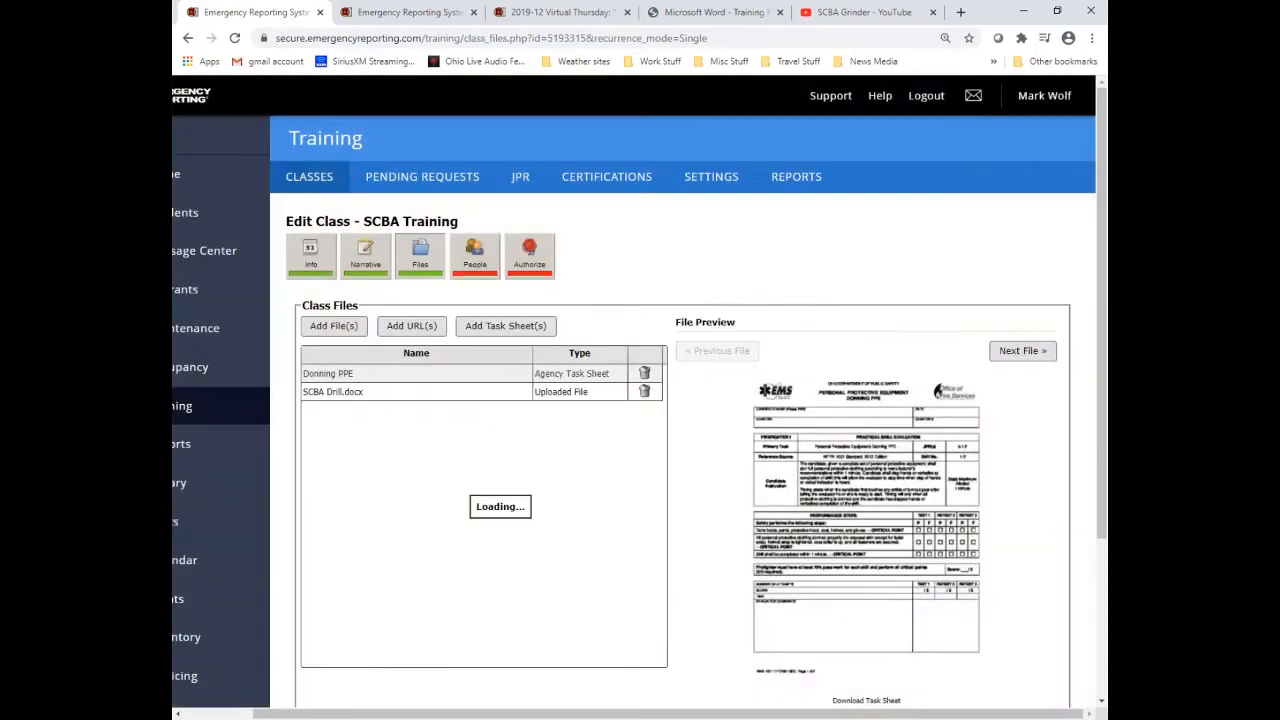
- Close the YouTube, Word report, 2019-12 Virtual Thursday and second Emergency Reporting browser tabs, keeping the class page open
click(932, 12)
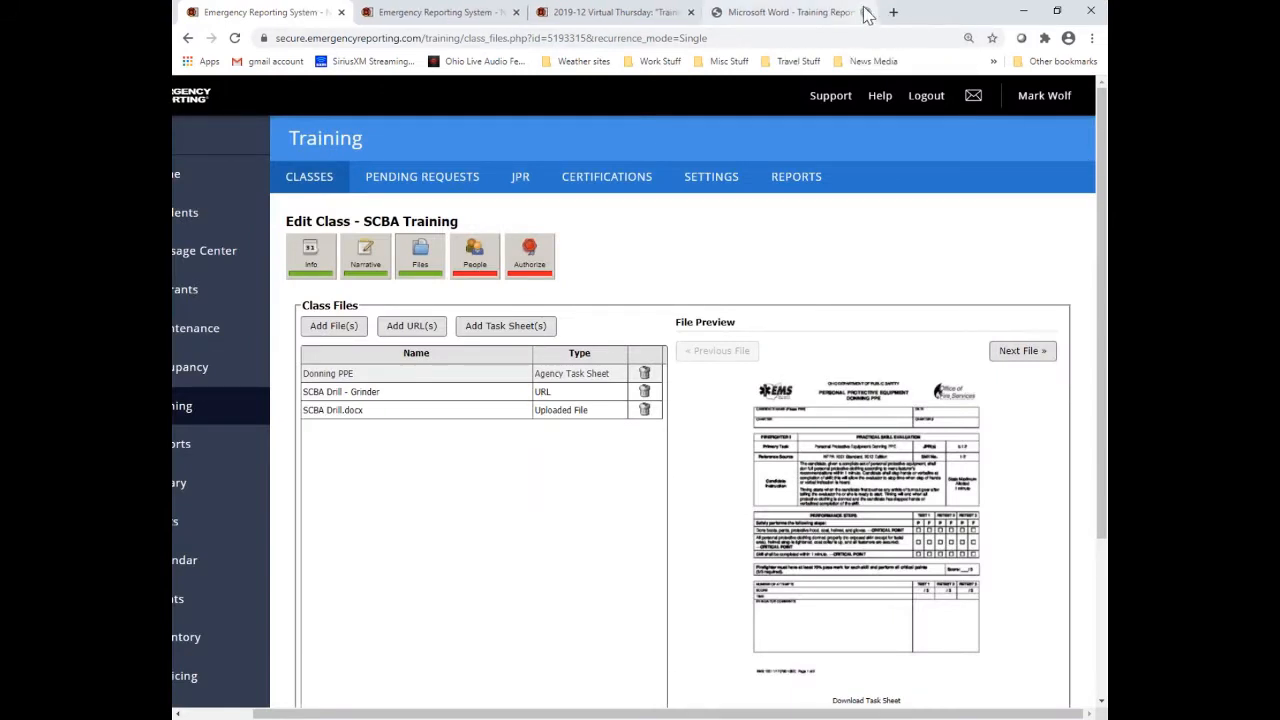
click(866, 12)
click(690, 12)
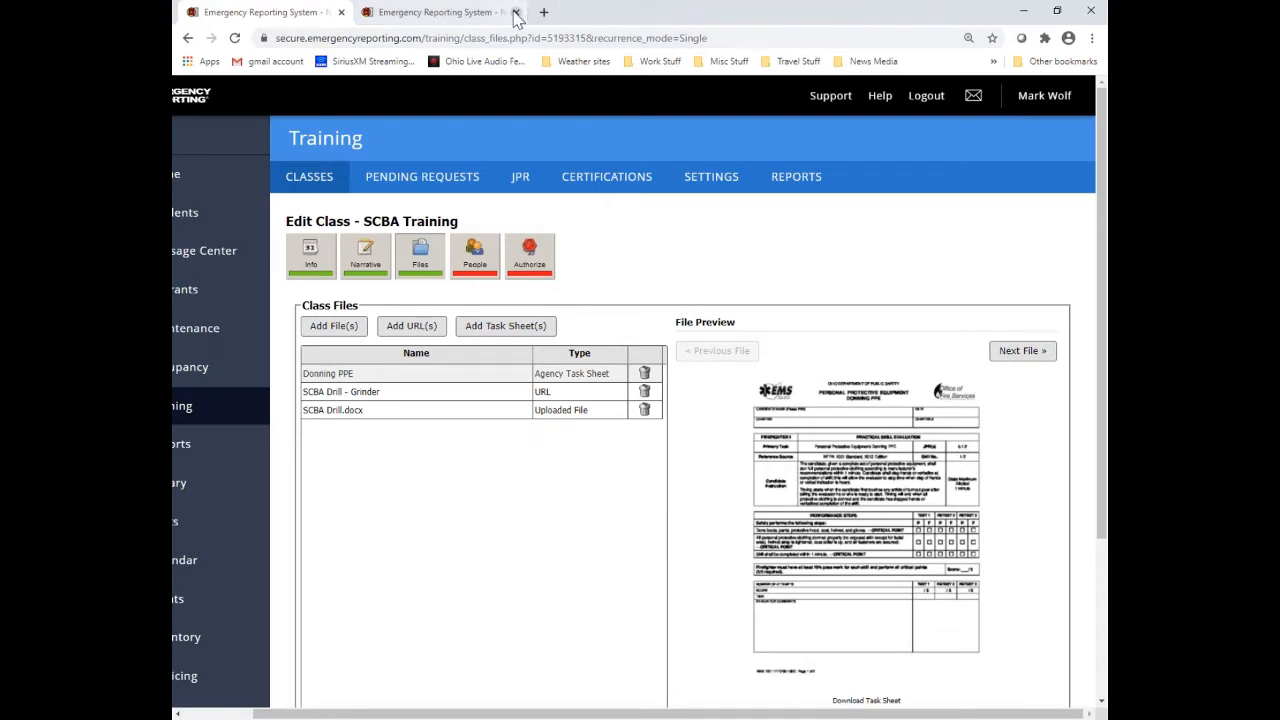
click(515, 13)
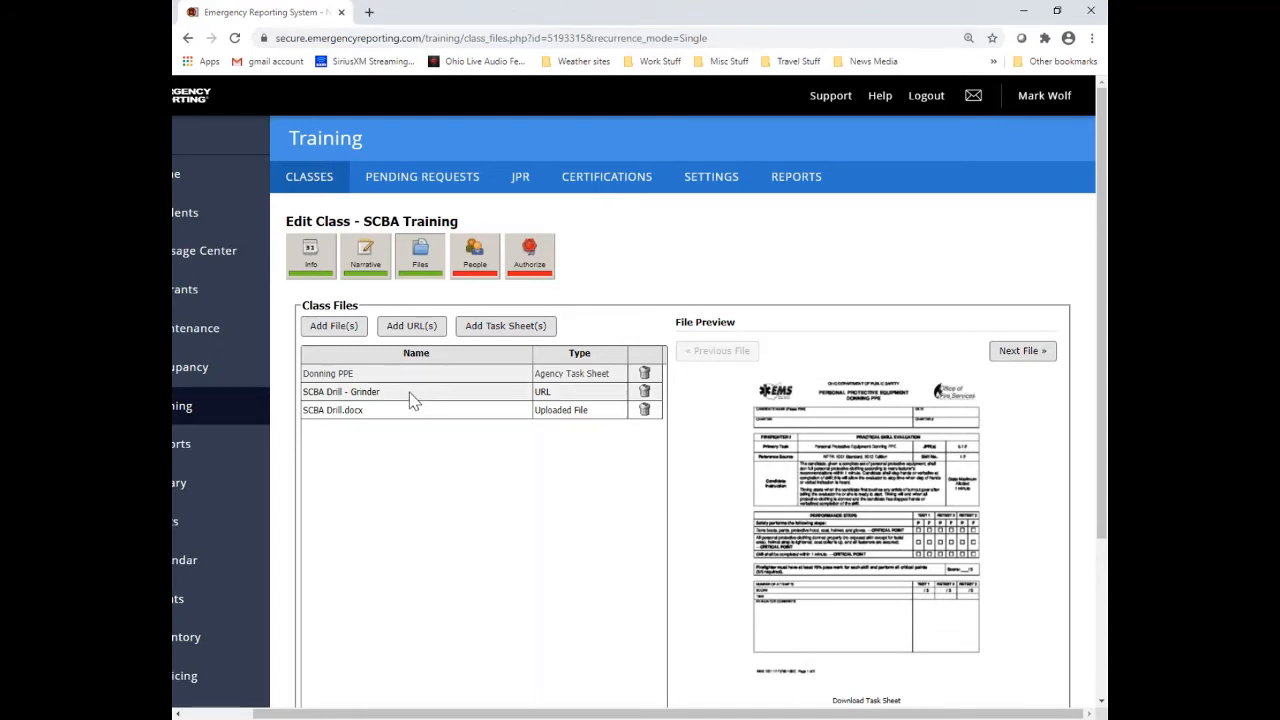
- Visit the SCBA Drill - Grinder link from its file preview, pause the video and return to the class files
click(470, 399)
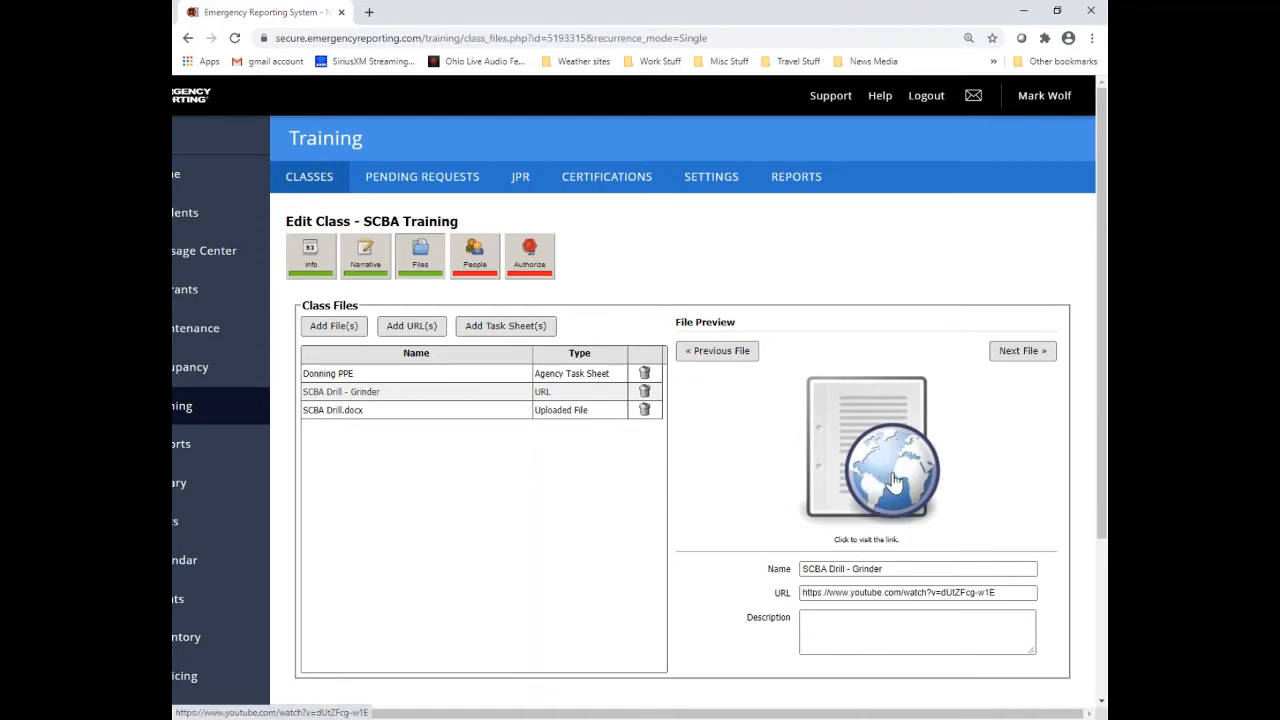
click(895, 481)
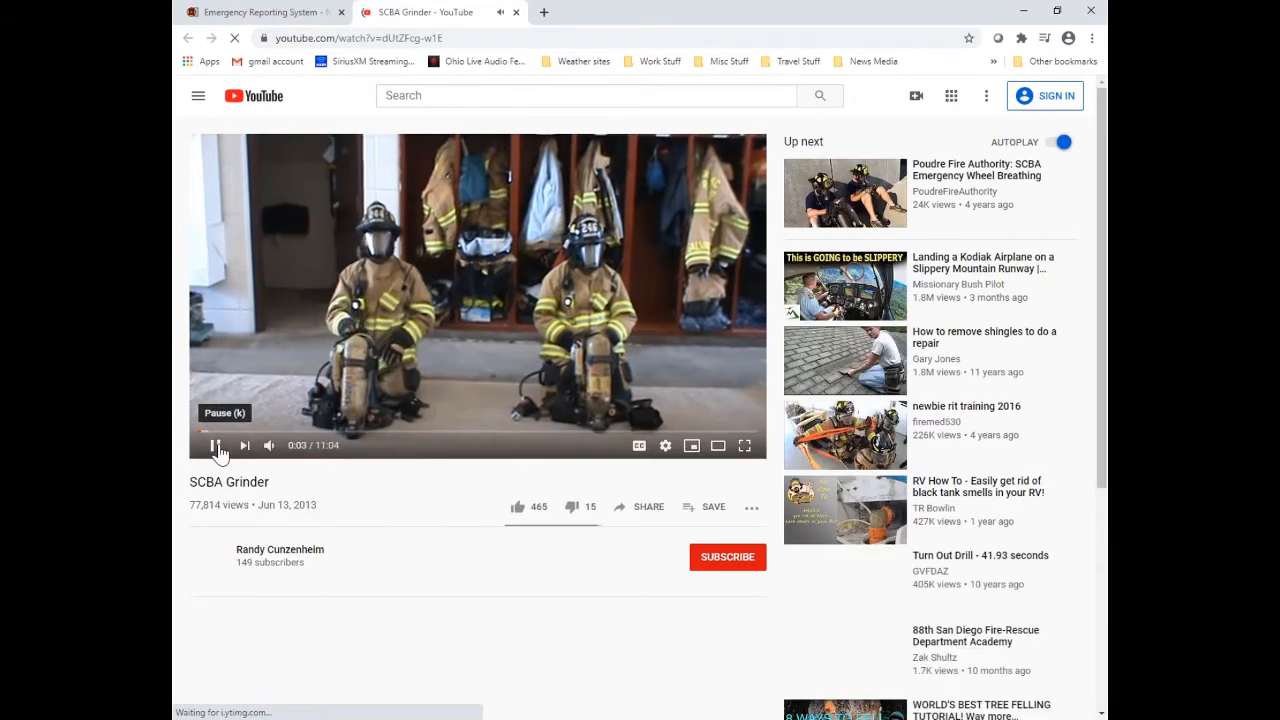
click(215, 447)
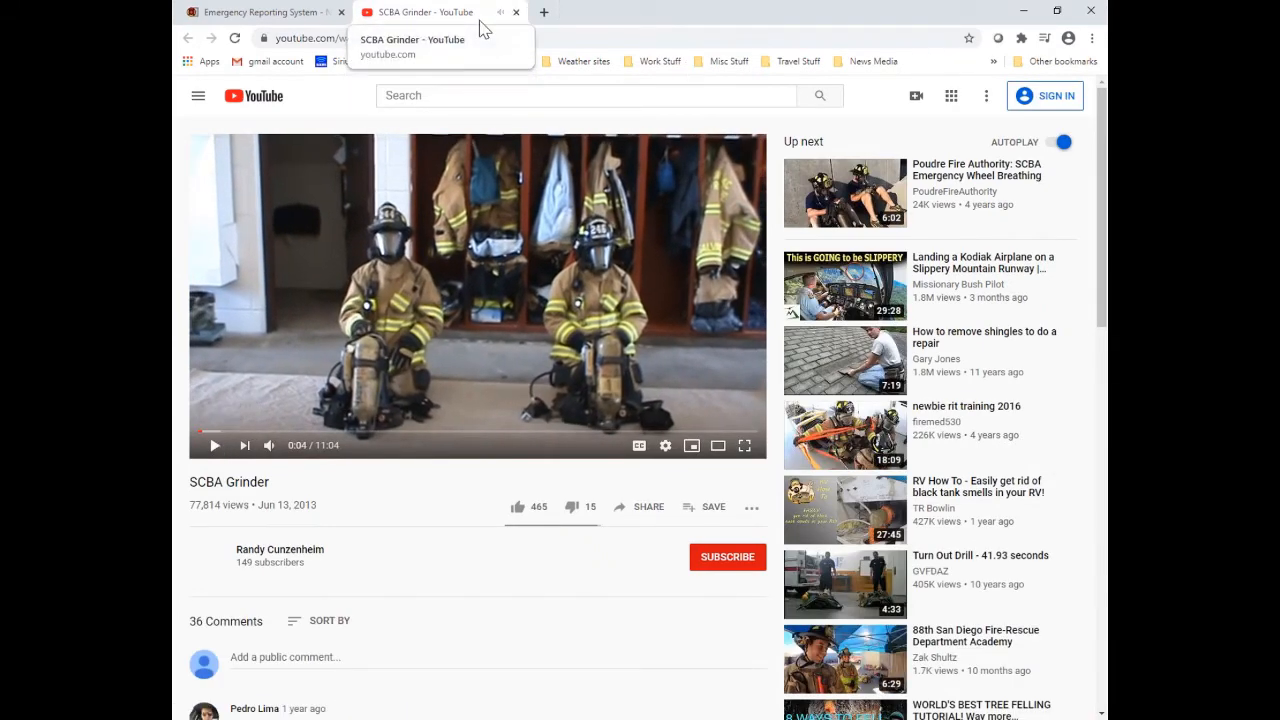
click(268, 20)
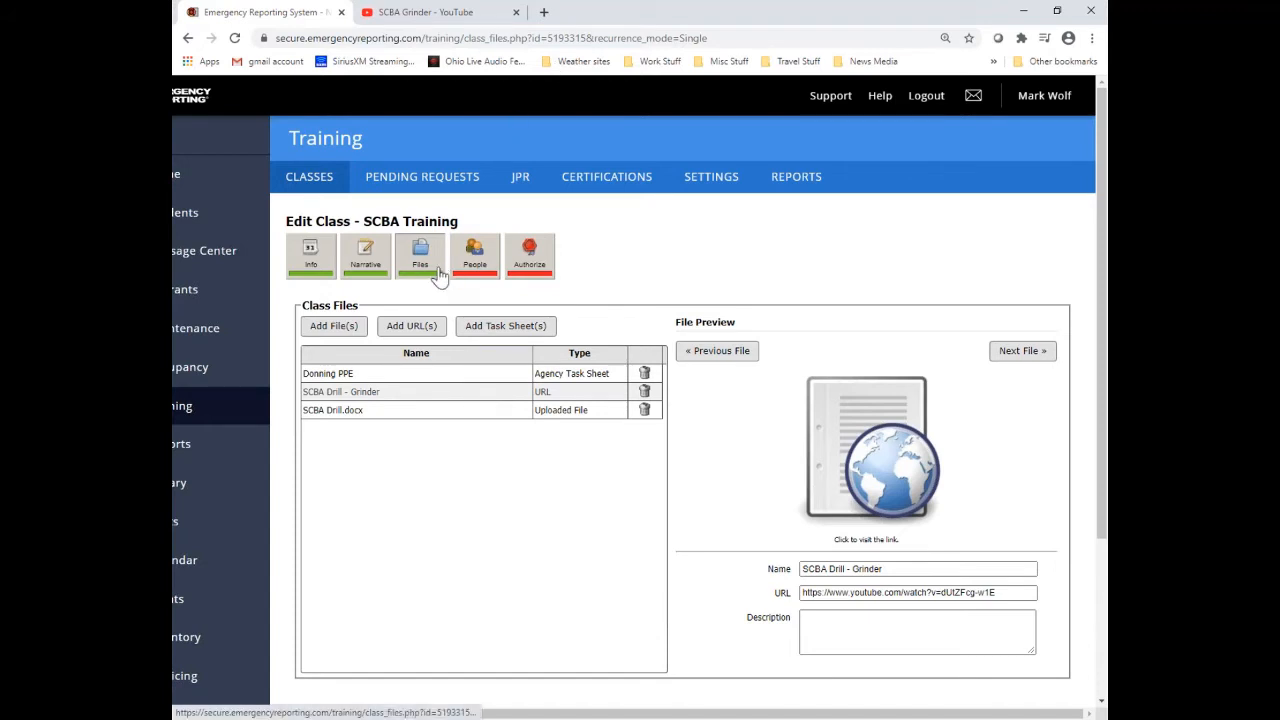
- Start adding agency personnel to the class, filtering the list to station 1 - The Big House and B Shift
click(493, 276)
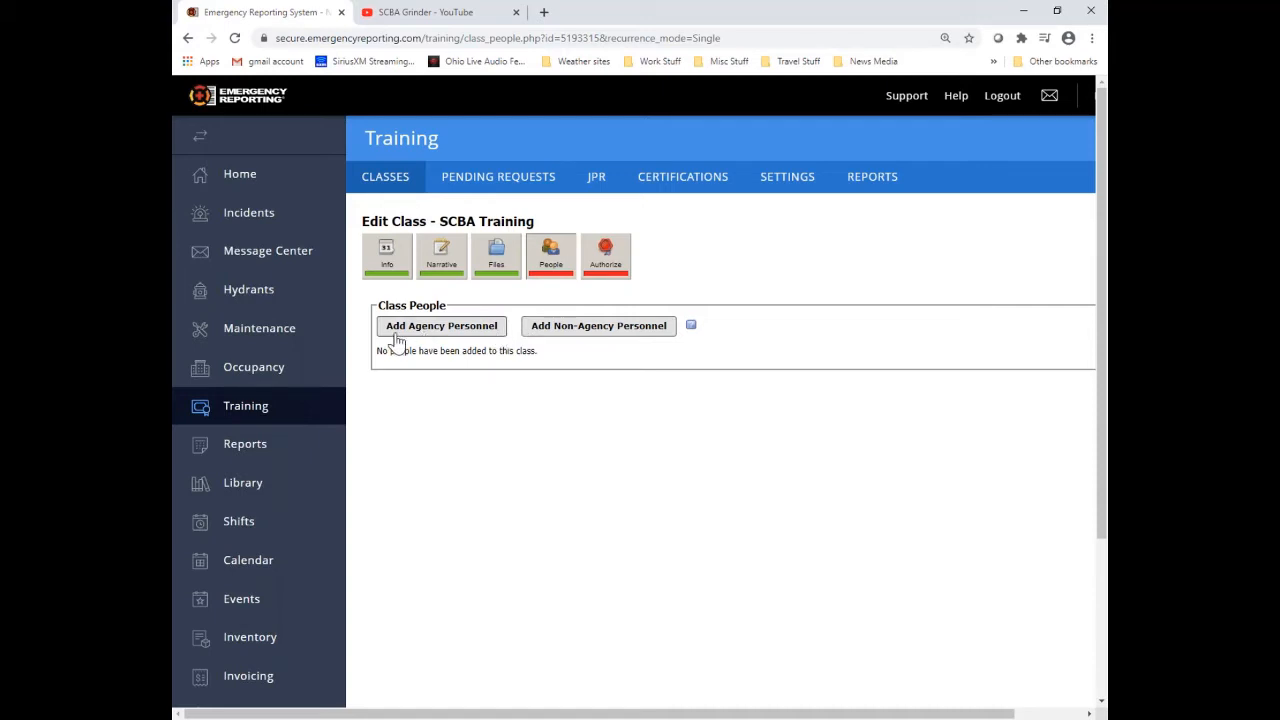
click(498, 332)
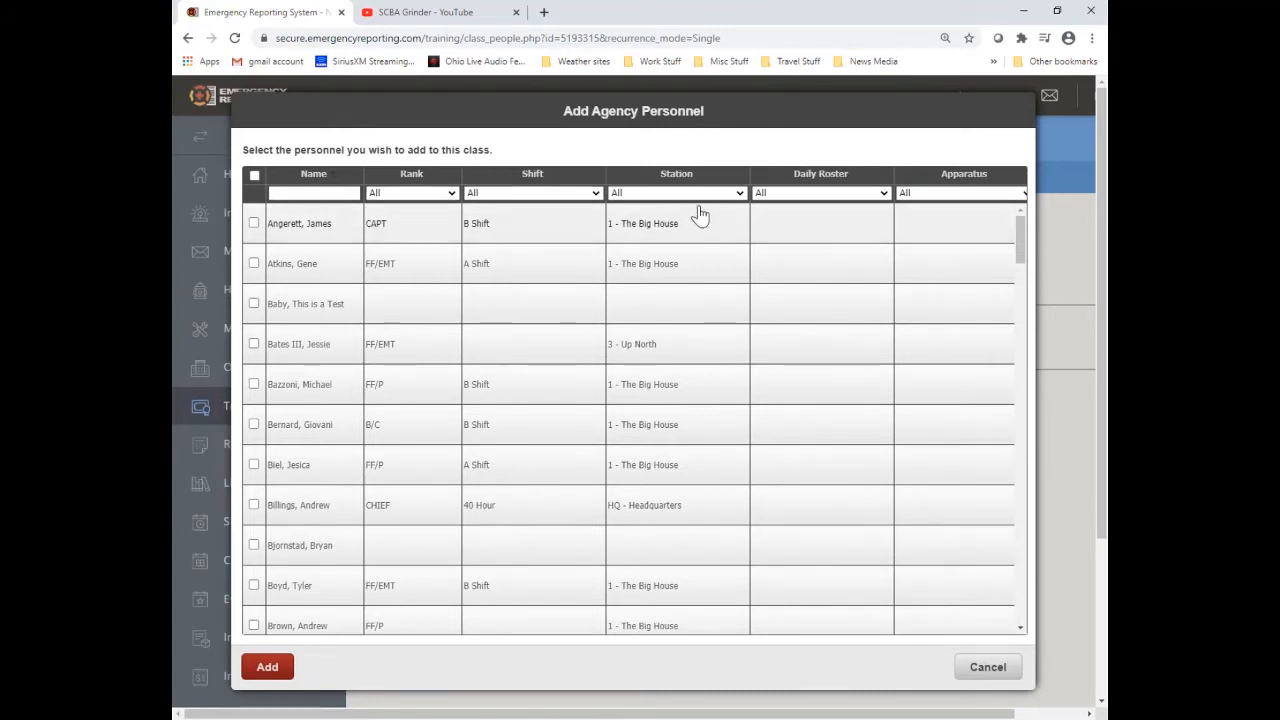
click(743, 192)
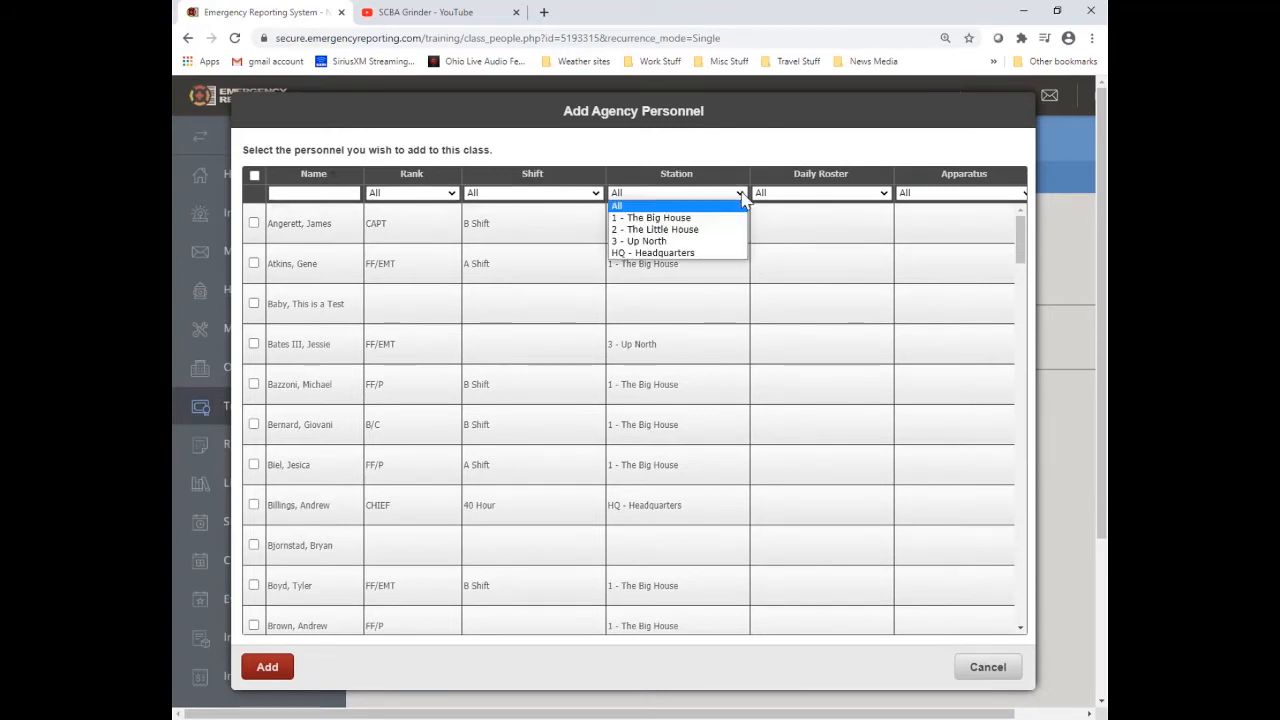
click(675, 218)
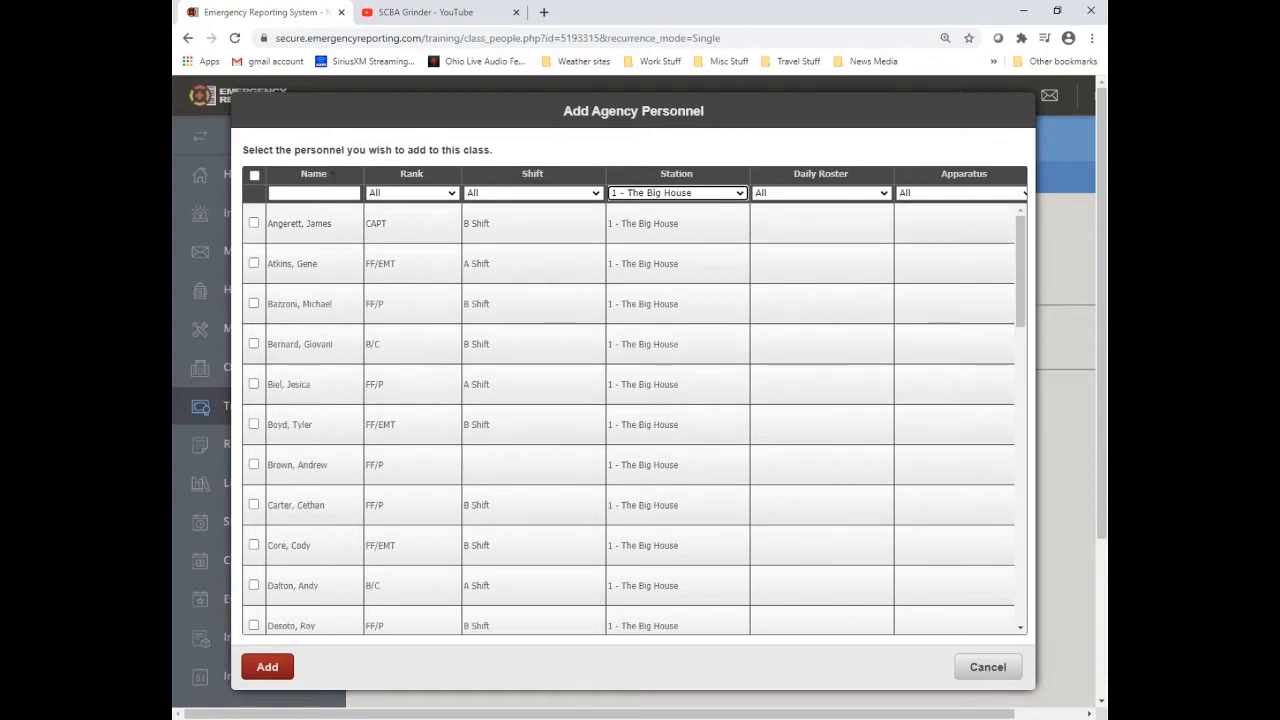
click(596, 193)
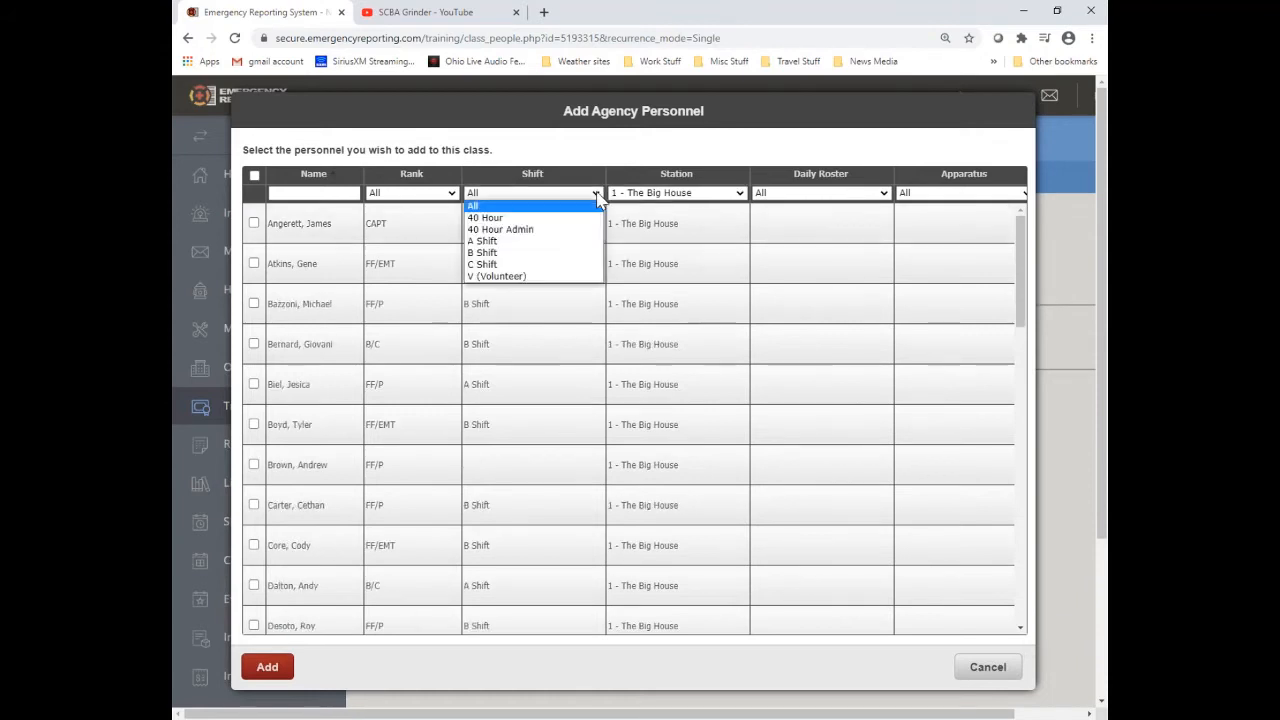
click(502, 253)
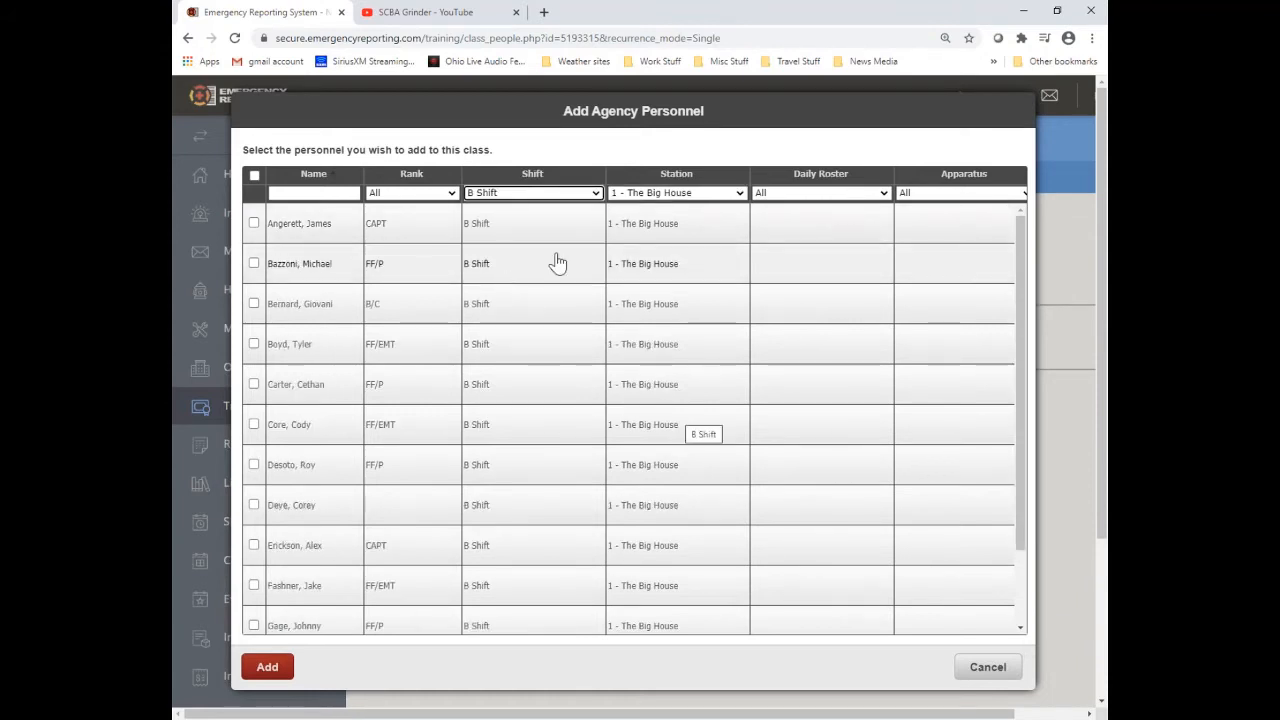
- Add the first six listed personnel to the class and fill in 3.00 hours for all of them
click(254, 223)
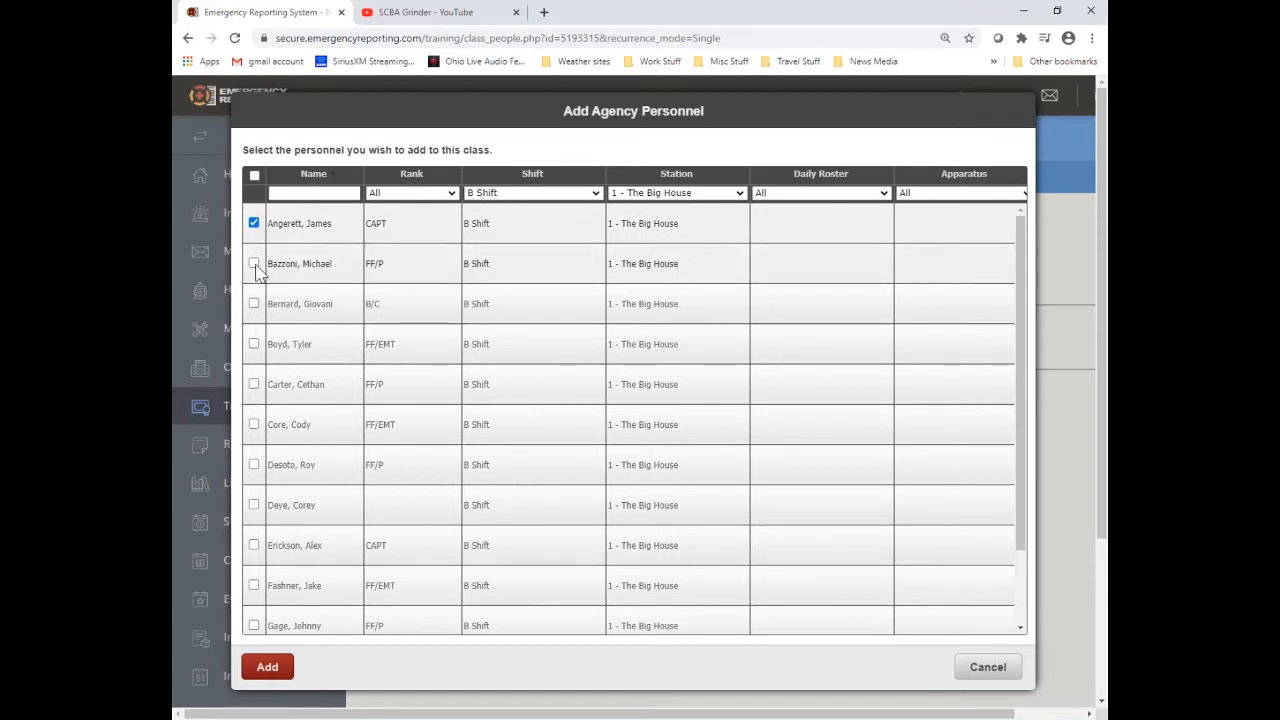
click(254, 263)
click(254, 303)
click(254, 343)
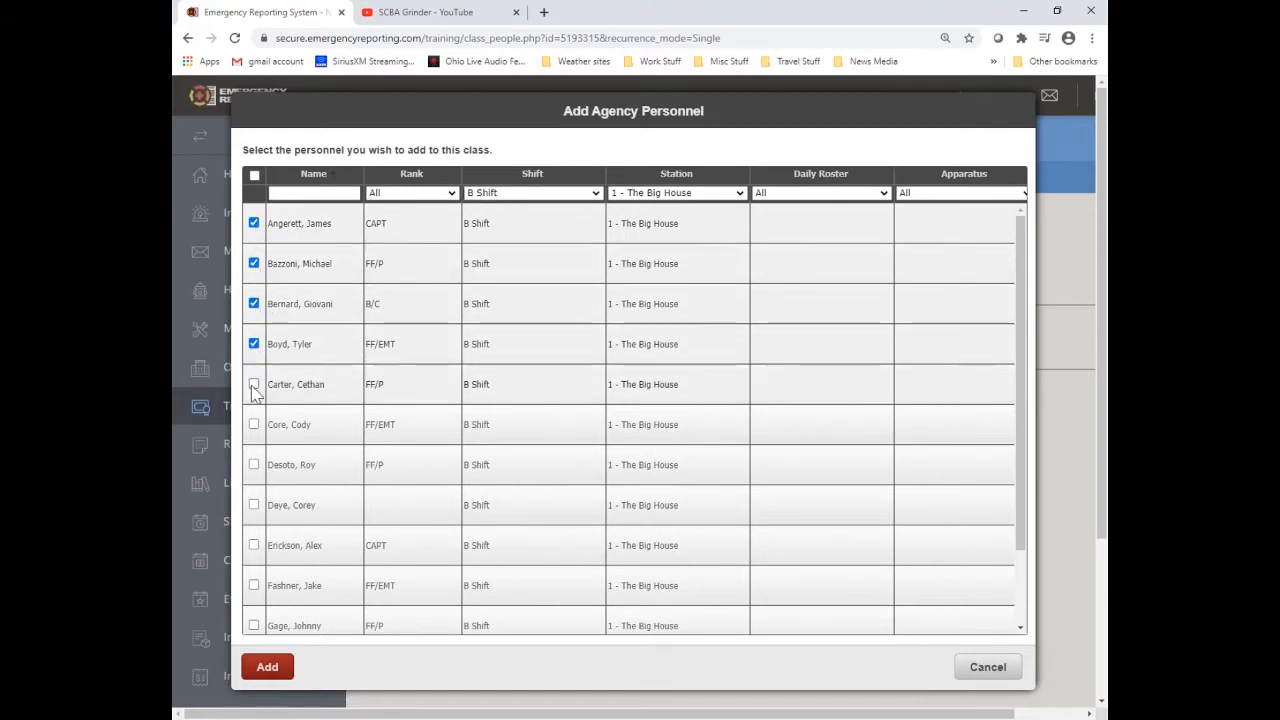
click(254, 384)
click(254, 424)
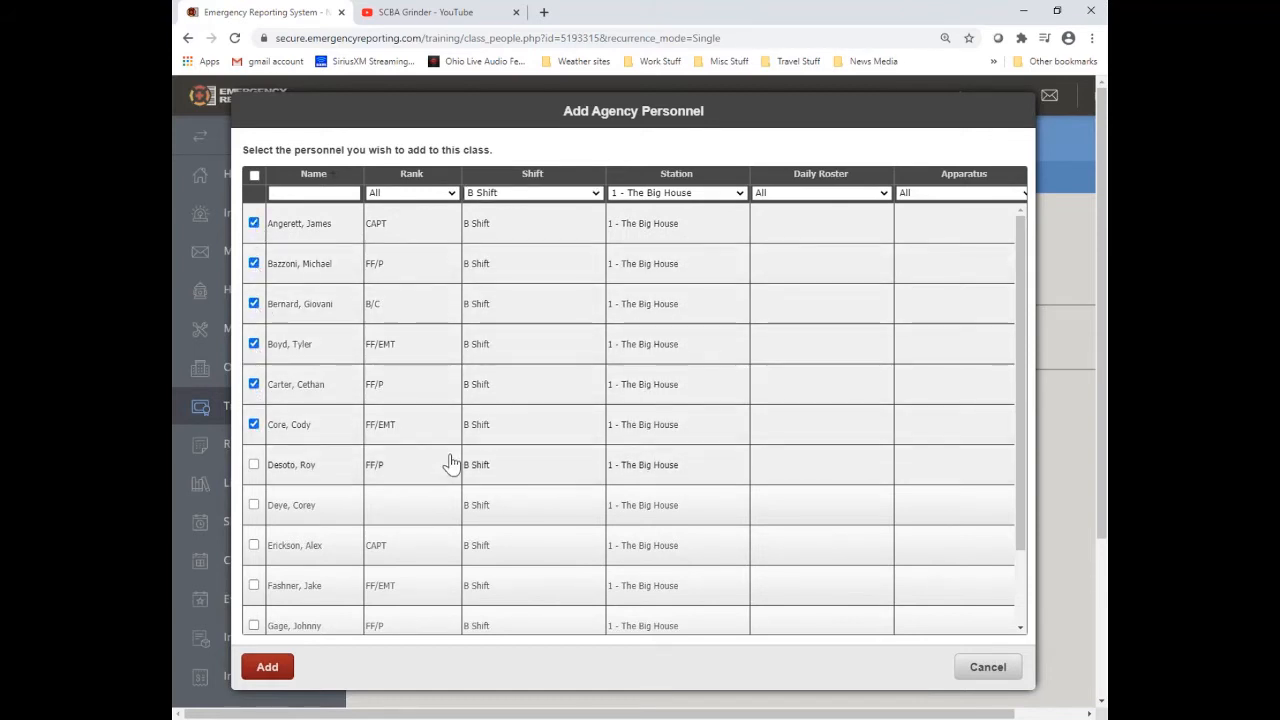
click(266, 667)
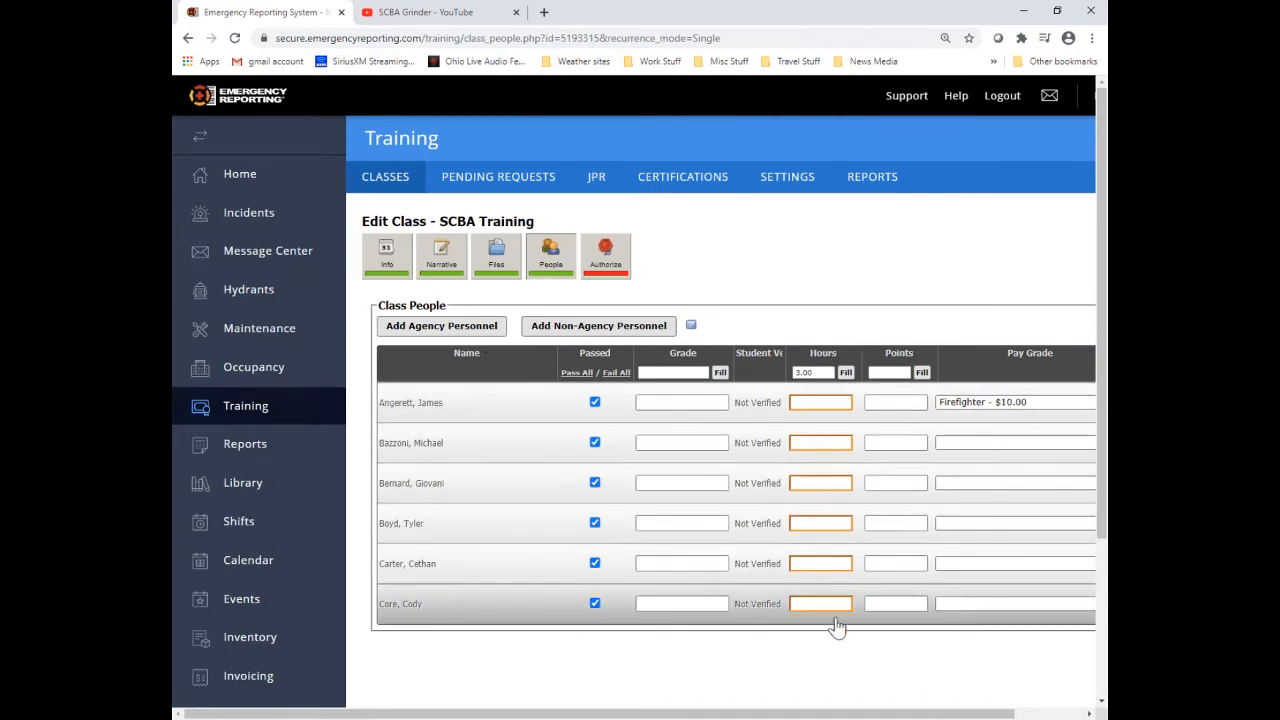
click(846, 373)
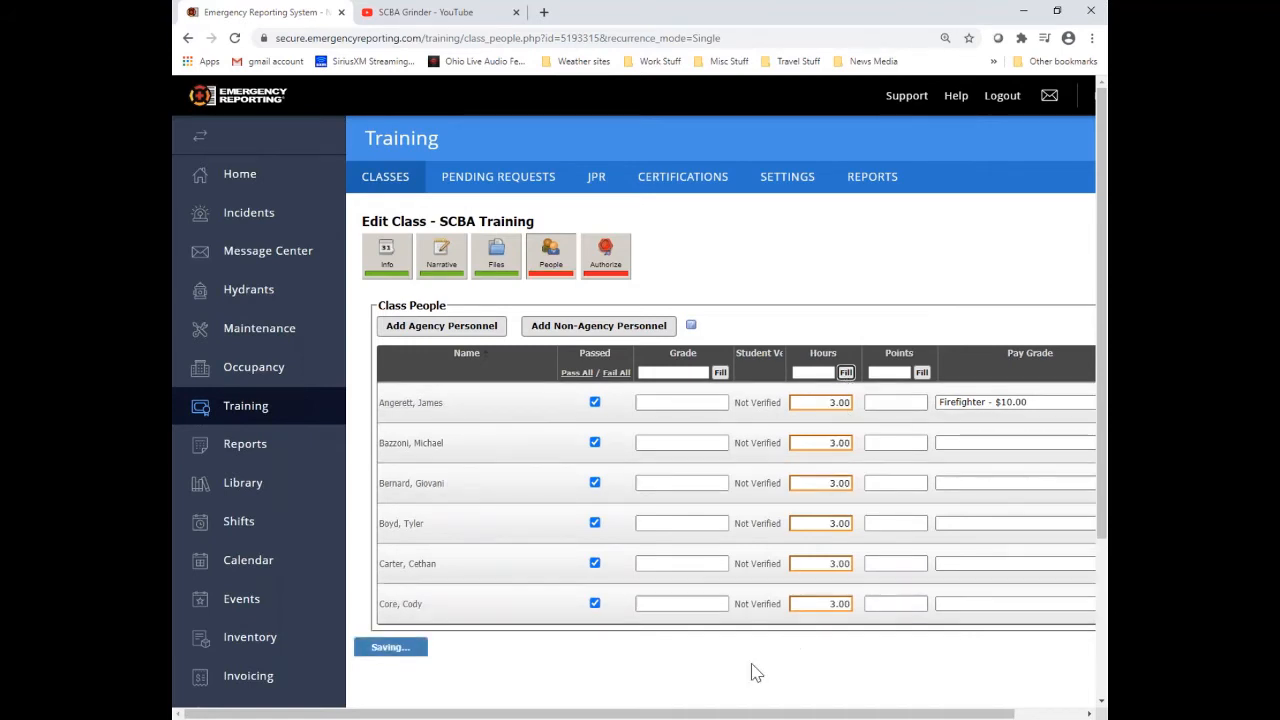
- Set the pay grade to Default - $0.01 for the second, third and sixth attendees and Company Officer - $18.00 for the fourth and fifth
drag(470, 716, 545, 716)
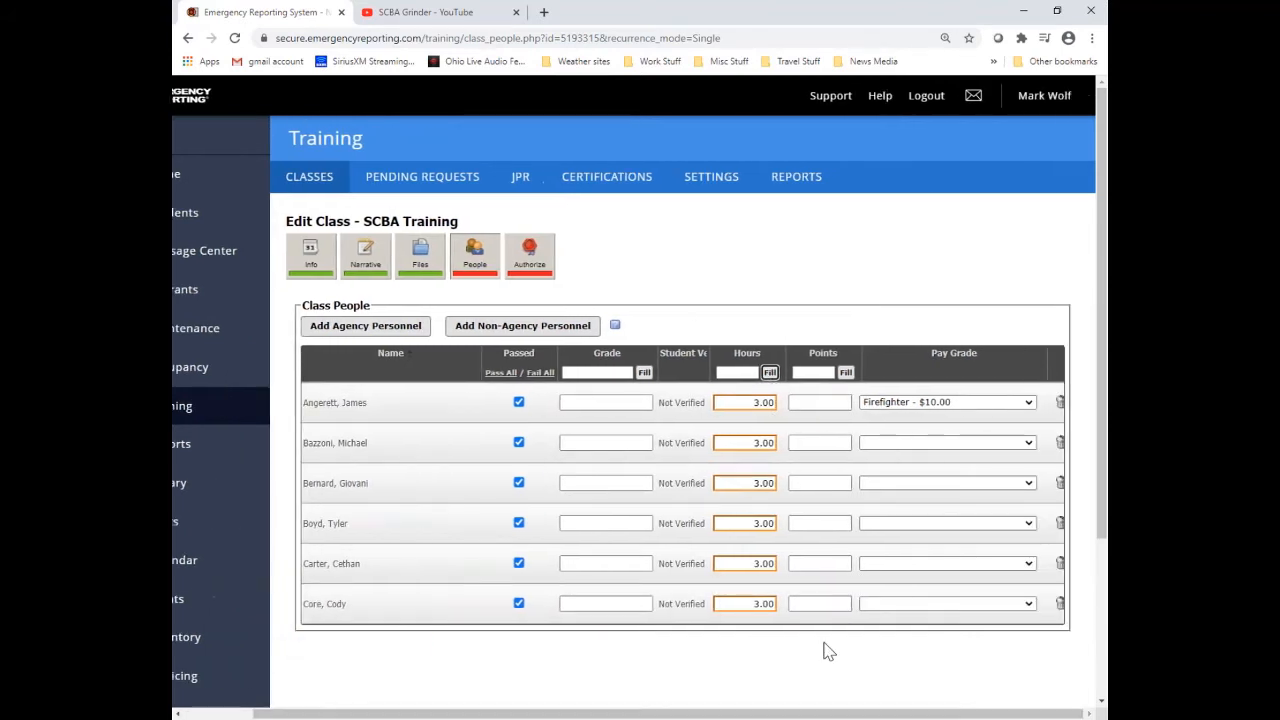
click(1028, 443)
click(938, 492)
click(946, 483)
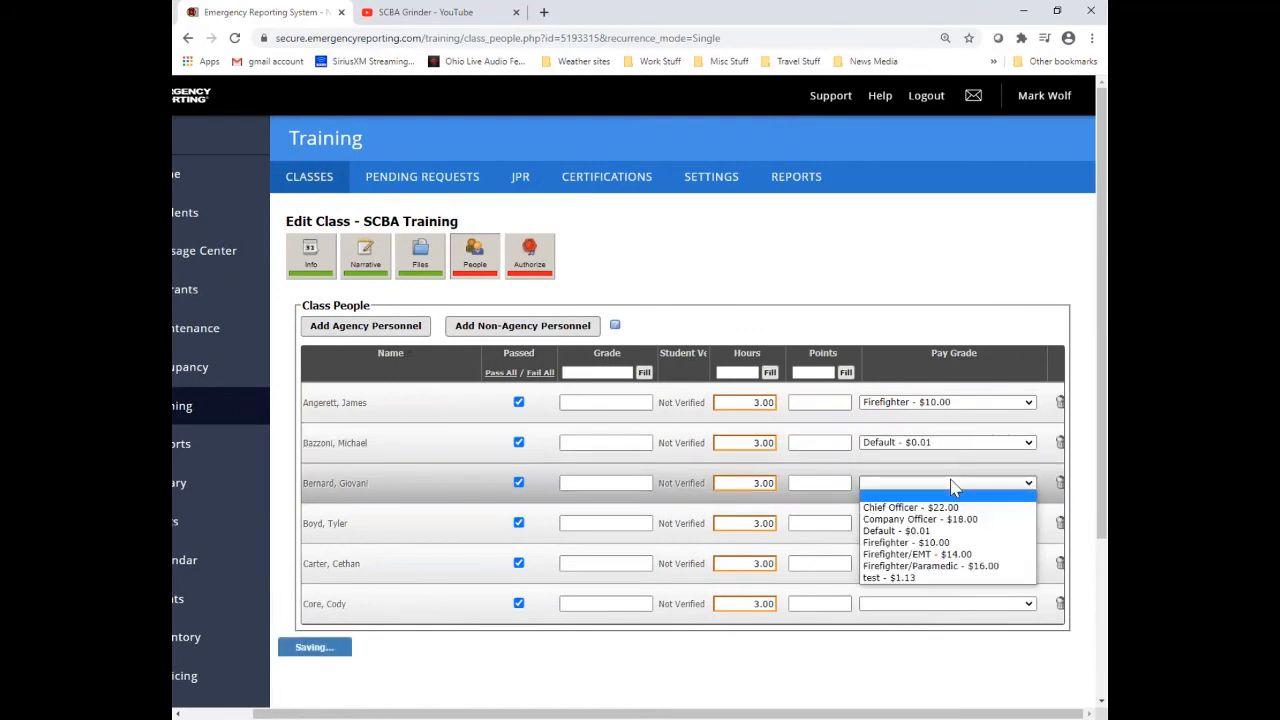
click(946, 531)
click(946, 523)
click(930, 559)
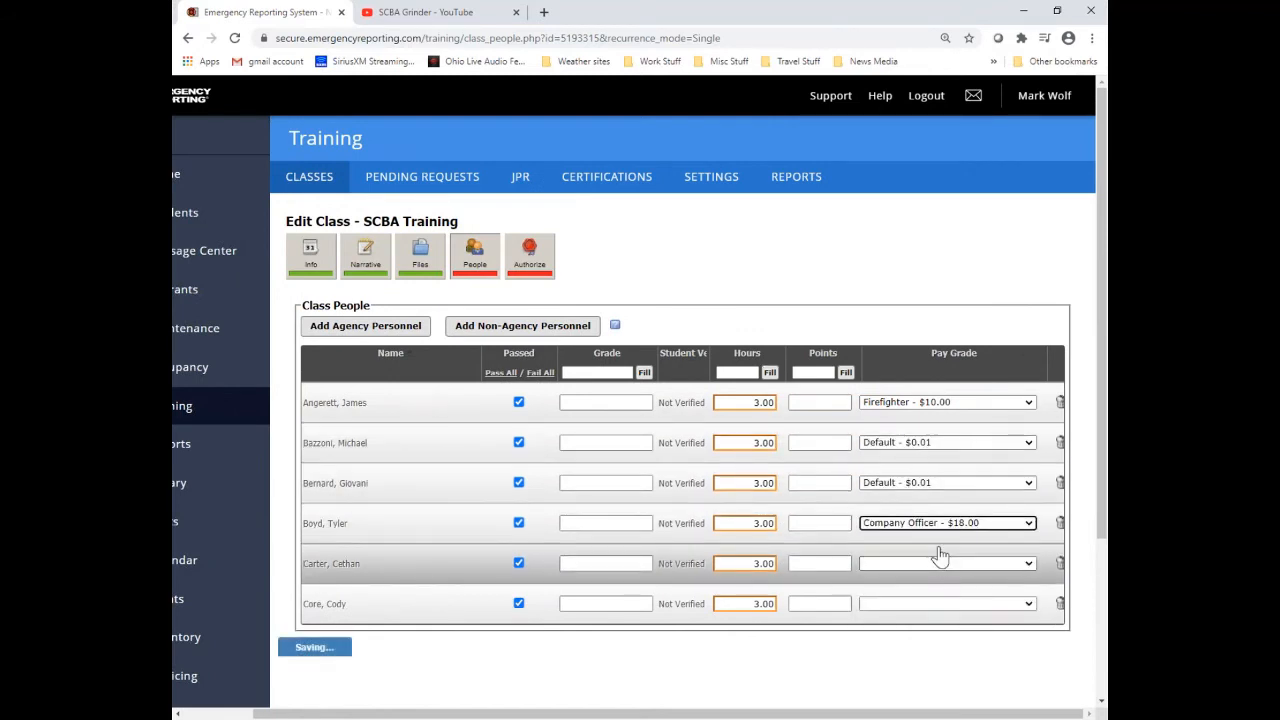
click(937, 563)
click(920, 599)
click(920, 604)
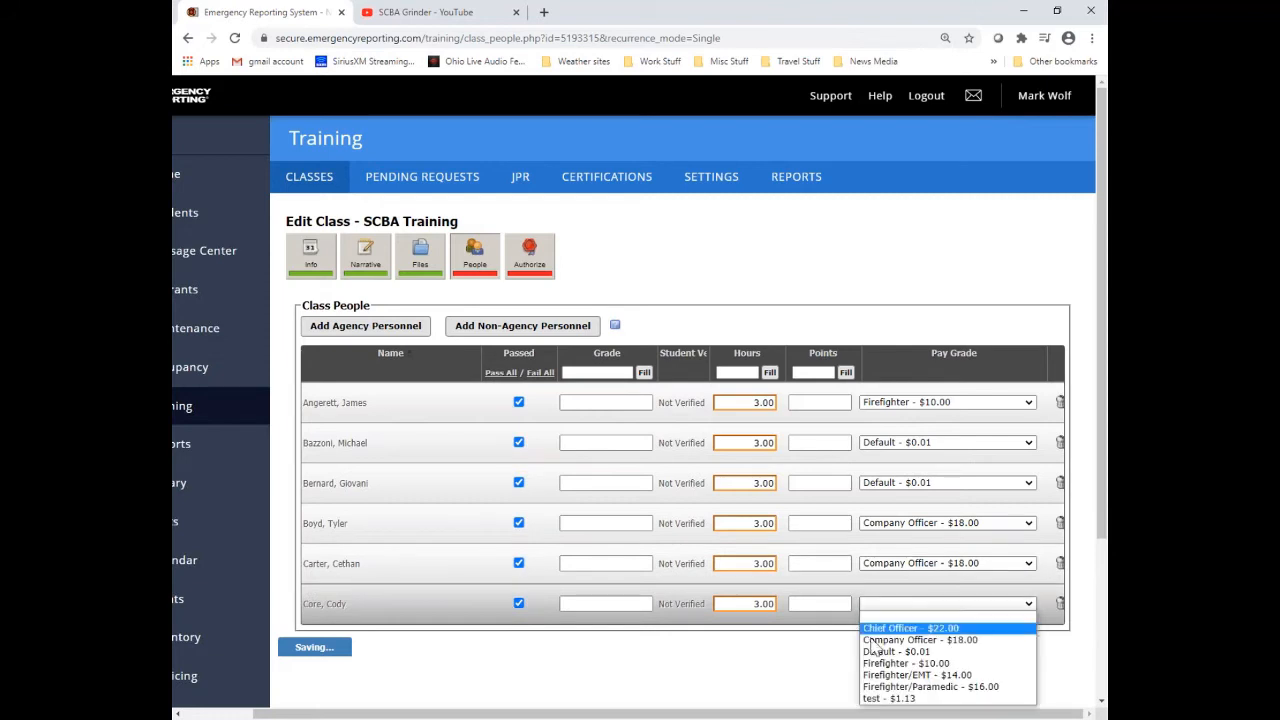
click(915, 651)
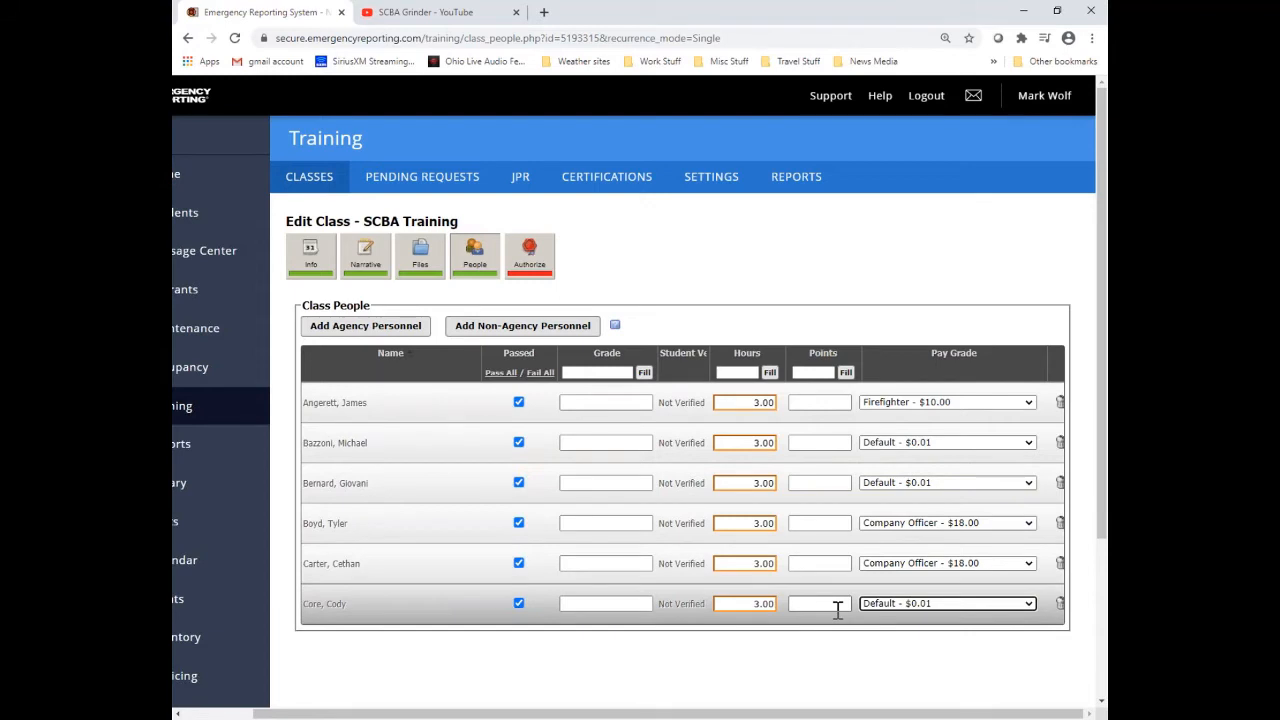
- Fill in 1 point for every attendee of the class
click(816, 372)
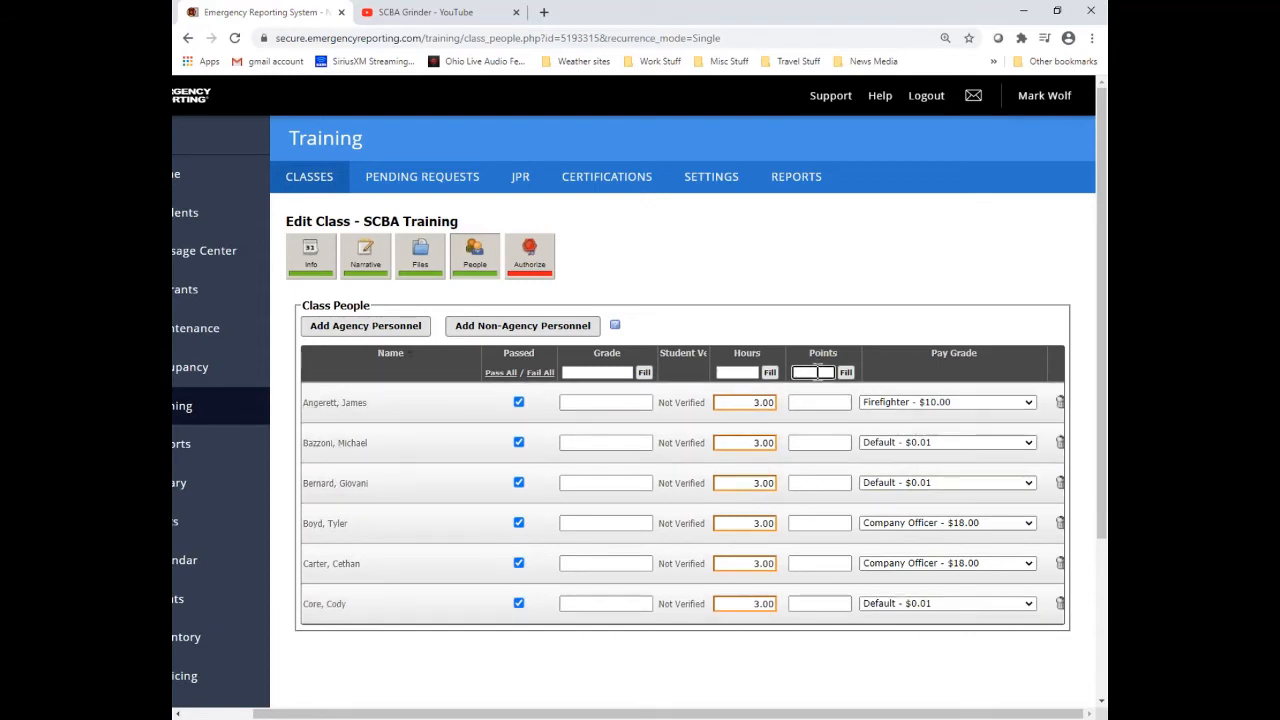
text(1)
click(846, 372)
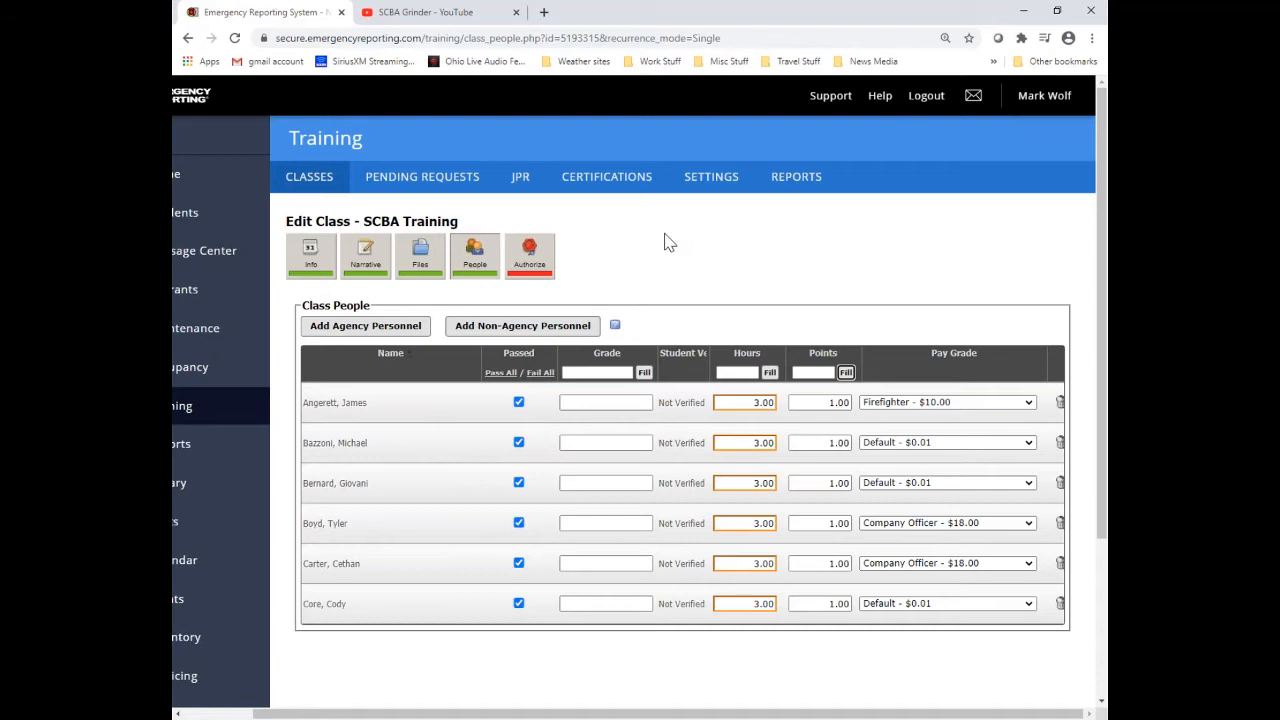
- Authorize the class as complete by entering the account password, leaving the Complete and Reviewed option off
click(547, 279)
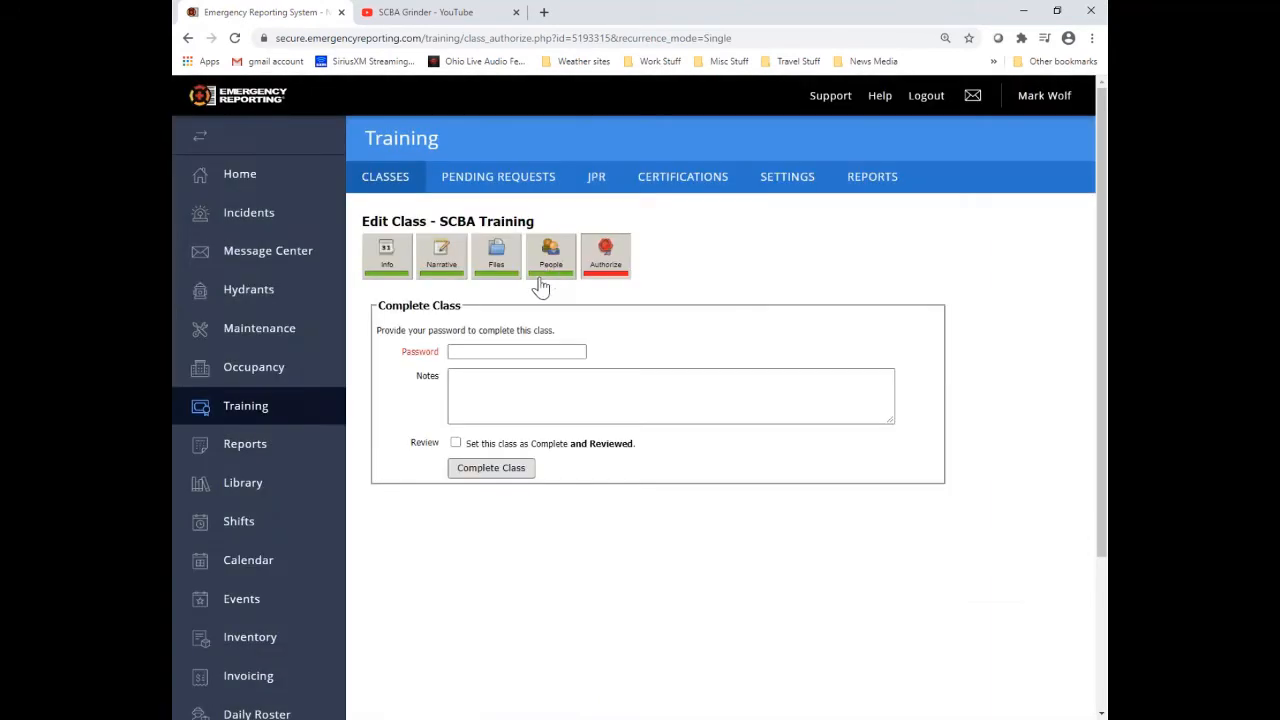
click(467, 350)
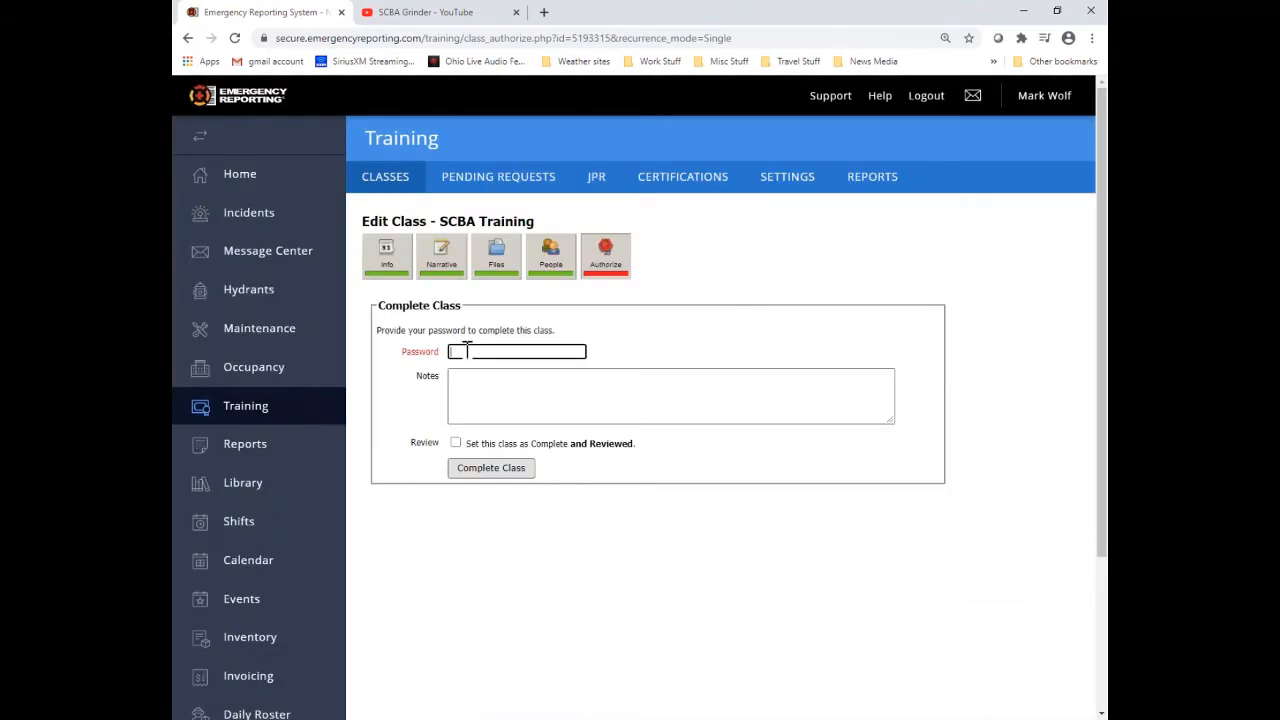
text(•••••••)
drag(468, 444, 641, 457)
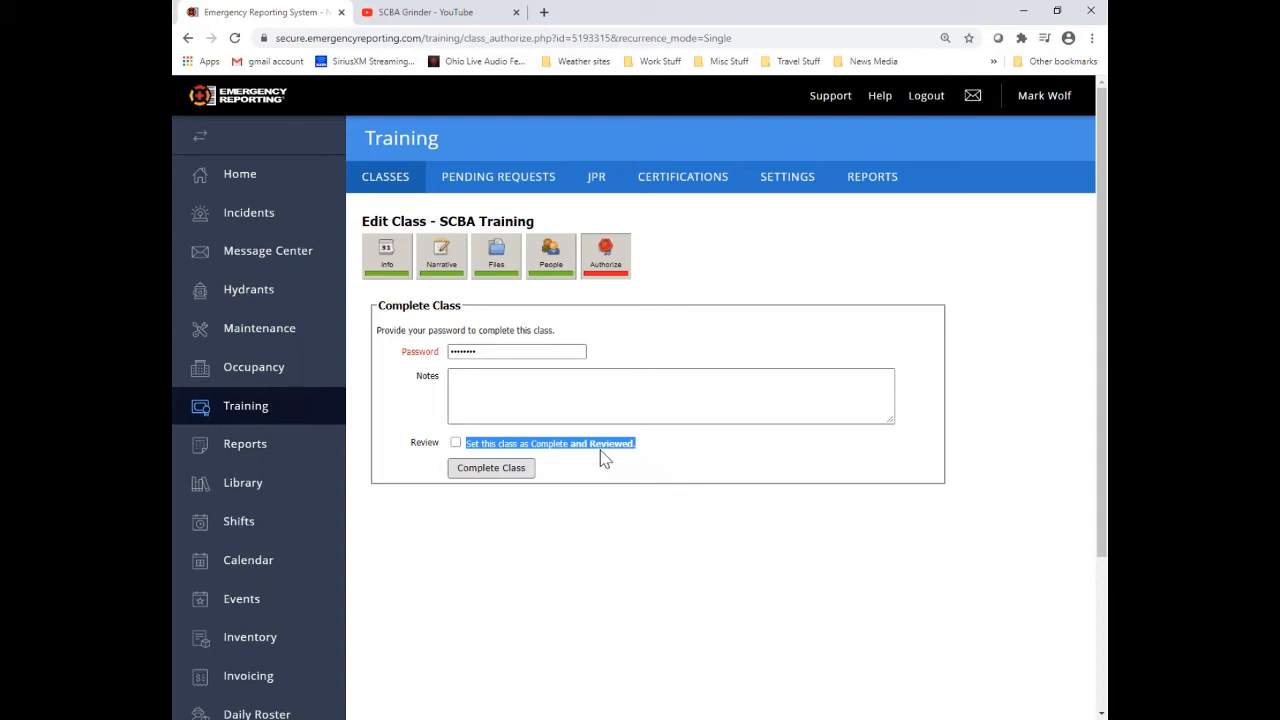
click(615, 455)
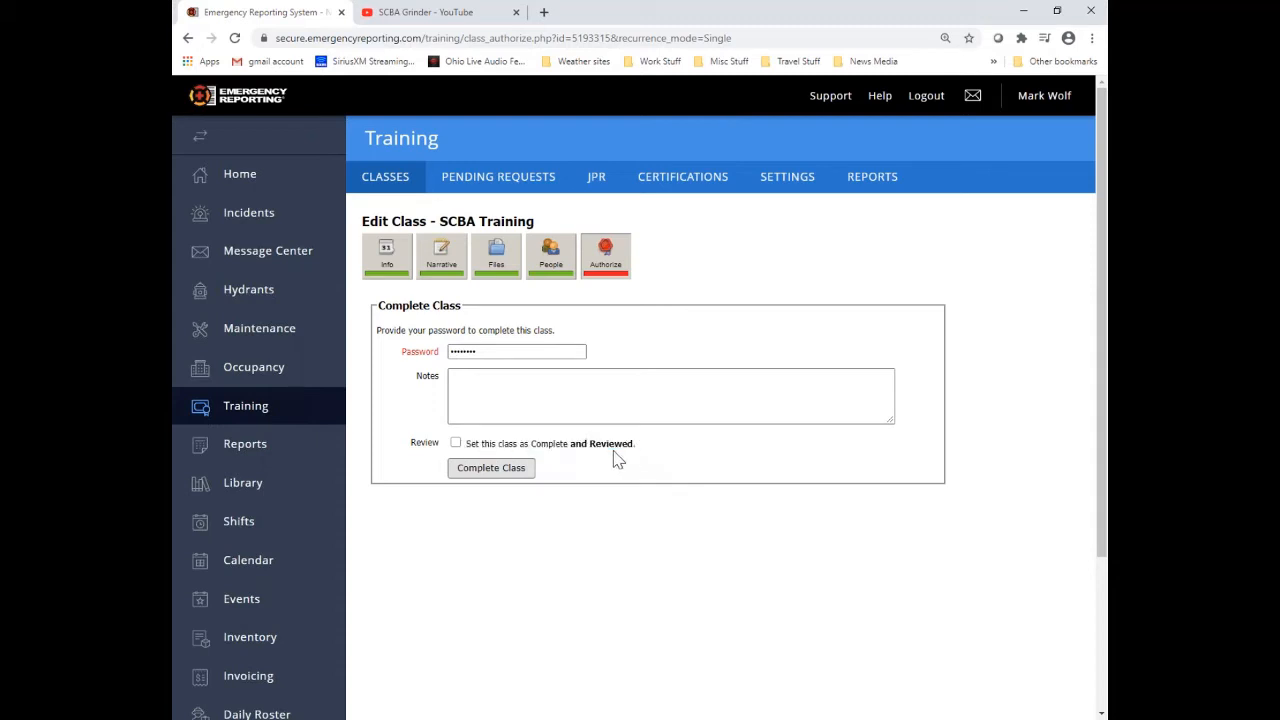
click(483, 470)
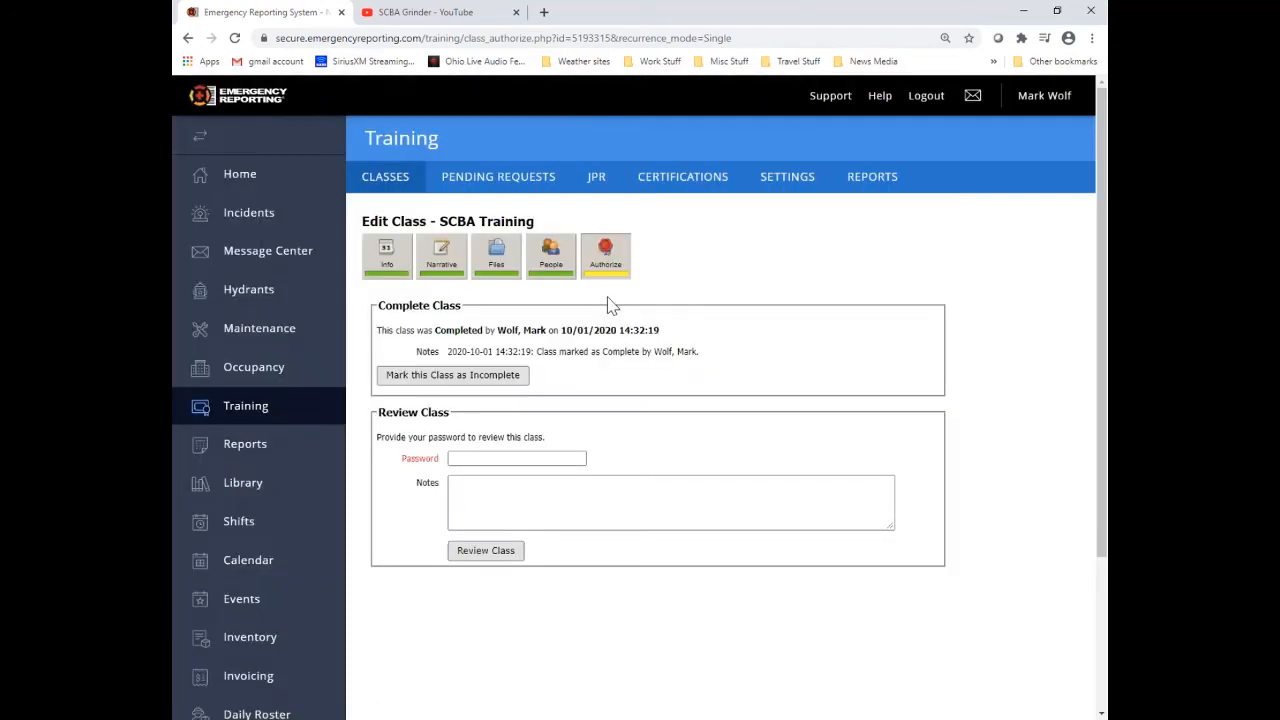
- Reopen the 10/01/2020 SCBA Training class from the class list and examine its details, narrative, files and people
click(397, 186)
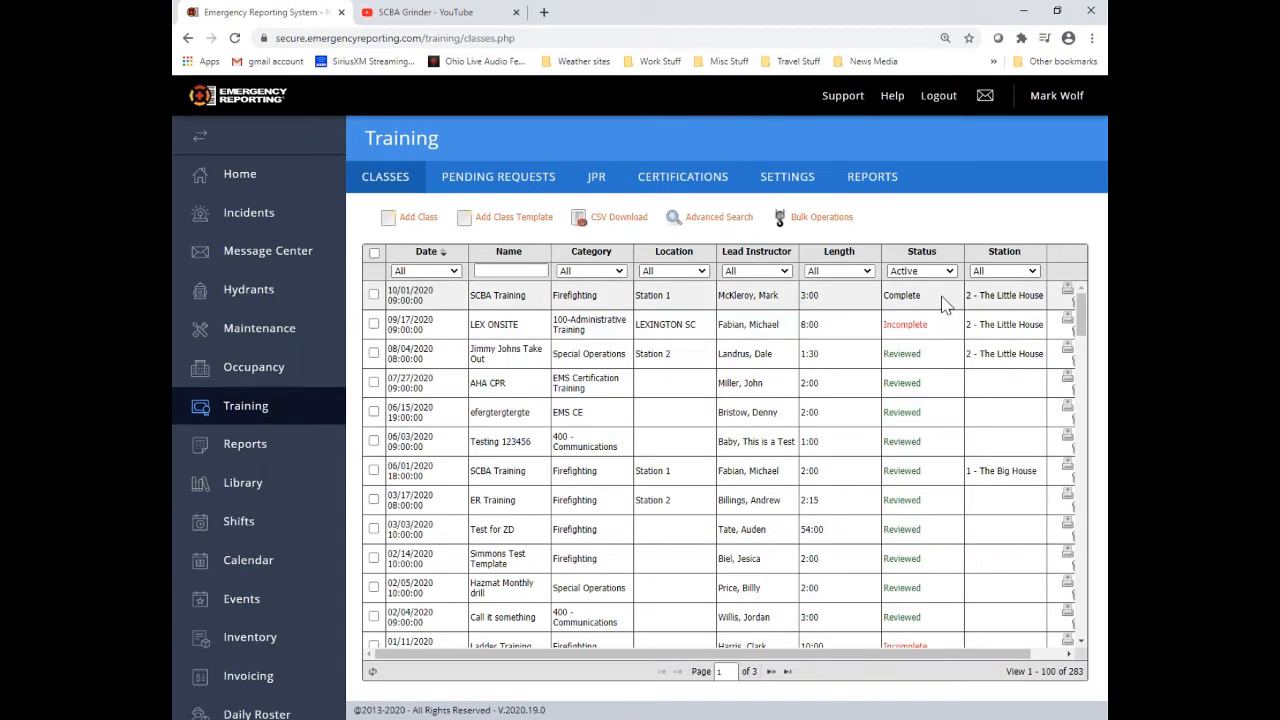
drag(831, 657, 918, 665)
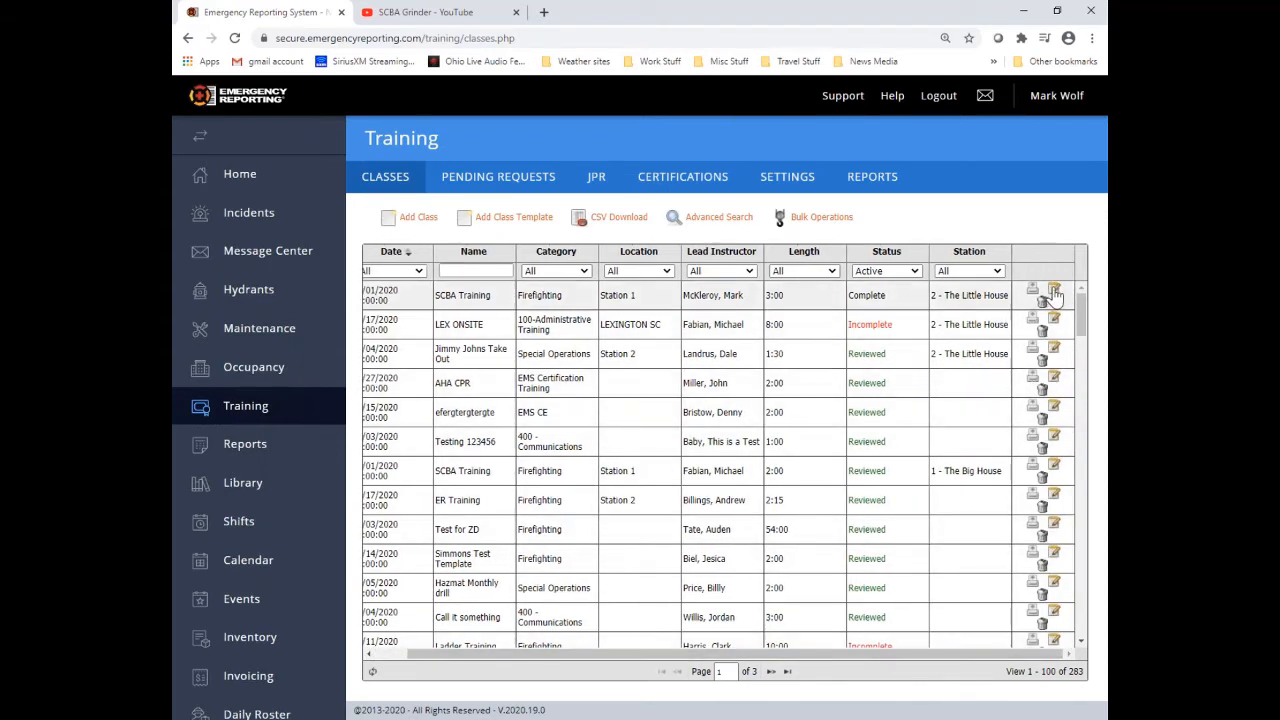
click(1055, 293)
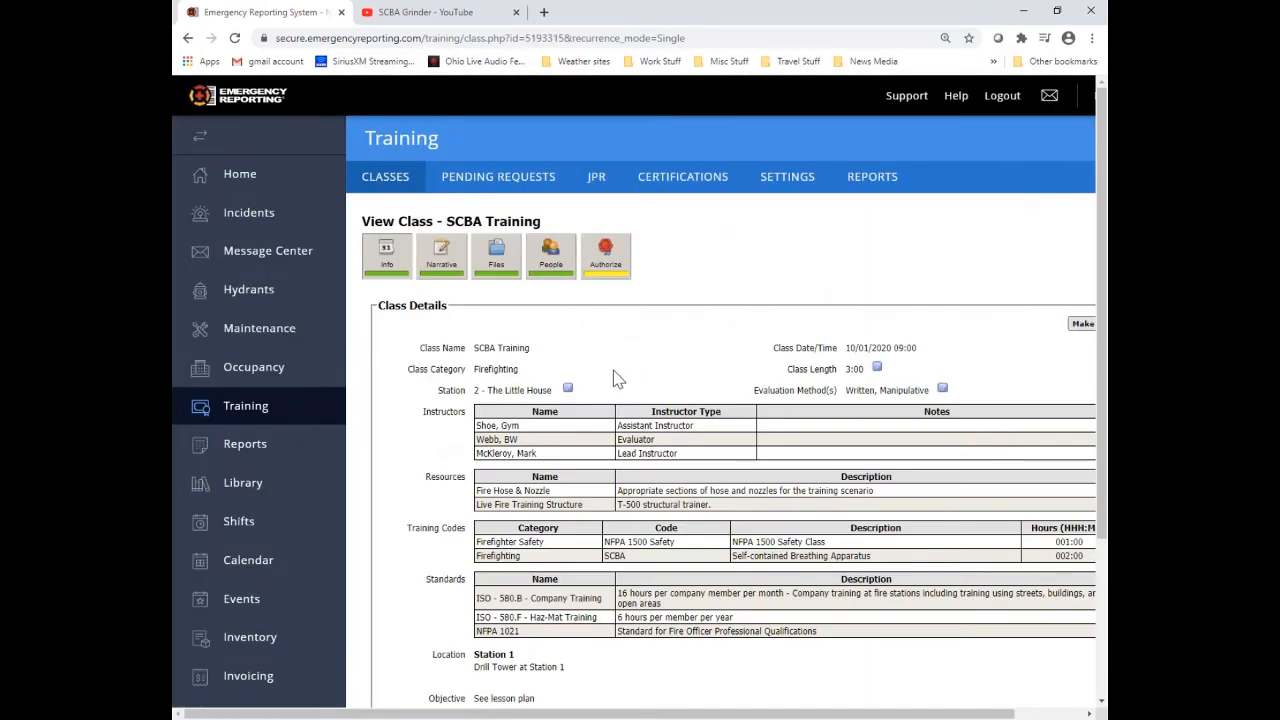
scroll(630, 685, down, 1)
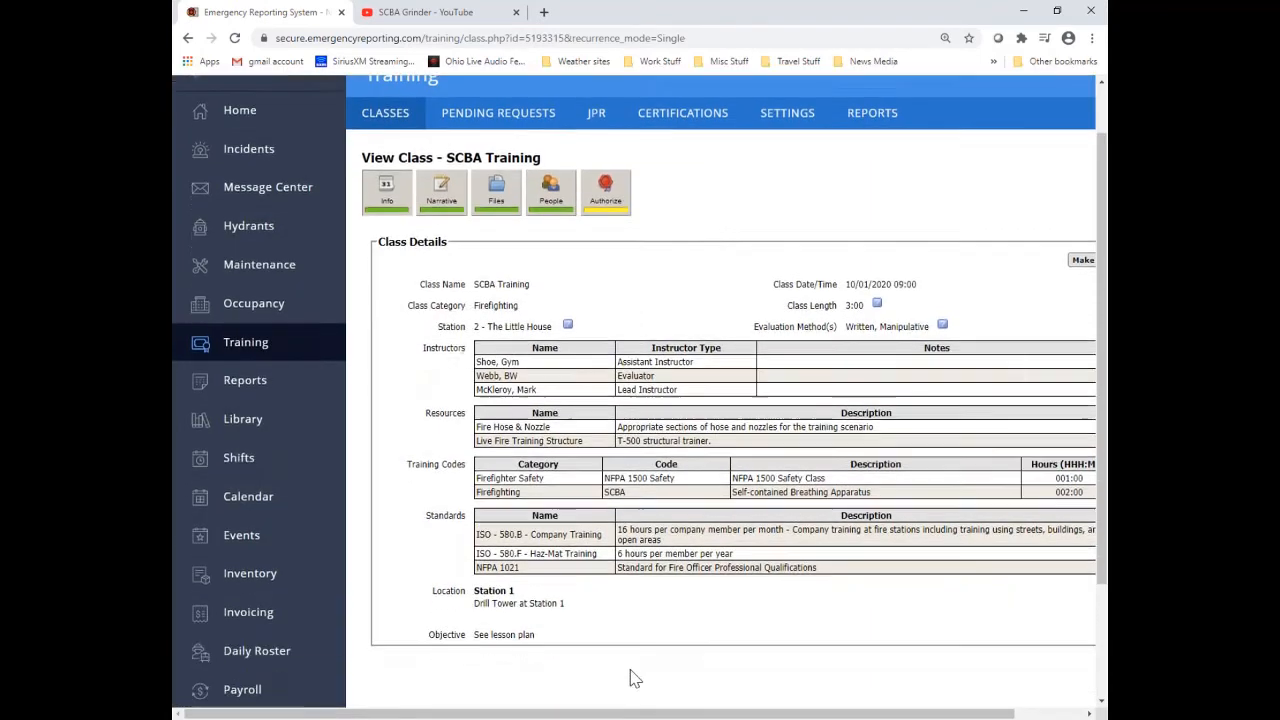
scroll(630, 679, down, 1)
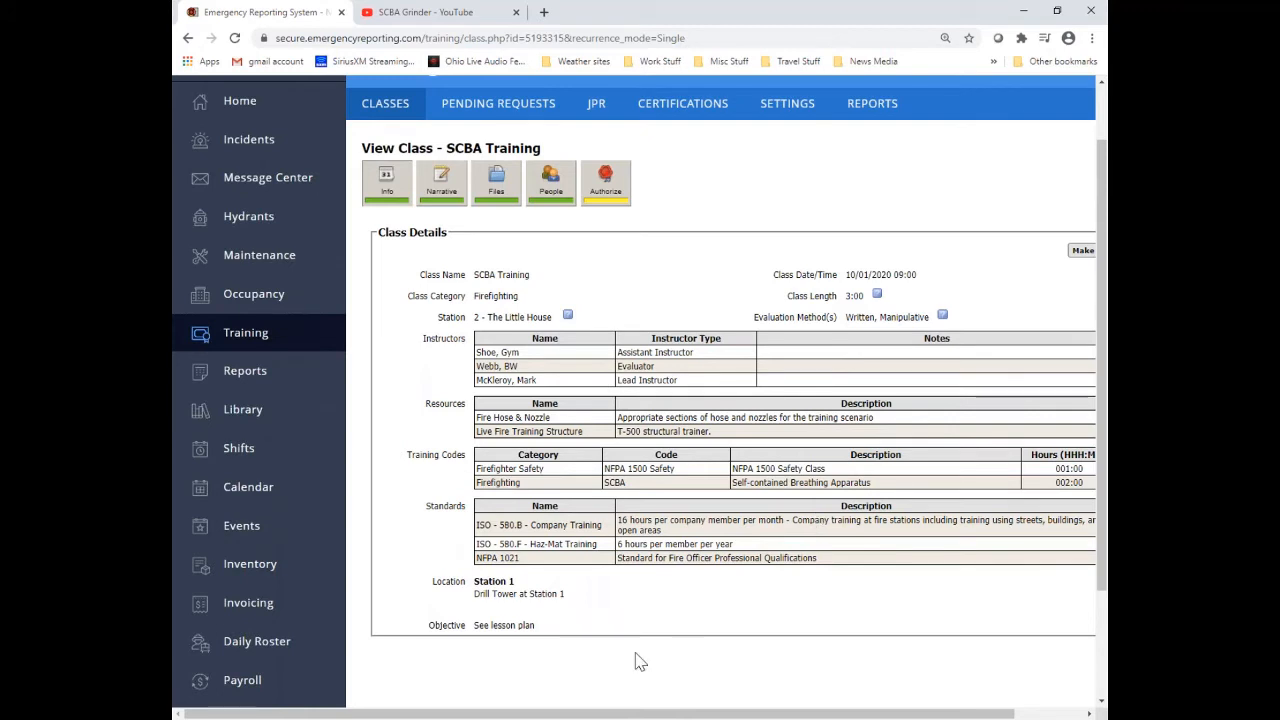
drag(633, 714, 699, 714)
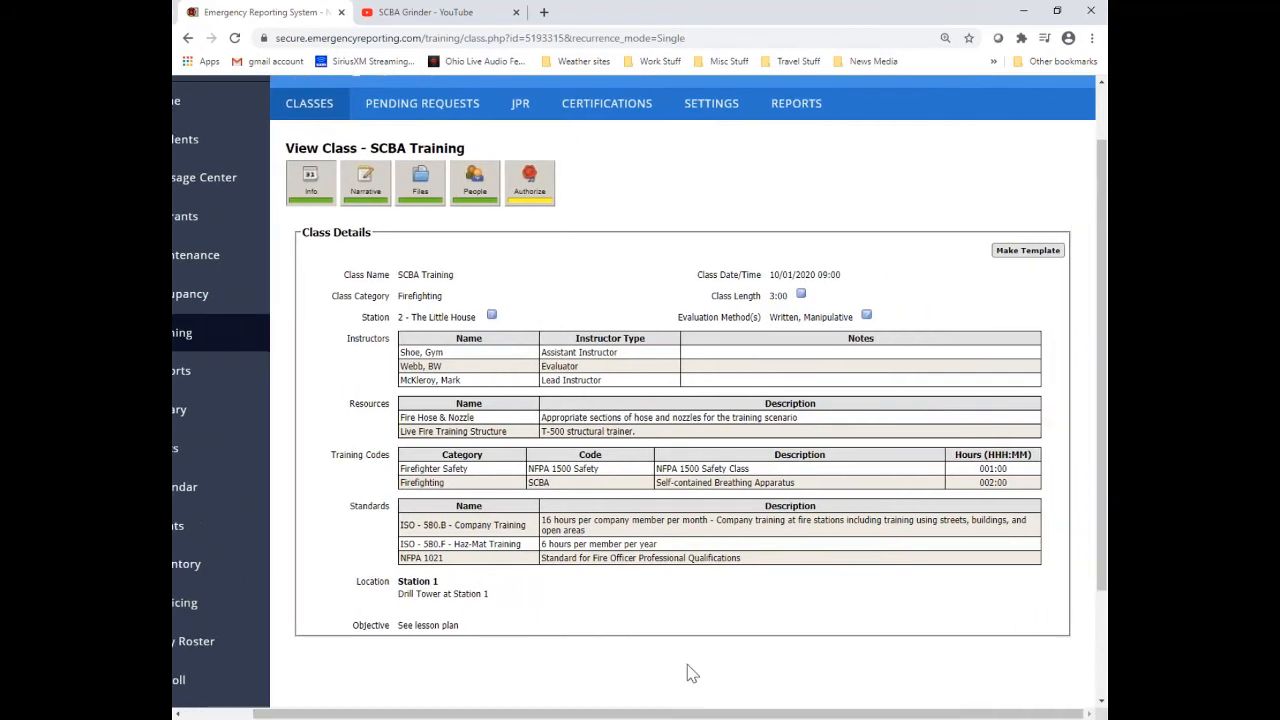
click(381, 200)
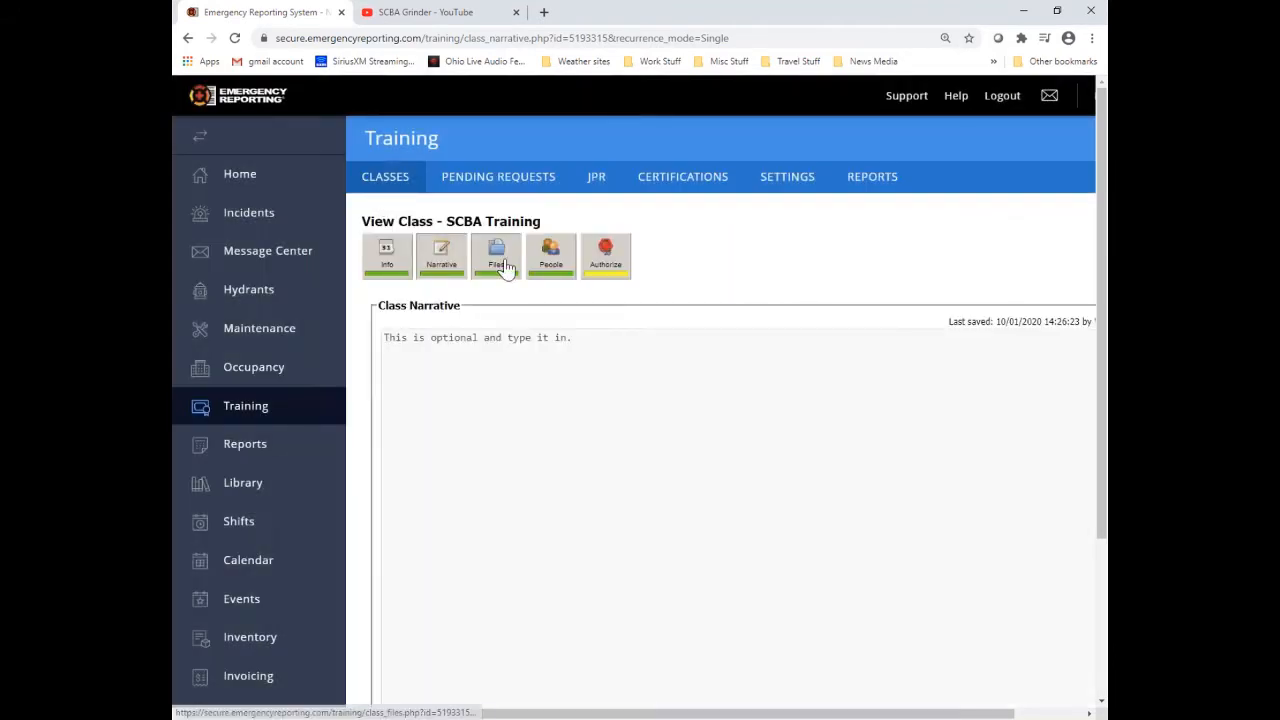
click(497, 256)
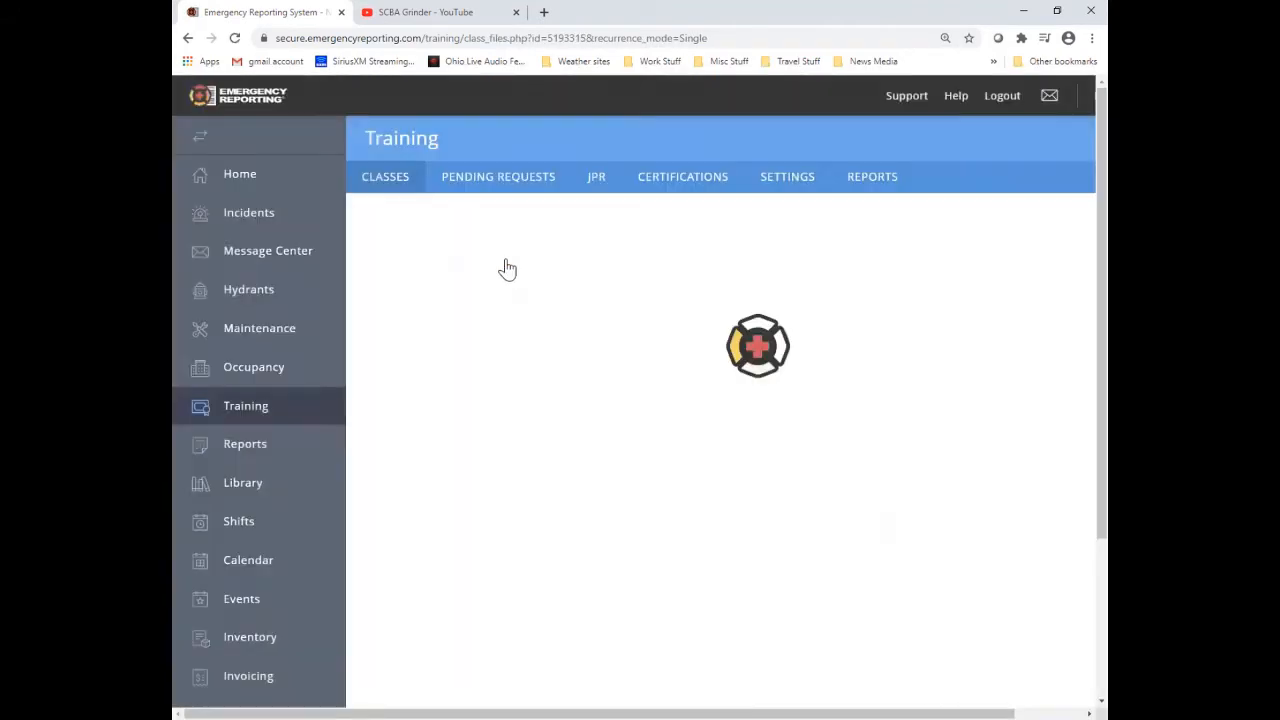
click(552, 273)
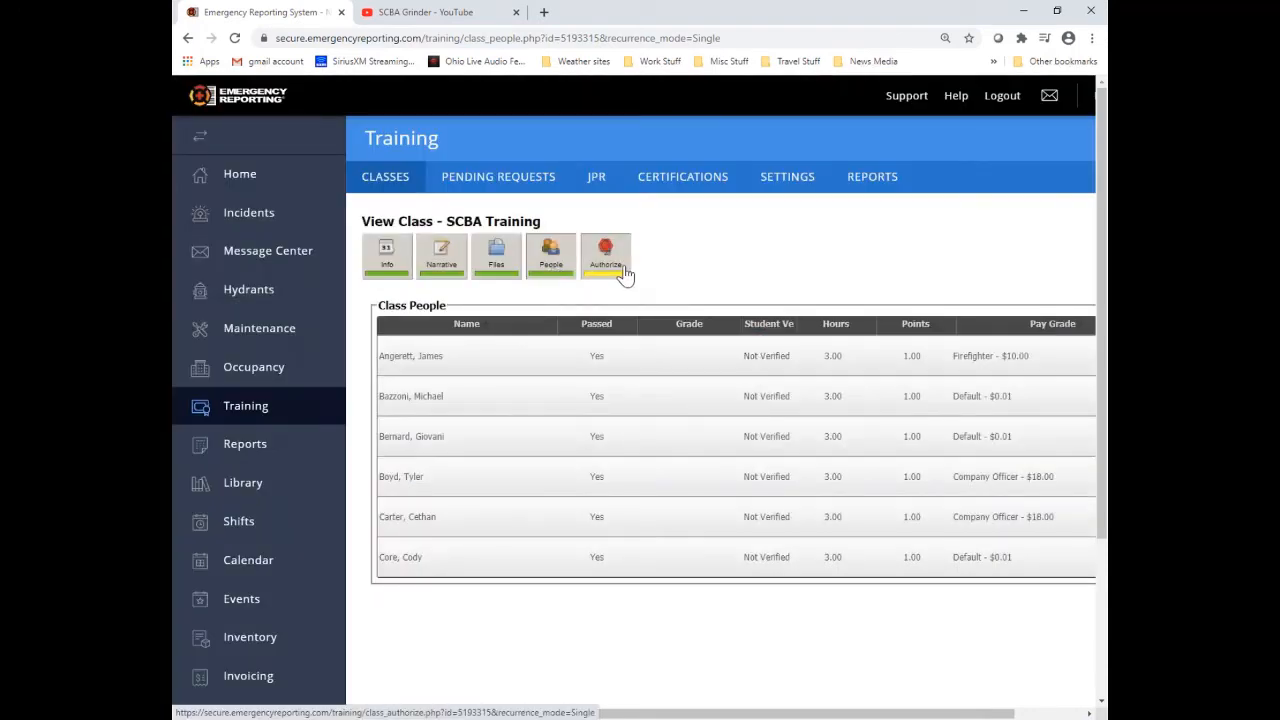
- Mark the completed class as reviewed in its authorization section by entering the account password
click(625, 274)
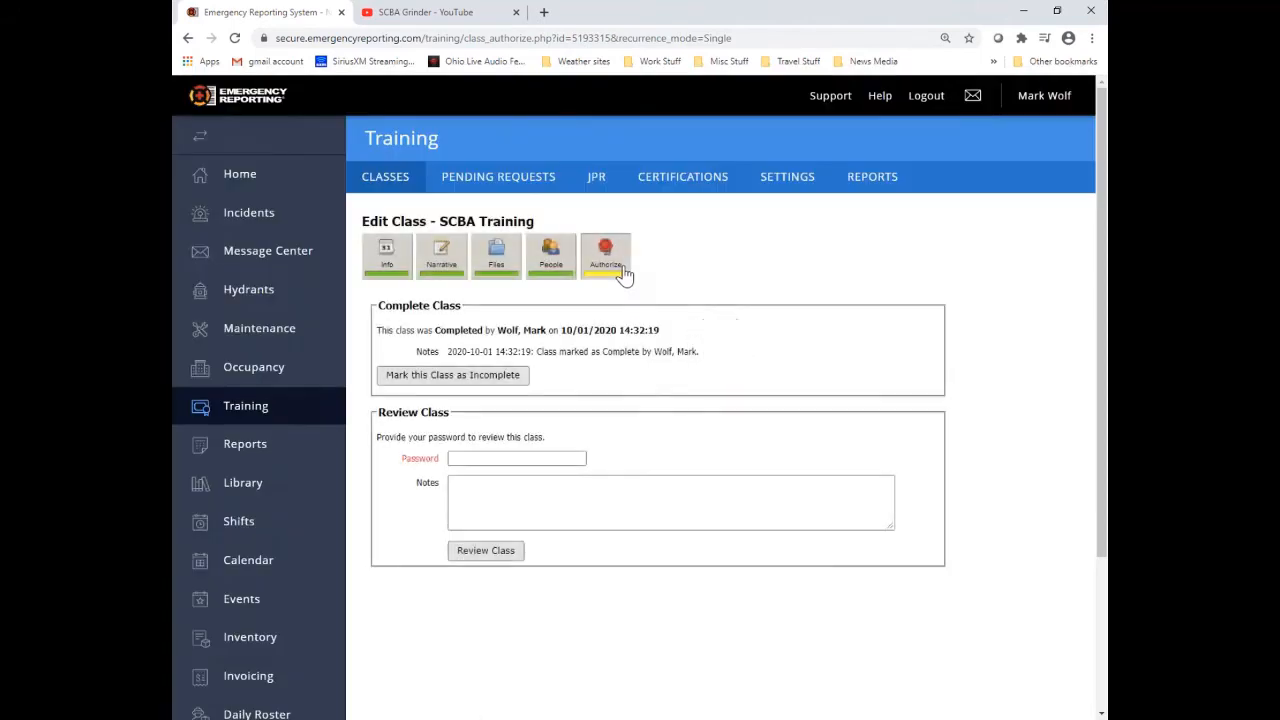
click(468, 457)
text(••••••••)
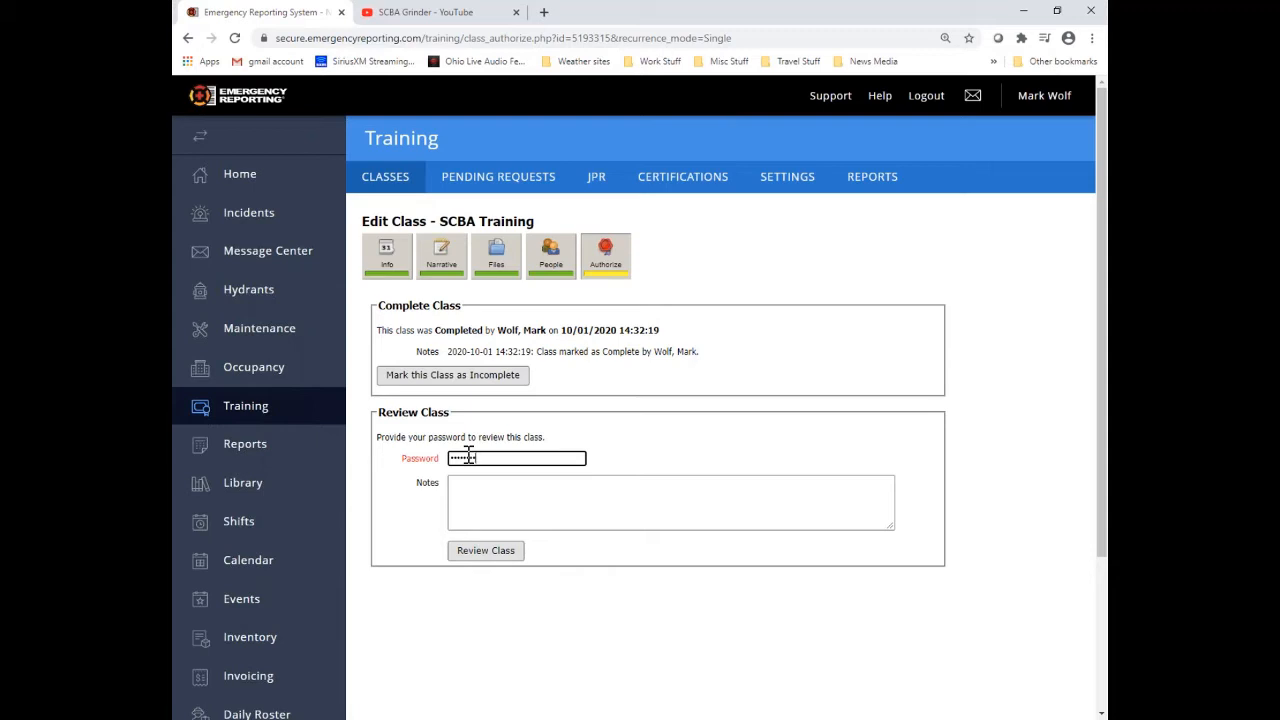
click(489, 552)
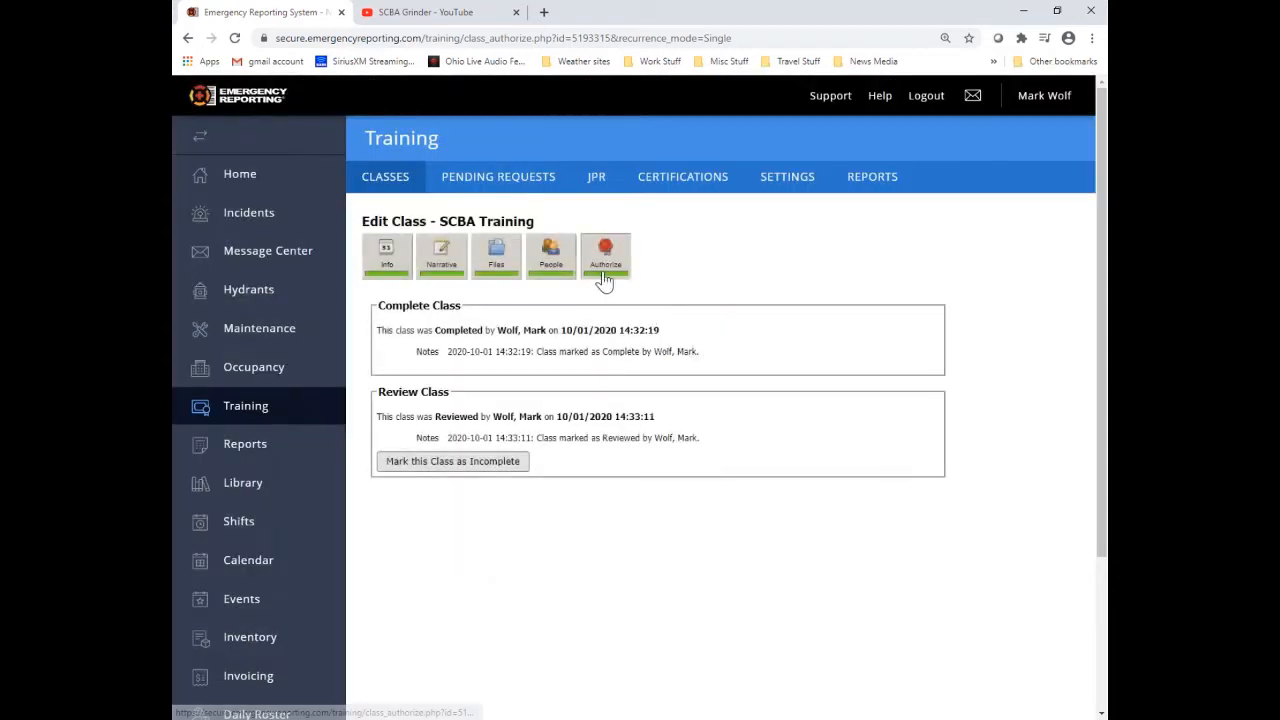
- Return to the class list, and look through the general training reports available in the Training module
click(393, 184)
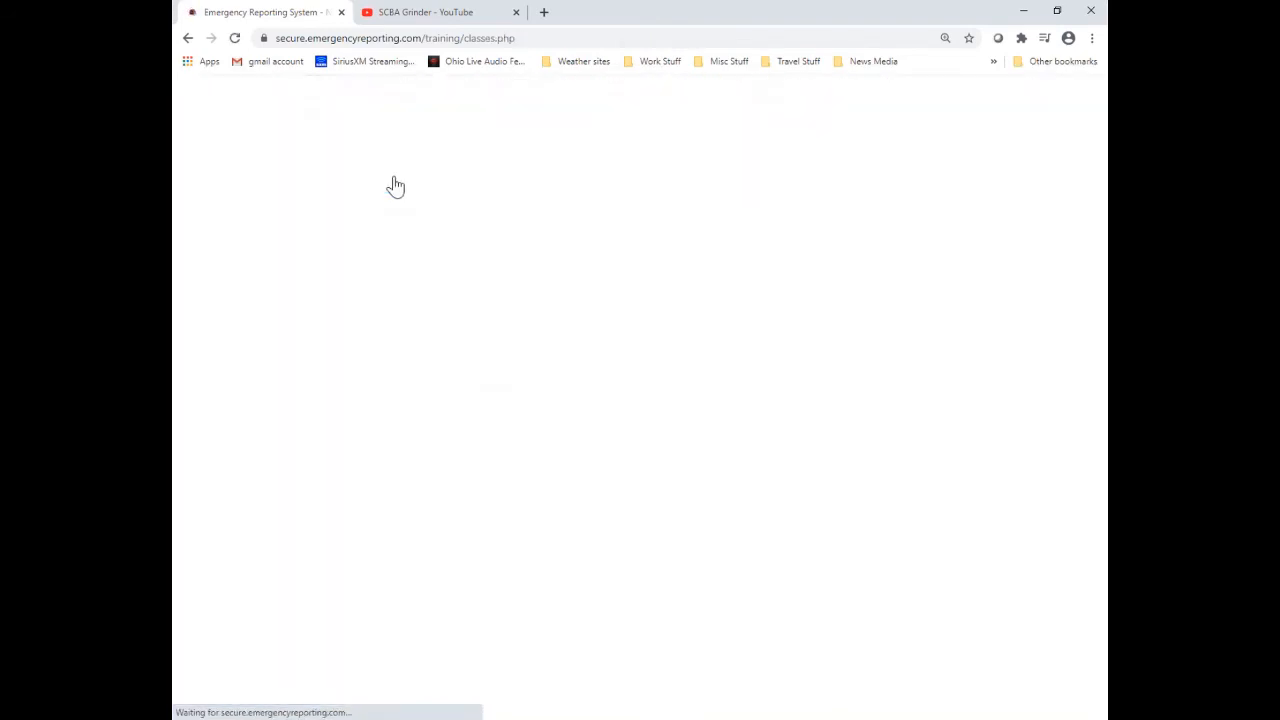
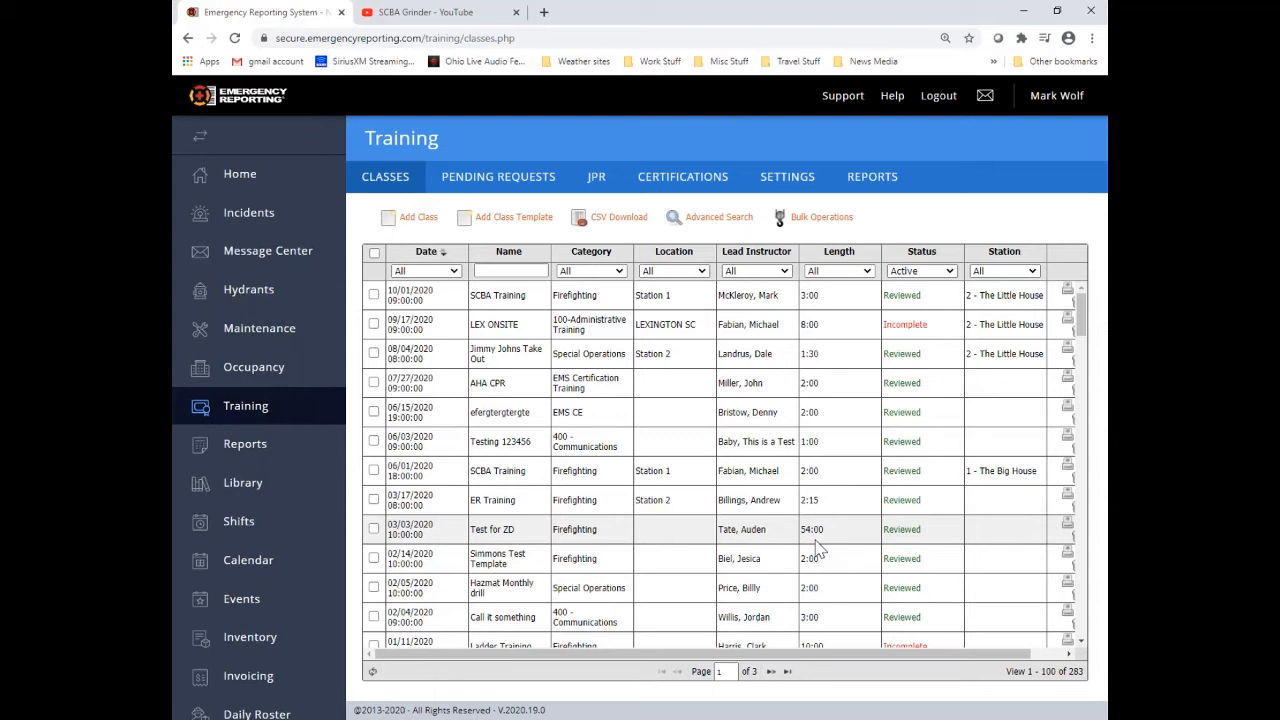
click(893, 191)
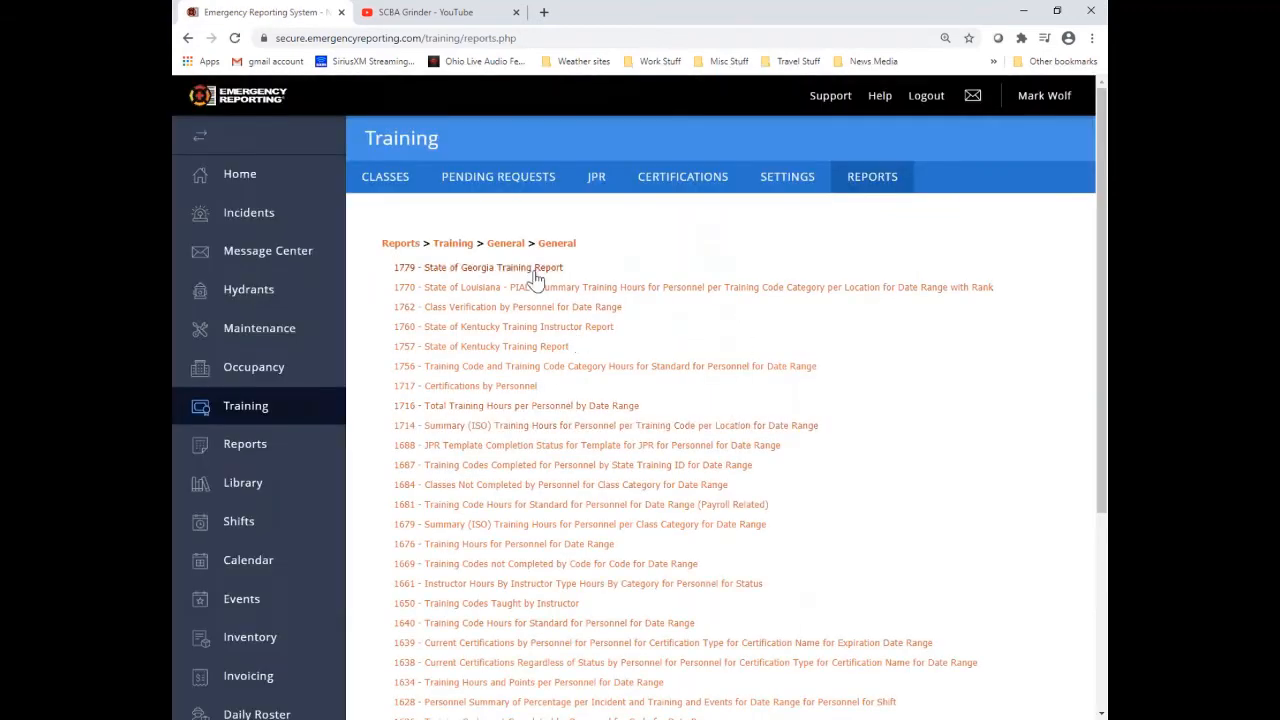
scroll(535, 278, down, 2)
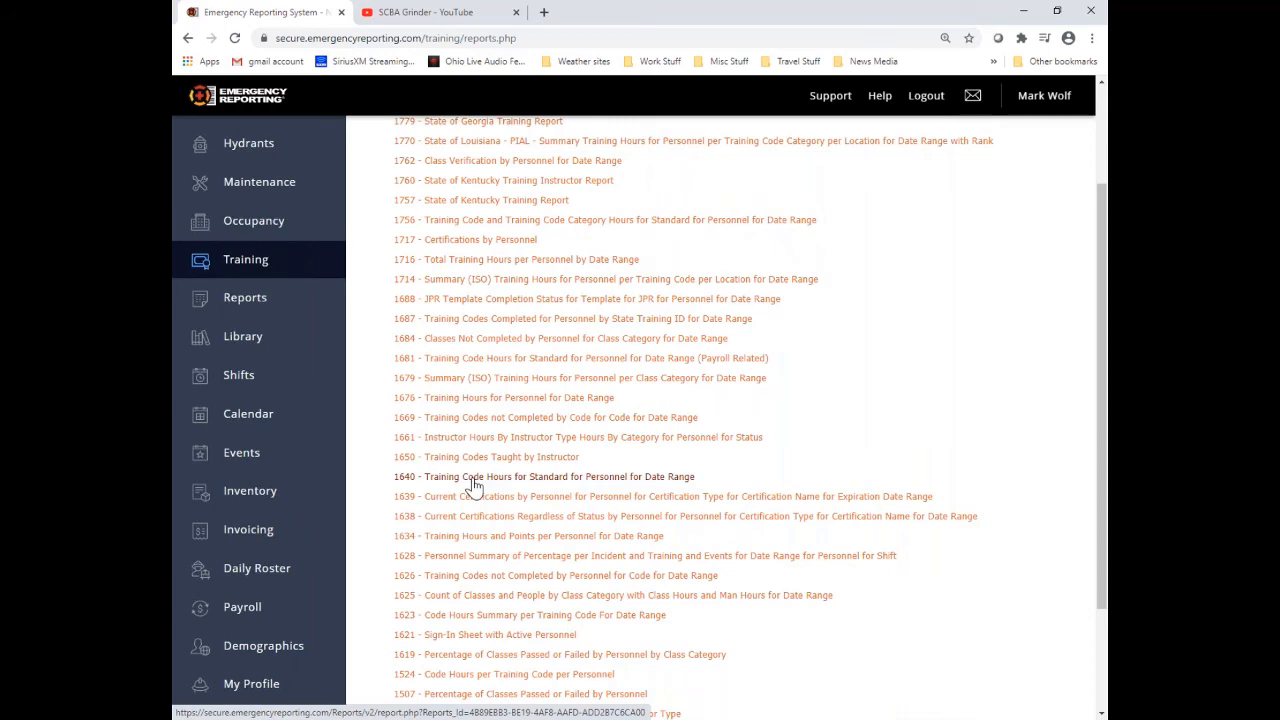
scroll(473, 485, up, 3)
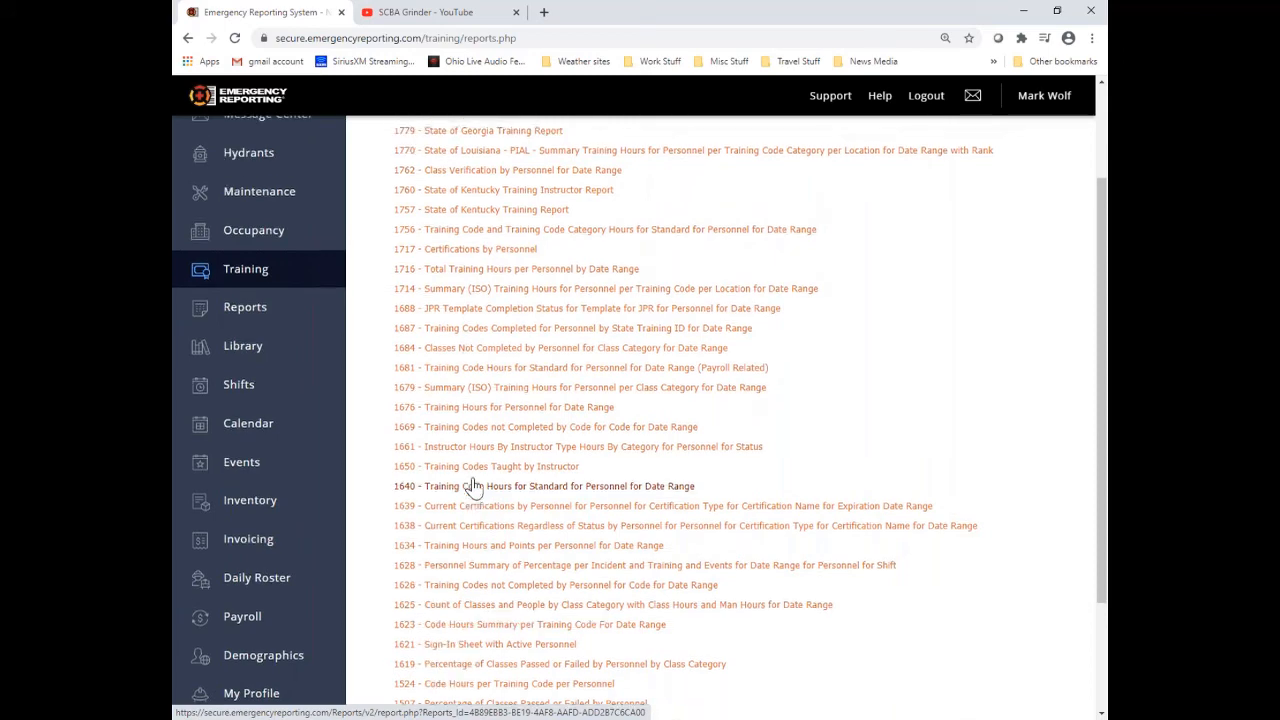
- Create a single class from scratch named Recurring Training, dated 10/02/2020 at 08:00
click(413, 189)
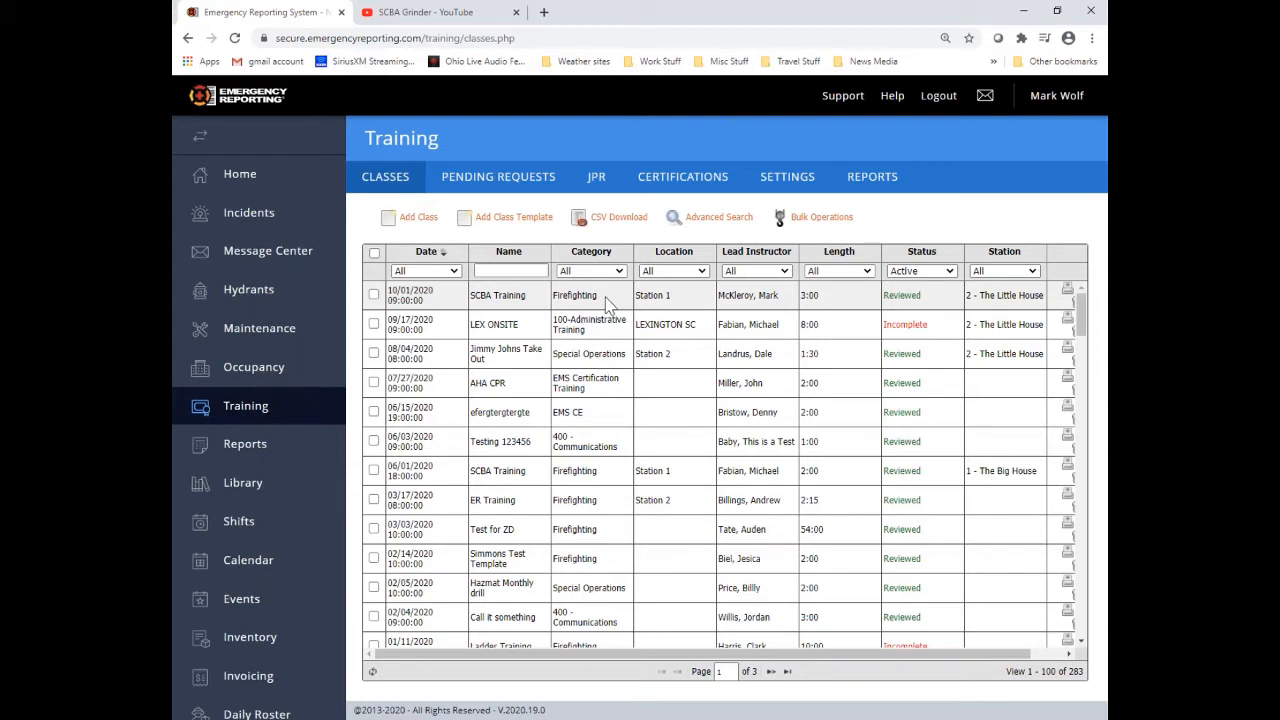
click(433, 226)
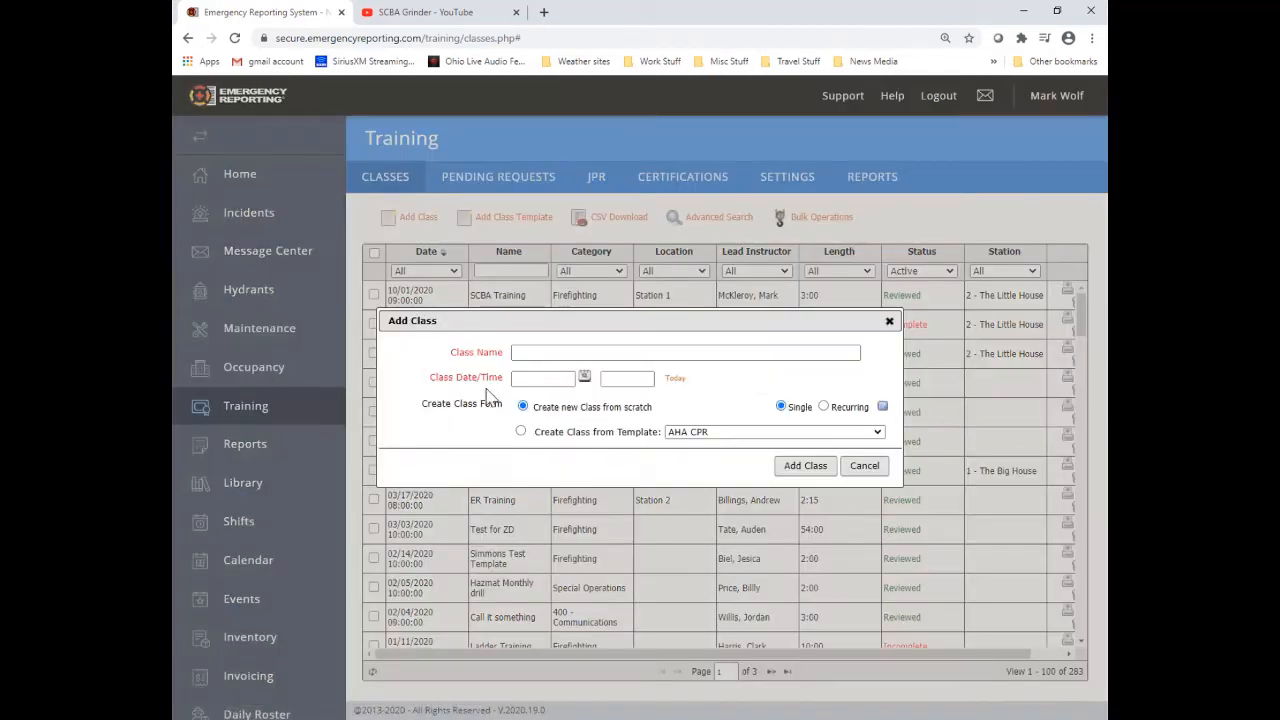
click(531, 351)
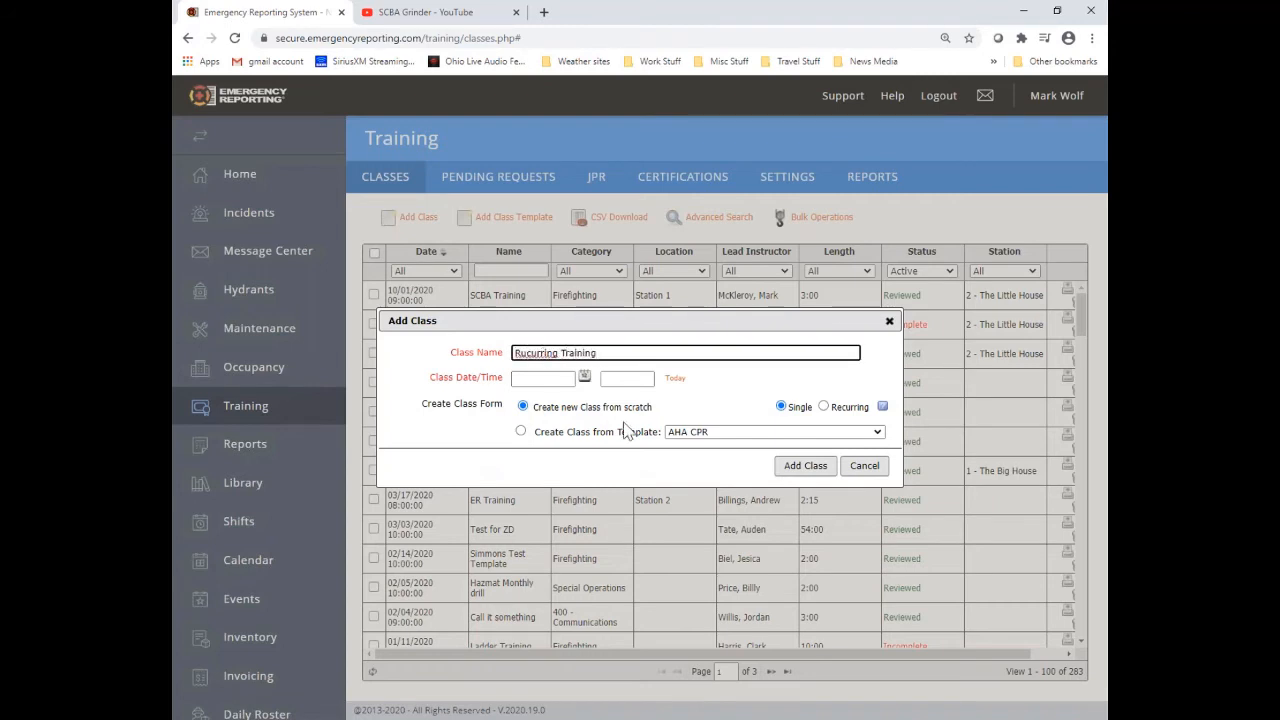
right_click(537, 355)
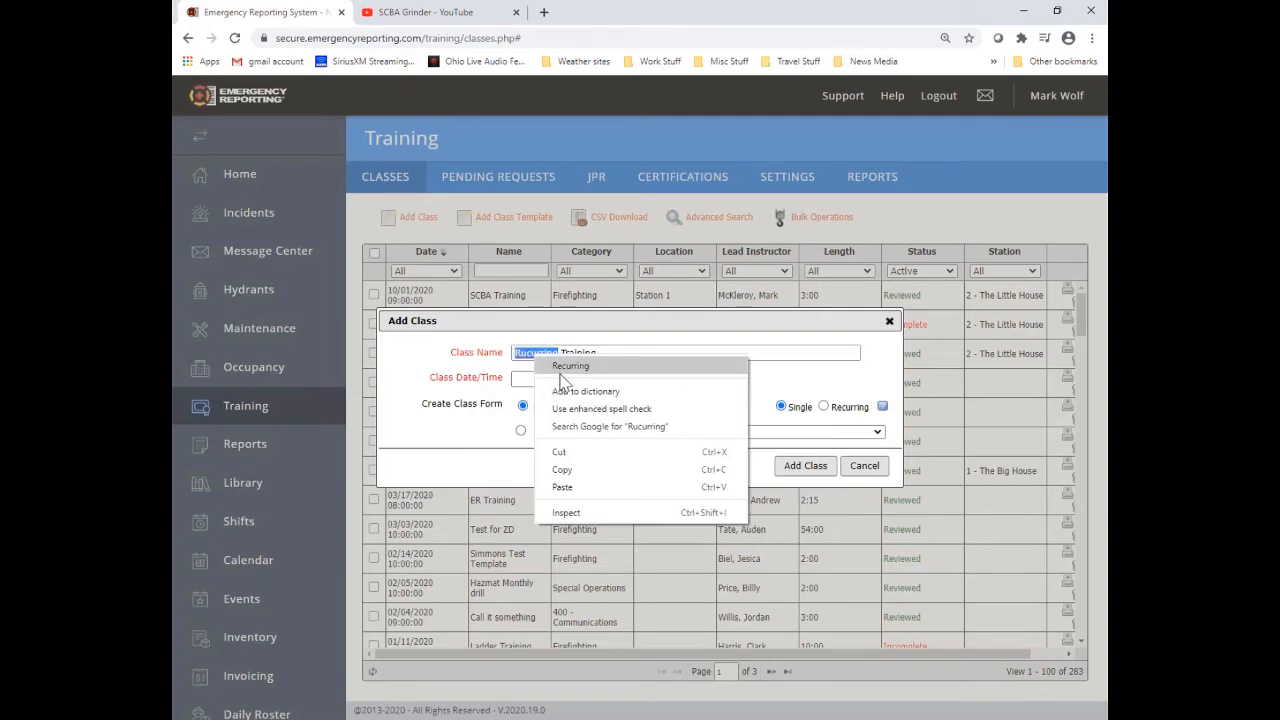
click(548, 367)
click(518, 379)
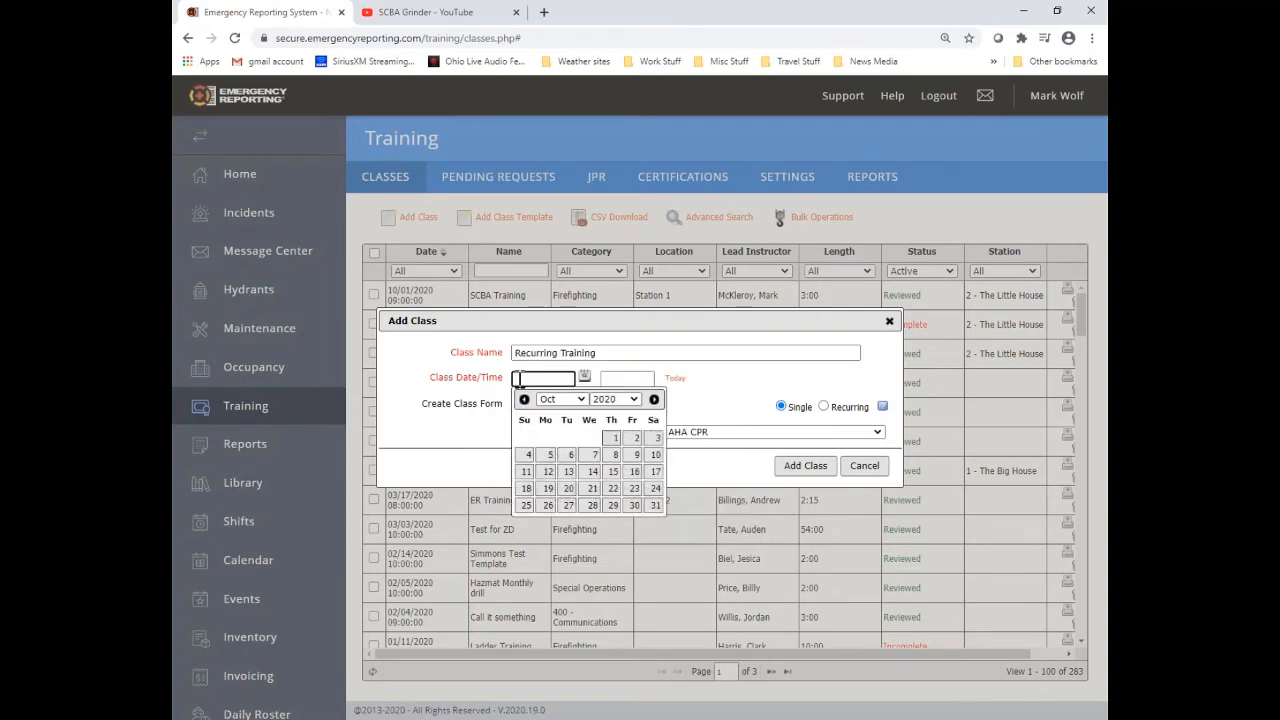
click(635, 440)
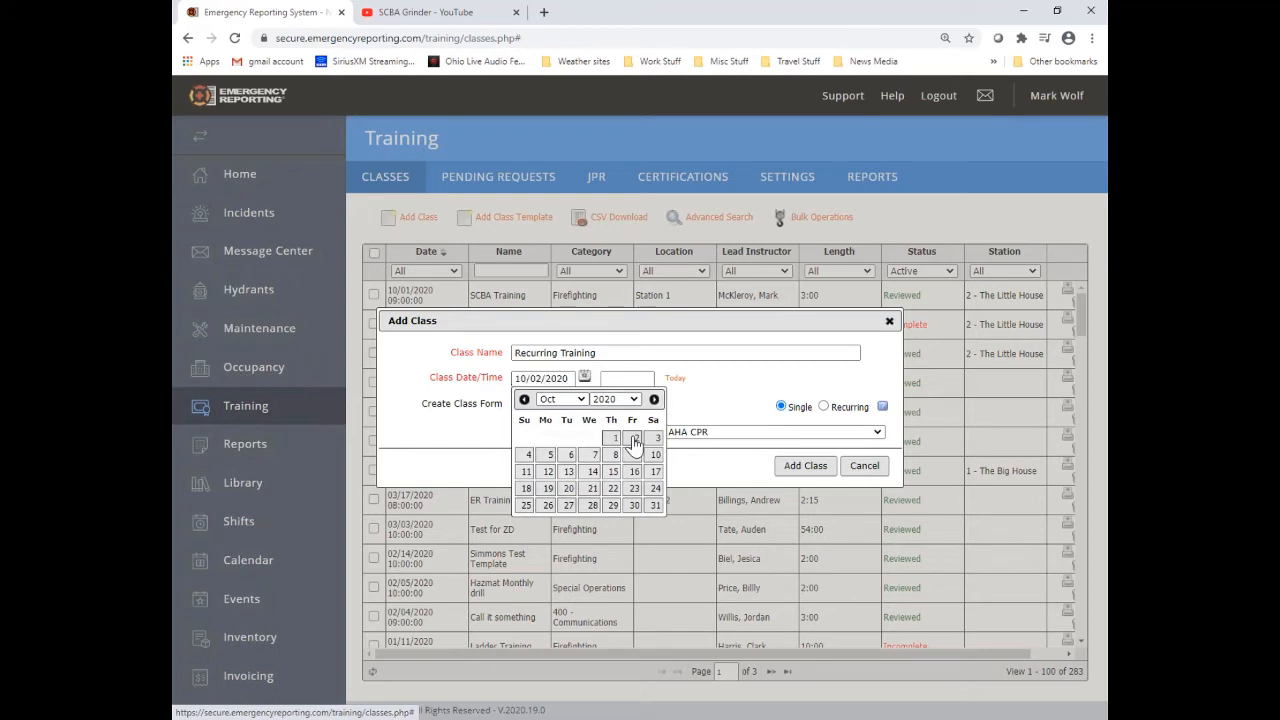
click(613, 380)
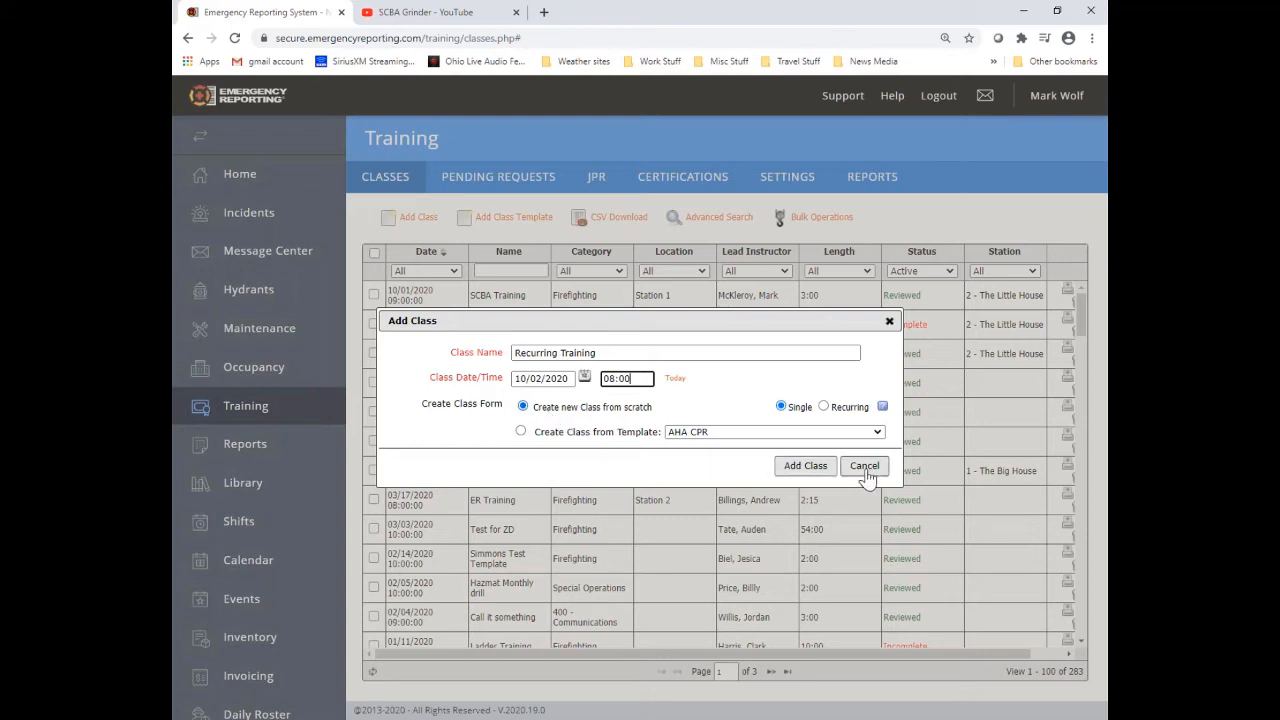
click(815, 468)
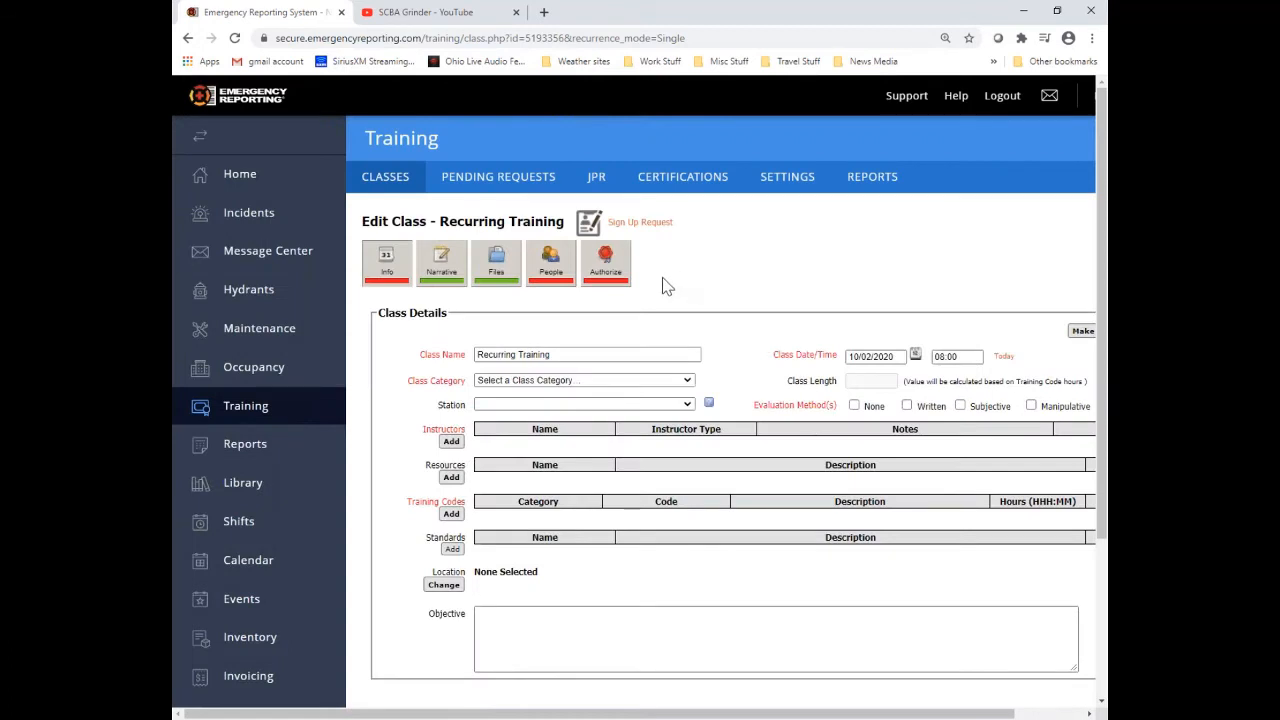
- Set the class category to 300 - Safety and add a lieutenant from the agency personnel as Lead Instructor
click(550, 382)
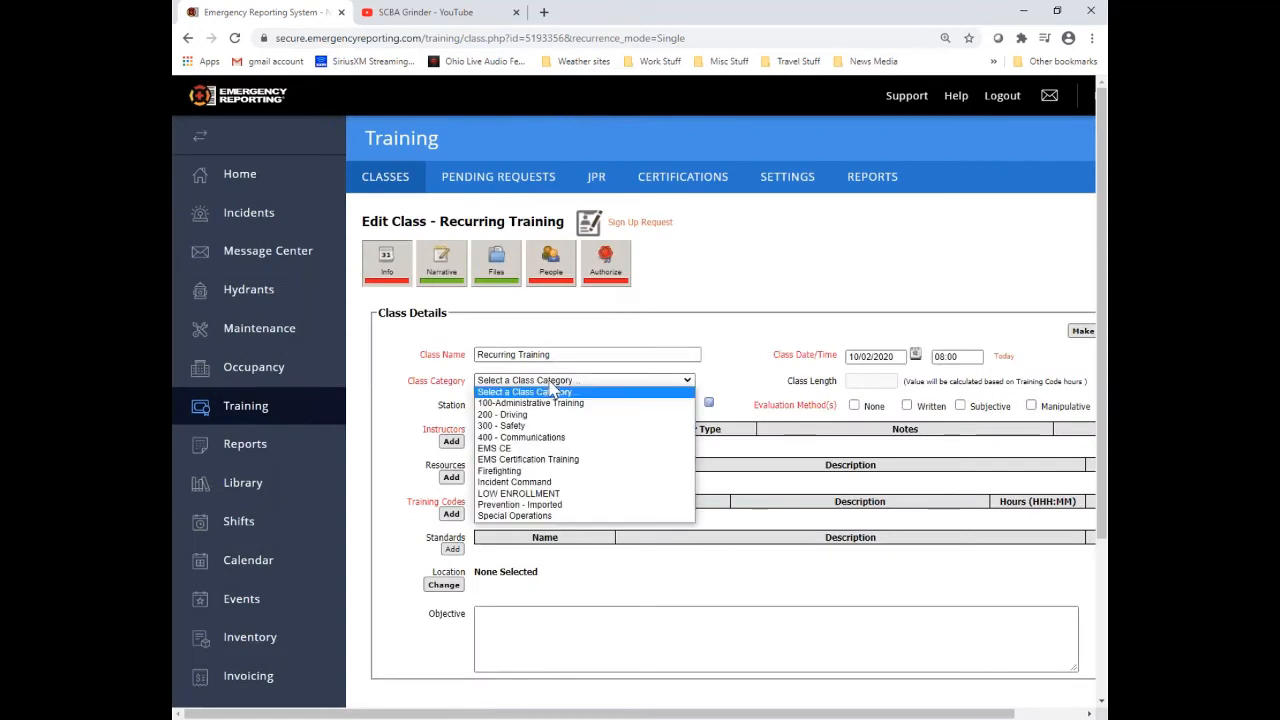
click(526, 428)
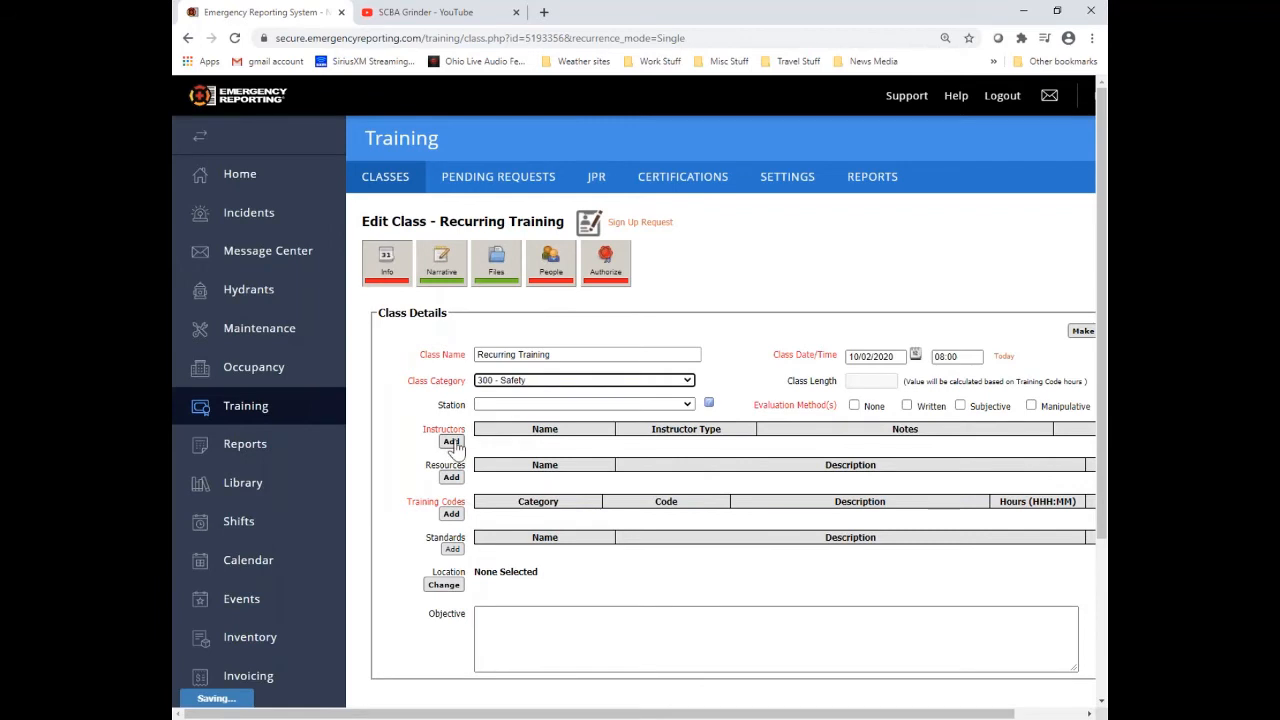
click(452, 442)
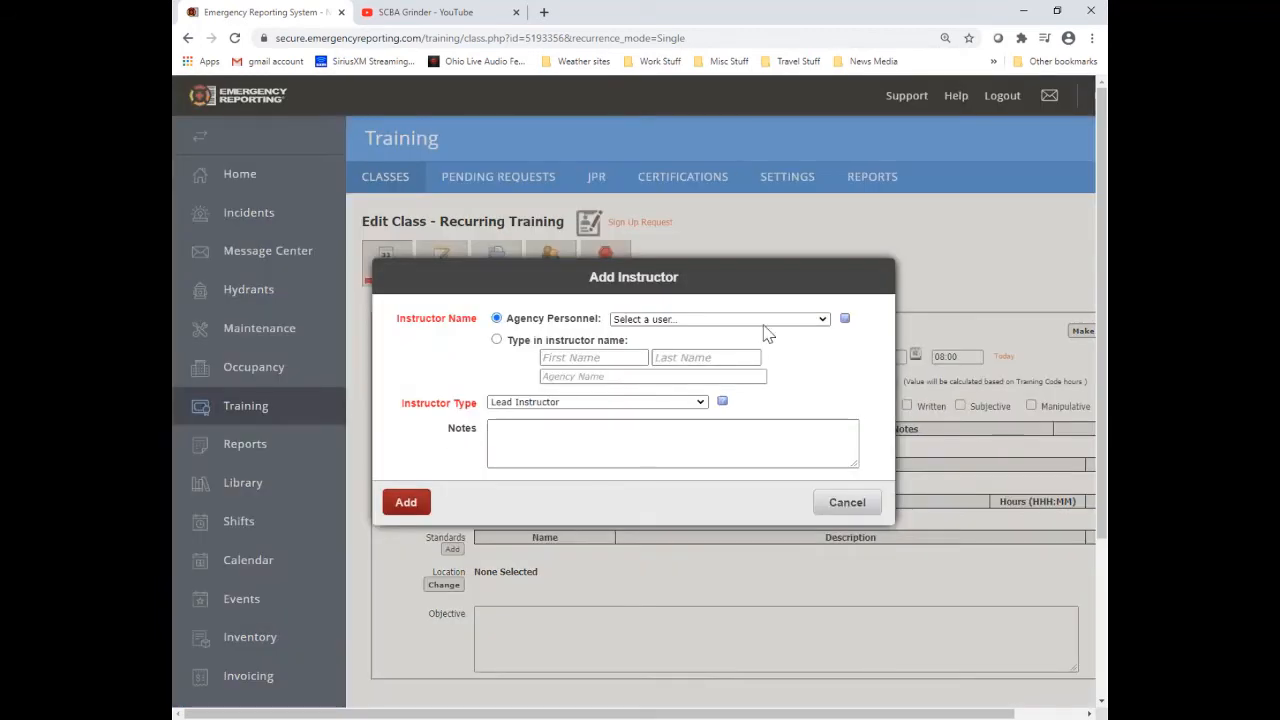
click(824, 320)
scroll(754, 385, down, 10)
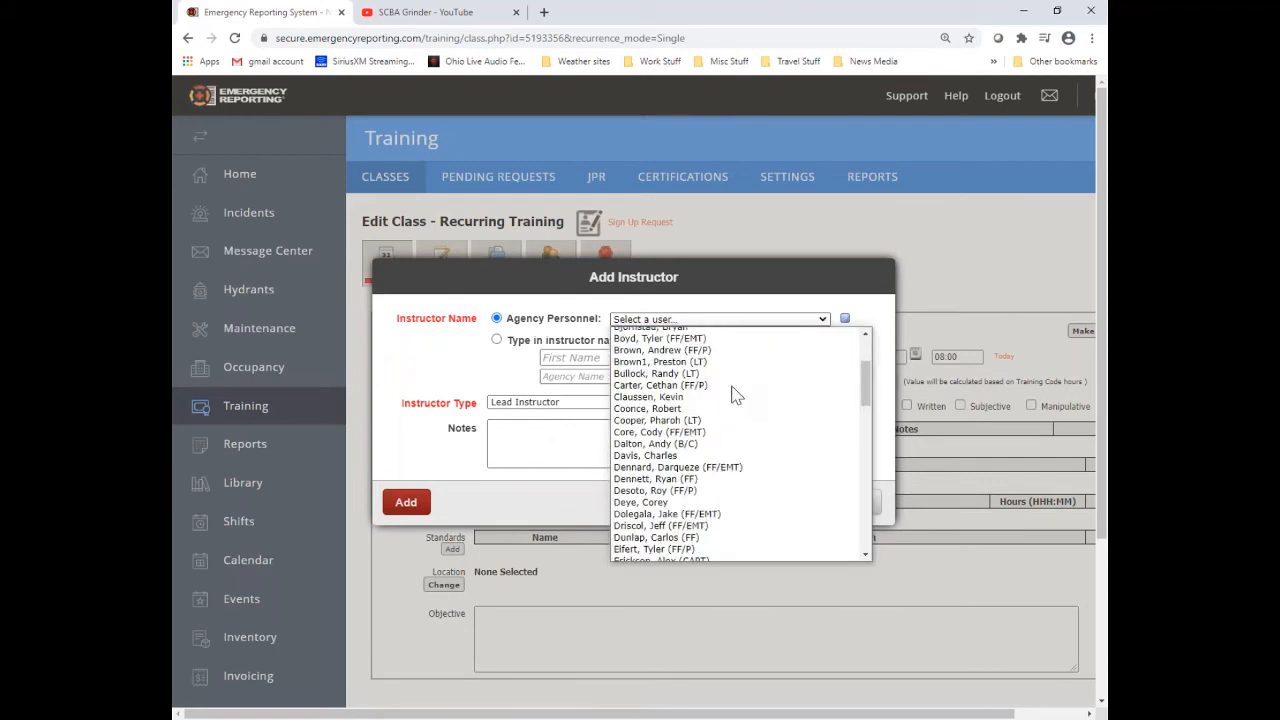
click(668, 445)
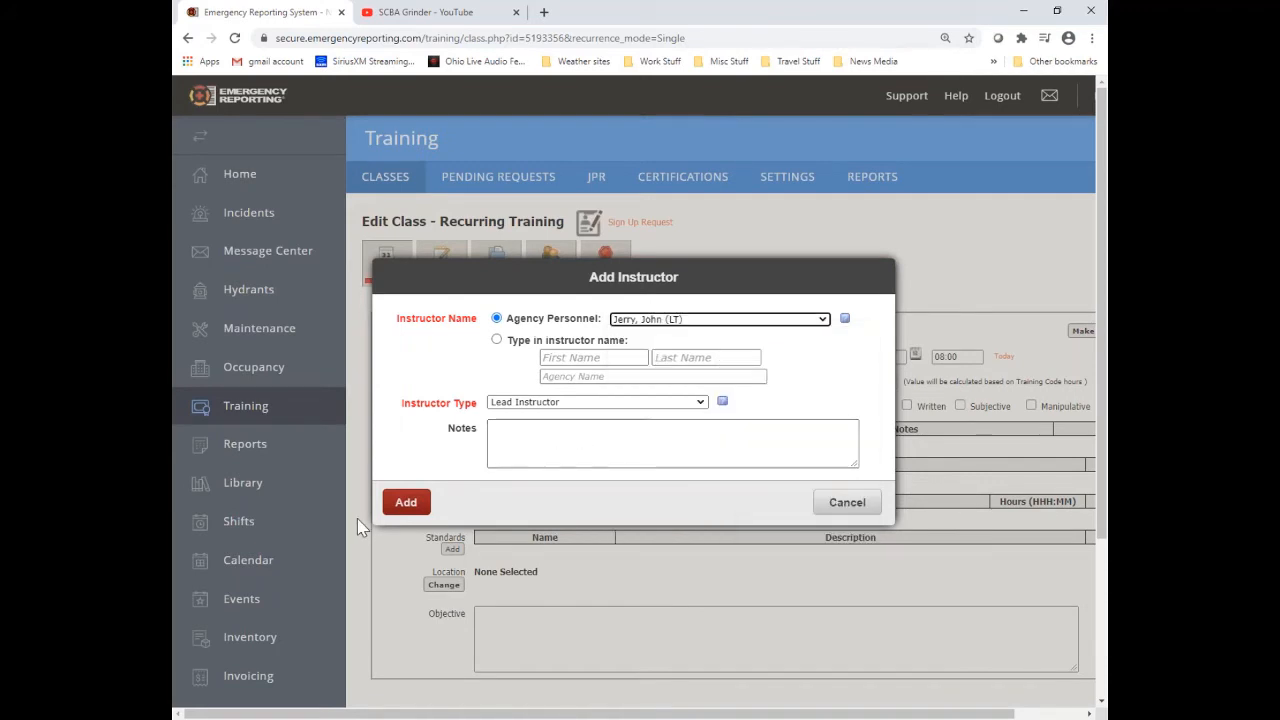
click(405, 502)
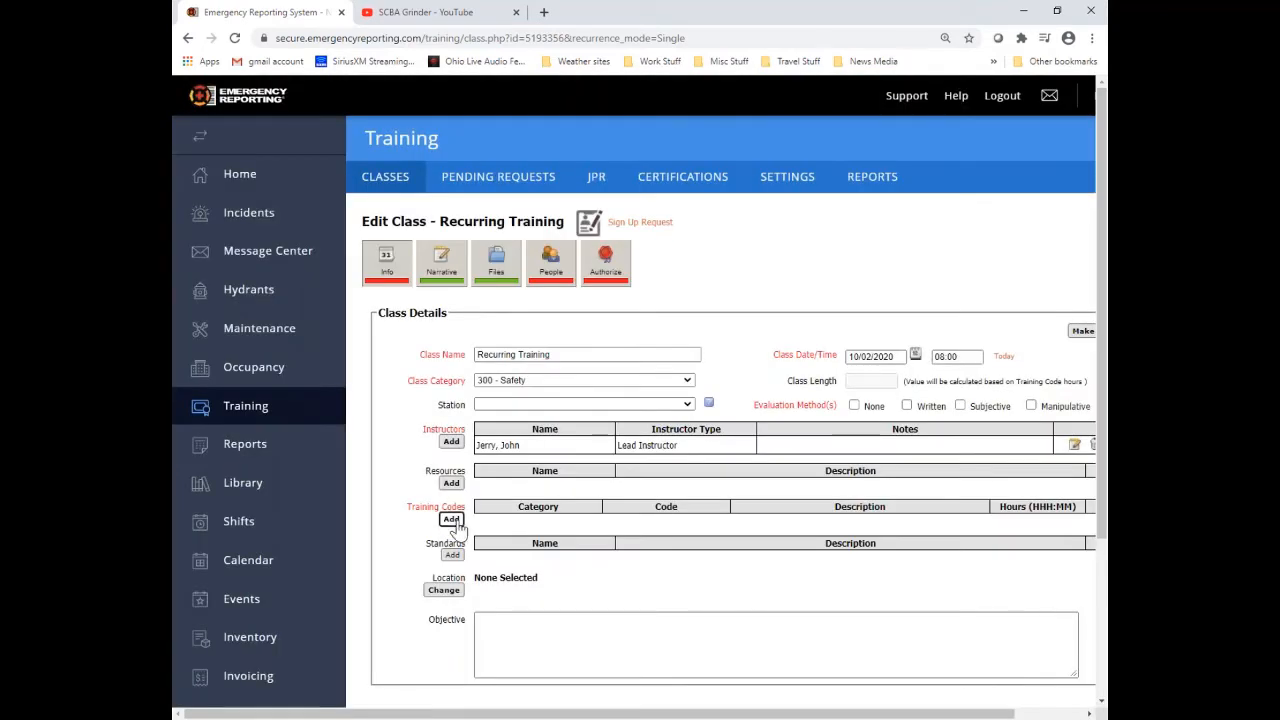
- Add the Firefighter Safety training code NFPA 1500 Safety to the class with 002:00 hours
click(452, 520)
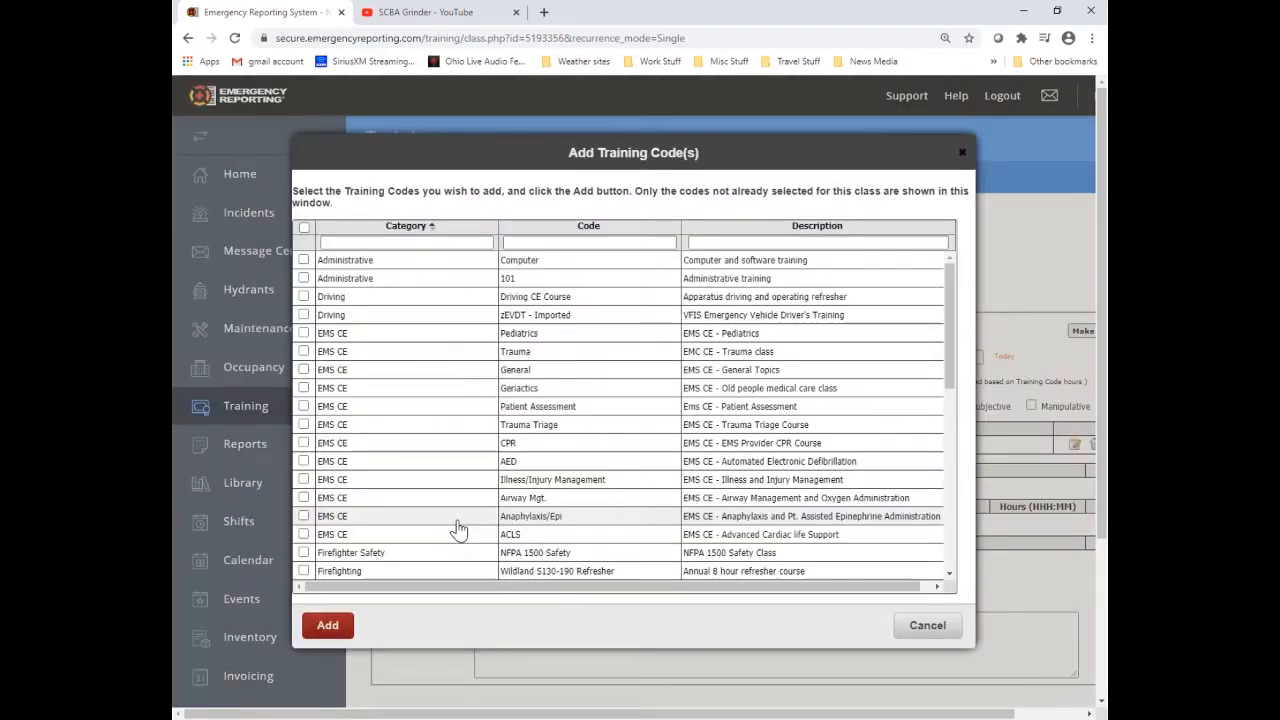
scroll(458, 528, down, 3)
click(303, 407)
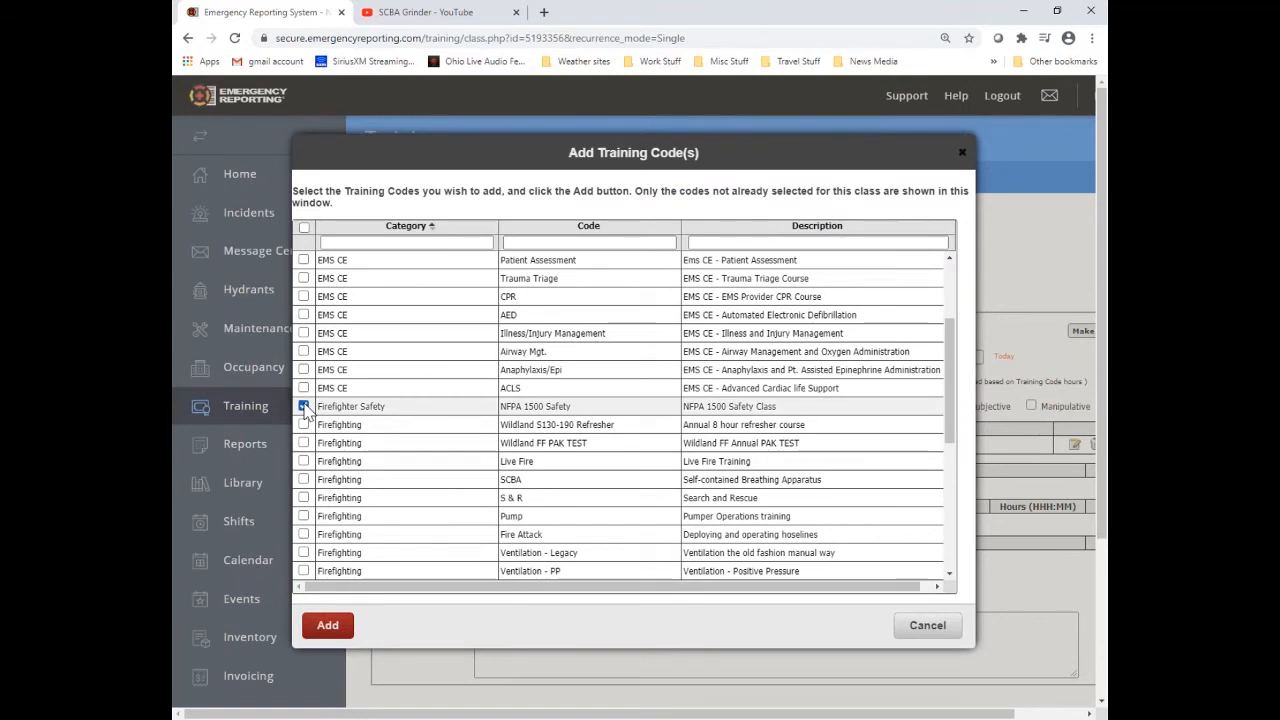
click(338, 627)
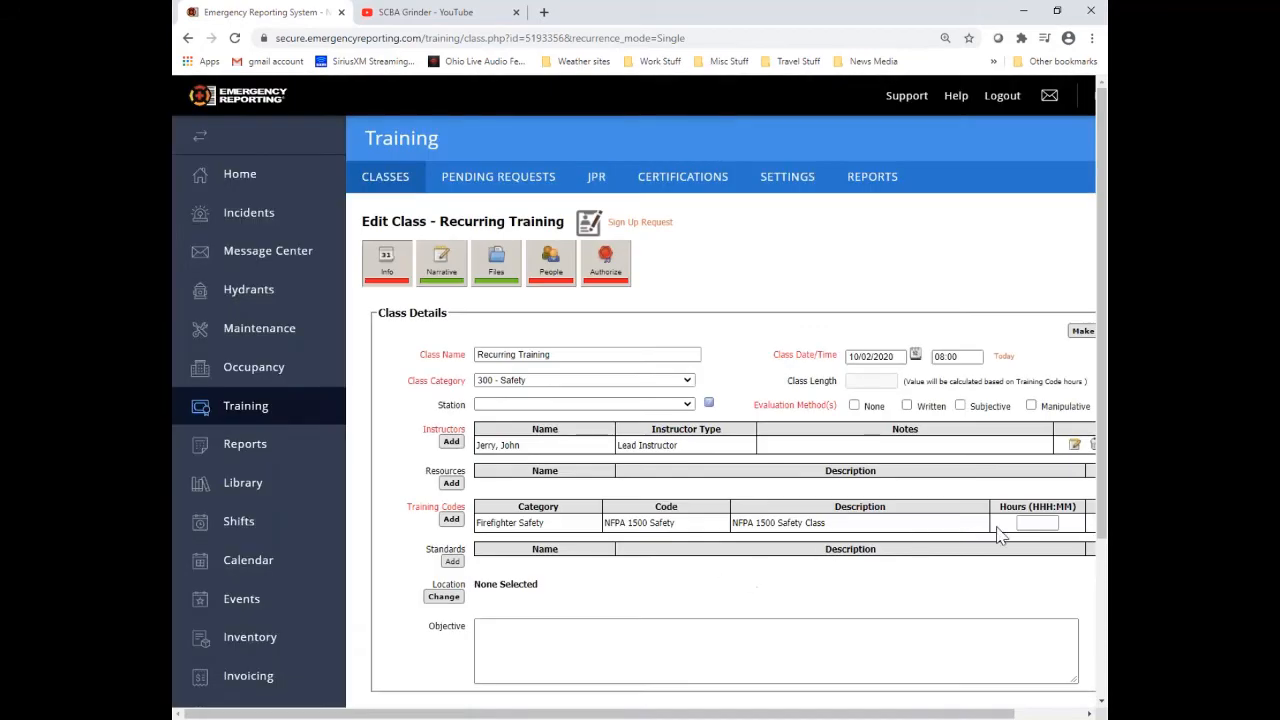
click(1029, 524)
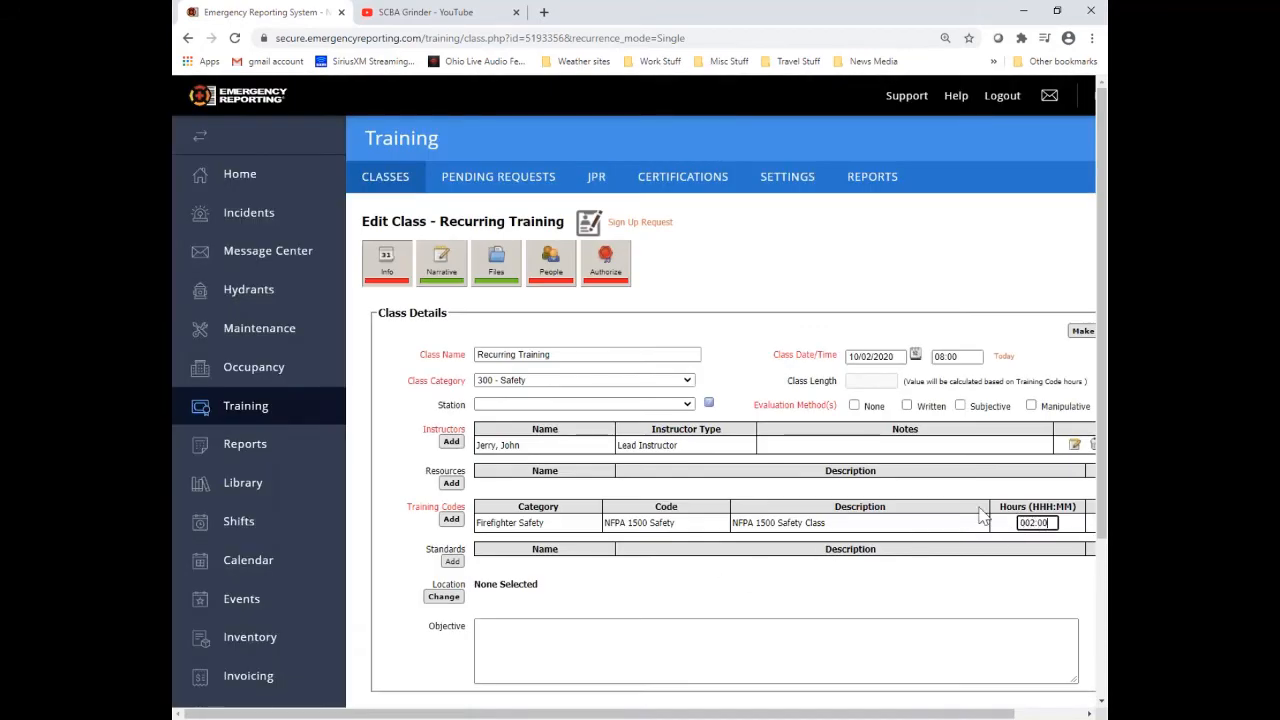
- Set the class's evaluation method to Written and add the ISO - 580.B - Company Training standard
click(907, 406)
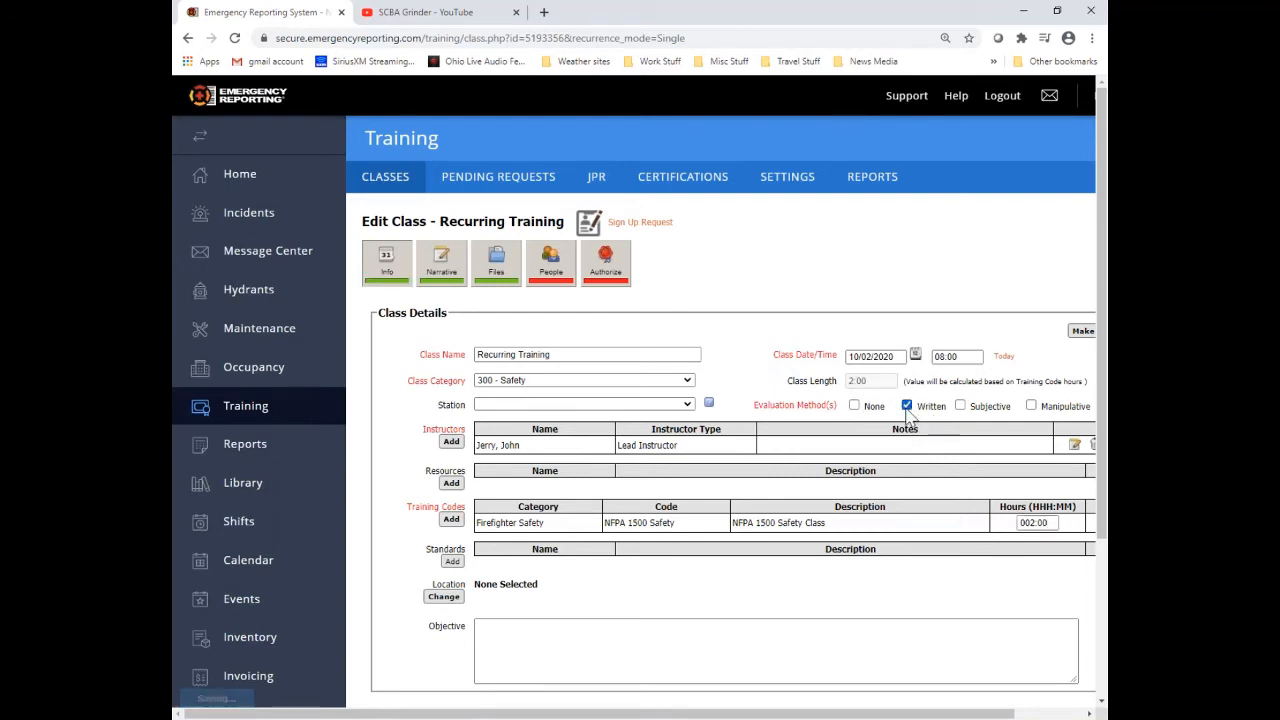
click(452, 563)
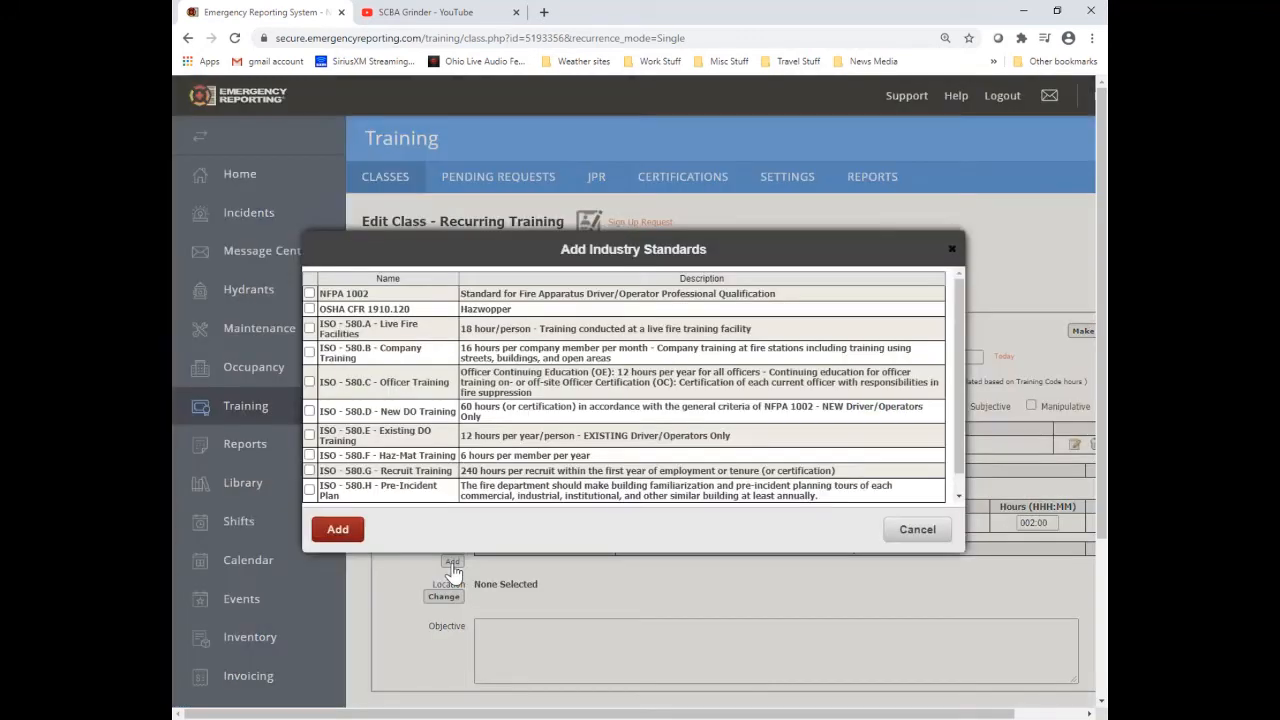
click(337, 528)
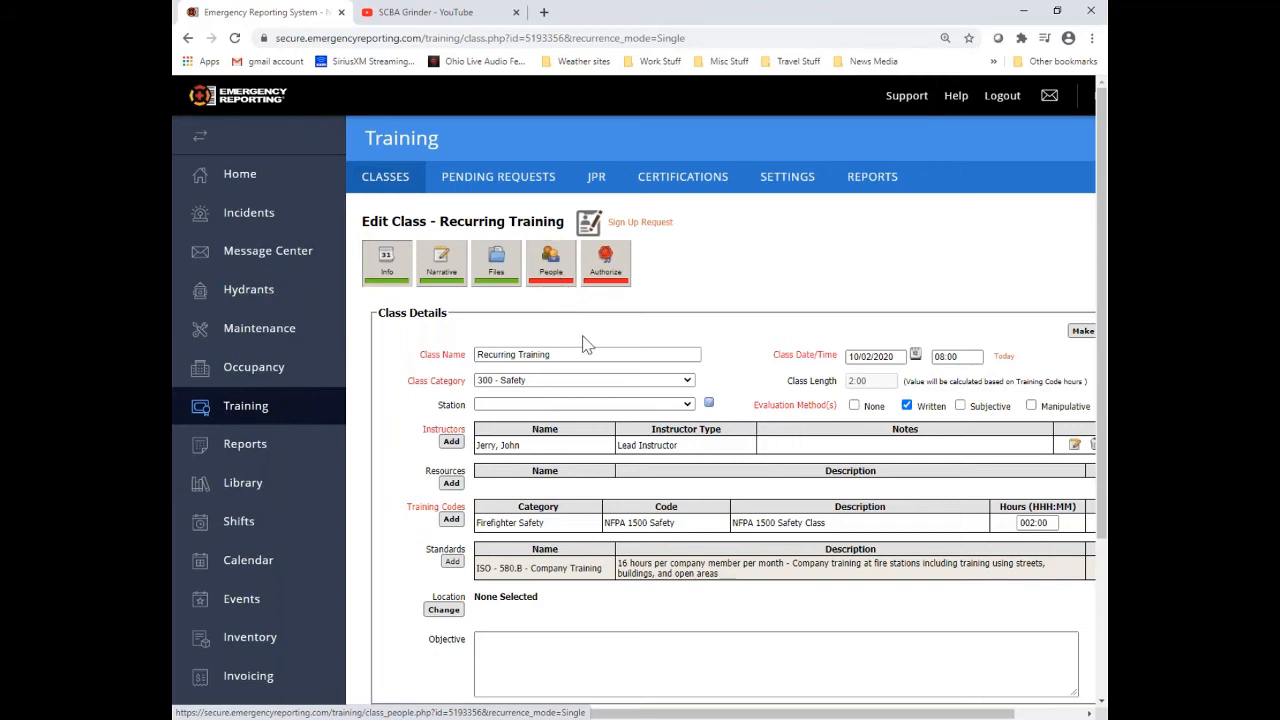
- Start a new recurring class from scratch in the class list, named Recurring Training Try #2
click(404, 186)
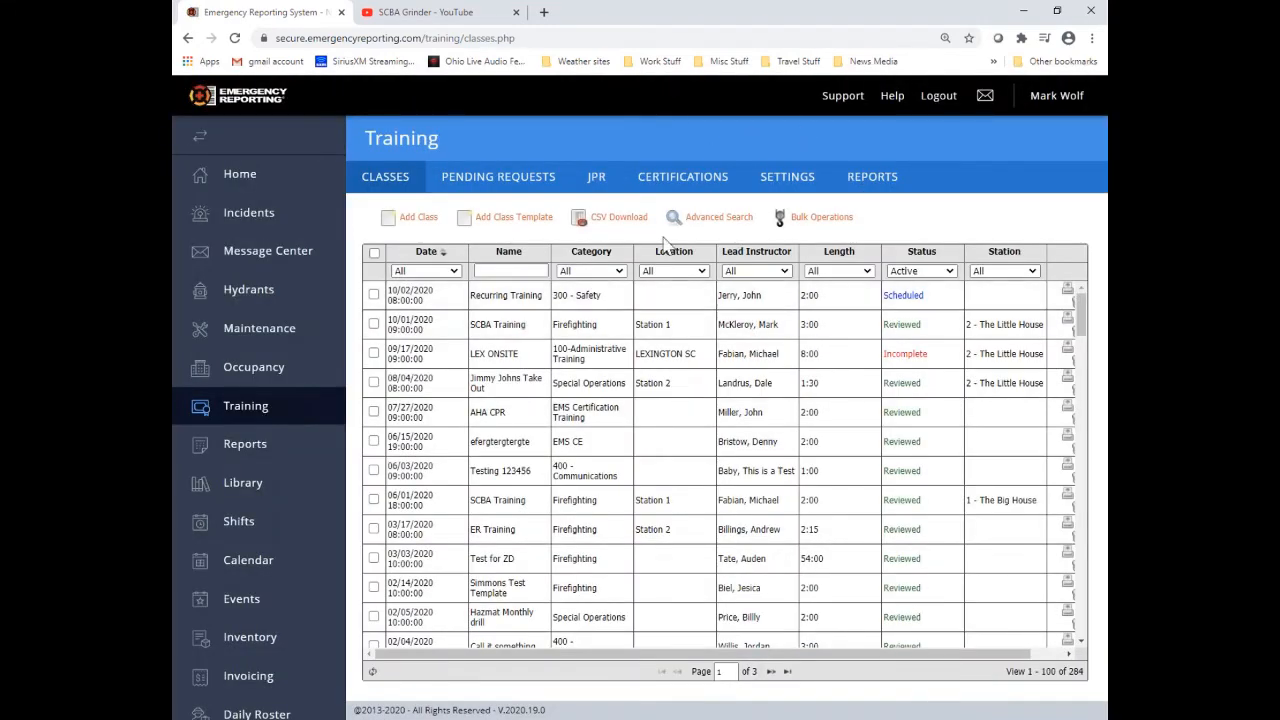
click(414, 217)
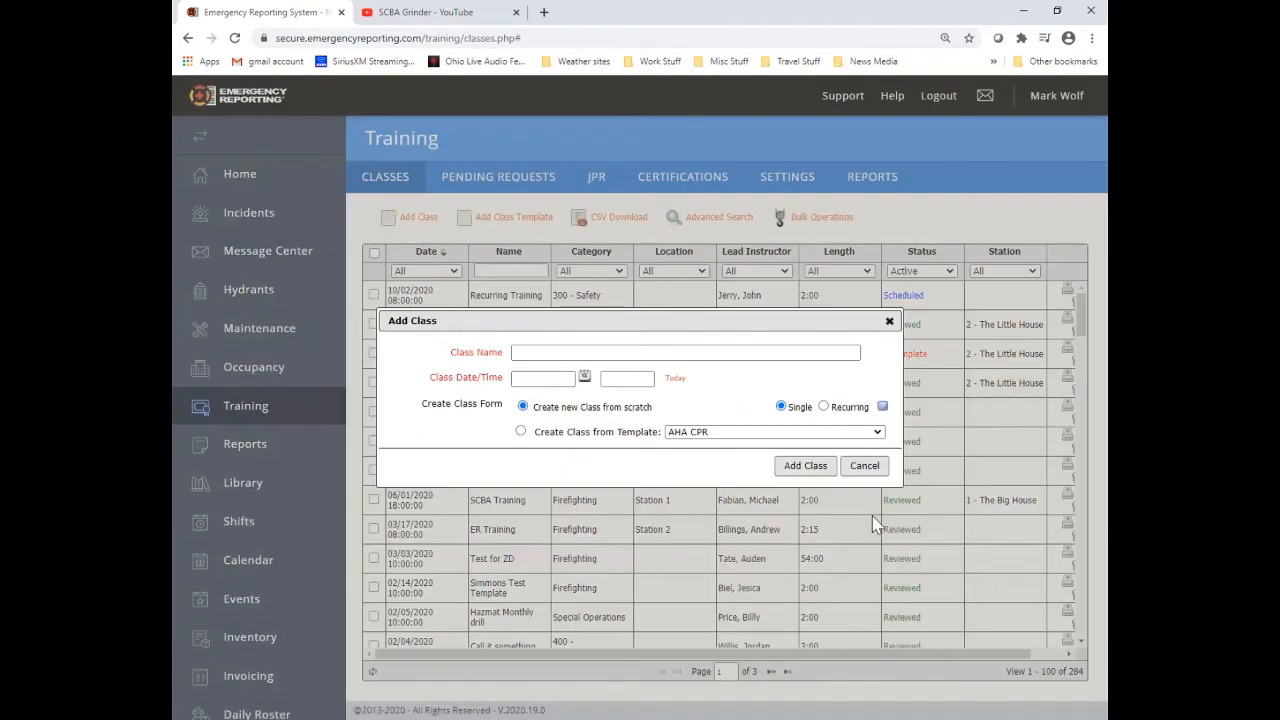
click(823, 406)
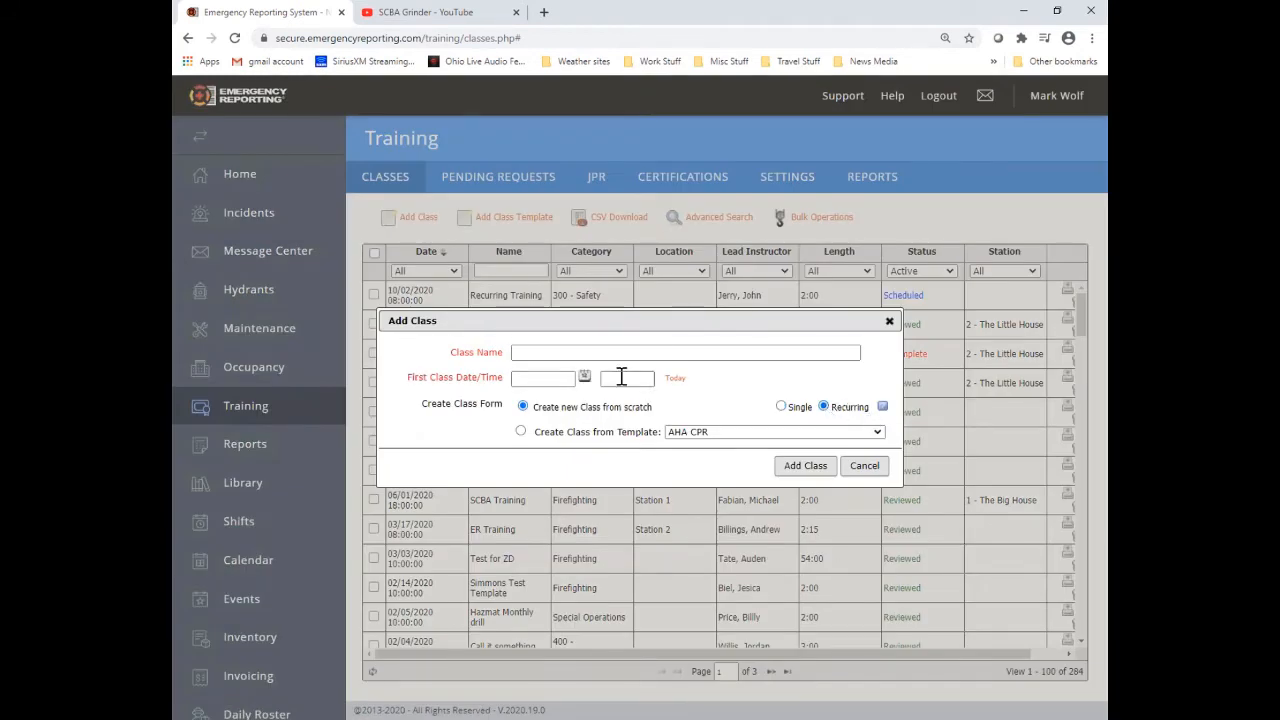
click(535, 355)
text(Rec)
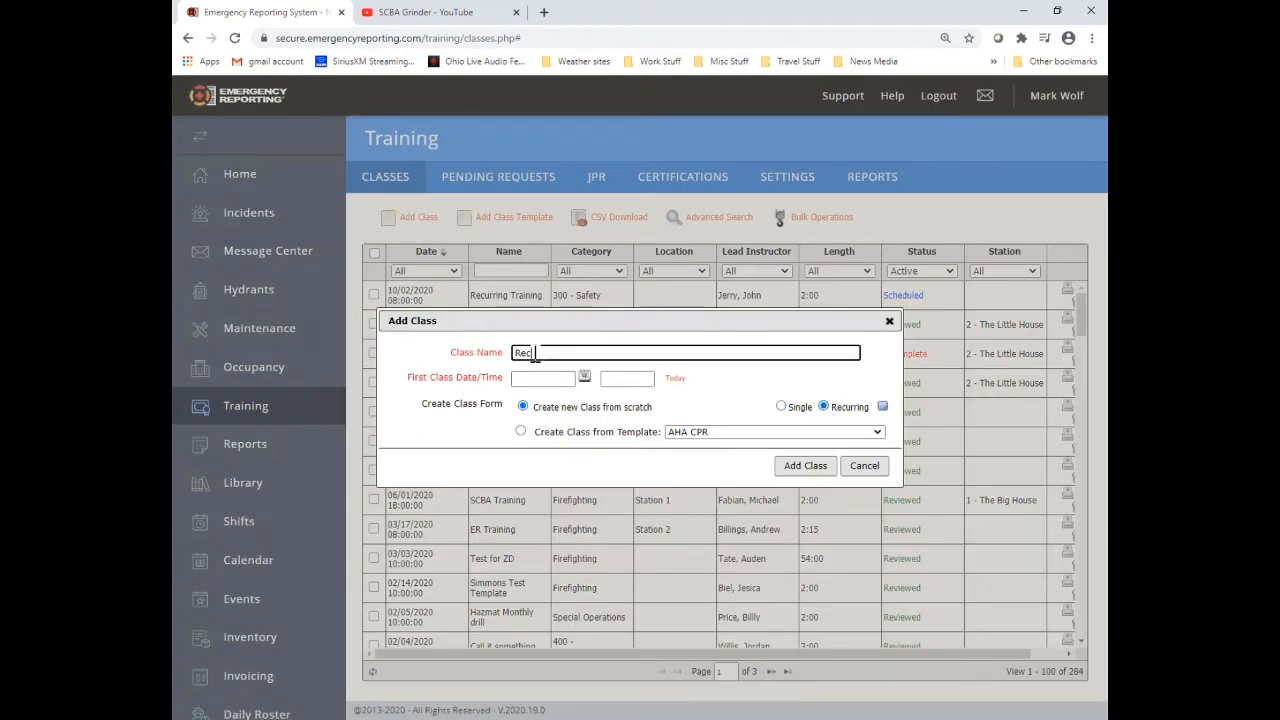
text(urring Training Try #2)
click(583, 355)
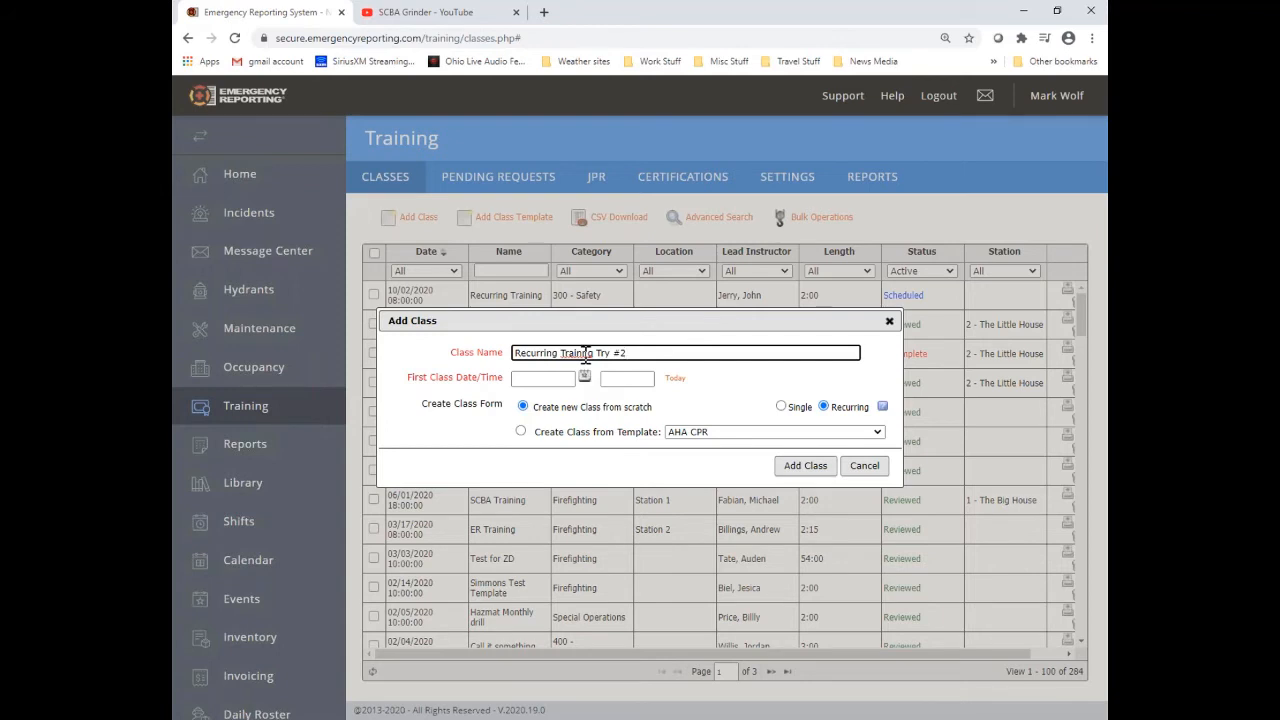
text(ini)
- Set the first class date to 10/02/2020 at 09:00 and create the class
click(517, 378)
click(631, 433)
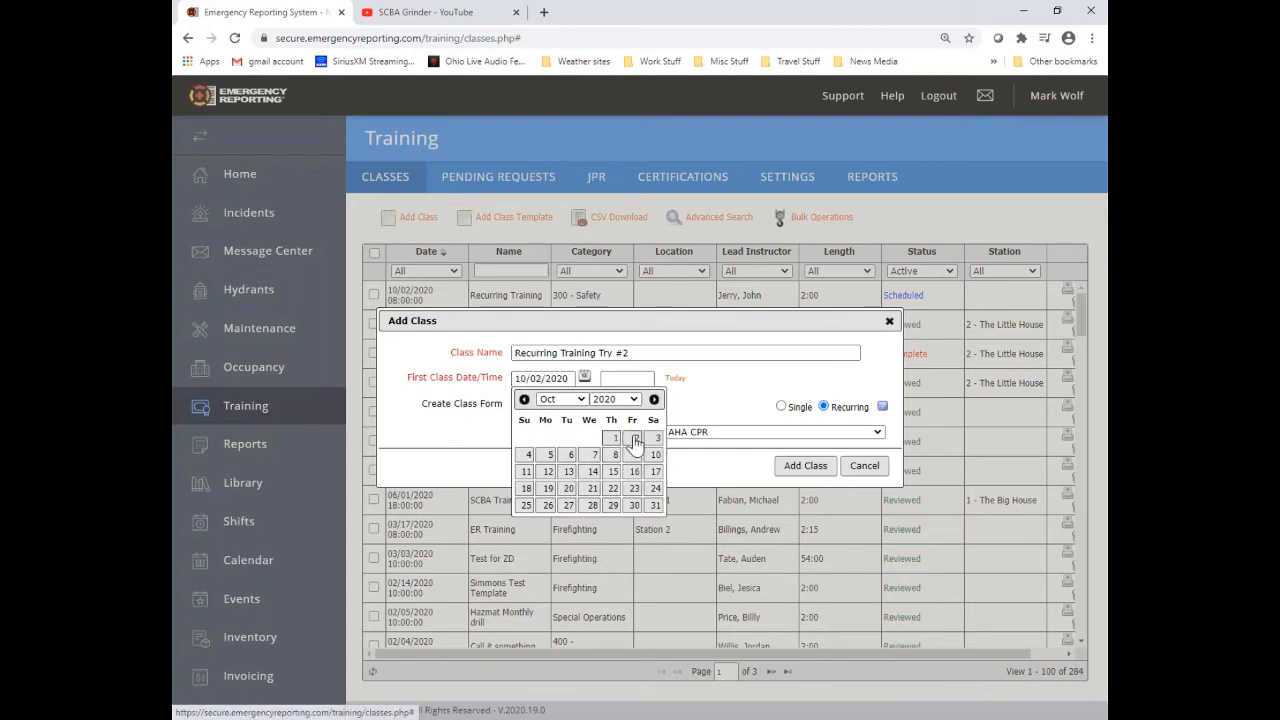
click(615, 379)
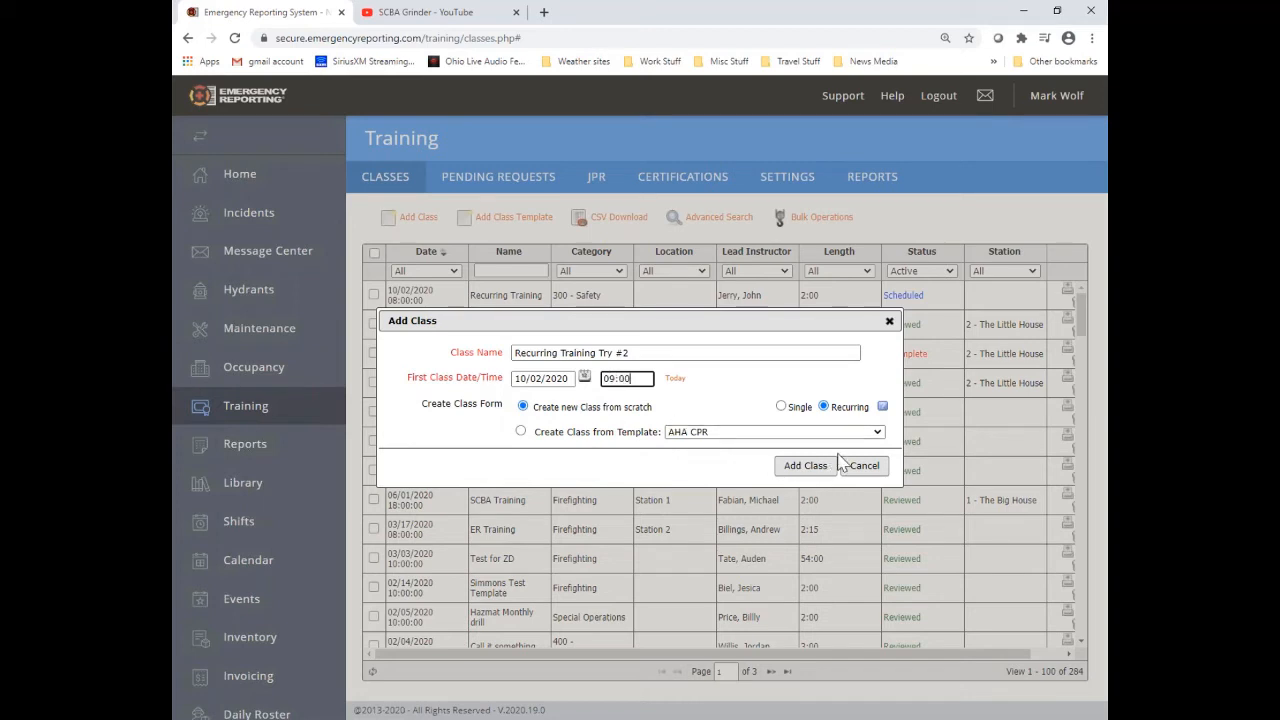
click(805, 466)
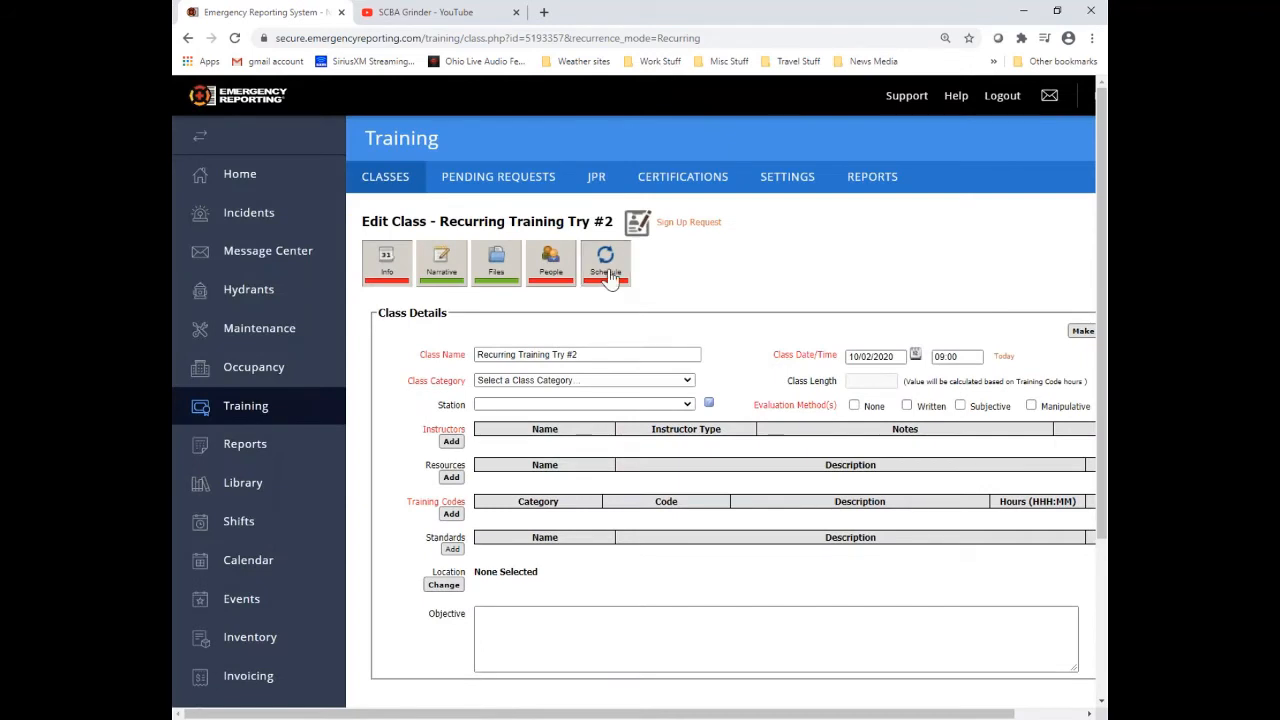
- Set the class category to 300 - Safety and add a member of the agency personnel as Lead Instructor
click(575, 384)
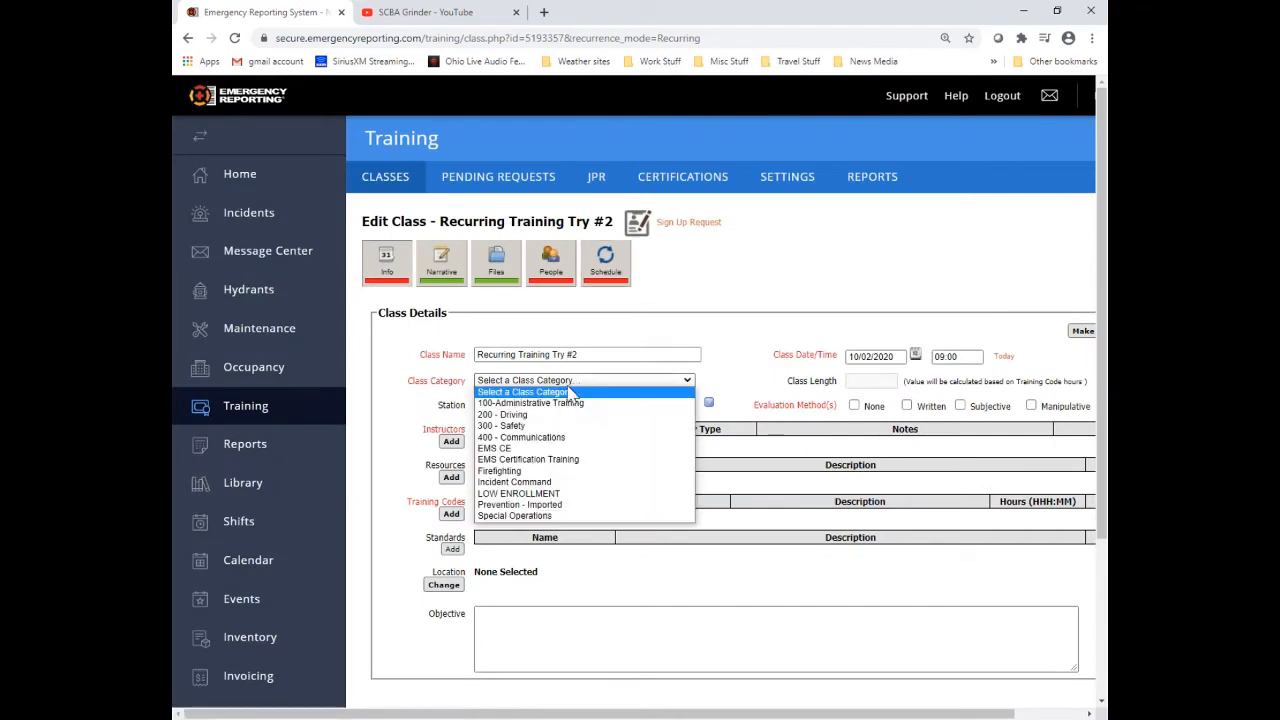
click(520, 425)
click(452, 443)
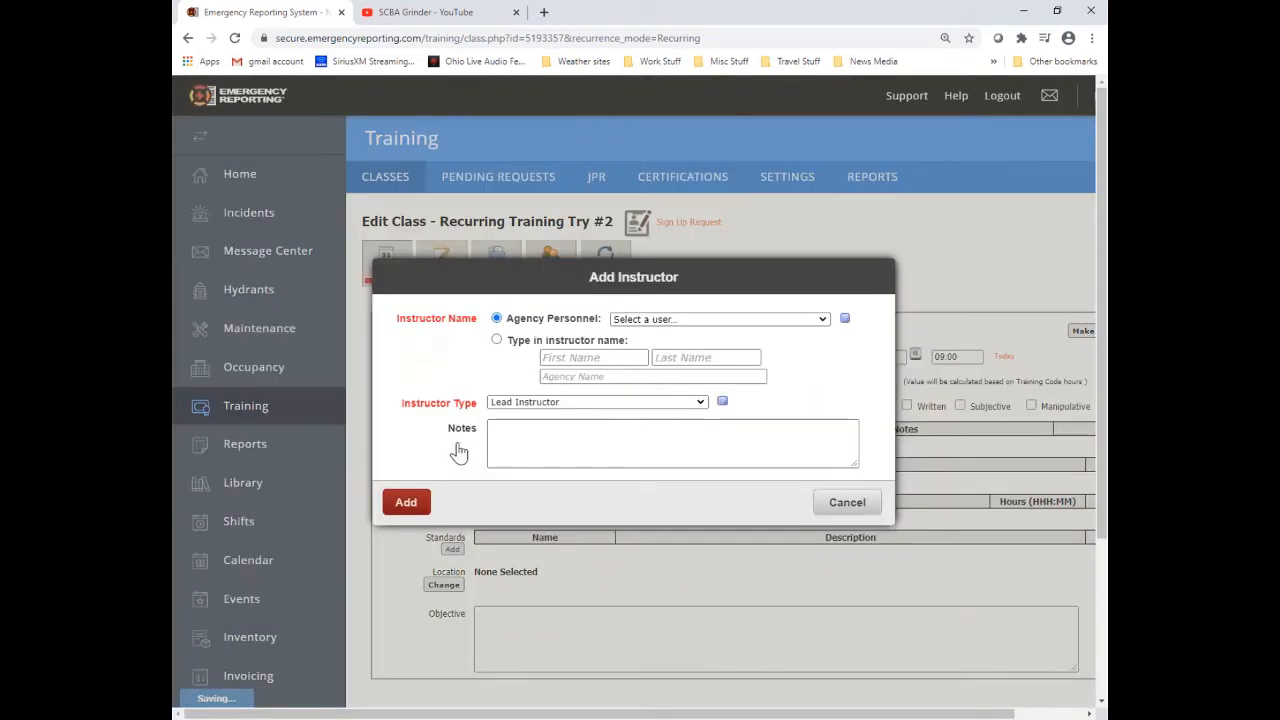
click(775, 319)
scroll(700, 428, down, 10)
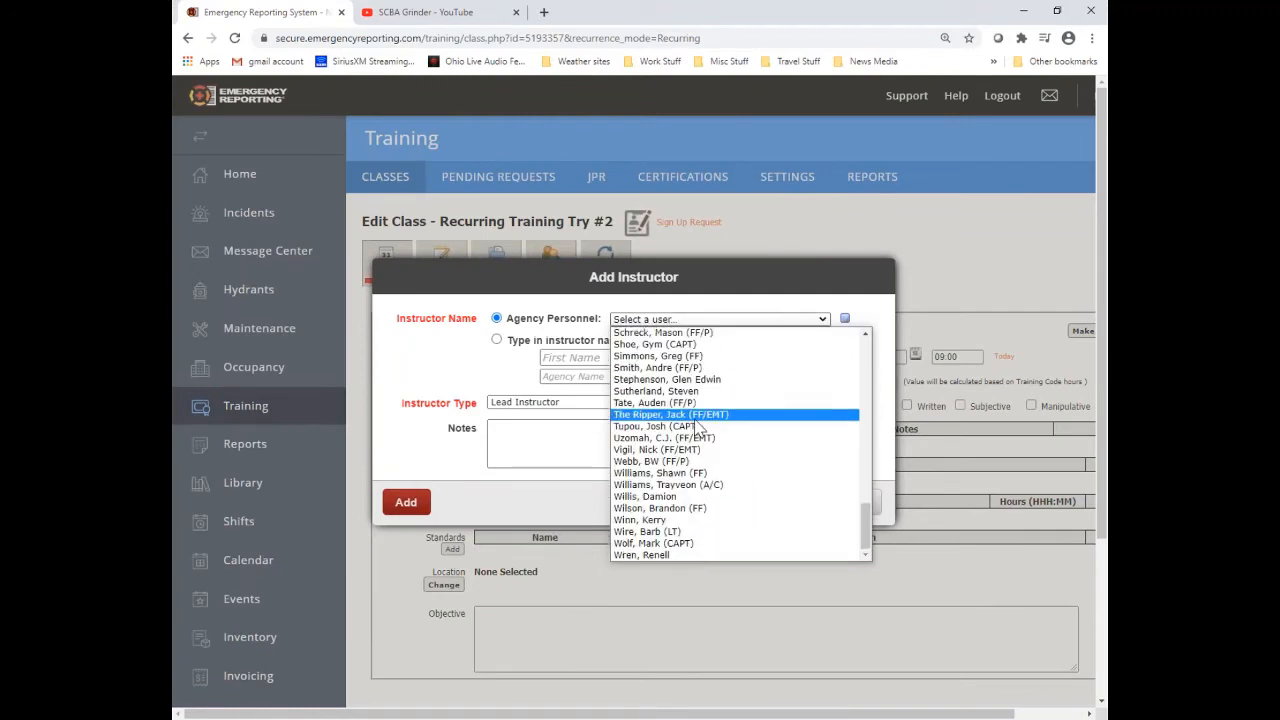
click(697, 419)
click(407, 502)
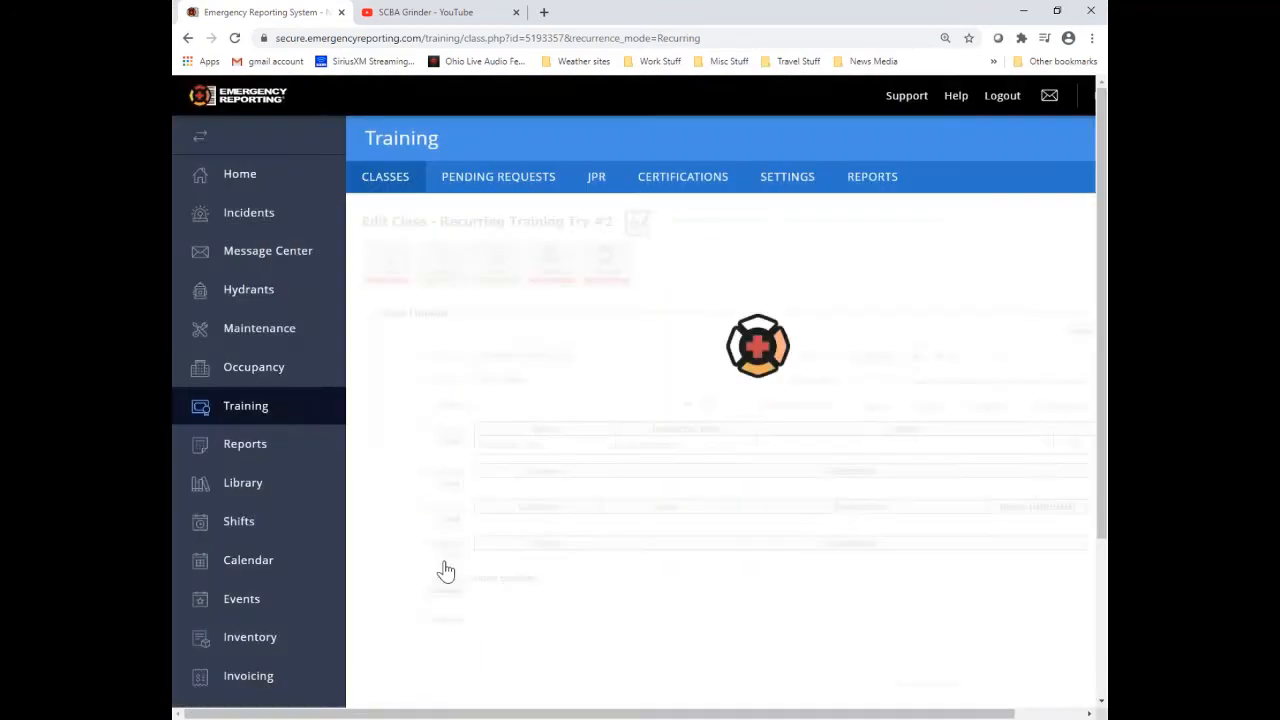
- Add the NFPA 1500 Safety training code with 002:00 hours and set the evaluation method to Written
click(454, 522)
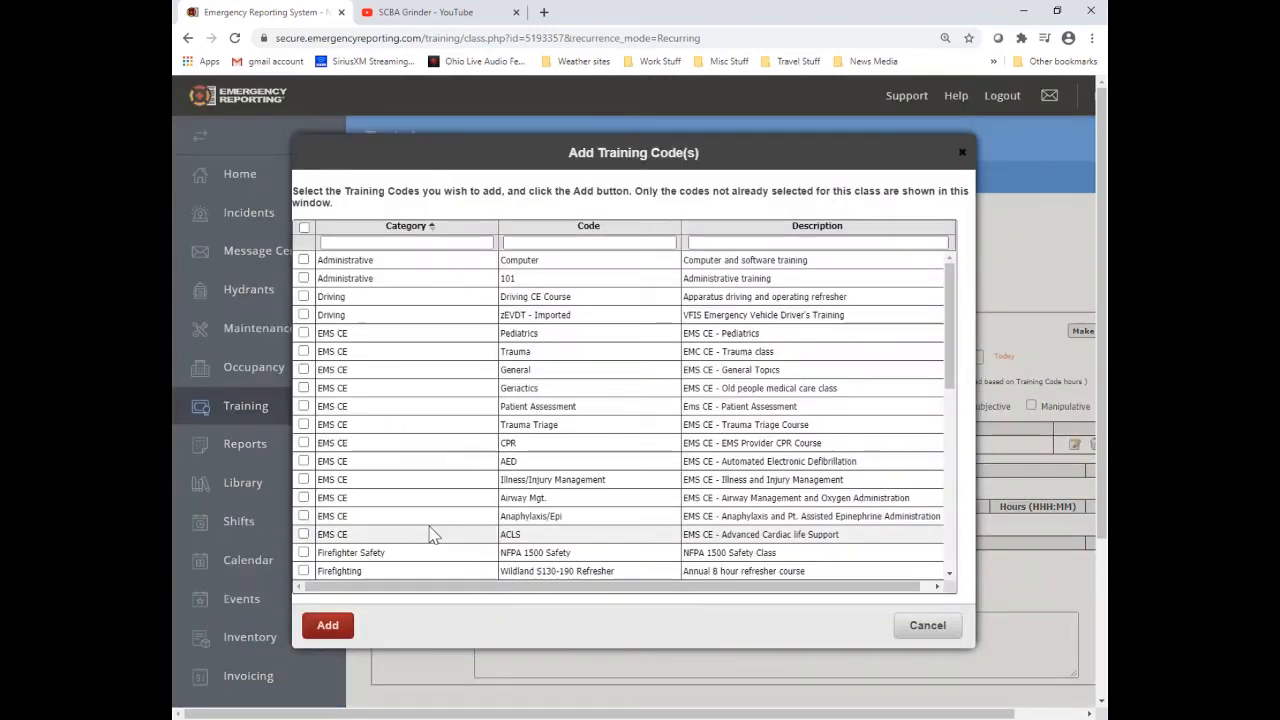
scroll(420, 522, down, 3)
click(303, 406)
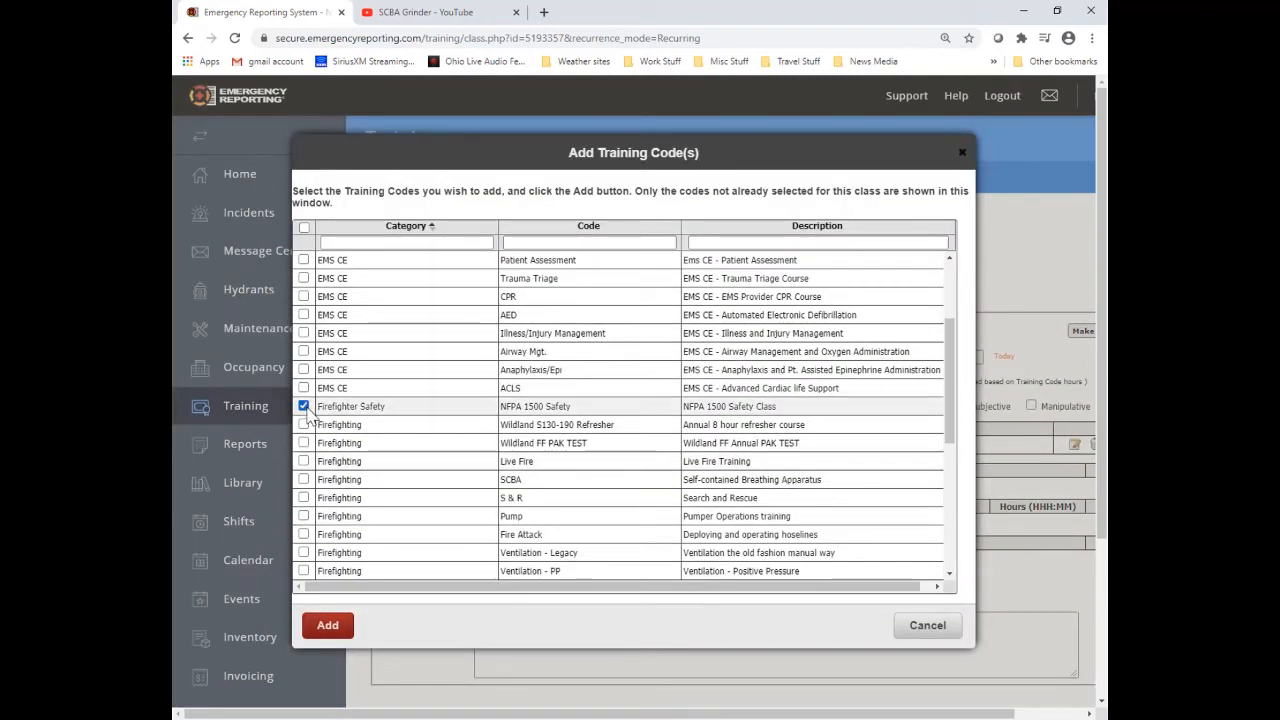
click(328, 624)
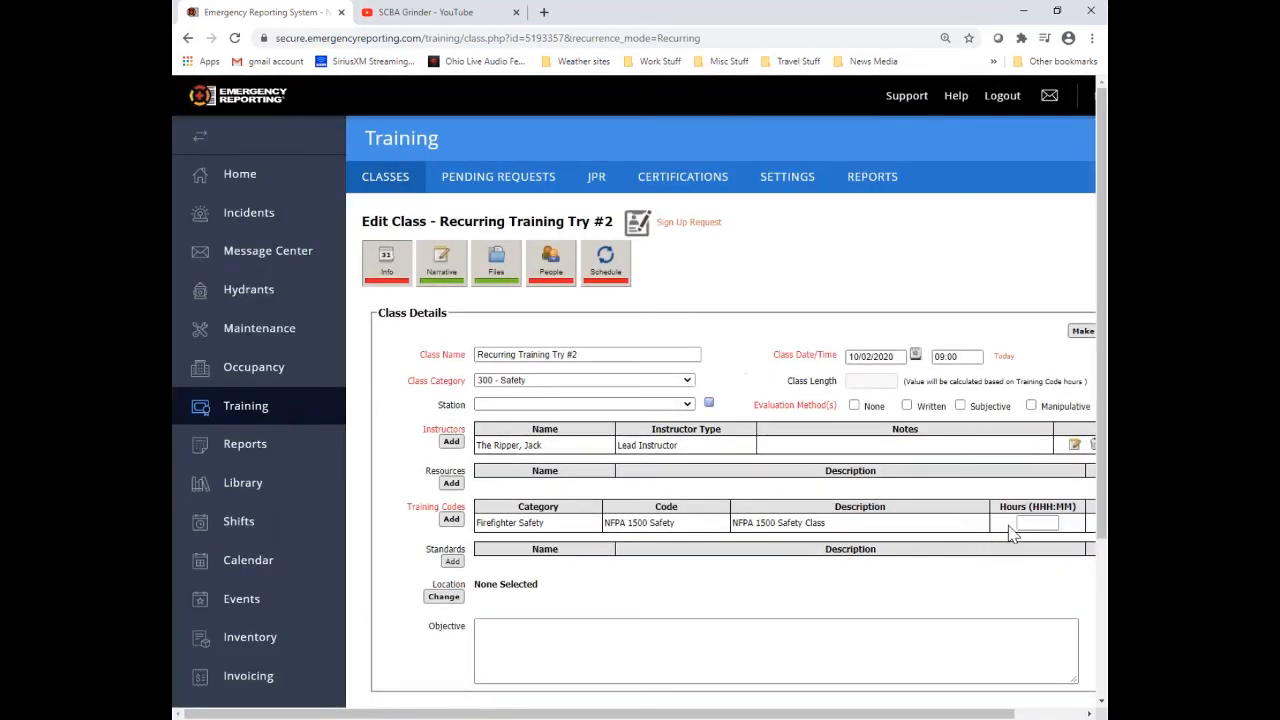
click(1027, 521)
click(910, 412)
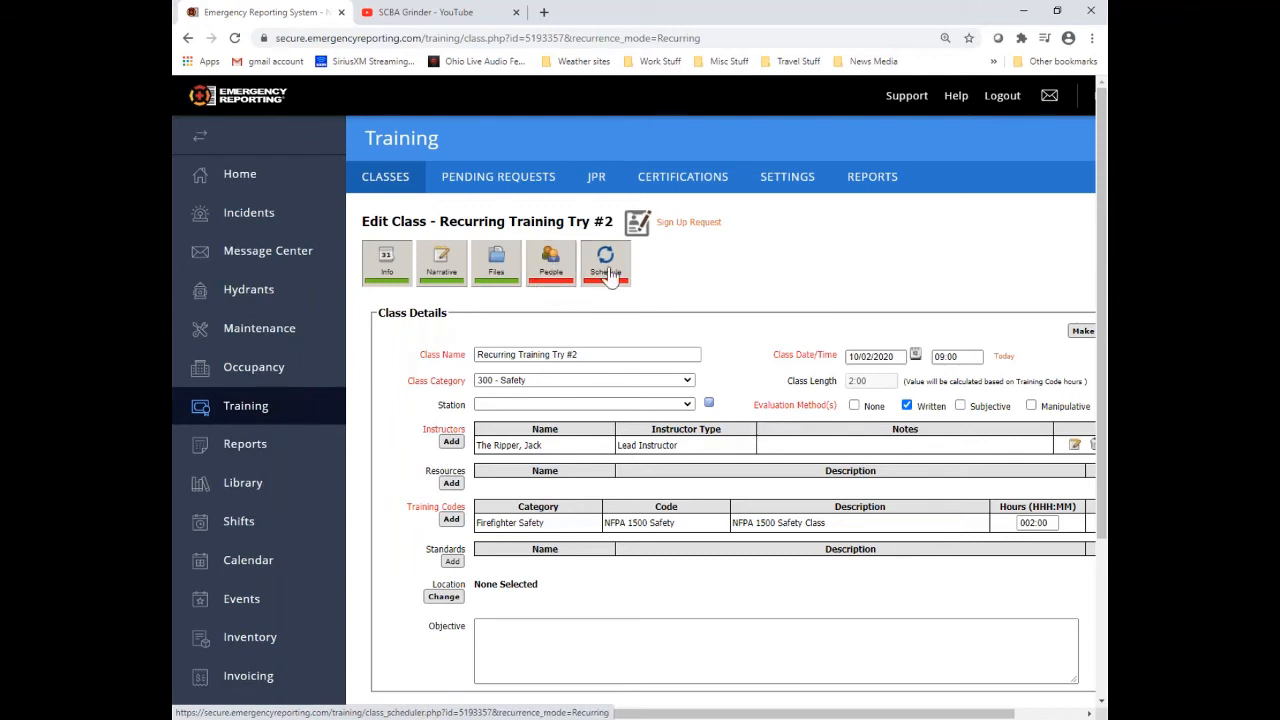
- Insert 10/03/2020 at 10:00 as a date in the recurring class's schedule
click(607, 273)
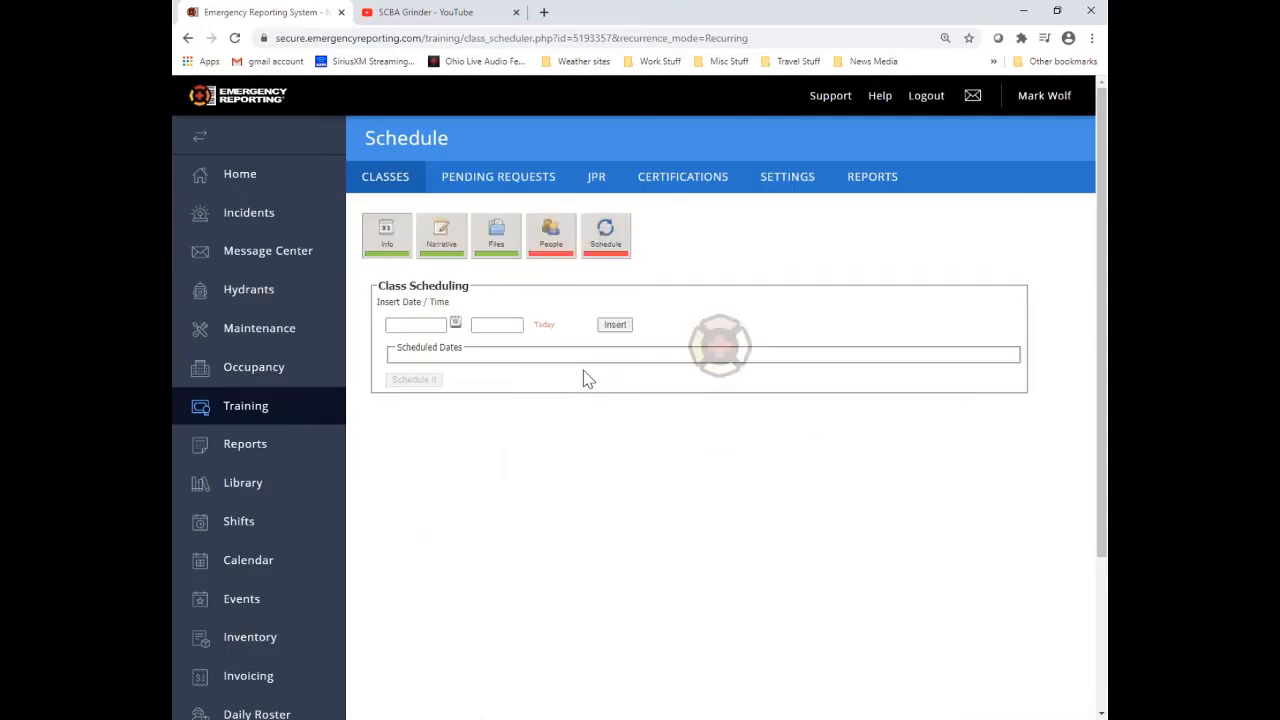
click(436, 324)
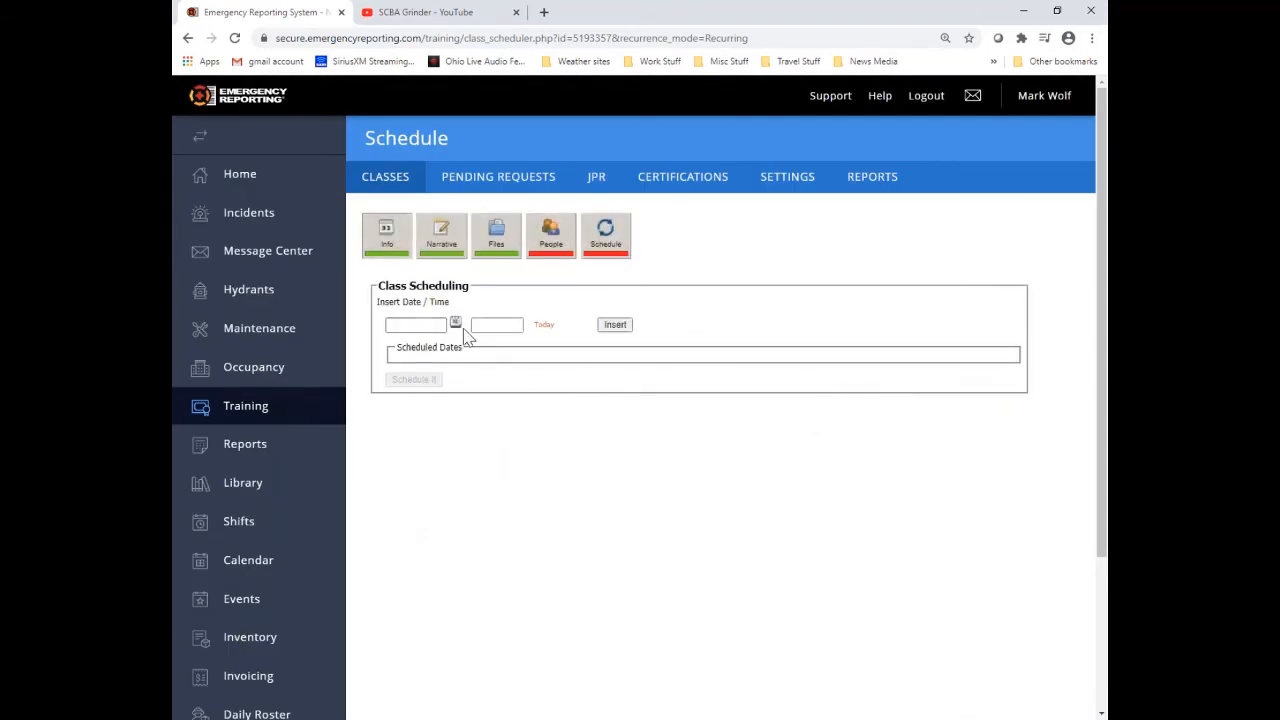
click(456, 325)
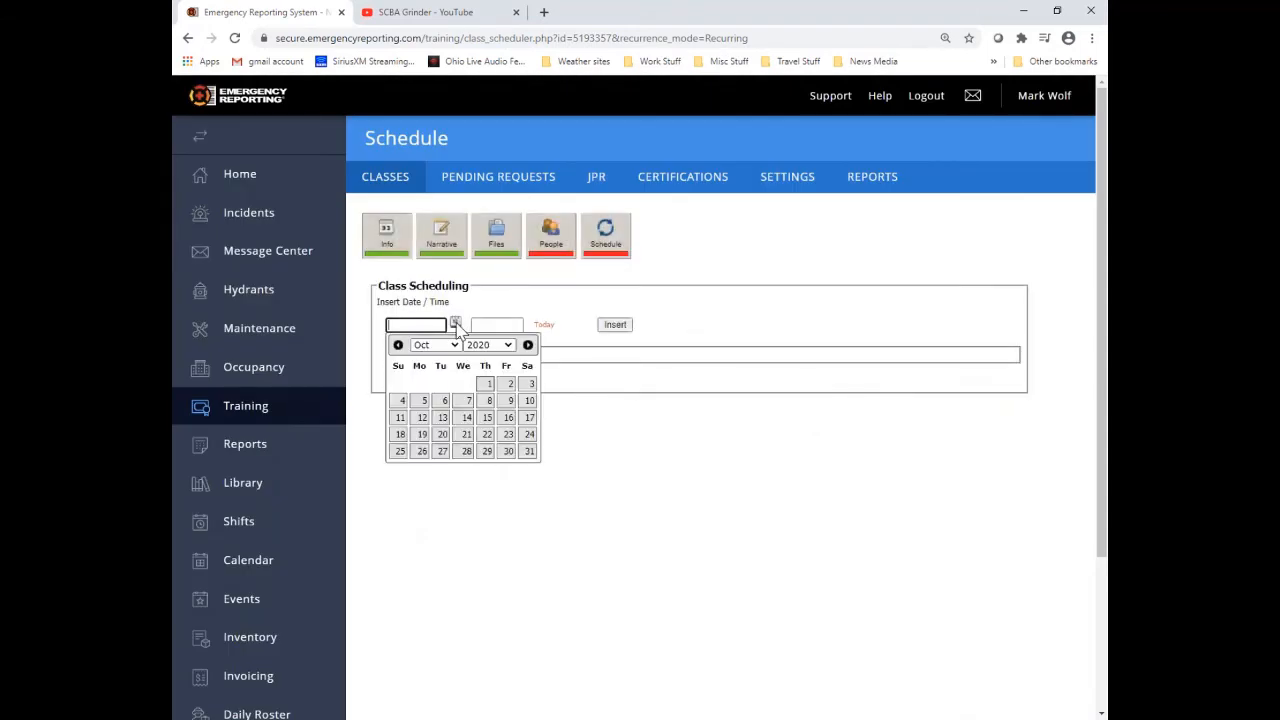
click(529, 384)
click(496, 326)
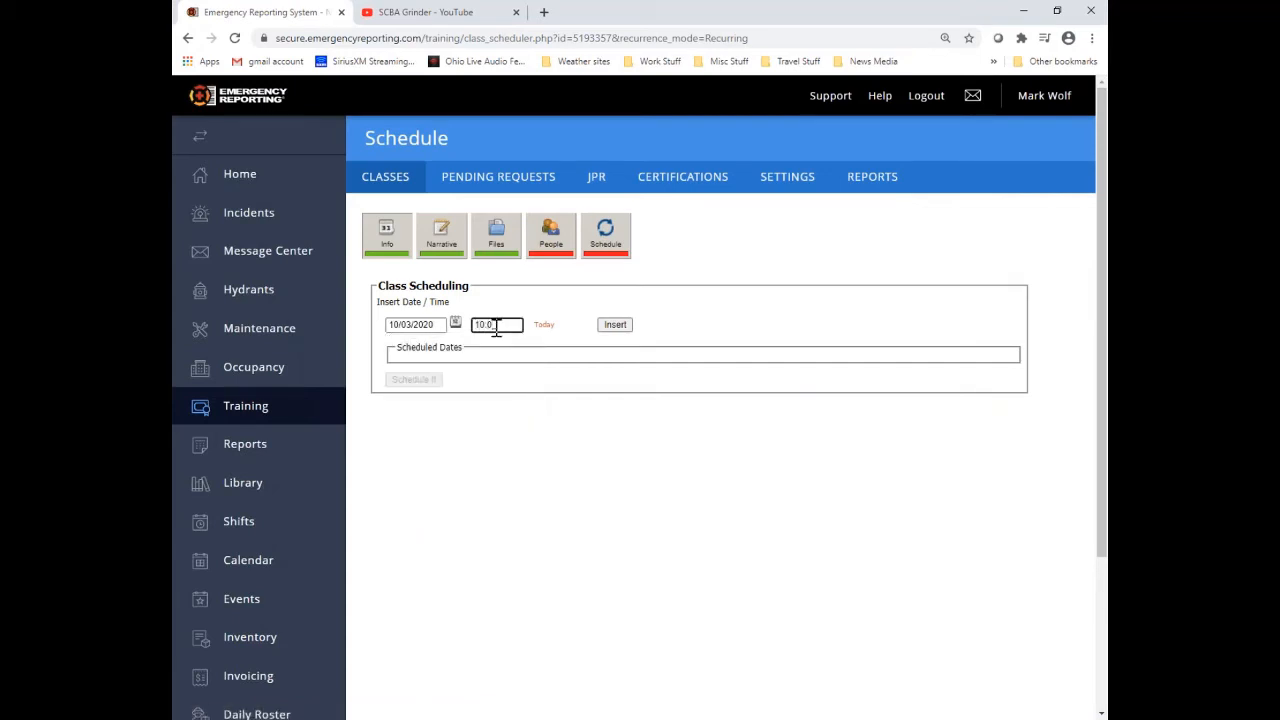
click(617, 326)
- Insert 10/06/2020 at 11:00 as a further date and schedule the recurring classes
click(415, 325)
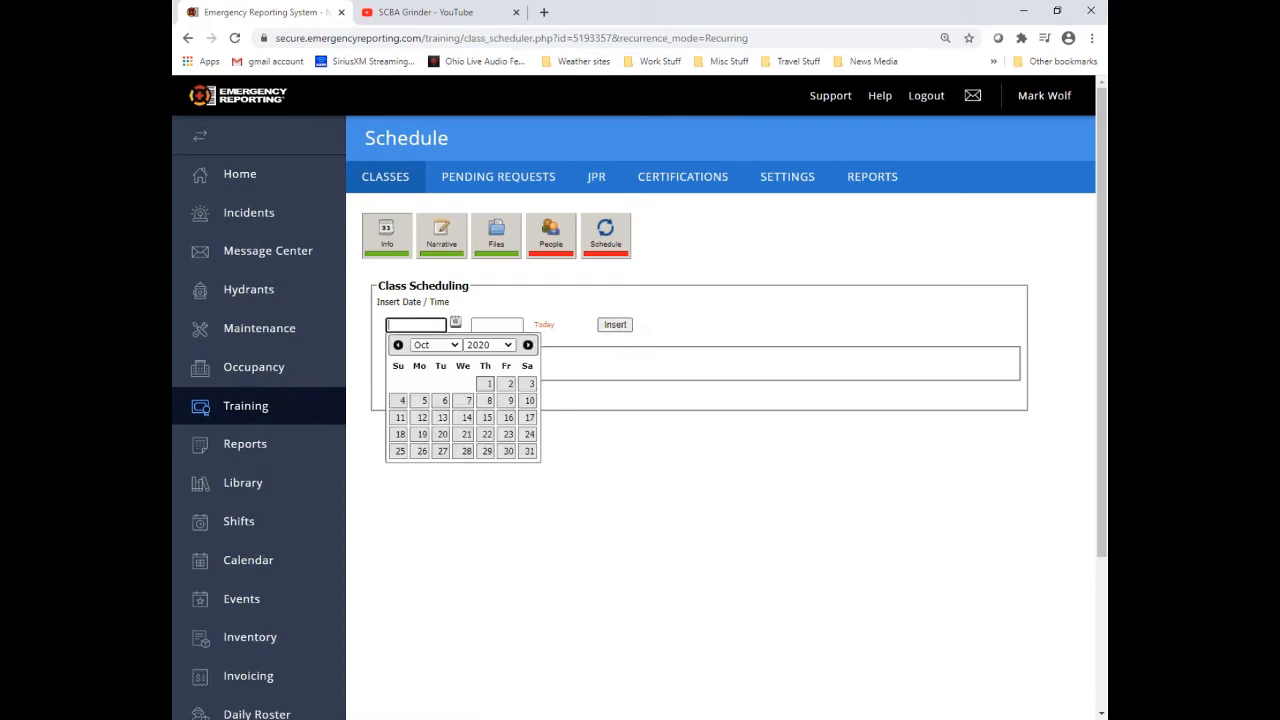
click(444, 410)
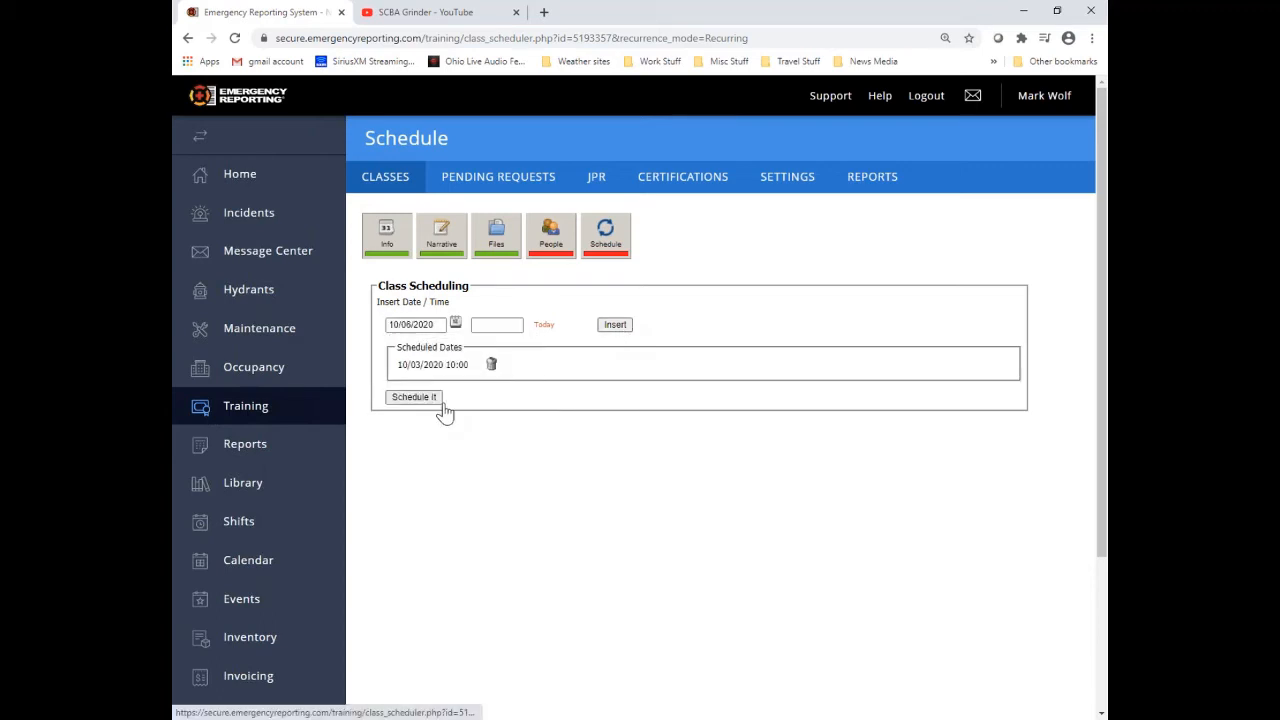
click(479, 327)
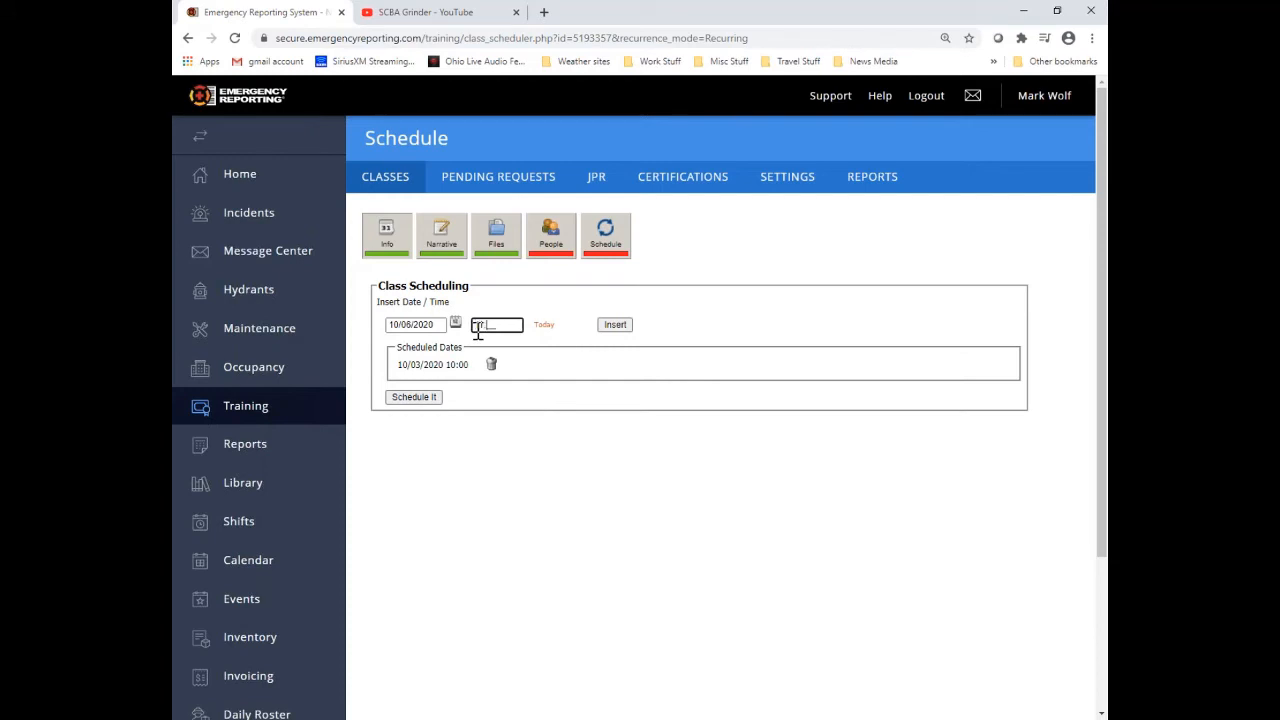
text(11:00)
click(620, 326)
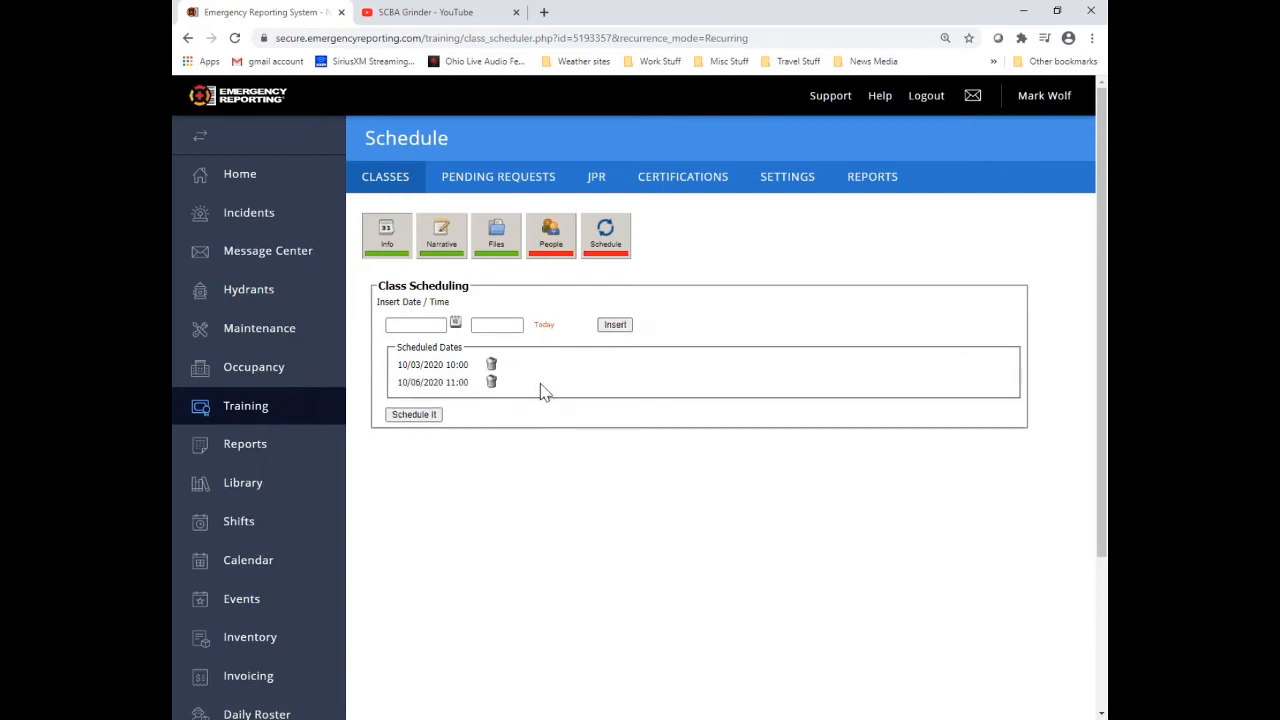
click(431, 415)
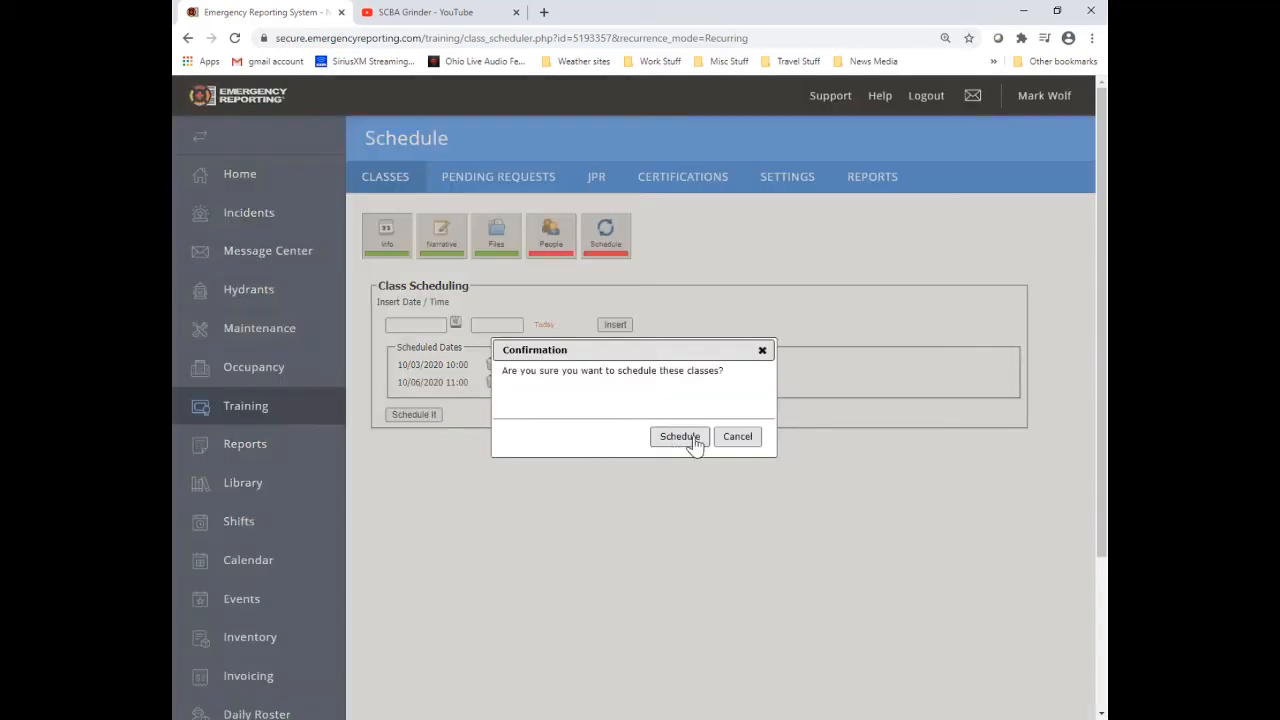
click(682, 437)
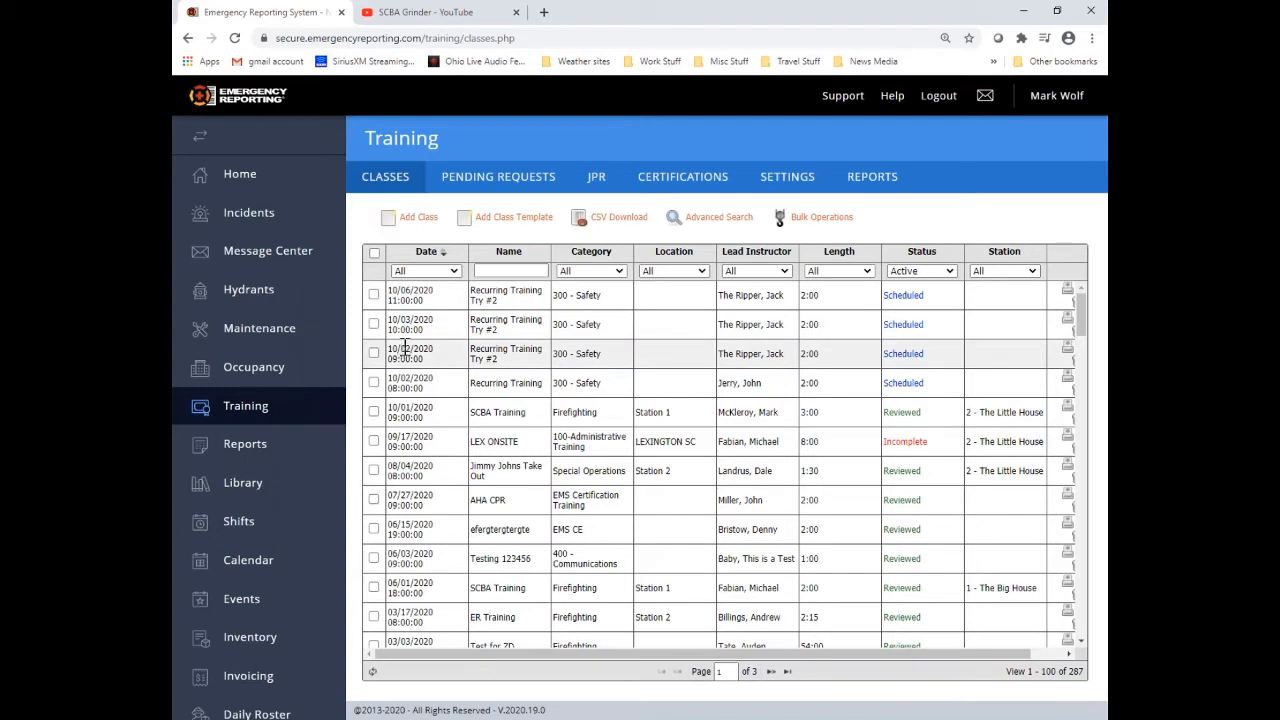
- Filter the class list to the Template (Complete) status and open the files of the SCBA Training template
click(950, 272)
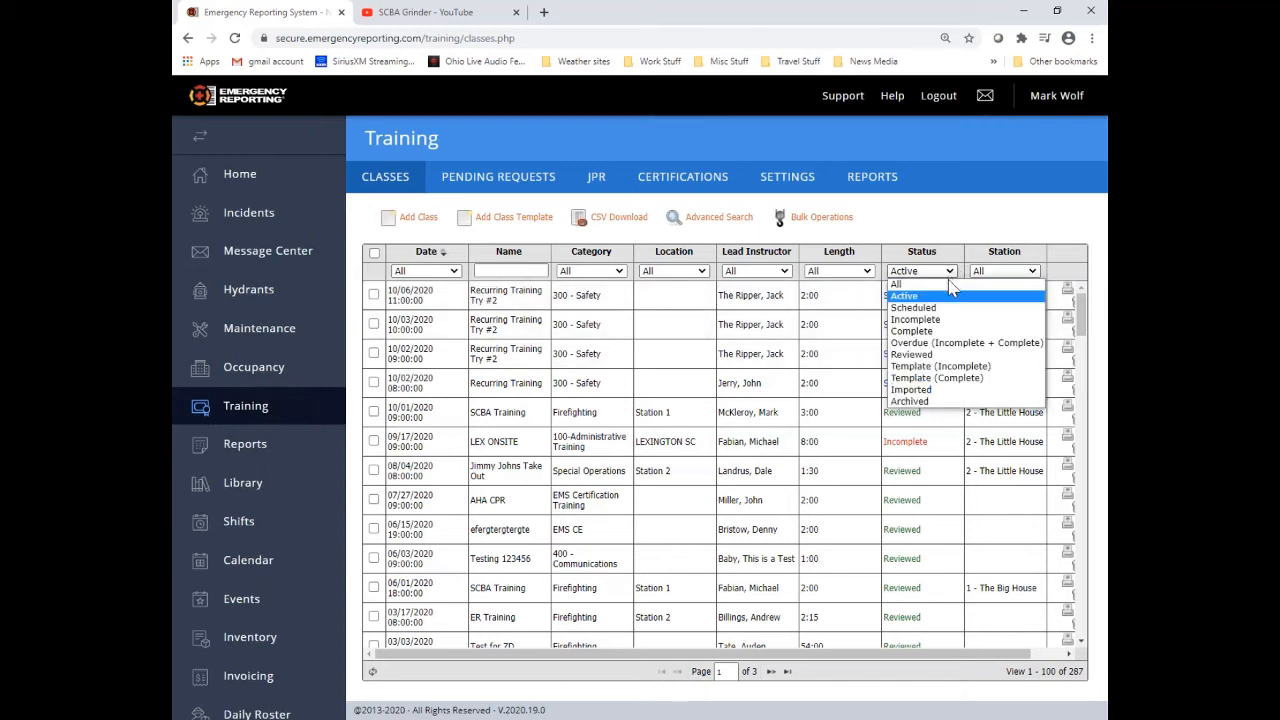
click(988, 384)
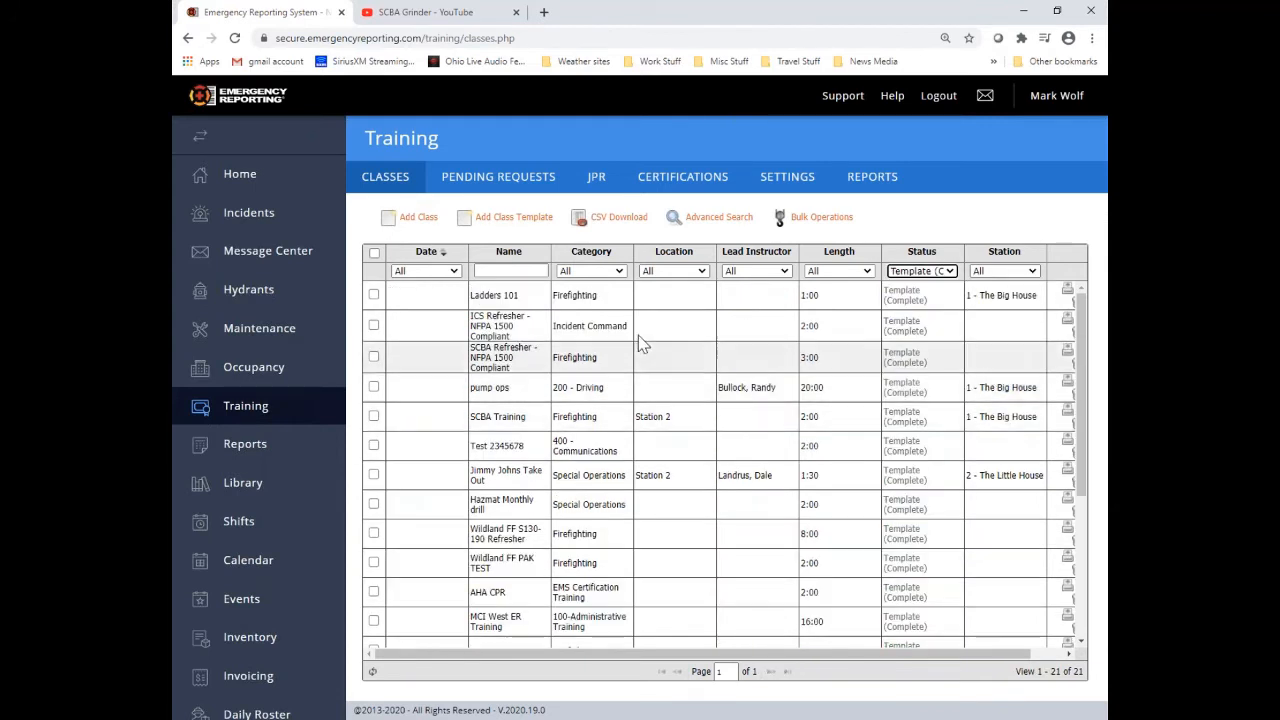
scroll(505, 440, down, 5)
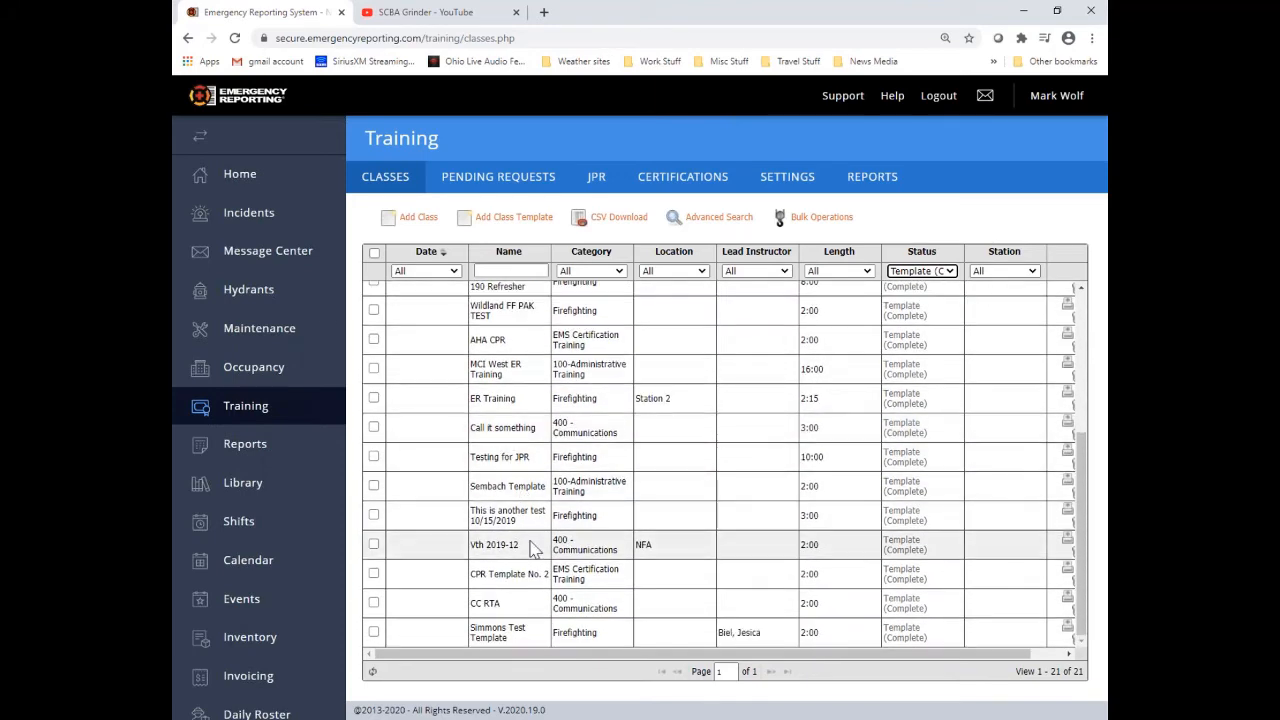
scroll(528, 620, up, 5)
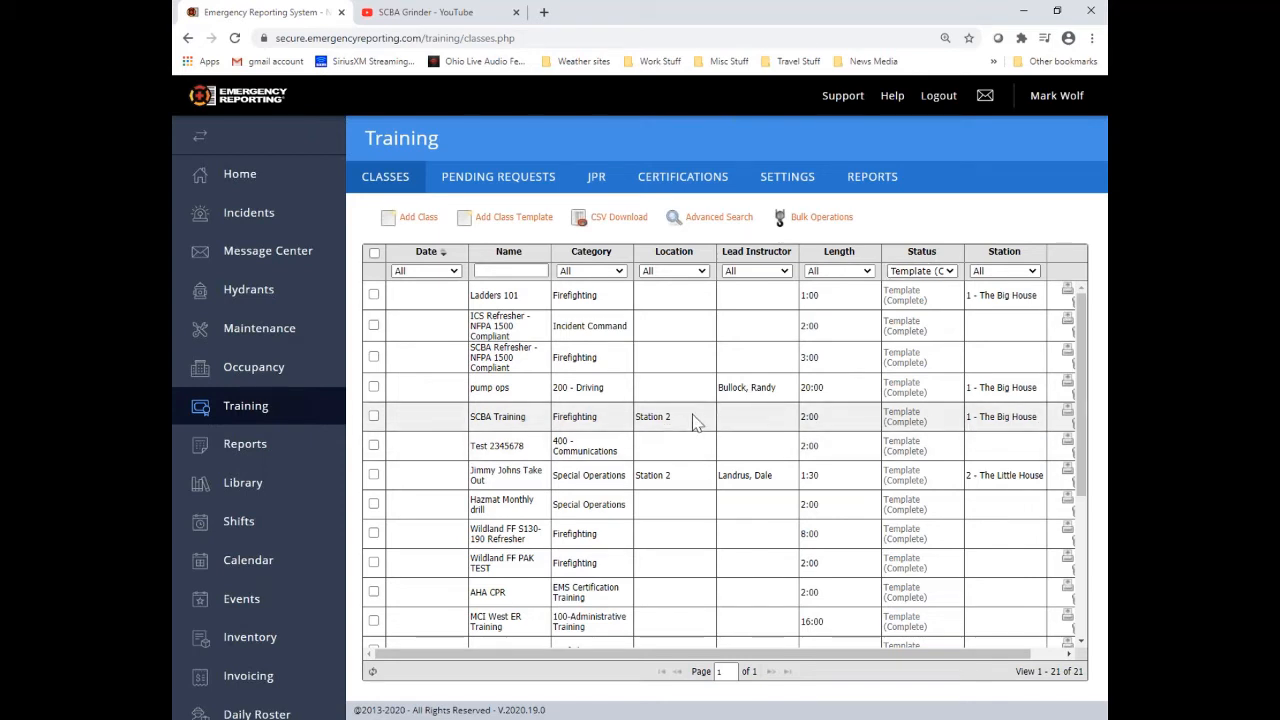
click(771, 418)
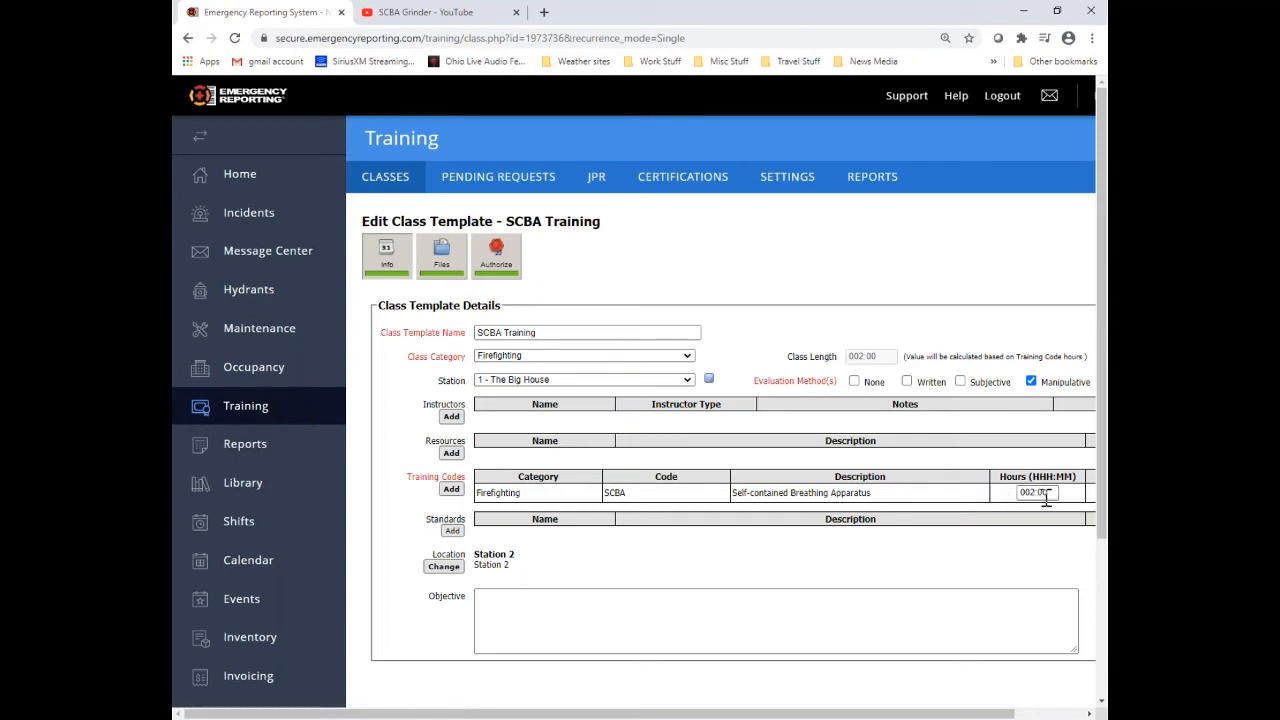
click(459, 271)
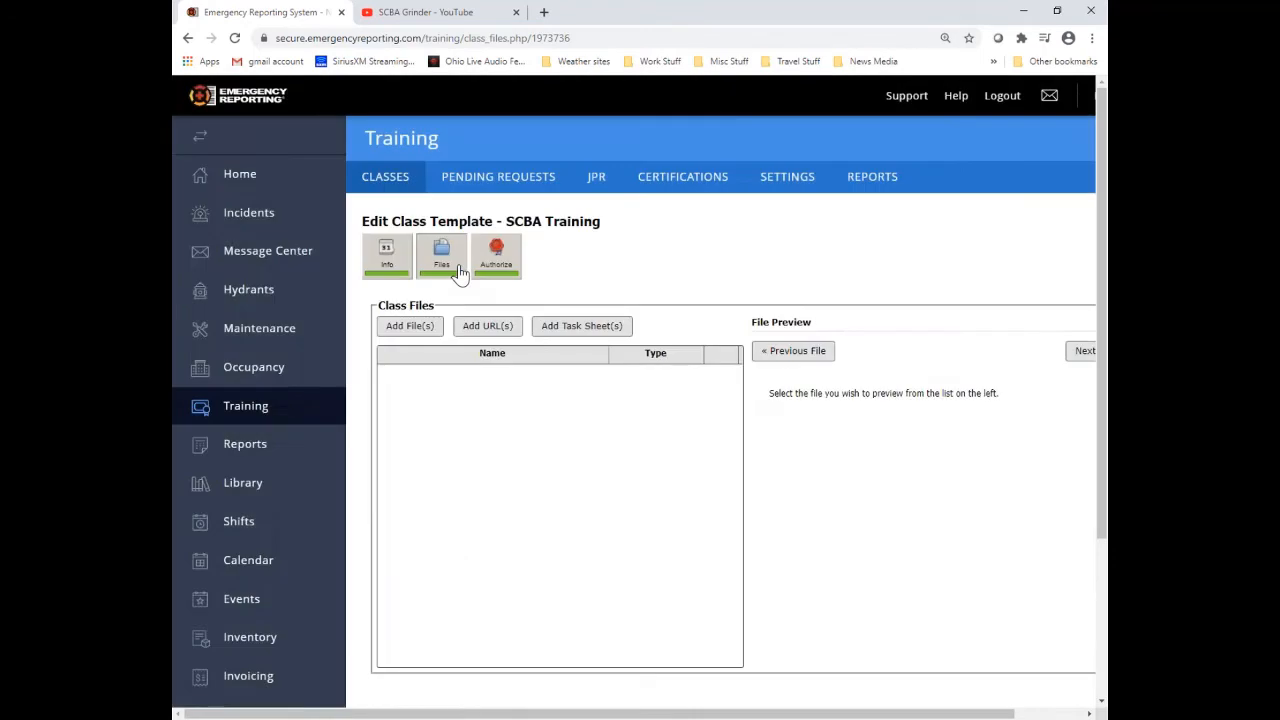
- Add the Donning PPE task sheet from the Ohio Fire Training Evaluation Forms category to the SCBA Training template
click(578, 327)
click(313, 414)
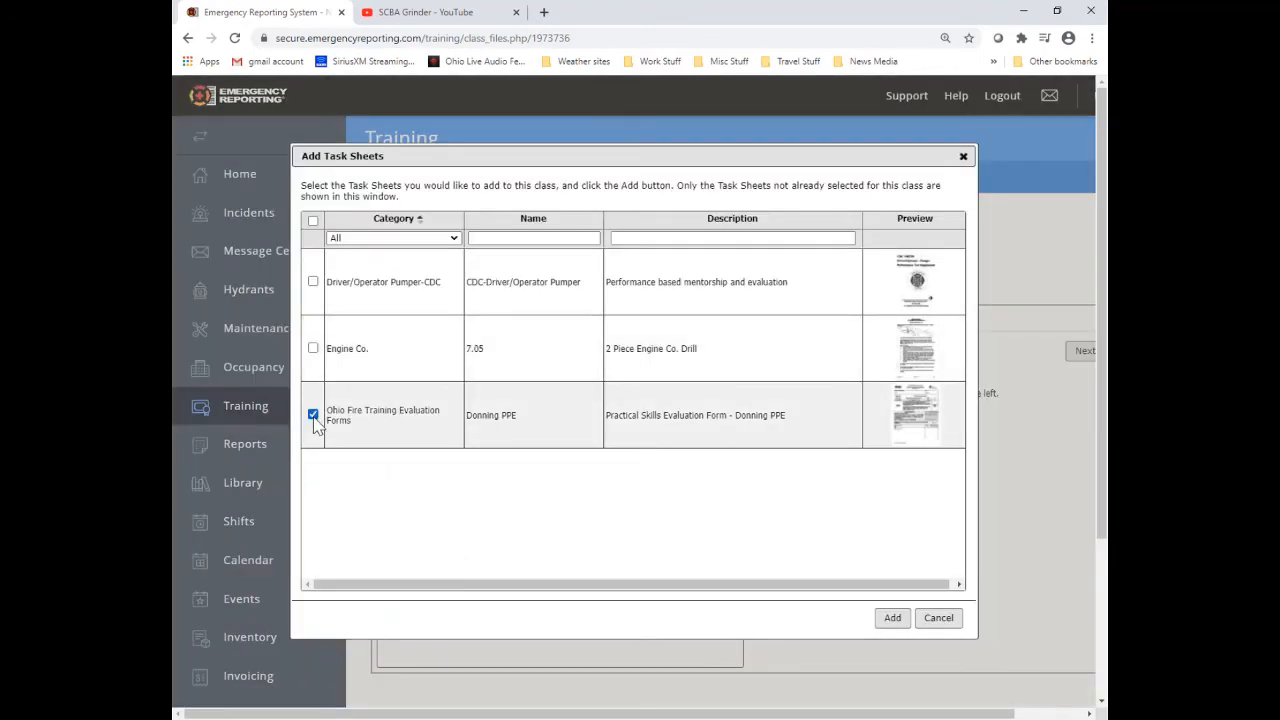
click(893, 618)
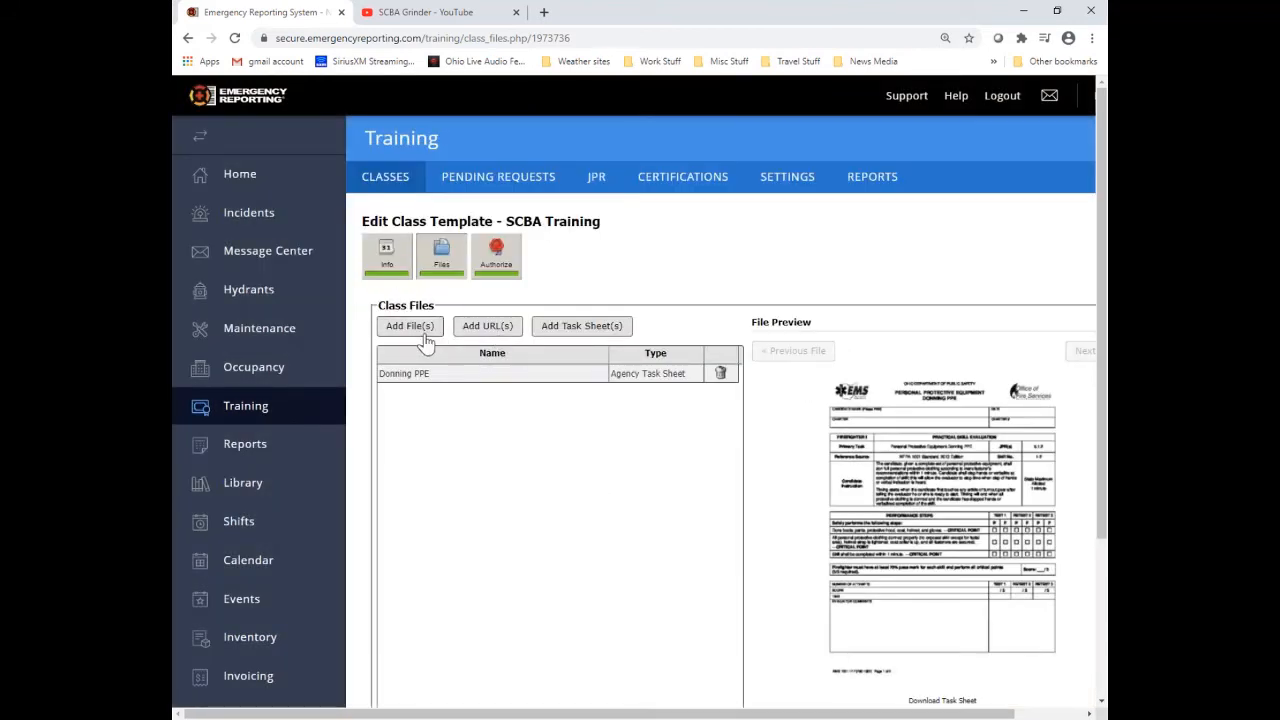
- Review the SCBA Training template's authorization details, return to the class list and look through the completed templates
click(505, 268)
click(505, 268)
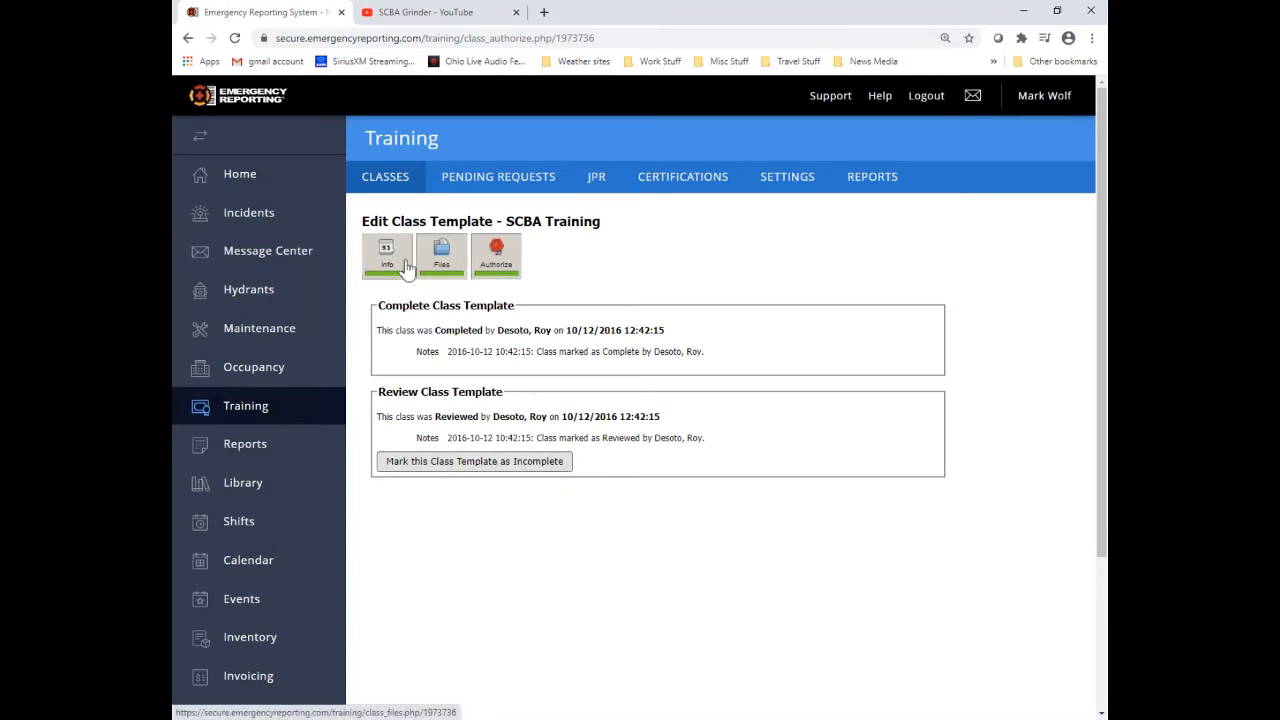
click(403, 183)
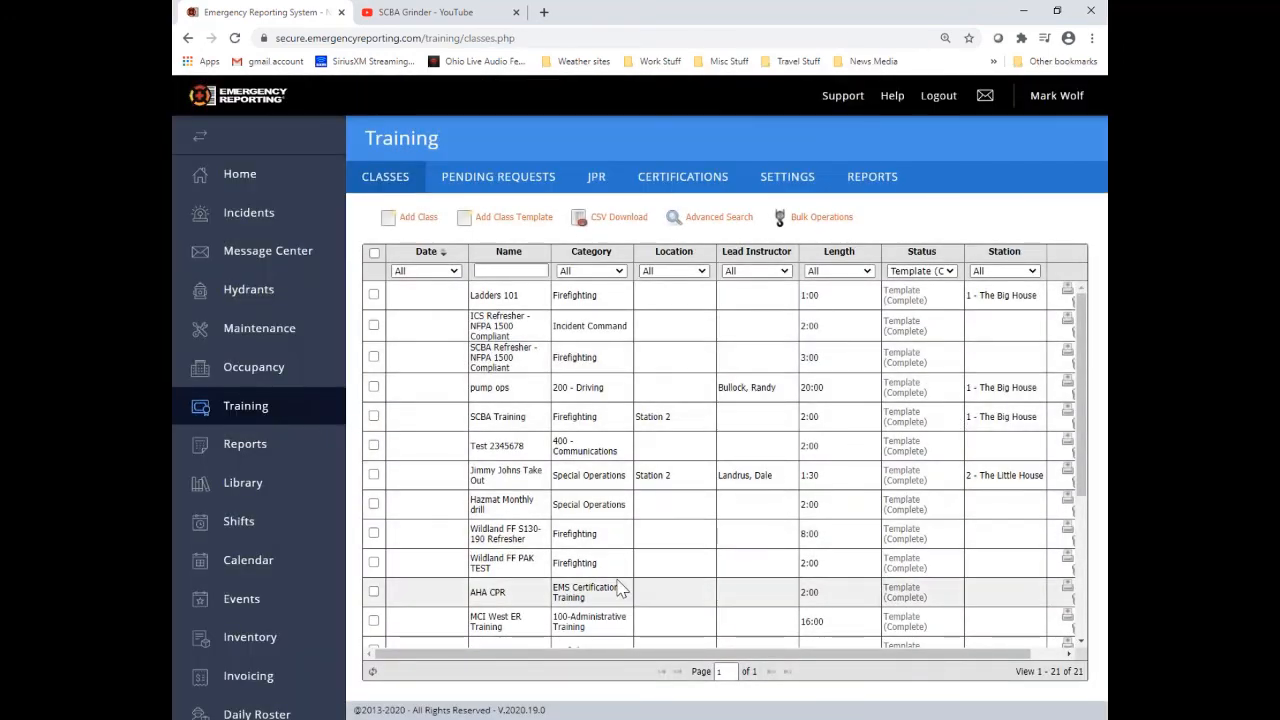
scroll(620, 587, down, 3)
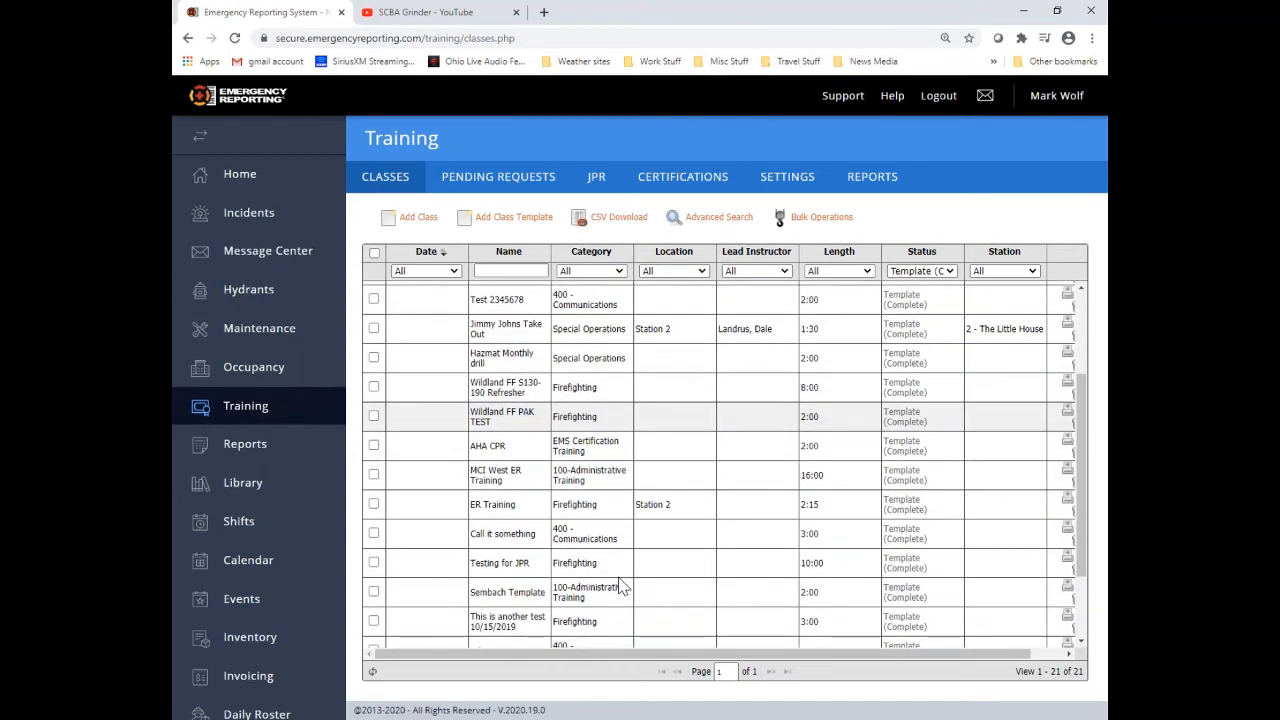
scroll(620, 587, up, 3)
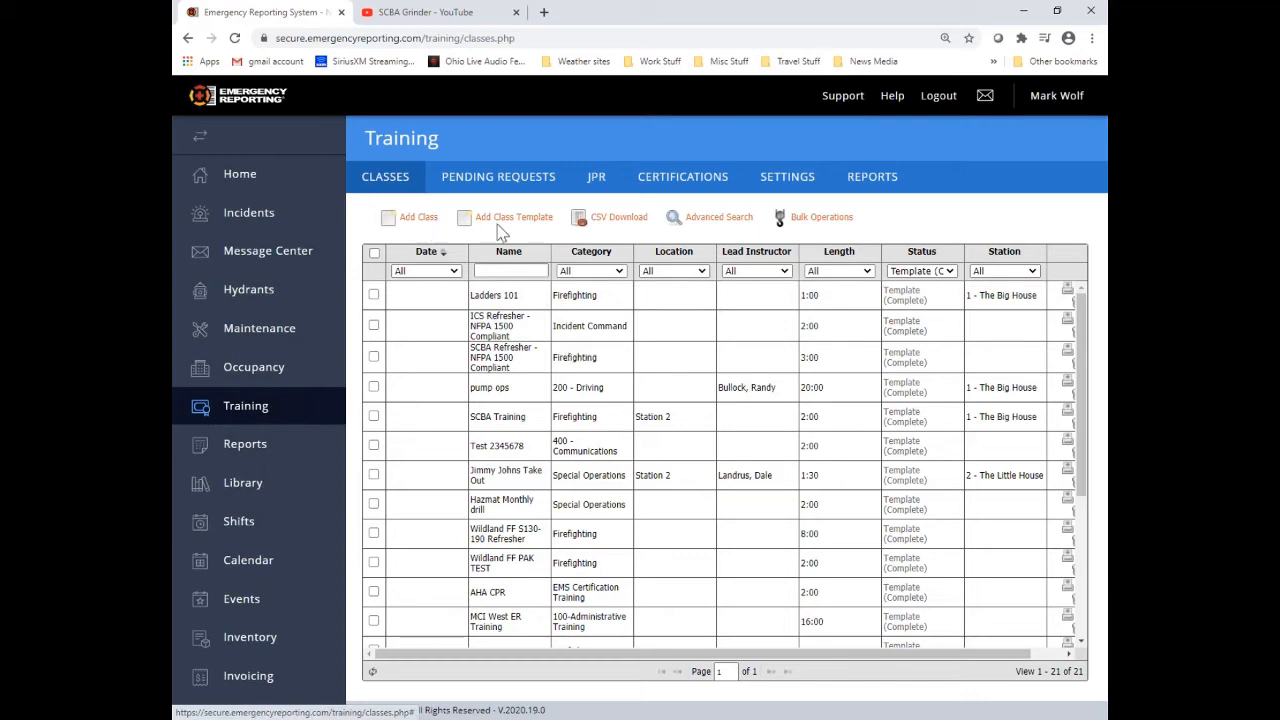
- Create a single class from the SCBA Training template, dated 10/01/2020 at 12:00
click(426, 228)
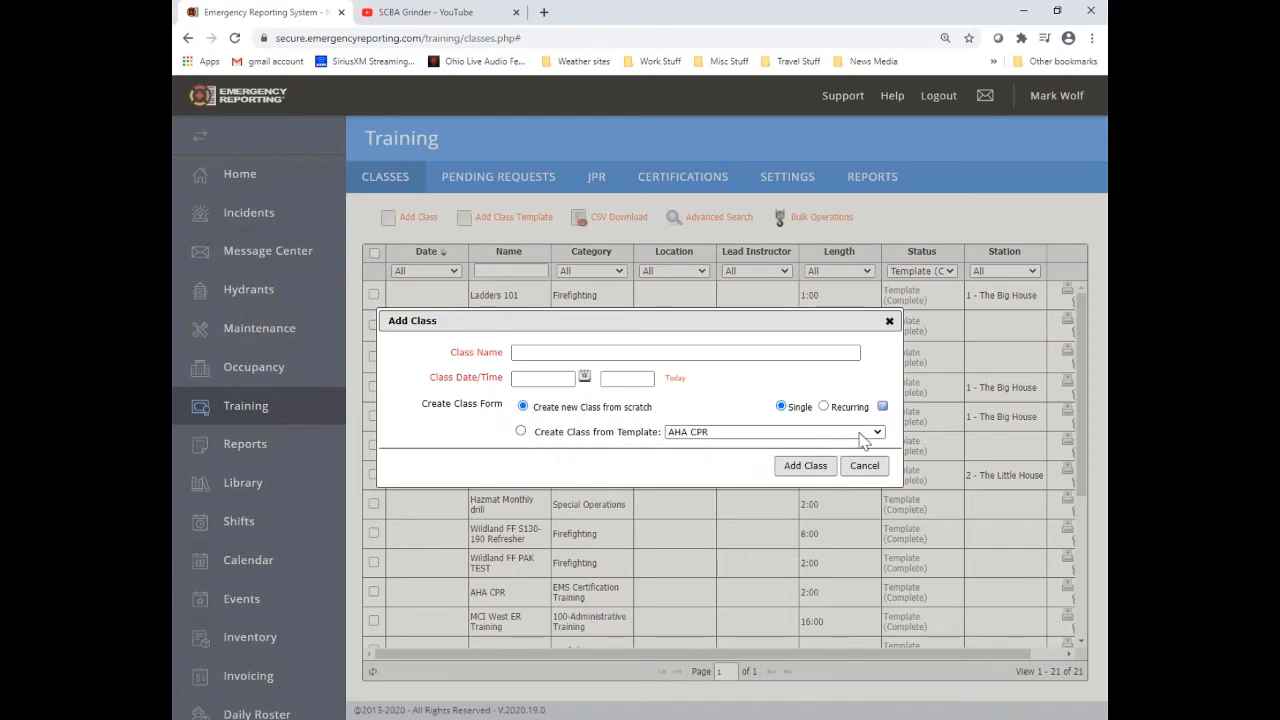
click(521, 432)
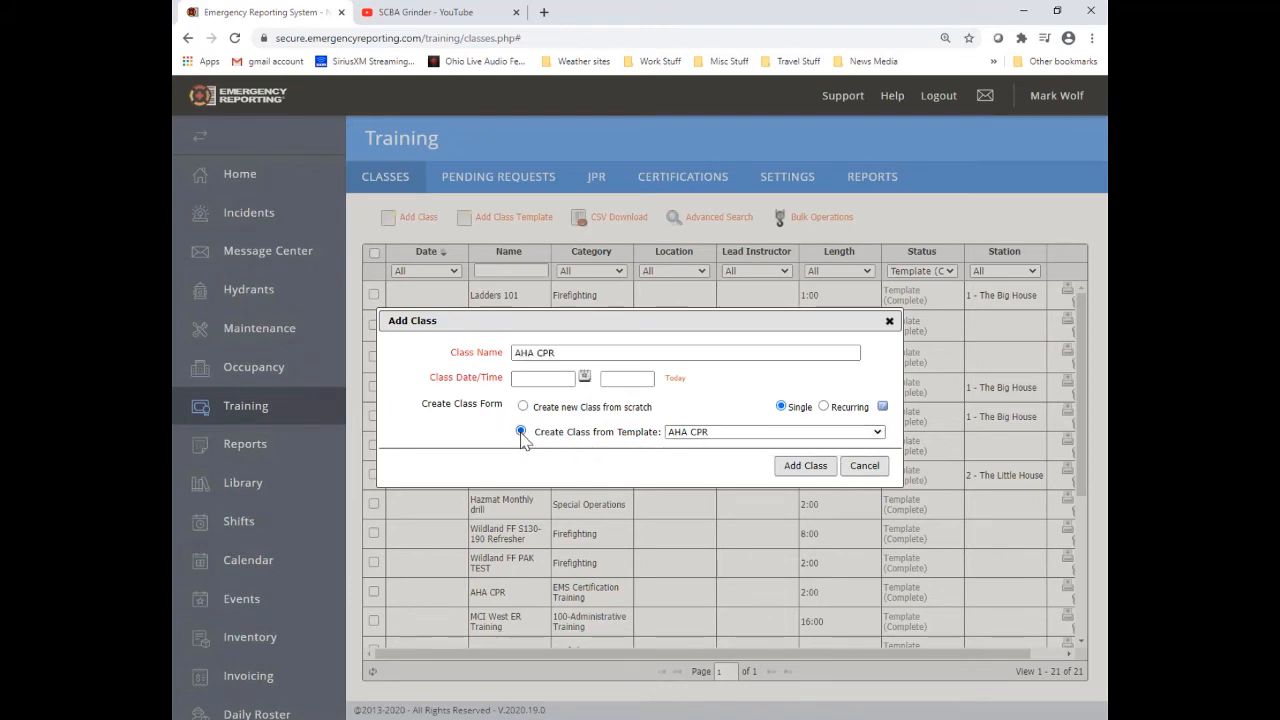
click(879, 434)
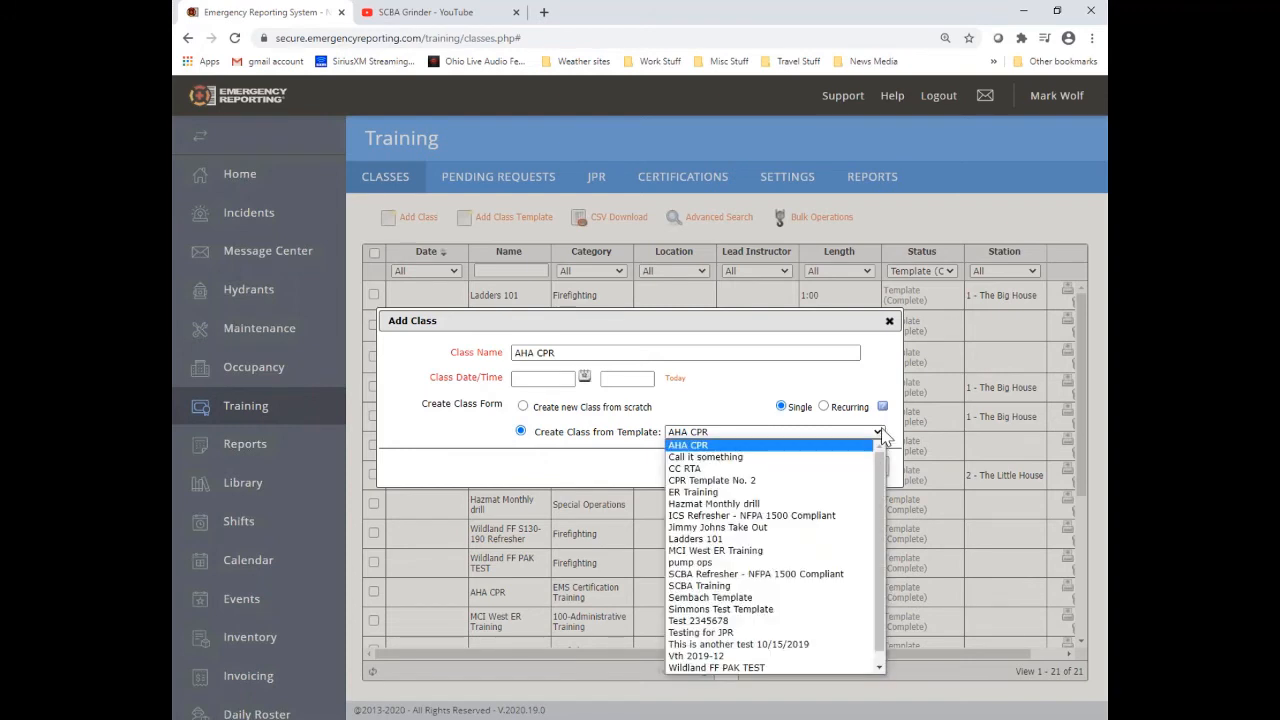
click(700, 586)
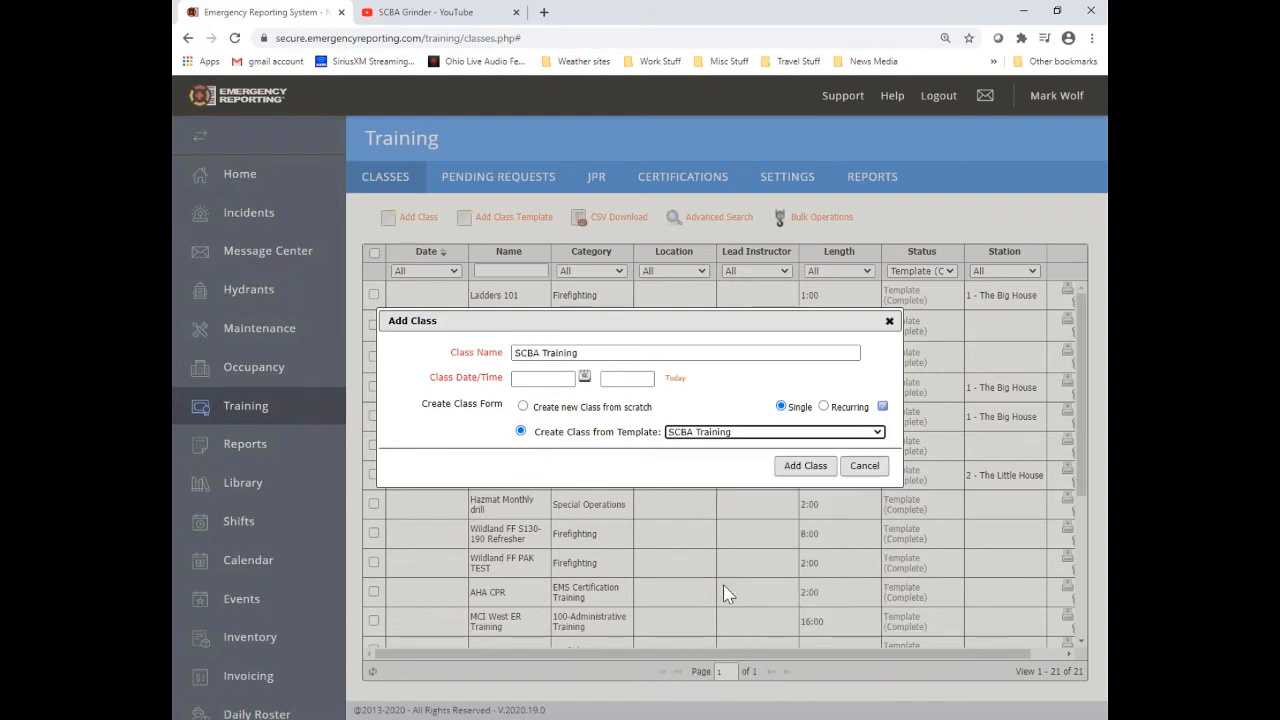
click(584, 377)
click(615, 437)
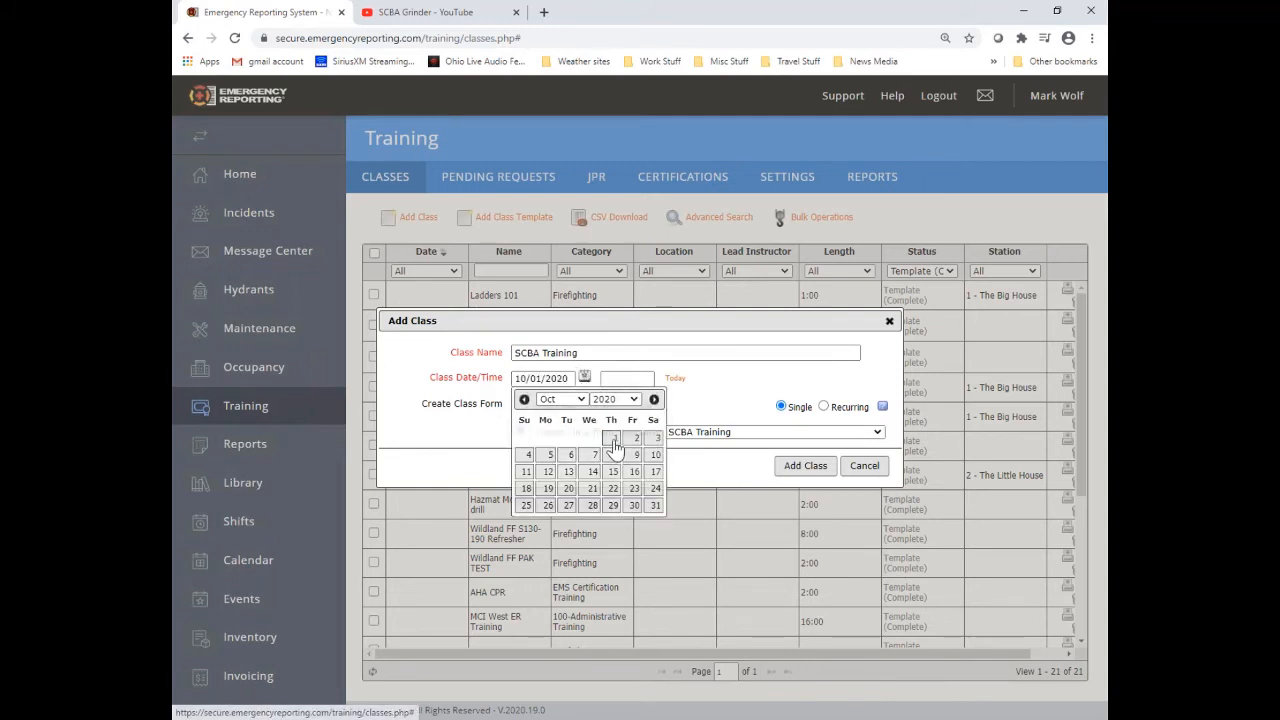
click(613, 380)
text(12:00)
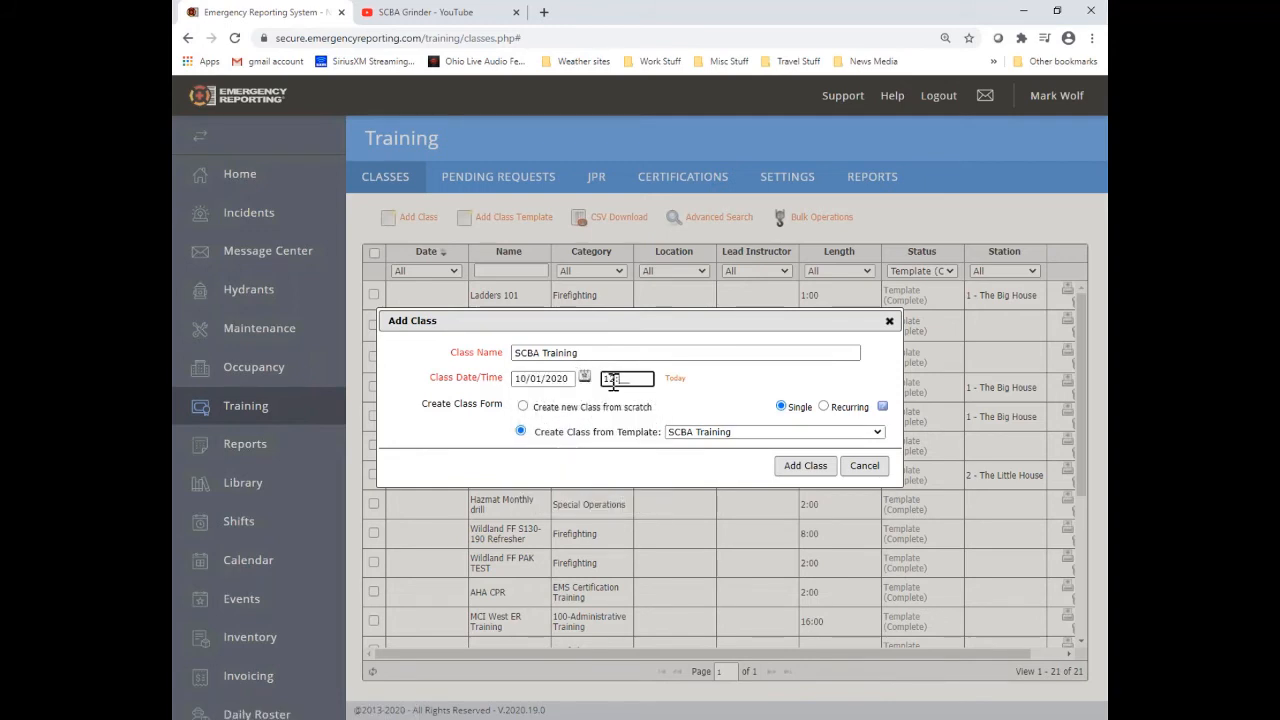
click(806, 468)
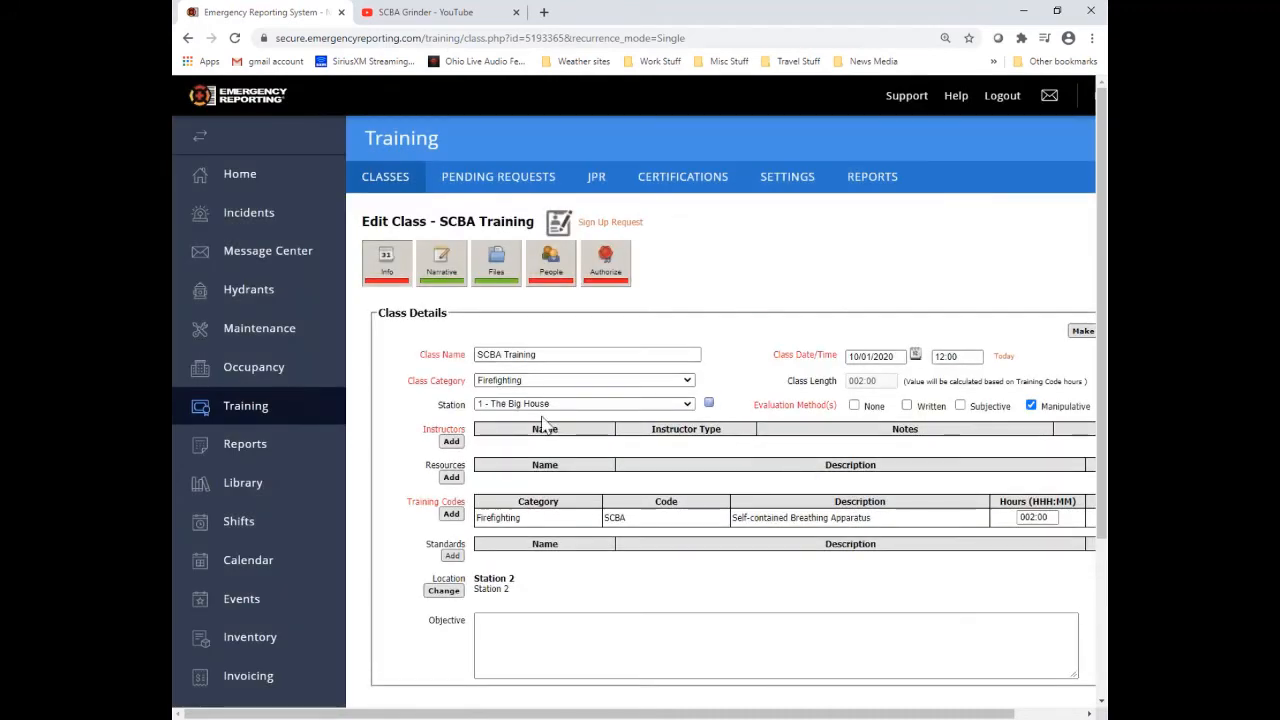
- Add a captain from the agency personnel as Lead Instructor of the SCBA Training class
click(453, 447)
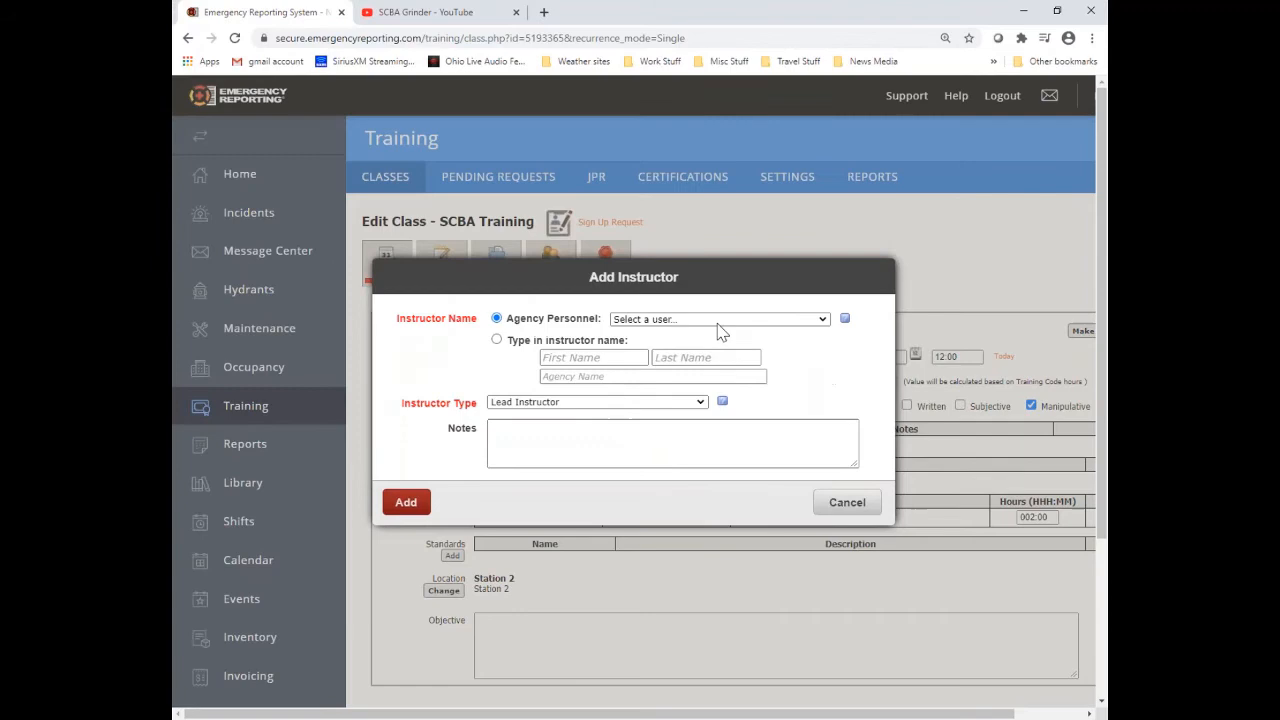
click(719, 321)
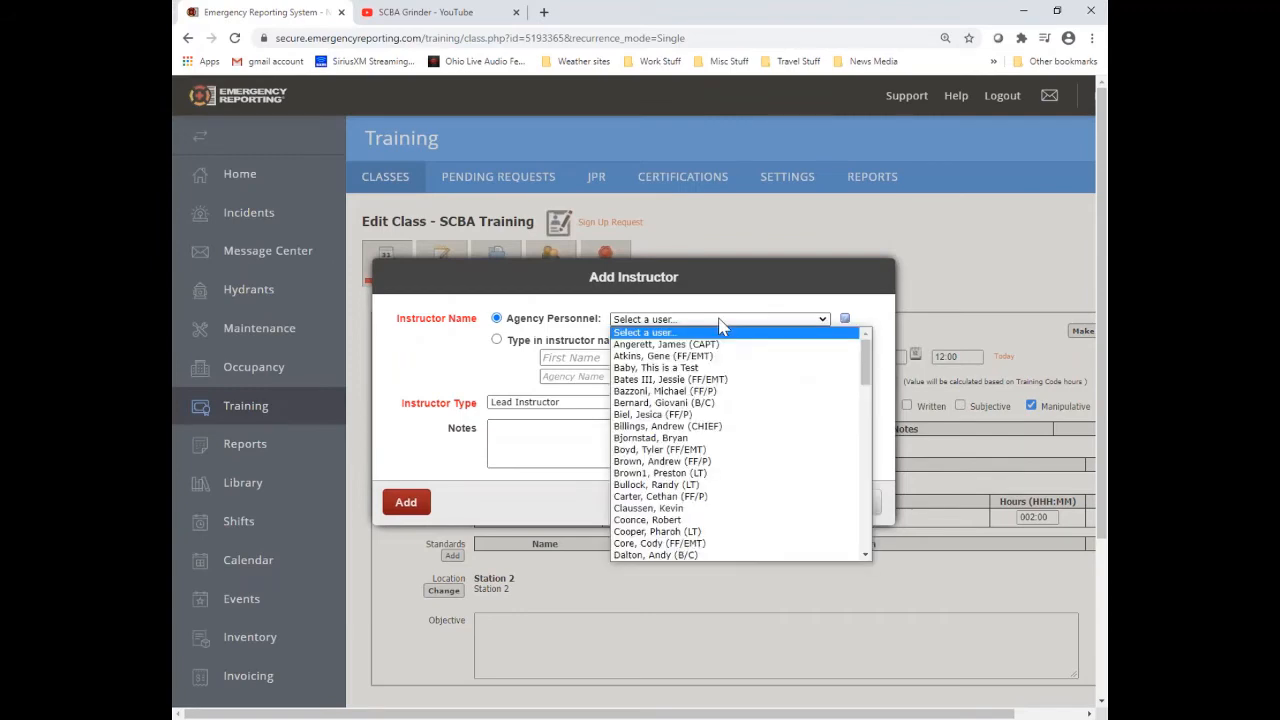
scroll(710, 345, down, 10)
click(655, 437)
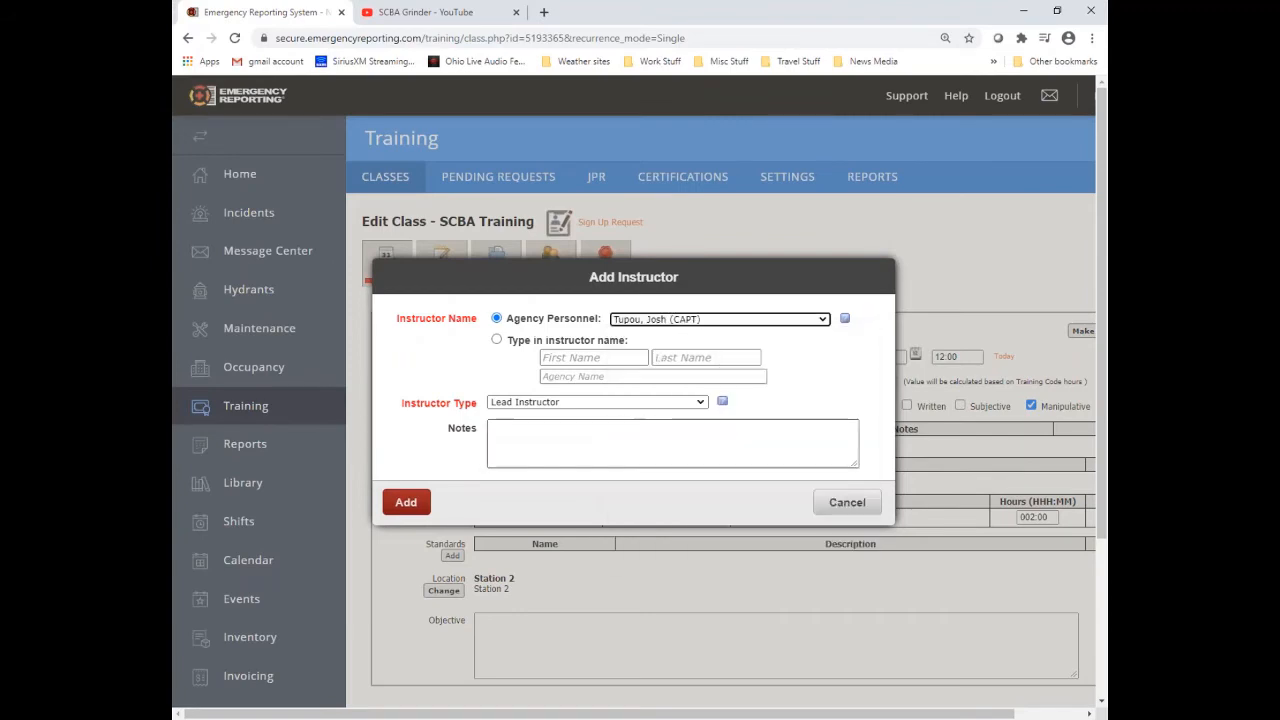
click(419, 507)
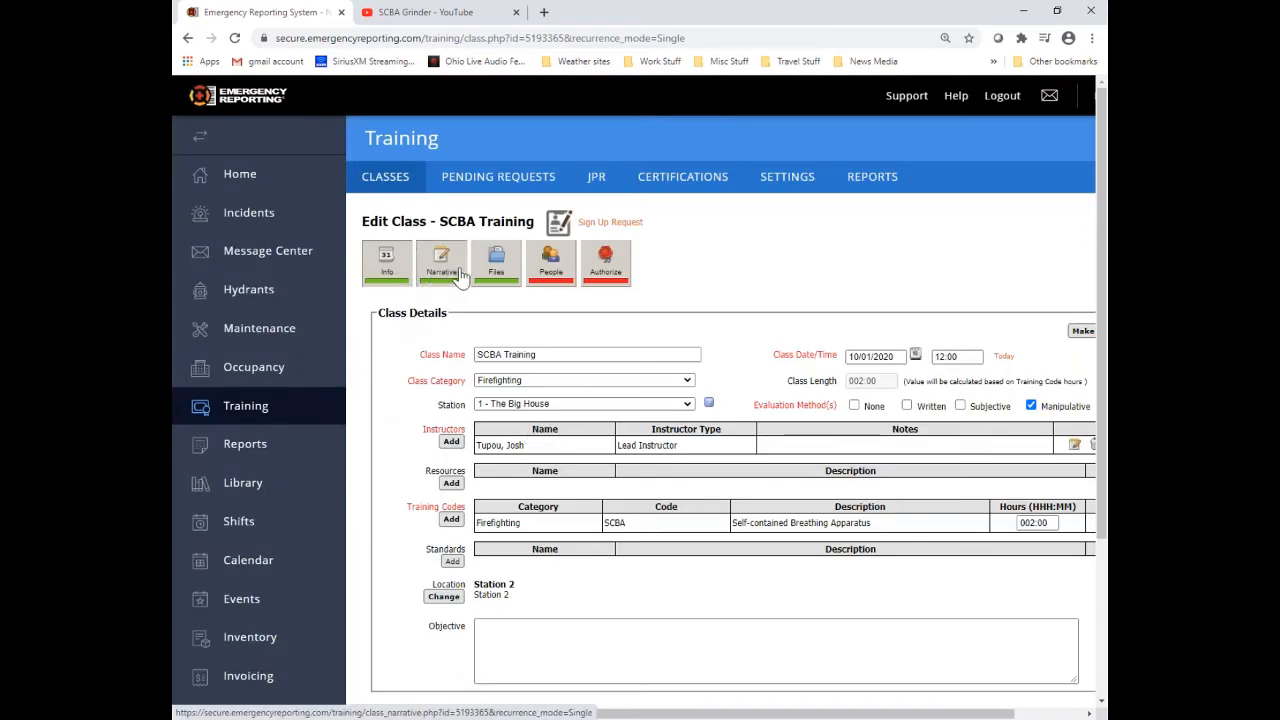
- Add all B Shift agency personnel from station 1 - The Big House to the class
click(551, 266)
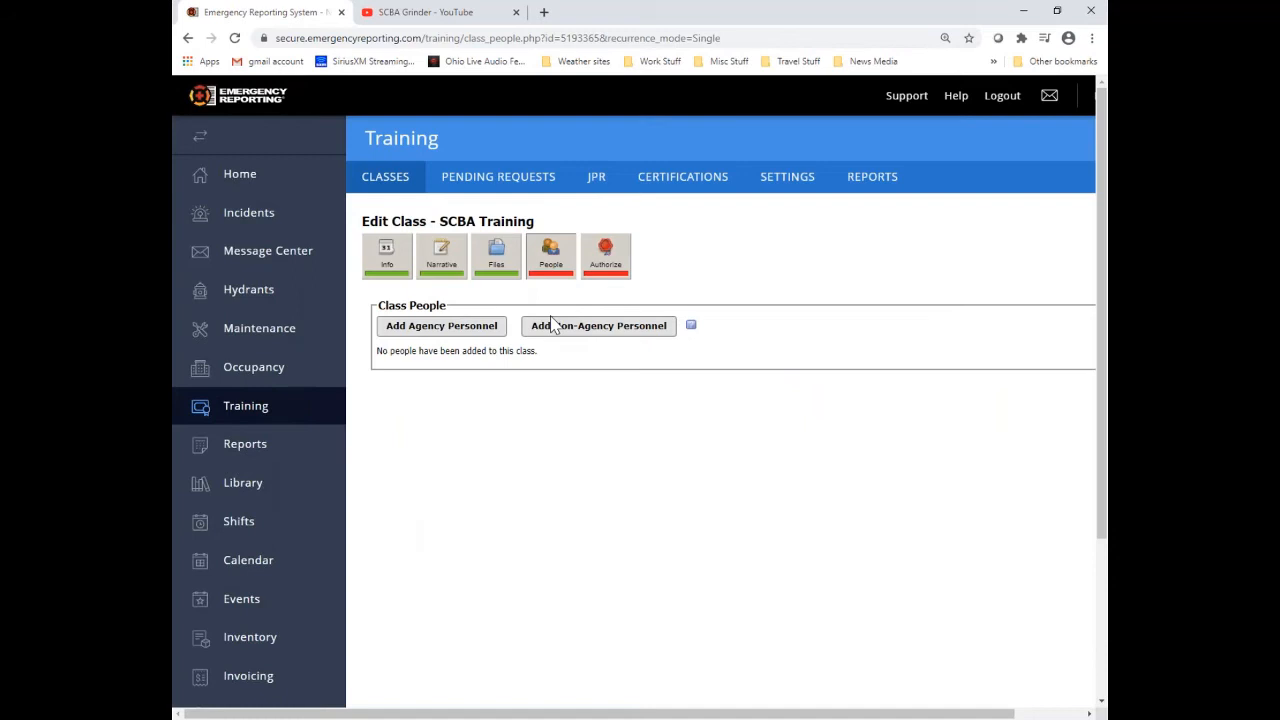
click(503, 334)
click(590, 193)
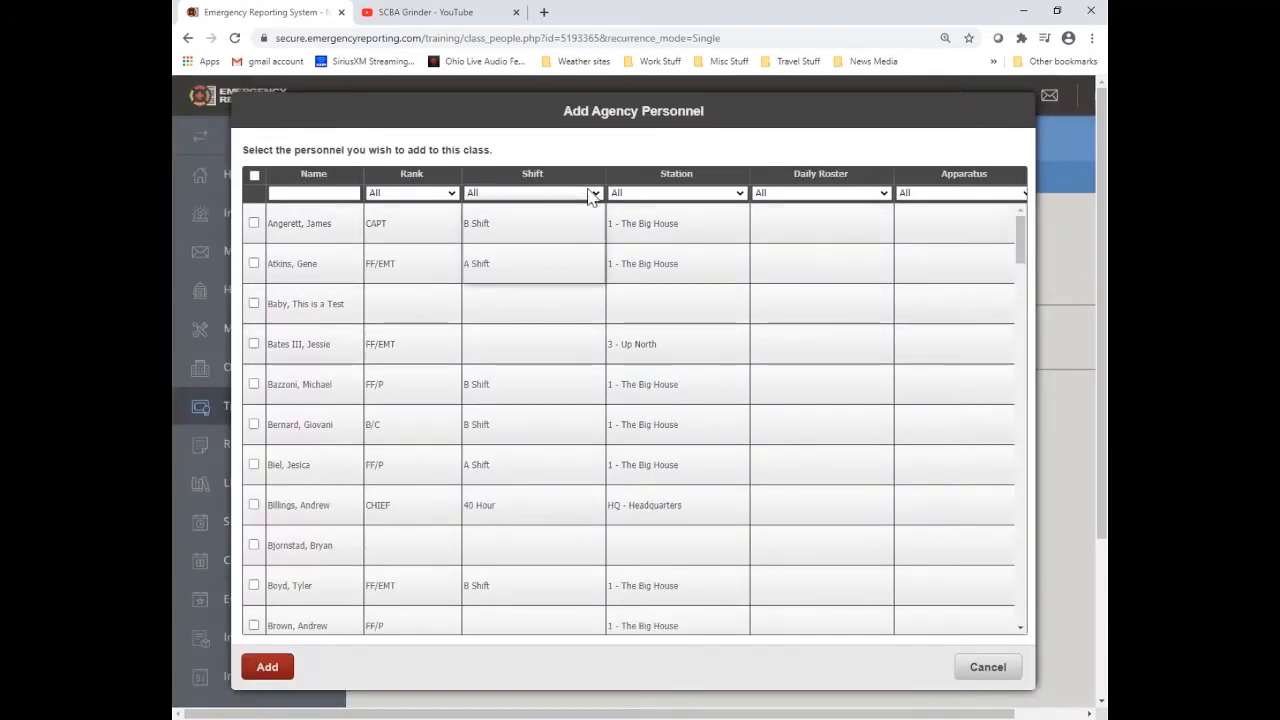
click(495, 249)
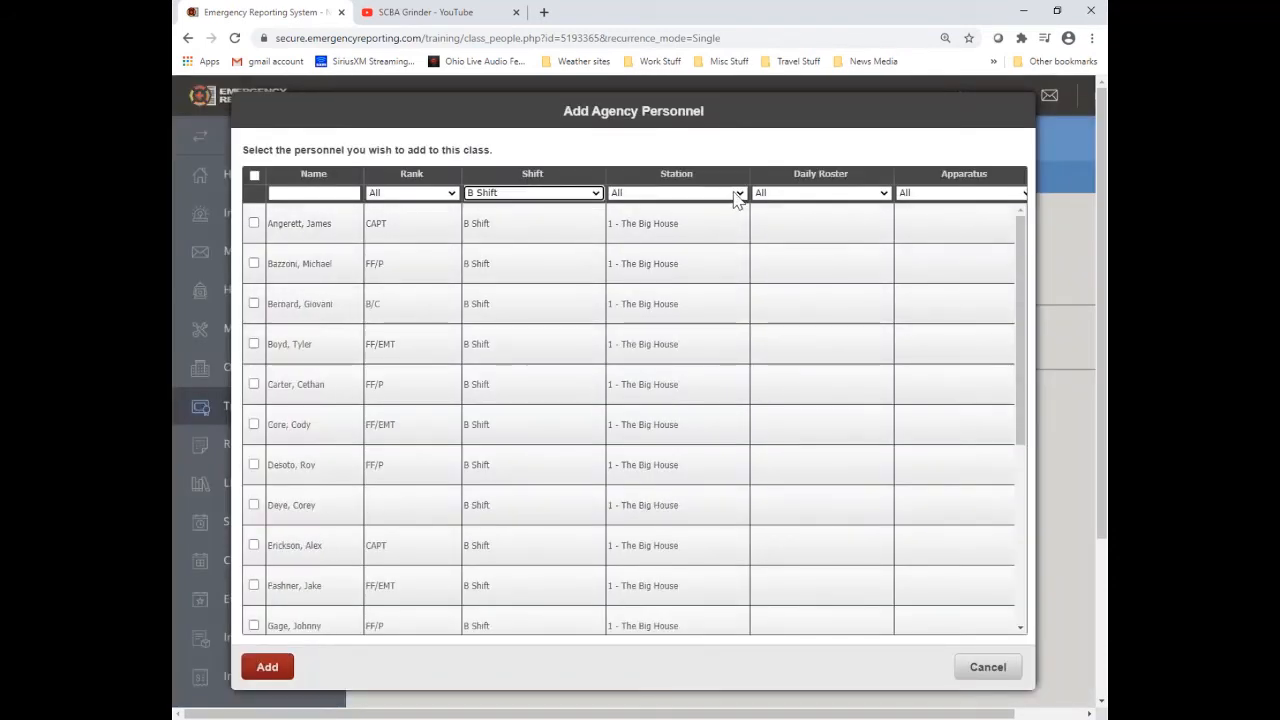
click(739, 193)
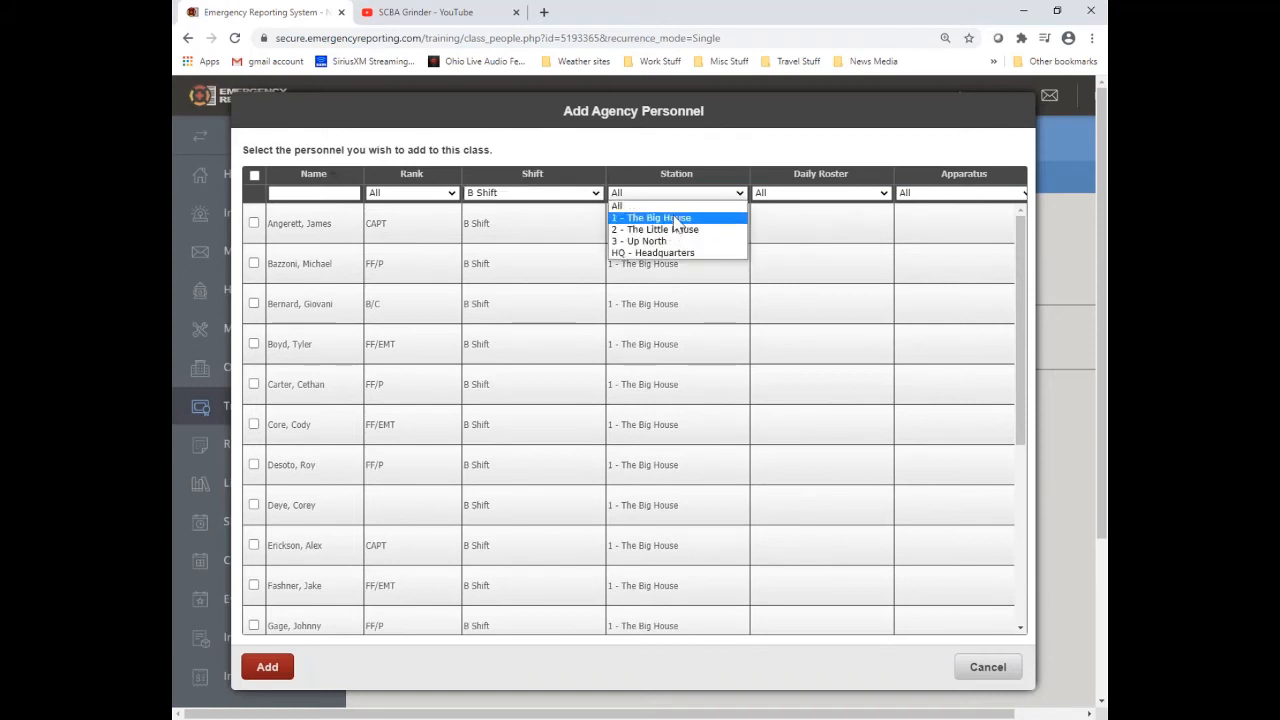
click(675, 218)
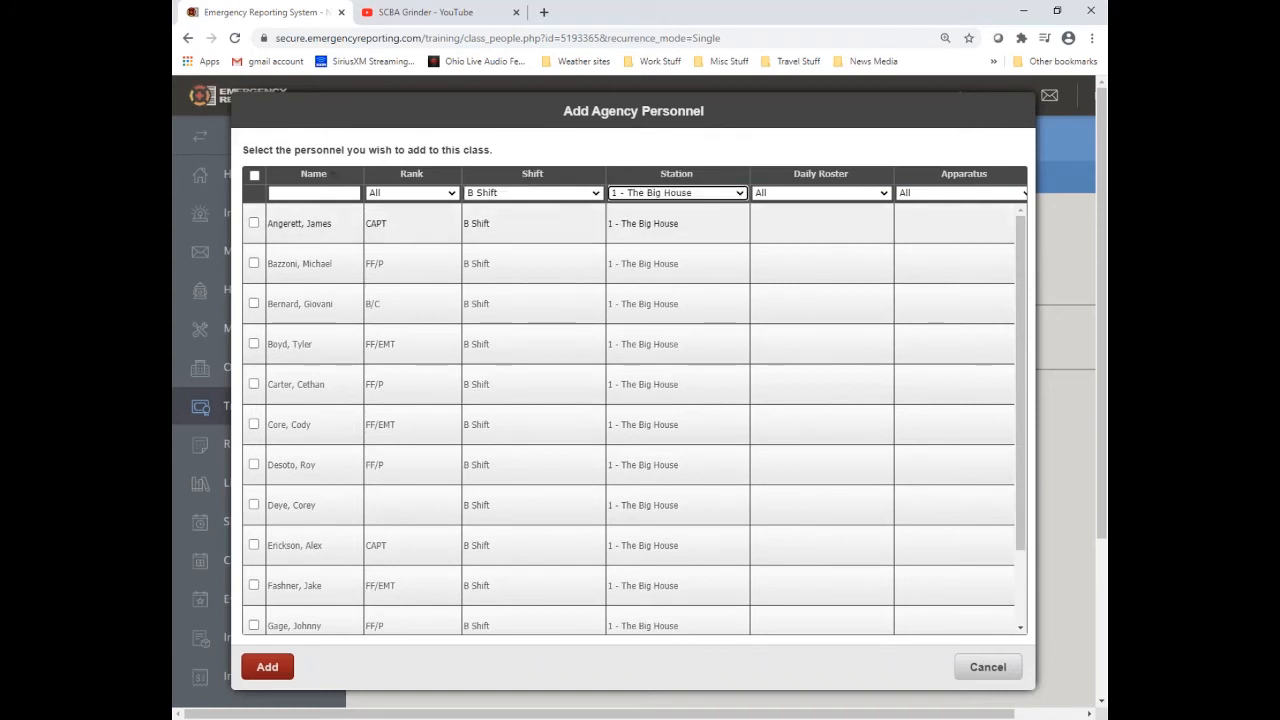
click(254, 176)
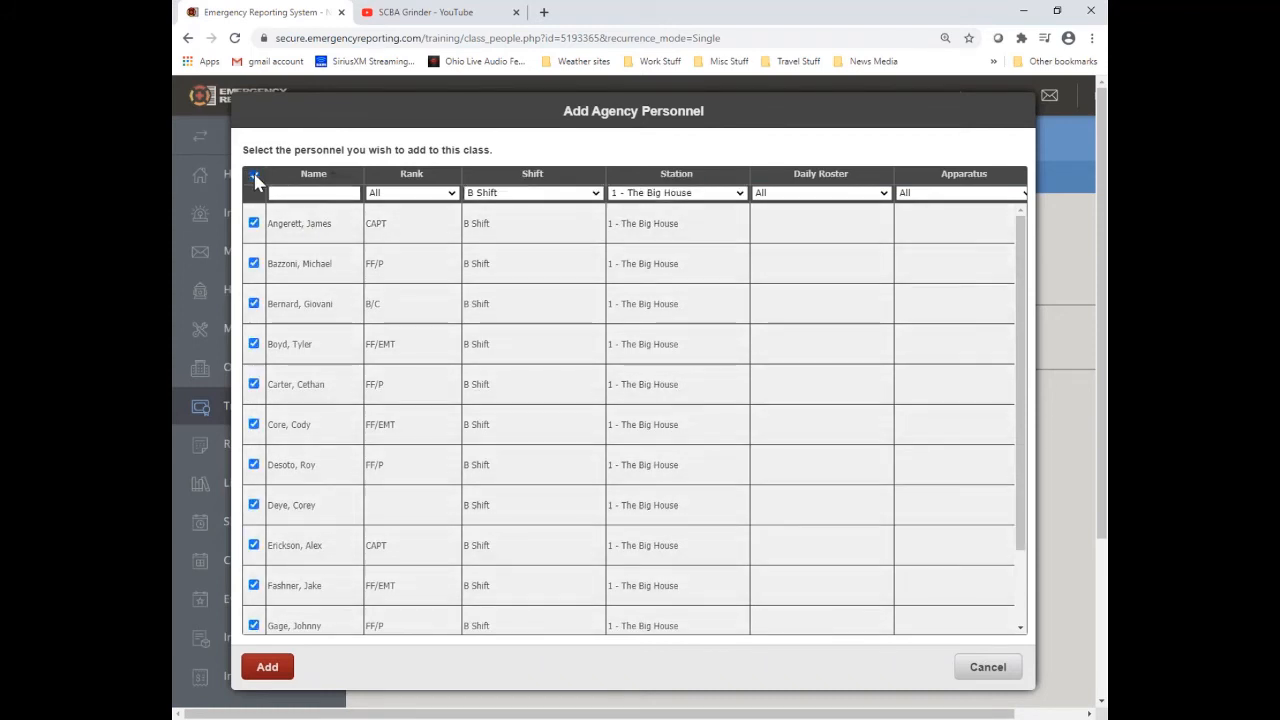
click(267, 670)
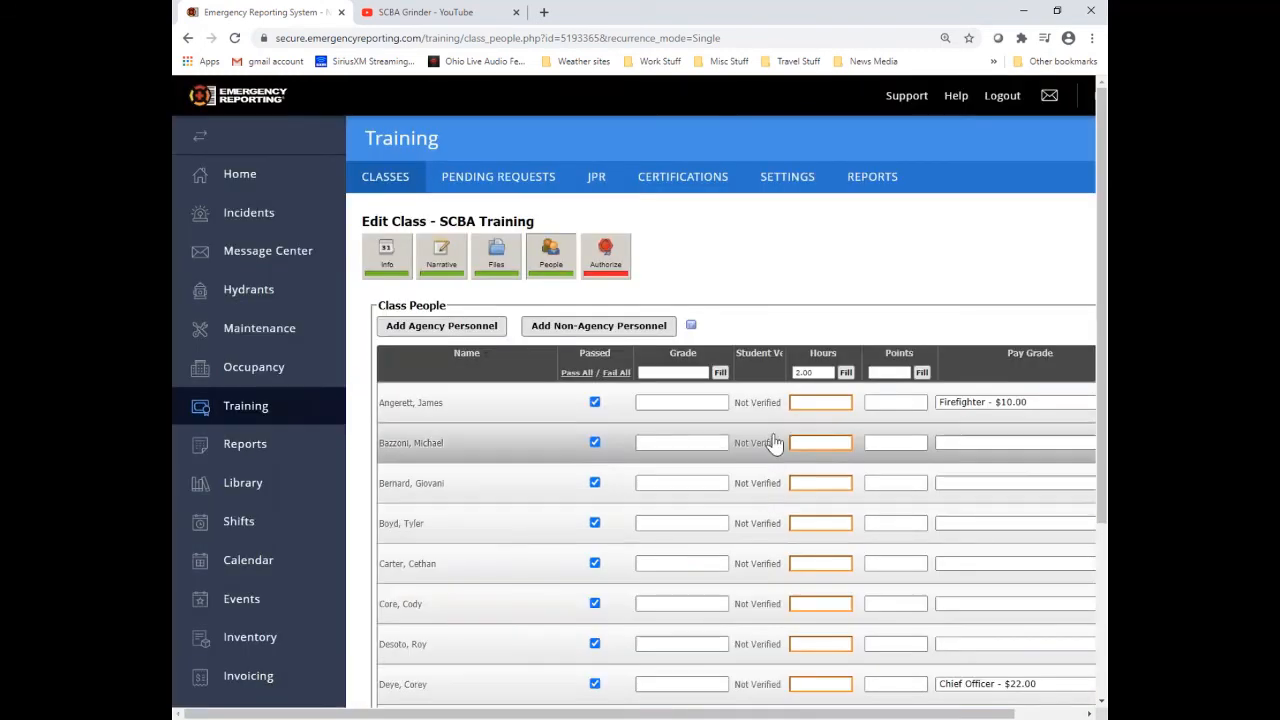
- Fill in 2.00 hours for every attendee and set the second through fifth attendees' pay grade to Company Officer - $18.00
click(845, 372)
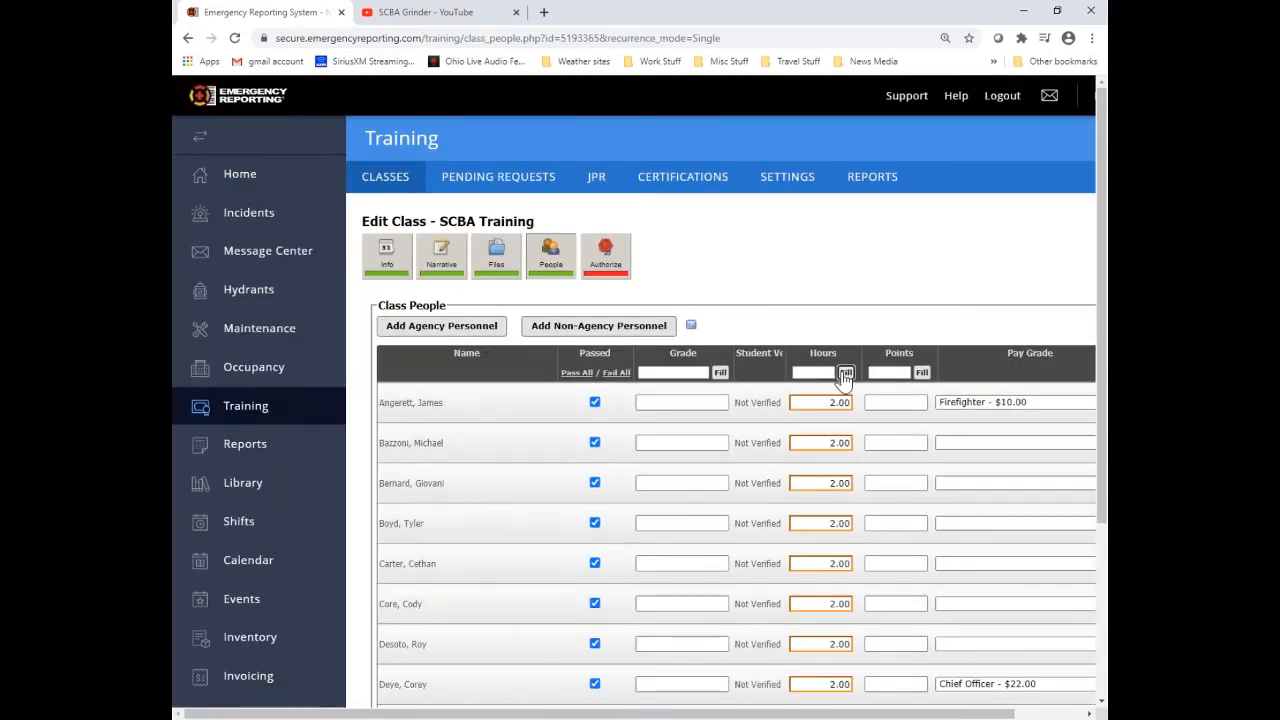
click(1010, 446)
click(990, 489)
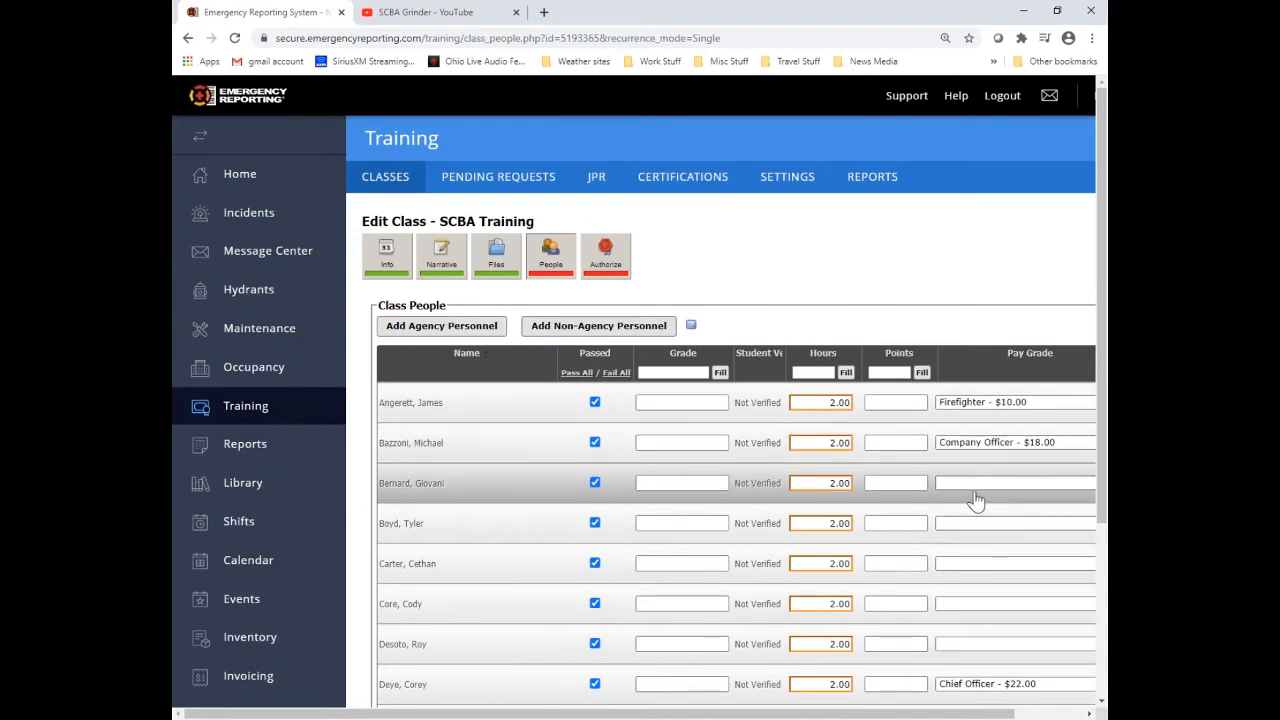
click(972, 490)
click(976, 518)
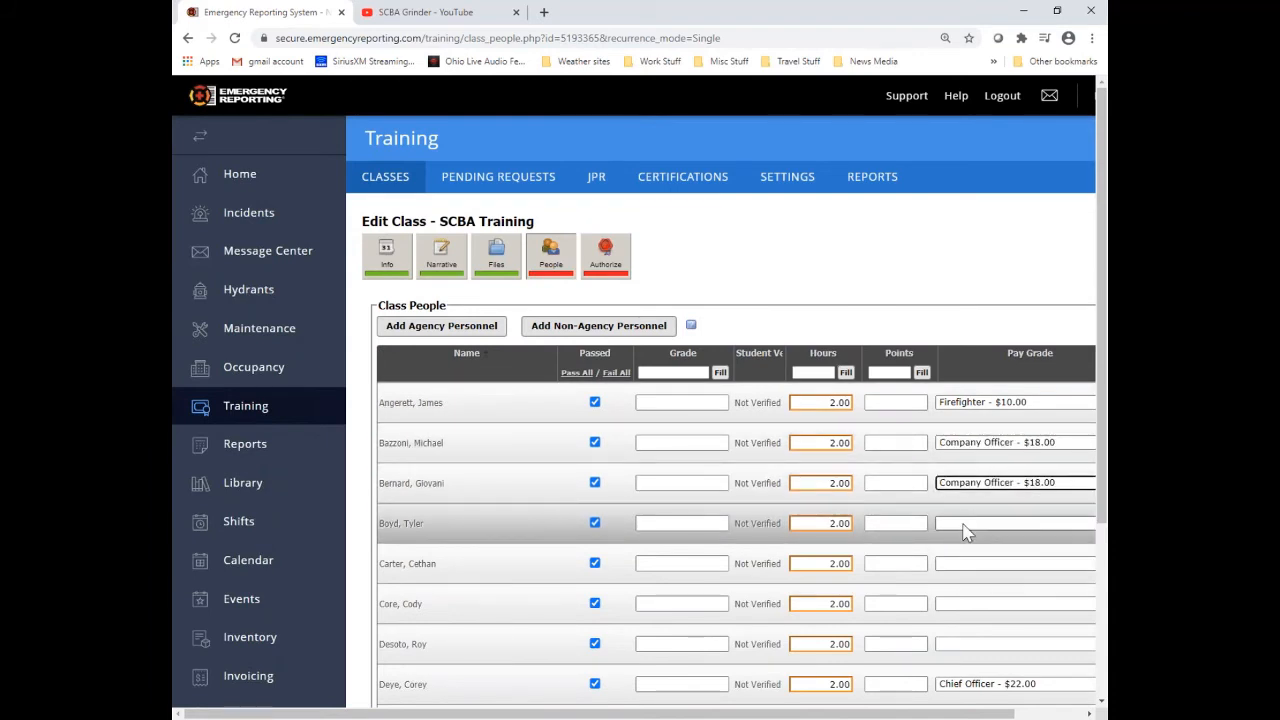
click(970, 523)
click(966, 558)
click(962, 568)
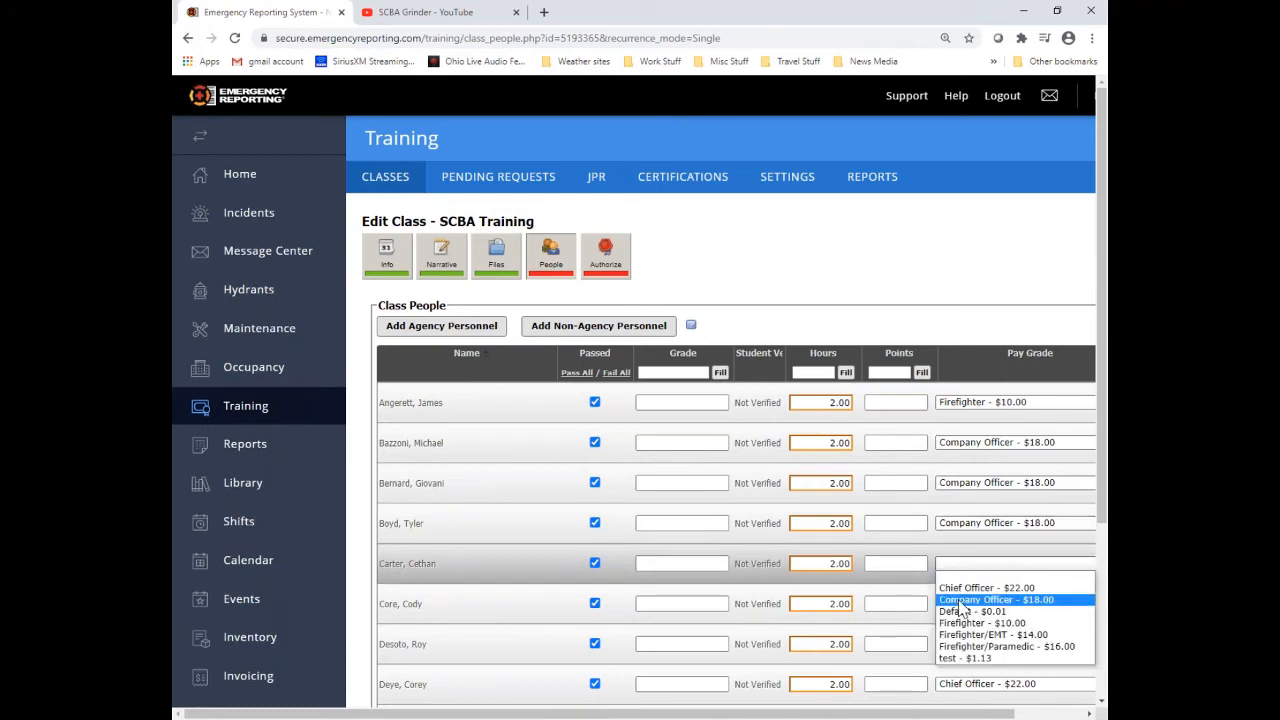
click(962, 600)
- Set the sixth attendee's pay grade to Firefighter/Paramedic - $16.00 and the seventh attendee's to test - $1.13
click(958, 605)
click(962, 688)
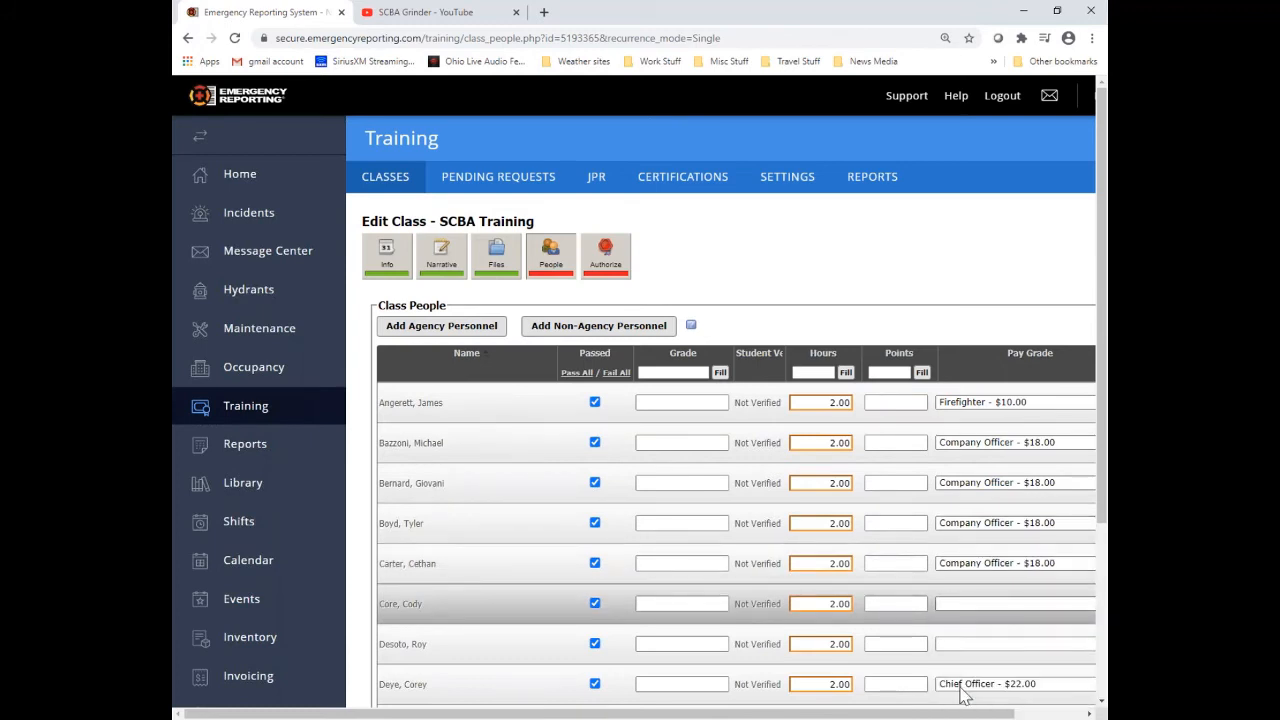
click(962, 652)
click(965, 629)
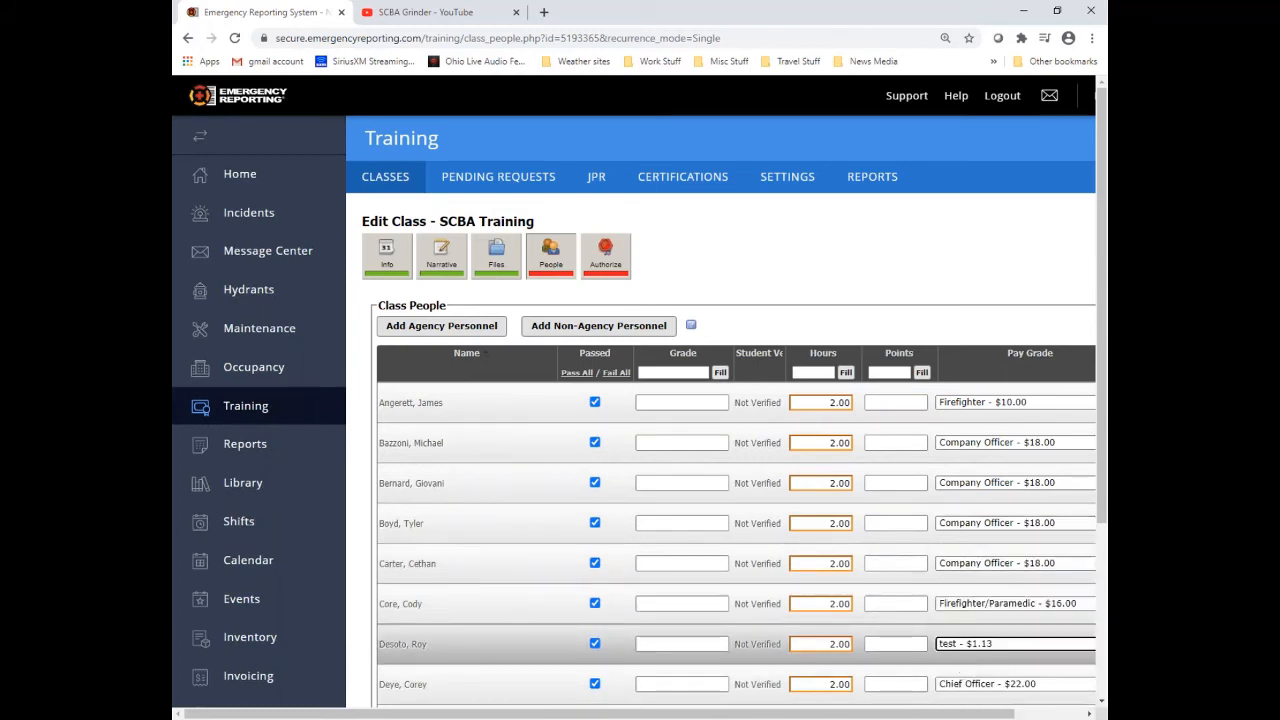
- Set the ninth and tenth attendees' pay grade to Default - $0.01 and the eleventh's to Firefighter/Paramedic - $16.00
scroll(978, 600, down, 2)
click(977, 582)
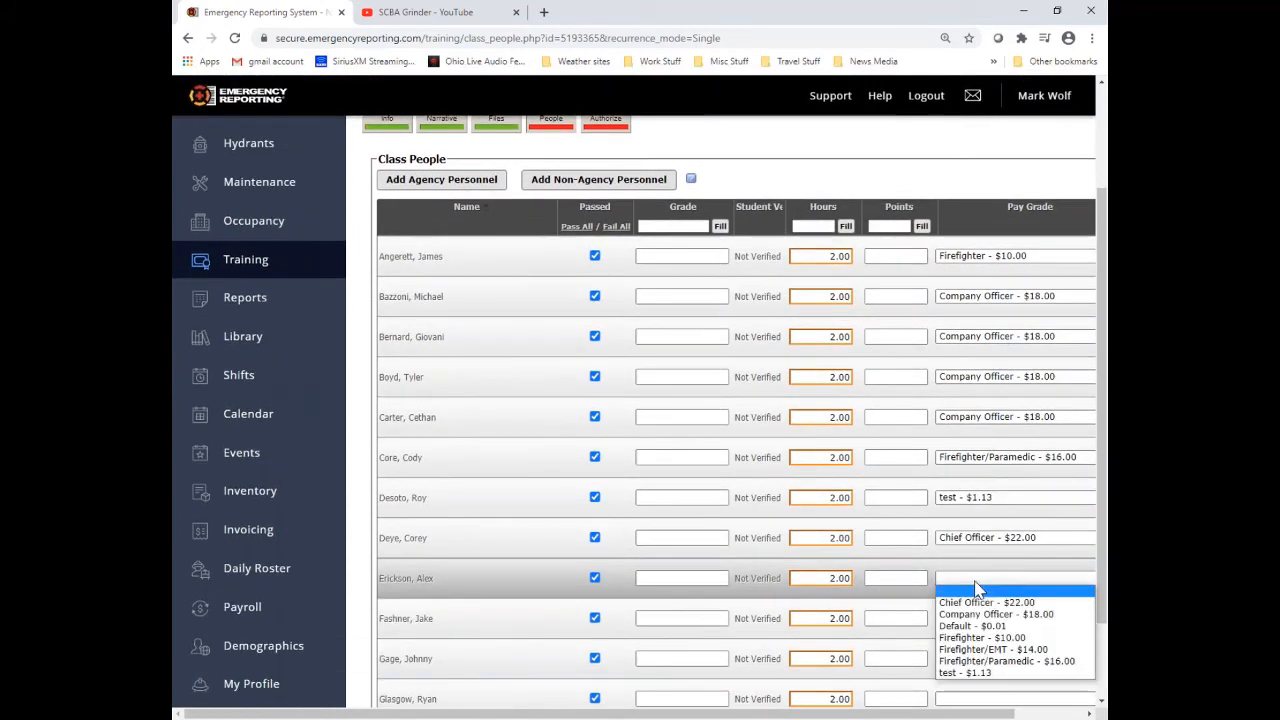
click(968, 625)
click(967, 619)
click(975, 666)
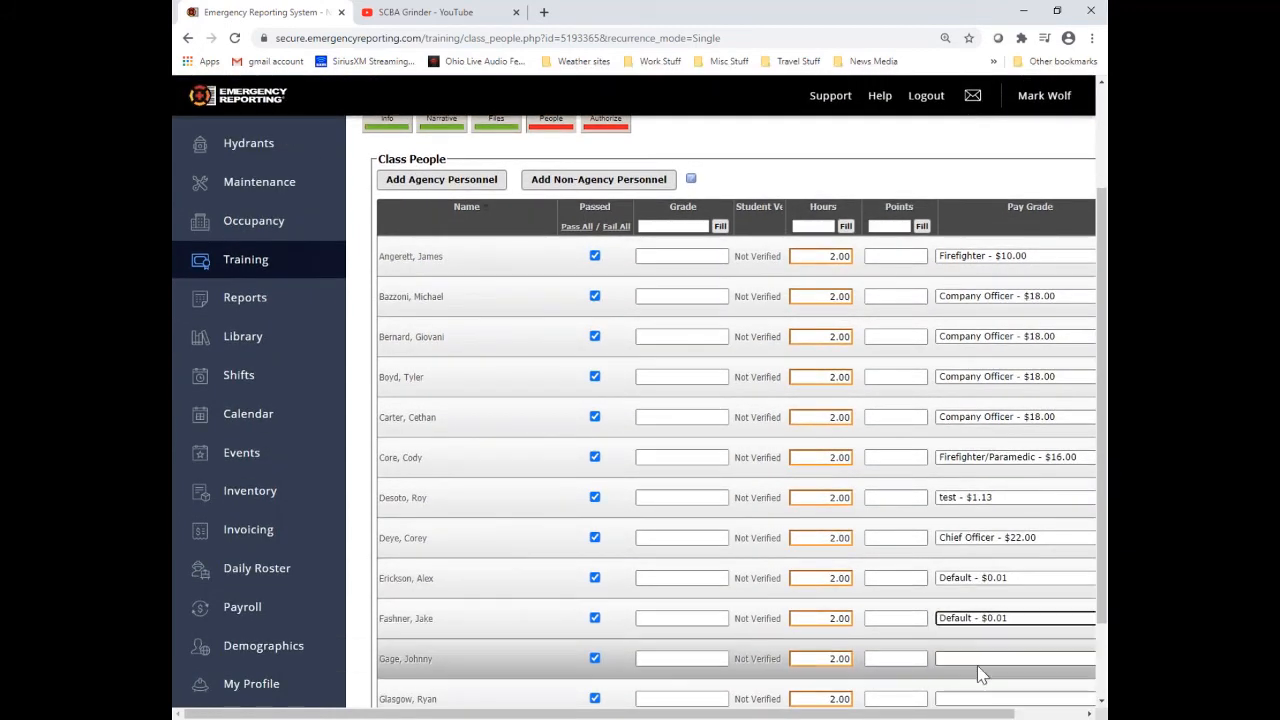
click(978, 660)
click(975, 634)
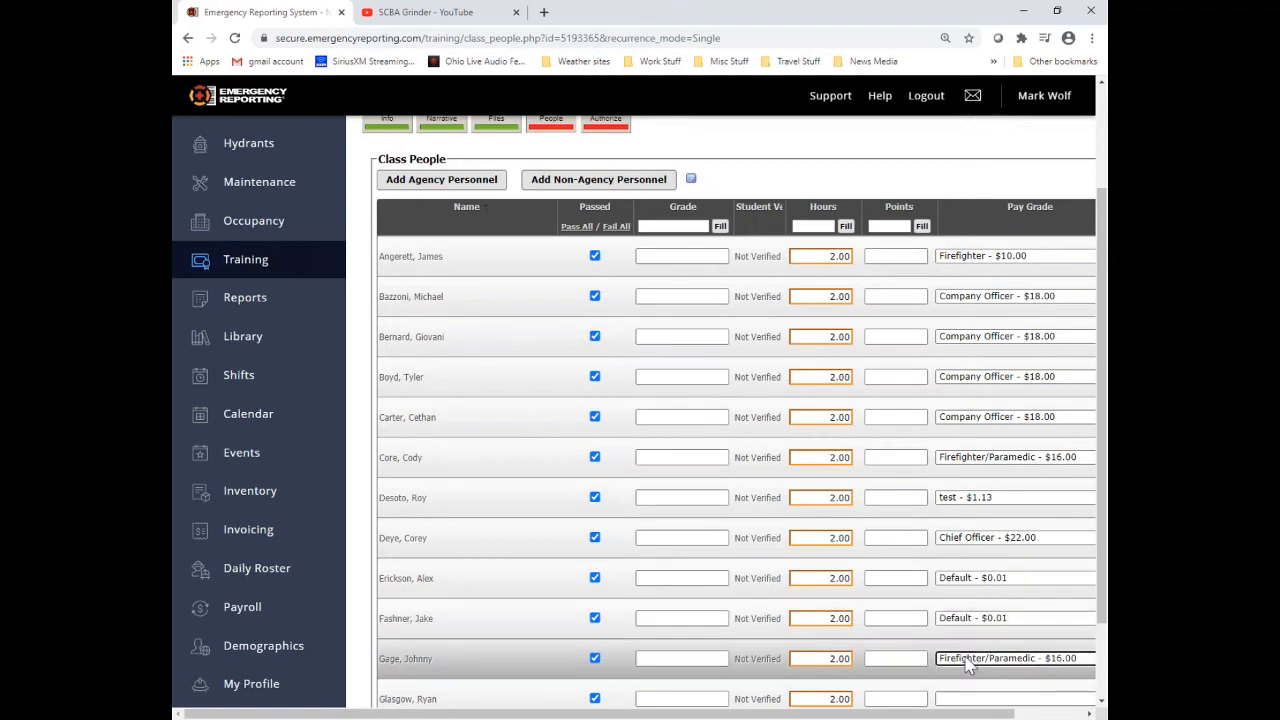
- Set the last two attendees' pay grades to Default - $0.01 and test - $1.13 respectively
scroll(968, 640, down, 2)
click(966, 598)
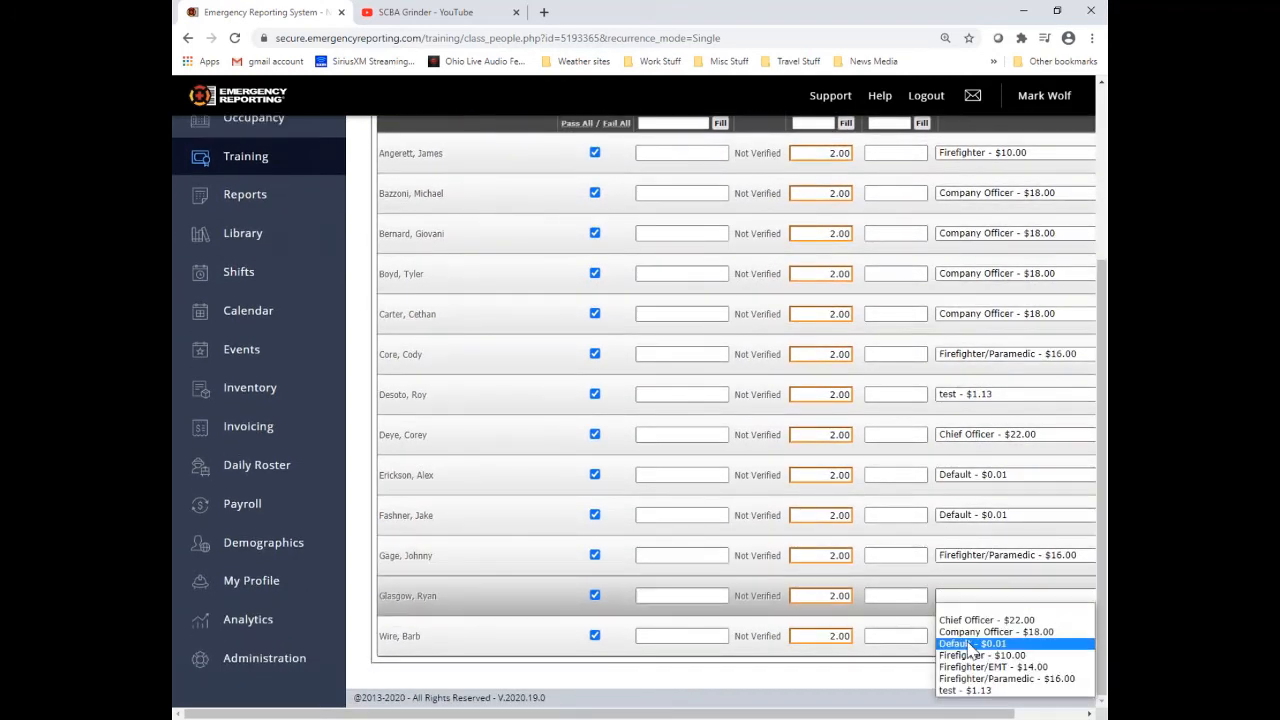
click(968, 643)
click(965, 636)
click(970, 624)
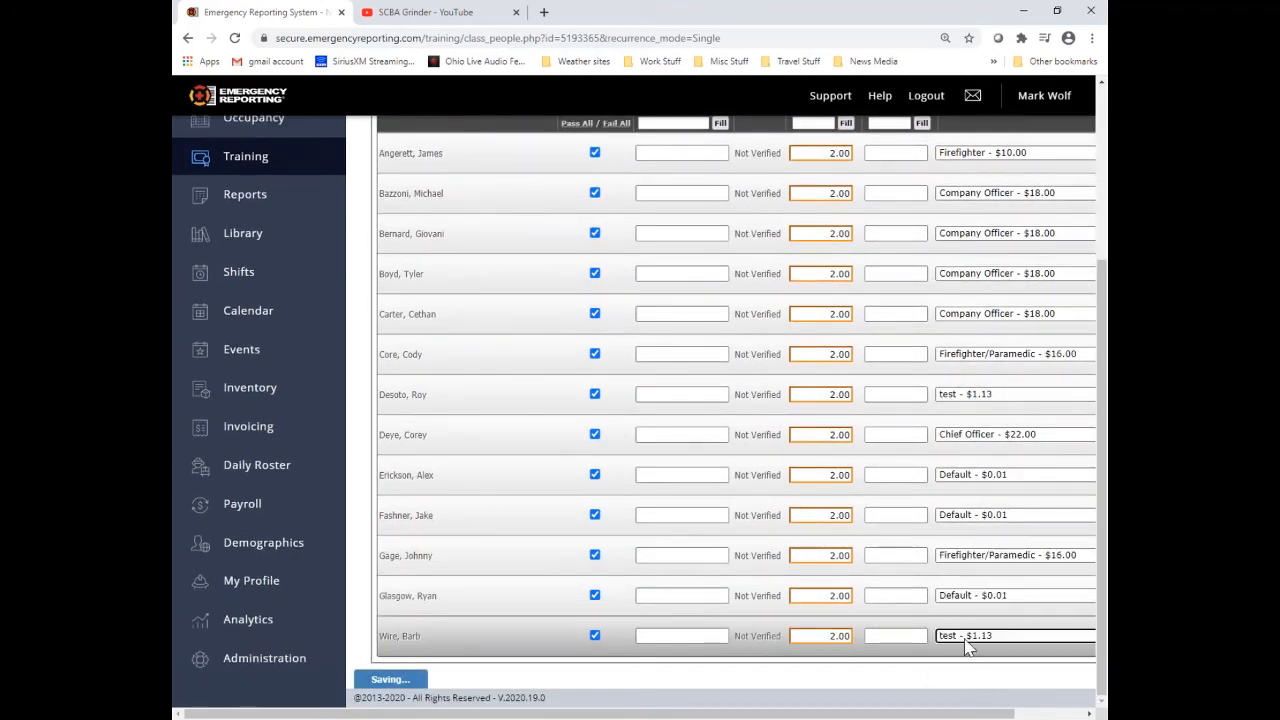
- Fill in 1 point for every attendee of the SCBA Training class
scroll(968, 415, up, 3)
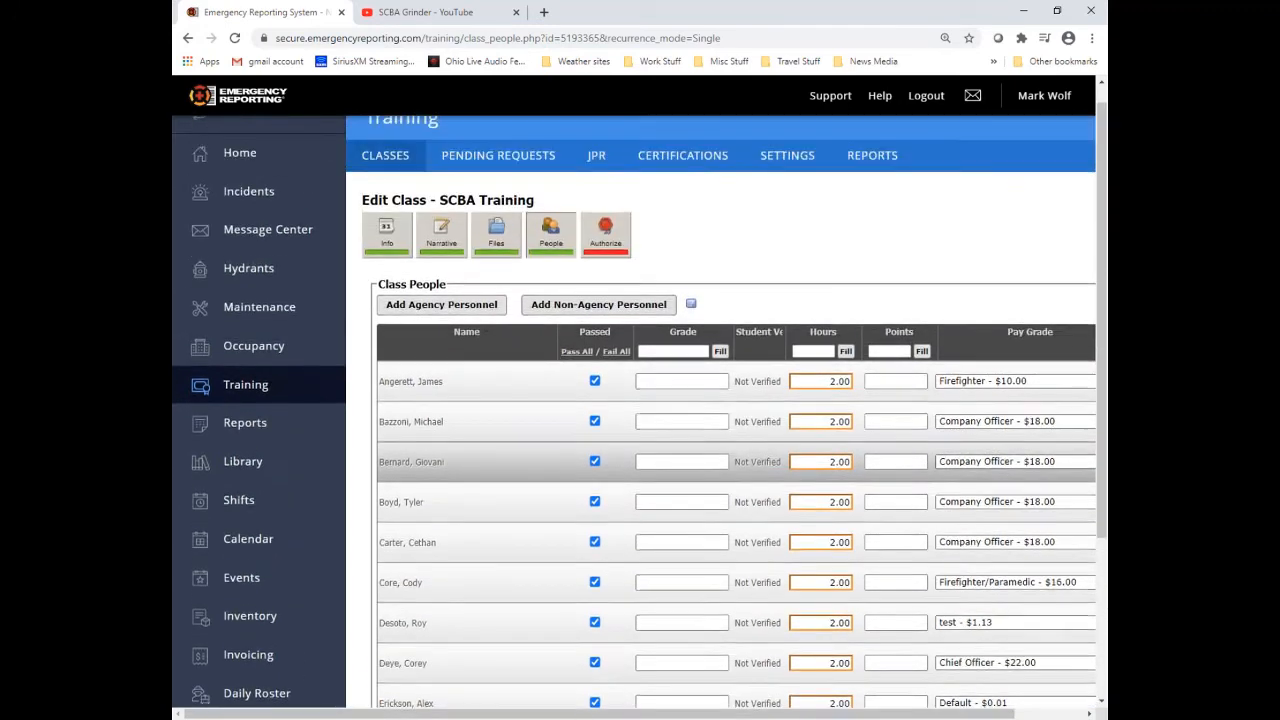
click(890, 372)
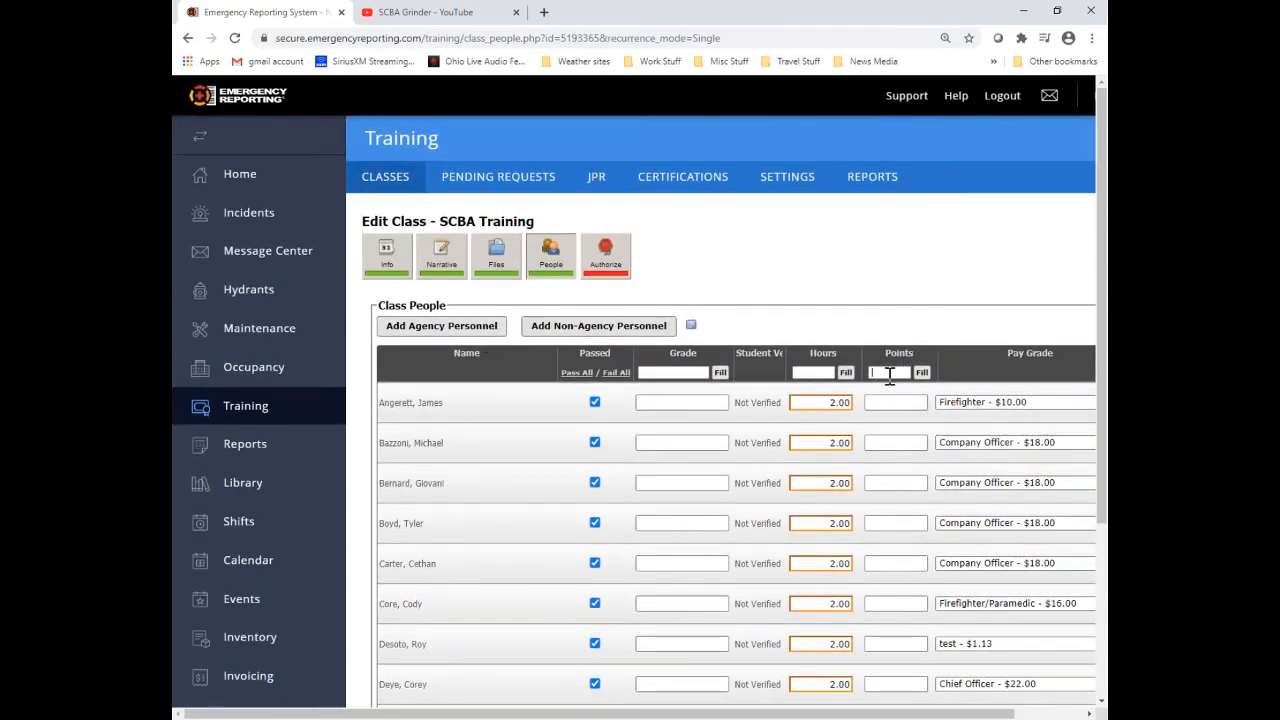
text(1)
click(922, 372)
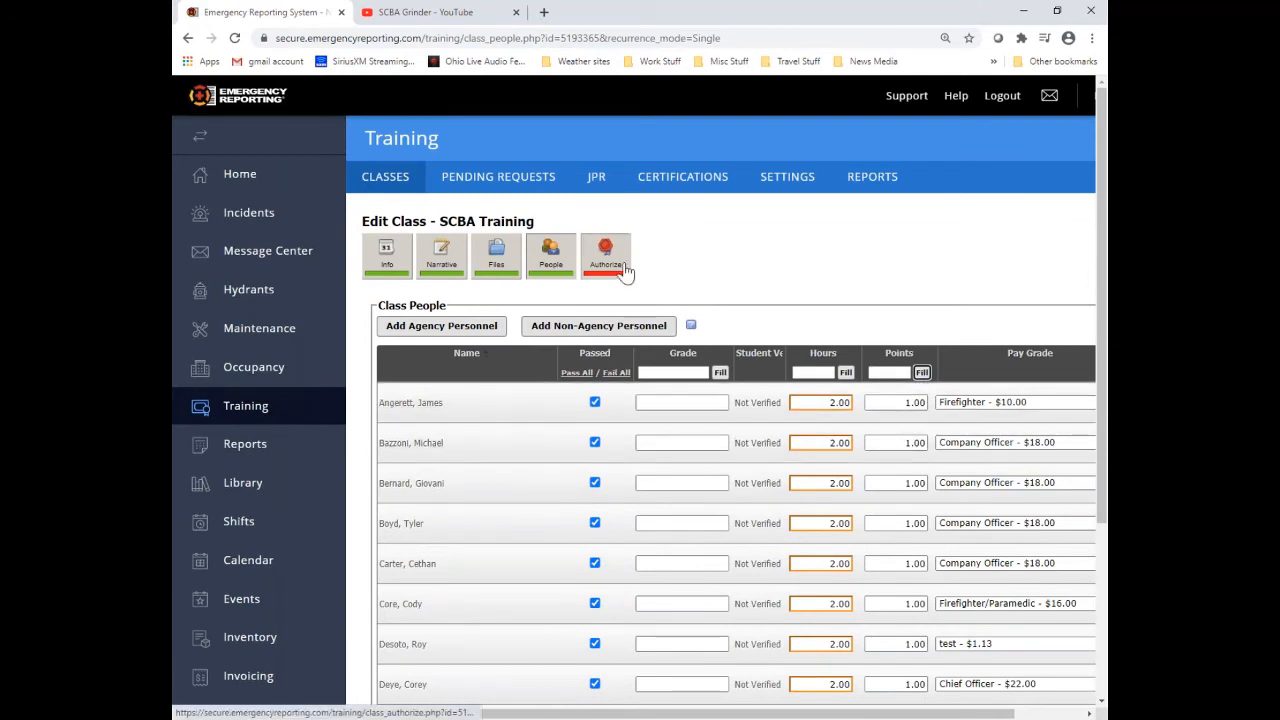
- Authorize the SCBA Training class with the account password, setting it as complete and reviewed
click(625, 272)
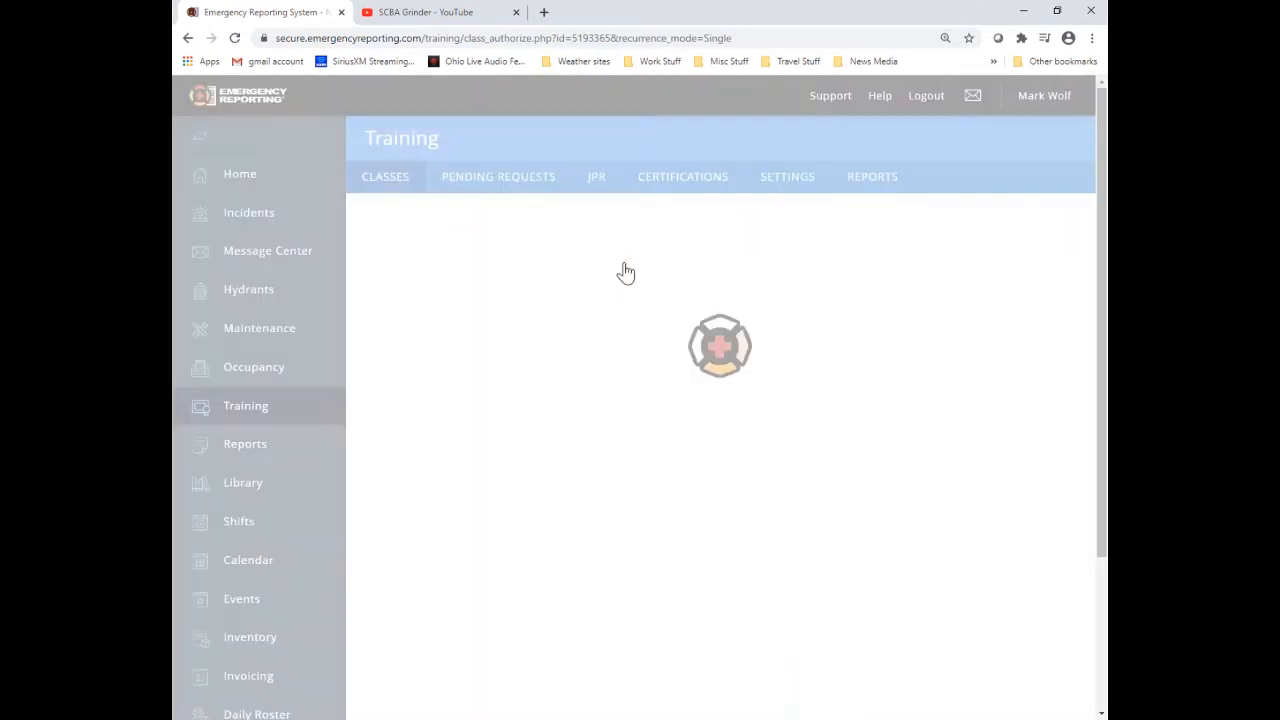
click(461, 355)
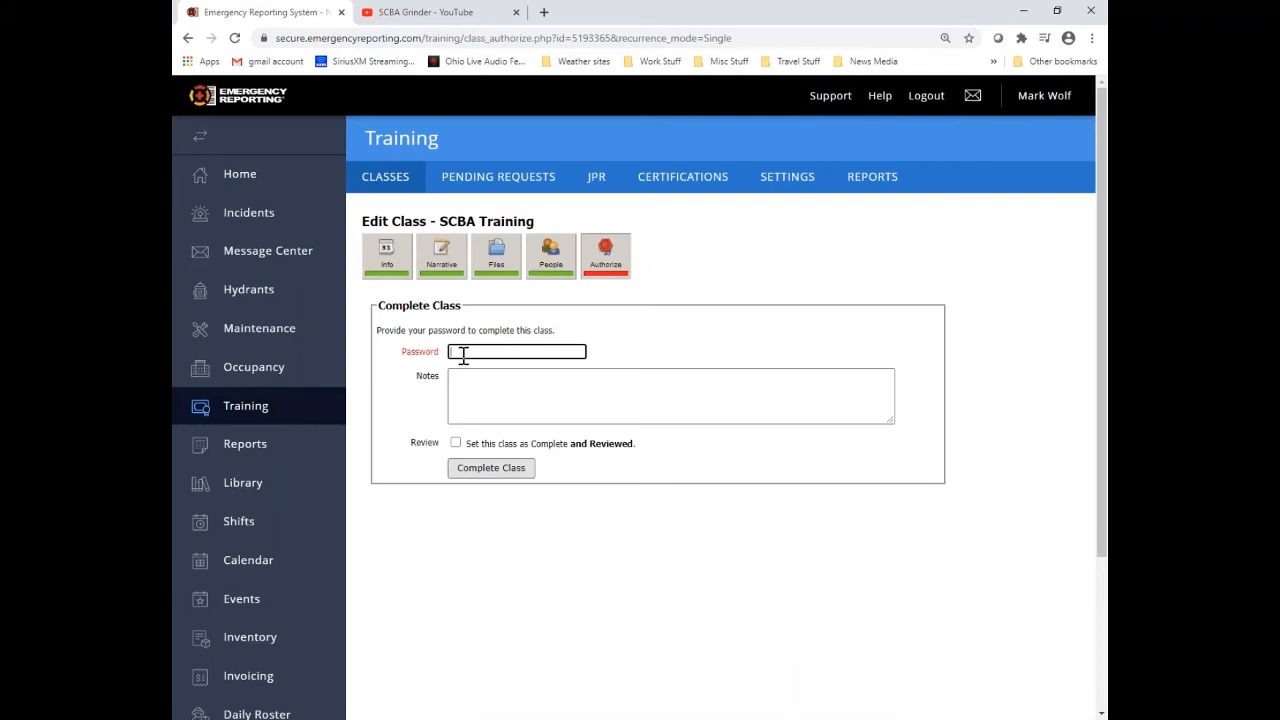
click(456, 442)
click(498, 476)
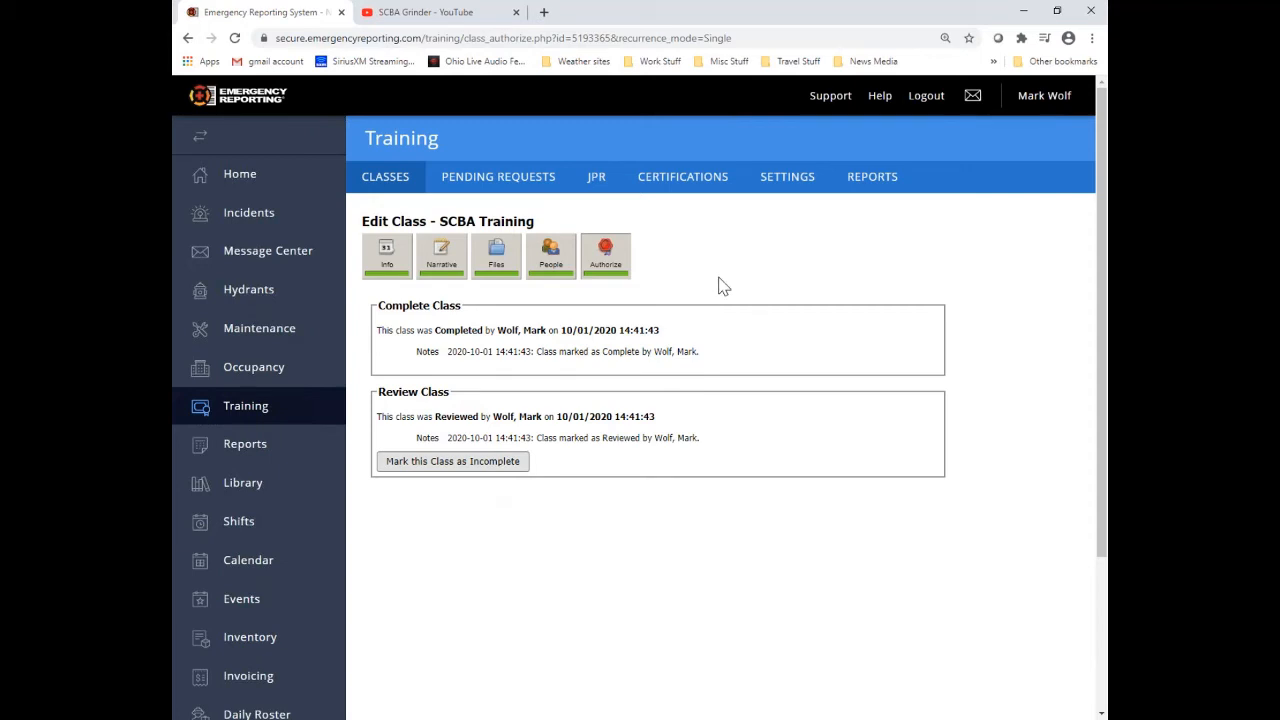
- Add a class template named New Hazmat Monthly Drill V2.0 based on the Hazmat Monthly drill template
click(416, 187)
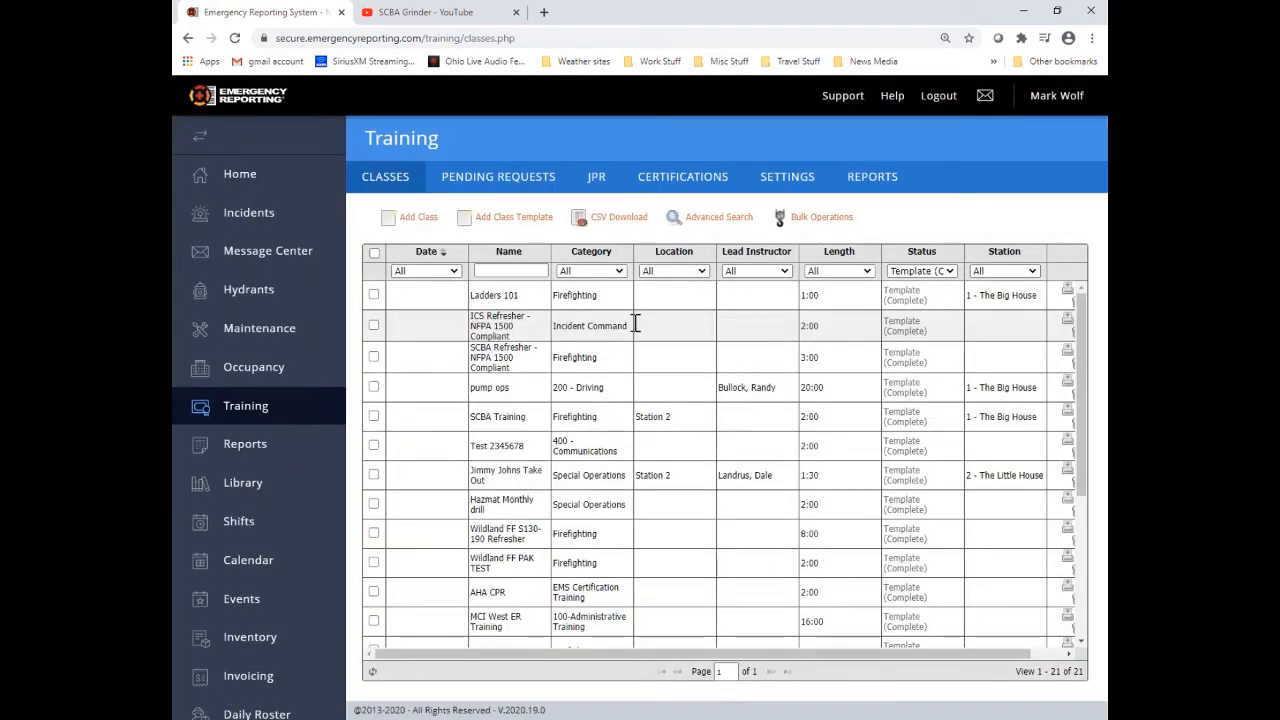
click(533, 224)
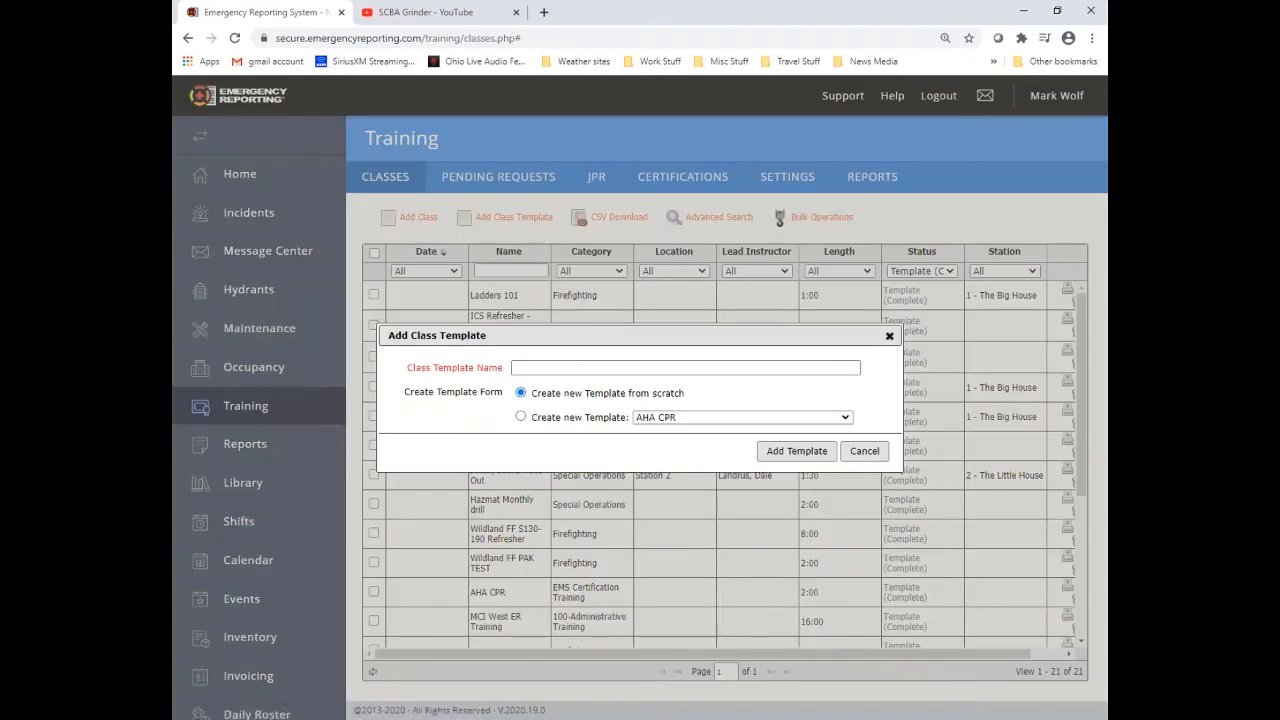
click(520, 418)
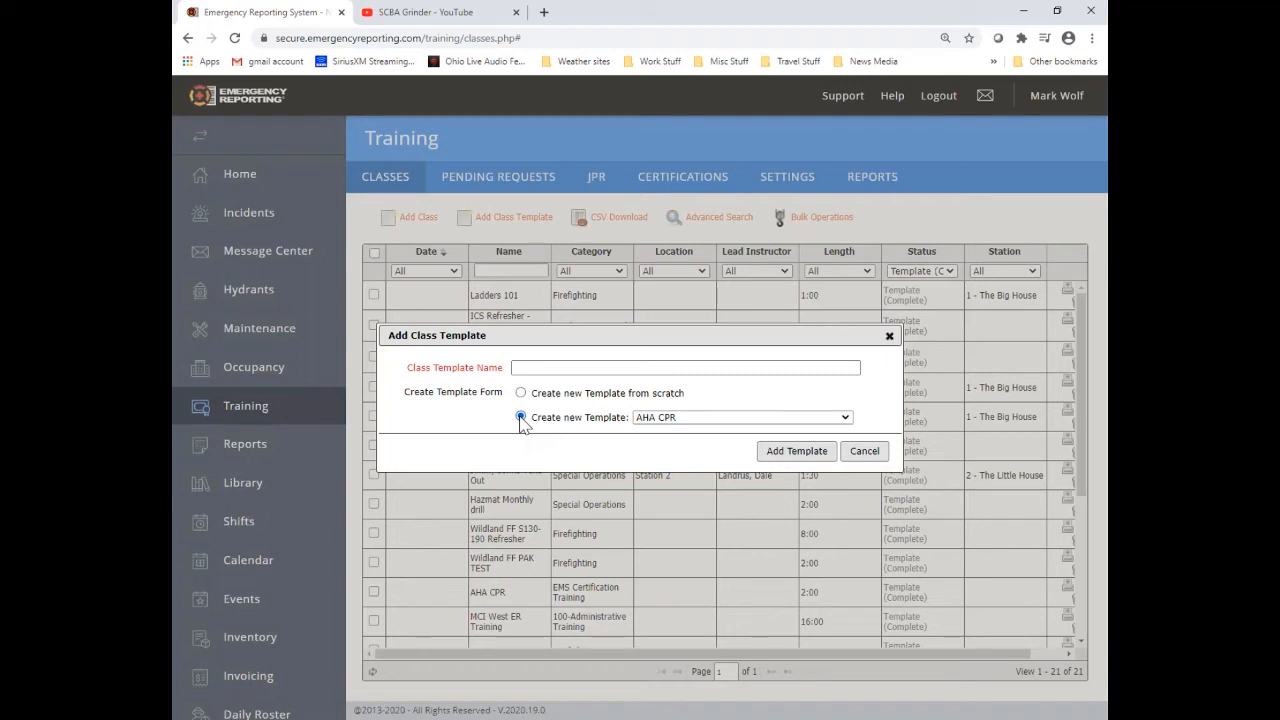
click(845, 420)
click(845, 419)
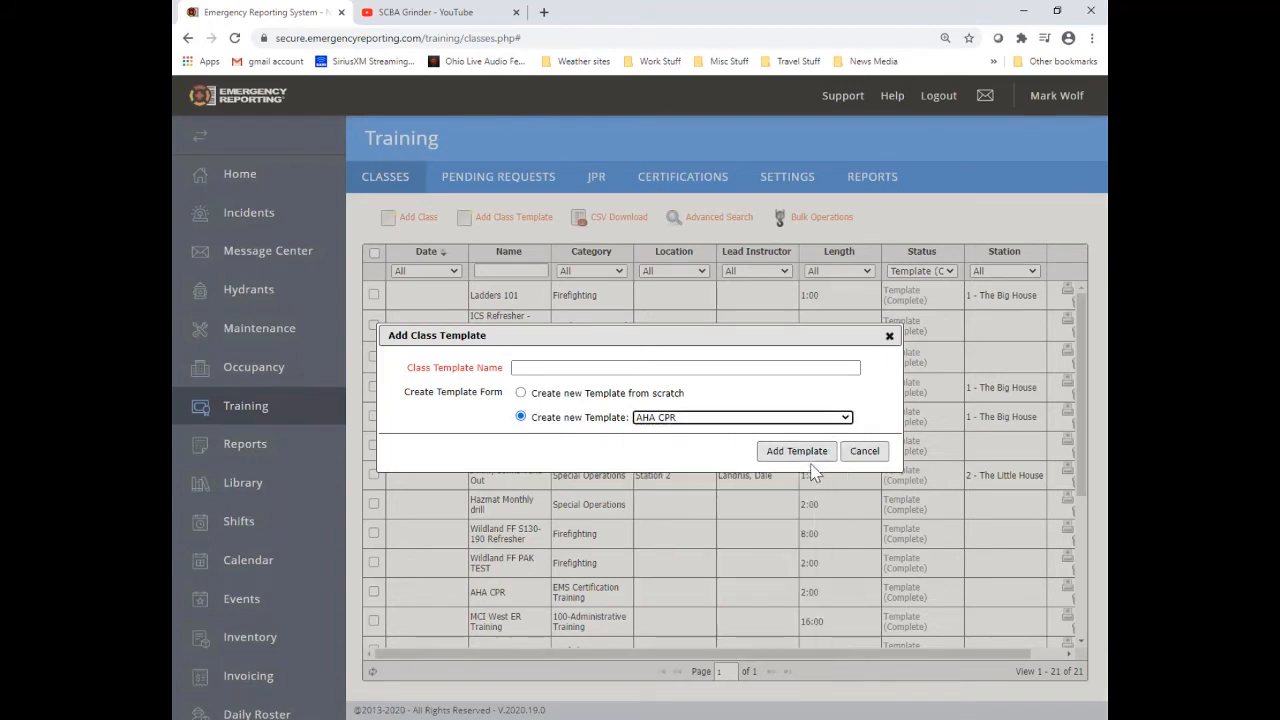
click(844, 420)
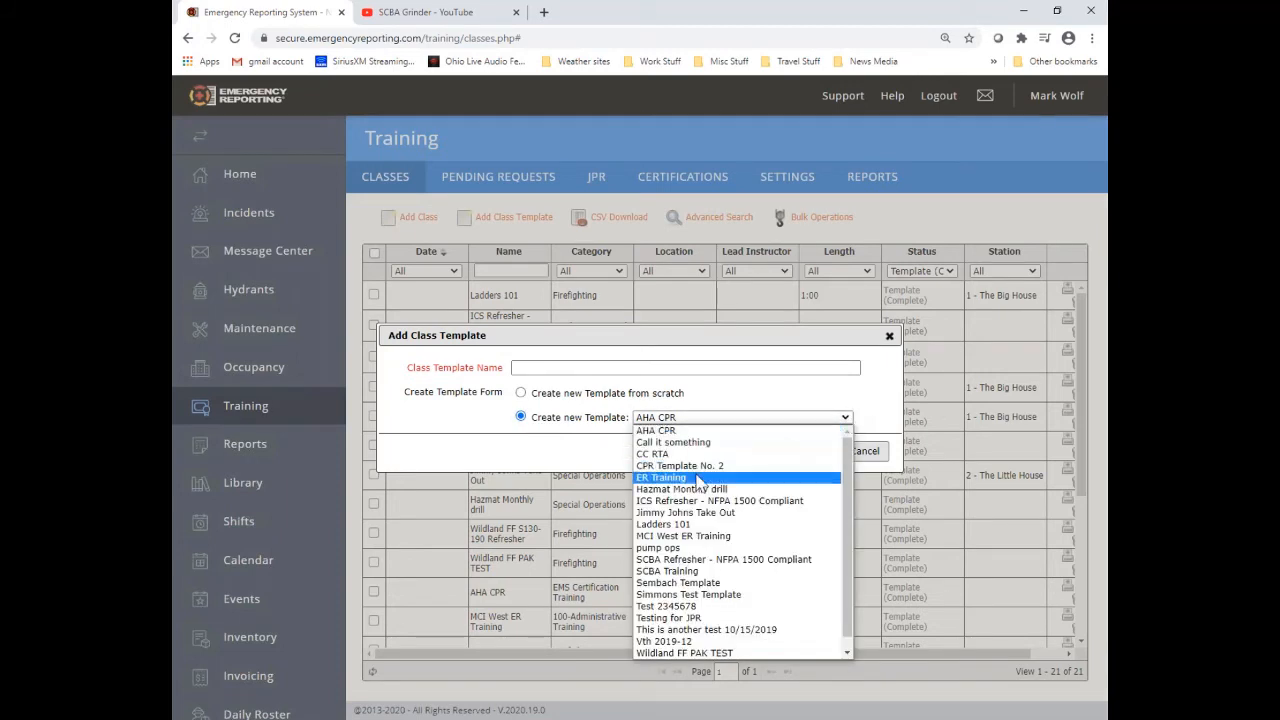
click(693, 489)
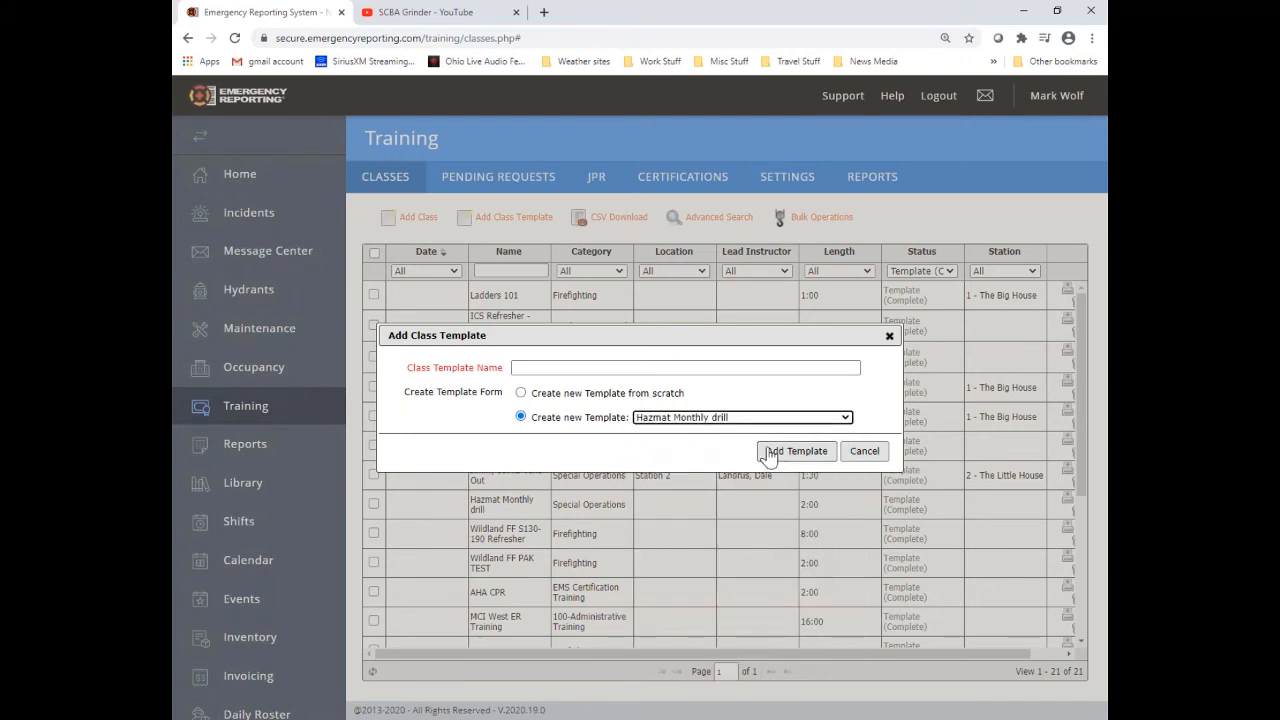
click(534, 371)
click(521, 369)
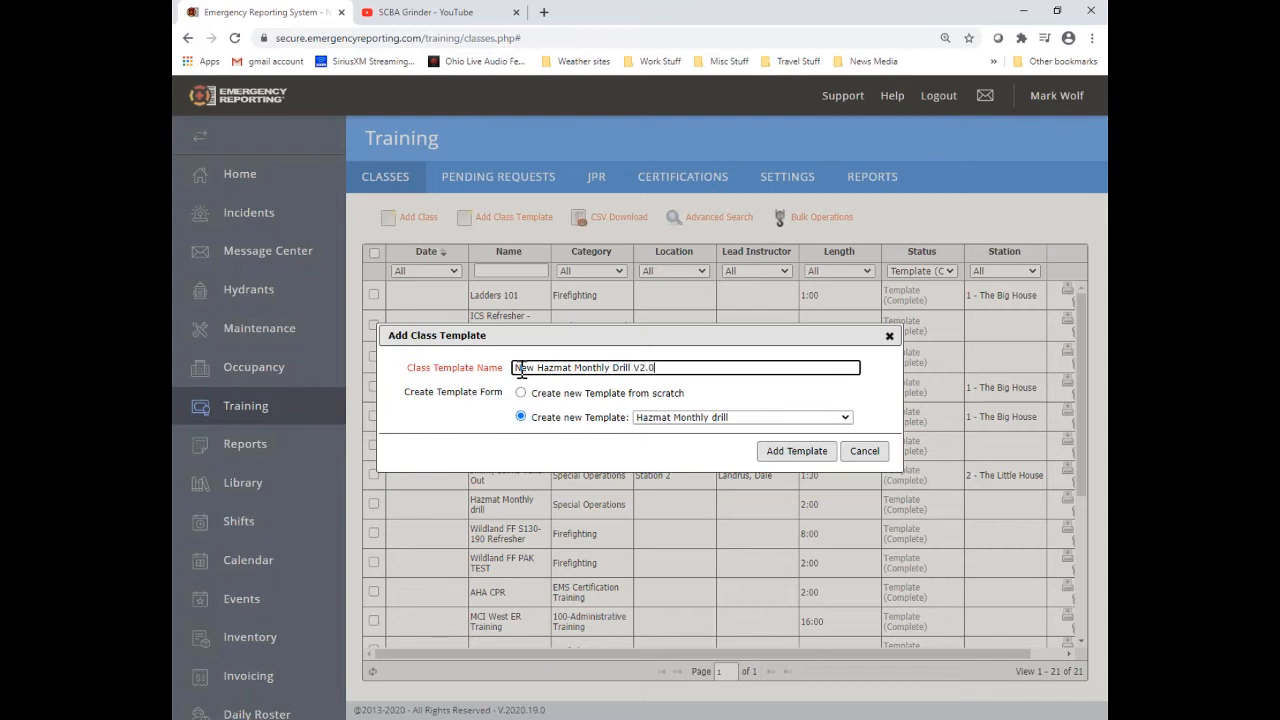
click(776, 457)
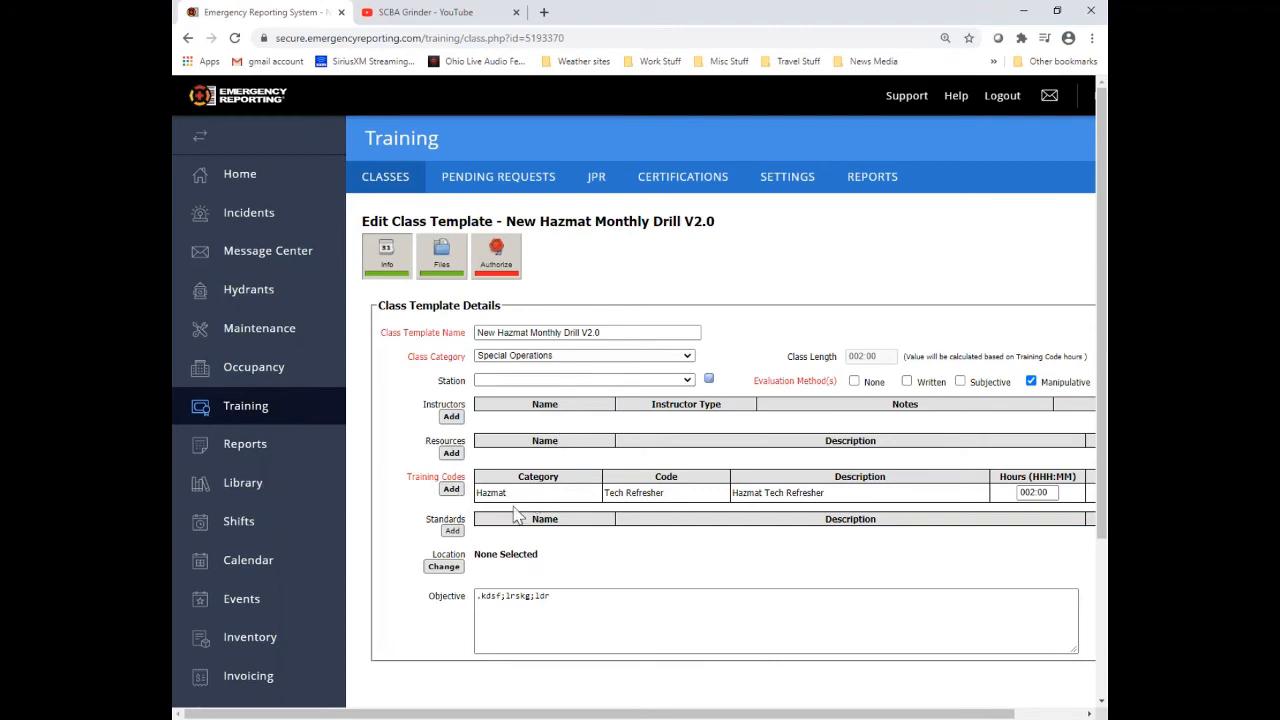
- Add the Hazmat Technicial training code to the template and set its hours to 001:00
click(454, 490)
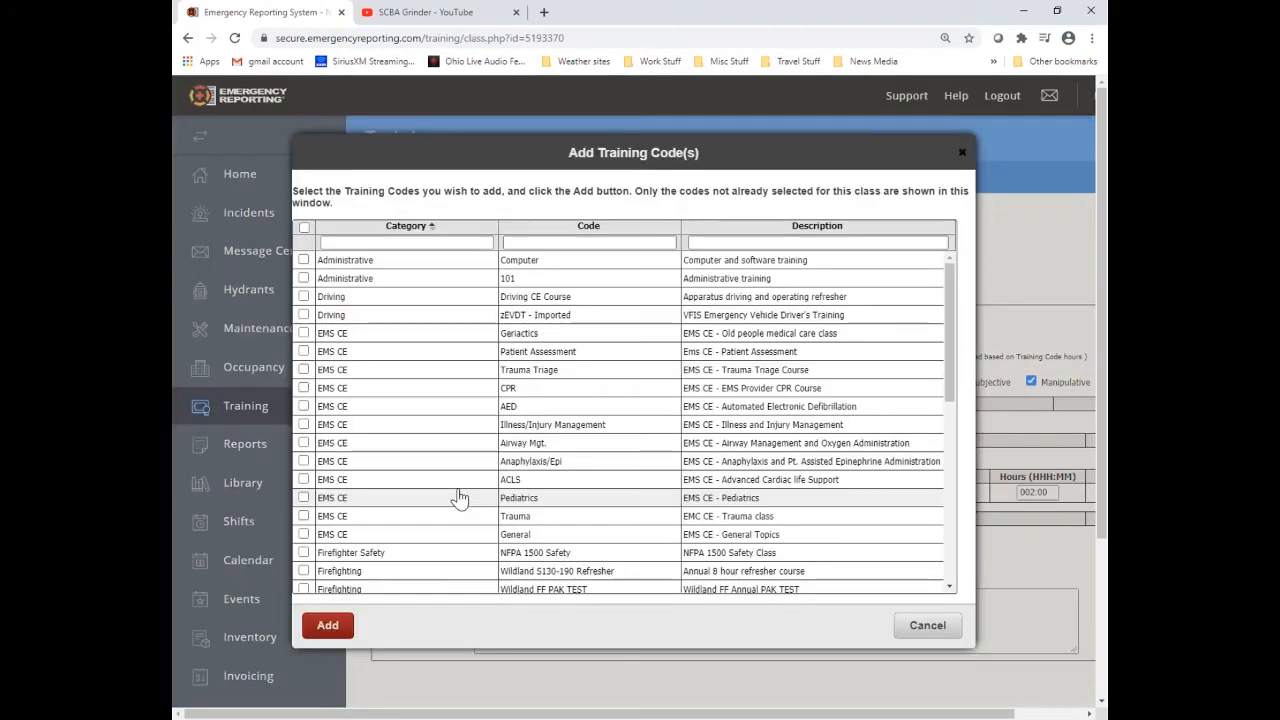
scroll(459, 498, down, 2)
click(390, 243)
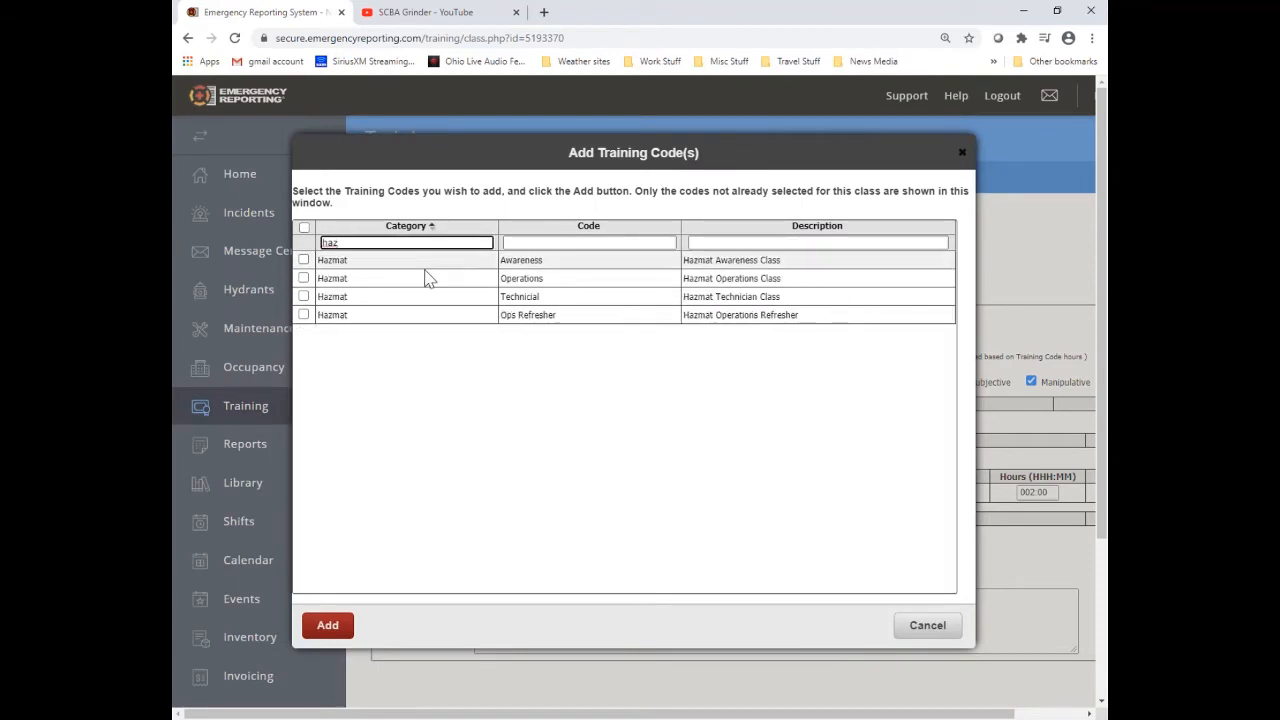
click(303, 296)
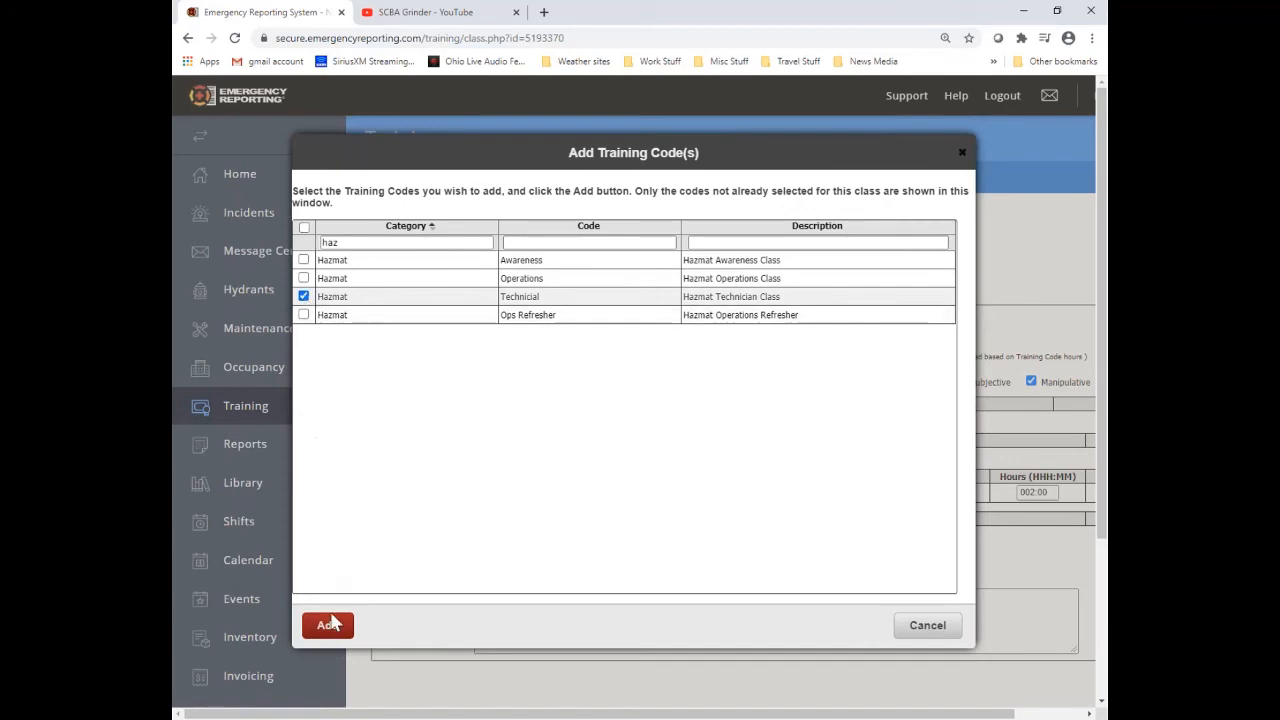
click(328, 625)
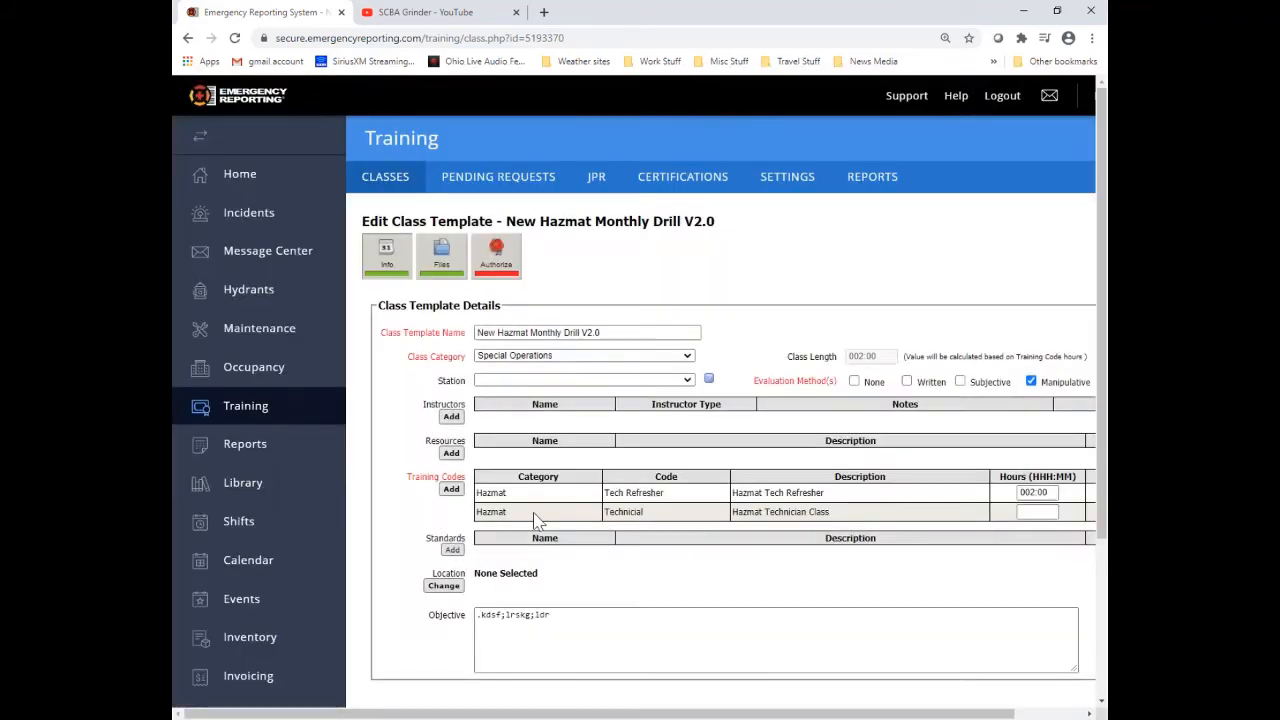
click(1022, 512)
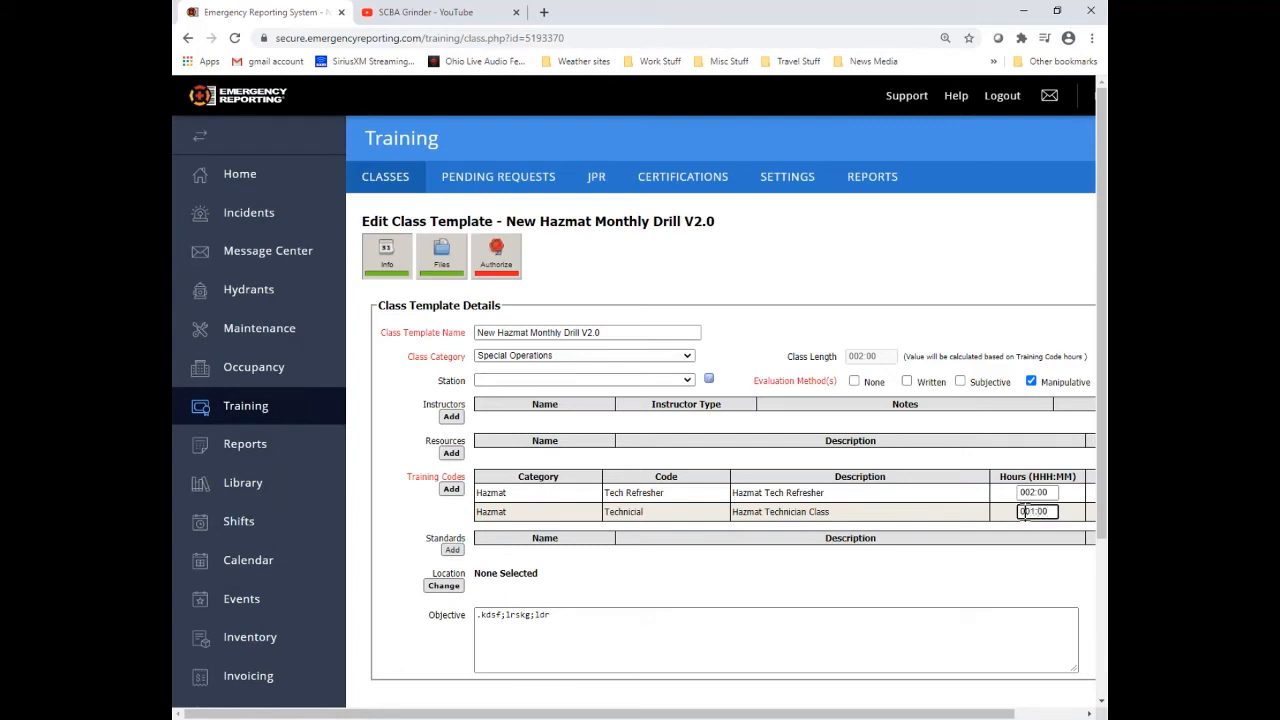
text(001:00)
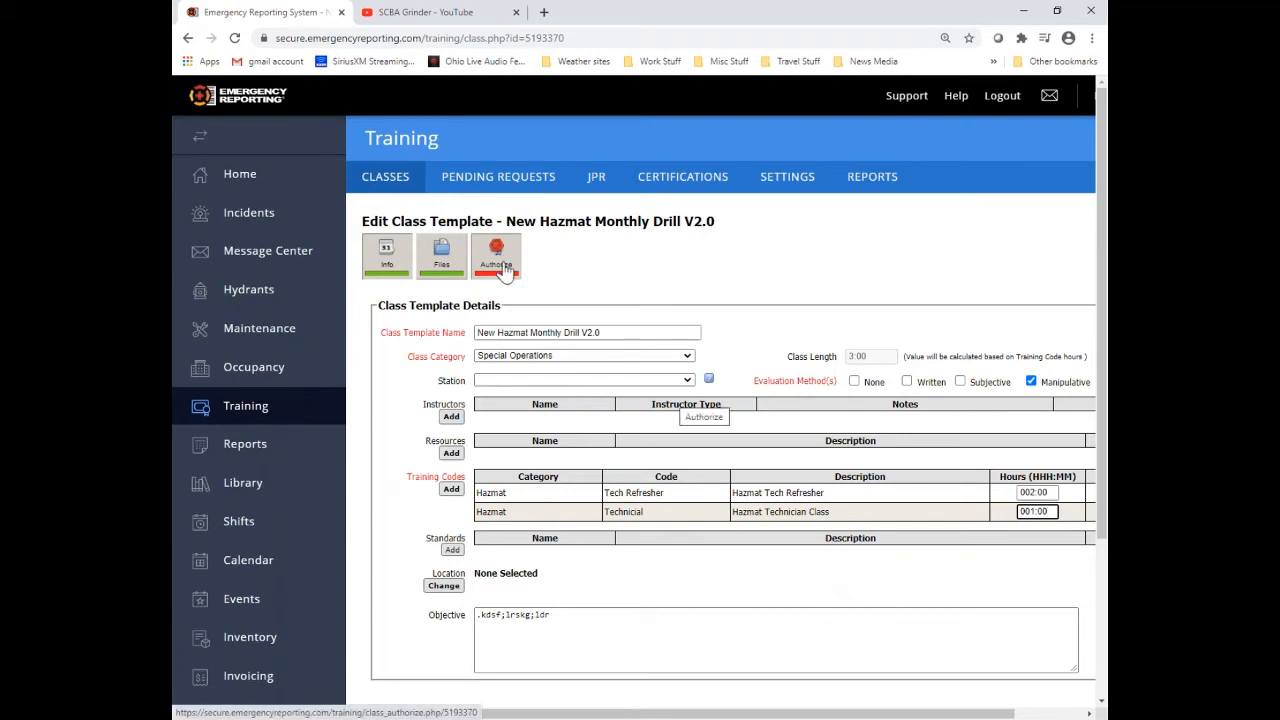
- Authorize the New Hazmat Monthly Drill V2.0 template with the account password, setting it as complete and reviewed
click(505, 272)
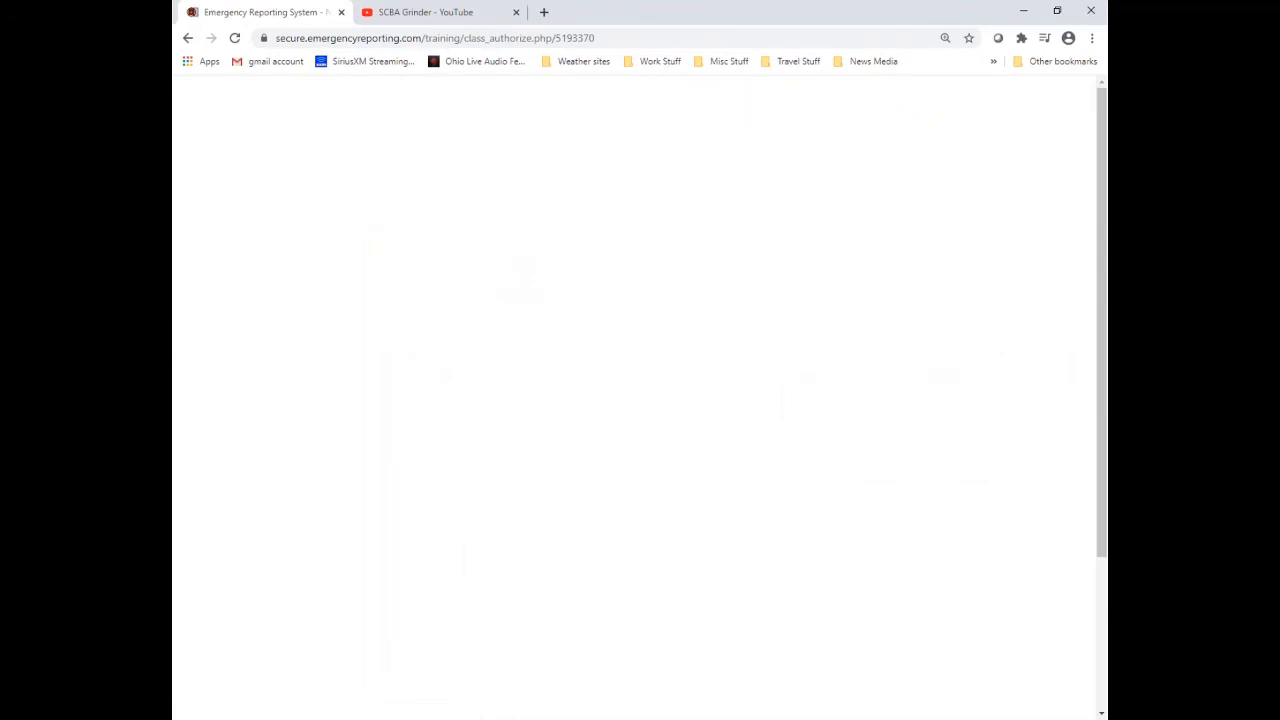
click(509, 350)
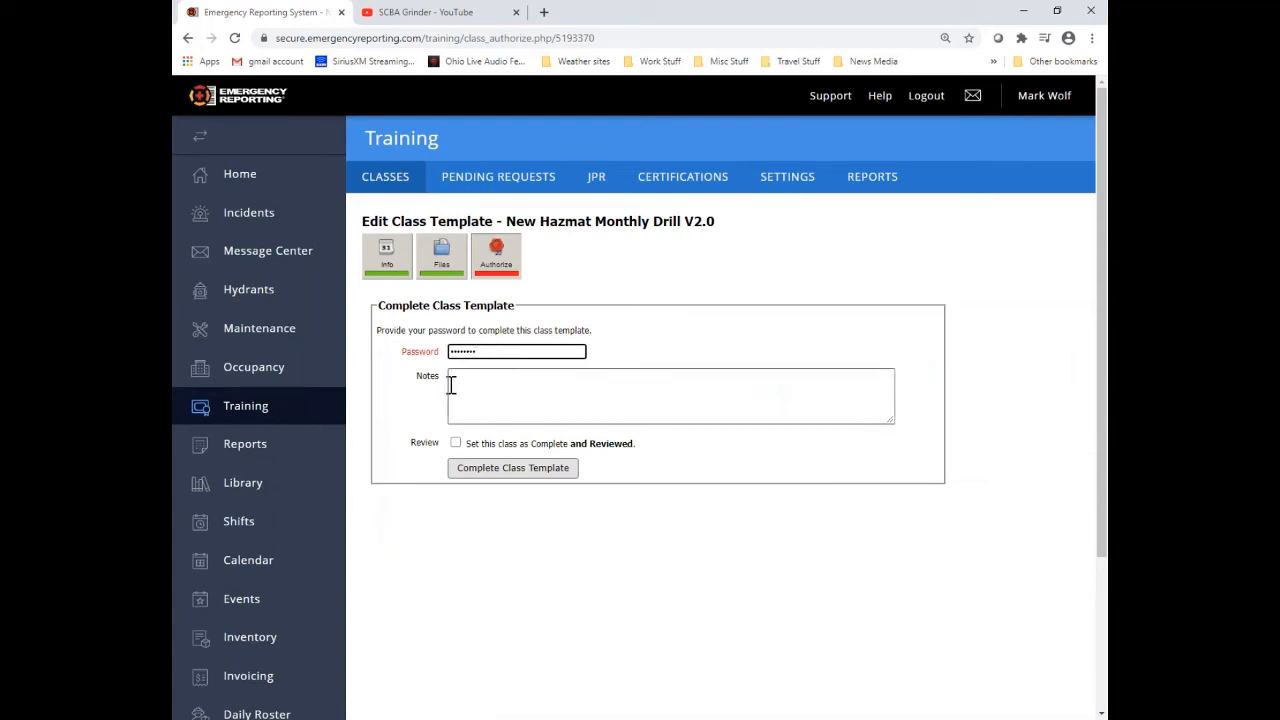
click(455, 443)
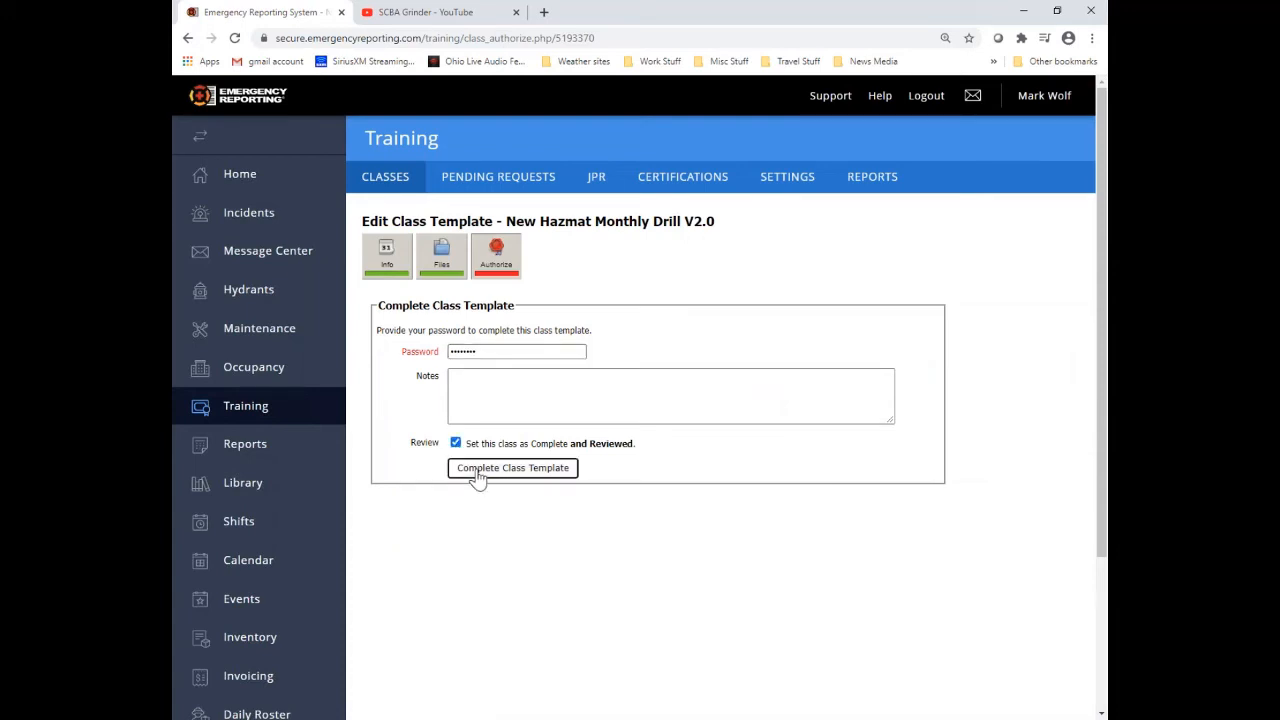
click(477, 470)
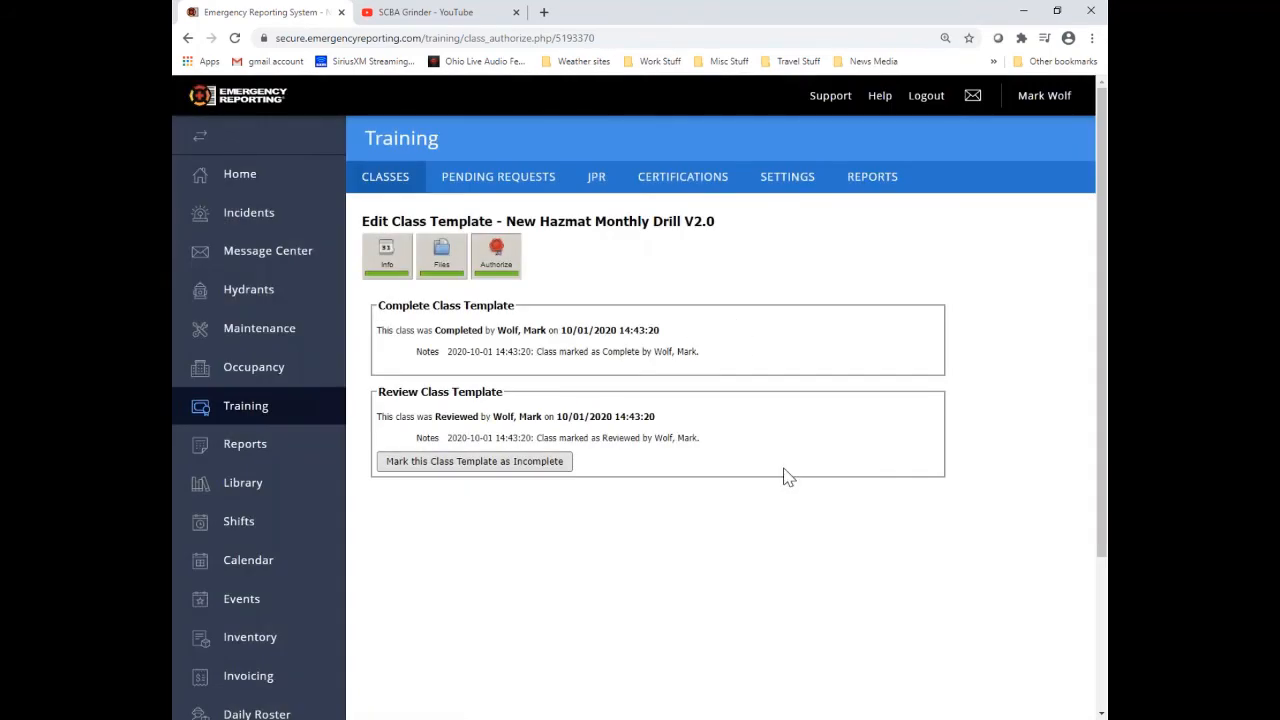
- Return to the class list and filter it by Active status
click(395, 185)
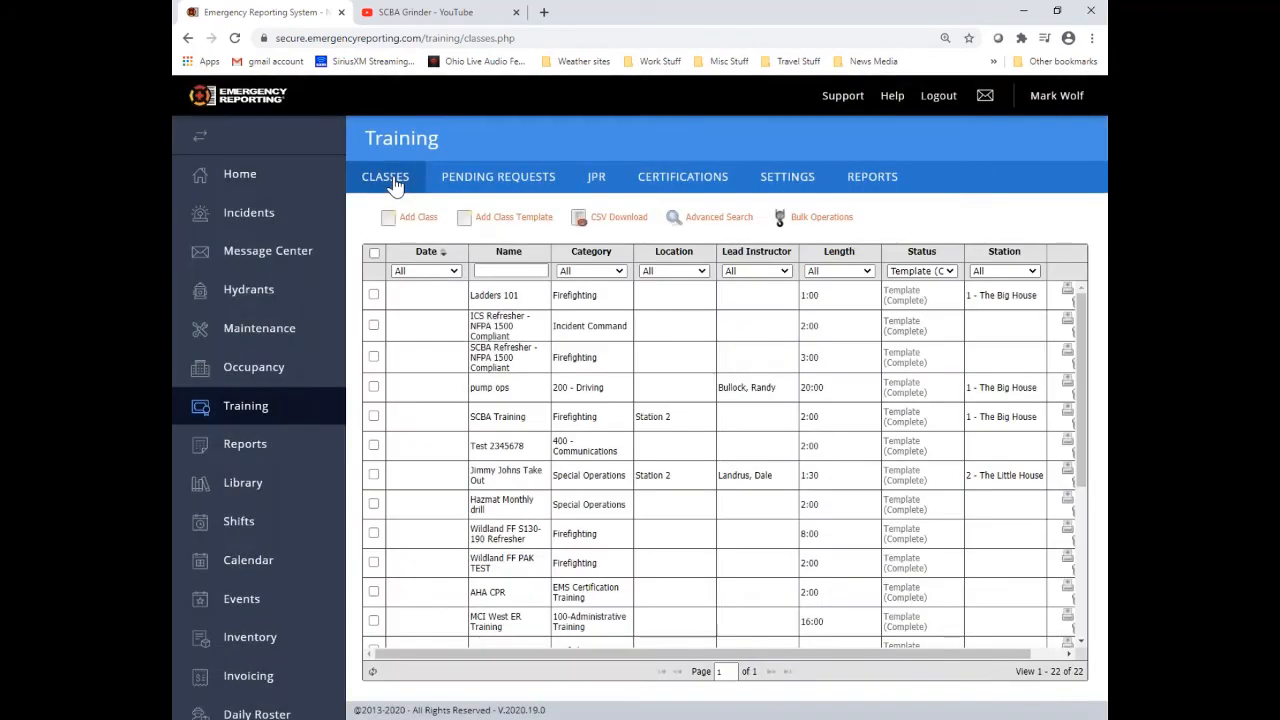
click(952, 273)
click(922, 299)
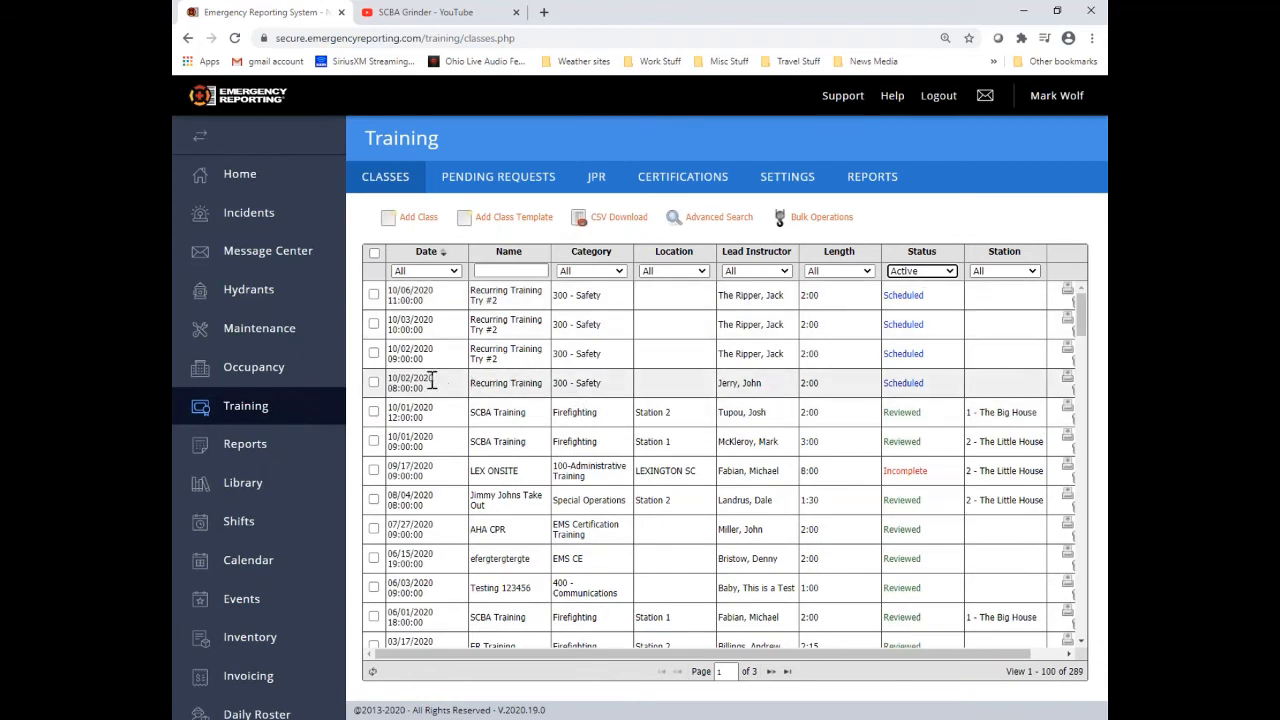
- Open the Recurring Training class of 10/02/2020 08:00 and make a class template from it
click(1017, 392)
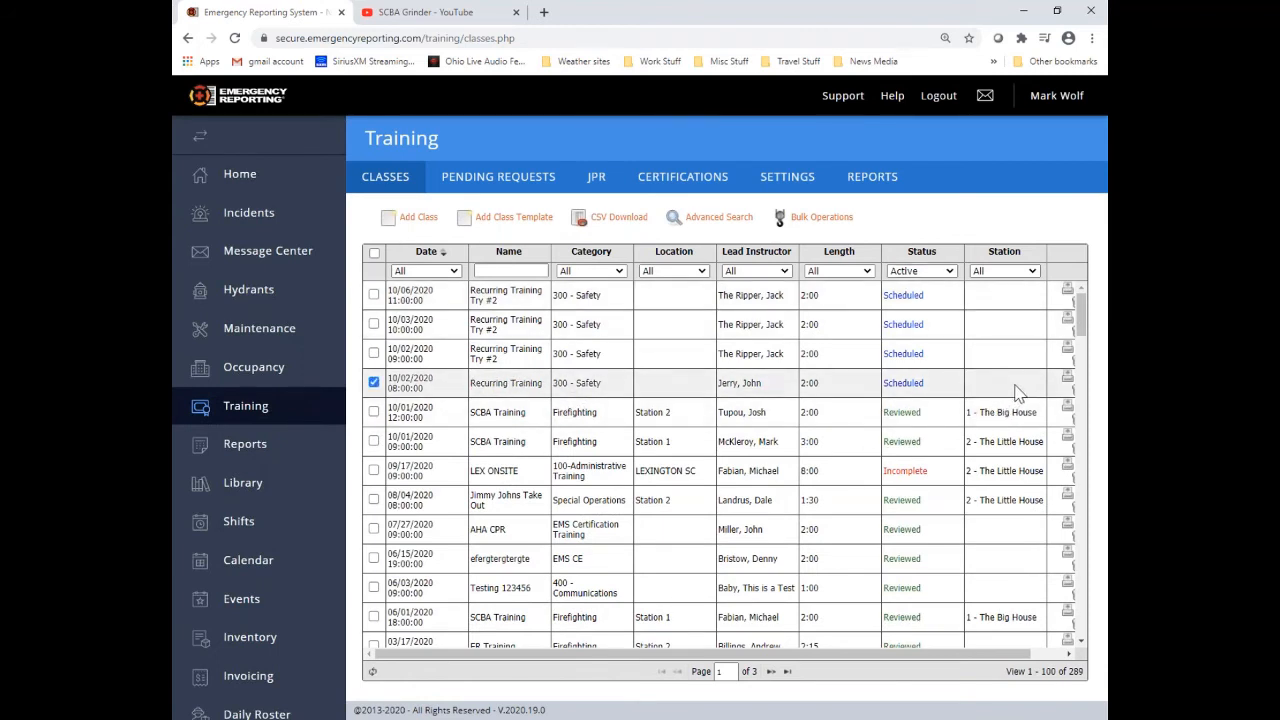
click(1017, 392)
double_click(1017, 392)
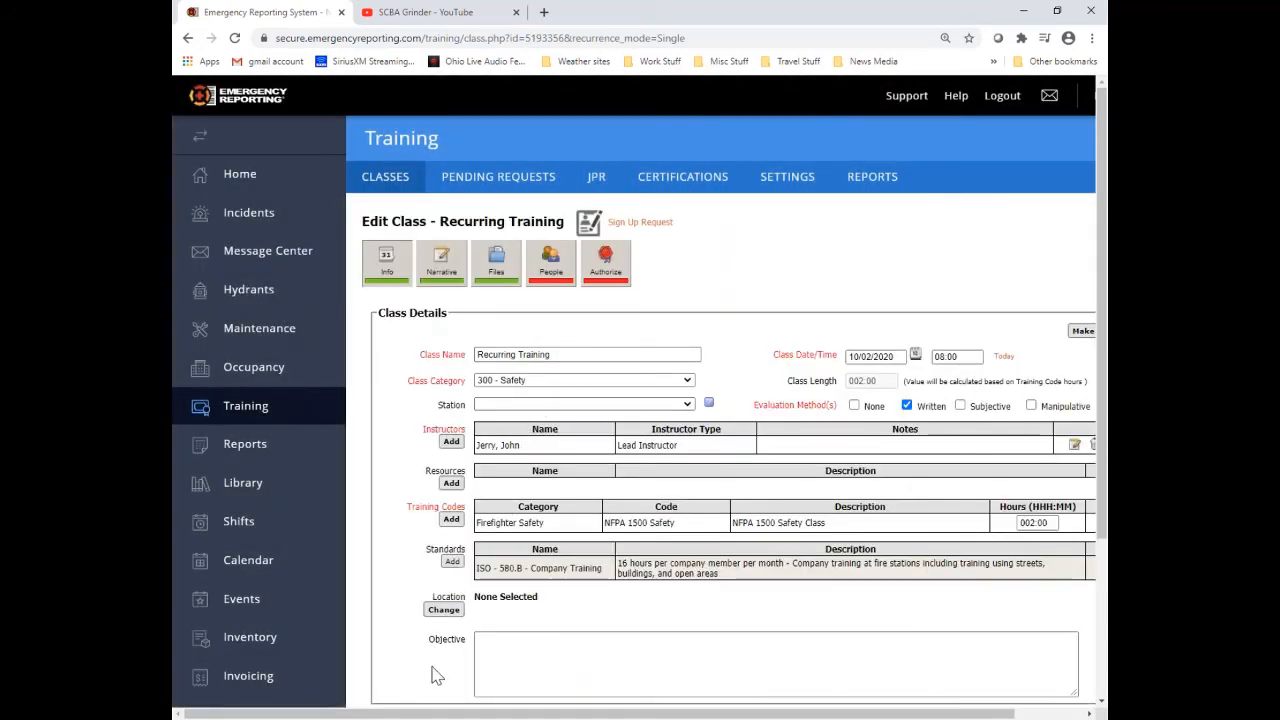
scroll(500, 655, right, 2)
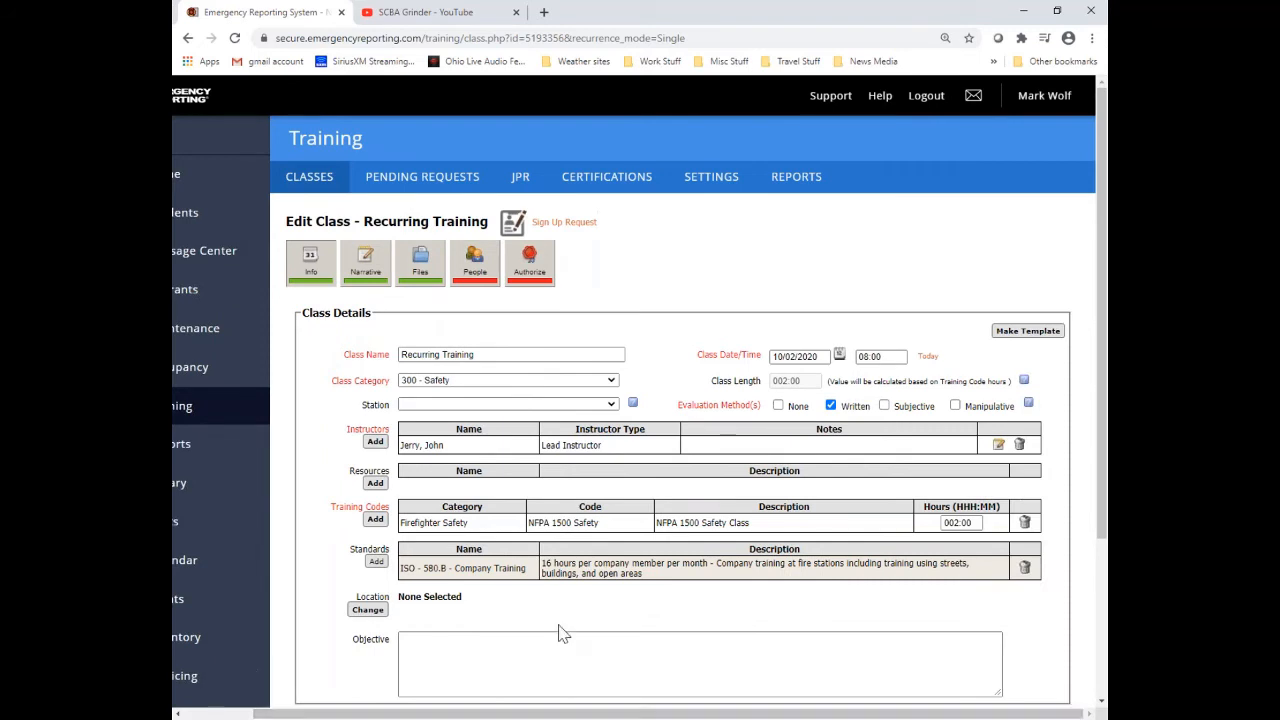
click(1047, 338)
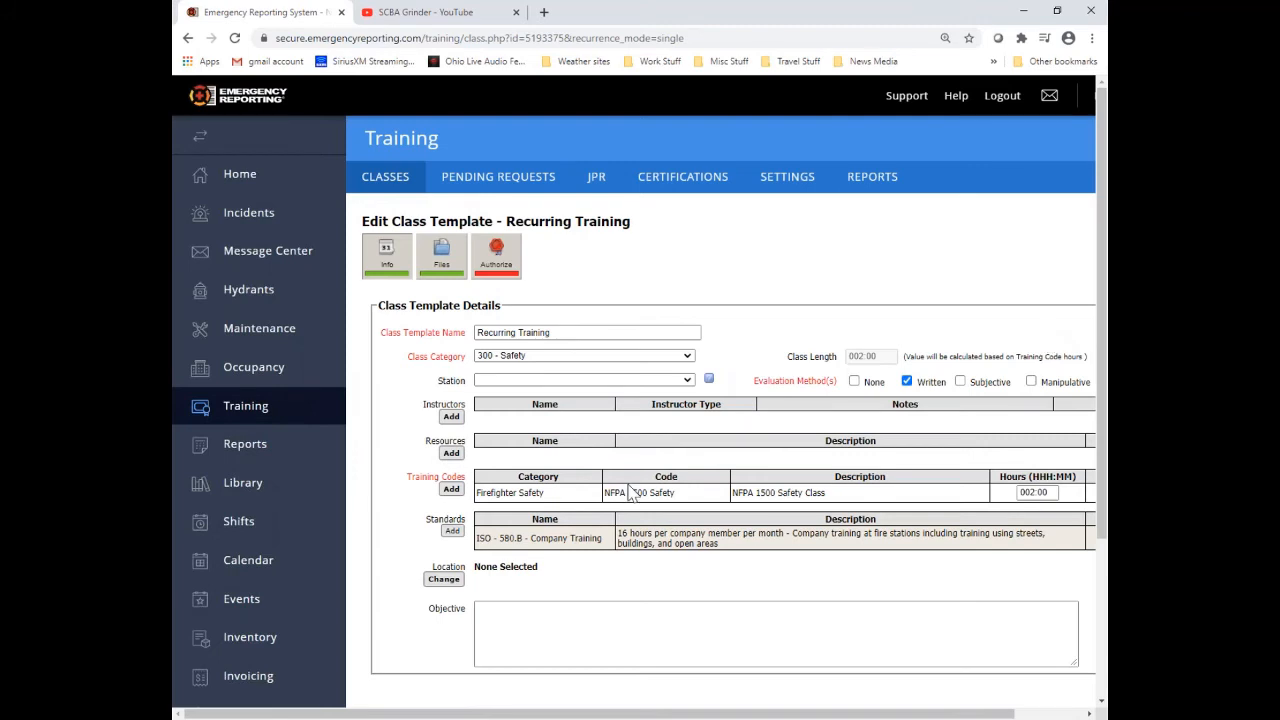
- Authorize the Recurring Training template with the account password, set it as complete and reviewed, and return to the class list
click(500, 266)
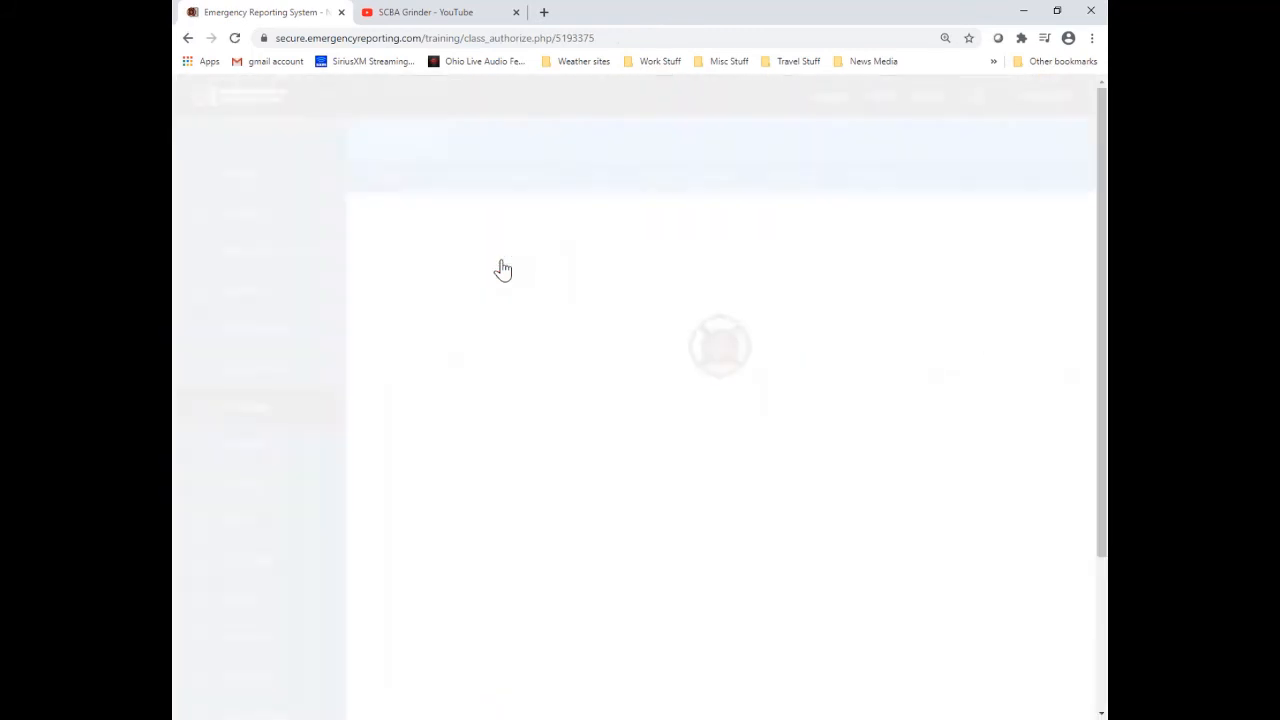
click(473, 352)
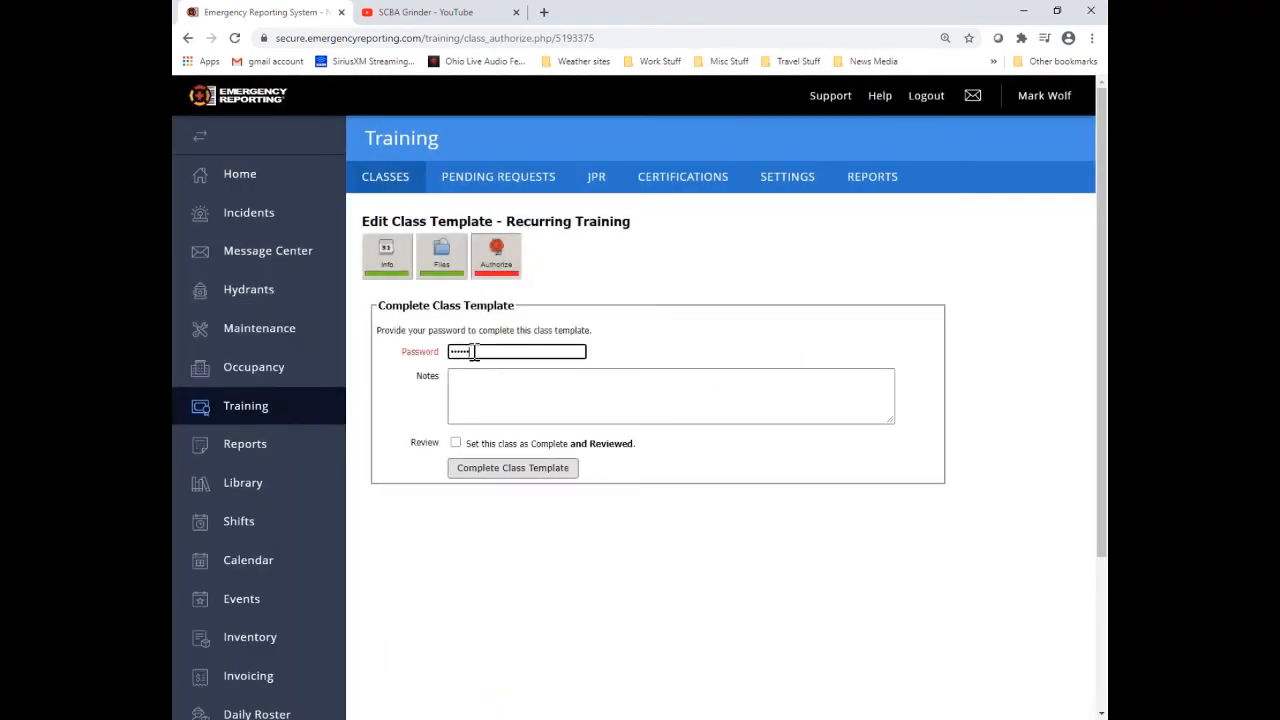
click(456, 442)
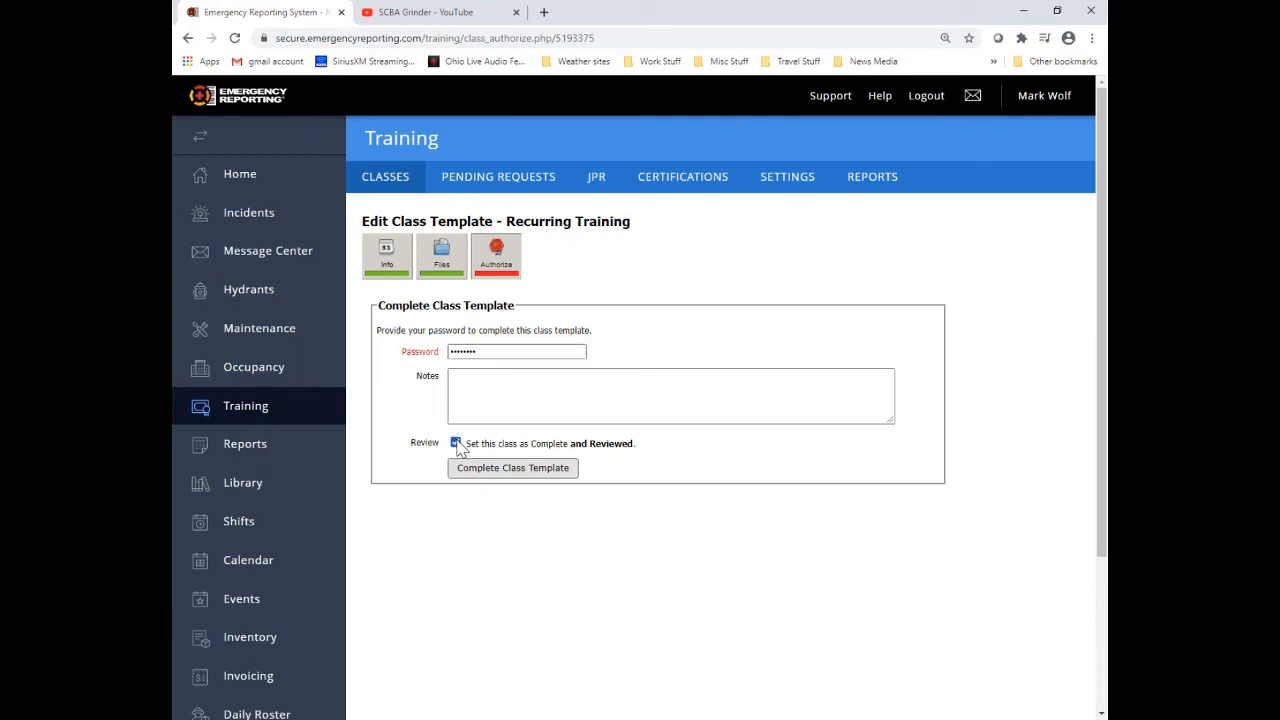
click(485, 476)
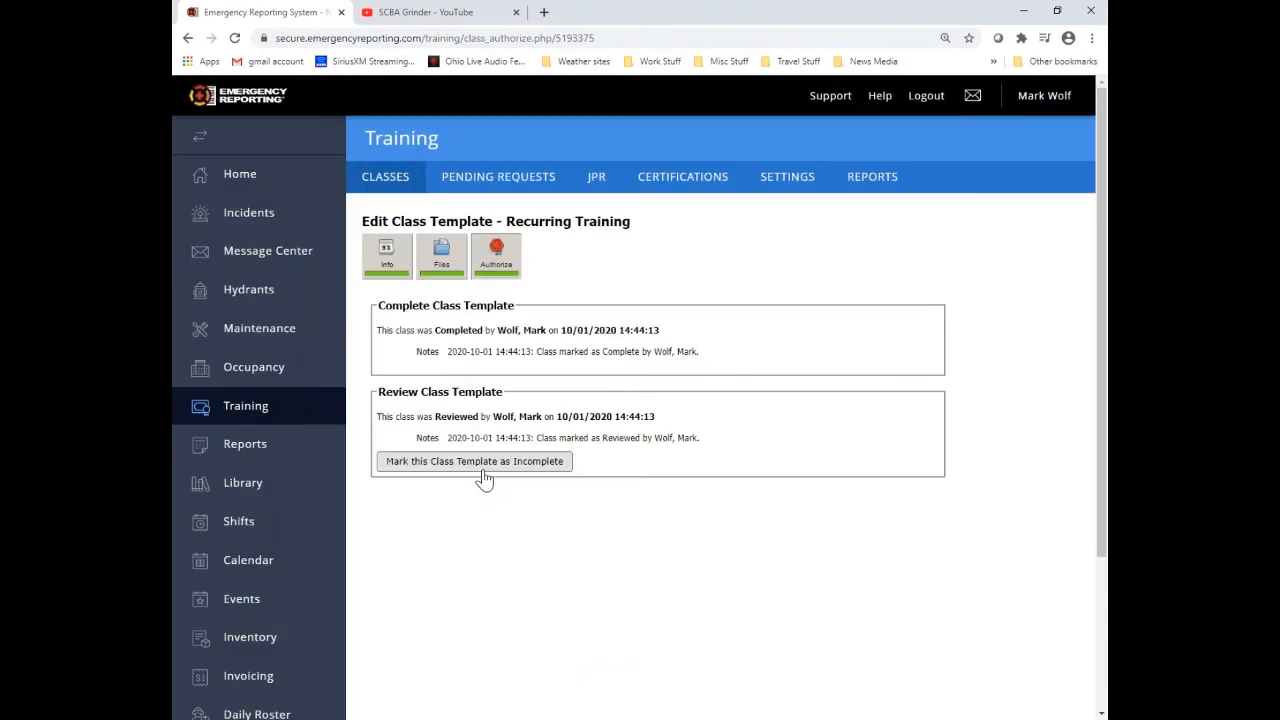
click(401, 192)
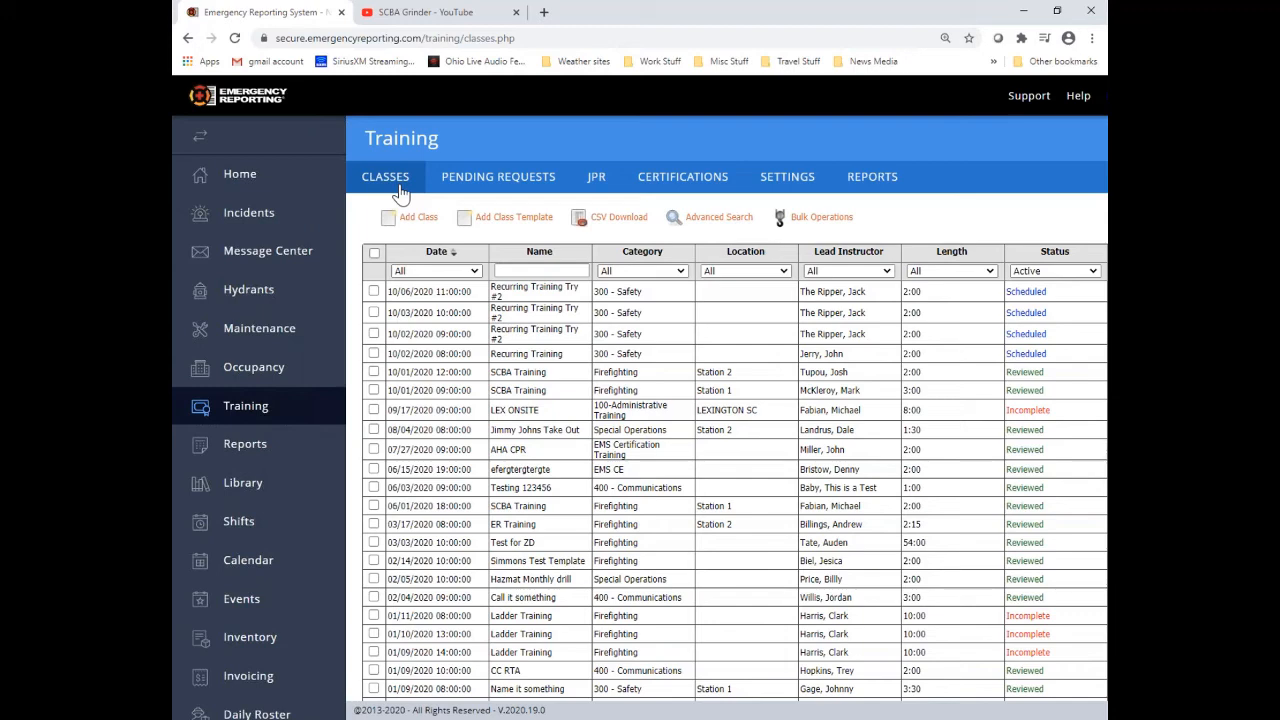
- Add a single class named Firefighter II Course from scratch, dated 09/30/2020 at 08:00
click(421, 226)
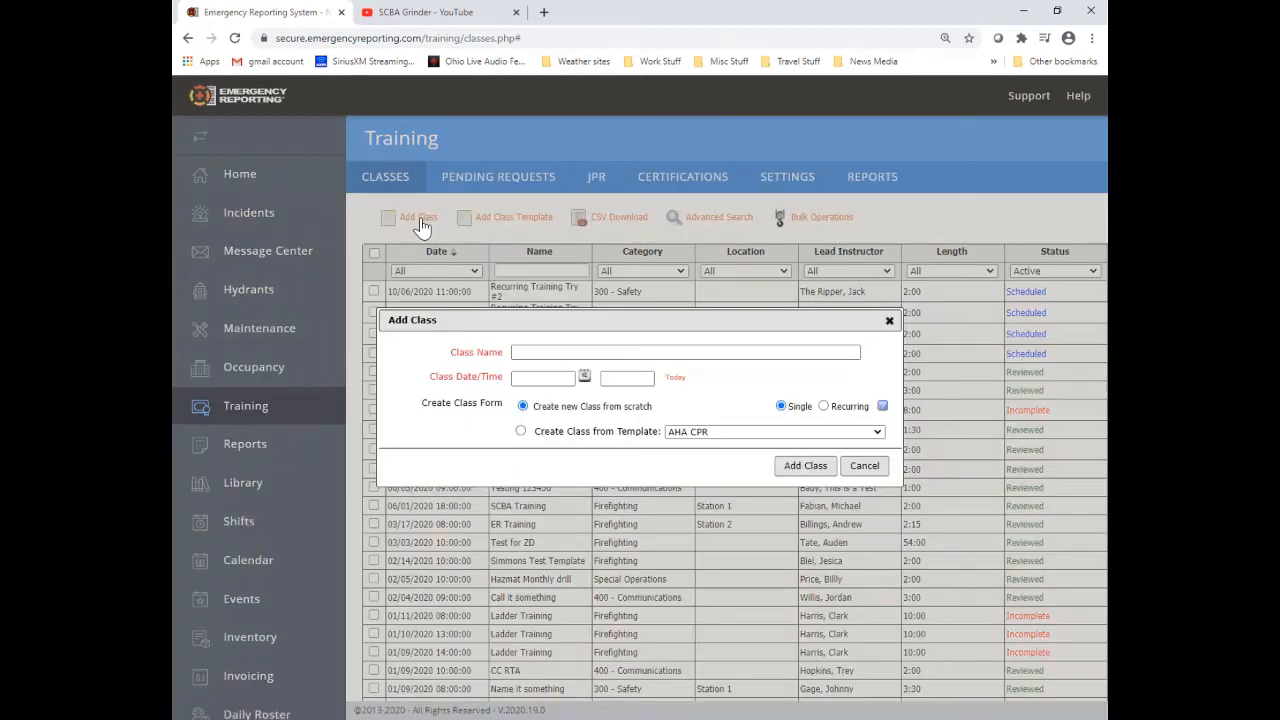
click(520, 353)
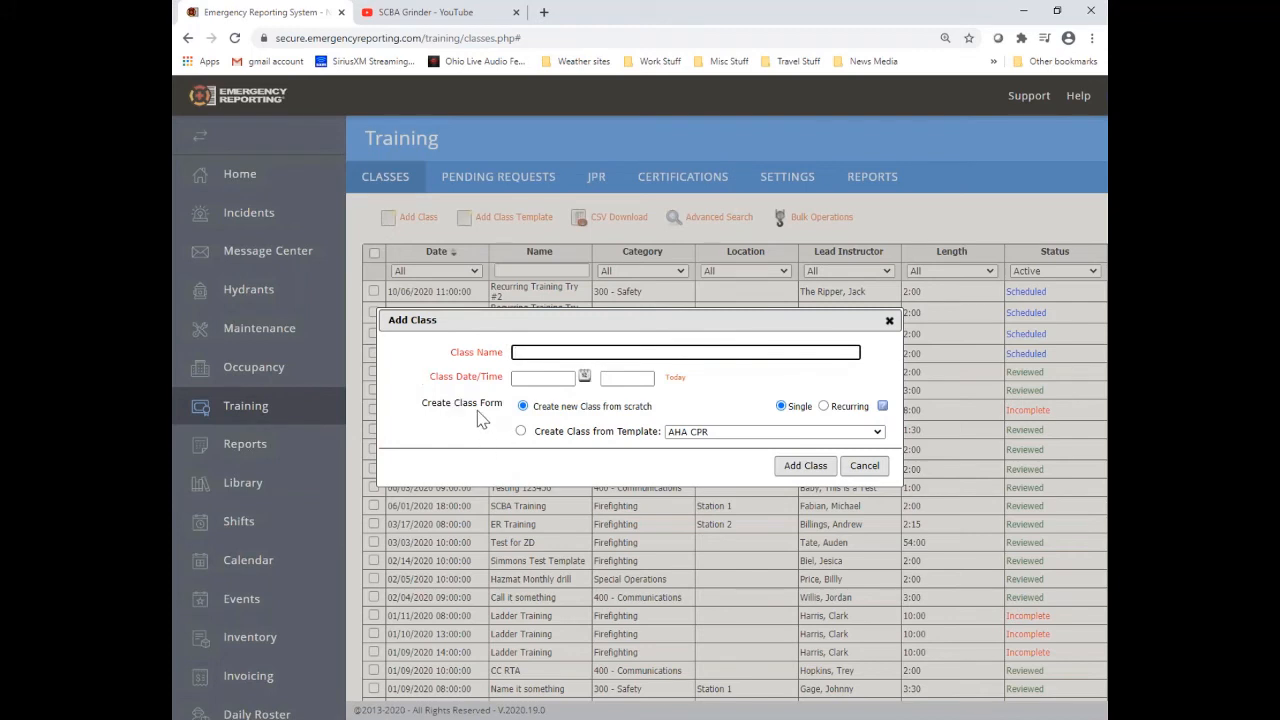
text(Firefighter II Course)
click(538, 377)
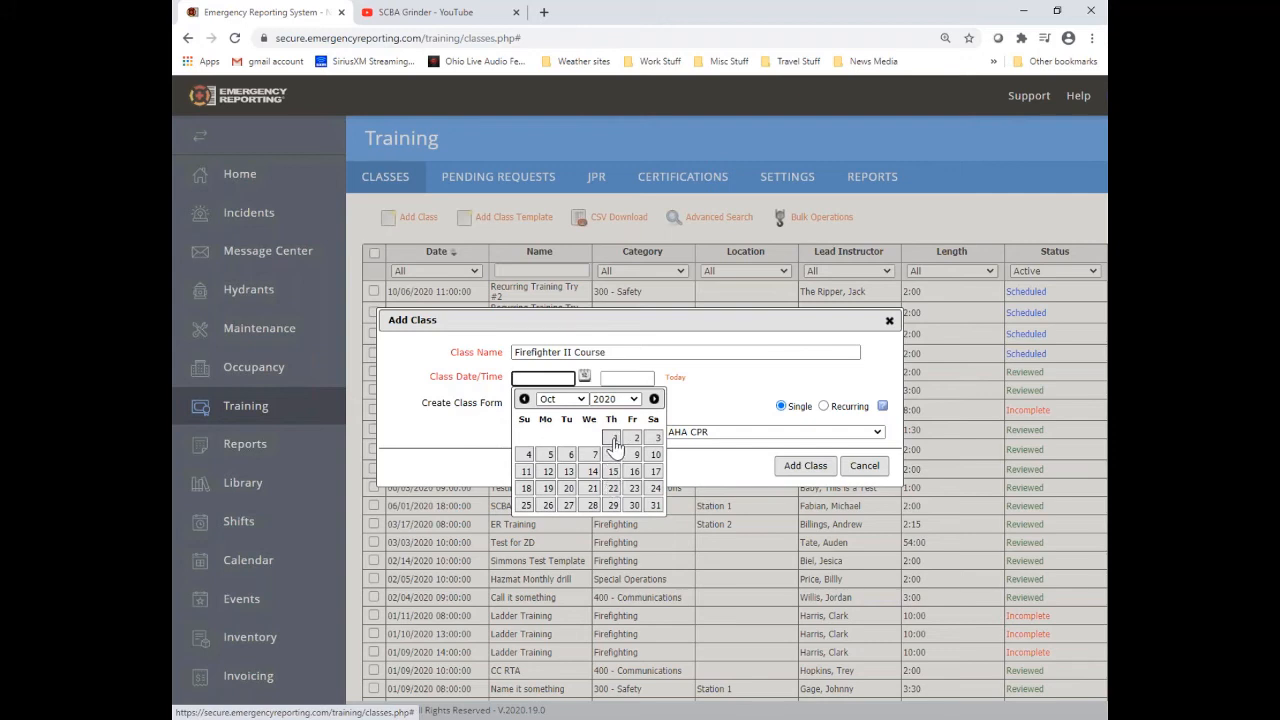
click(524, 398)
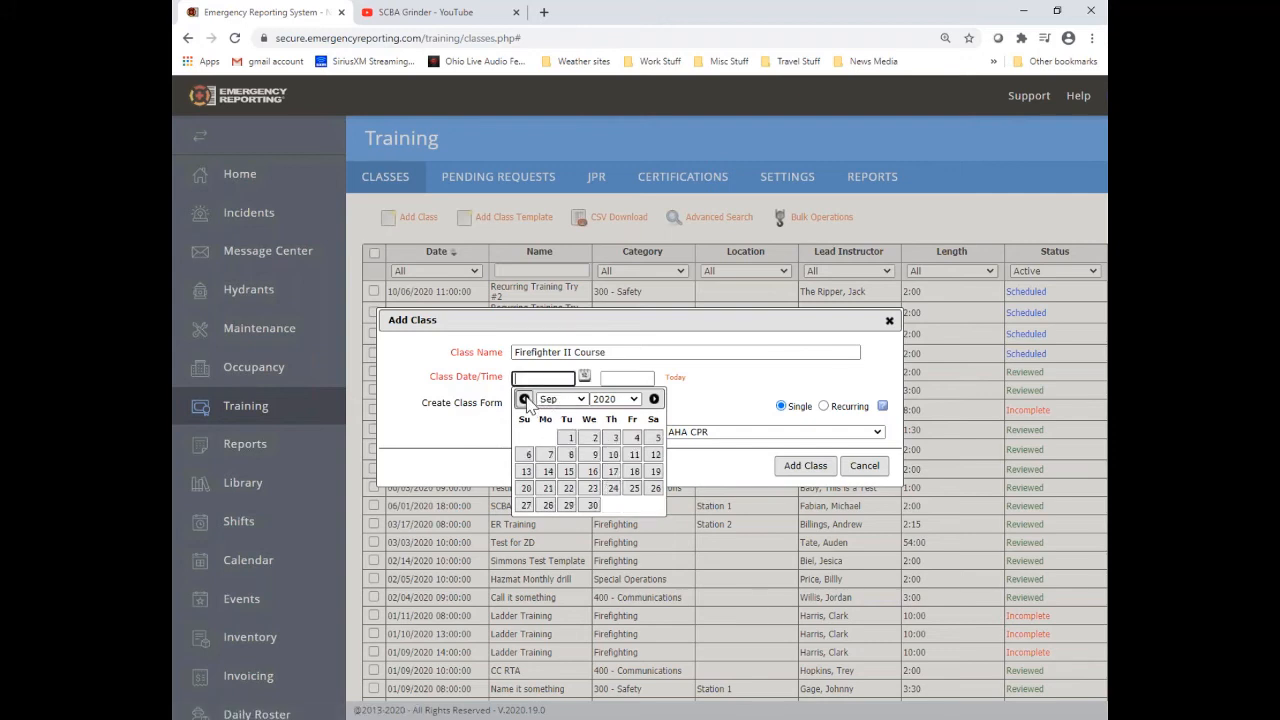
click(592, 506)
click(607, 377)
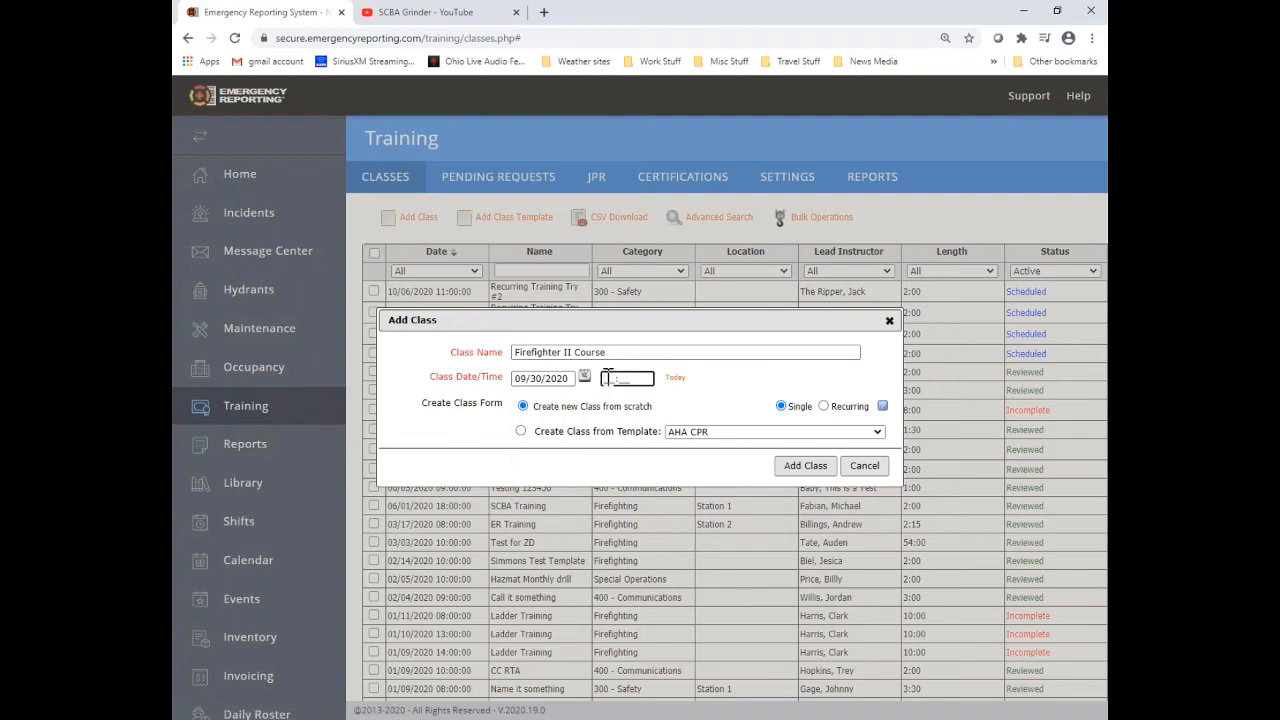
text(08:00)
click(795, 466)
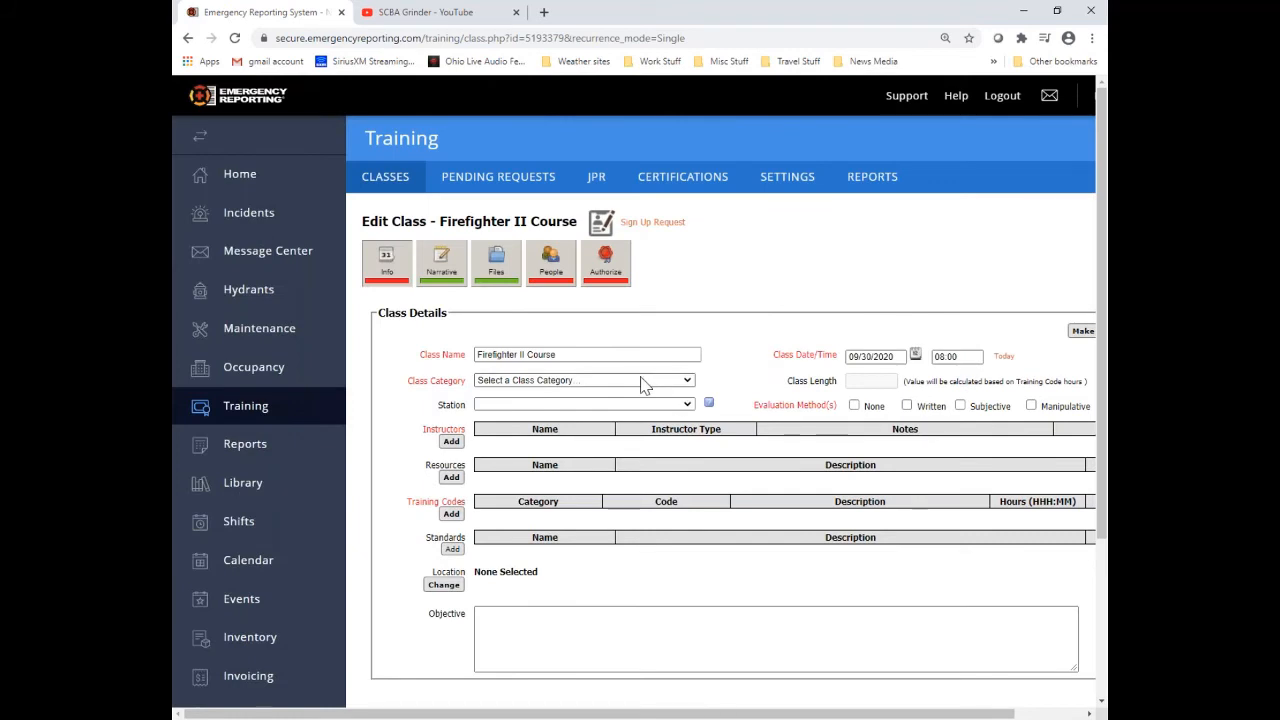
- Set the class category to Firefighting and add Fire Academy of agency OFA as the typed-in lead instructor
click(642, 380)
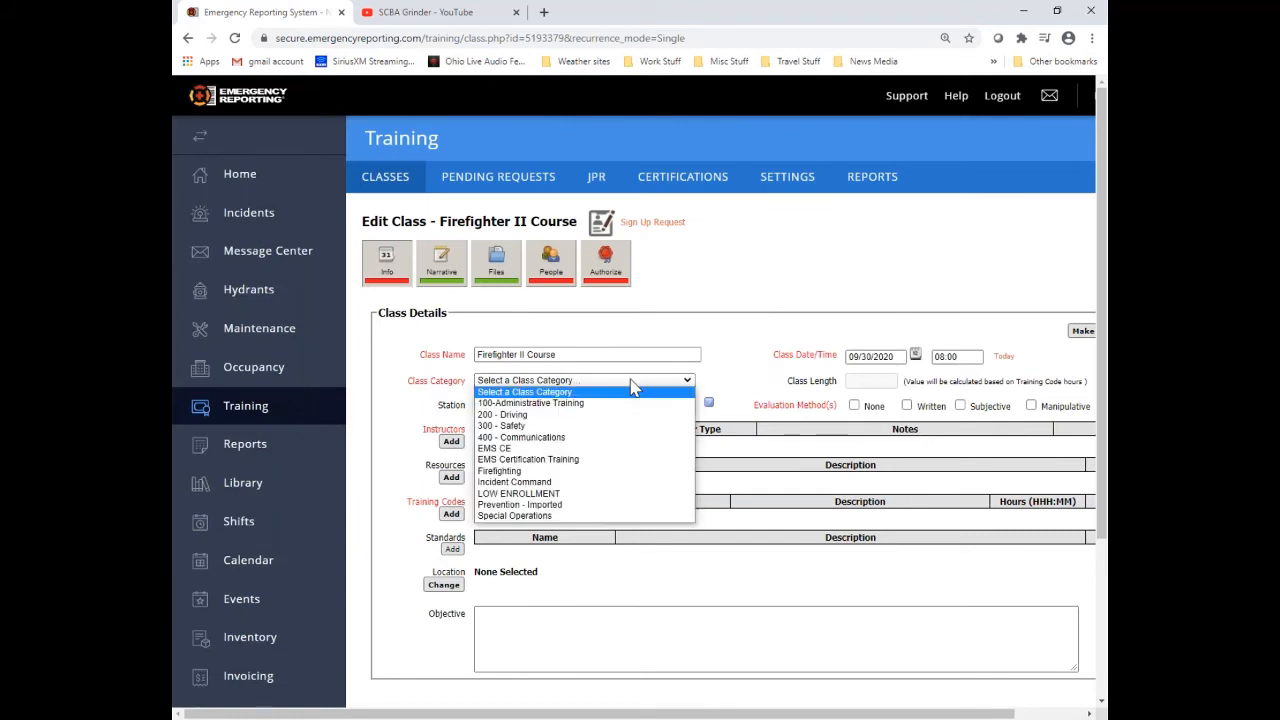
click(528, 471)
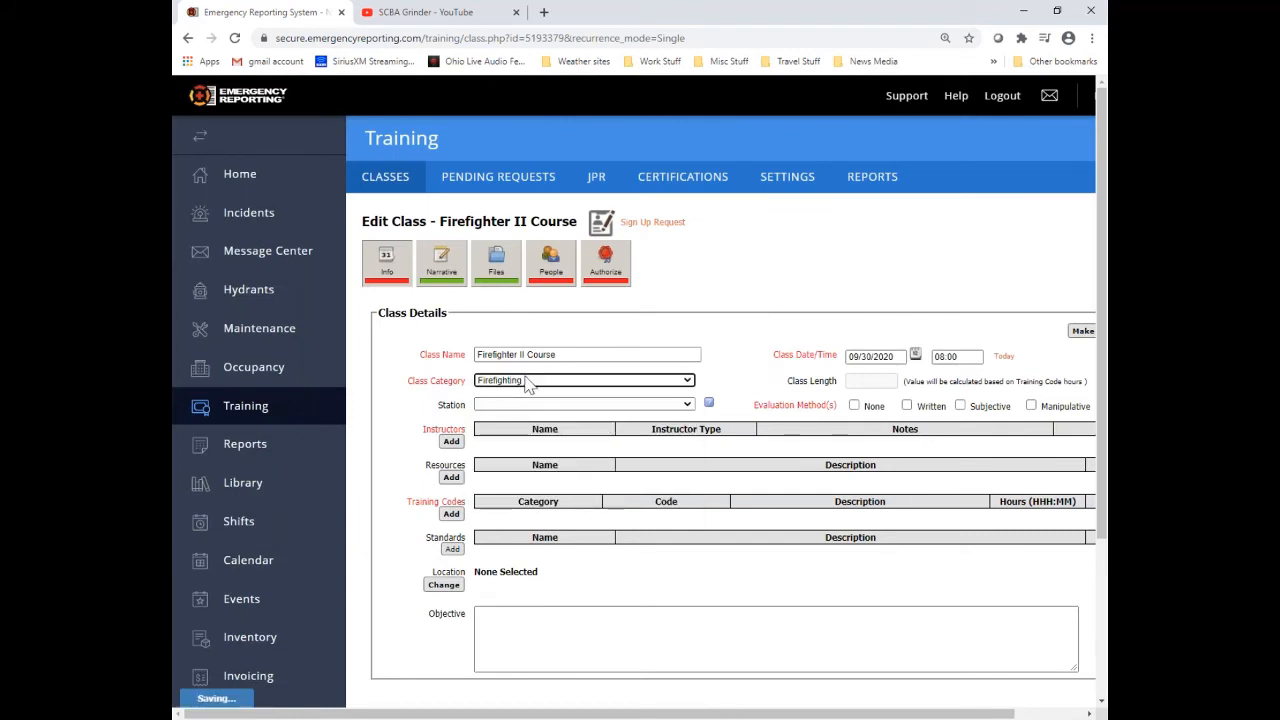
click(451, 441)
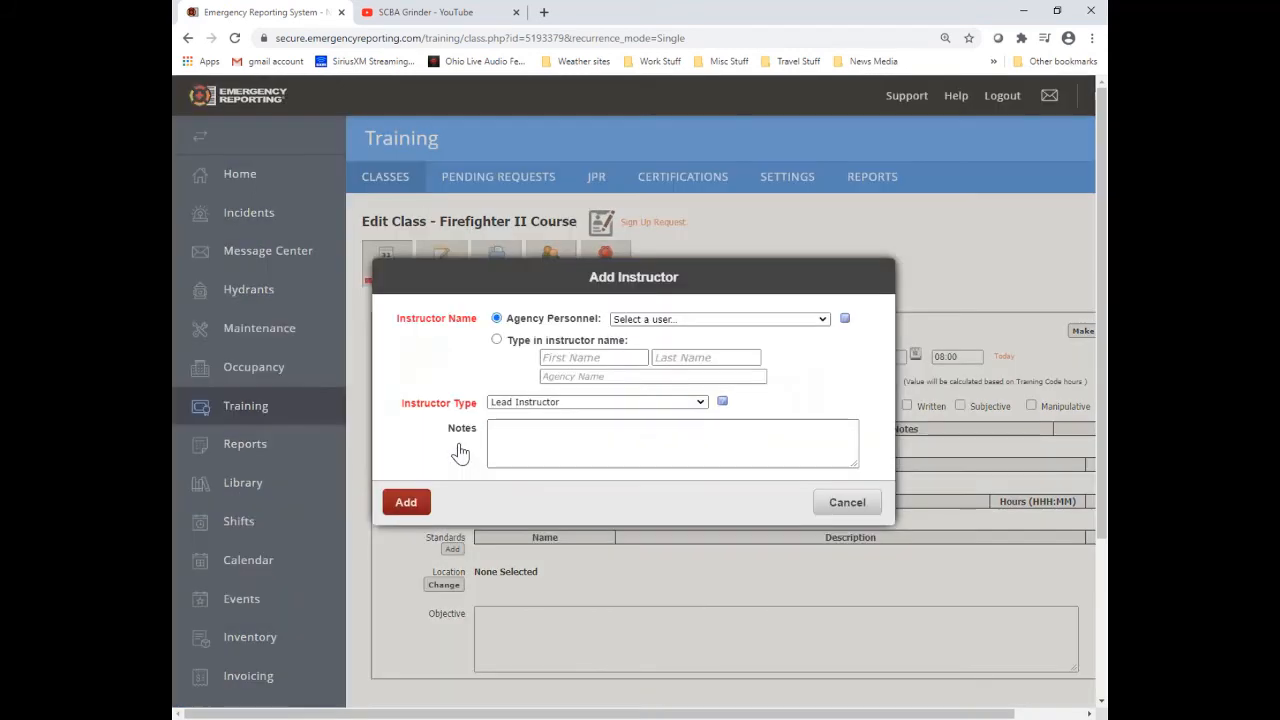
click(497, 340)
click(552, 357)
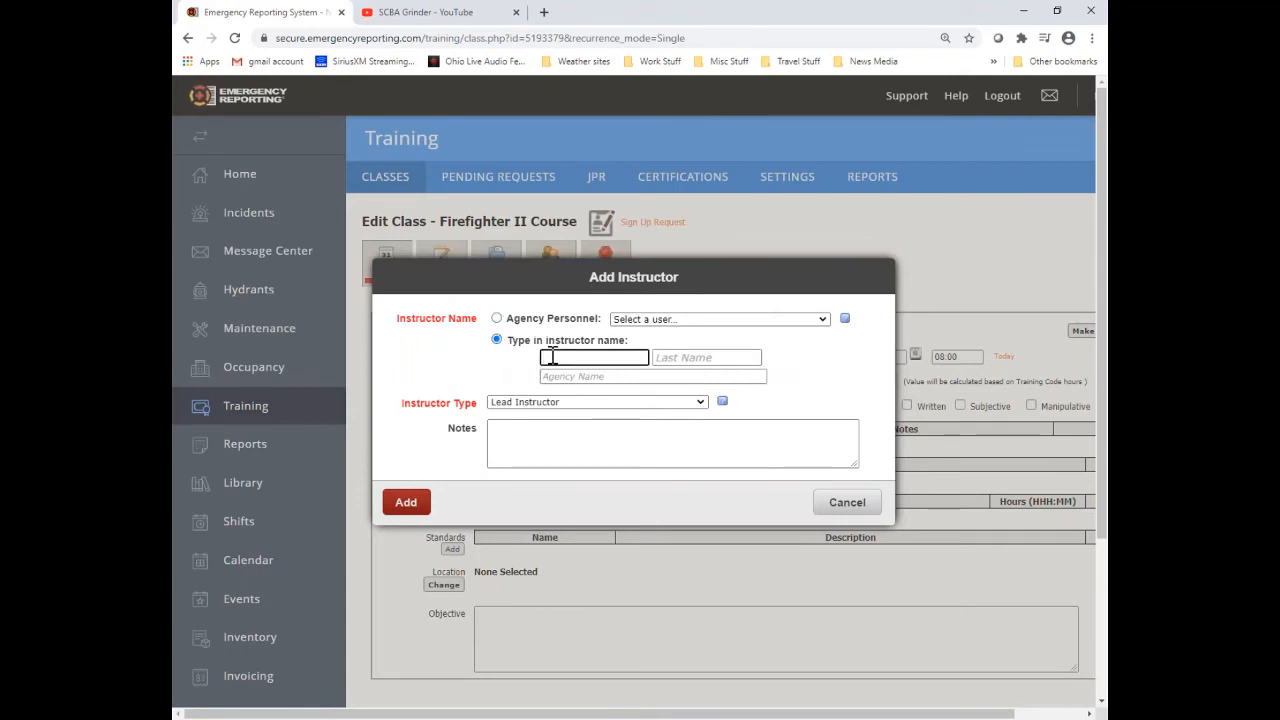
text(Fire Acad)
key(BackSpace)
key(BackSpace)
key(BackSpace)
click(666, 358)
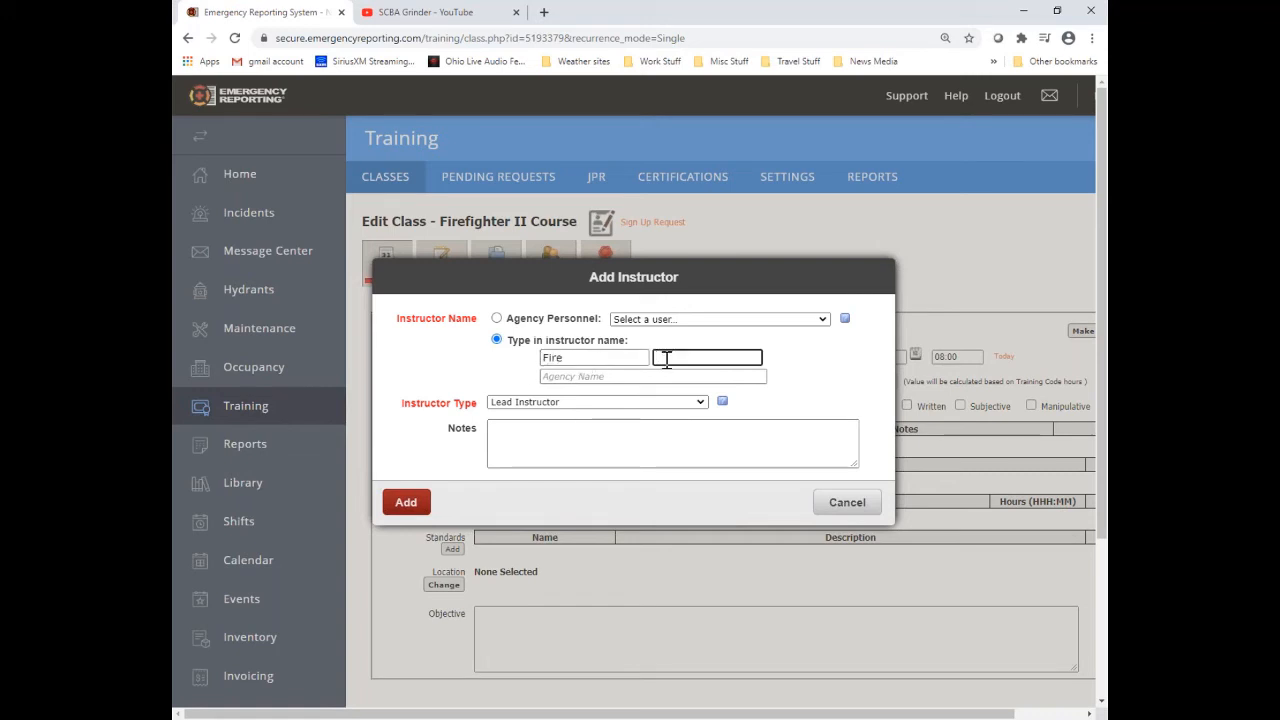
text(Academy)
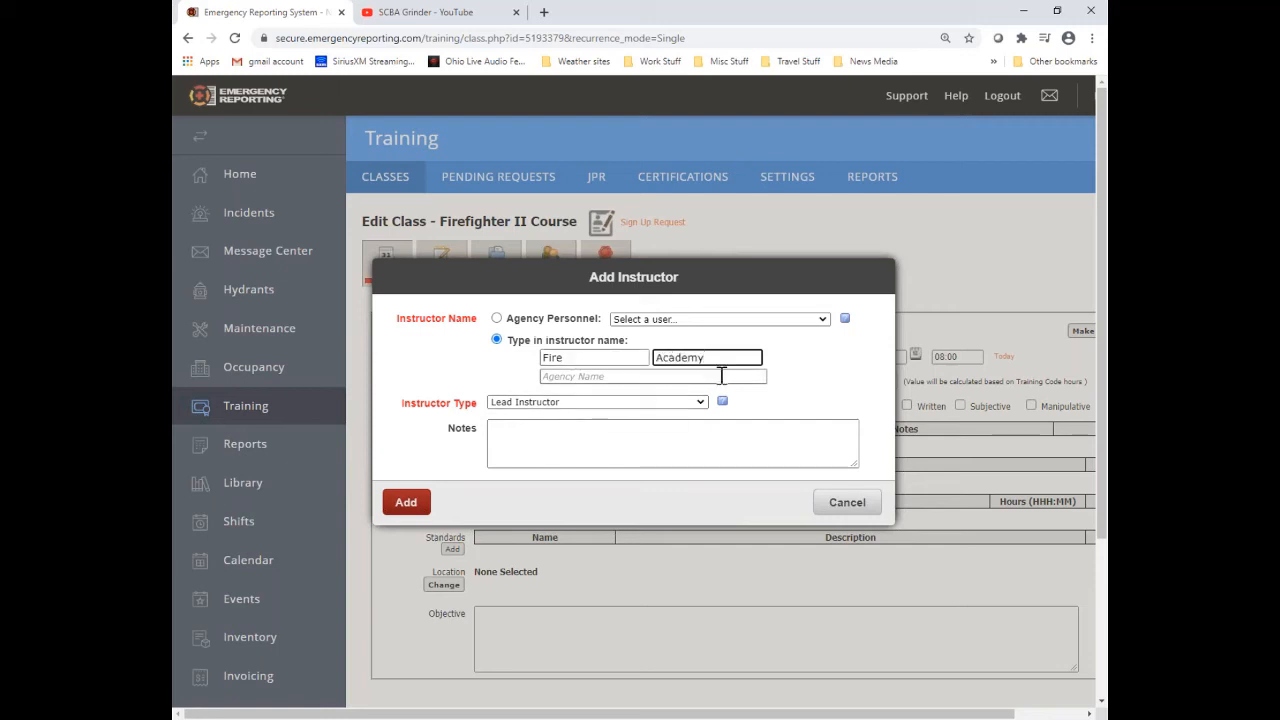
click(579, 376)
text(OF)
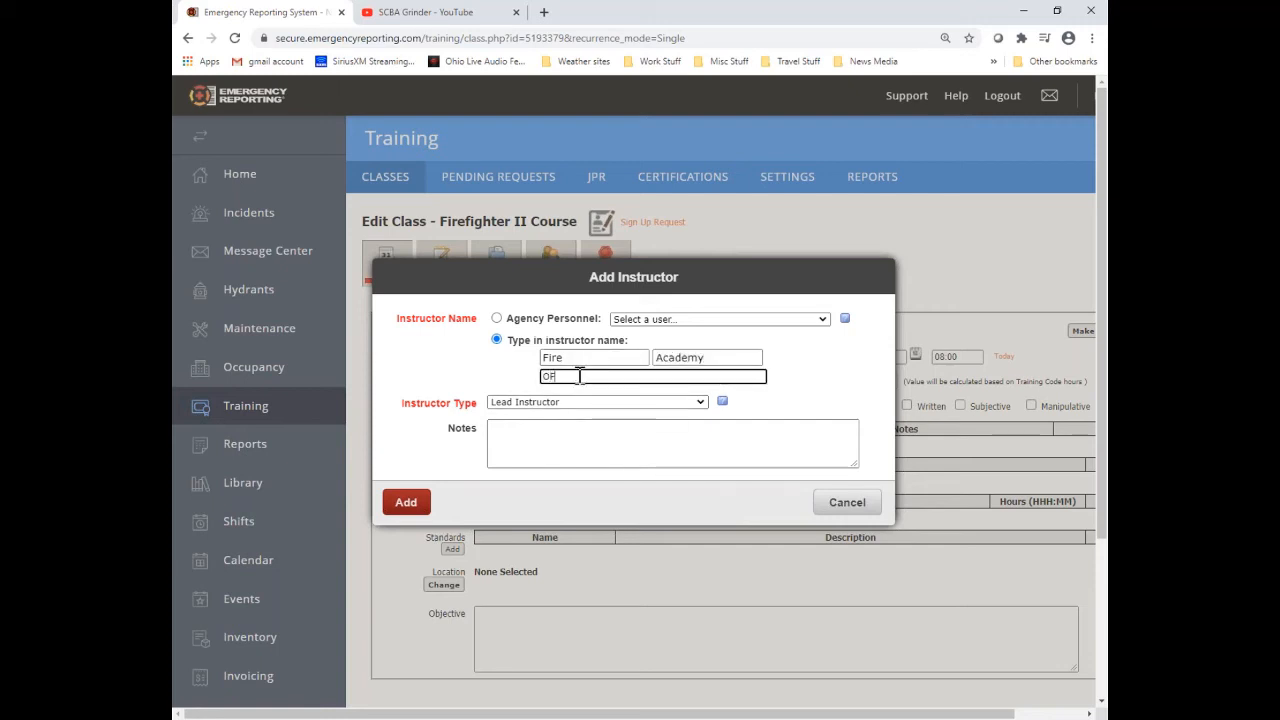
text(A)
click(395, 511)
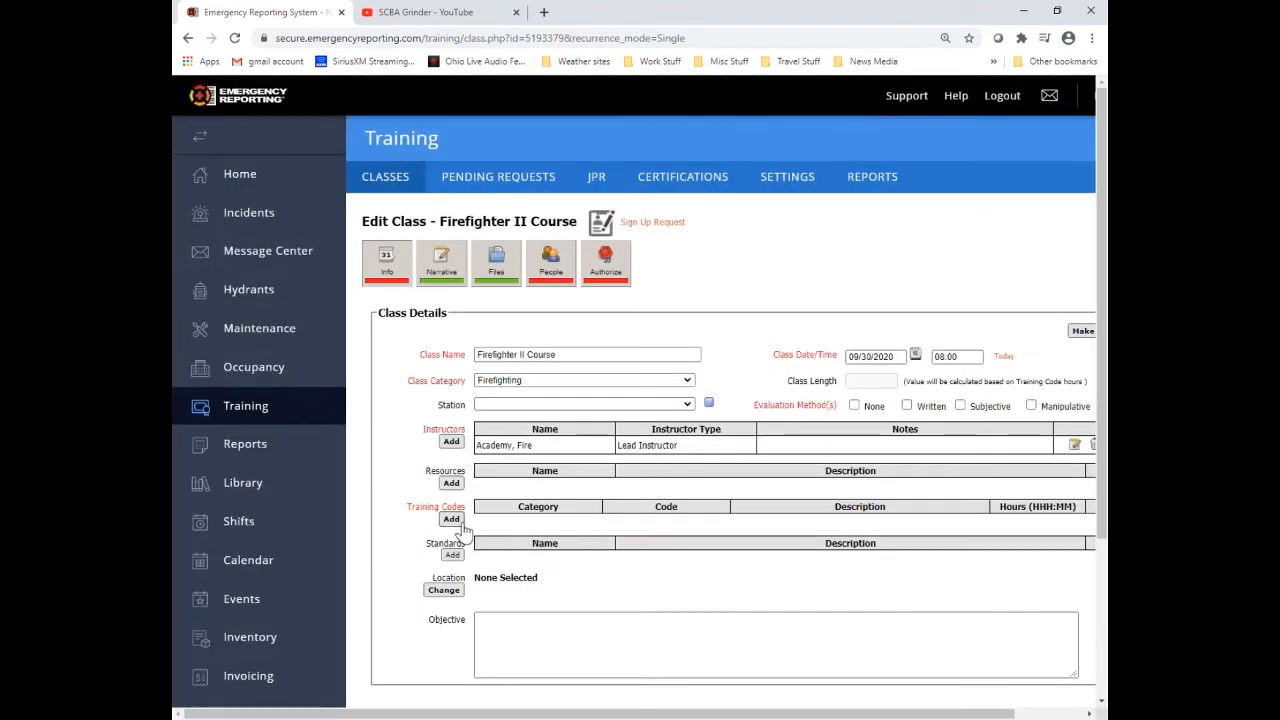
- Add the Firefighting training code FF II to the class and set its hours to 285:00
click(455, 520)
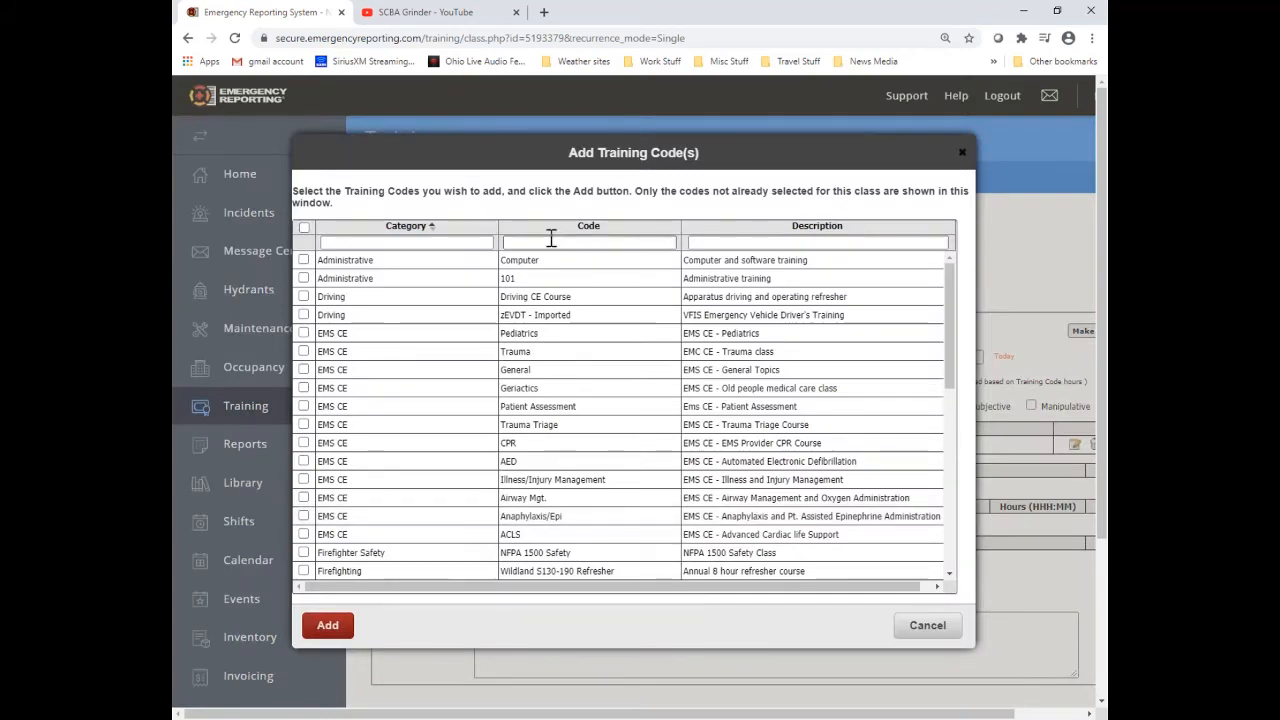
scroll(451, 371, down, 3)
scroll(531, 437, down, 5)
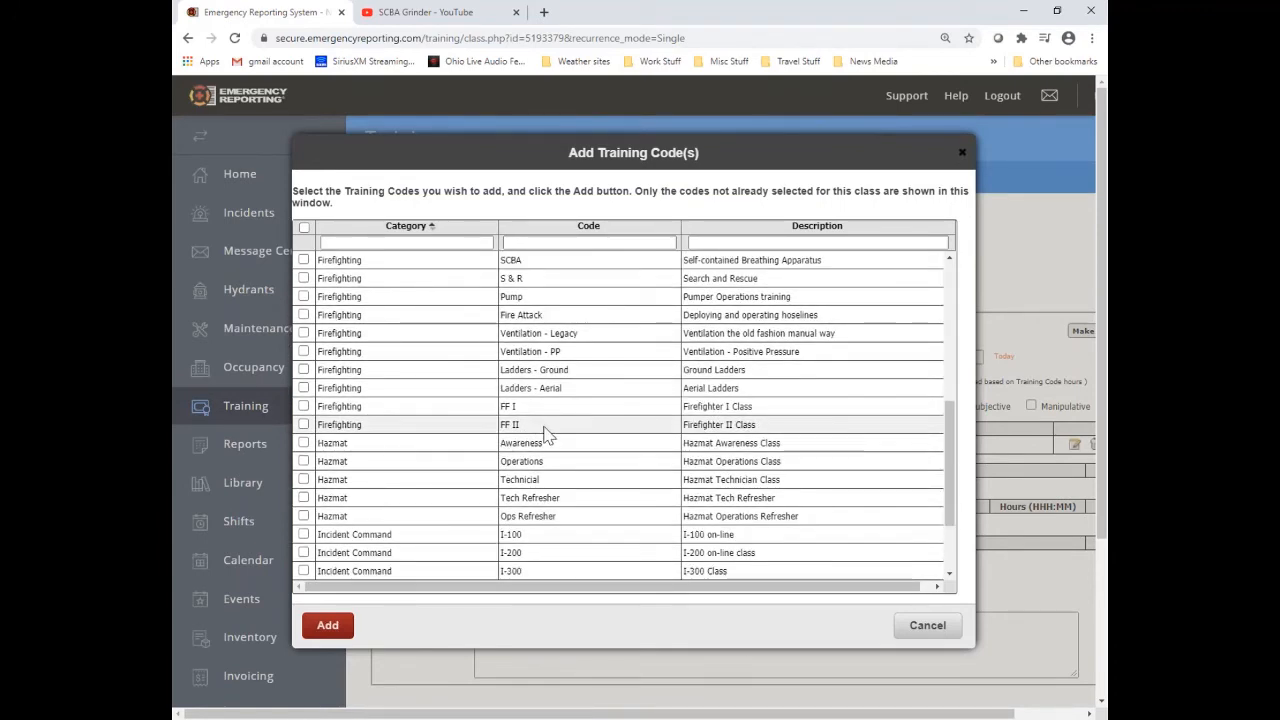
click(304, 424)
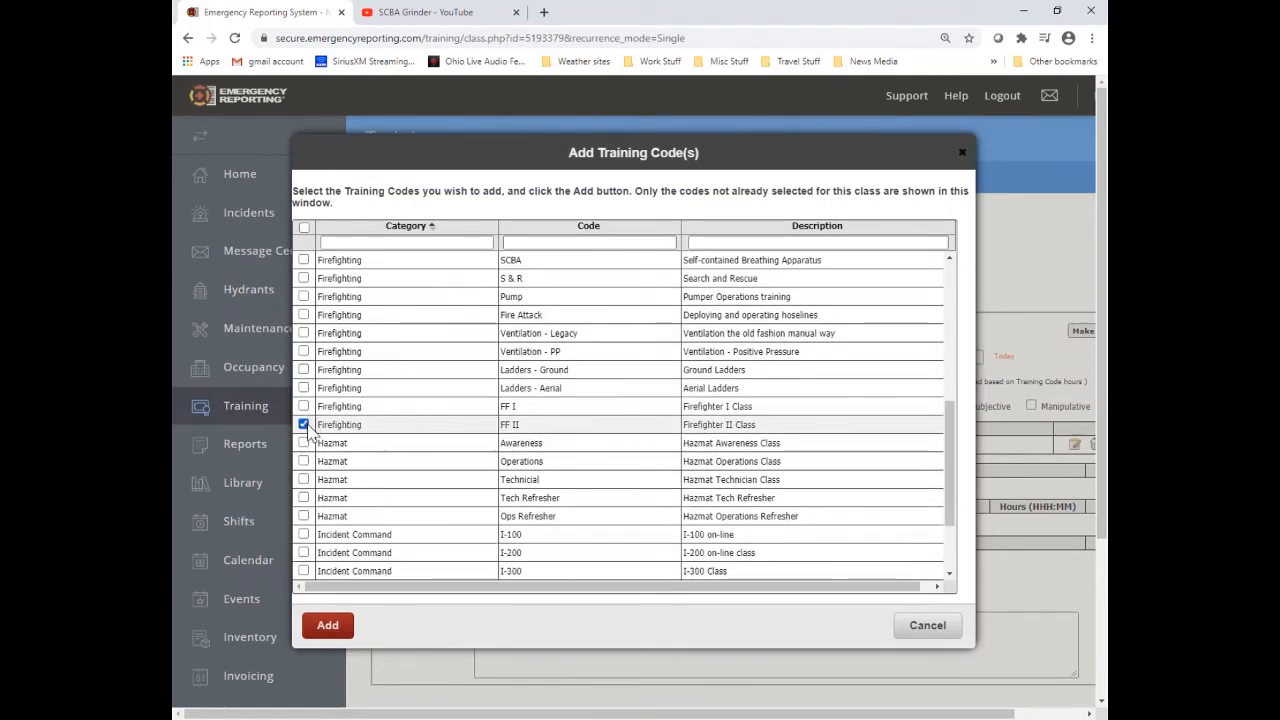
click(328, 627)
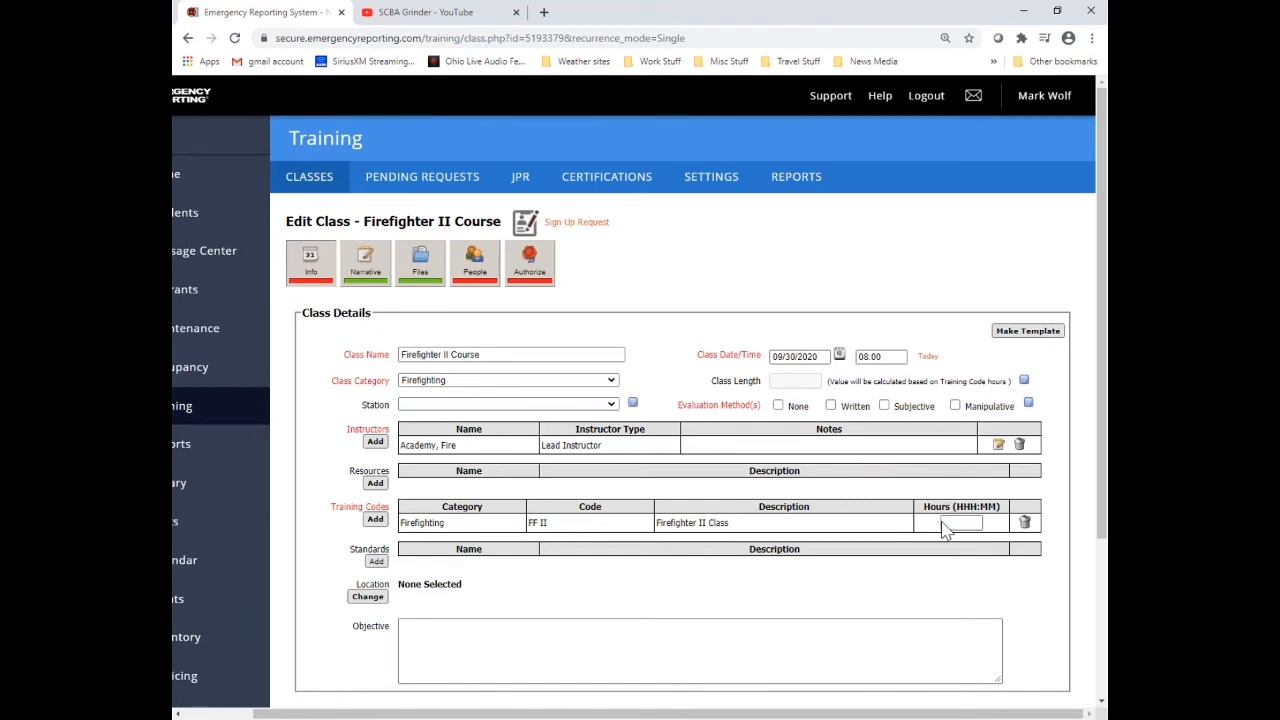
click(959, 522)
key(Tab)
- Mark Manipulative and Written as evaluation methods, and set the location to the existing Fire Academy - State Fire Academy
click(955, 405)
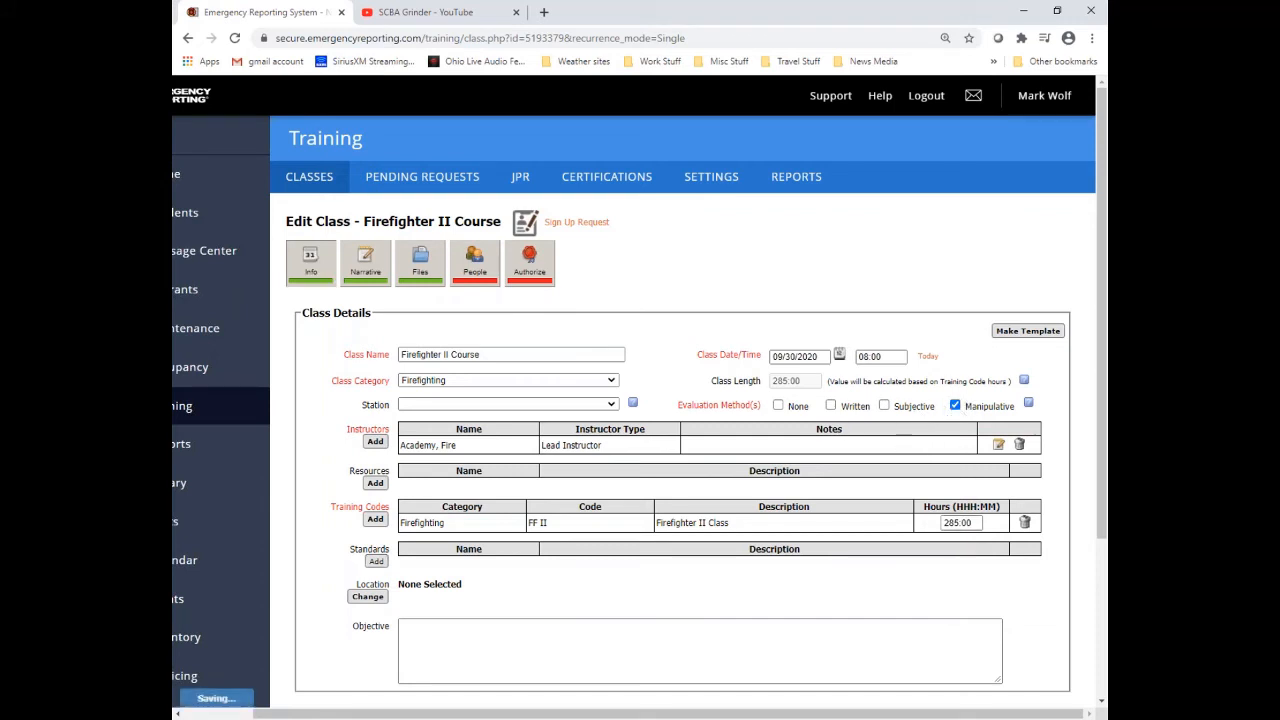
click(830, 405)
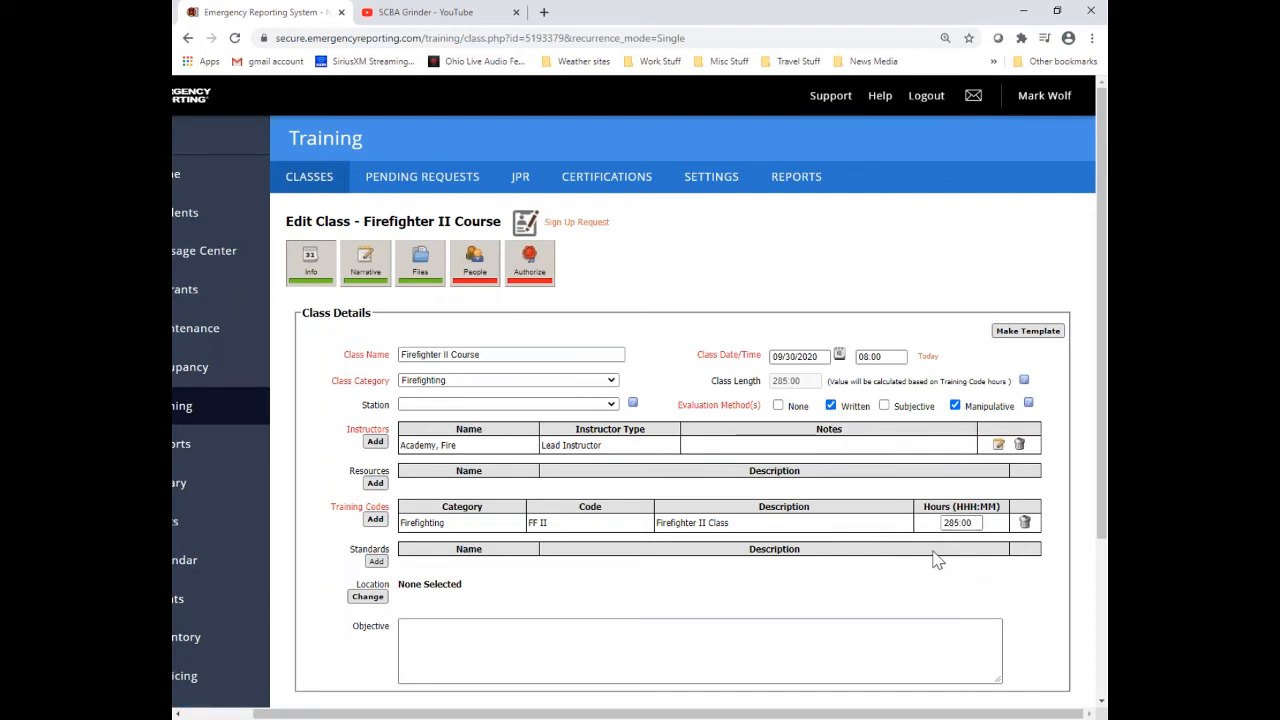
click(368, 596)
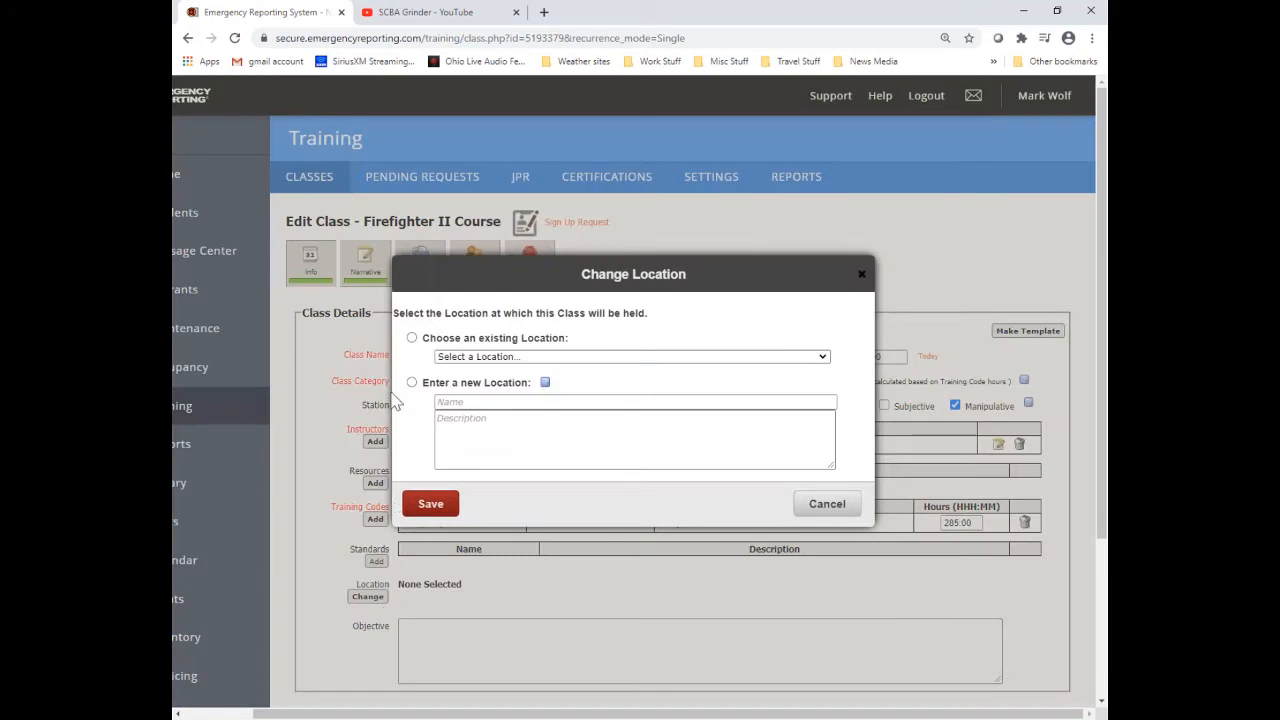
click(412, 338)
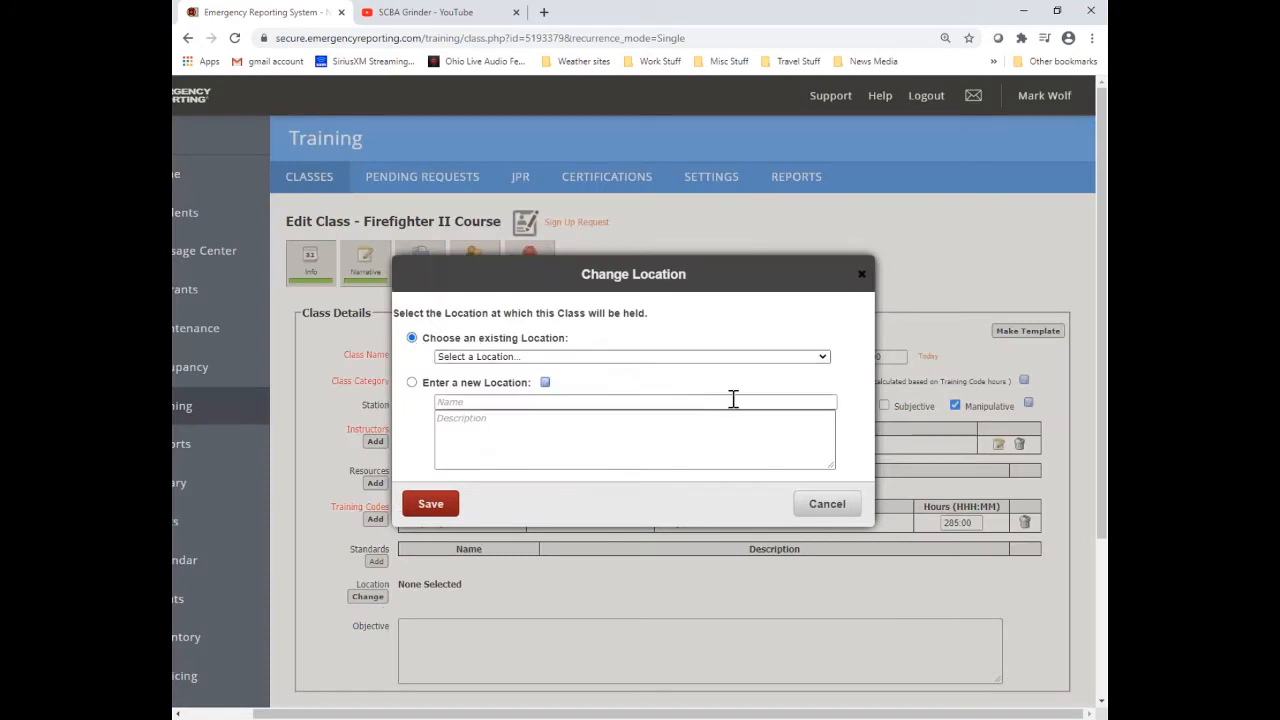
click(822, 359)
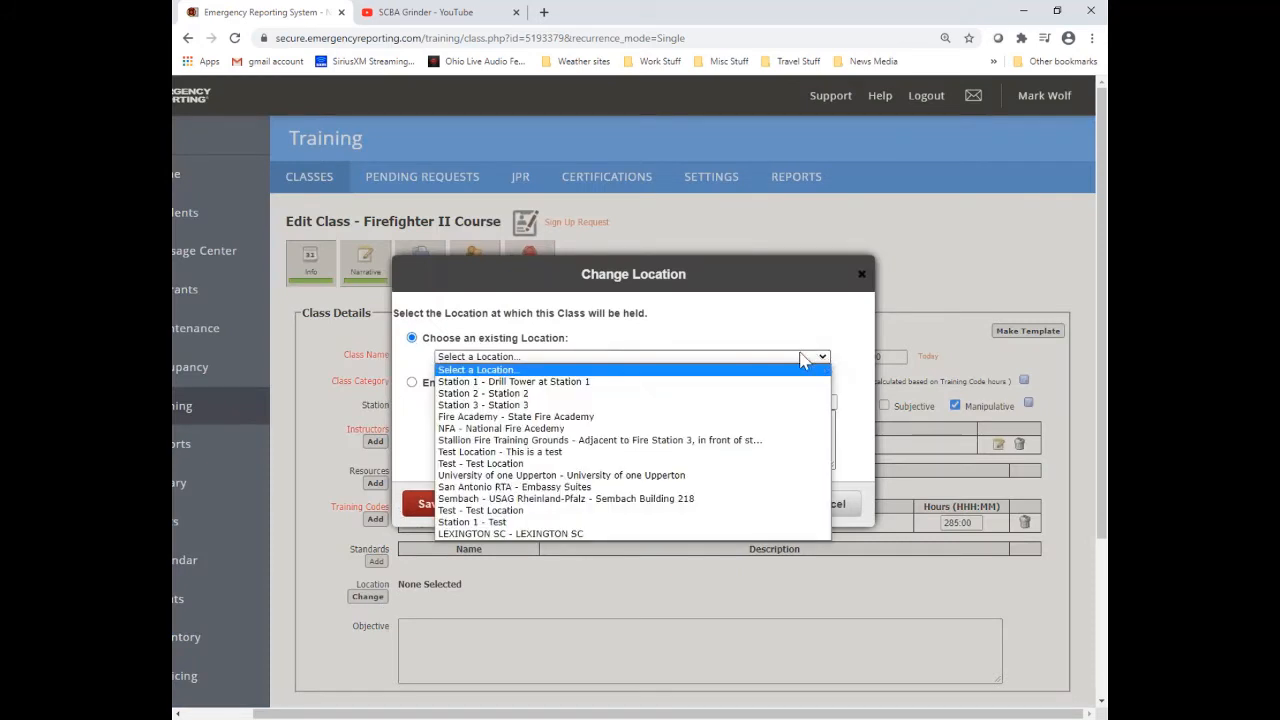
click(517, 417)
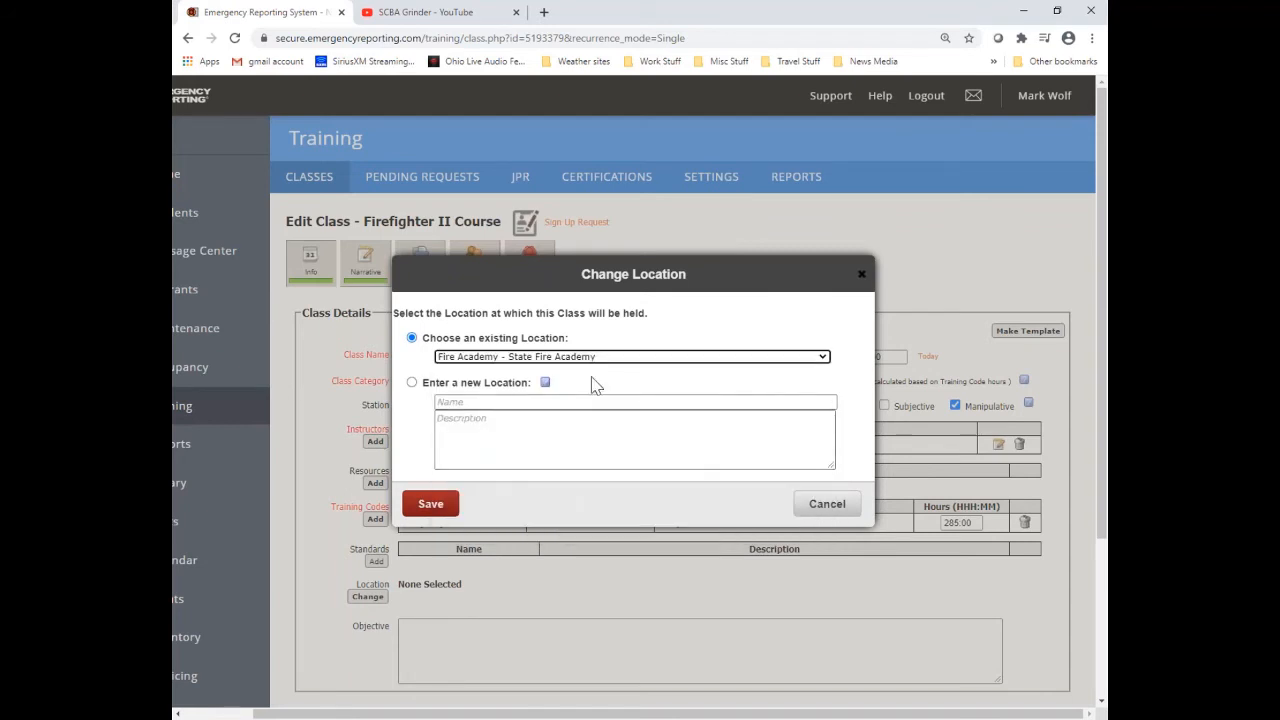
click(446, 511)
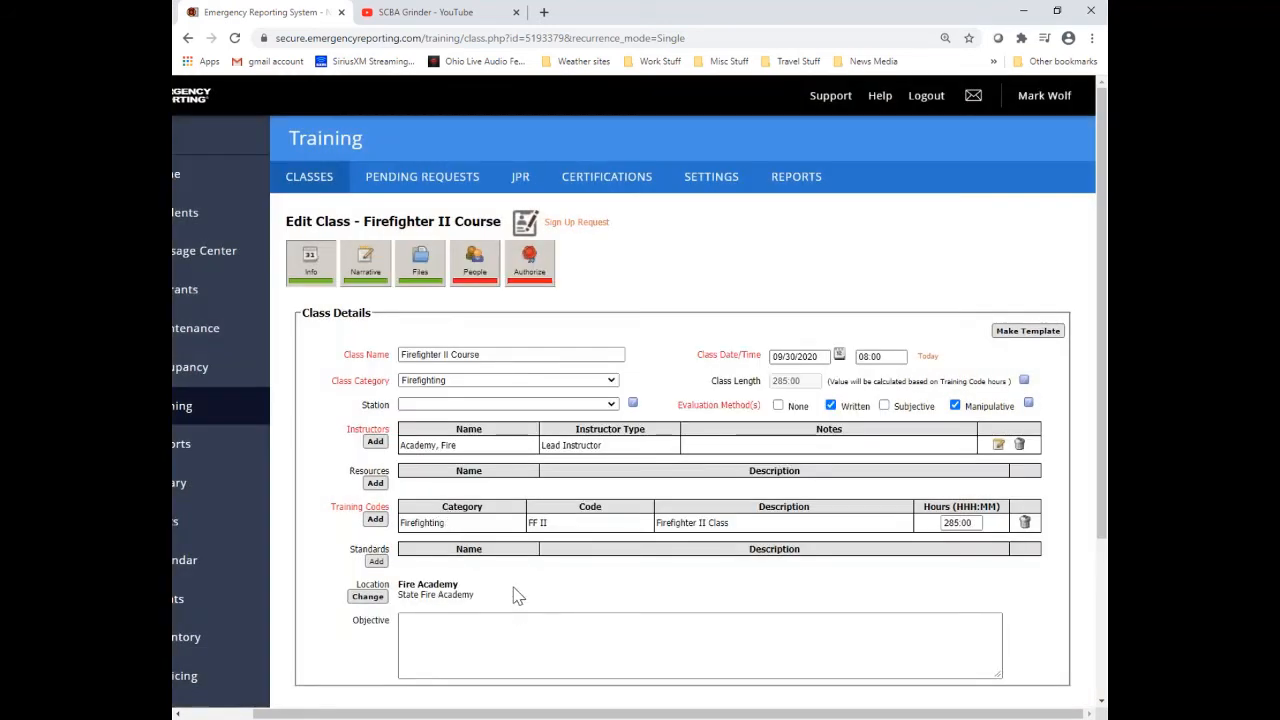
- Add the FF/EMT from station 3 - Up North to the class people as agency personnel
click(476, 280)
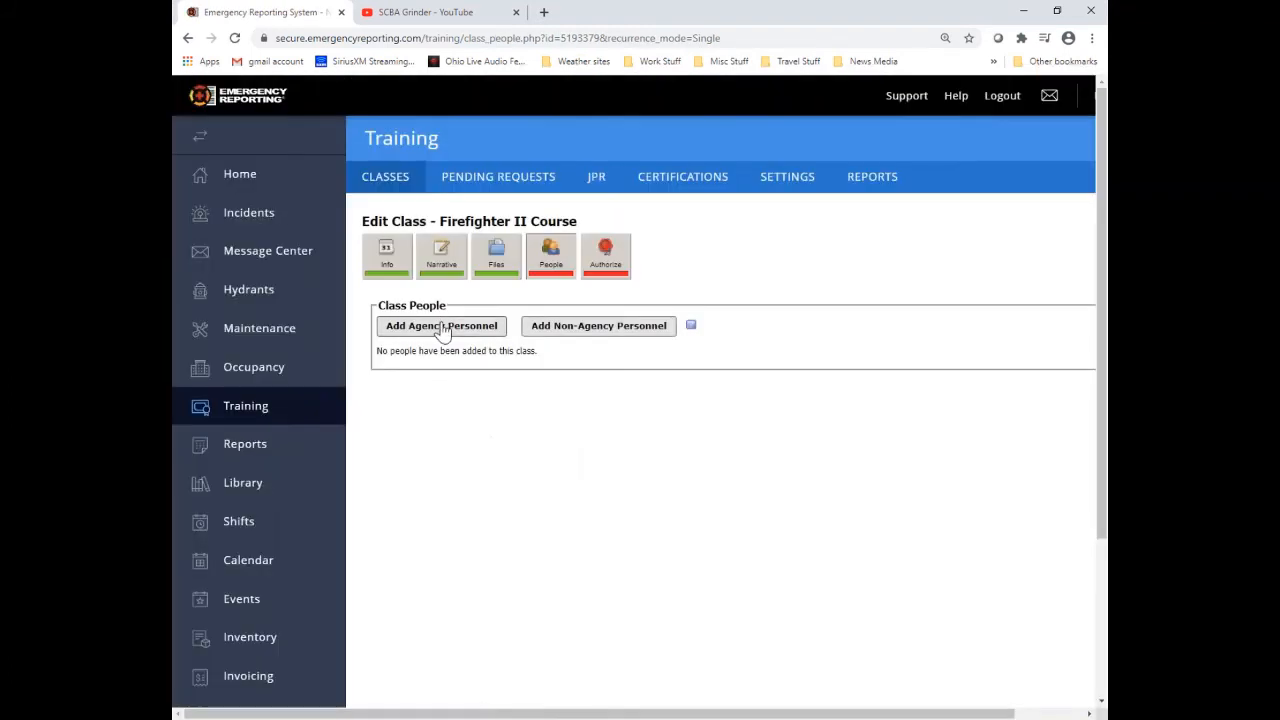
click(443, 328)
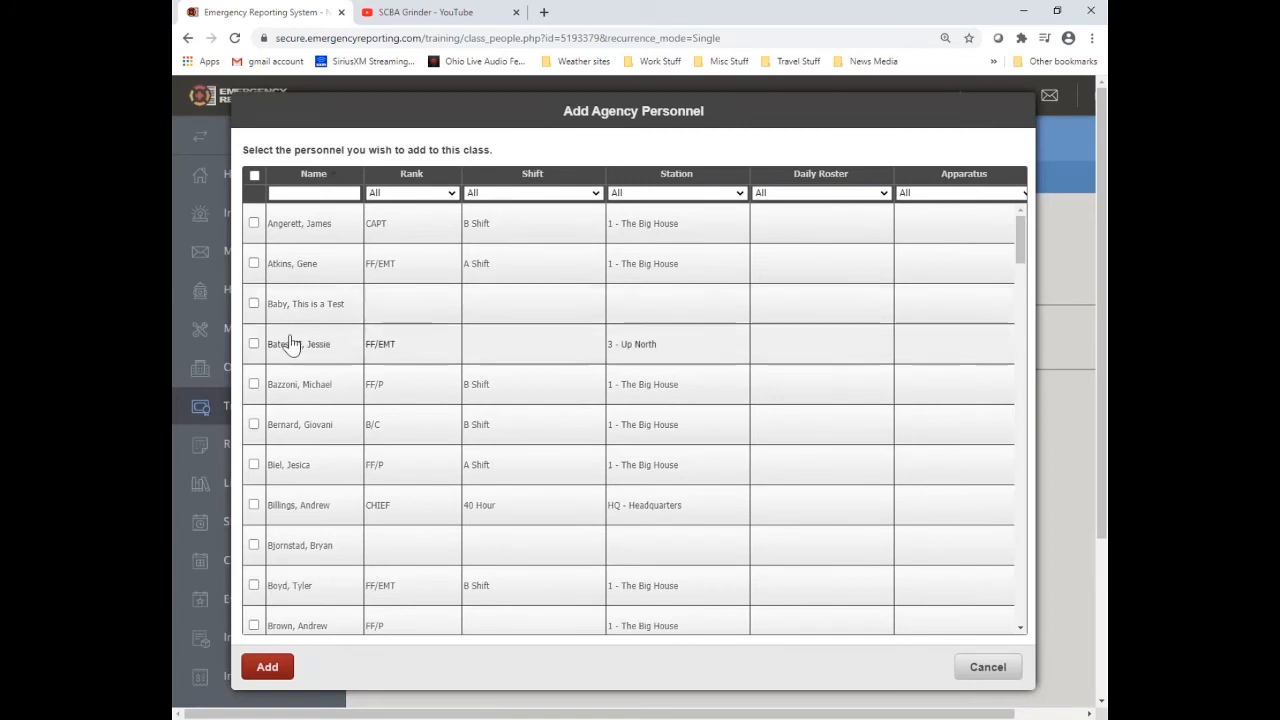
click(253, 343)
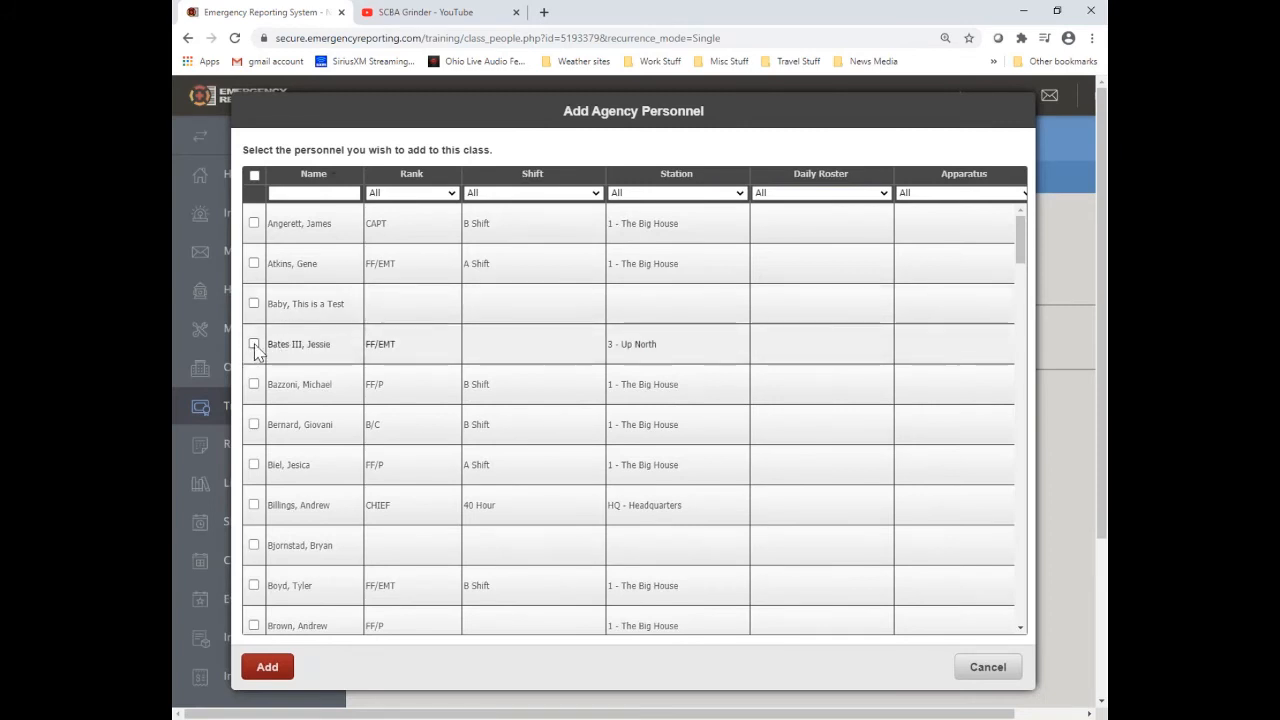
click(267, 667)
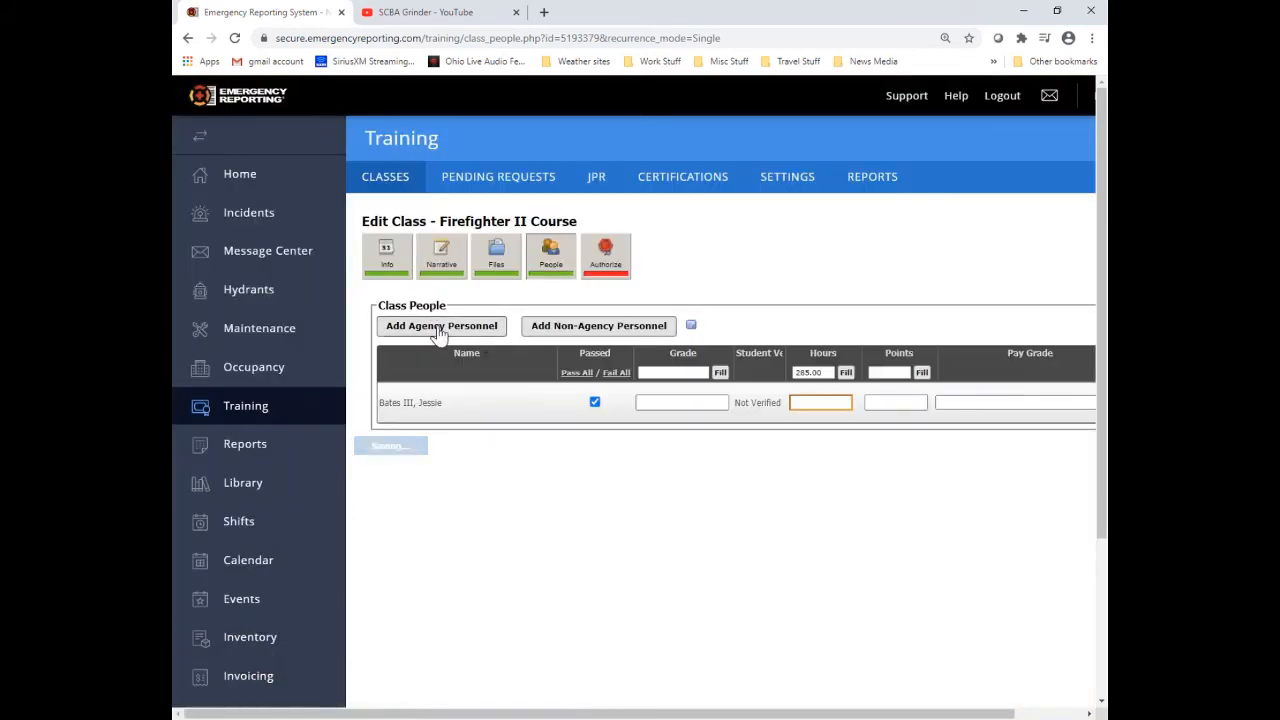
- Fill the attendee's hours with 285.00 and set the pay grade to Chief Officer - $22.00
click(846, 372)
click(950, 408)
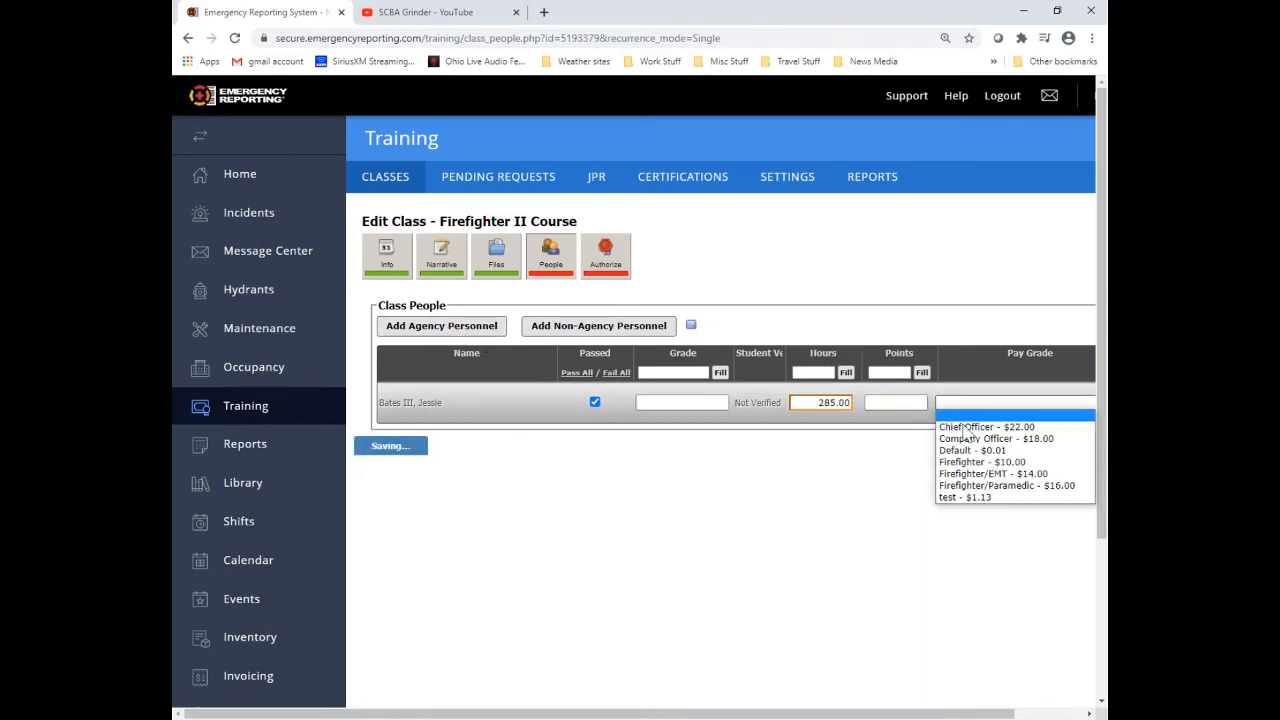
click(962, 420)
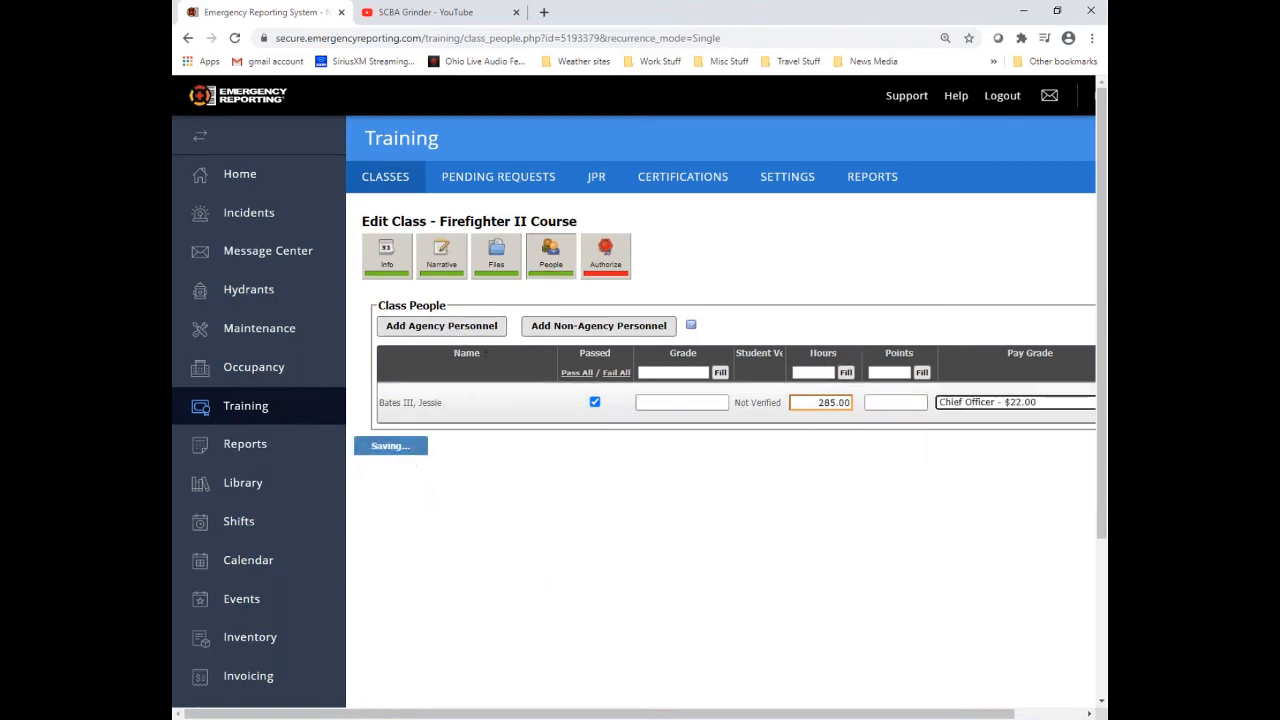
click(512, 421)
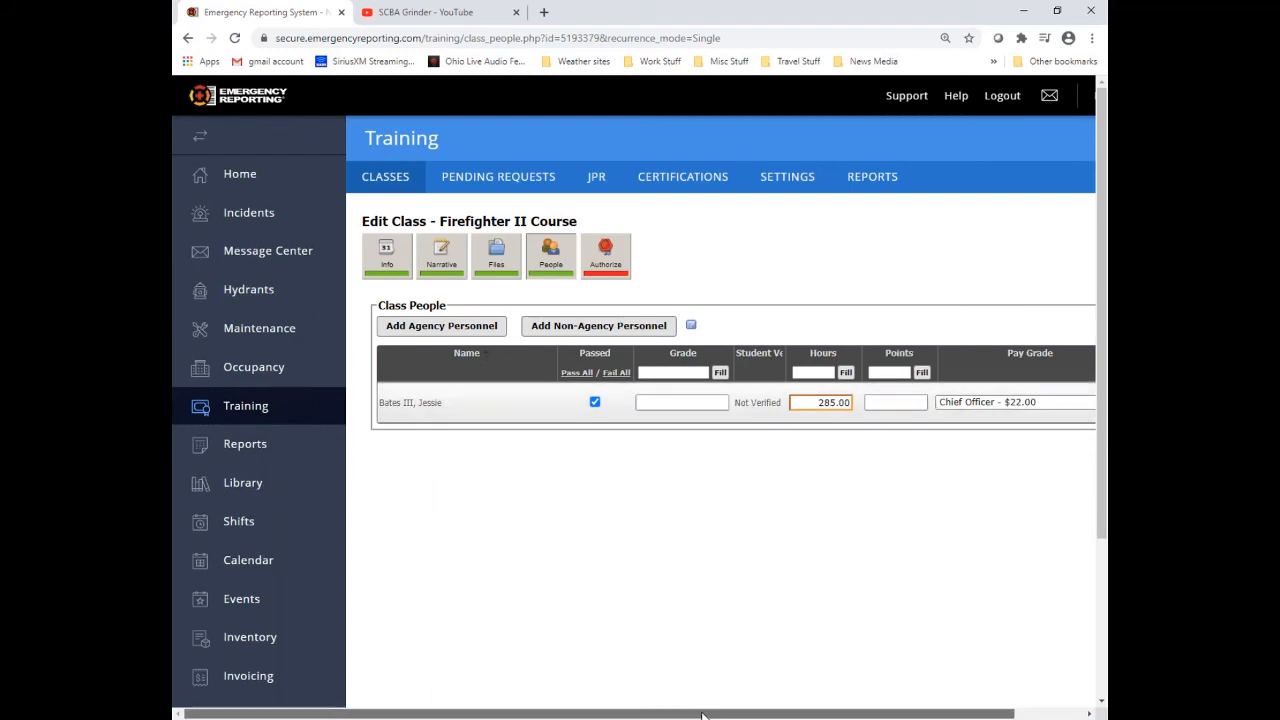
drag(701, 717, 829, 705)
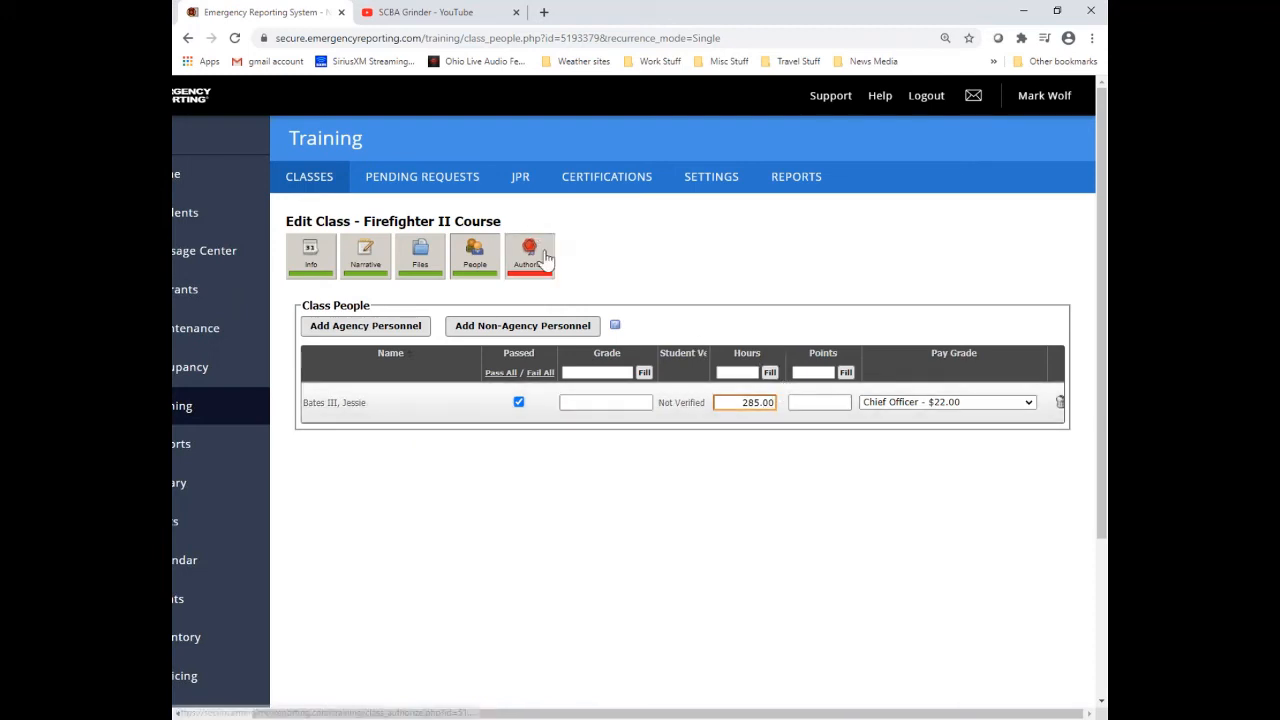
- Authorize the Firefighter II Course with the account password, set it as complete and reviewed, and return to the class list
click(545, 258)
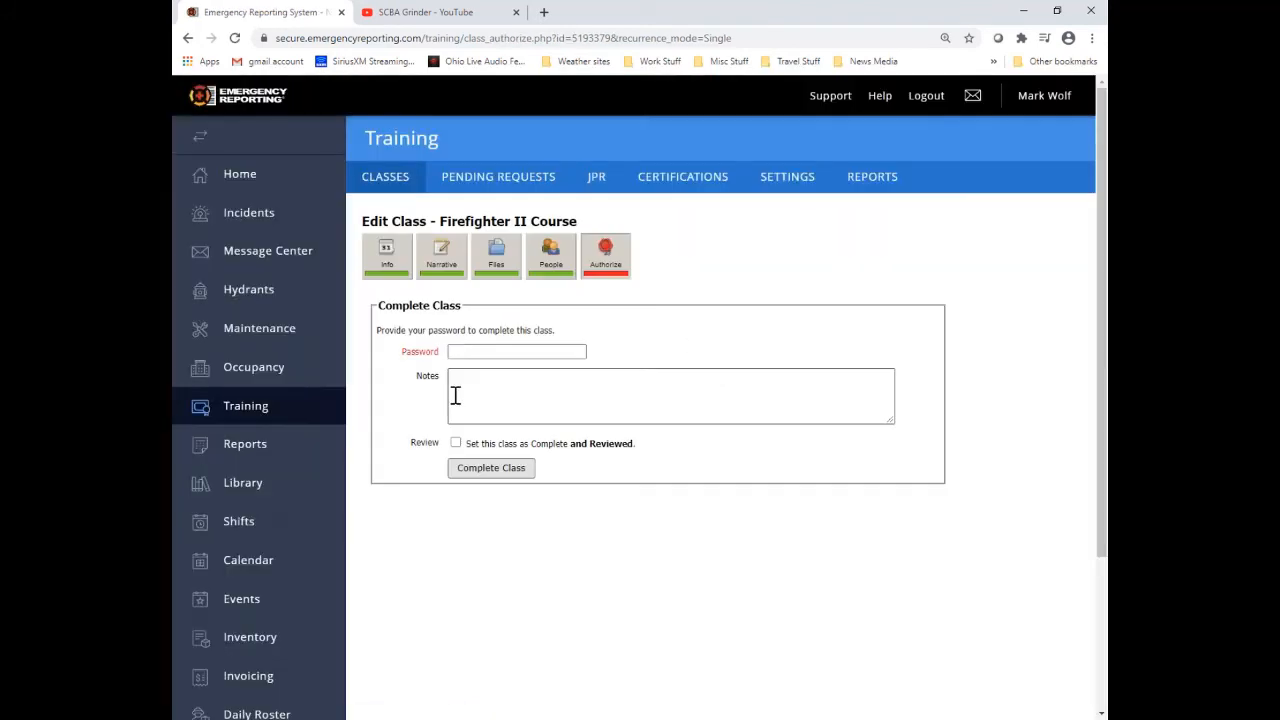
click(474, 349)
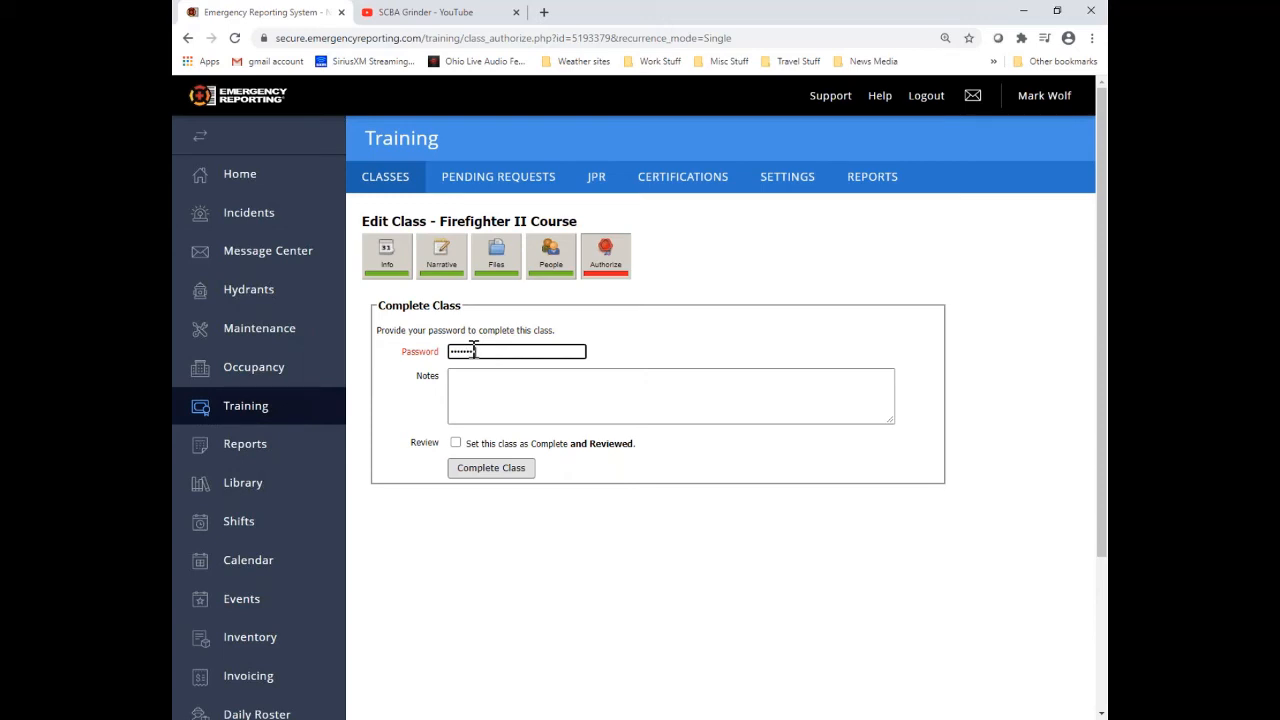
click(456, 442)
click(492, 472)
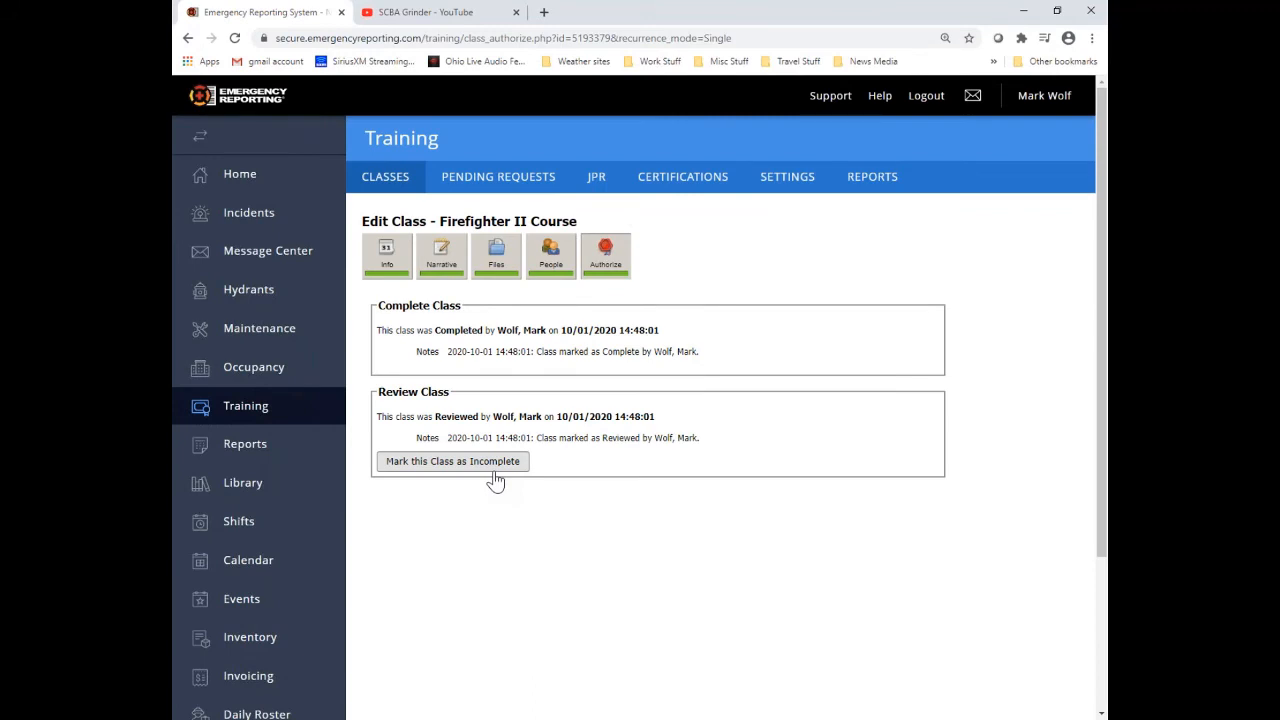
click(404, 180)
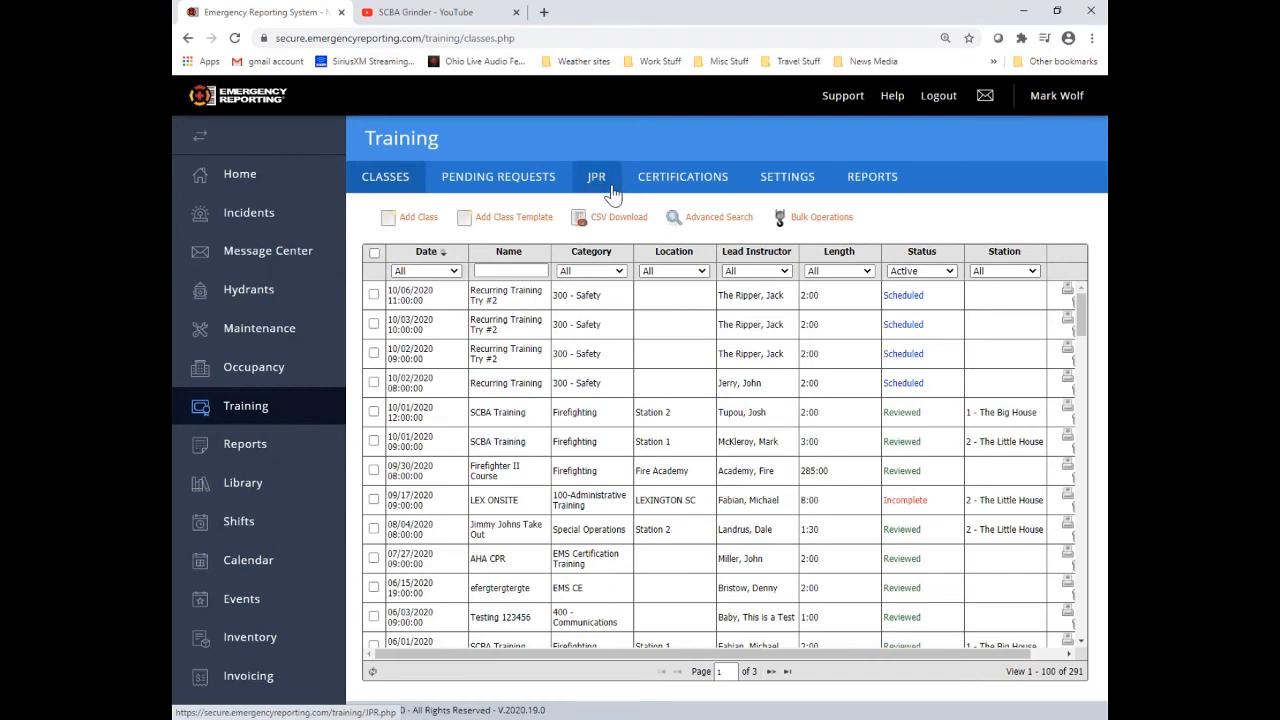
- Start a new job performance requirement named VTh 2020-11
click(613, 193)
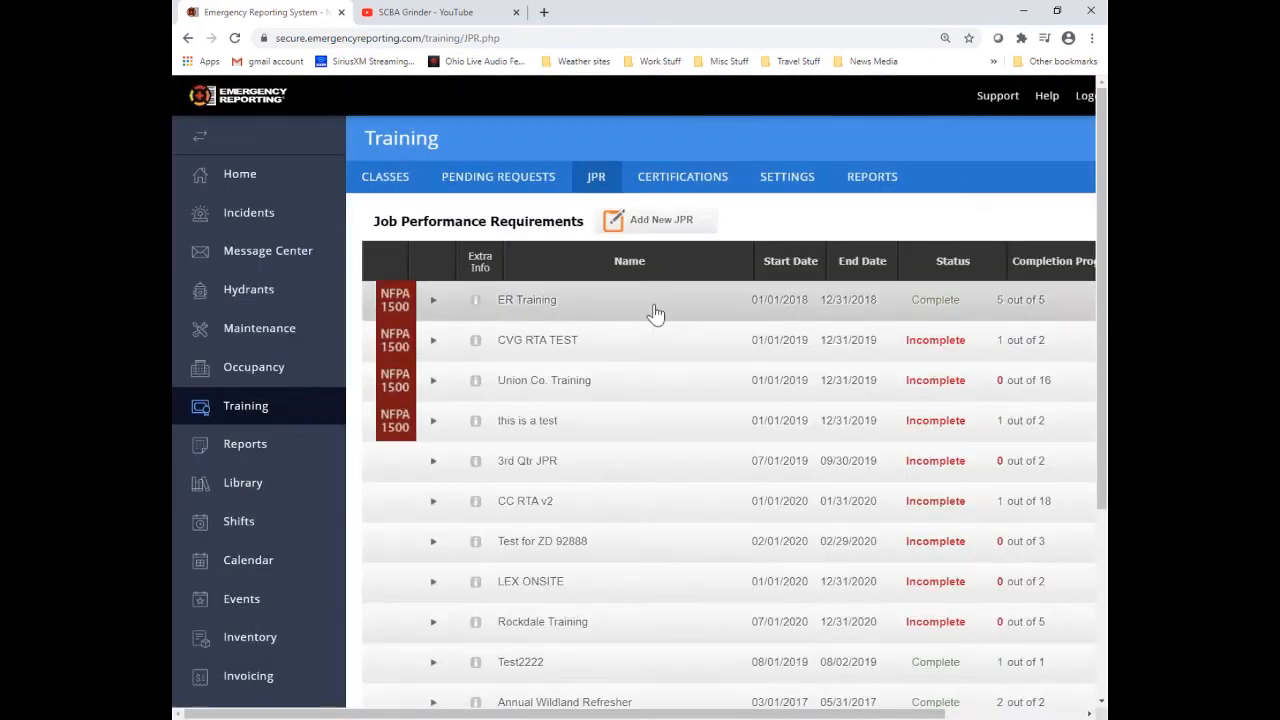
scroll(651, 320, down, 4)
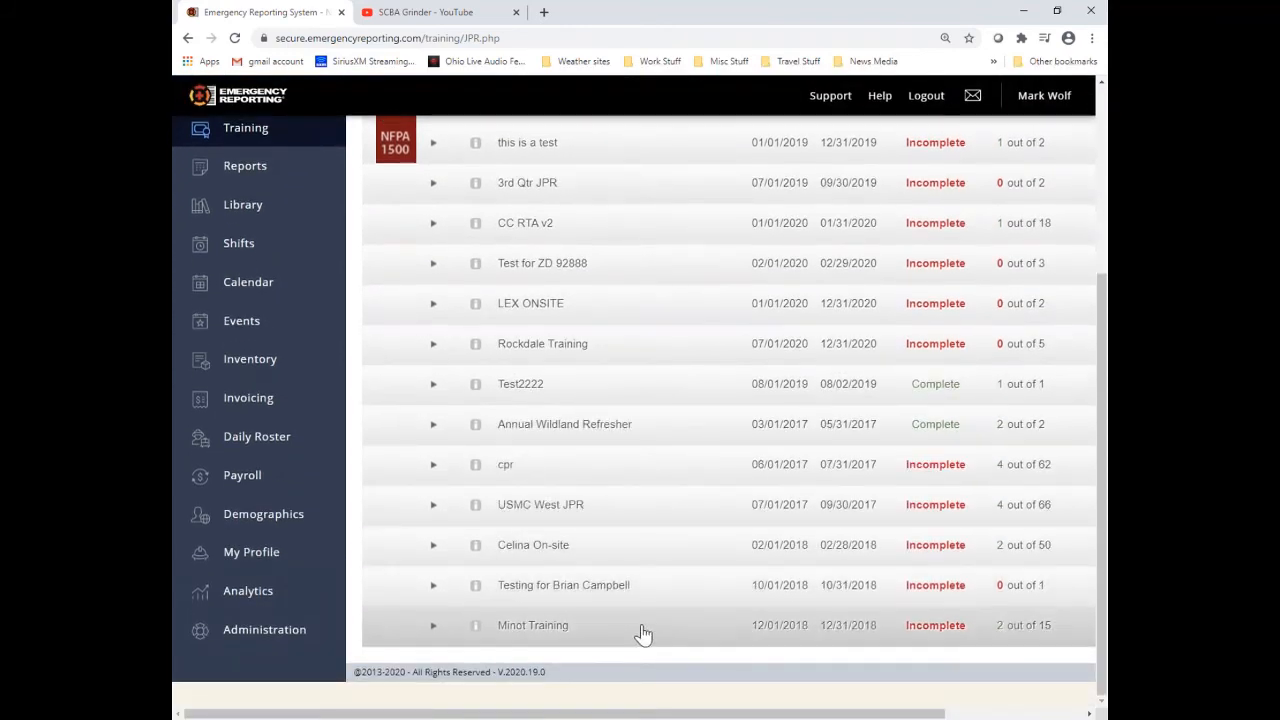
scroll(660, 486, up, 5)
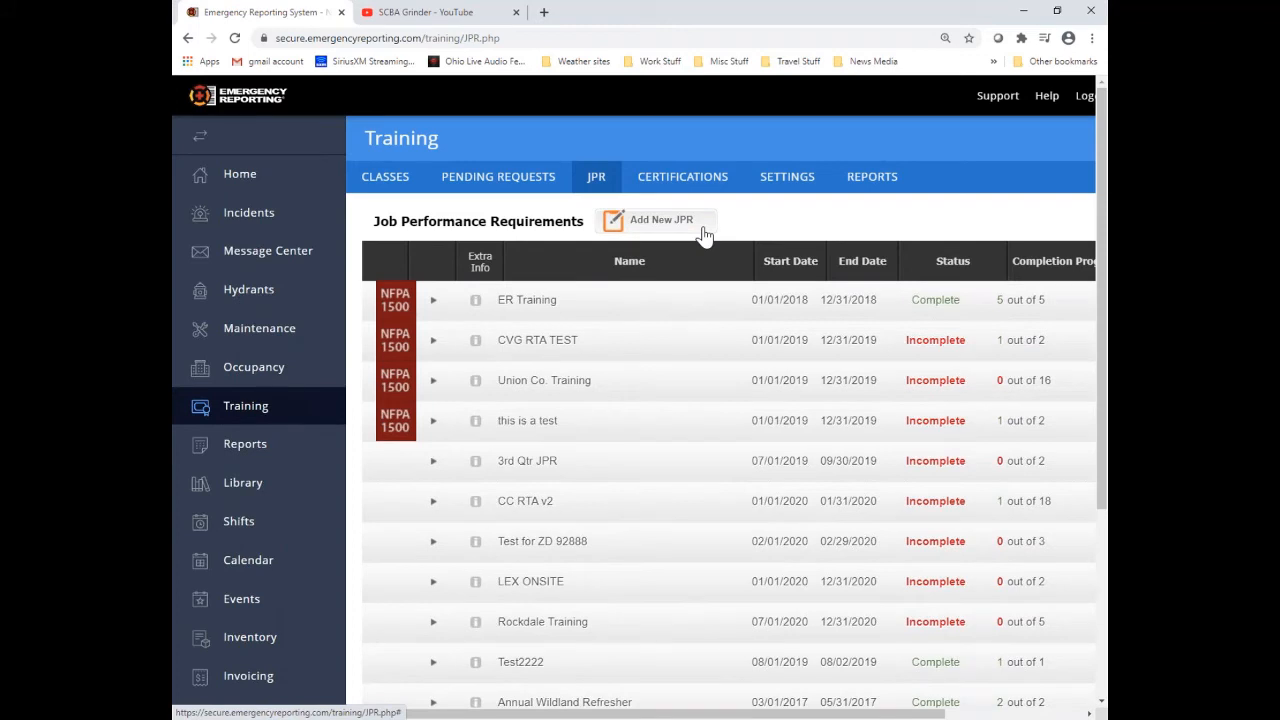
click(704, 235)
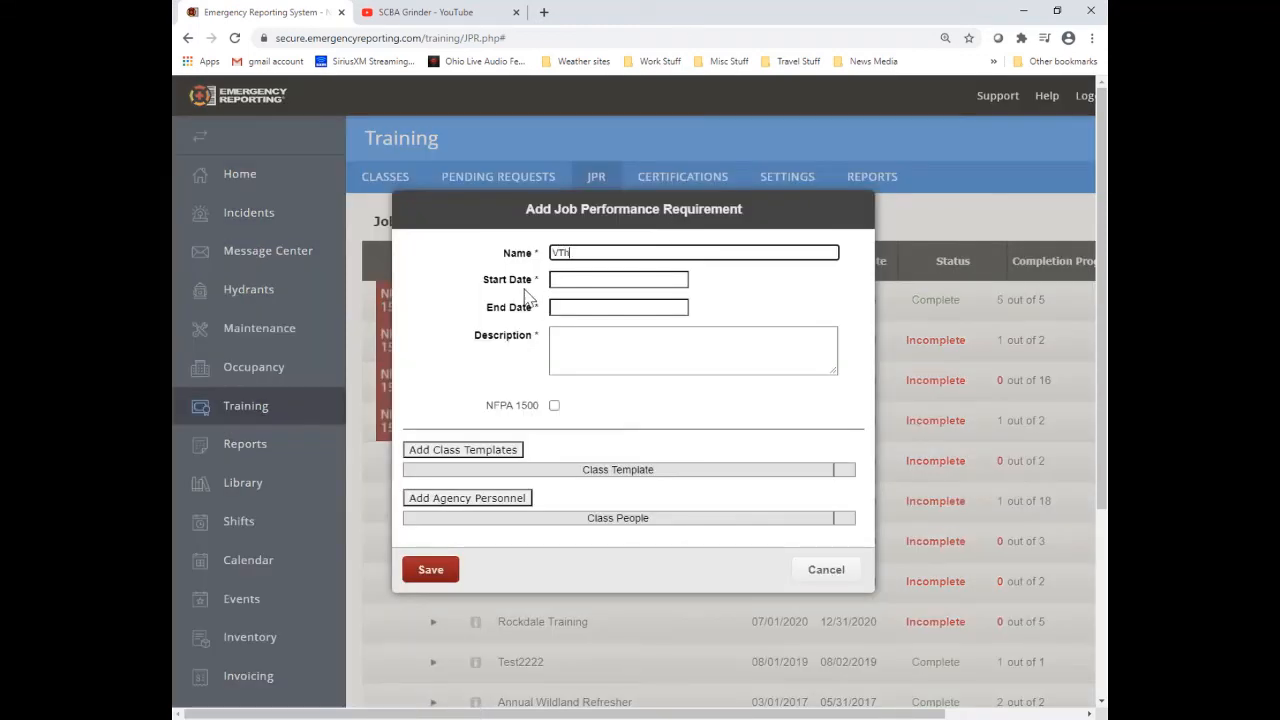
text(VTh 2020-11)
- Set the JPR's dates from 09/01/2020 to 9/30/2020, describe it as Demo JPR, and mark it as NFPA 1500
click(557, 280)
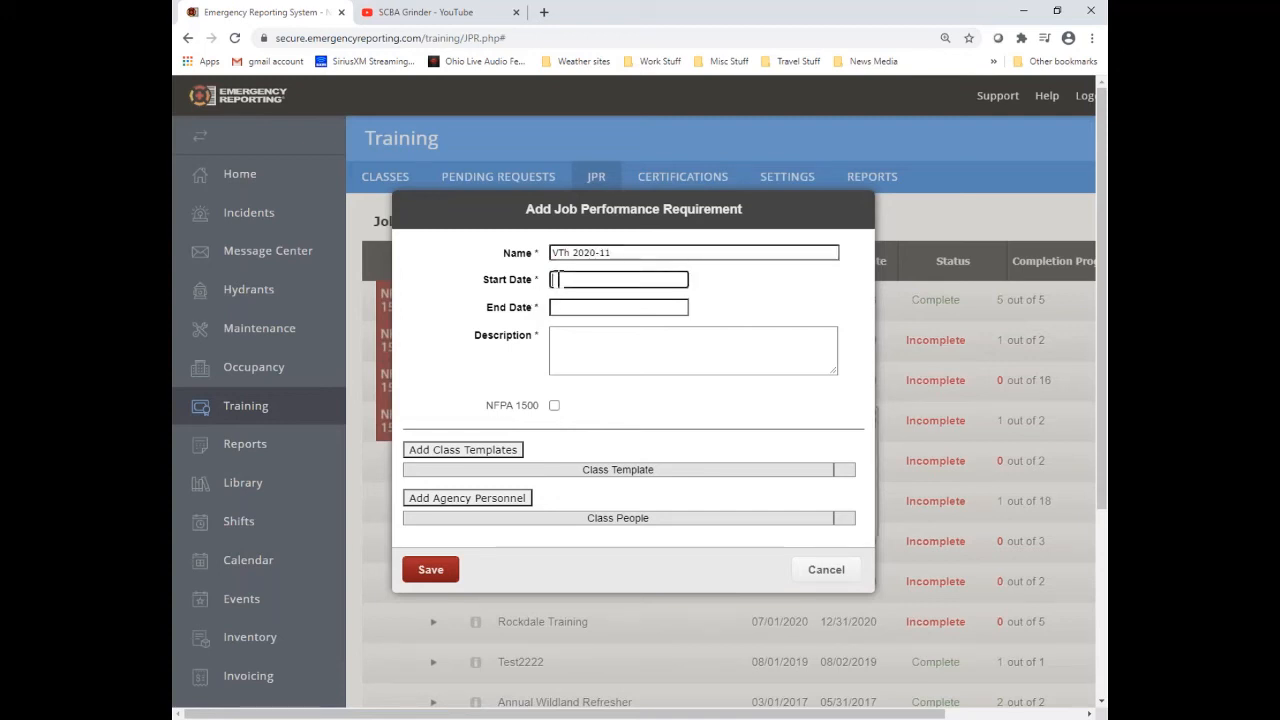
text(09/01/2020)
click(564, 308)
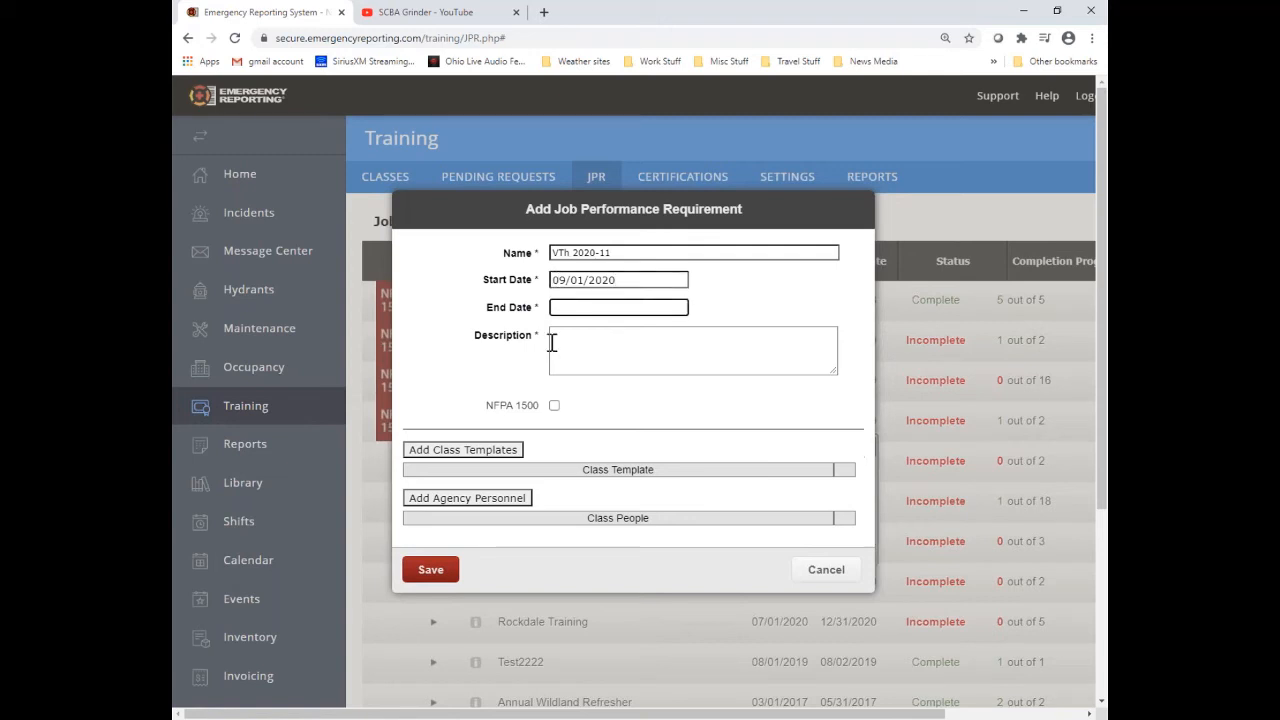
text(9/30/2020)
click(555, 338)
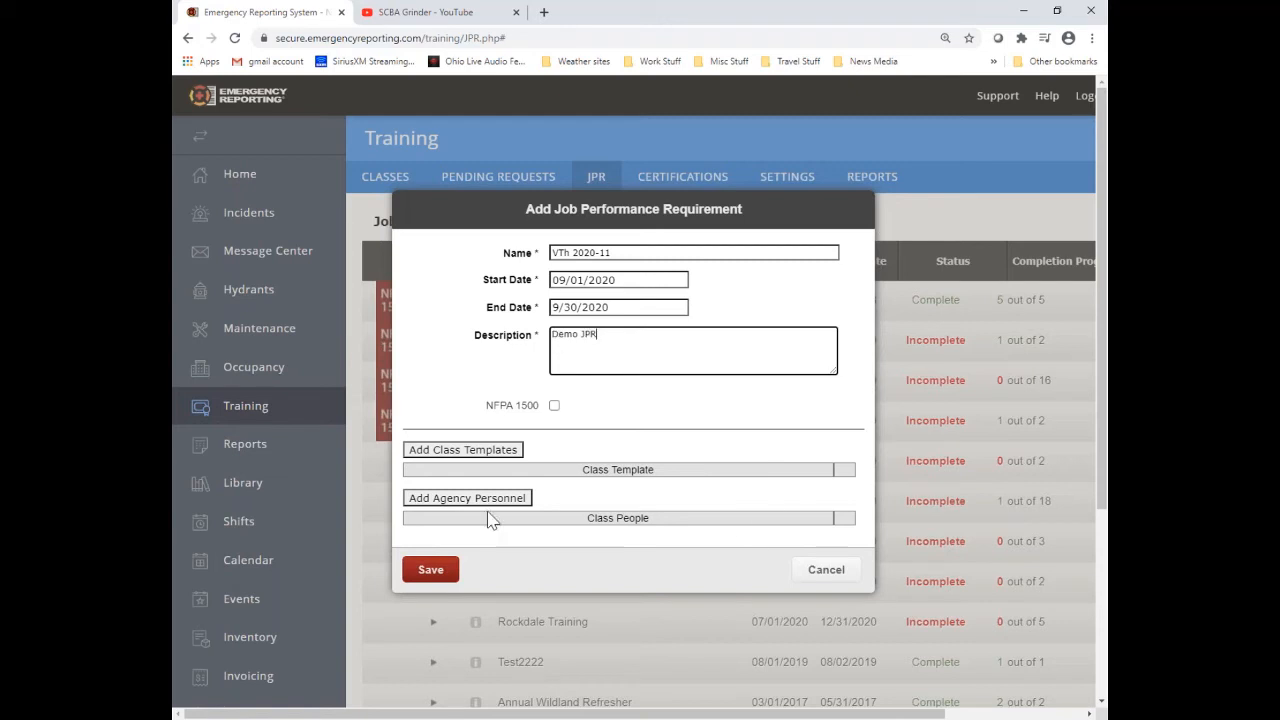
click(555, 406)
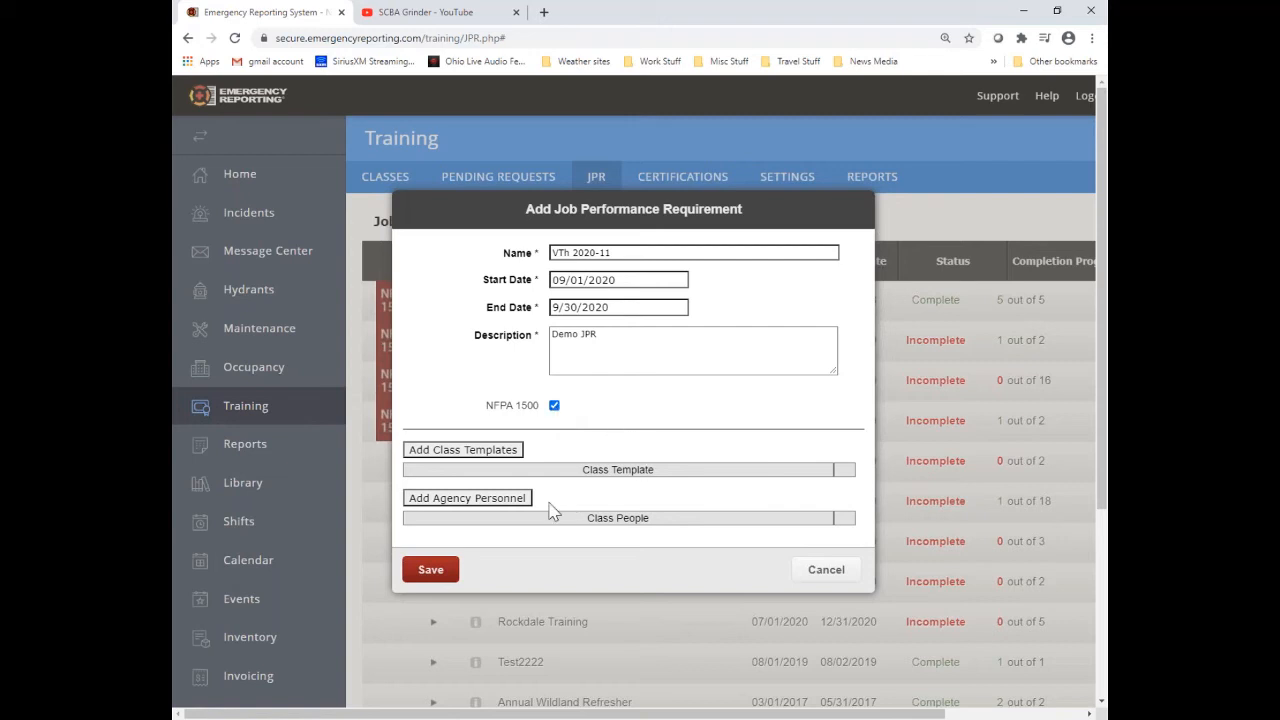
- Add the class templates AHA CPR and New Hazmat Monthly Drill V2.0 to the JPR
click(519, 452)
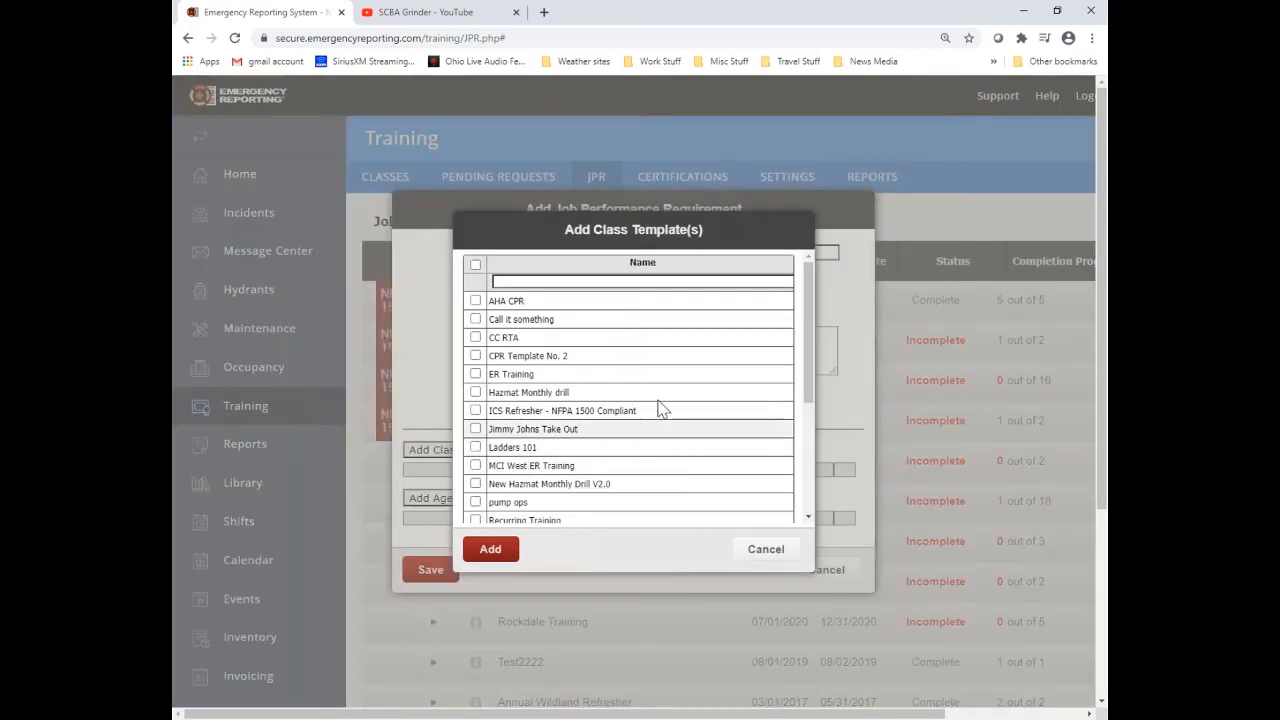
click(476, 300)
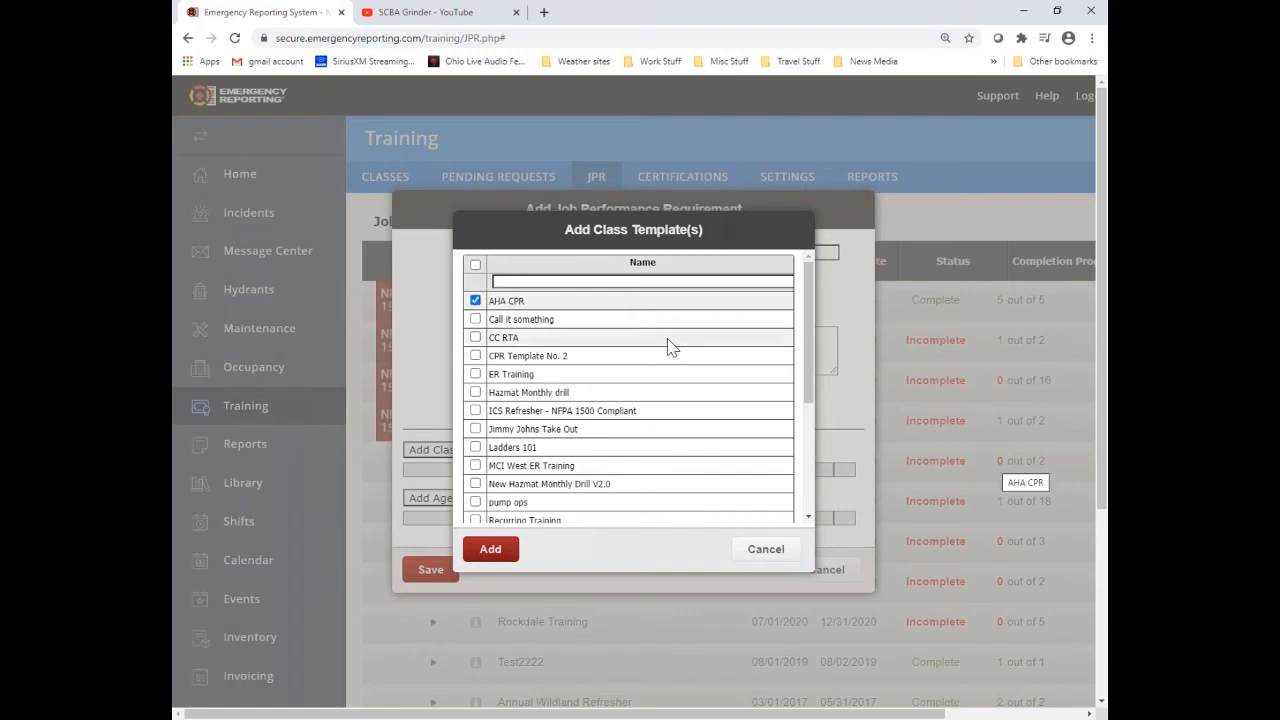
scroll(630, 366, down, 1)
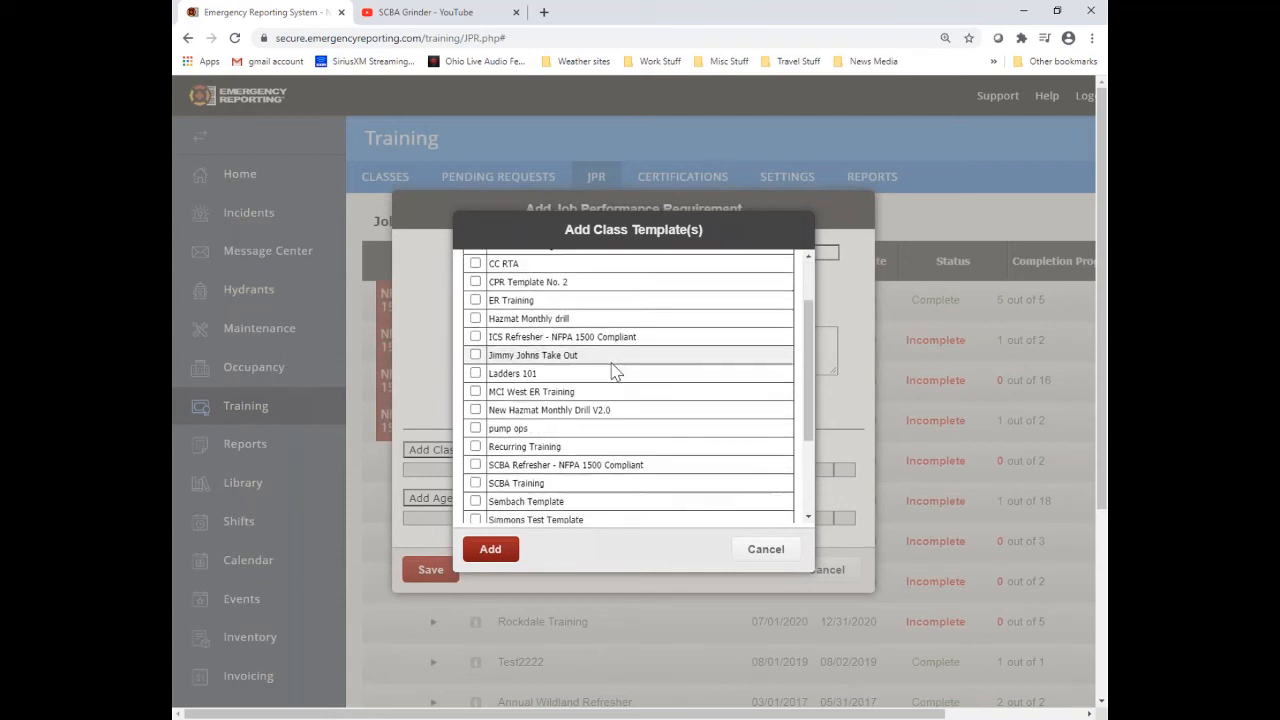
scroll(615, 371, down, 3)
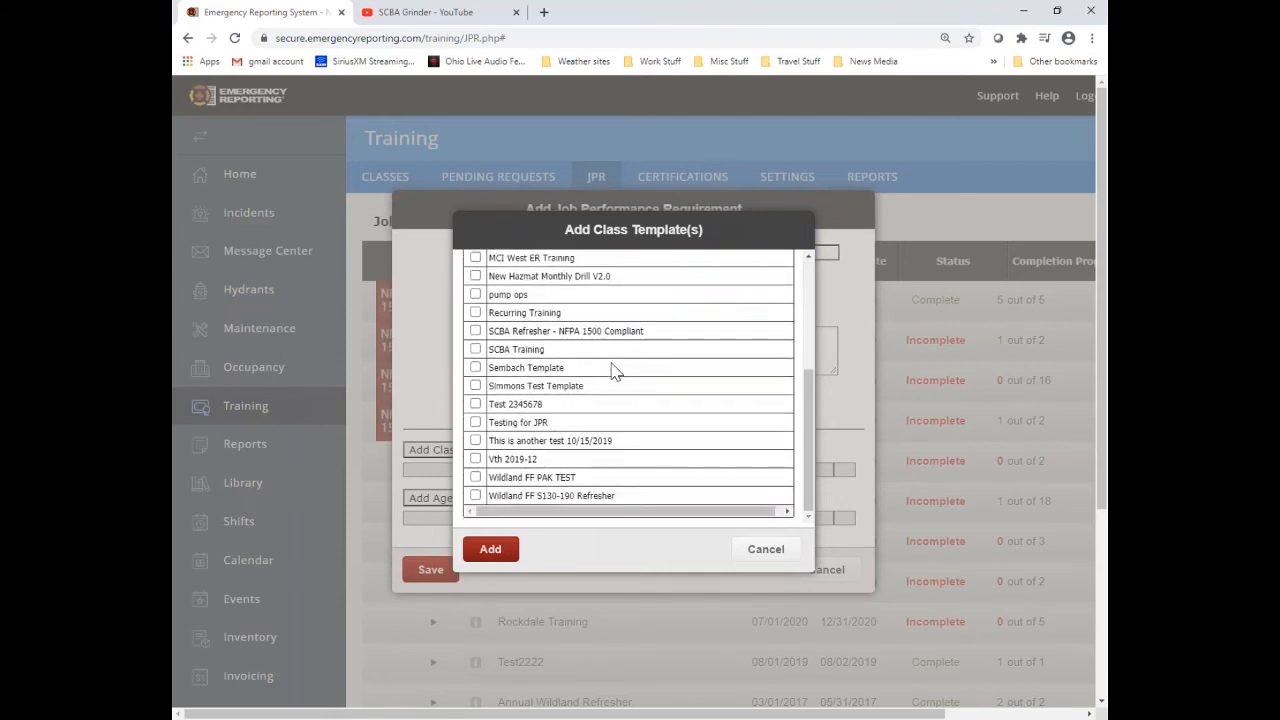
click(475, 276)
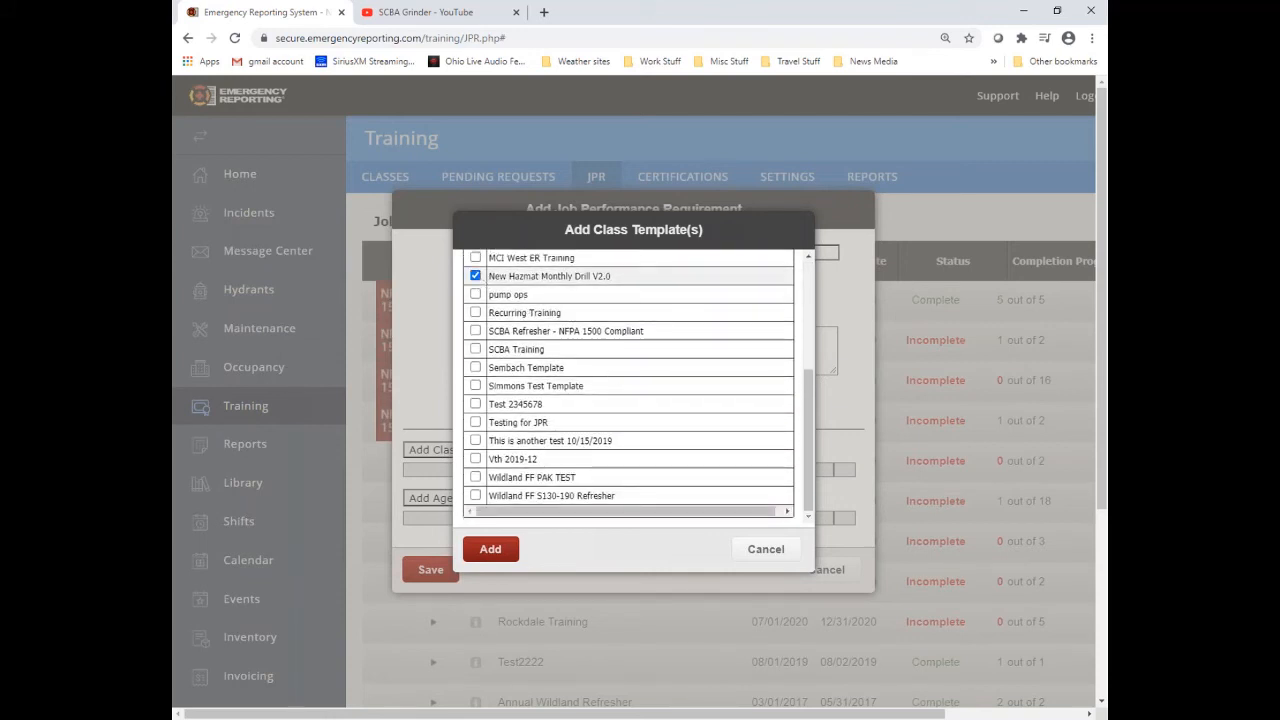
click(506, 553)
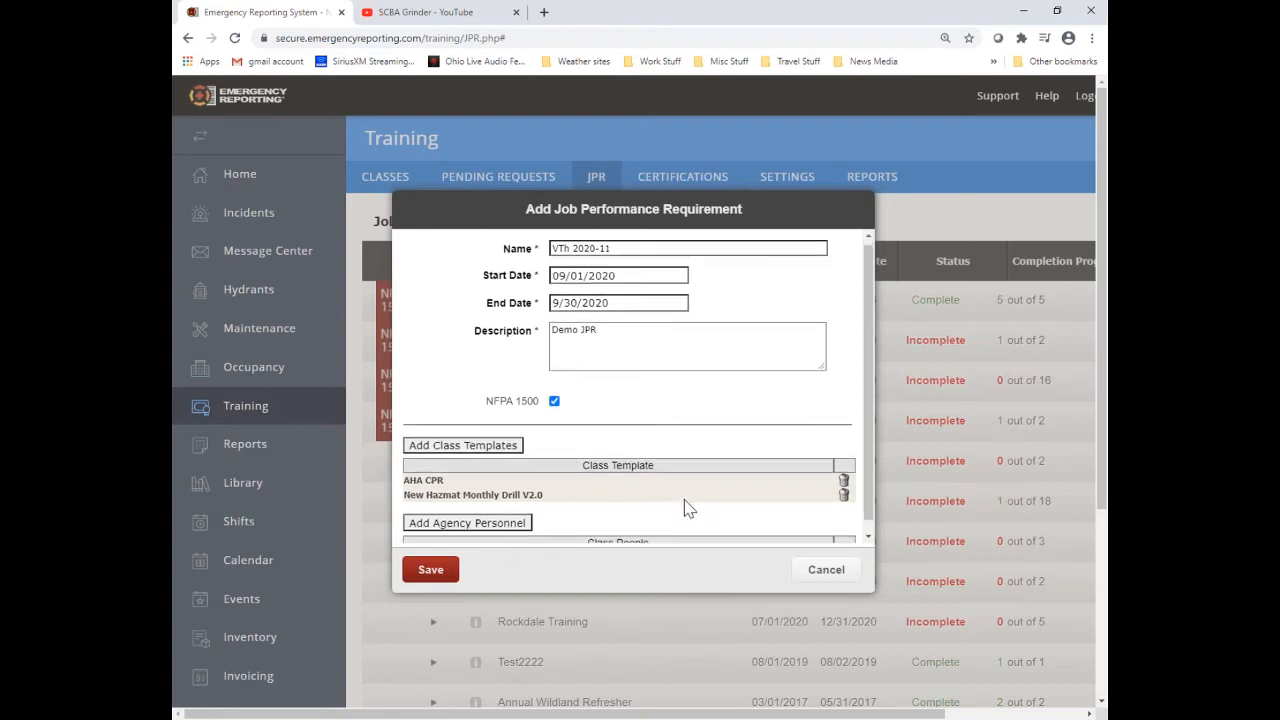
- Filter the agency personnel to A Shift and add everyone on that shift to the JPR
scroll(684, 499, down, 1)
click(525, 519)
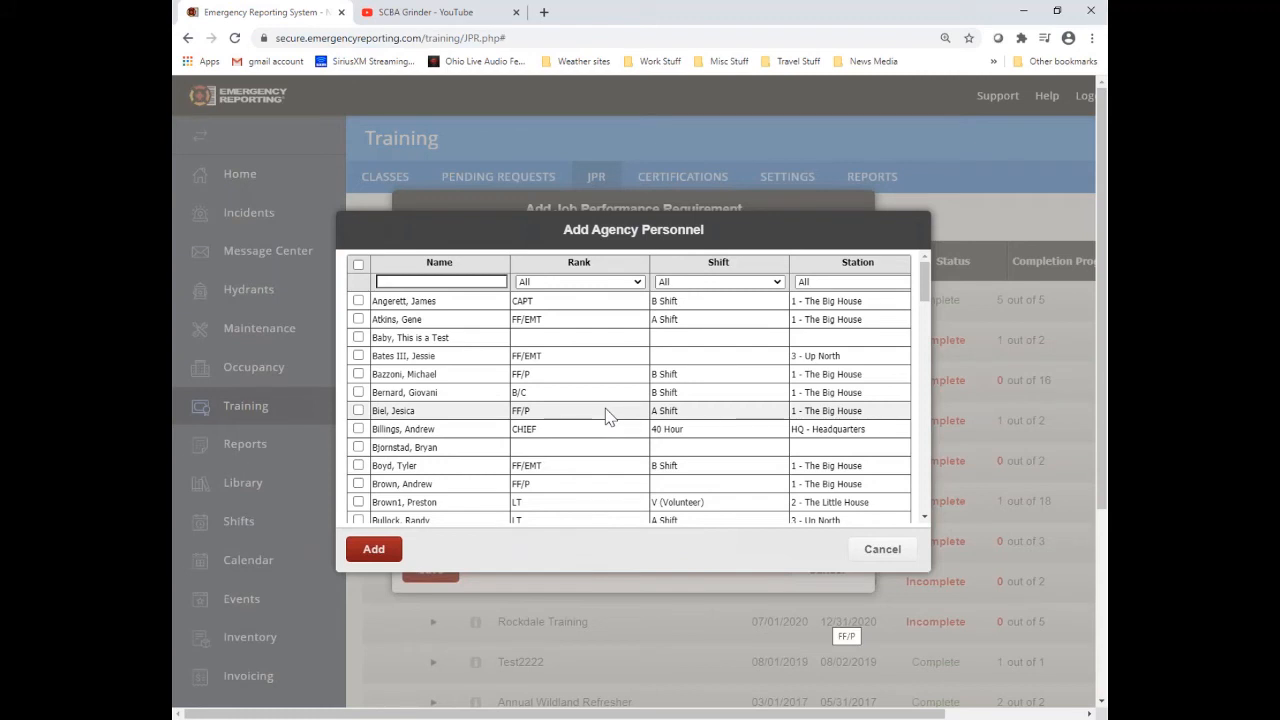
click(777, 283)
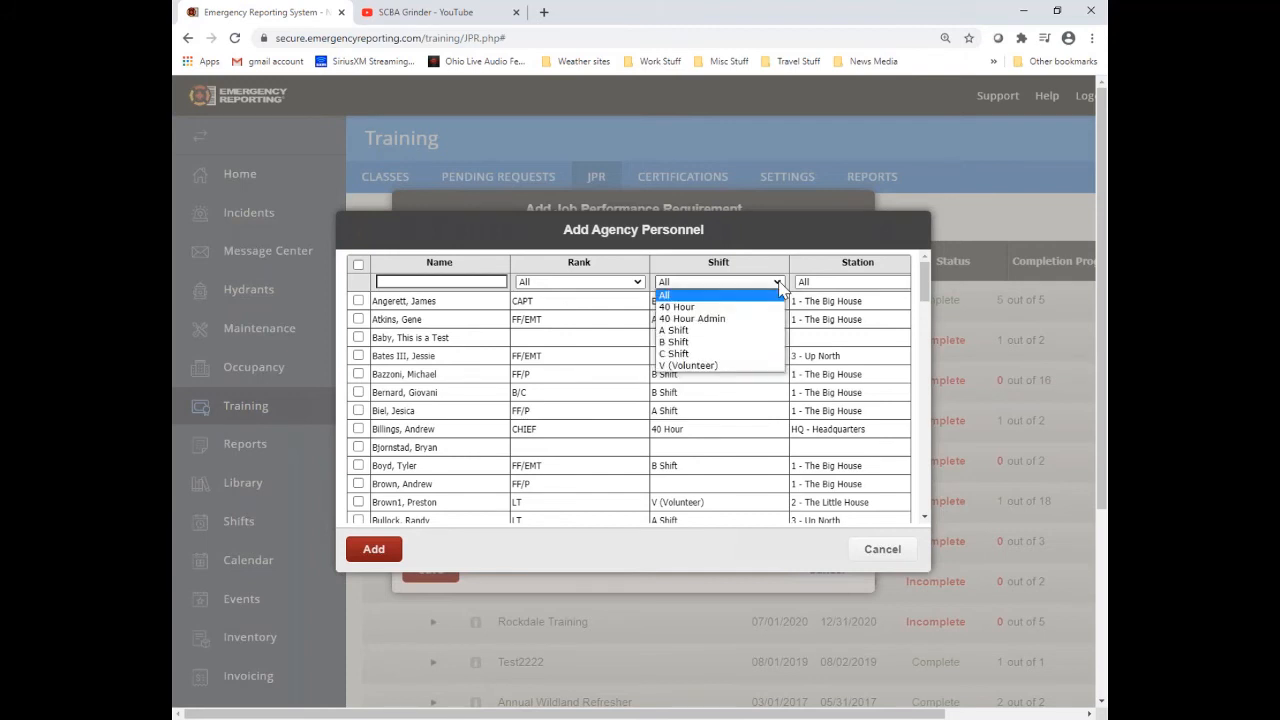
click(694, 331)
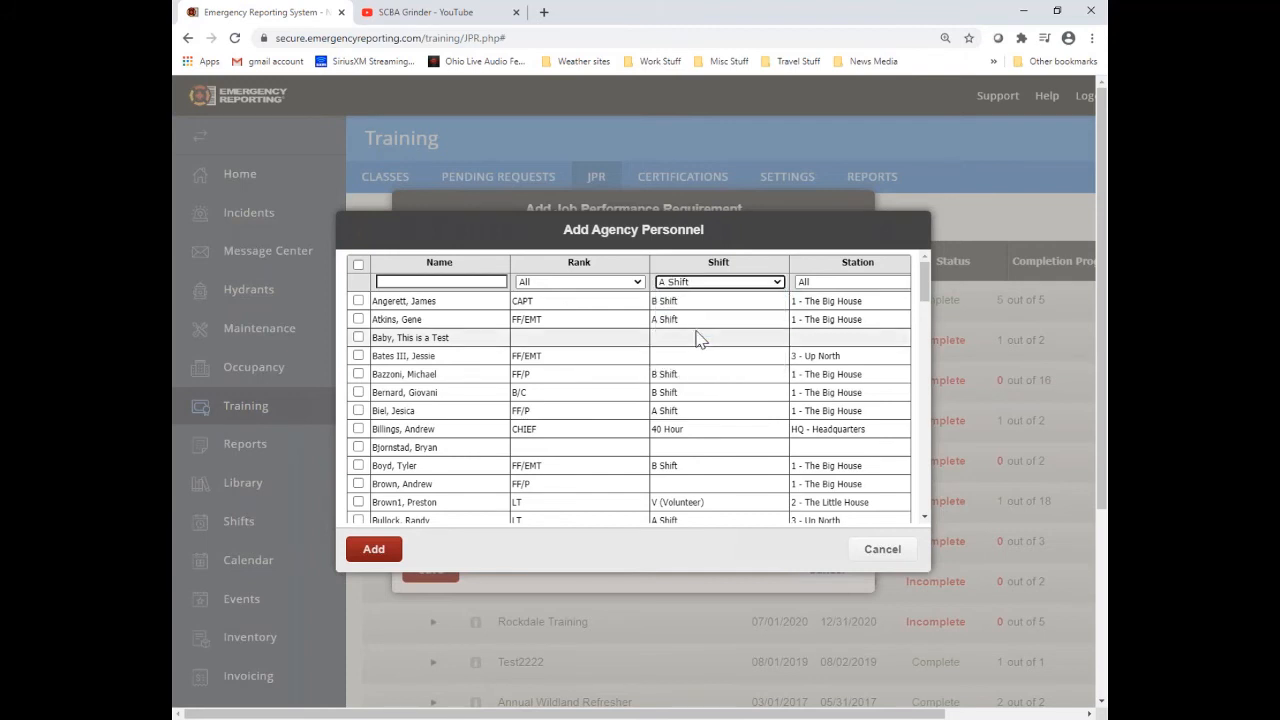
click(358, 266)
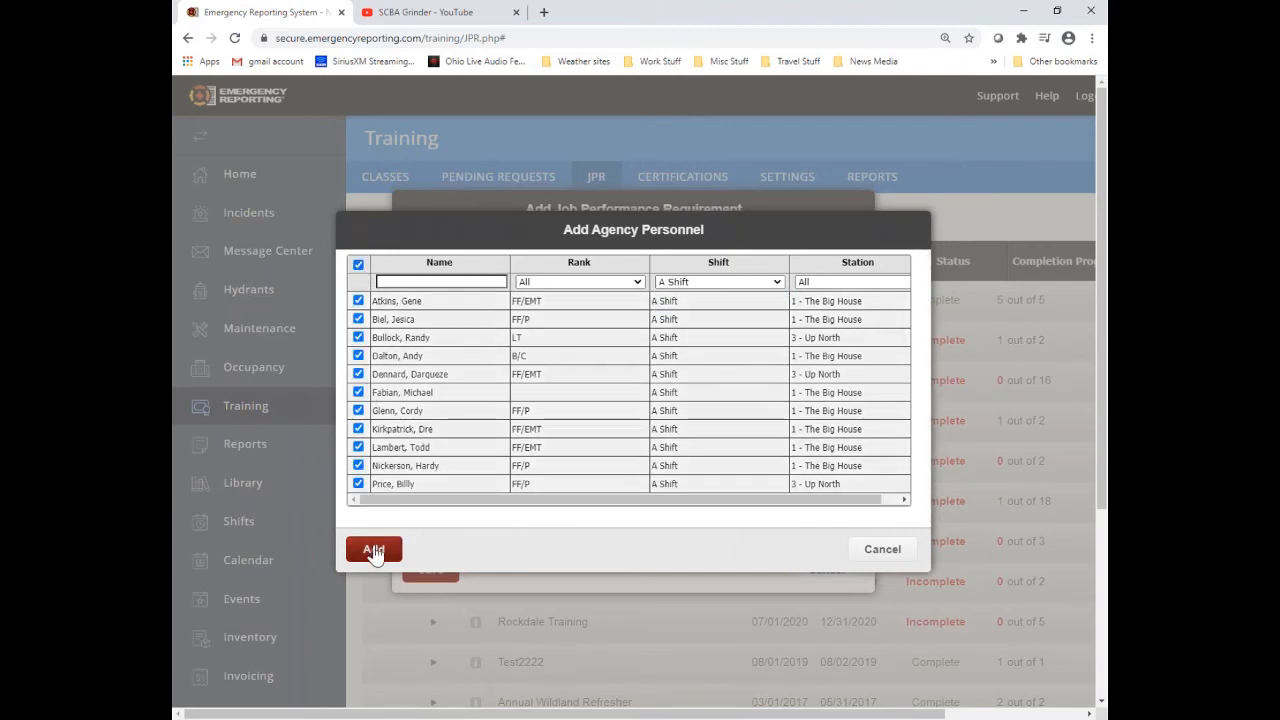
click(373, 551)
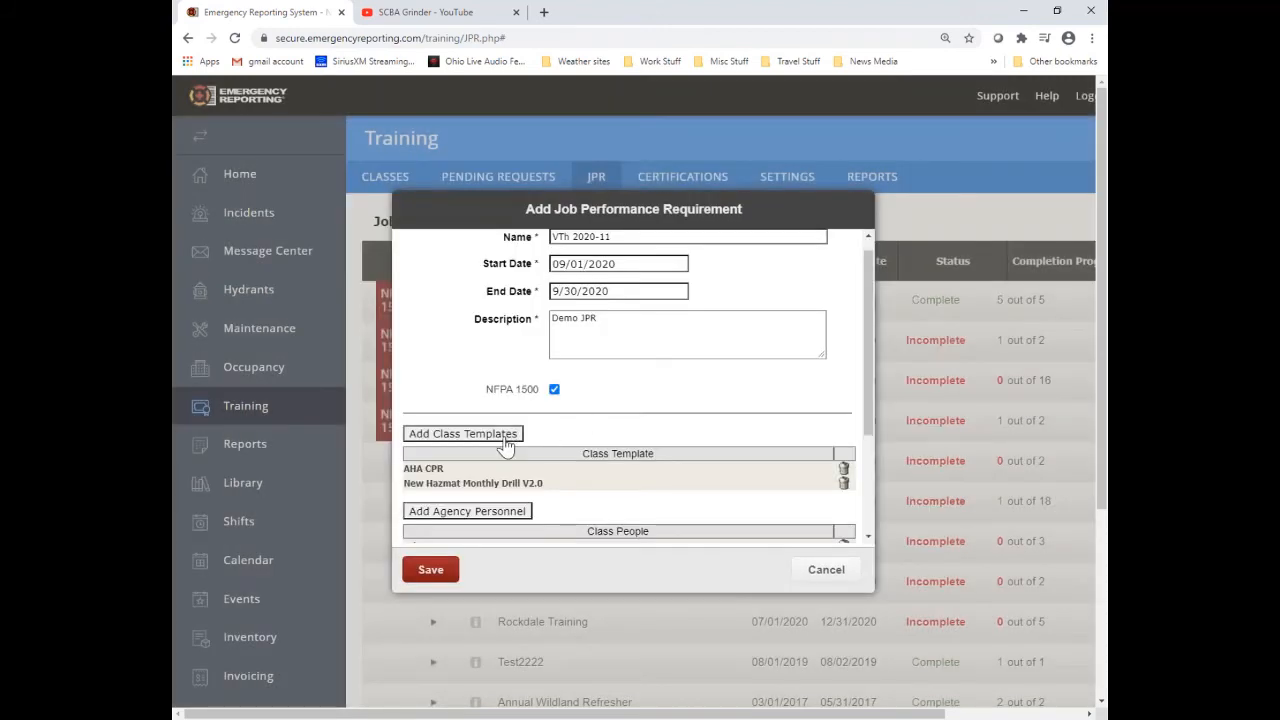
- Filter the agency personnel to B Shift and add everyone on that shift to the JPR
click(508, 517)
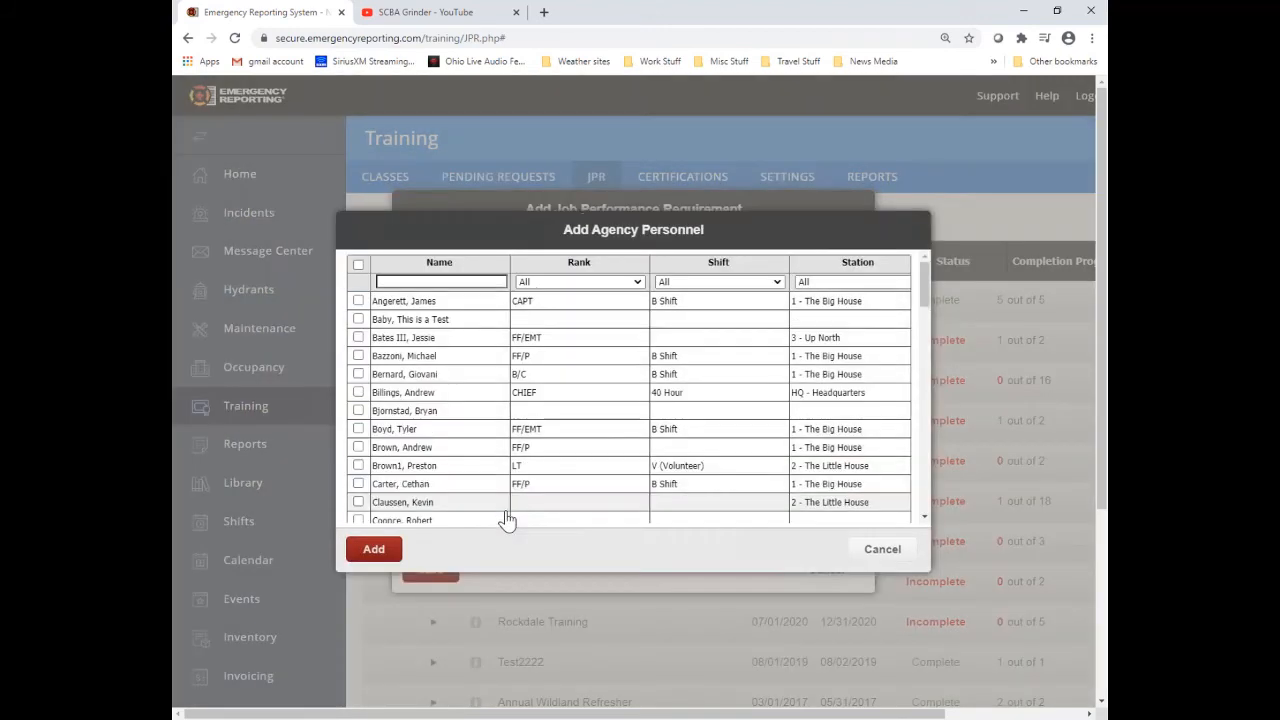
click(740, 282)
click(686, 344)
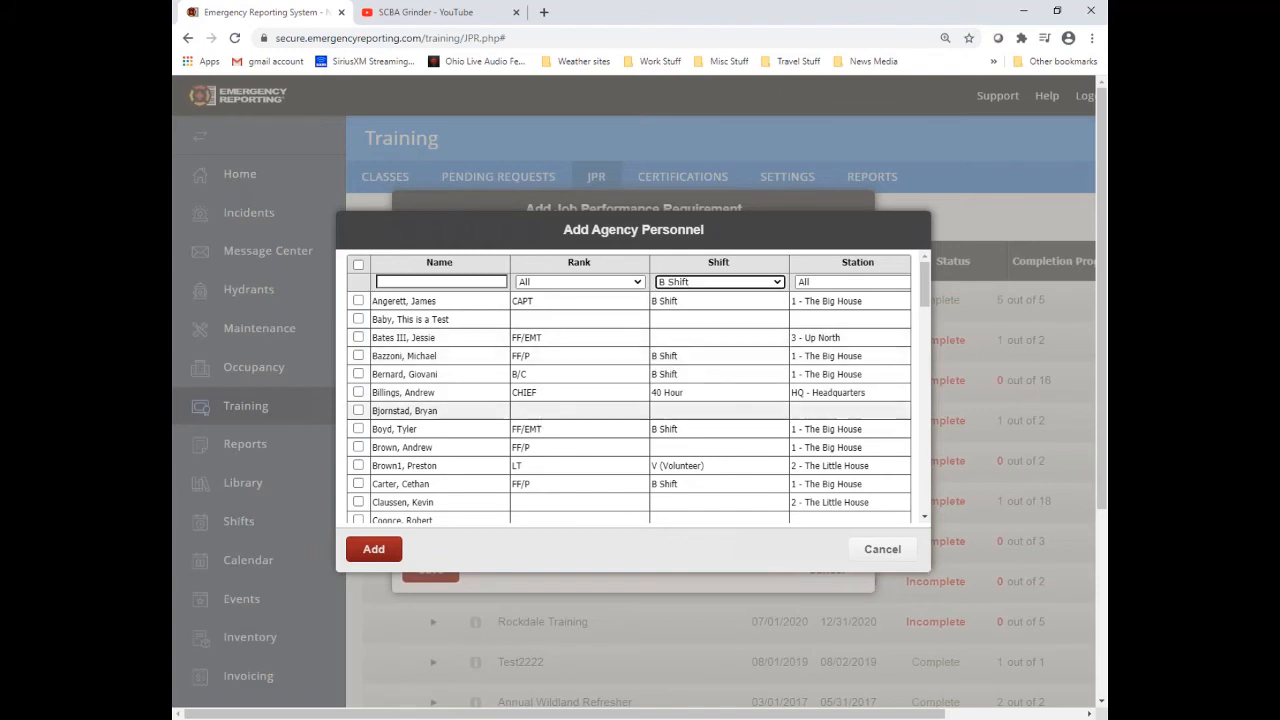
click(358, 264)
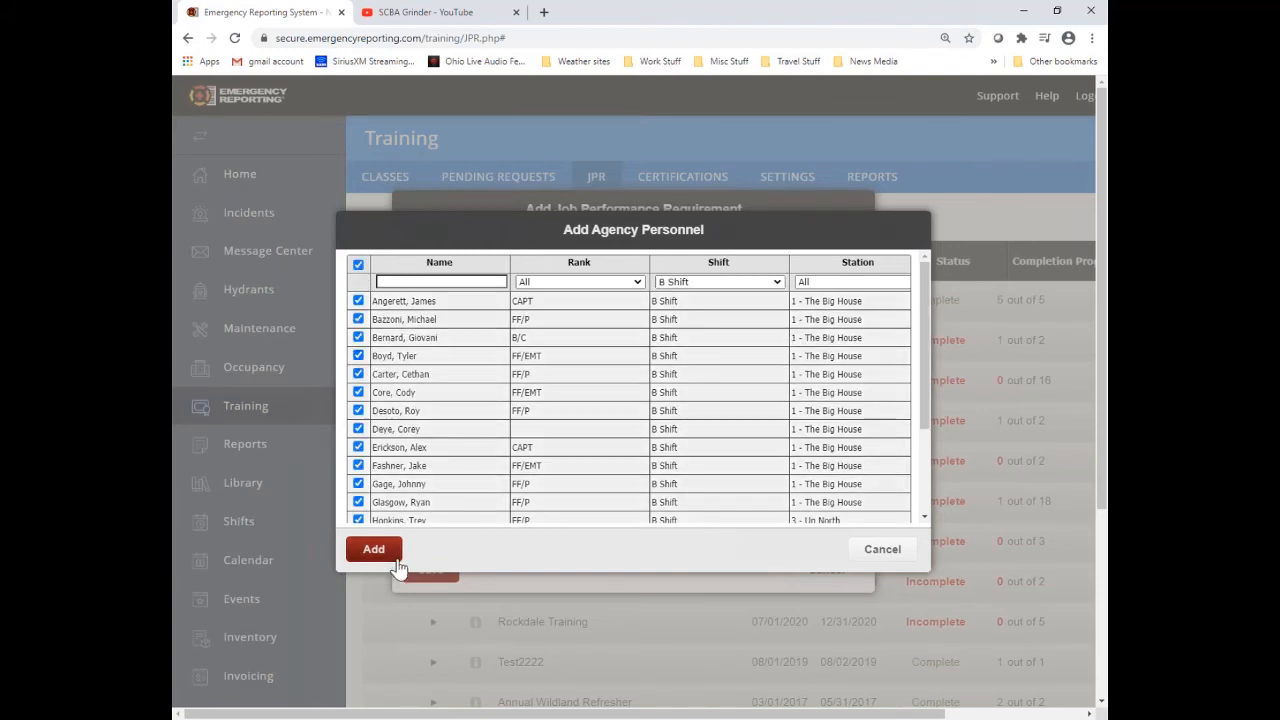
click(373, 549)
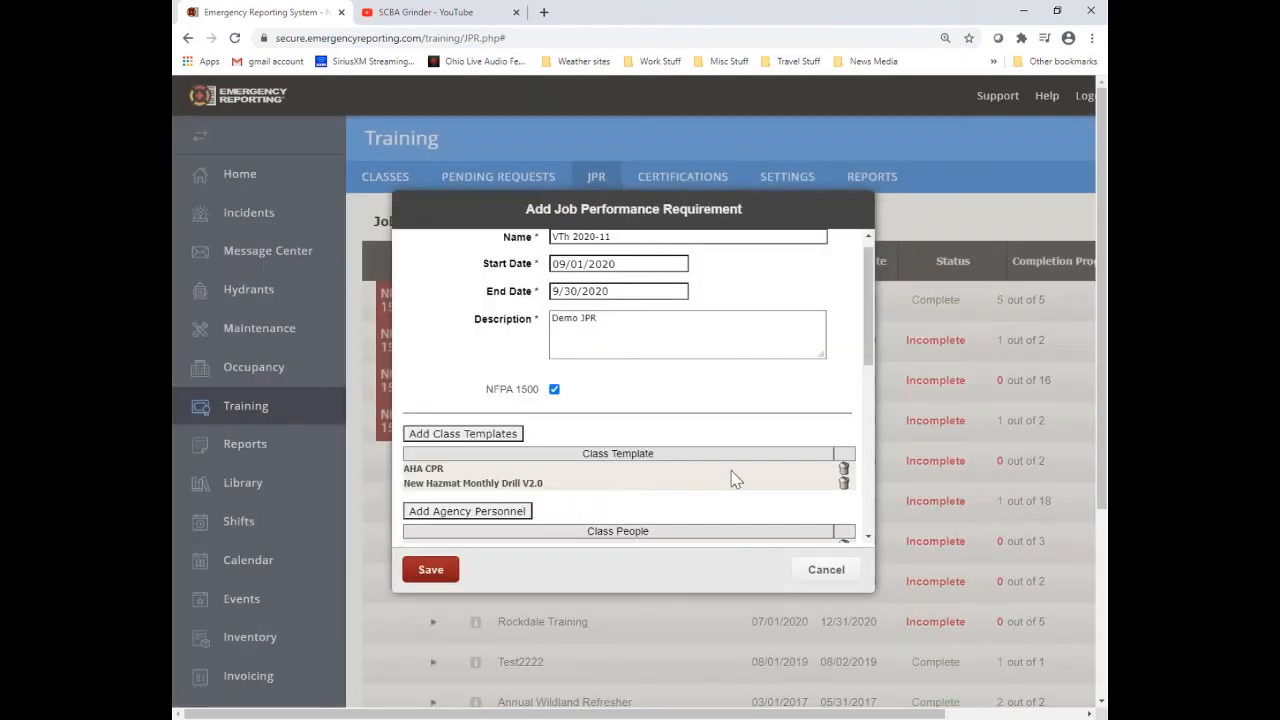
- Add all C Shift agency personnel to the JPR and check the full list of assigned class people
scroll(731, 478, down, 1)
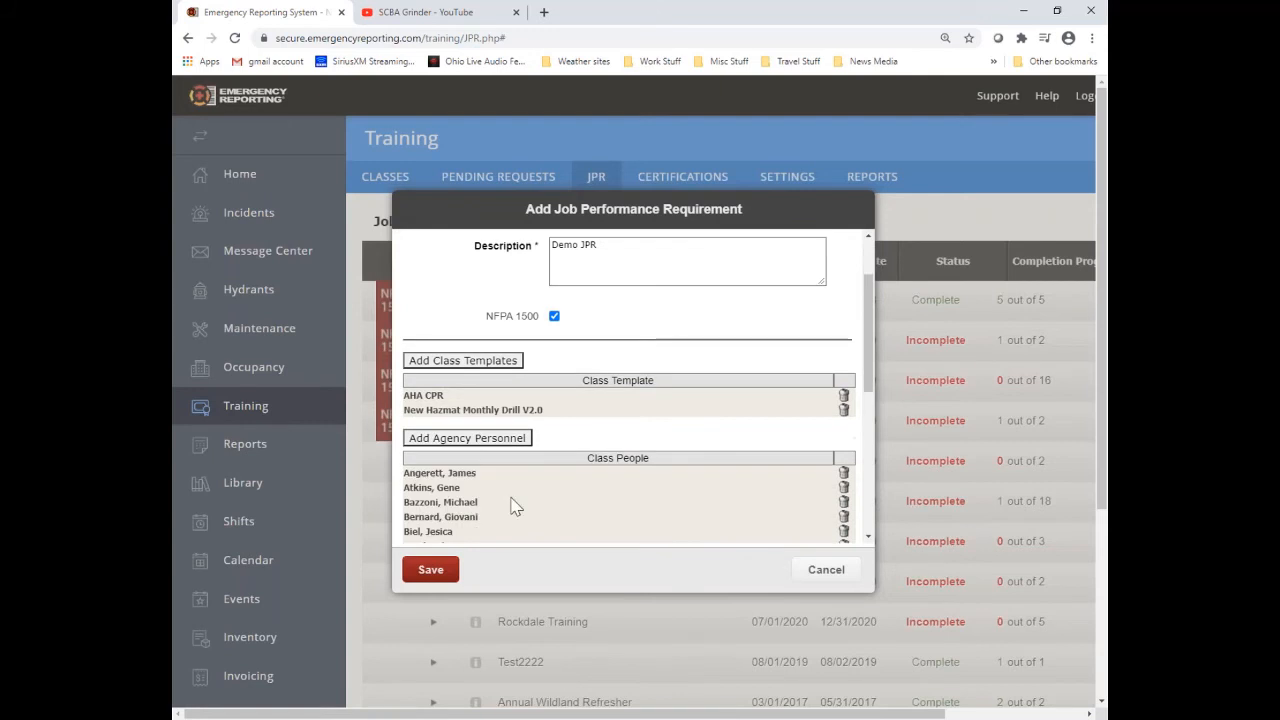
click(518, 446)
click(748, 284)
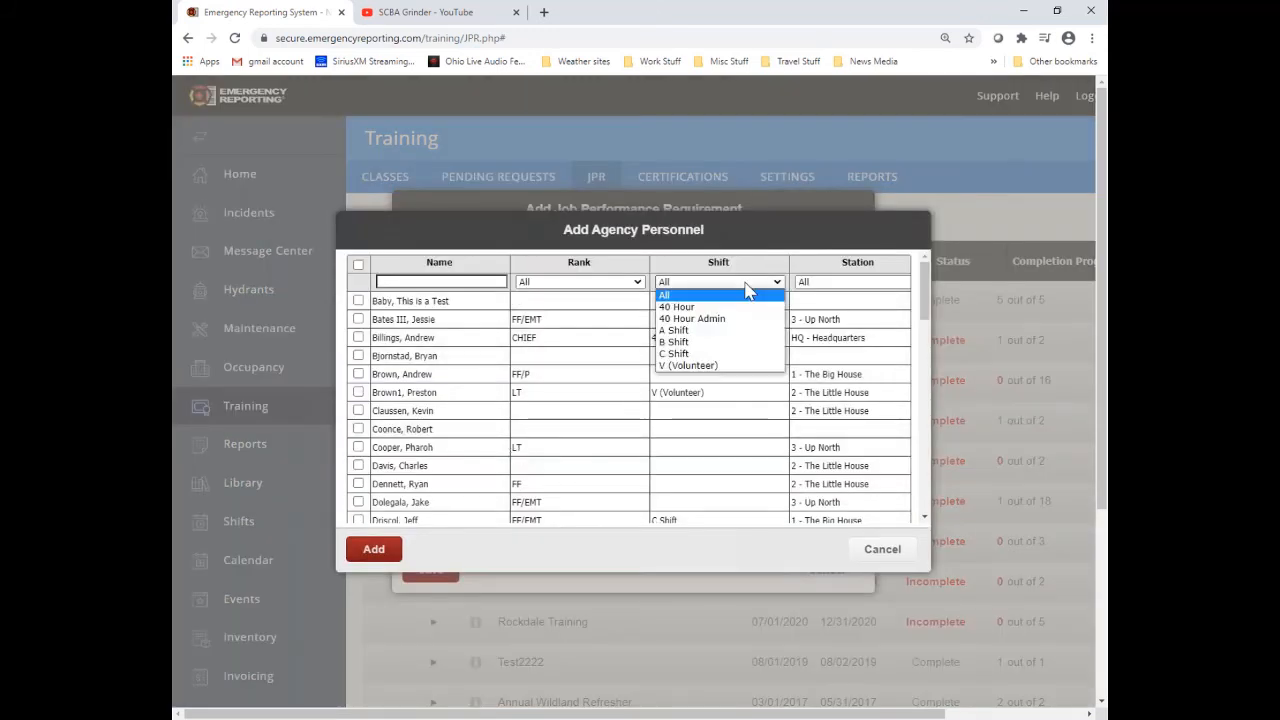
click(694, 355)
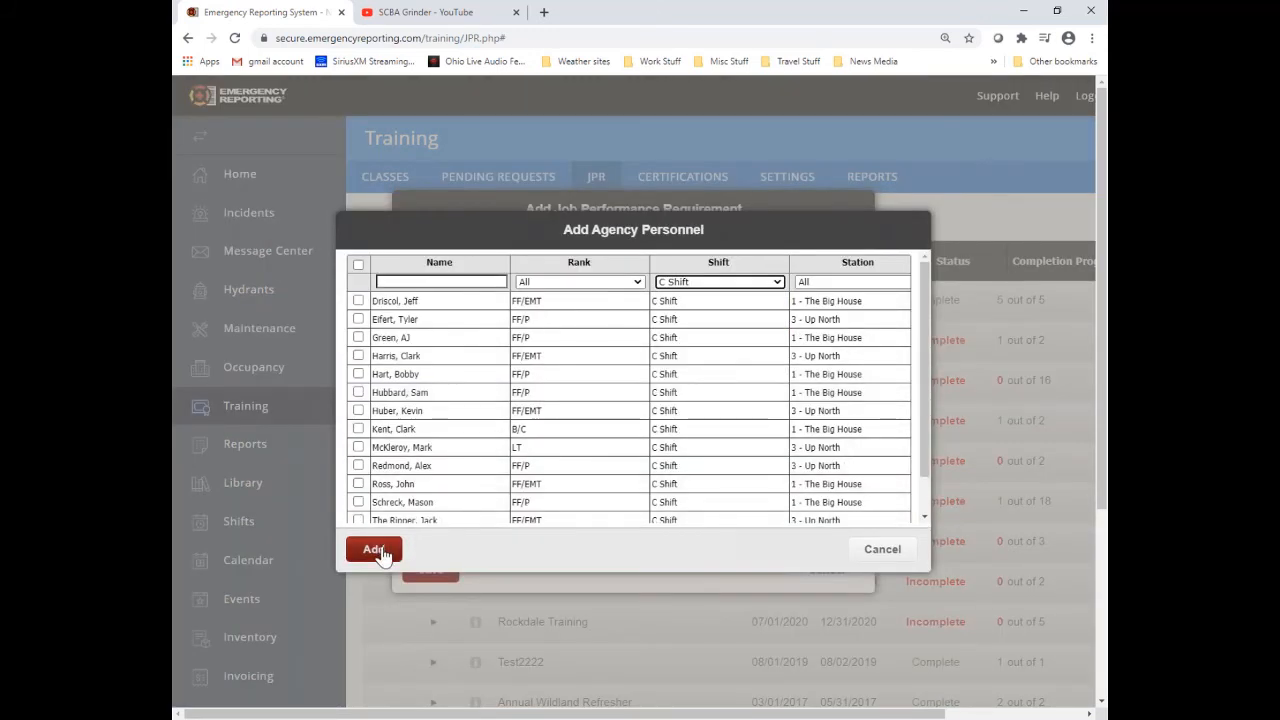
click(358, 264)
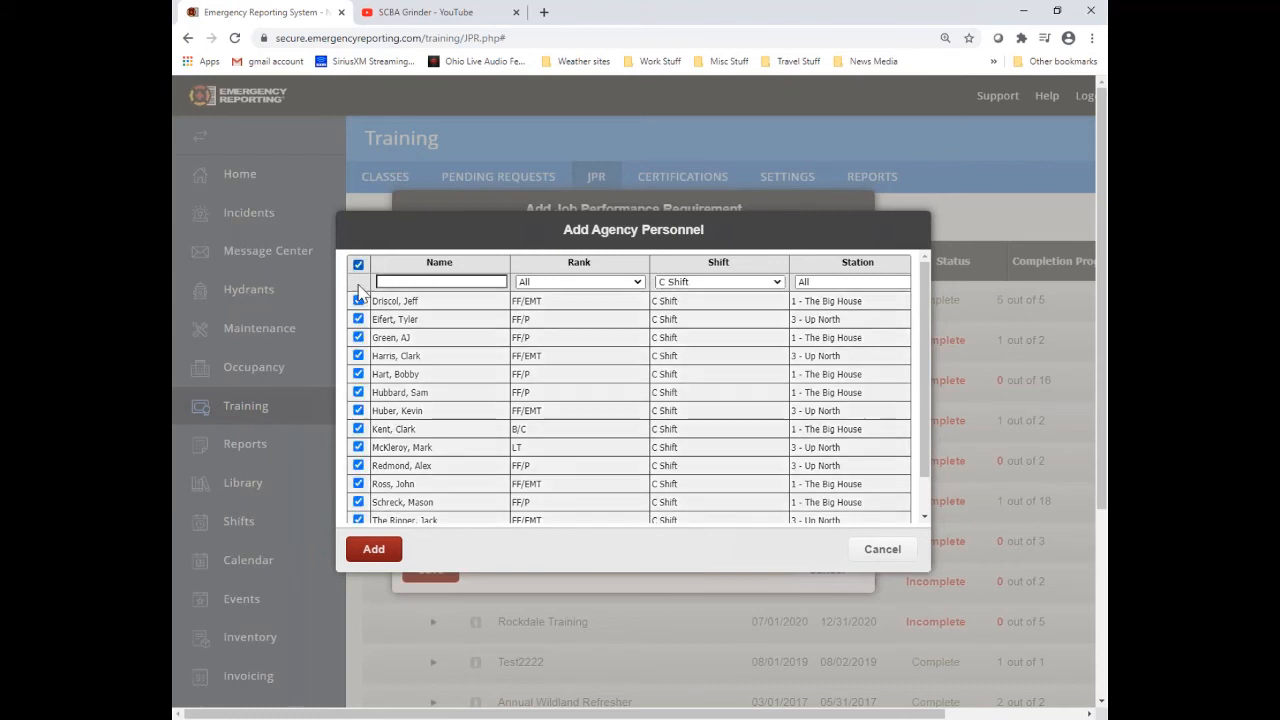
click(373, 549)
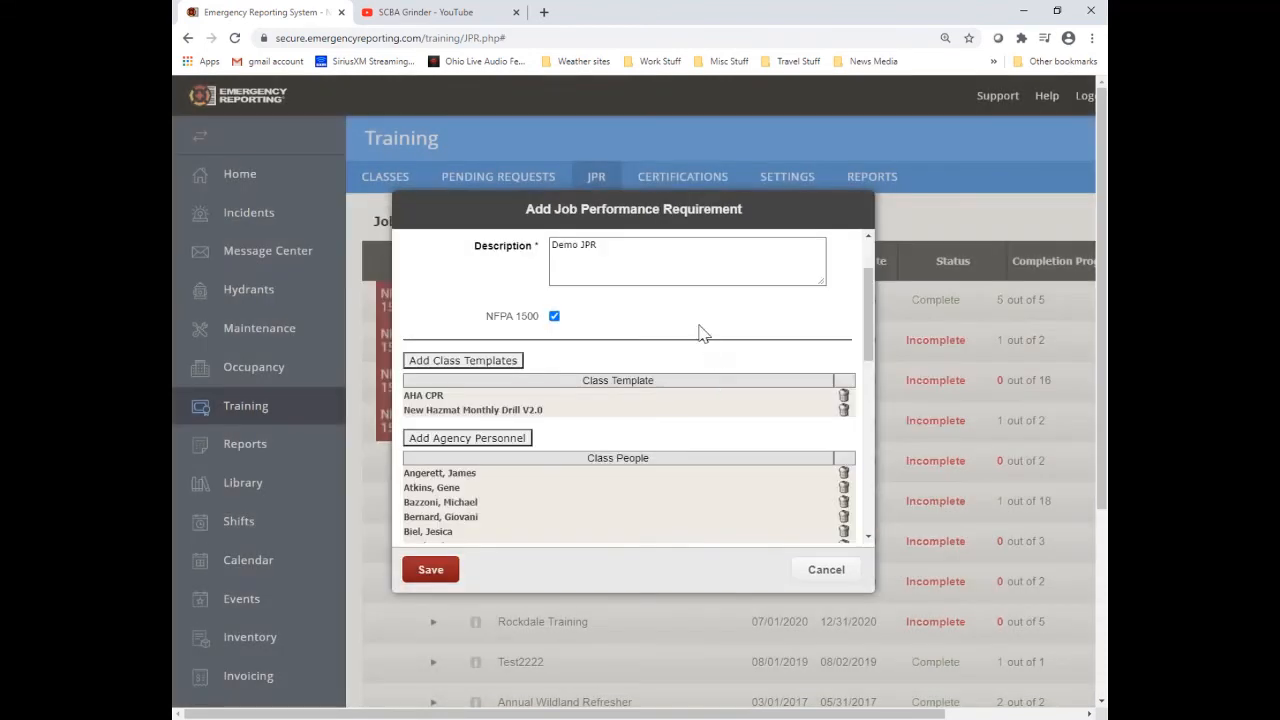
scroll(725, 520, down, 1)
scroll(720, 507, down, 12)
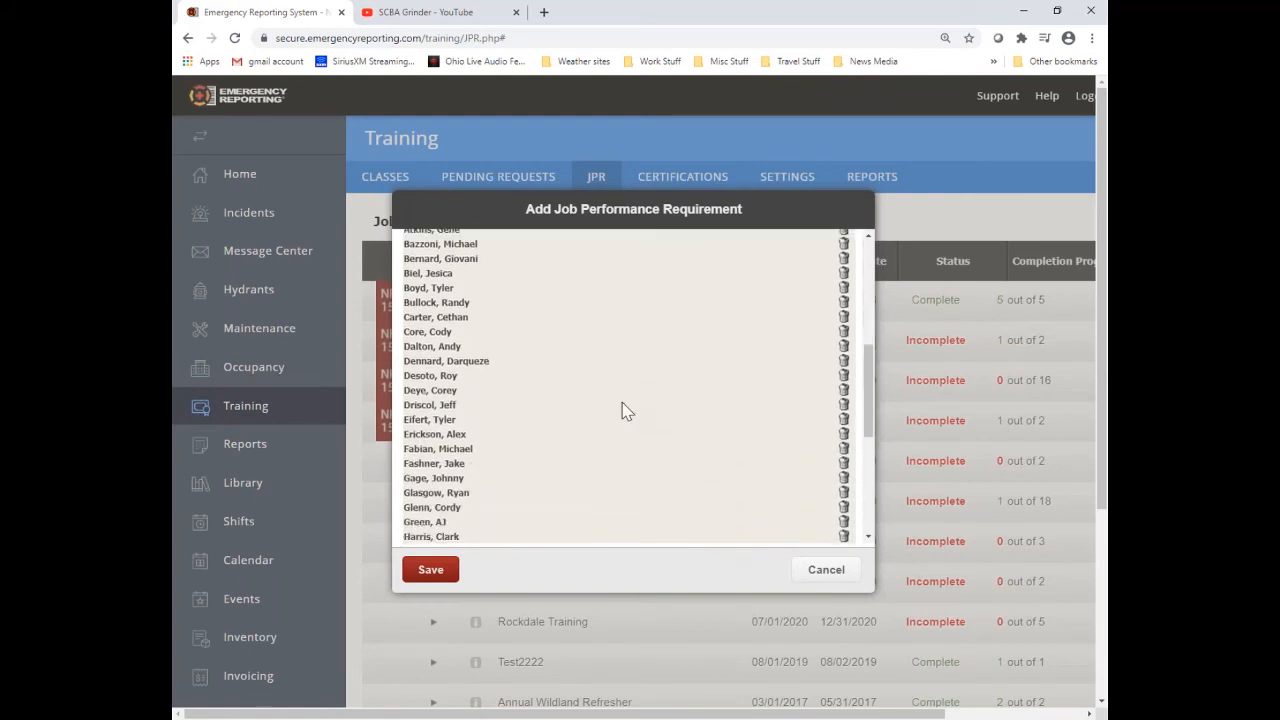
scroll(546, 488, down, 3)
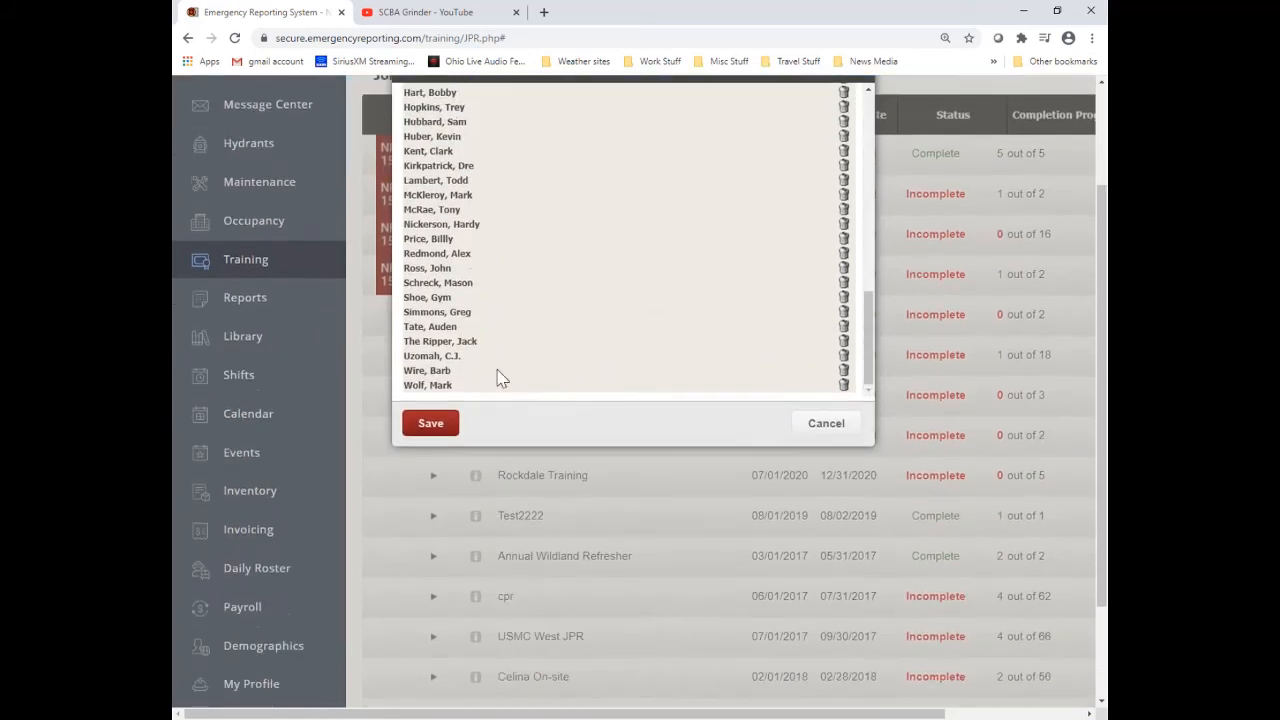
scroll(518, 378, up, 12)
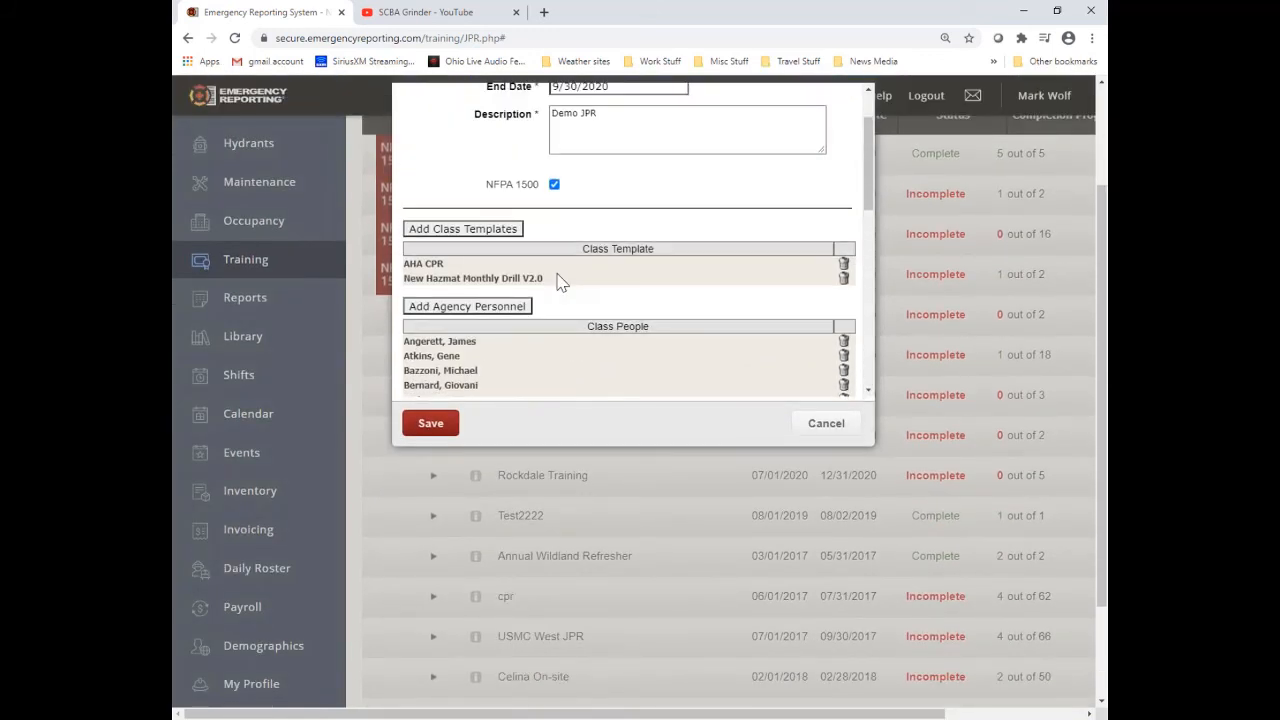
- Save the VTh 2020-11 JPR and check its completion progress in the Job Performance Requirements list
scroll(560, 282, up, 1)
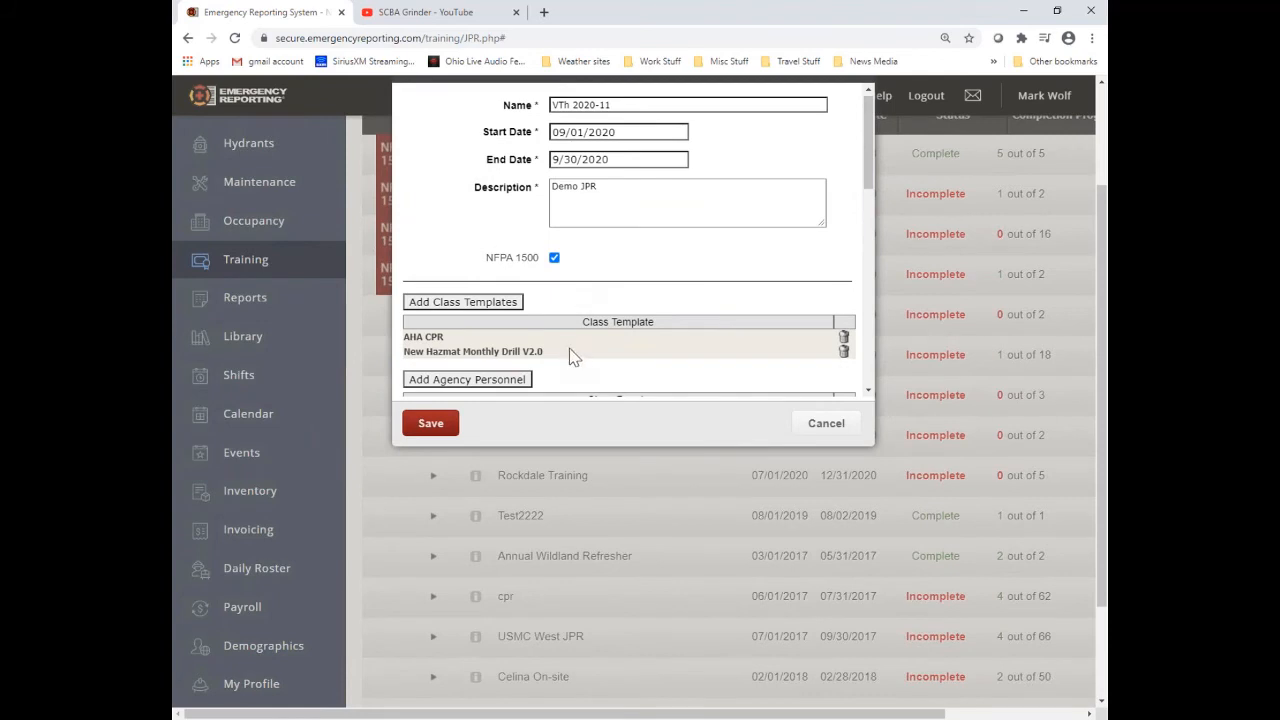
click(440, 427)
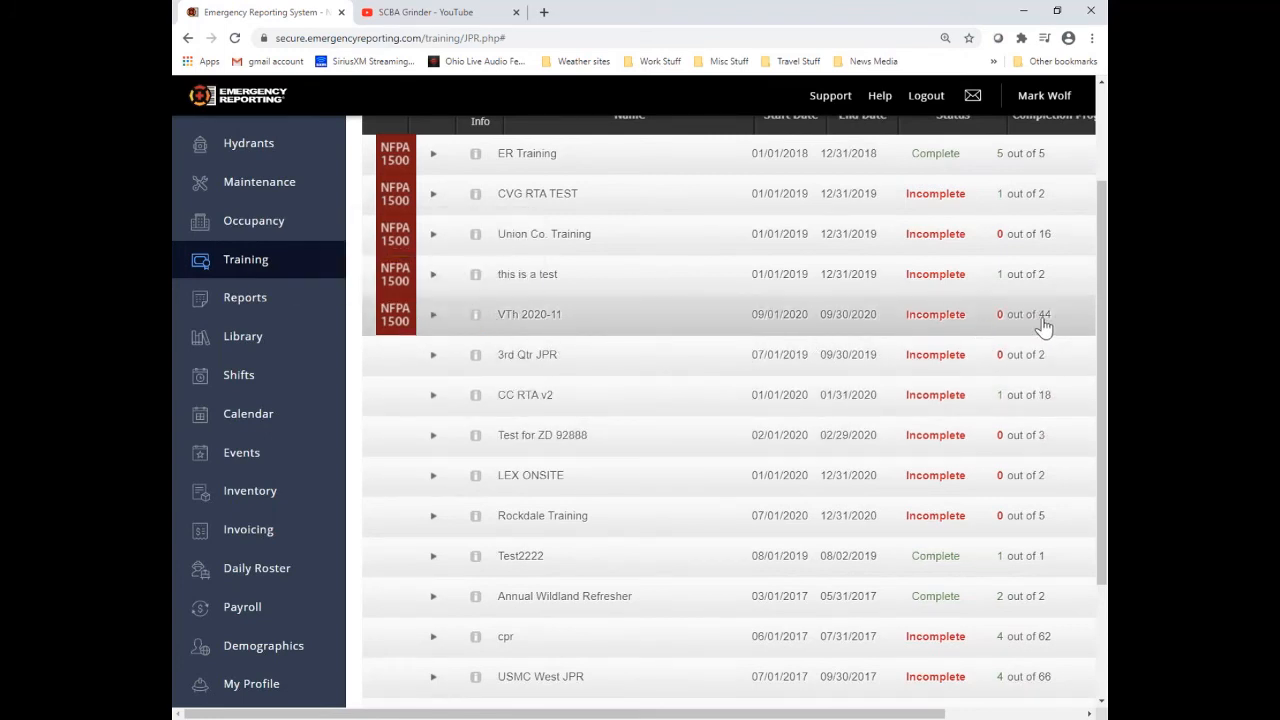
scroll(1045, 328, up, 2)
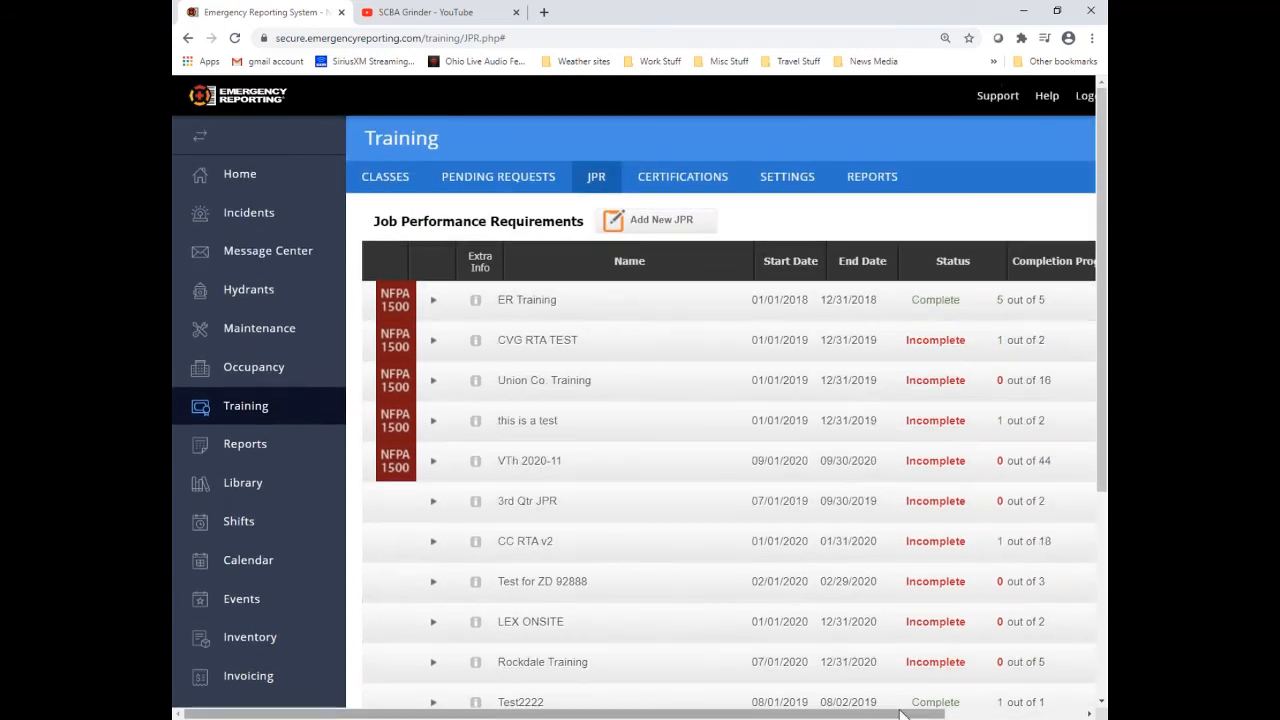
scroll(1005, 525, right, 3)
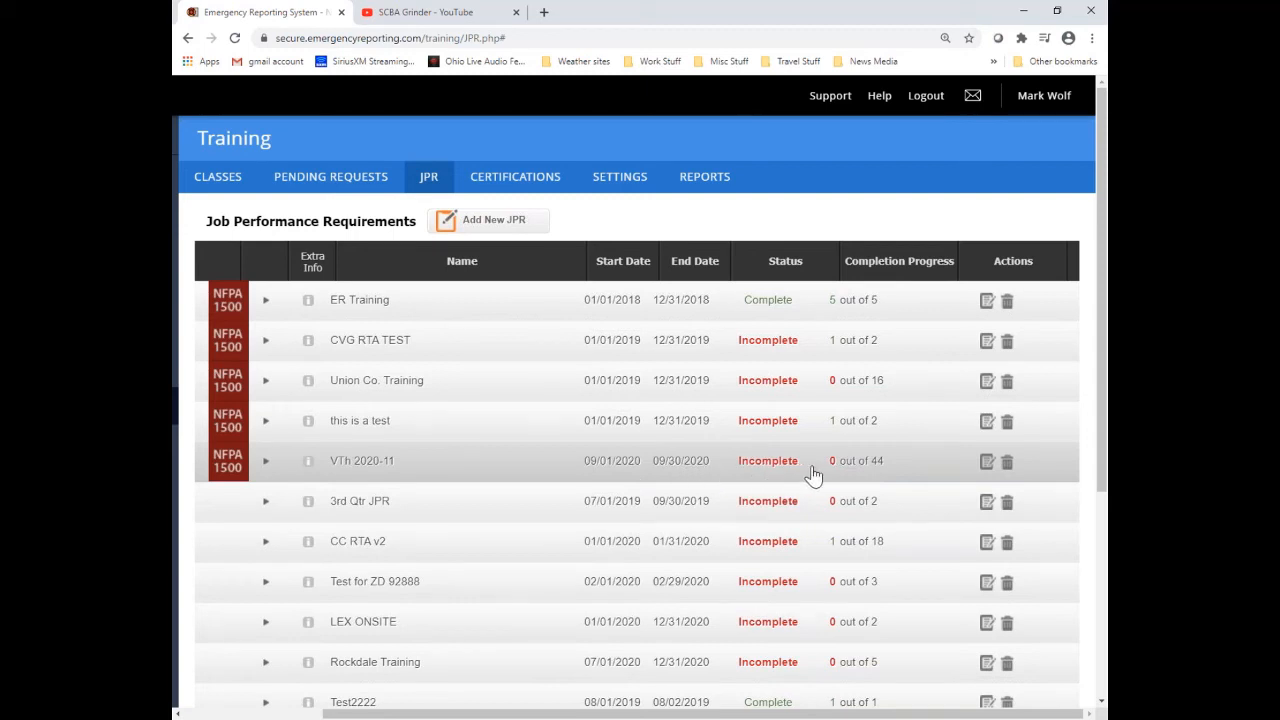
- Expand the VTh 2020-11 JPR, examine several members' class enrollment and everyone's completion status, and collapse it again
click(266, 466)
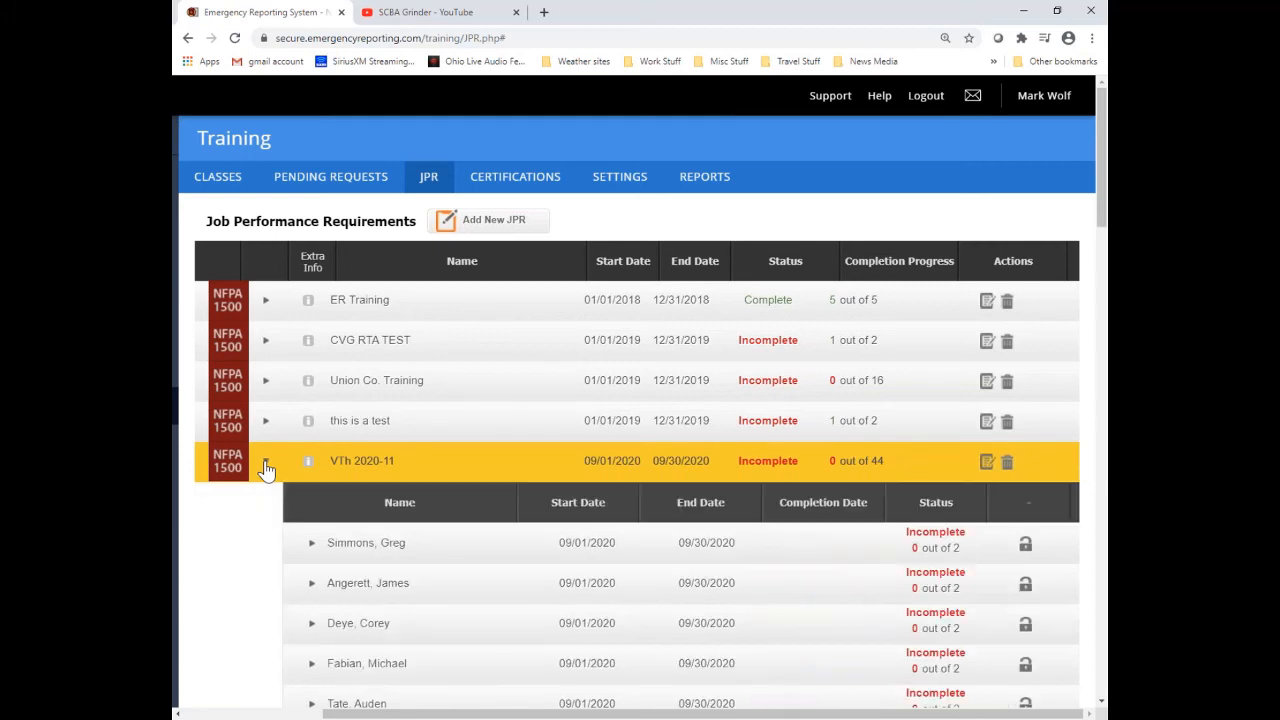
scroll(266, 470, down, 2)
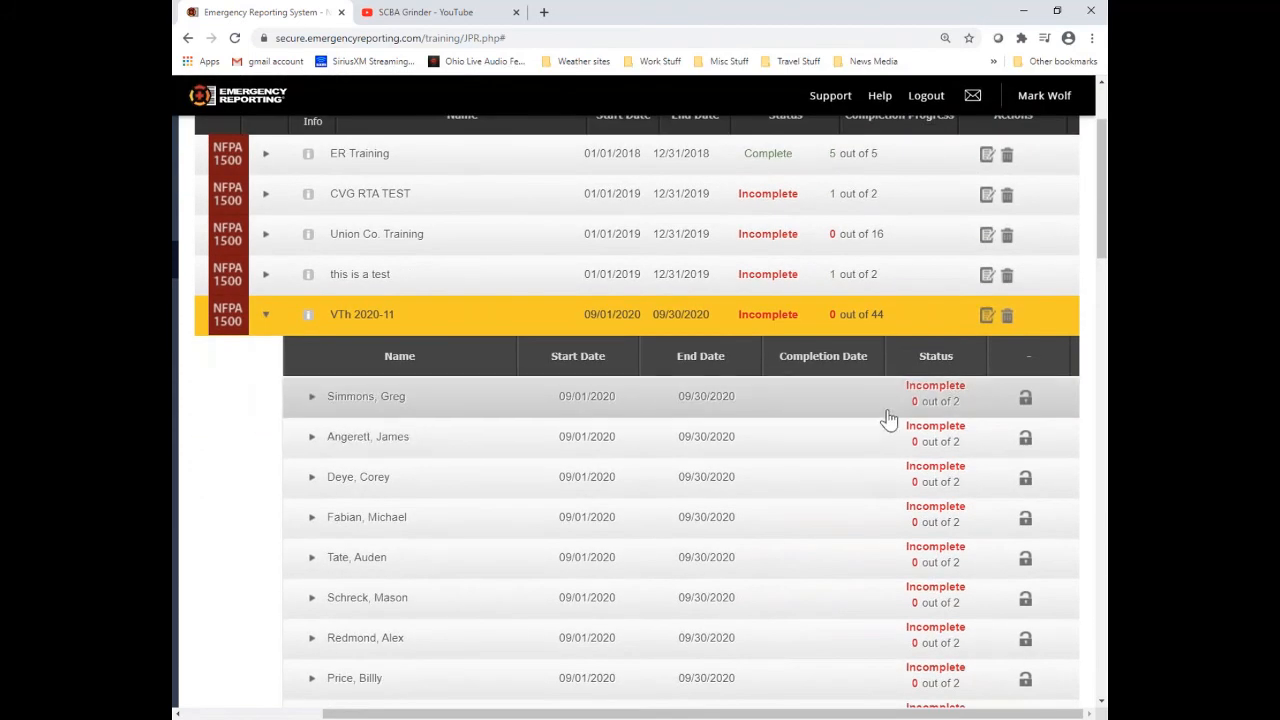
click(312, 398)
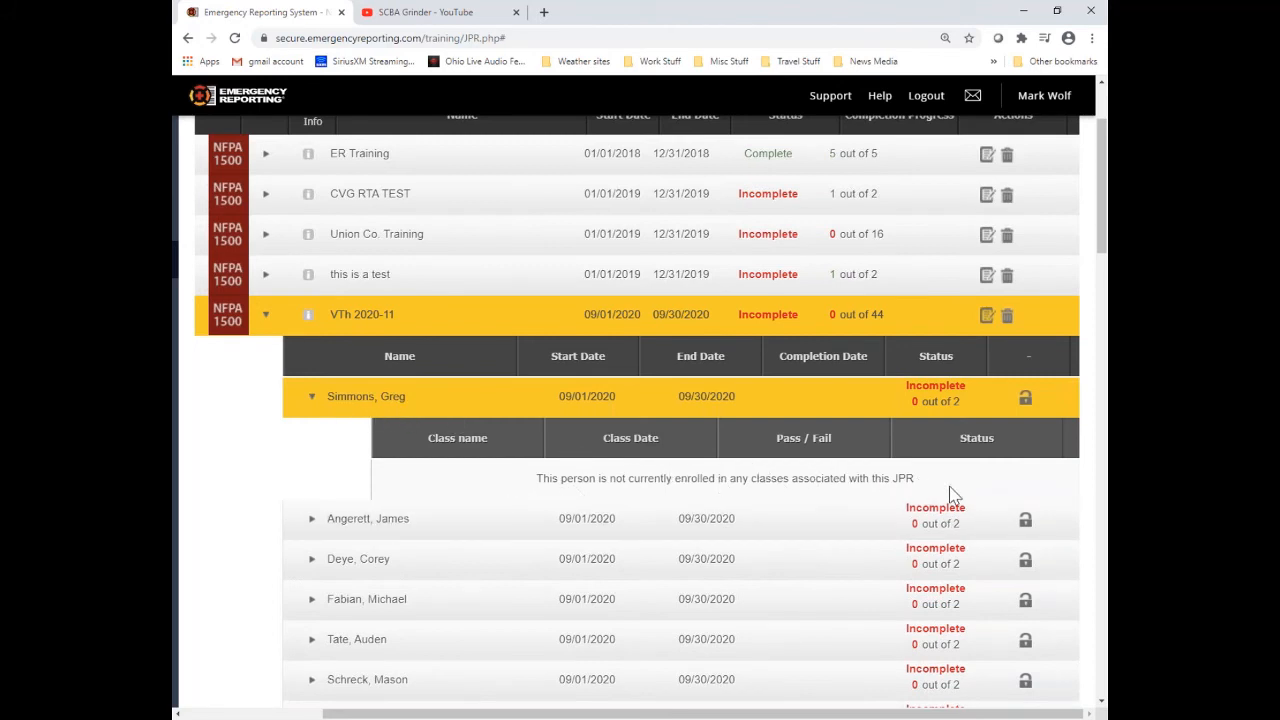
scroll(520, 523, down, 1)
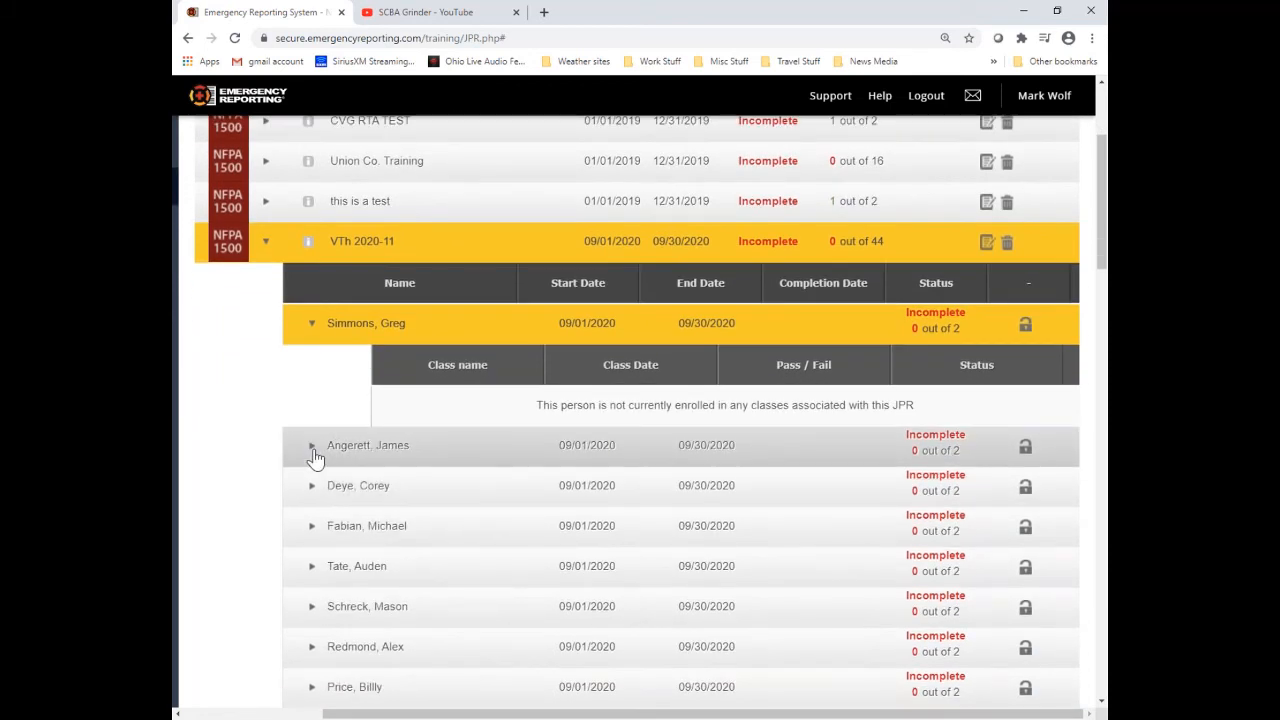
click(312, 447)
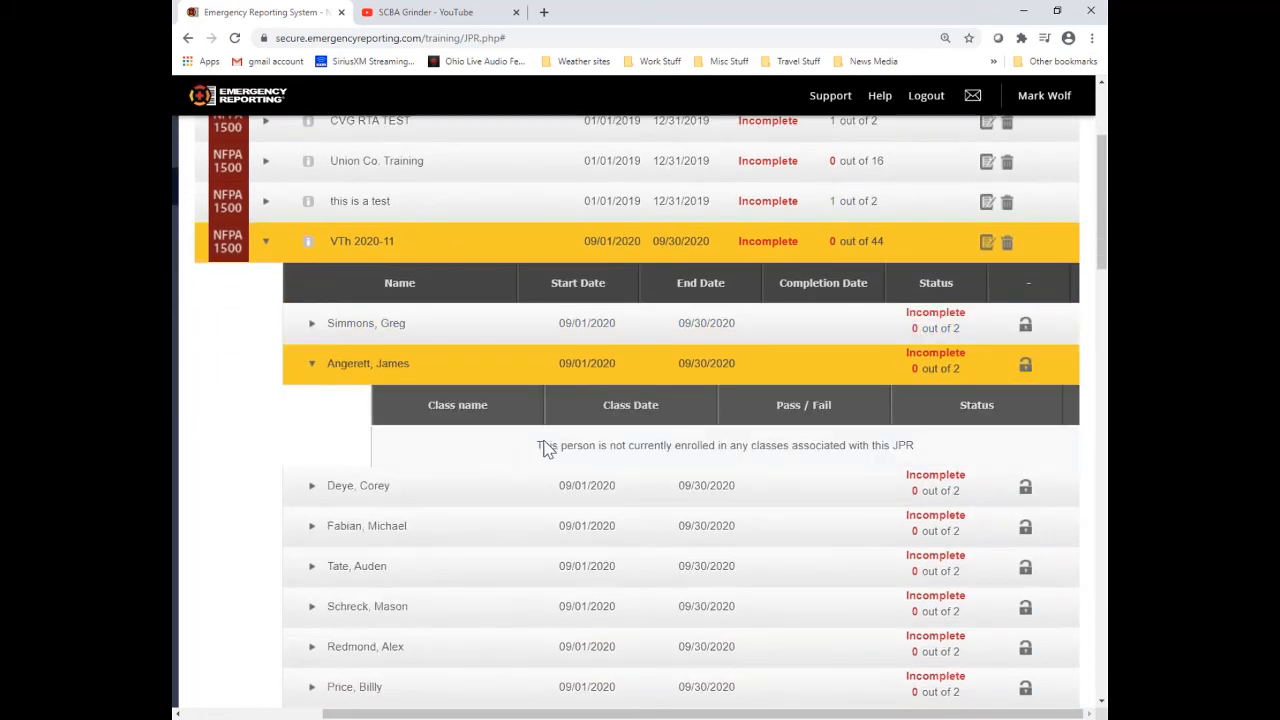
scroll(562, 523, down, 4)
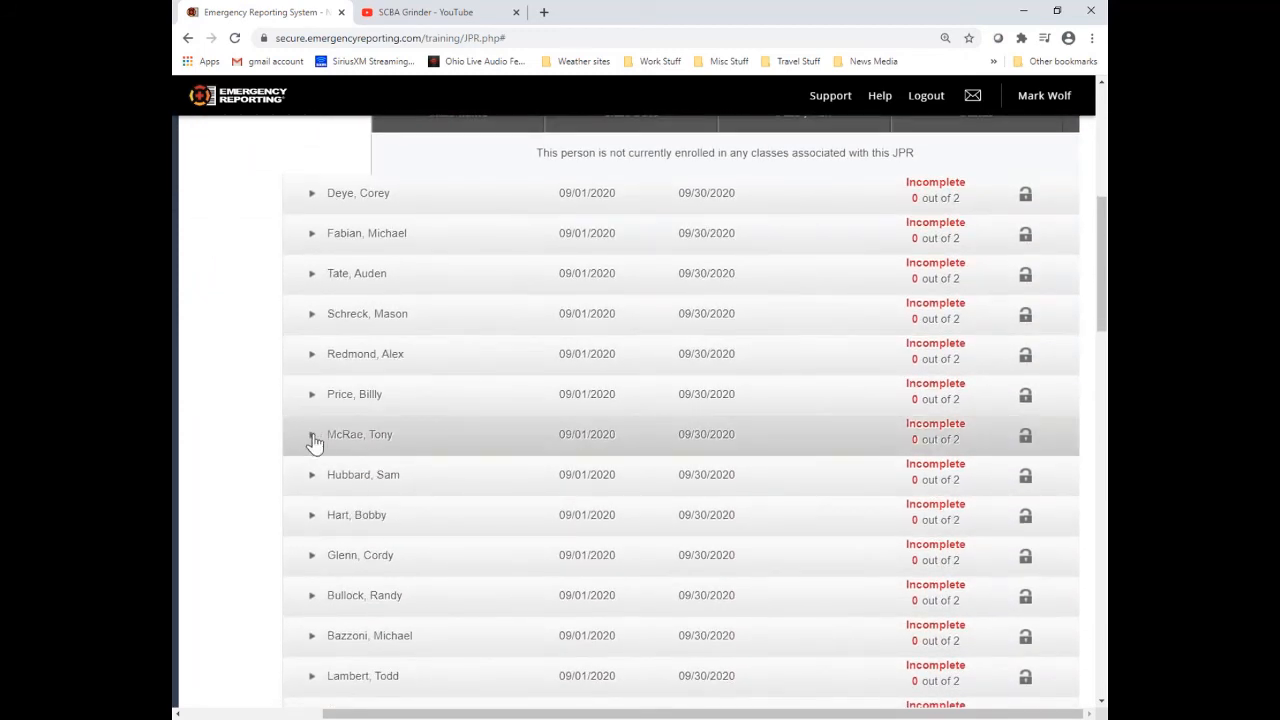
click(313, 440)
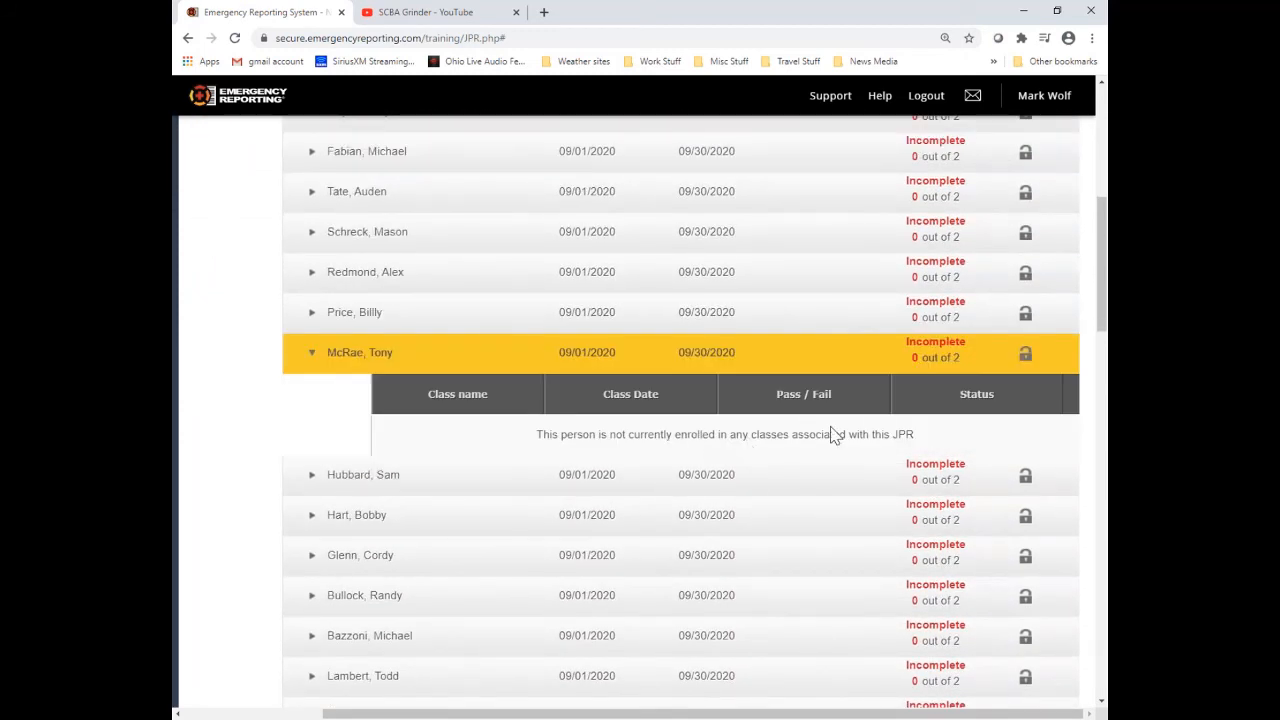
scroll(880, 400, down, 7)
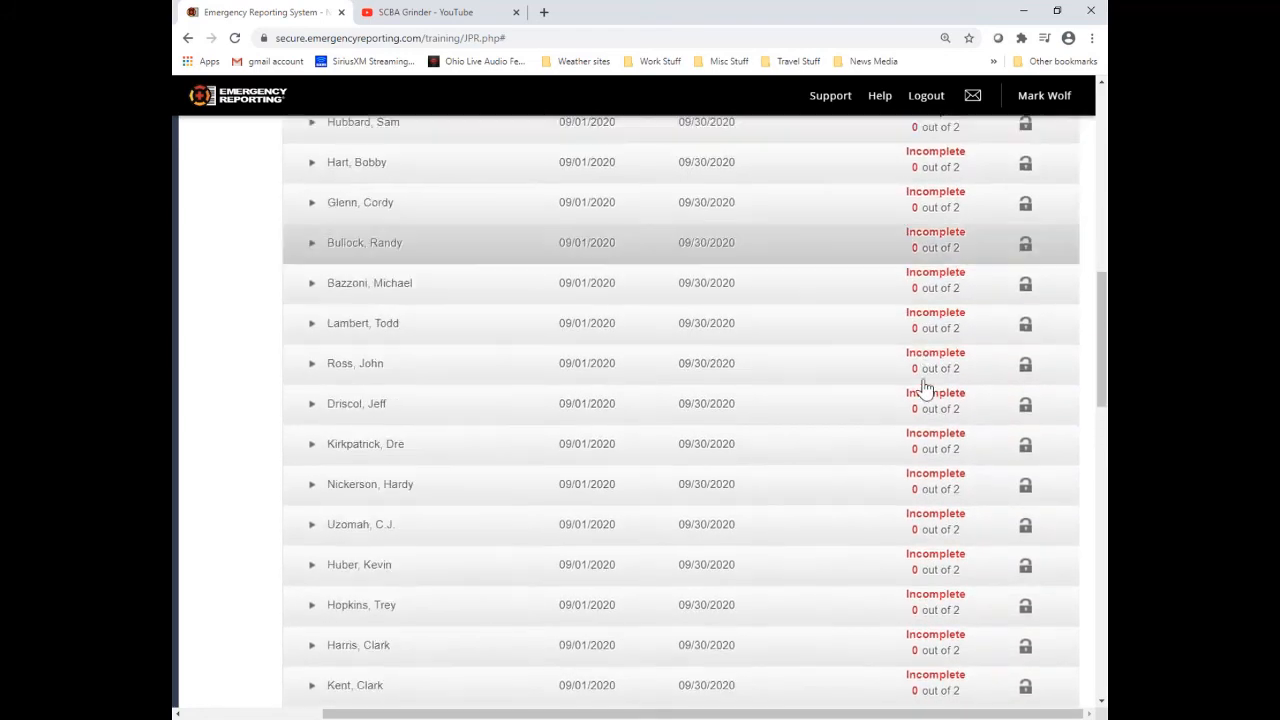
scroll(925, 388, down, 8)
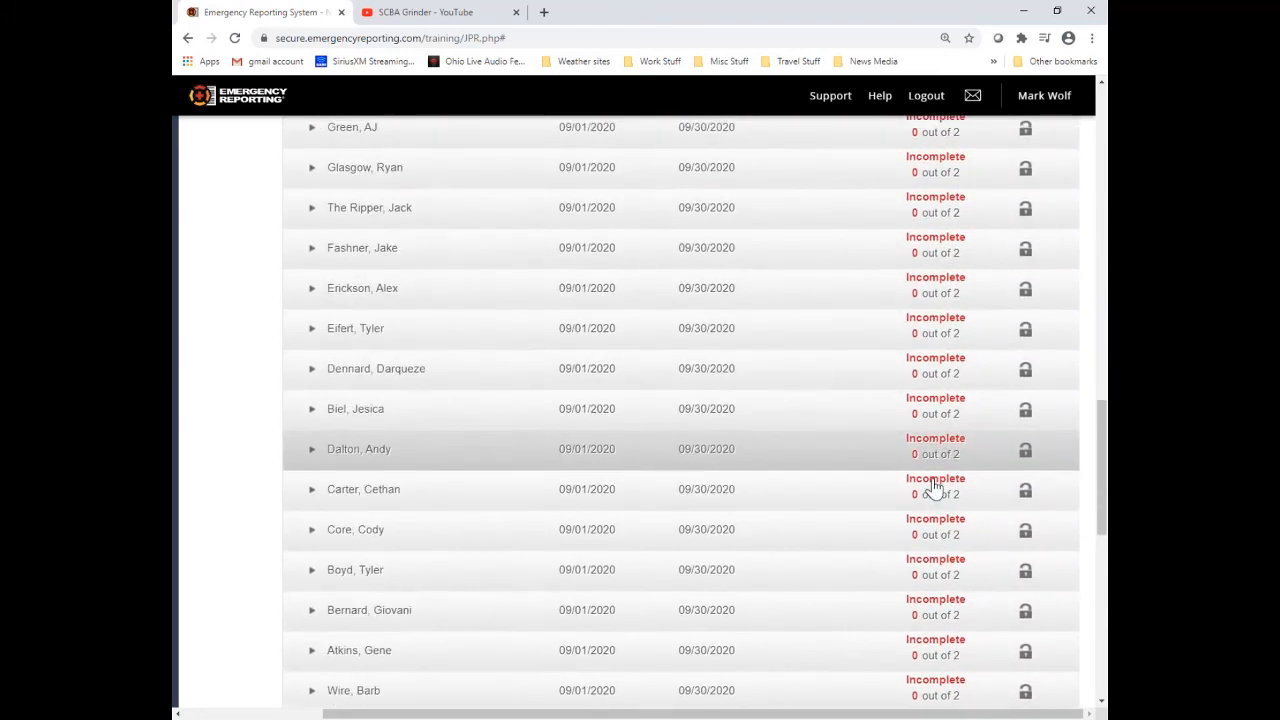
scroll(918, 550, down, 5)
scroll(918, 580, up, 18)
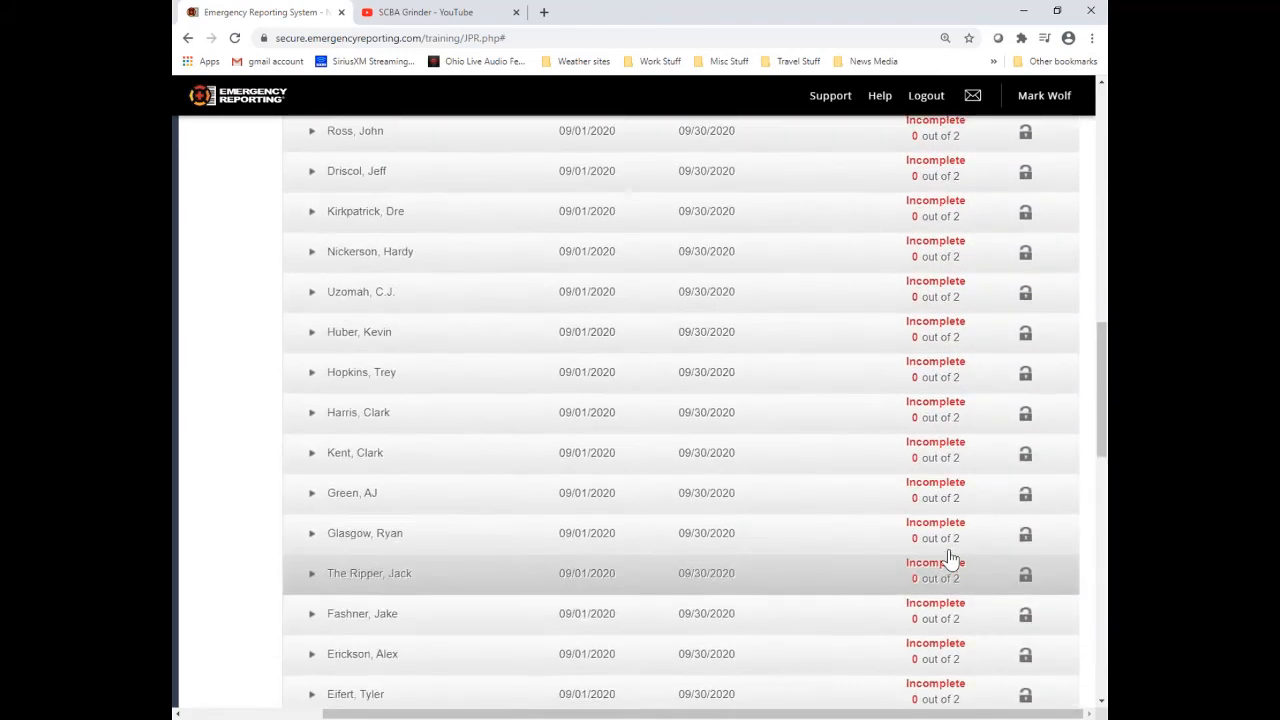
scroll(950, 558, up, 6)
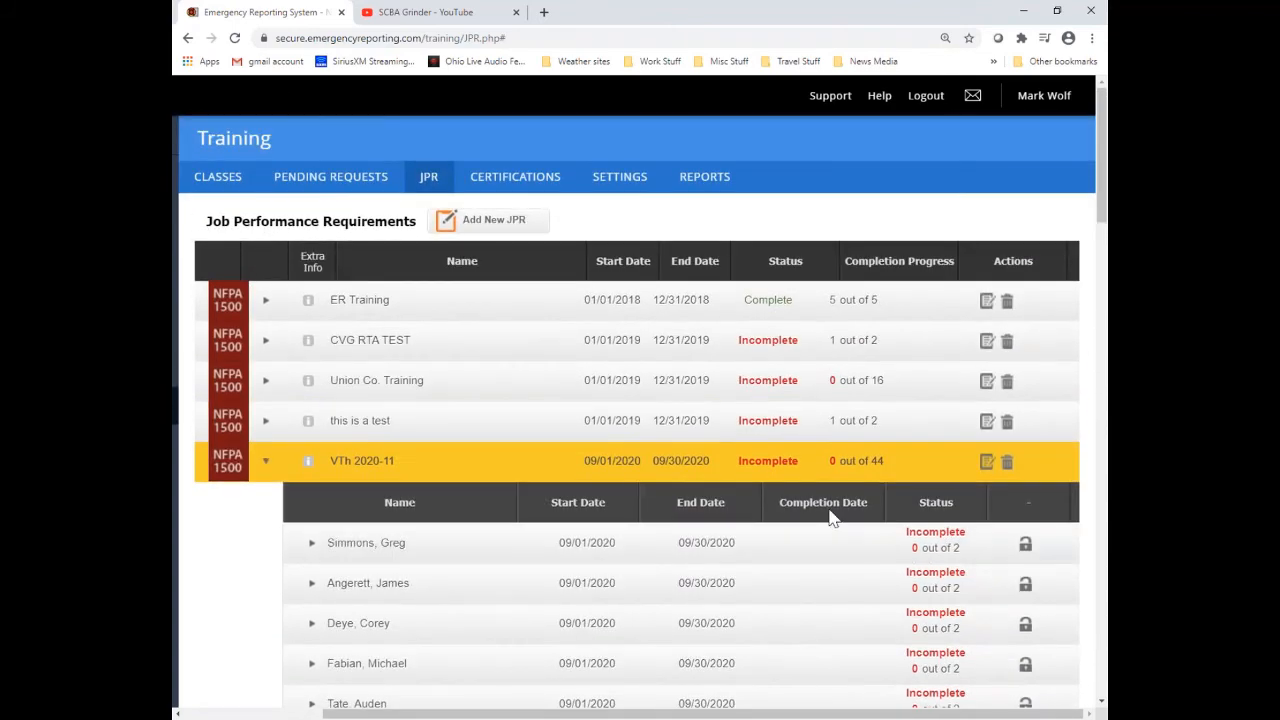
click(266, 464)
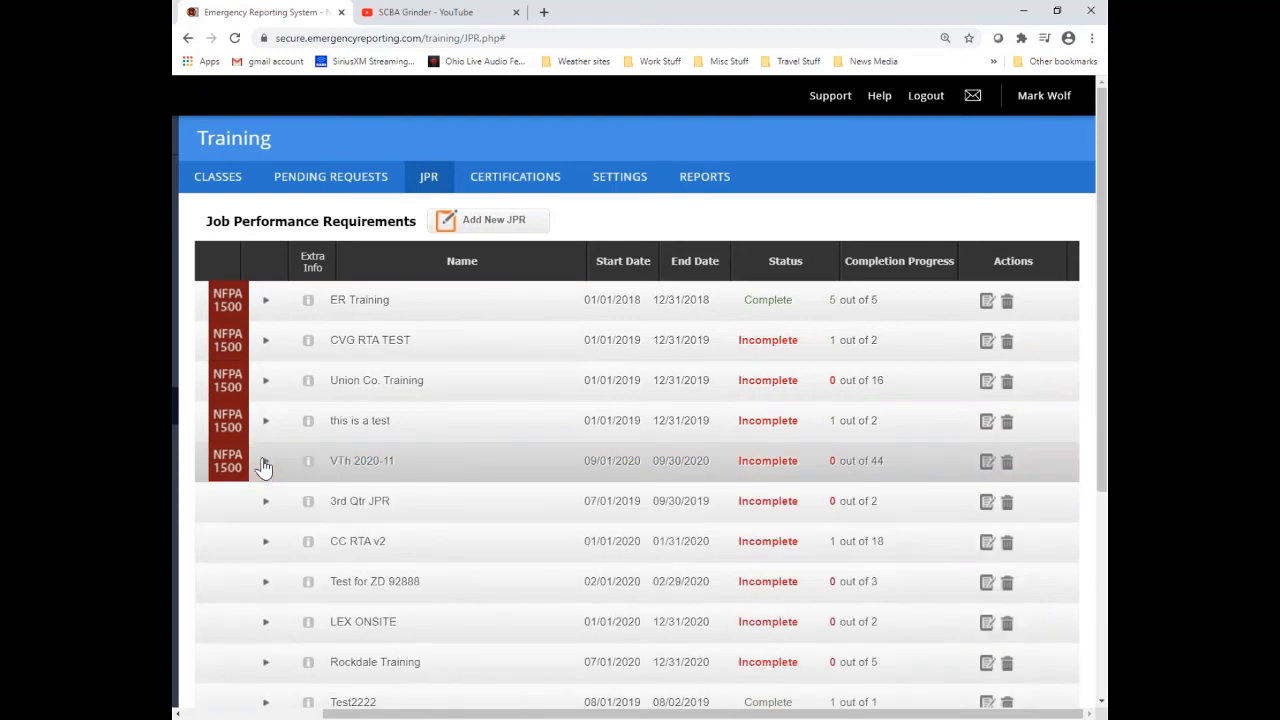
- Add a single class from the AHA CPR template, dated 09/02/2020 at 09:00
click(244, 184)
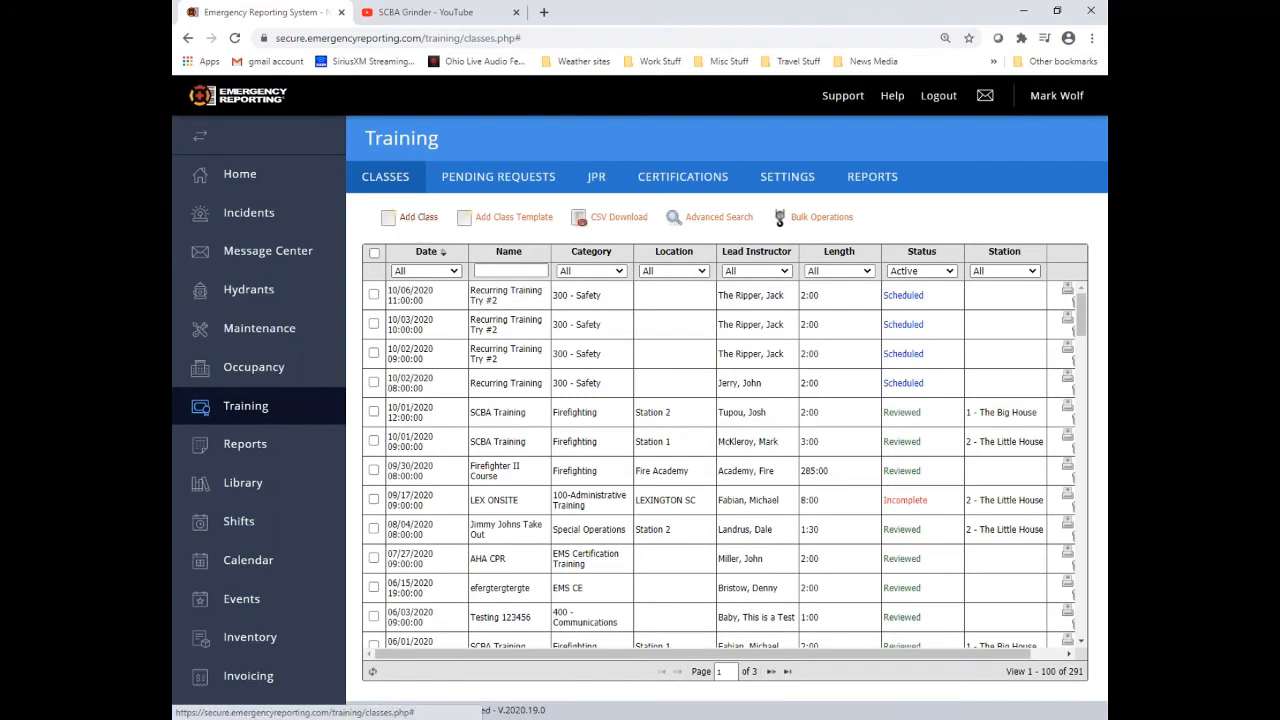
click(418, 222)
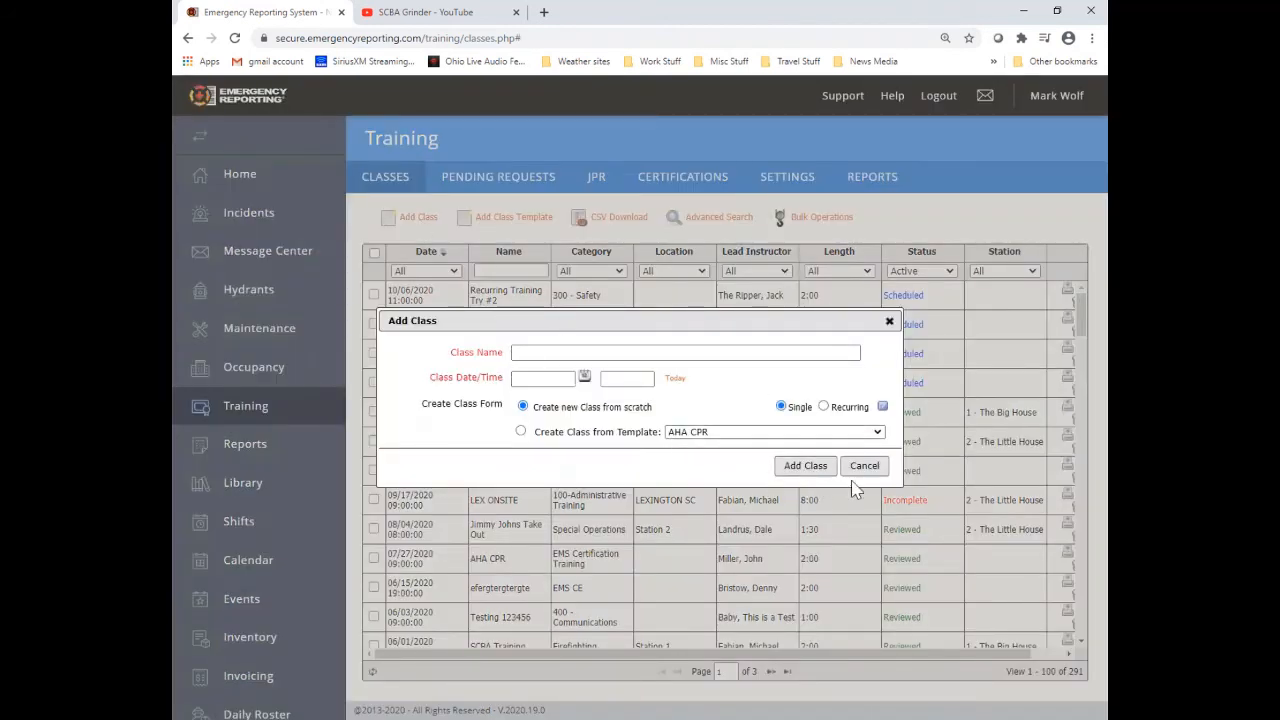
click(524, 378)
click(523, 400)
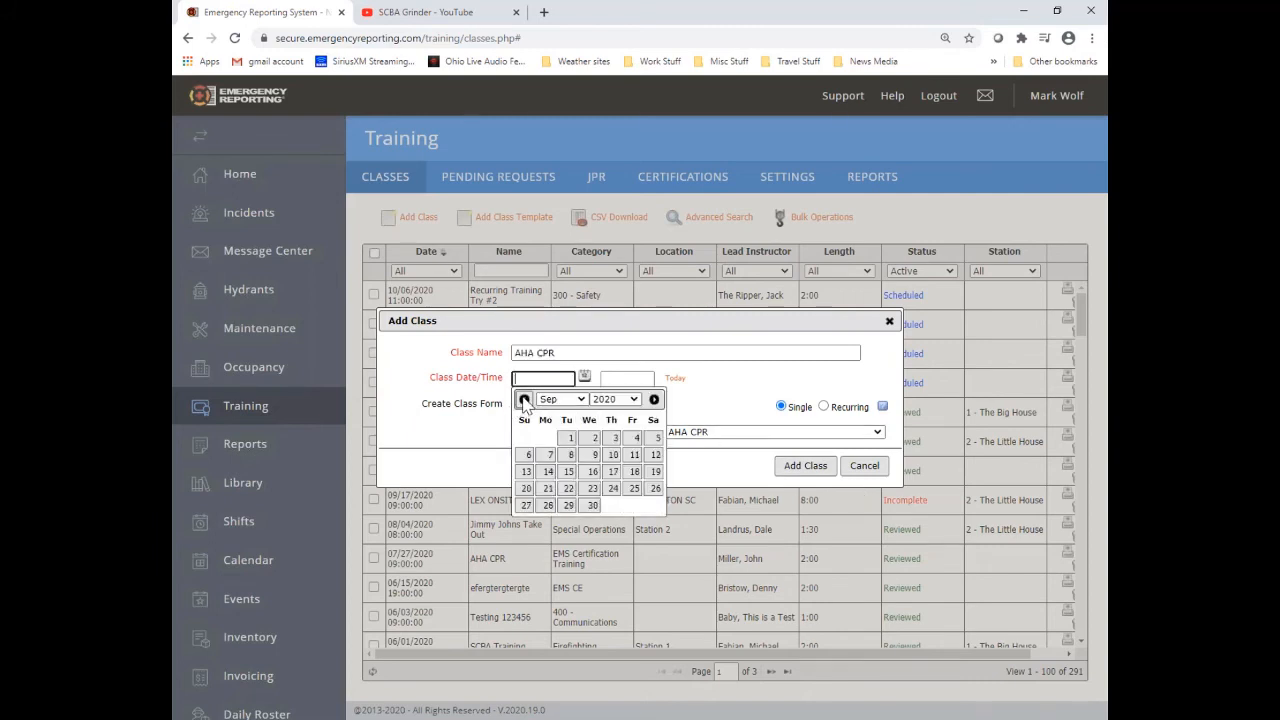
click(591, 439)
click(615, 378)
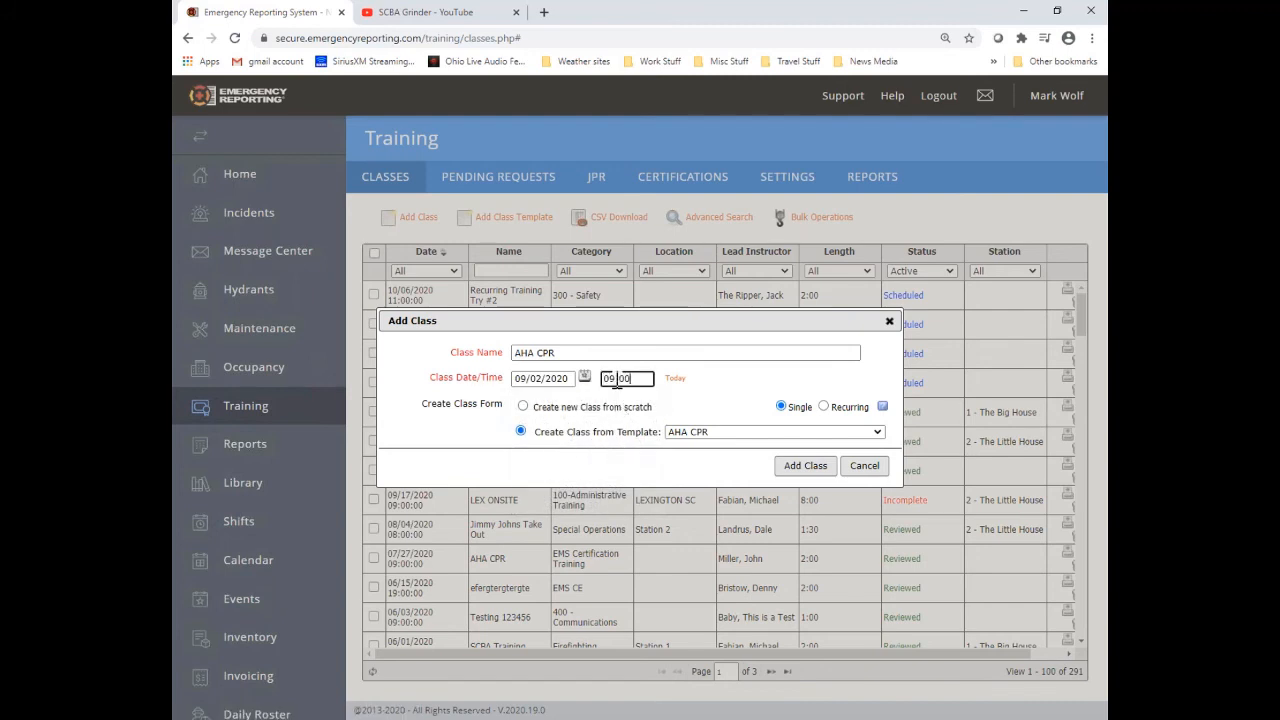
click(812, 472)
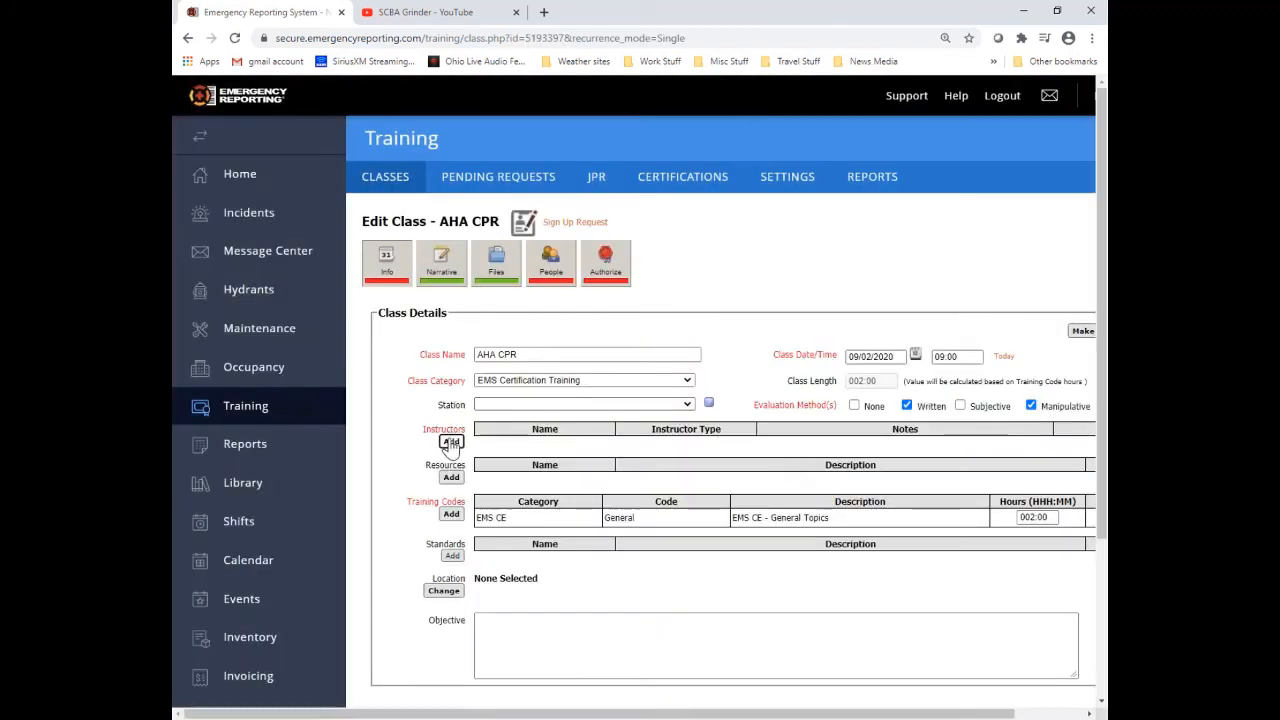
- Add a member of the agency personnel to the AHA CPR class as Lead Instructor
click(451, 443)
click(680, 320)
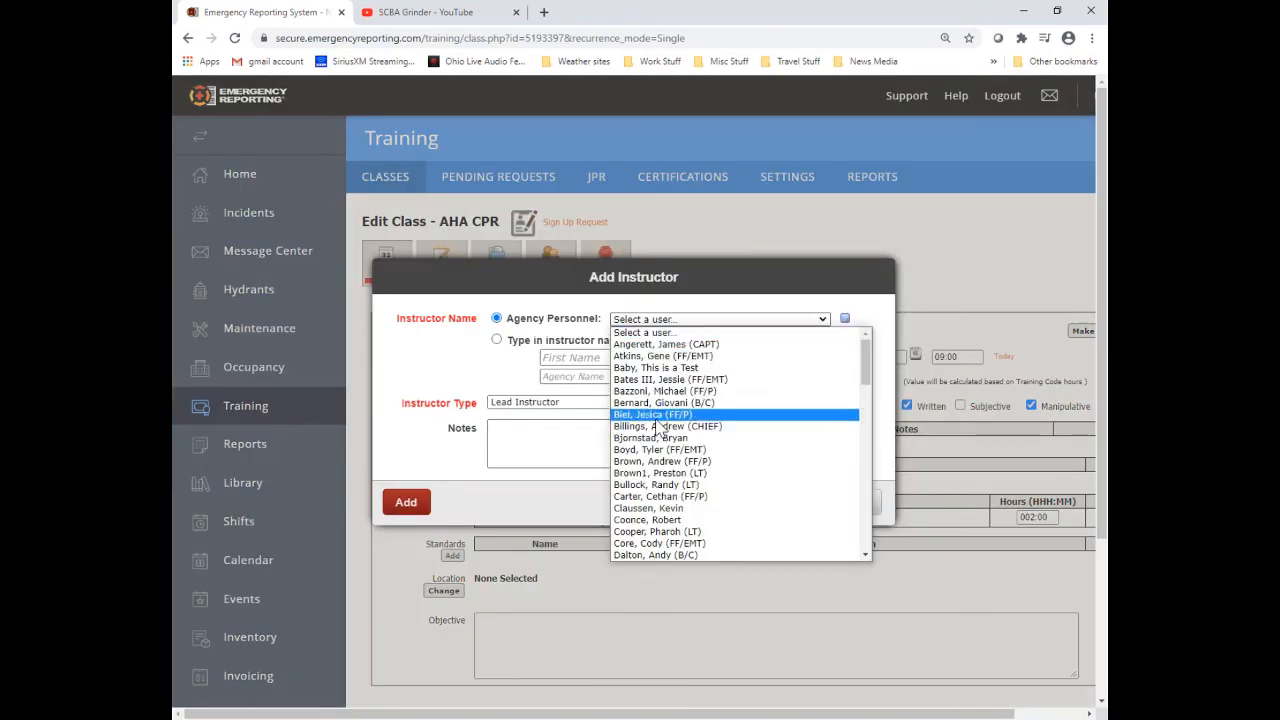
scroll(660, 428, down, 5)
click(660, 403)
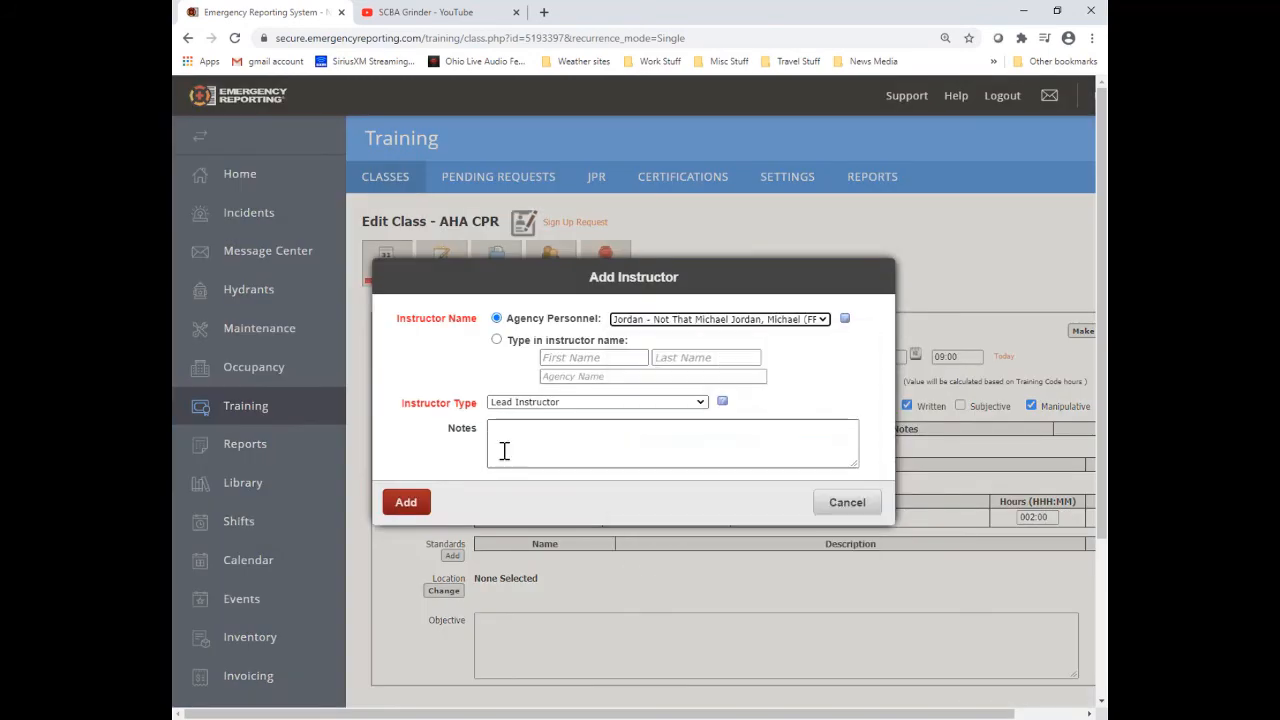
click(405, 503)
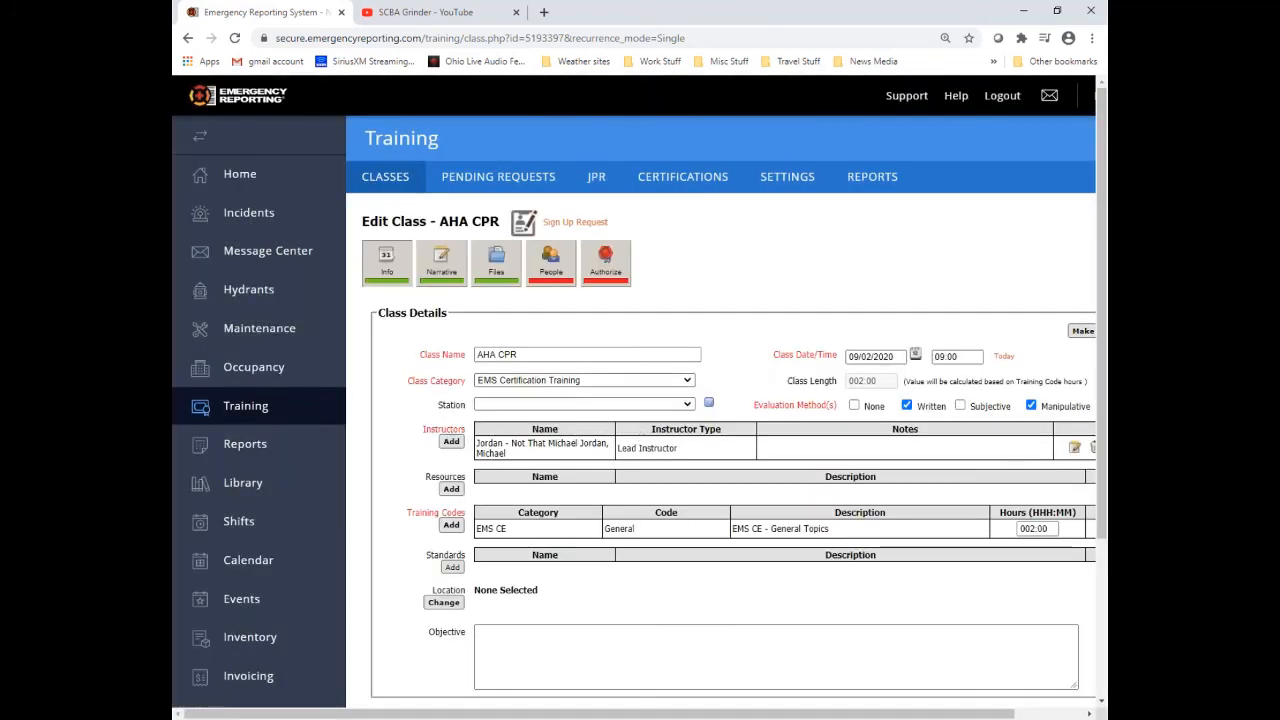
- Filter the agency personnel to A Shift and add everyone on that shift to the AHA CPR class
click(553, 265)
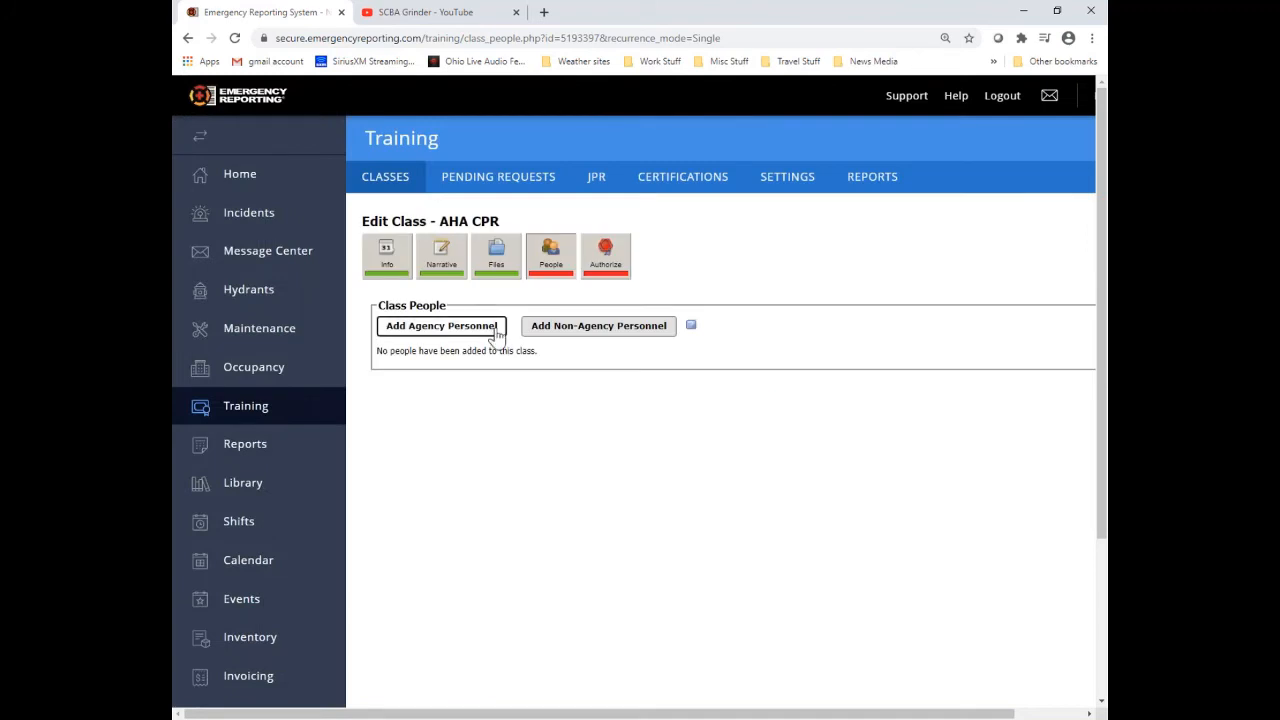
click(497, 328)
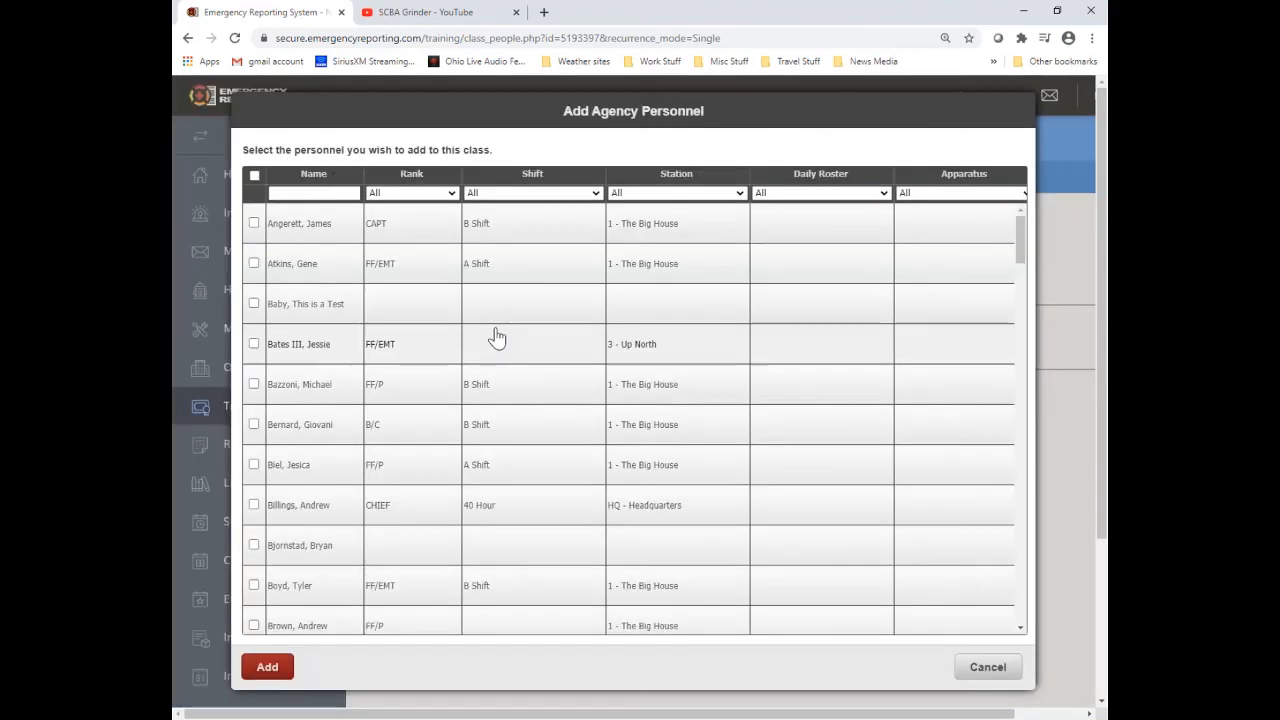
click(594, 193)
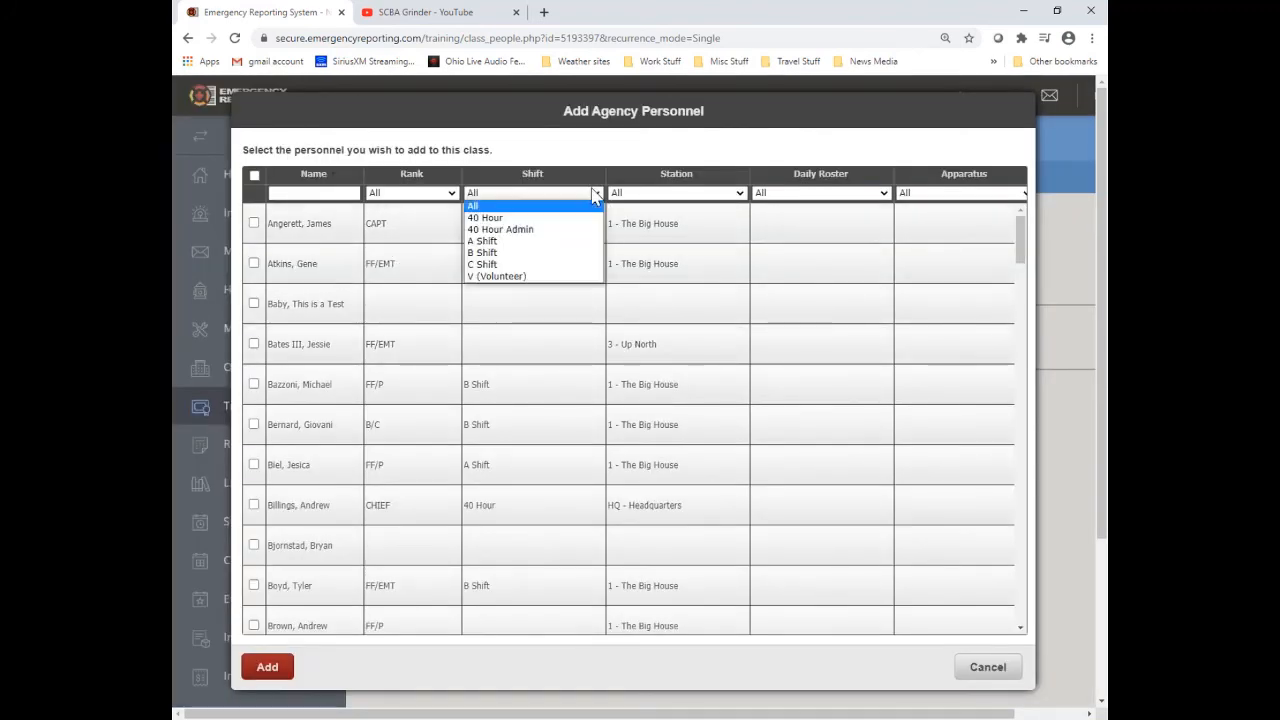
click(501, 242)
click(254, 176)
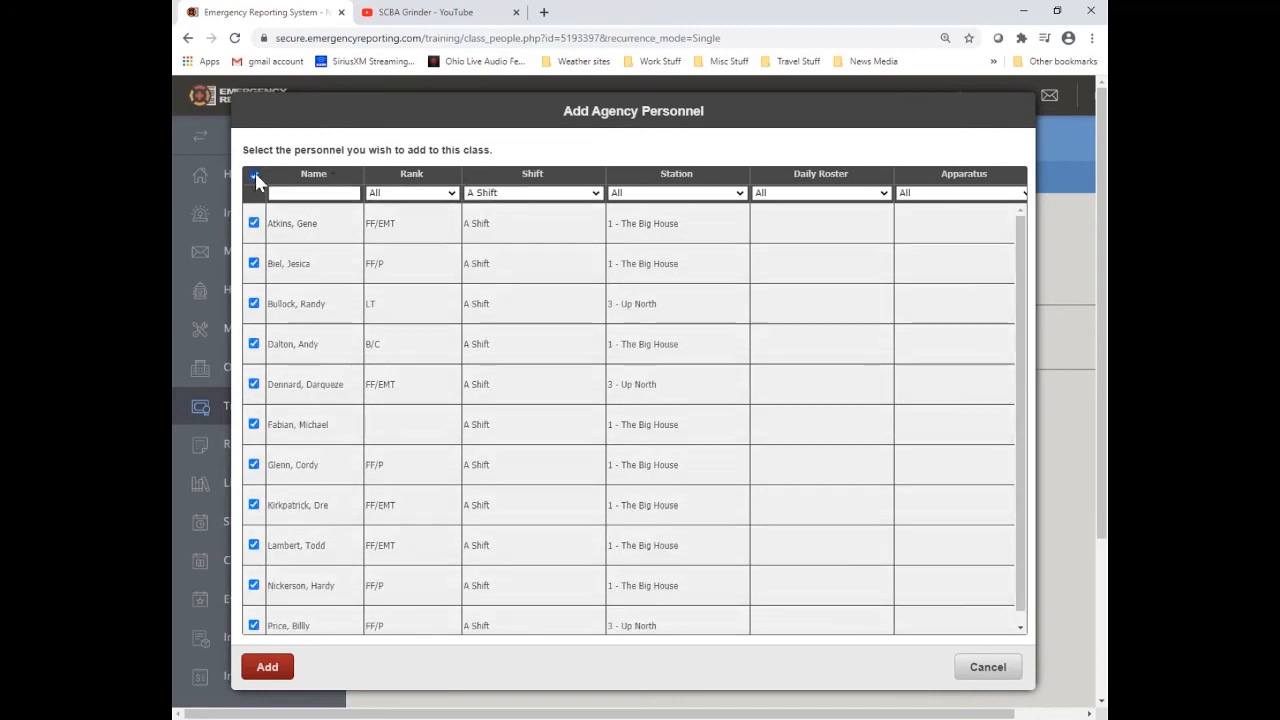
click(267, 668)
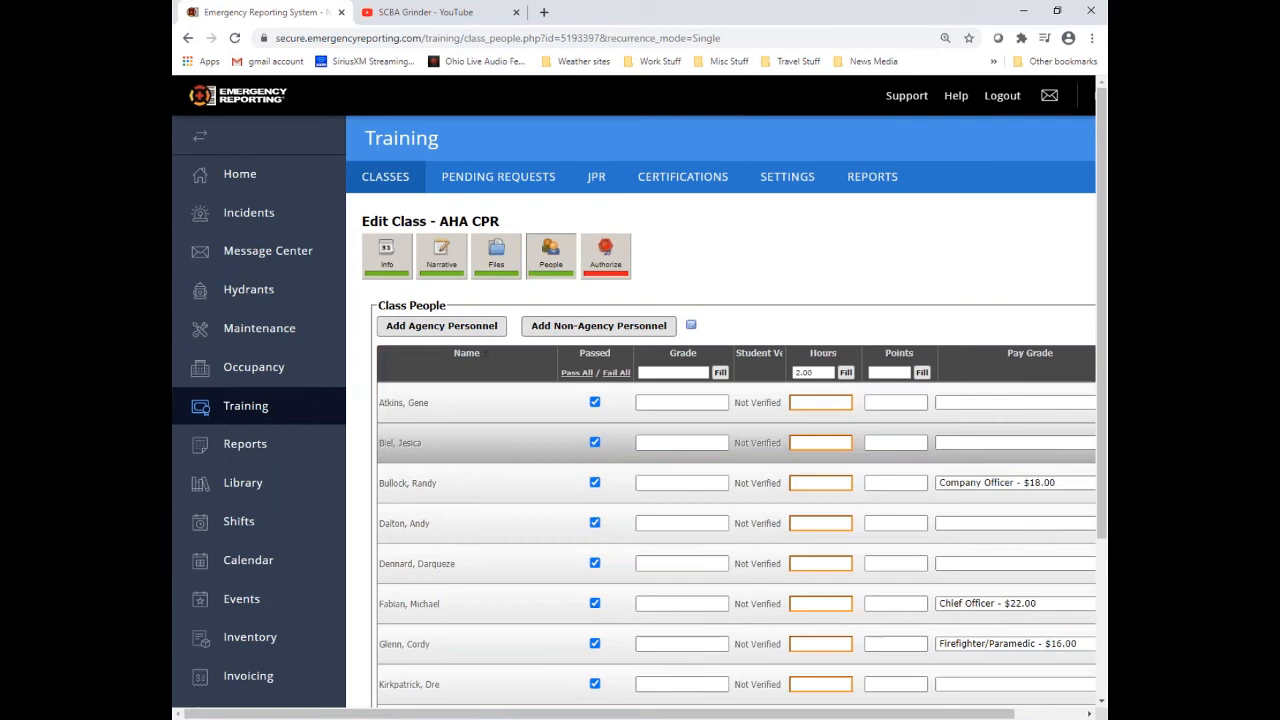
- Set the first attendee's pay grade to Default - $0.01 and the second, fourth and fifth attendees' to Company Officer - $18.00
click(968, 405)
click(975, 456)
click(975, 443)
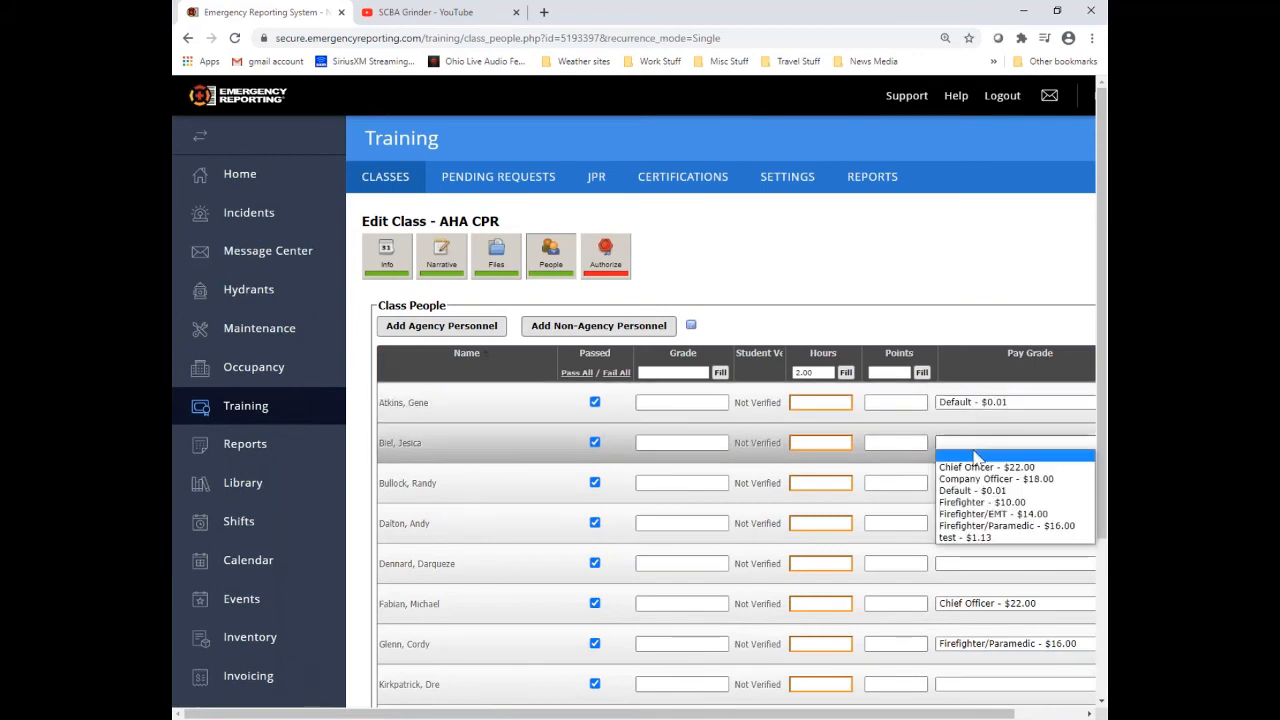
click(972, 480)
click(966, 523)
click(958, 561)
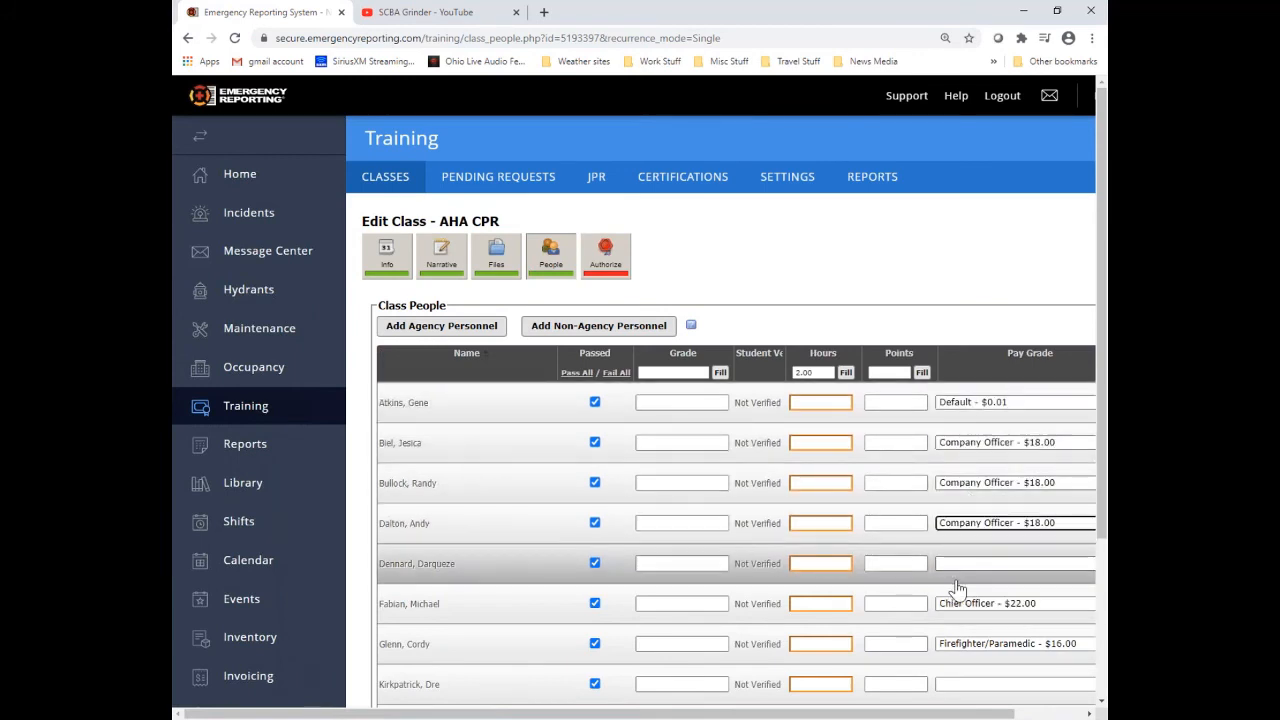
click(962, 563)
click(962, 598)
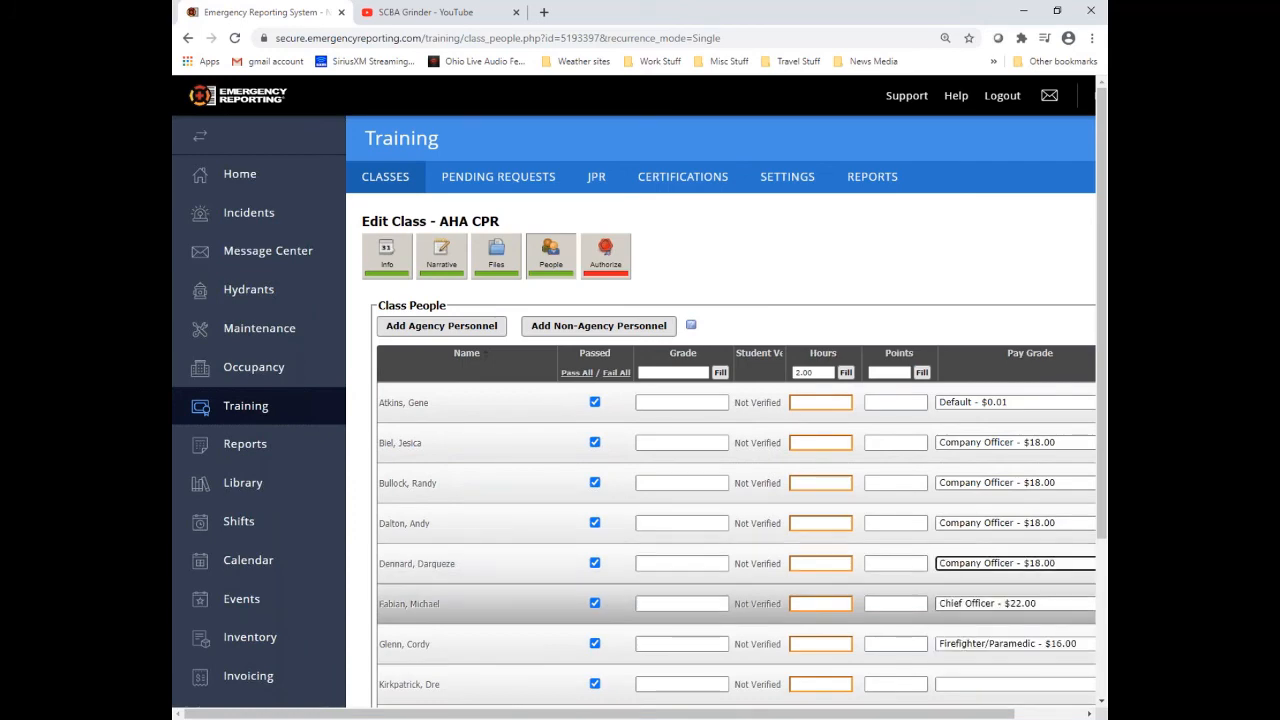
- Set the remaining blank pay grades to Default - $0.01, Company Officer - $18.00 and Chief Officer - $22.00 for the eighth, ninth and tenth attendees
click(963, 684)
scroll(950, 590, down, 3)
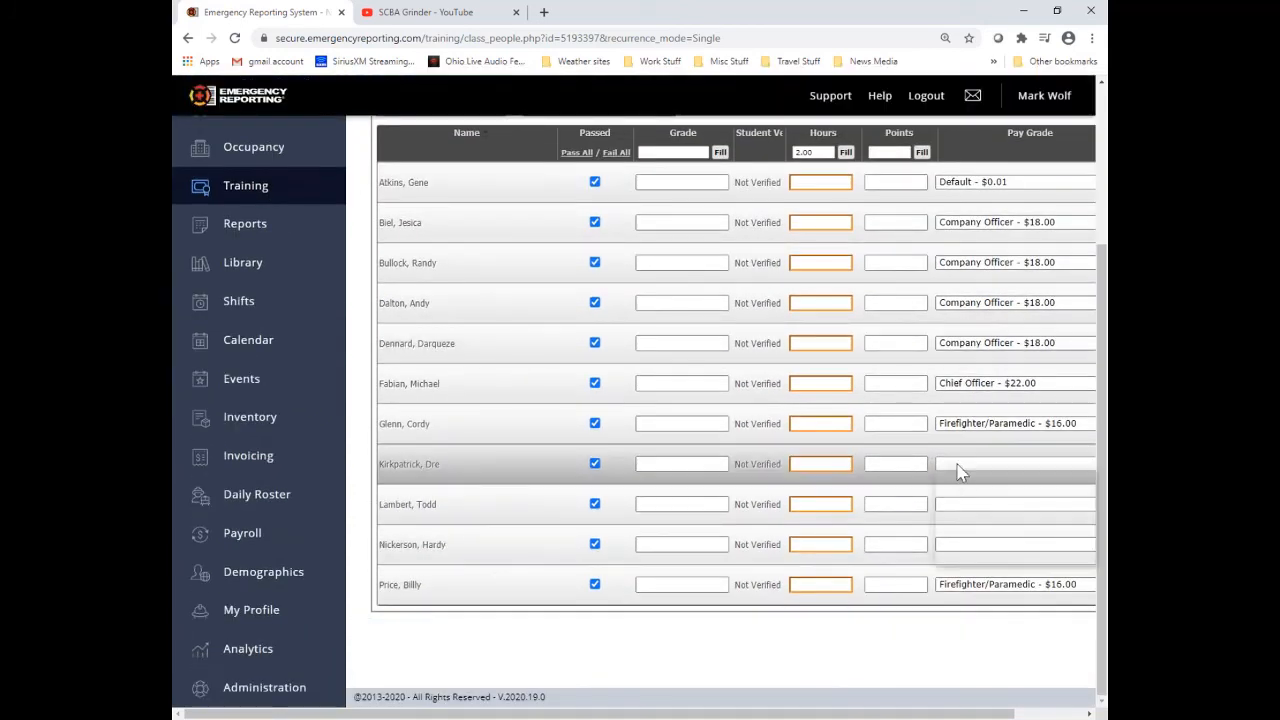
click(958, 472)
click(964, 508)
click(964, 508)
click(964, 541)
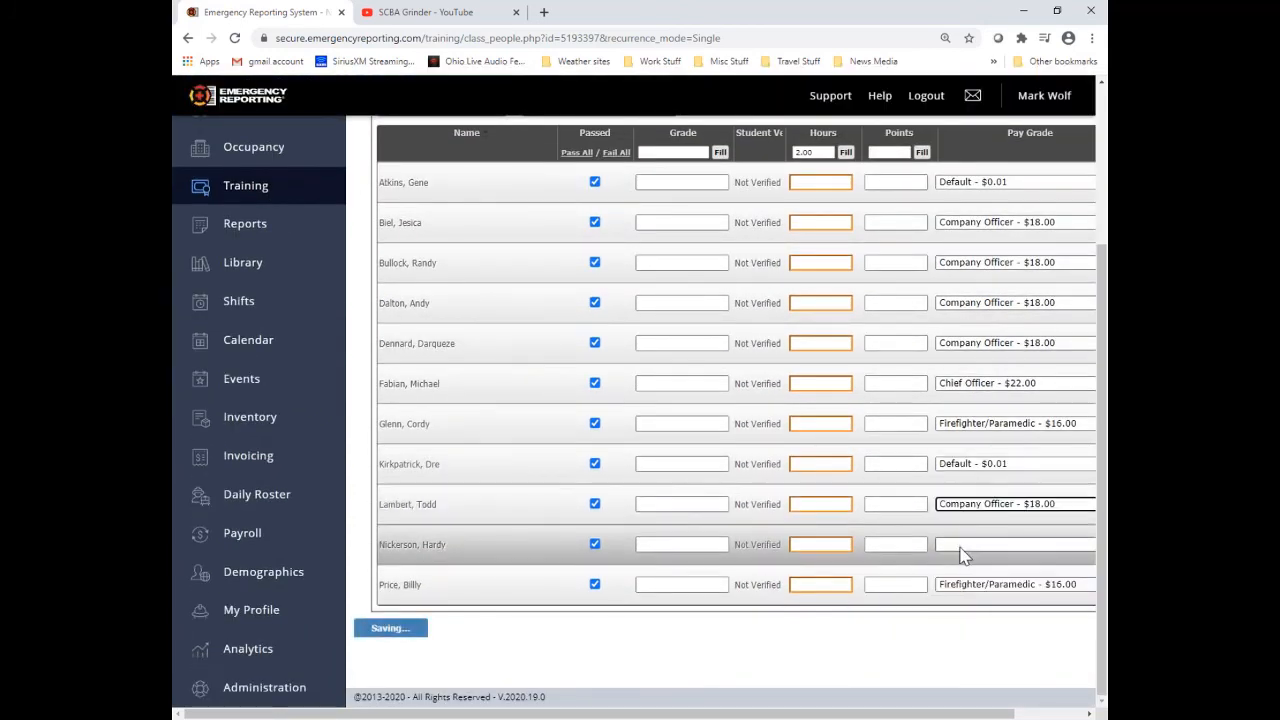
click(964, 544)
click(970, 569)
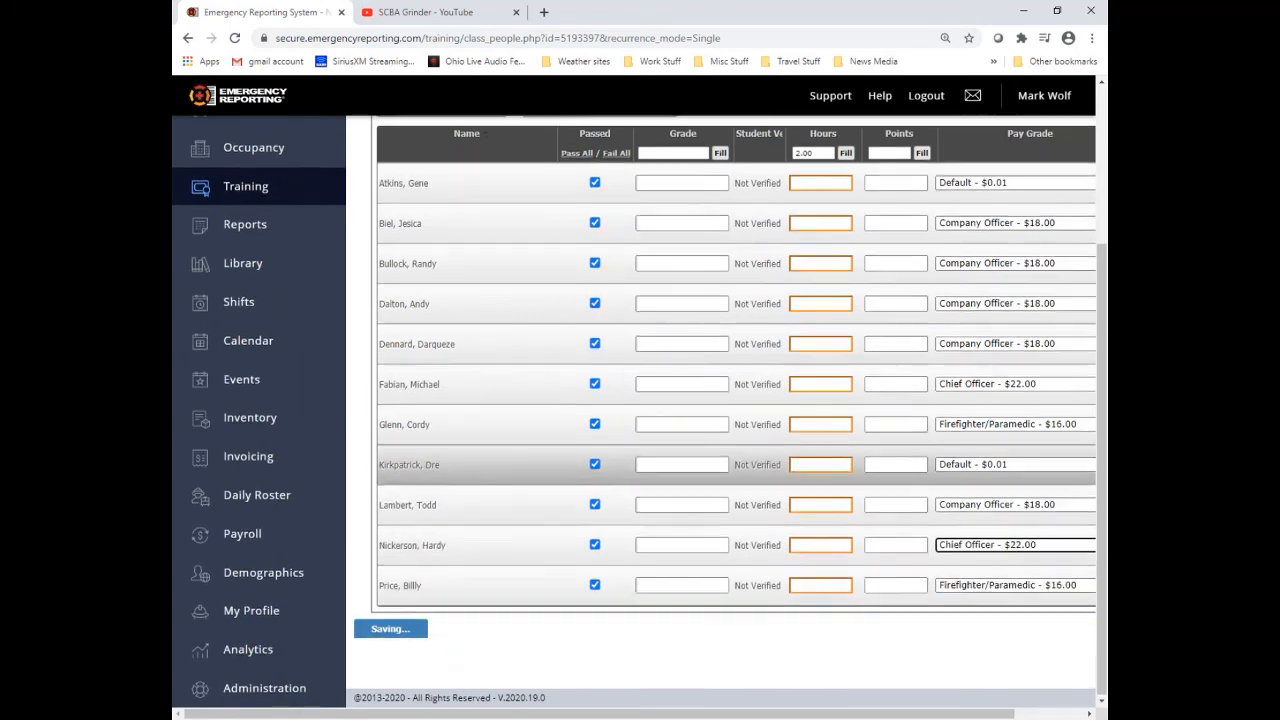
- Fill 2.00 hours for every attendee and complete the AHA CPR class with the account password, marking it as reviewed
scroll(800, 420, up, 3)
click(846, 372)
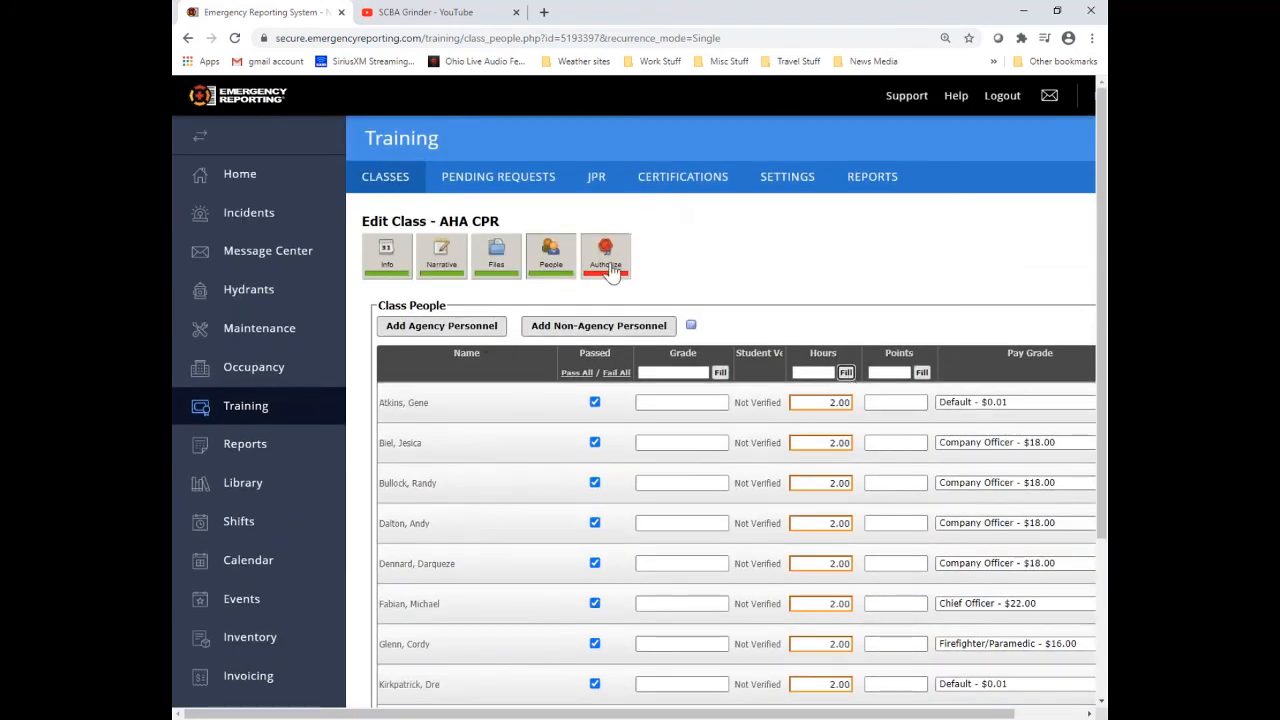
click(605, 256)
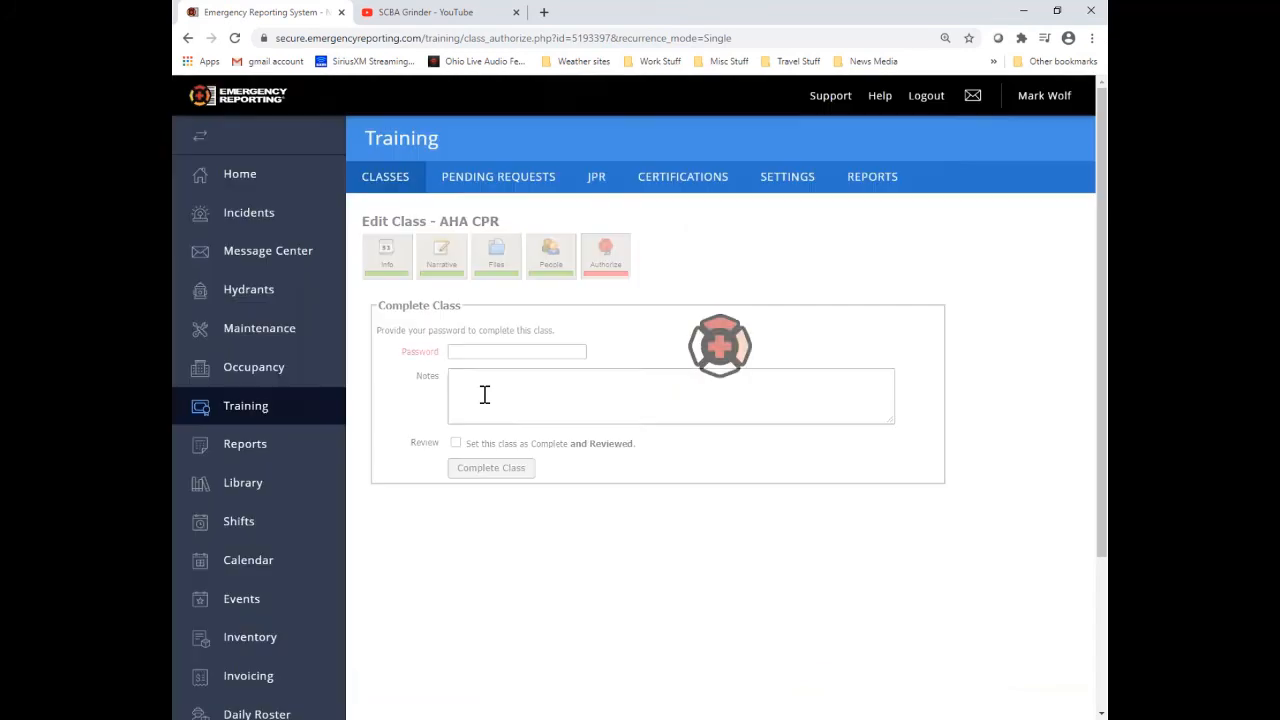
click(521, 350)
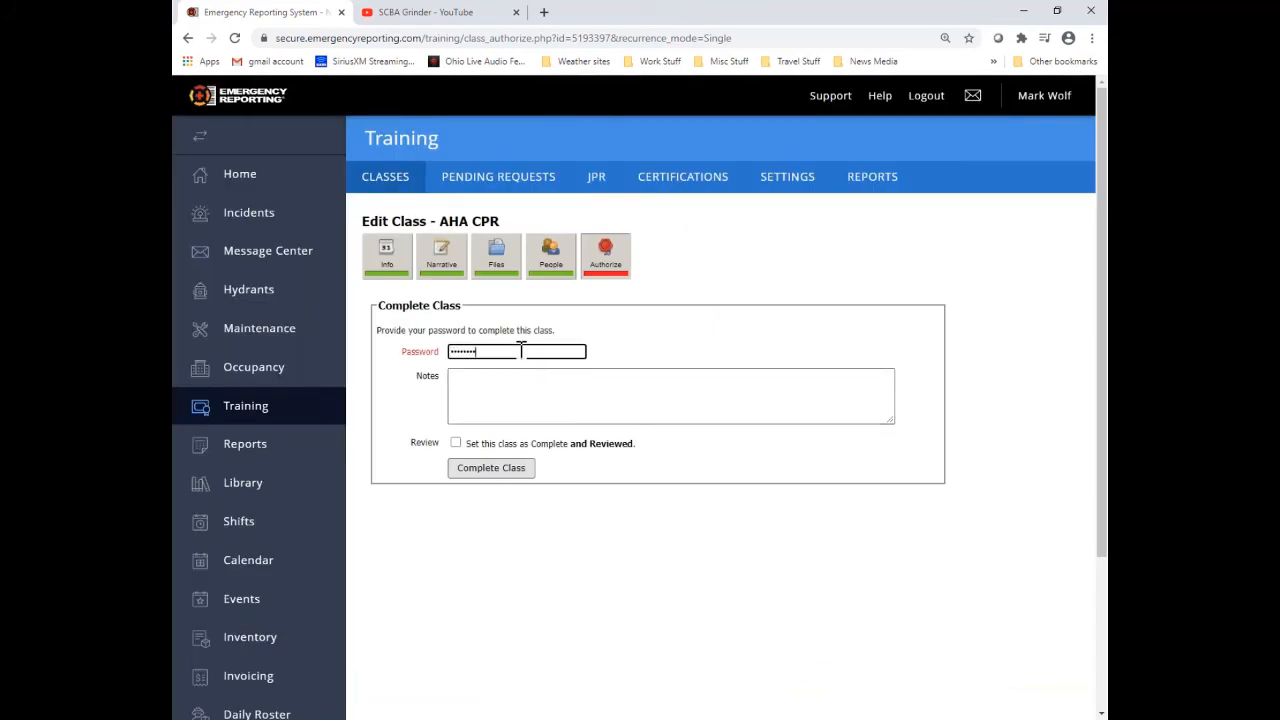
click(456, 442)
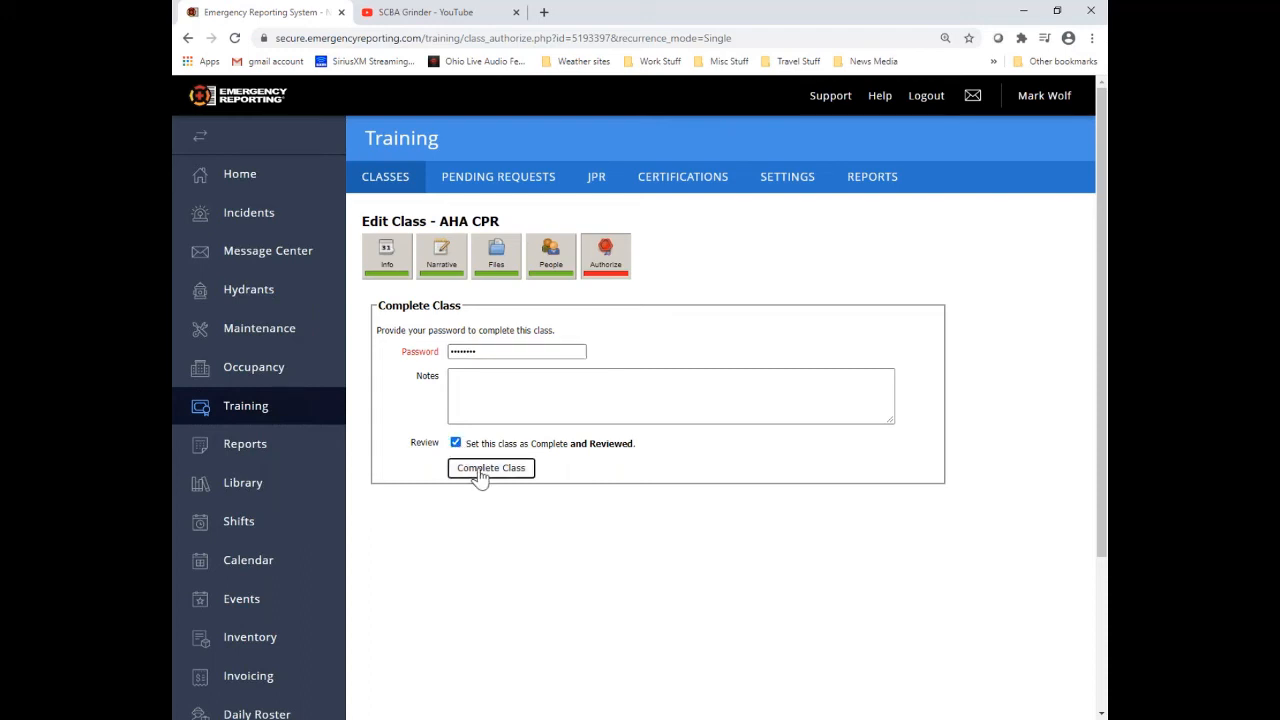
click(484, 472)
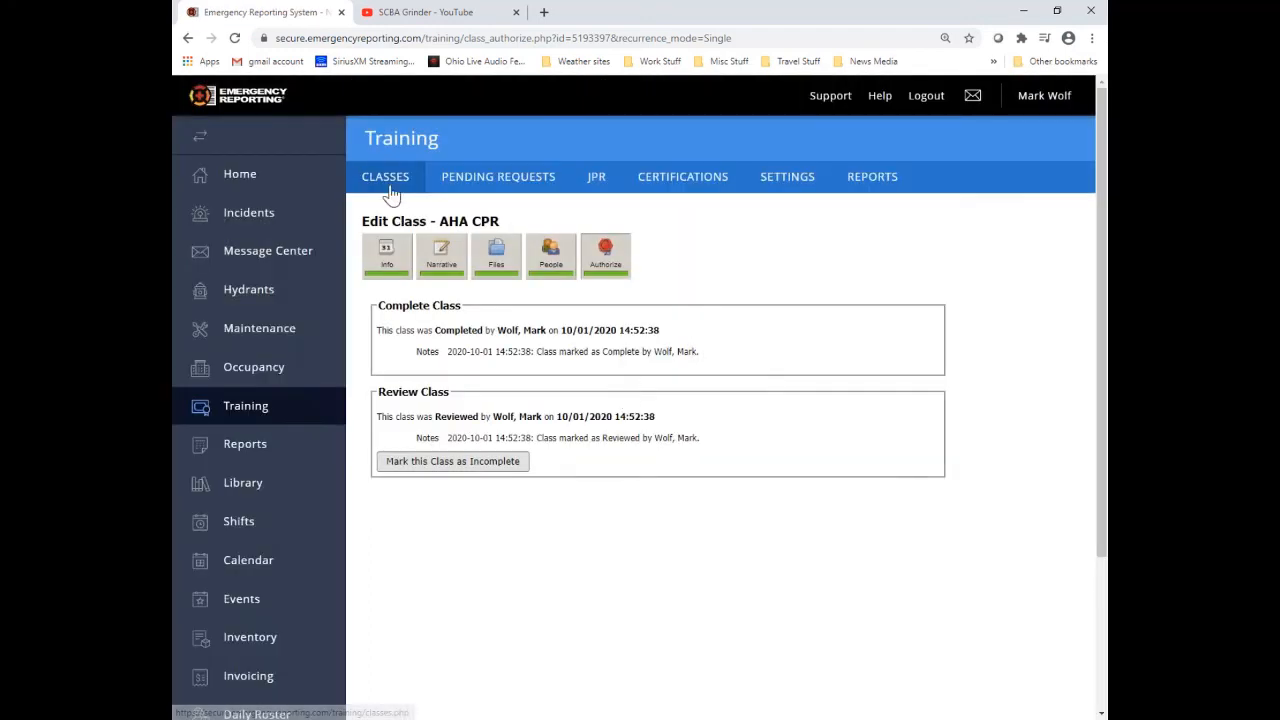
- Examine the VTh 2020-11 job performance requirement's member statuses and the fourth listed member's class details
click(596, 180)
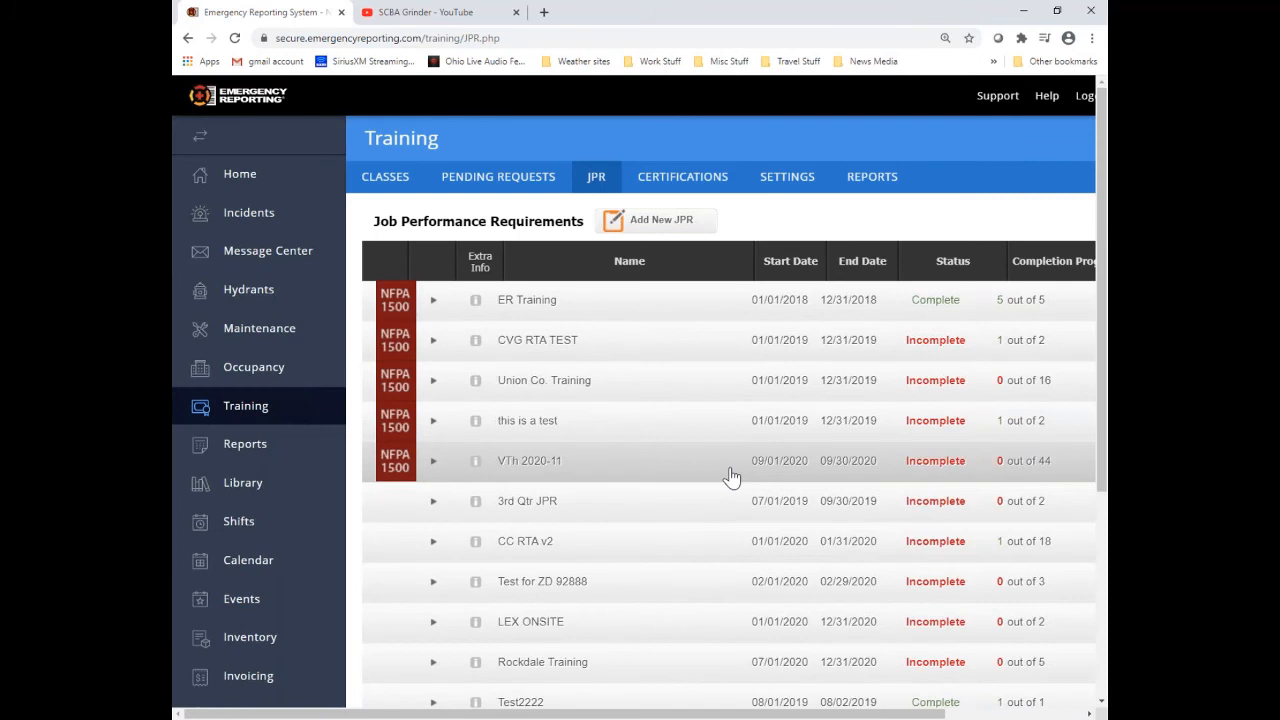
scroll(731, 477, down, 1)
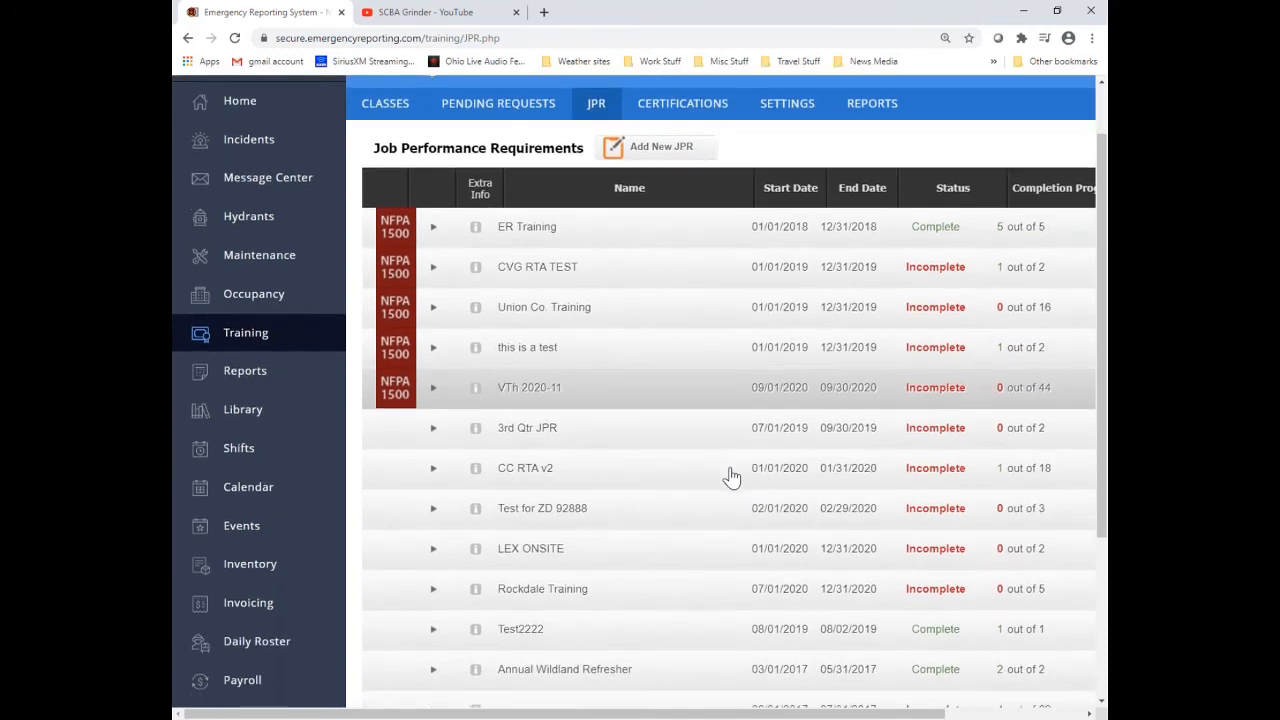
click(432, 394)
scroll(560, 440, down, 2)
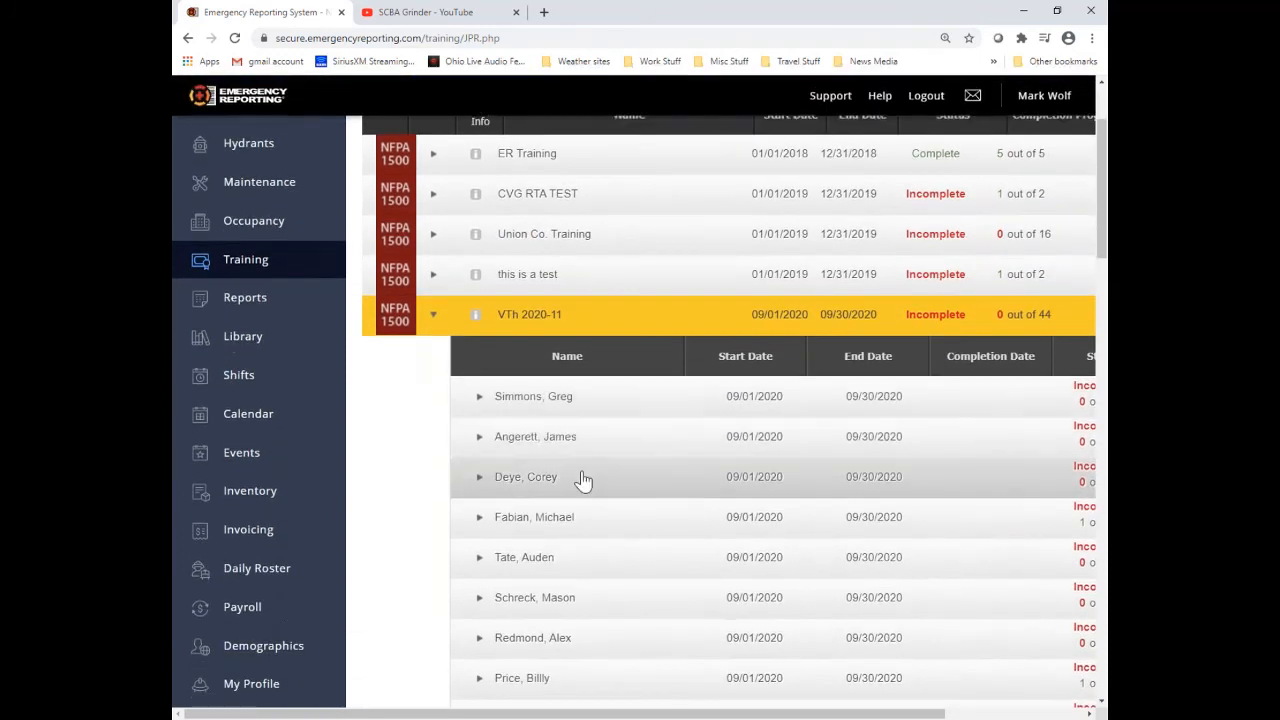
drag(595, 714, 740, 713)
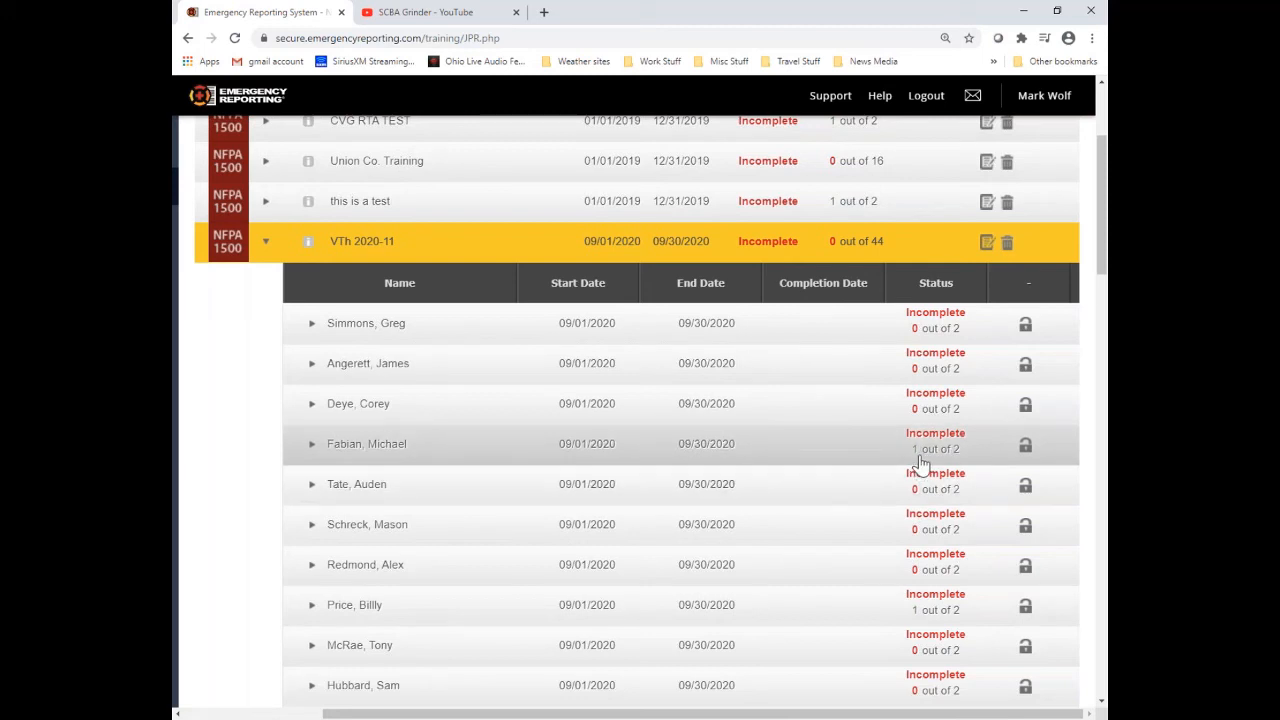
click(312, 446)
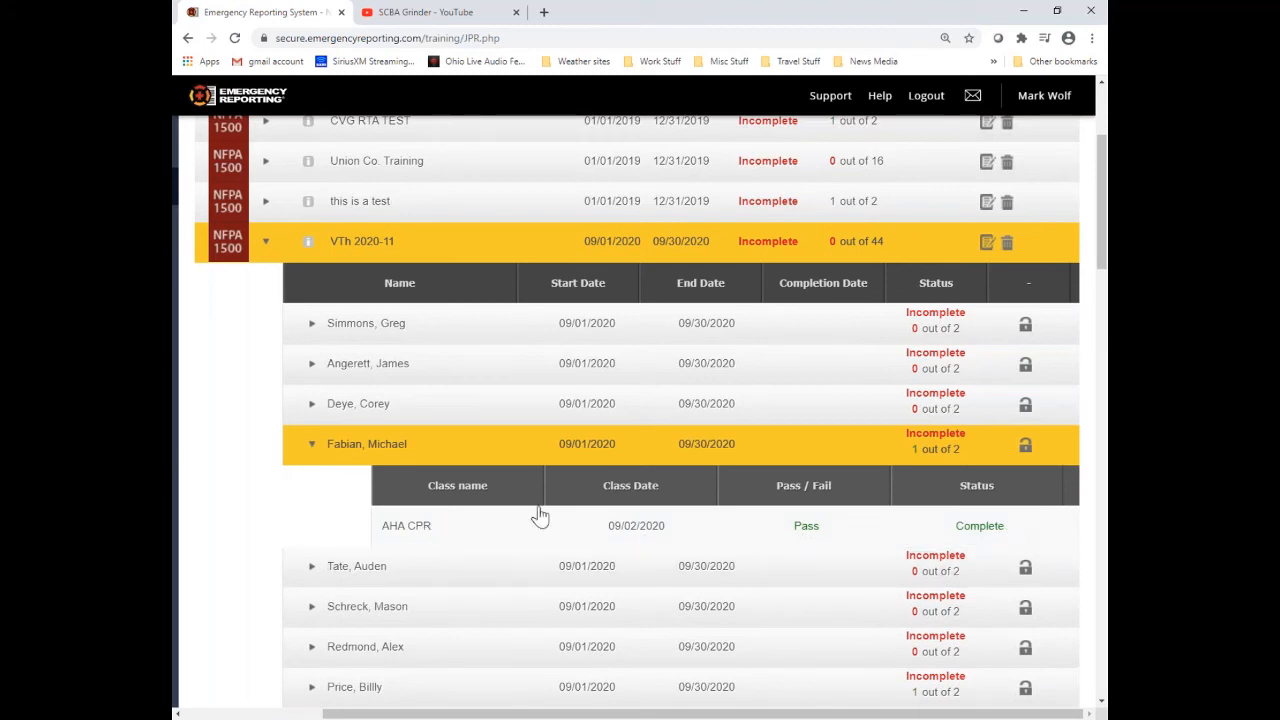
scroll(370, 330, up, 3)
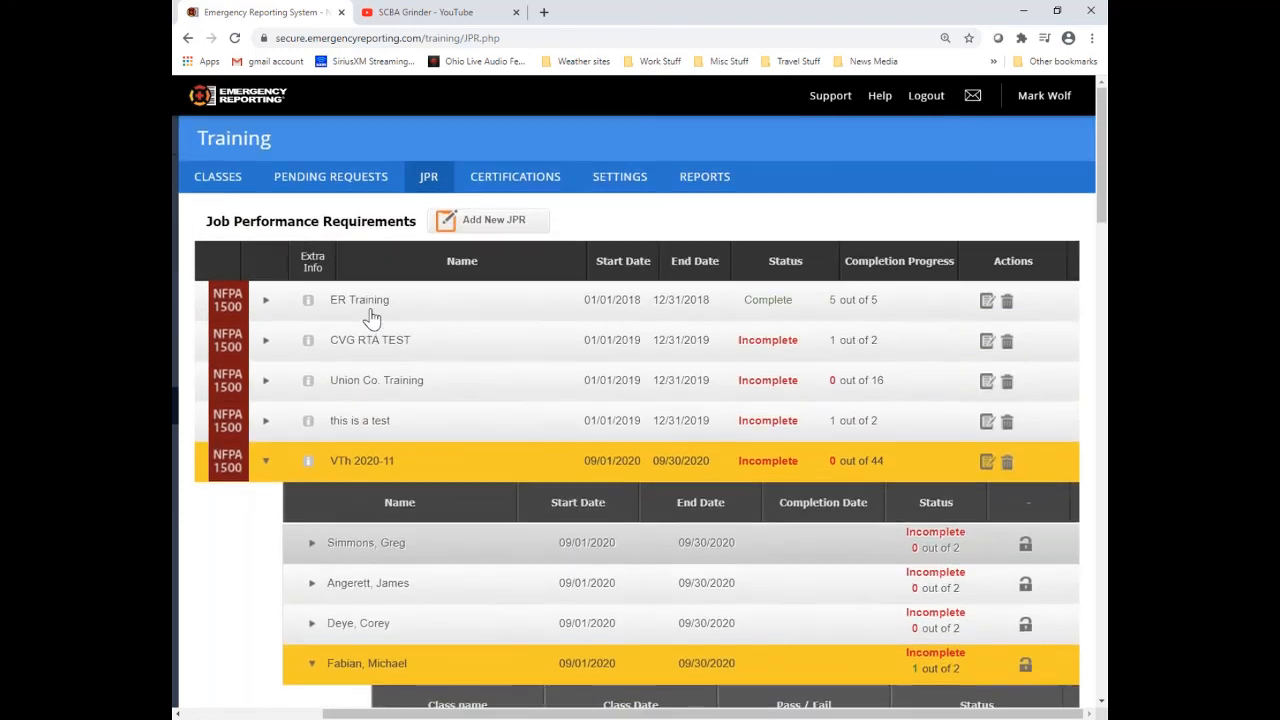
- Duplicate the JPR page in a second browser tab and open the training class list there
right_click(262, 18)
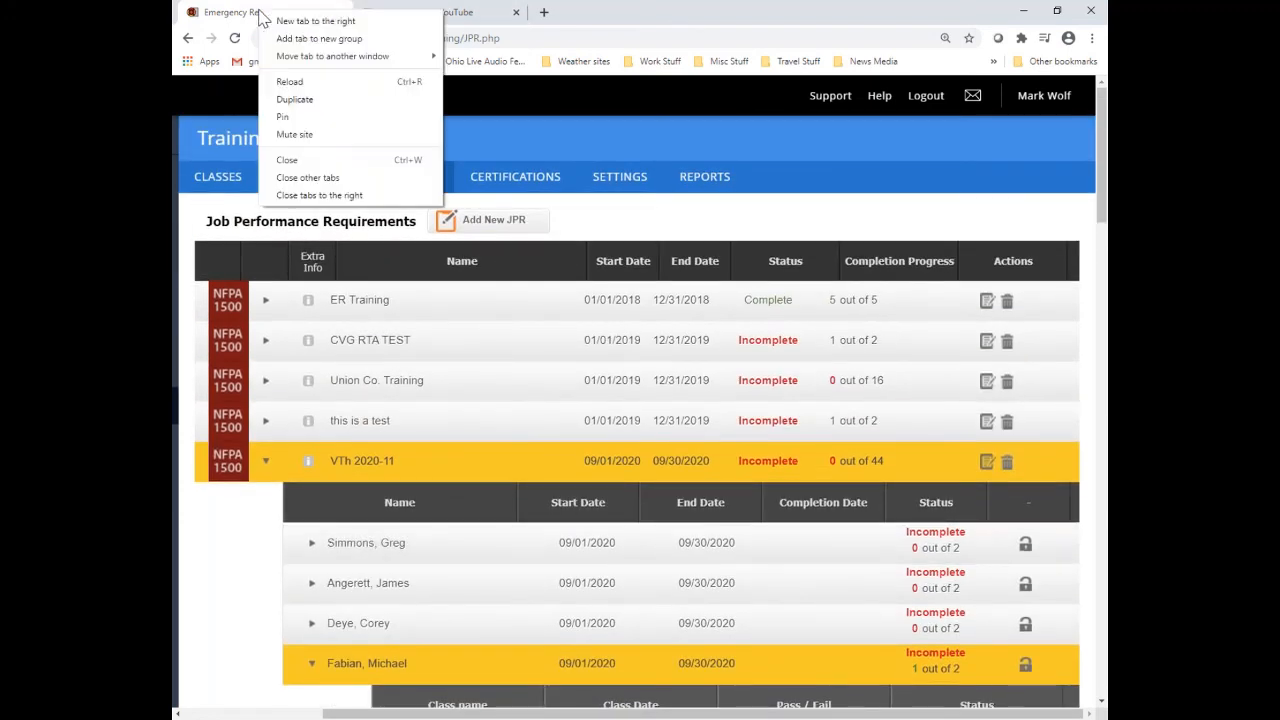
click(288, 96)
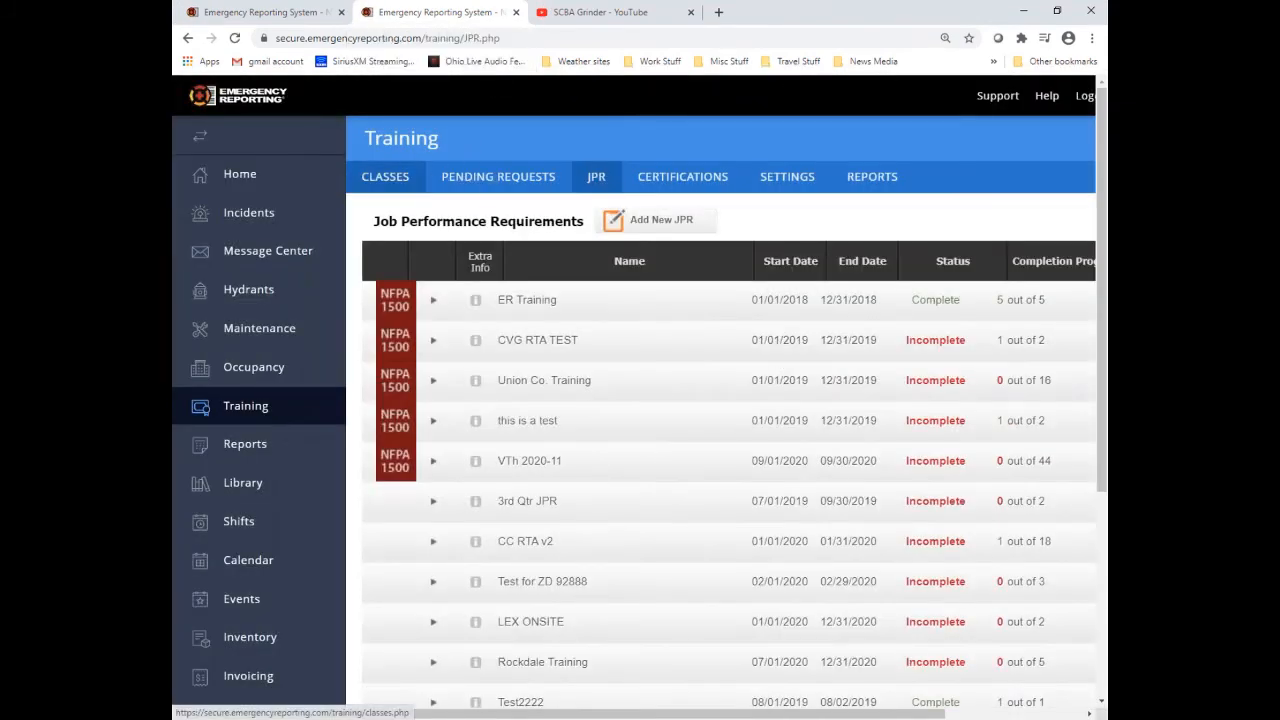
click(385, 176)
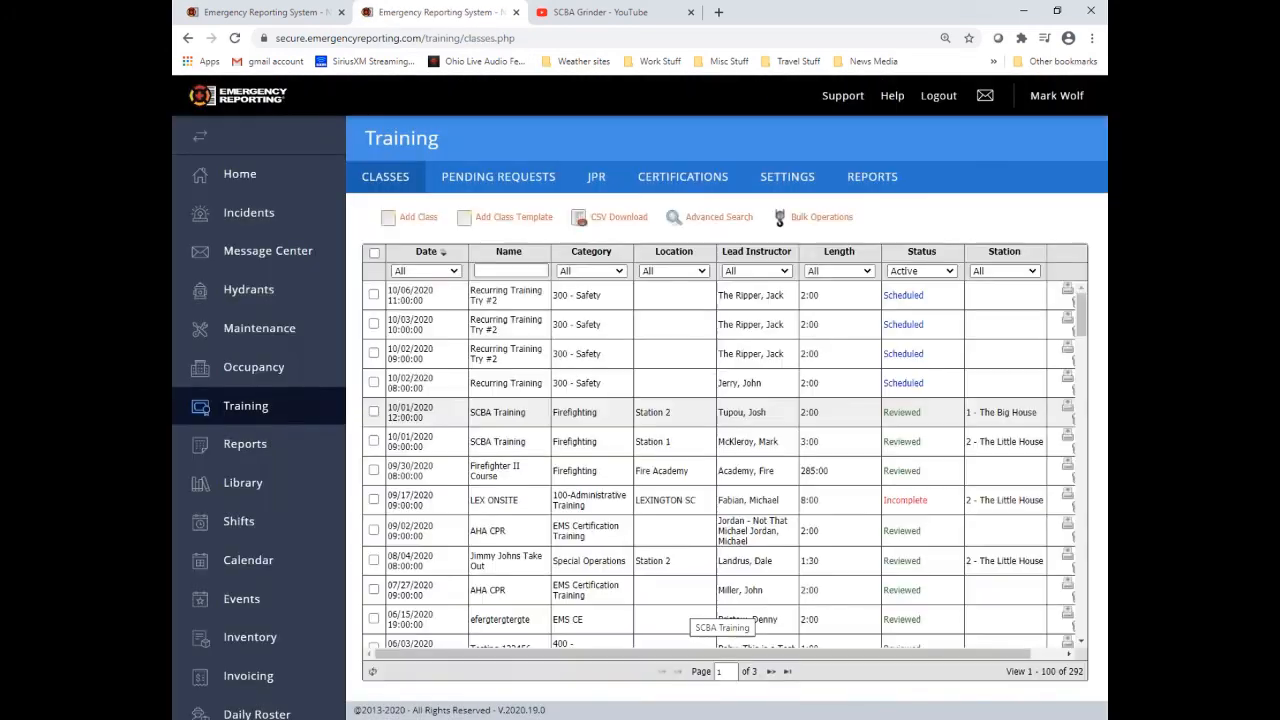
- Add a single class from the New Hazmat Monthly Drill V2.0 template, dated 09/15/2020 at 10:00
click(416, 218)
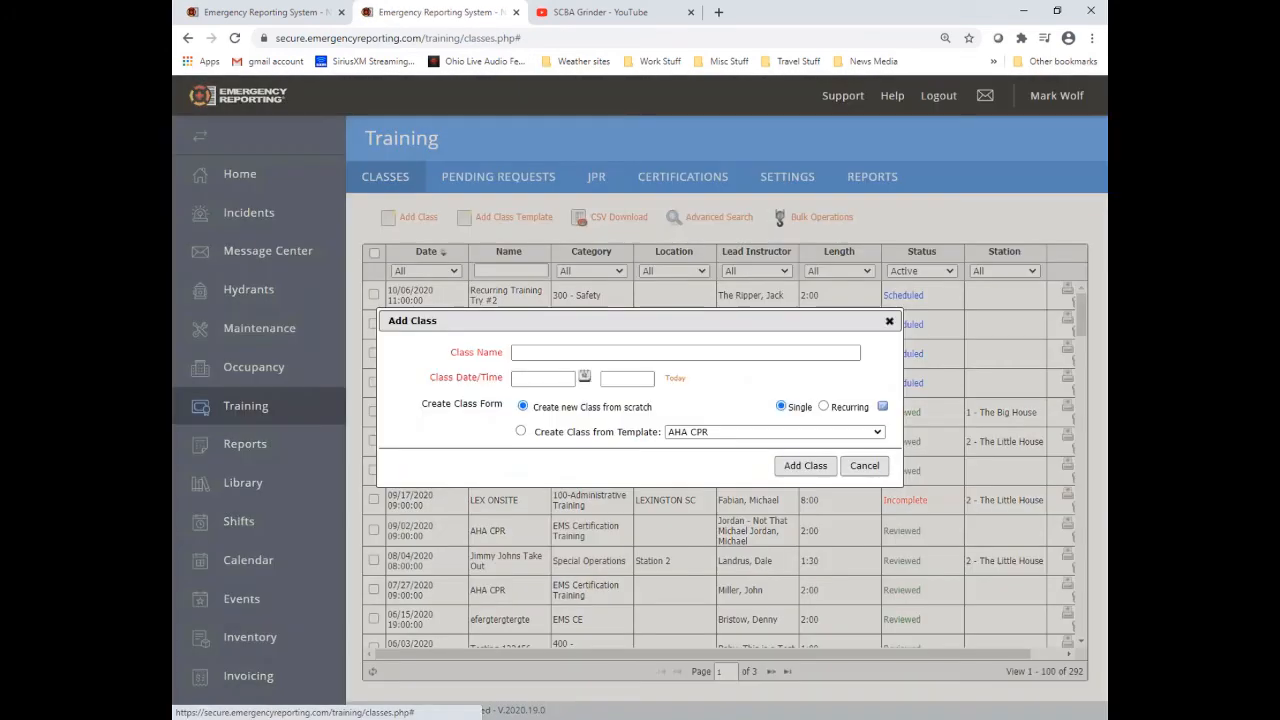
click(877, 432)
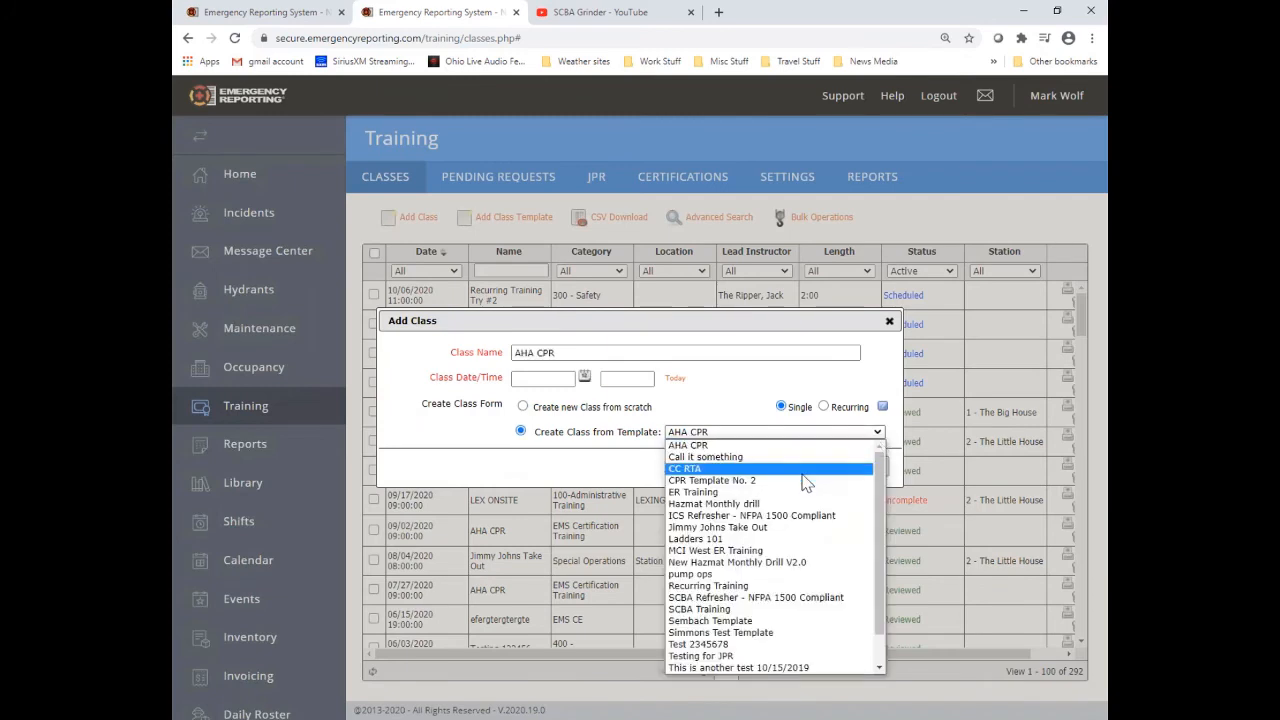
click(779, 563)
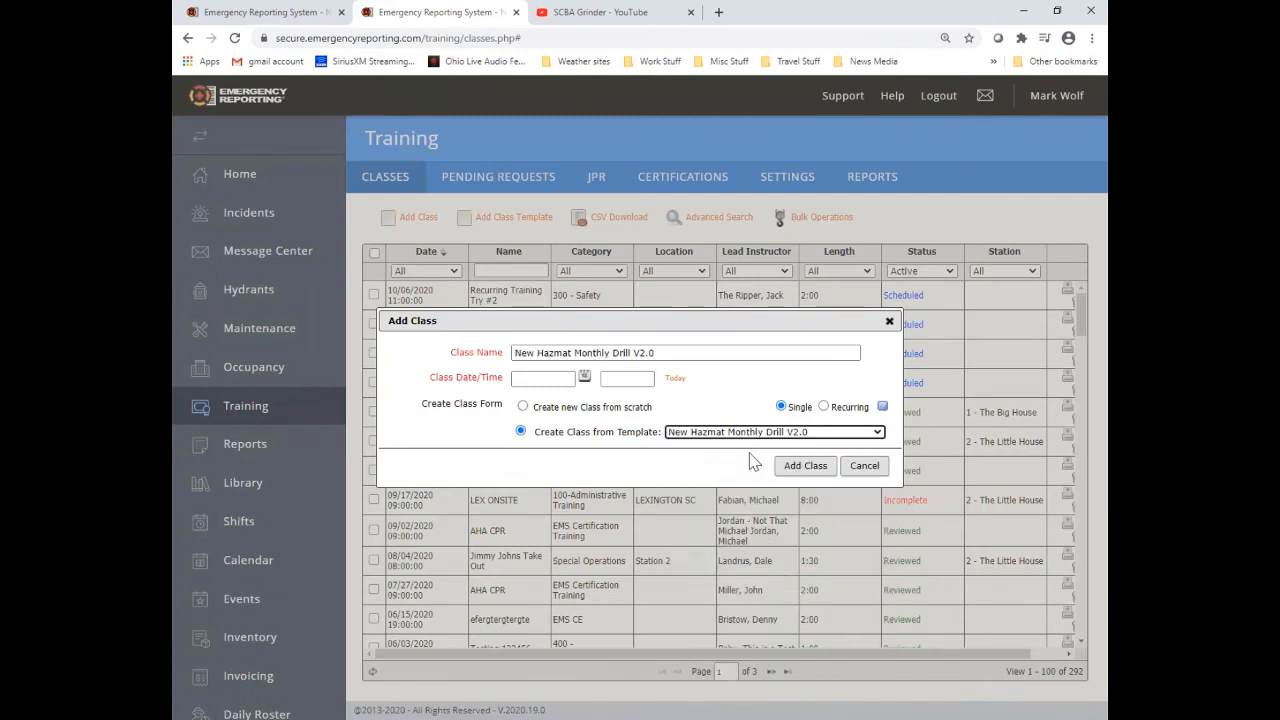
click(522, 379)
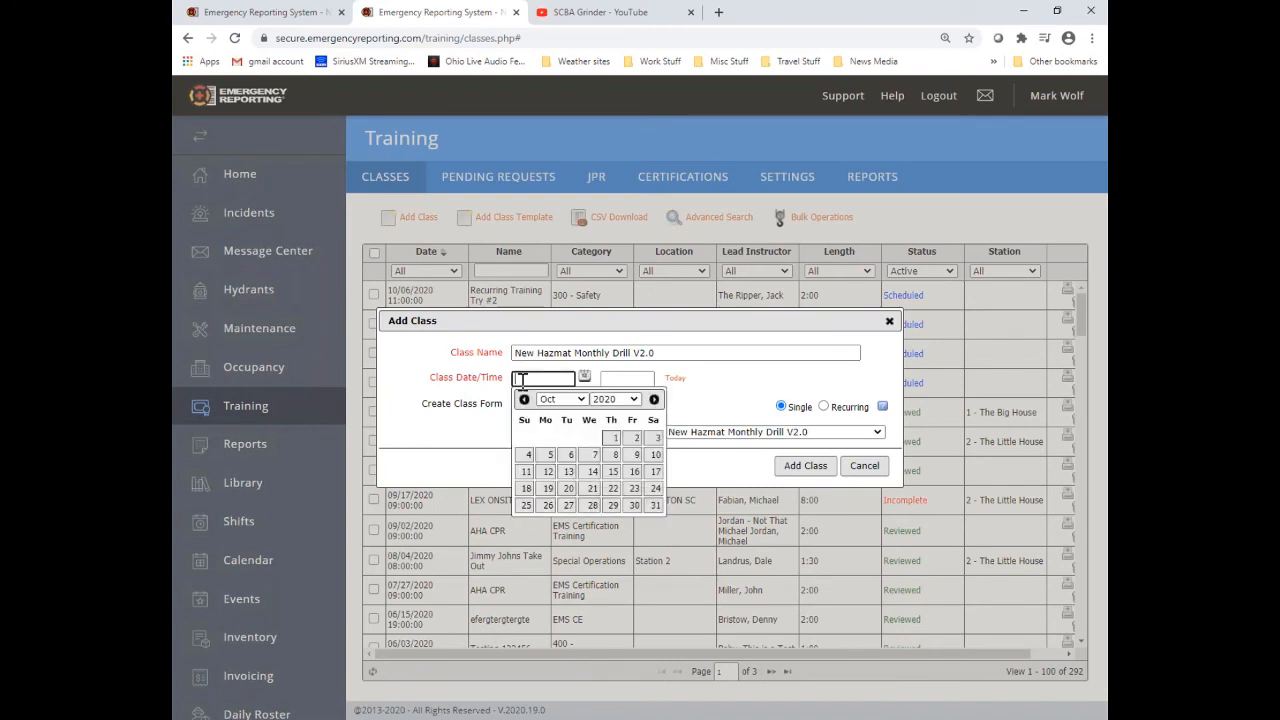
click(524, 399)
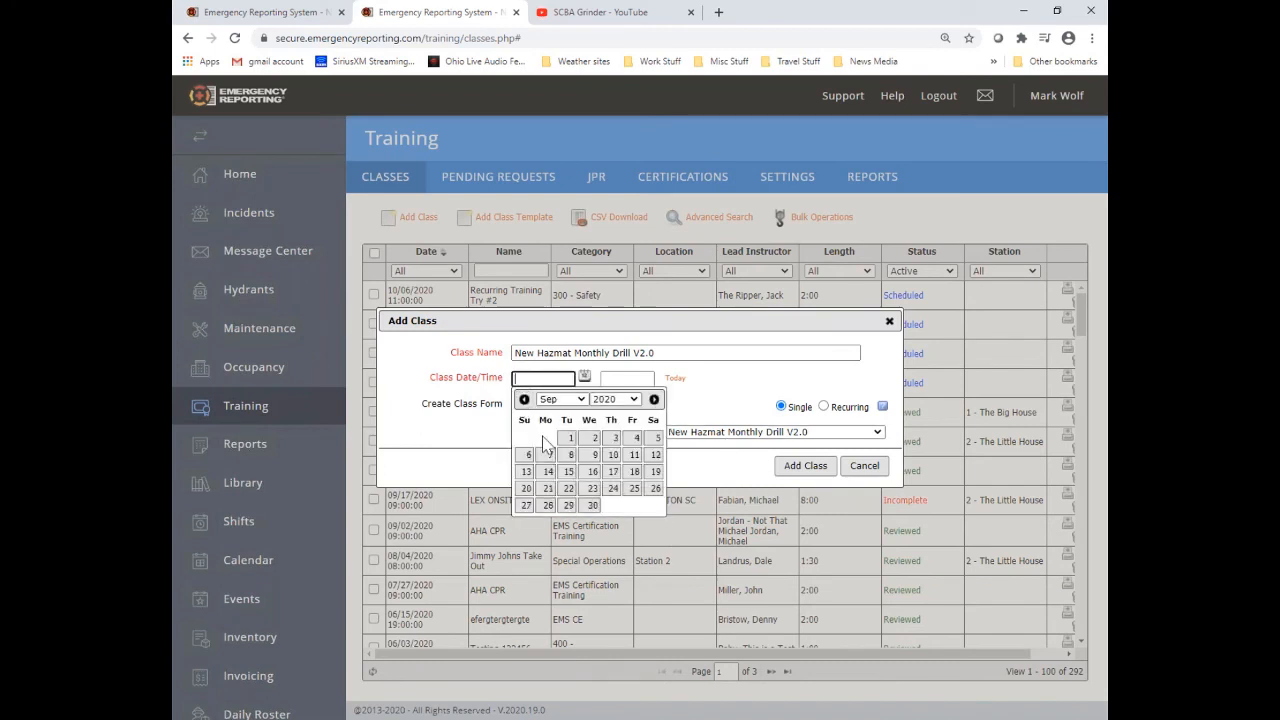
click(568, 471)
click(620, 379)
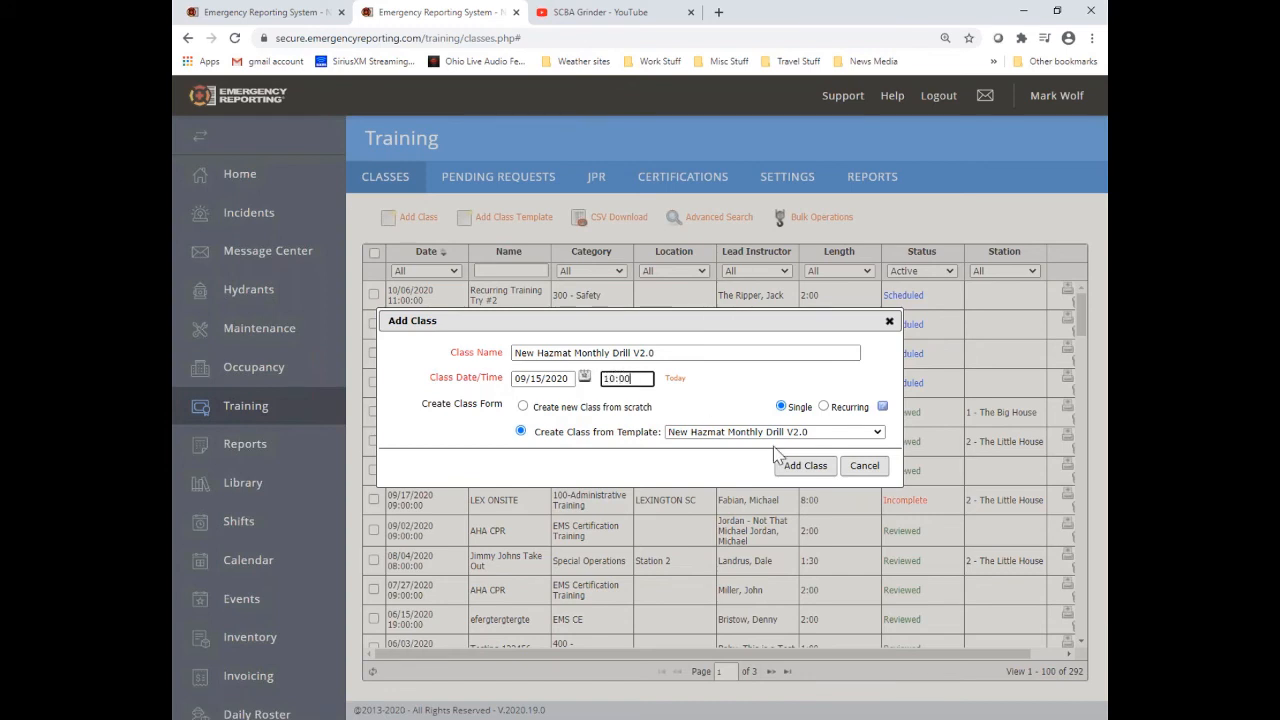
click(812, 468)
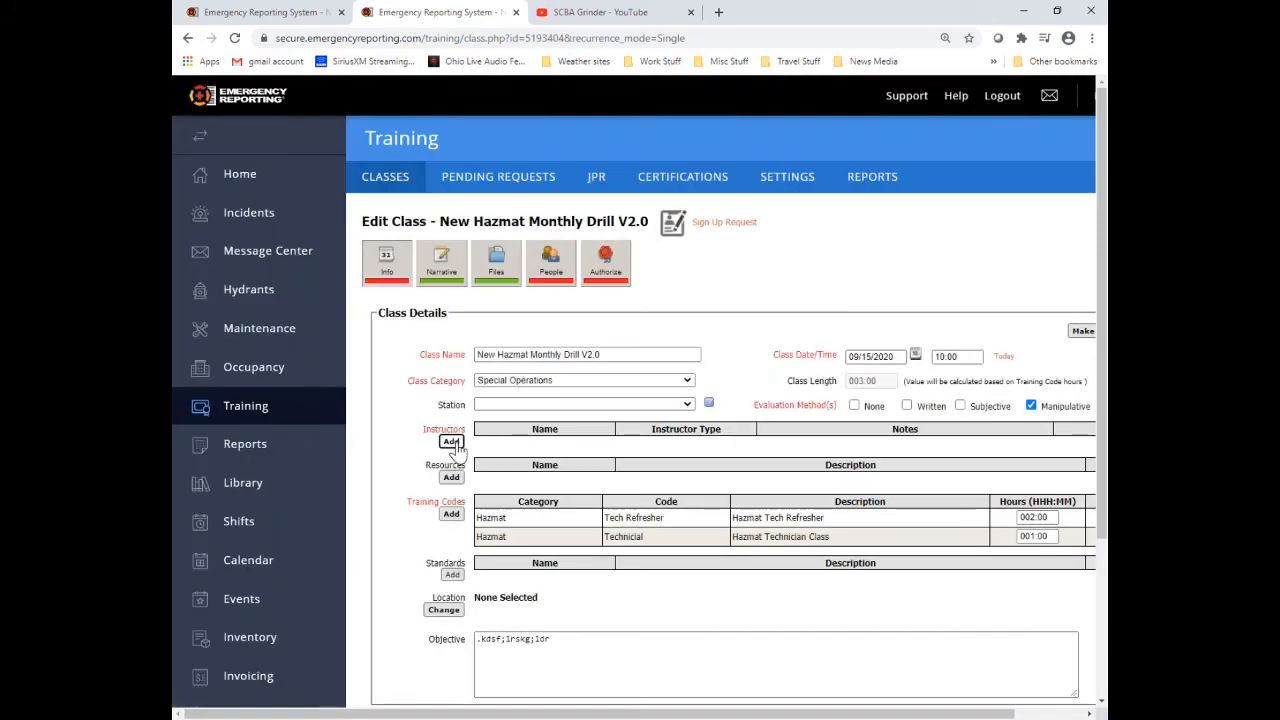
- Add a C Shift FF/P from the agency personnel to the hazmat drill as Lead Instructor
click(452, 442)
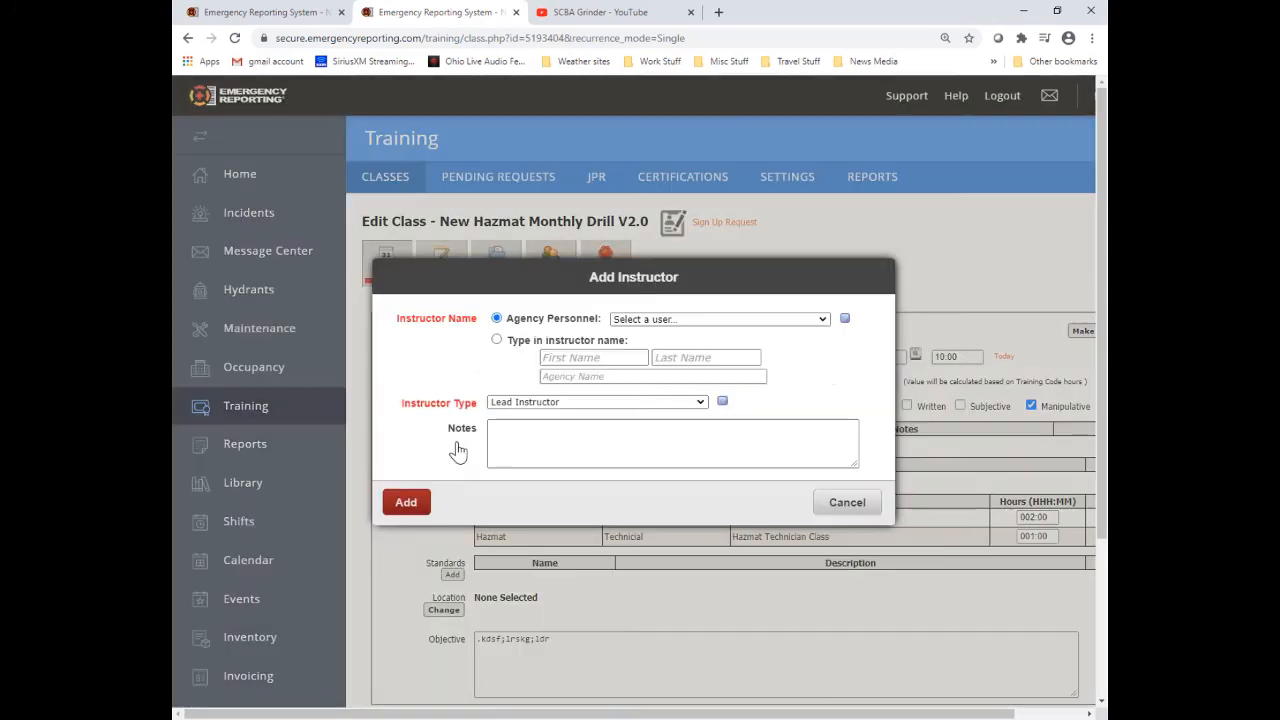
click(677, 328)
scroll(665, 390, down, 5)
click(648, 418)
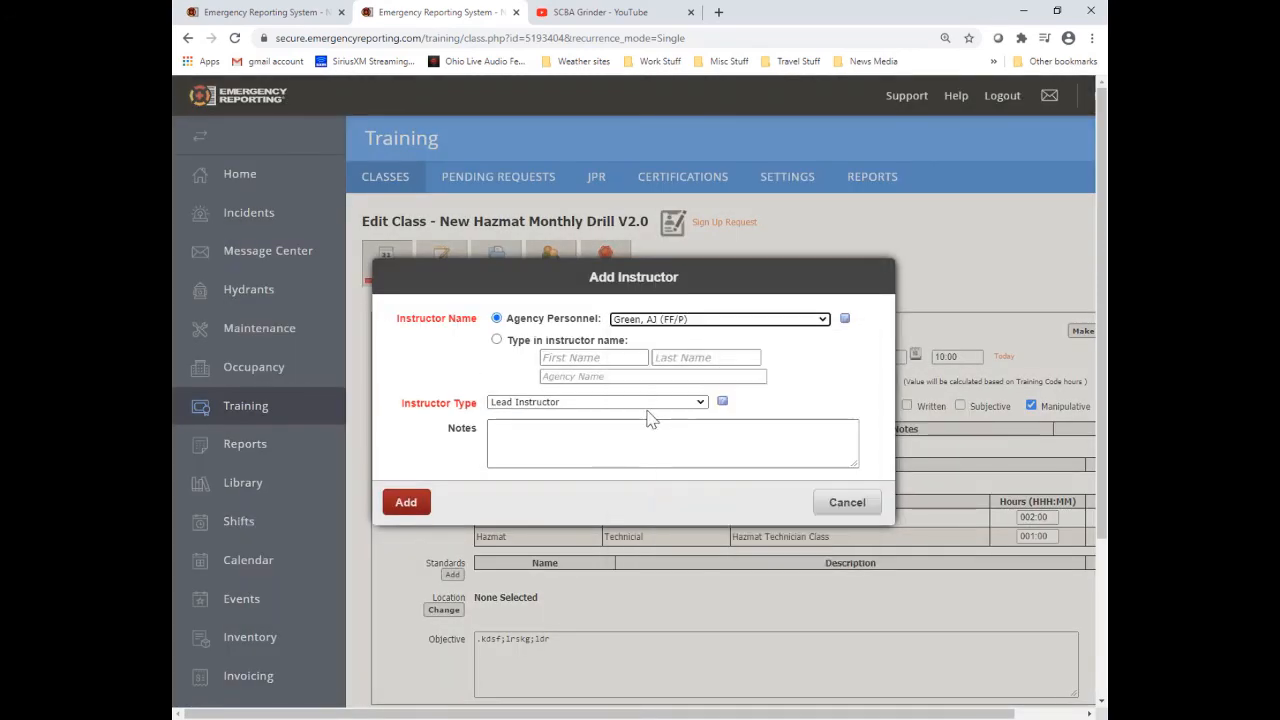
click(412, 500)
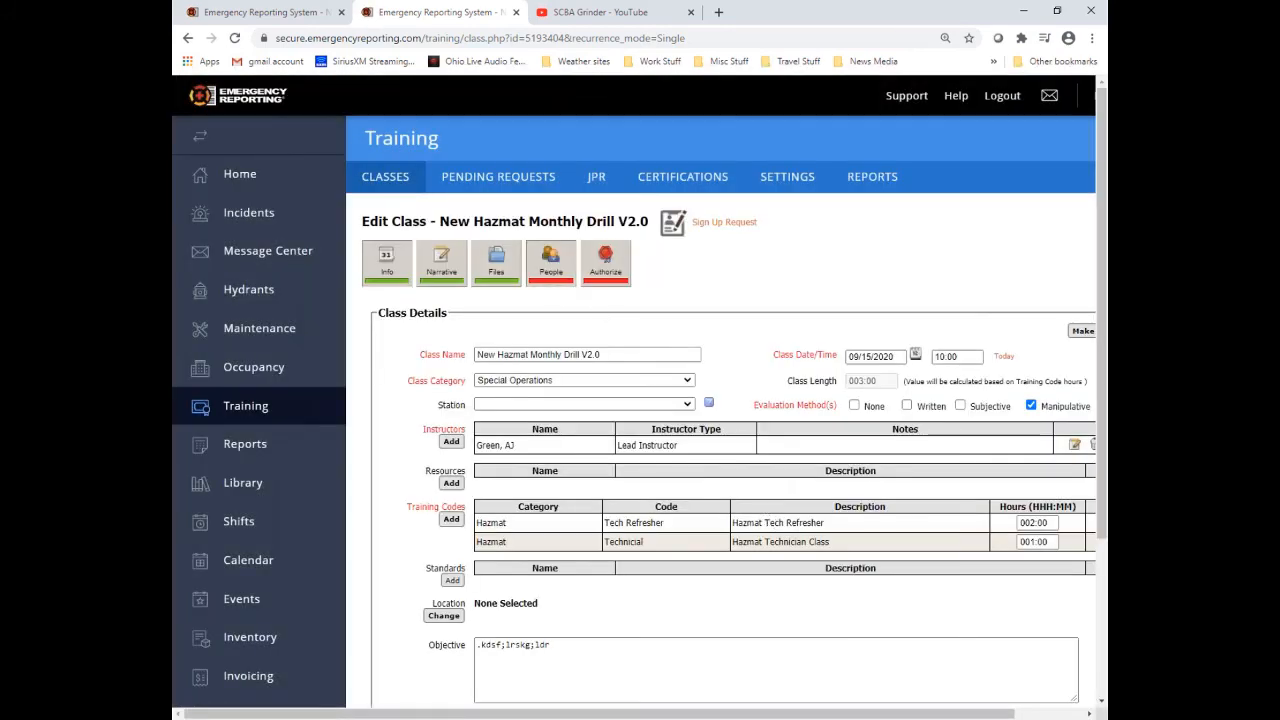
- Add the A Shift member whose JPR record was examined to the hazmat drill and fill in 3.00 hours
click(560, 278)
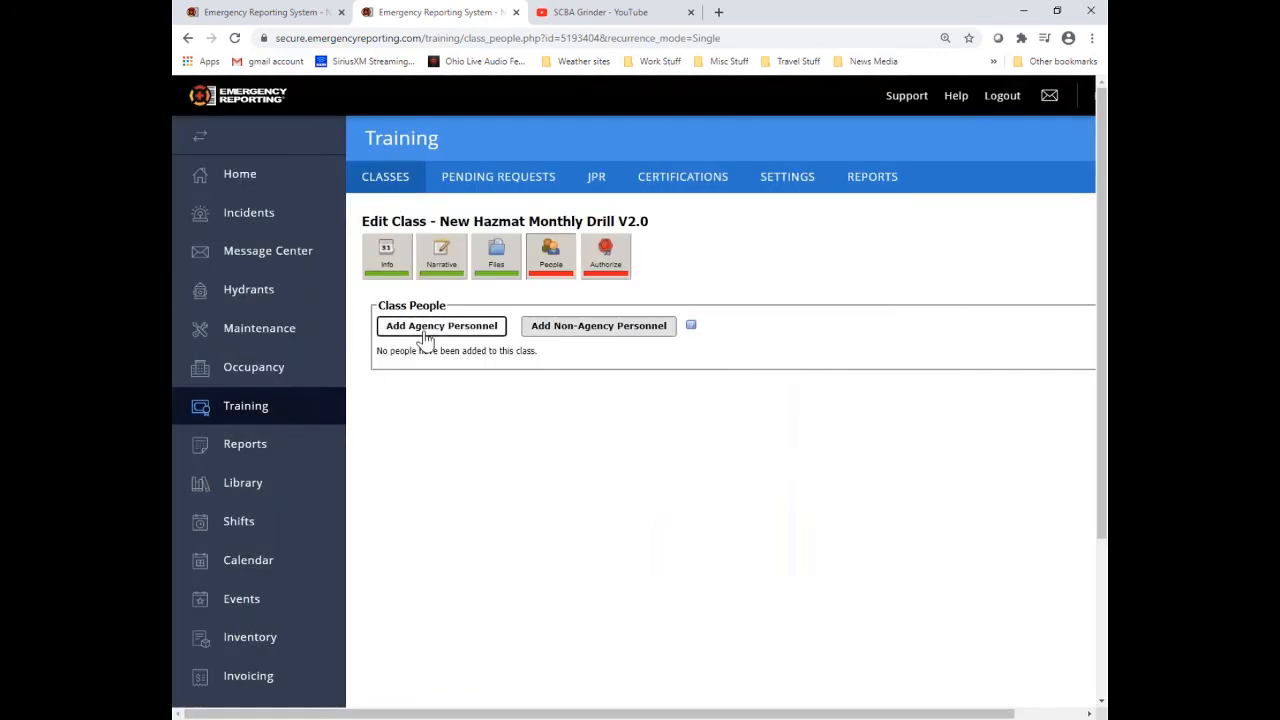
click(441, 326)
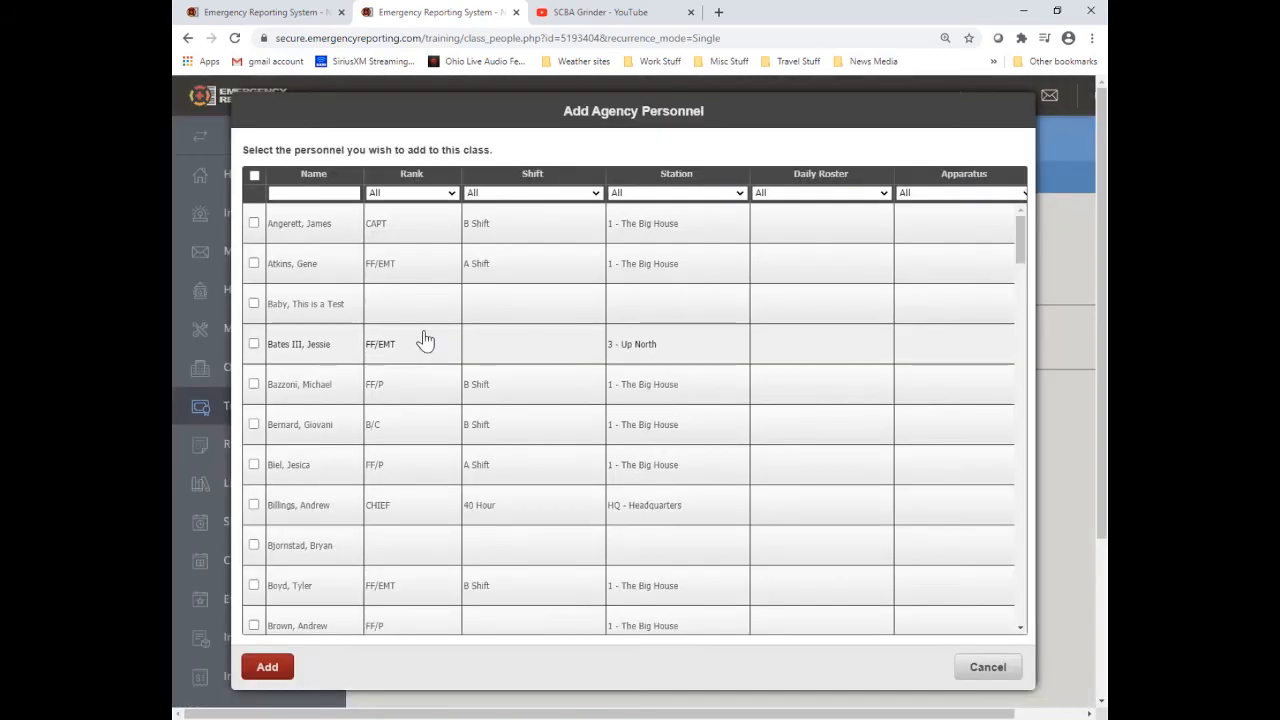
scroll(425, 341, down, 7)
scroll(422, 342, down, 8)
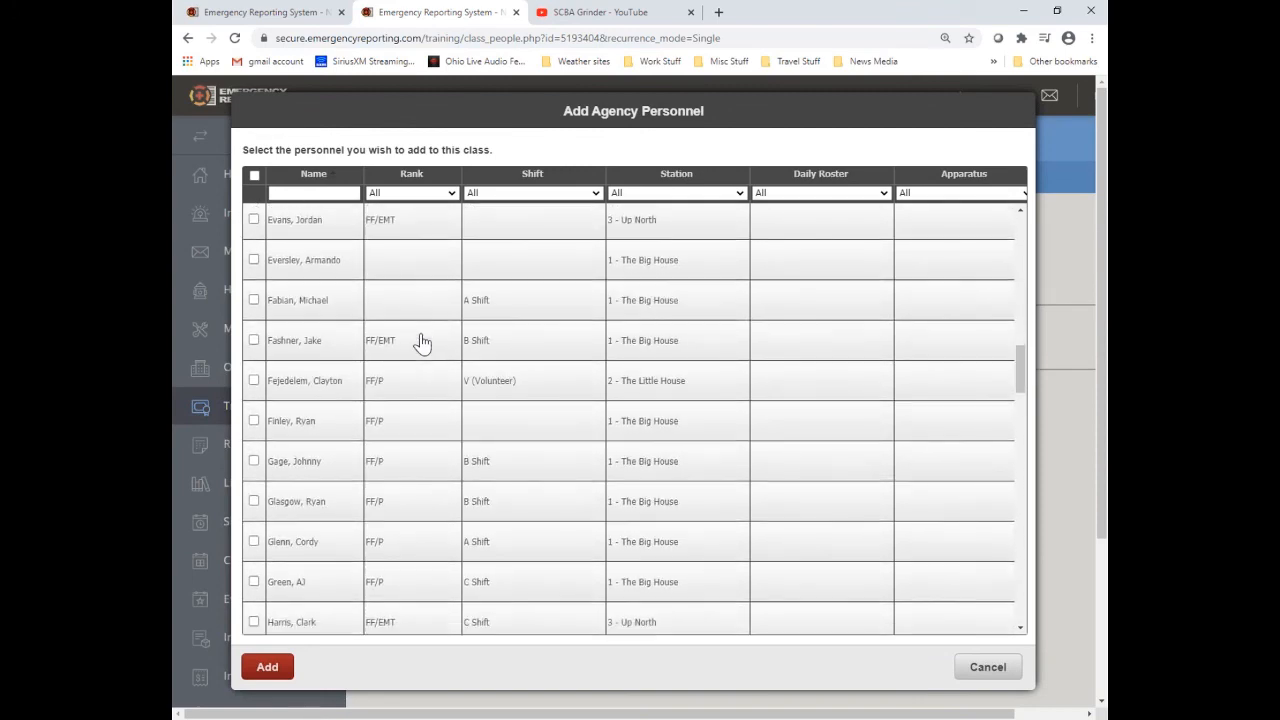
click(254, 301)
click(266, 666)
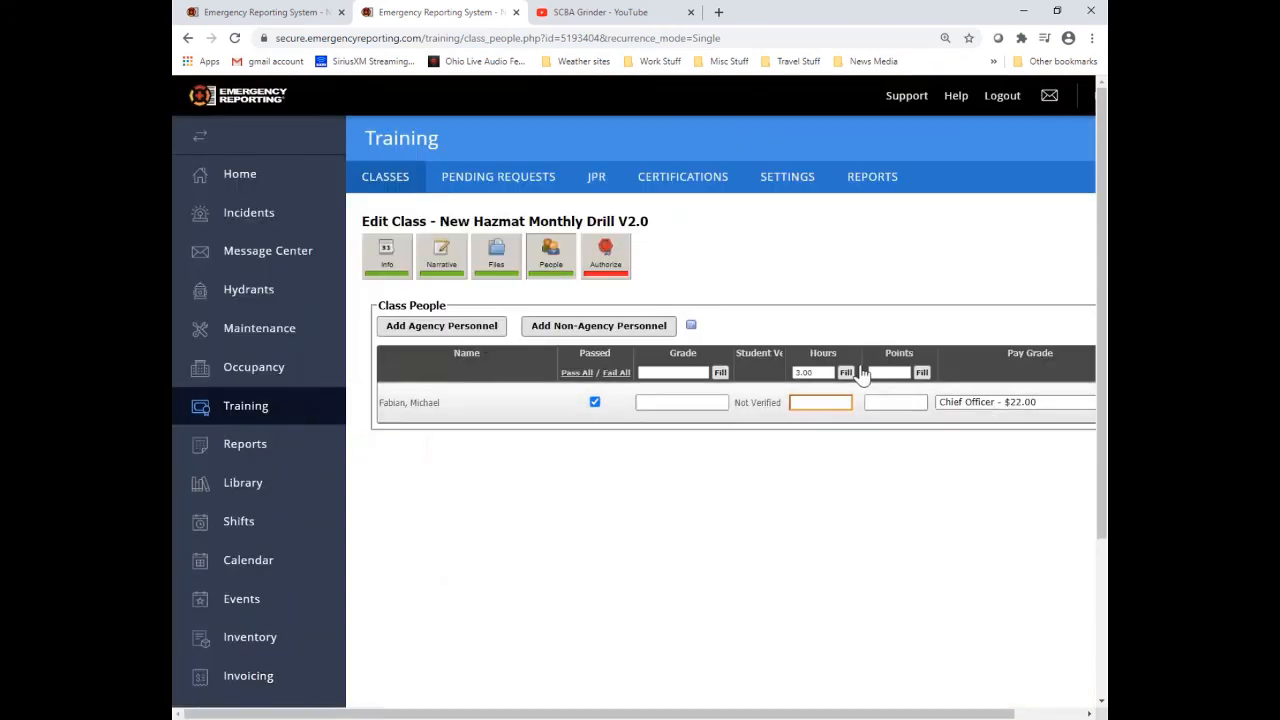
click(845, 372)
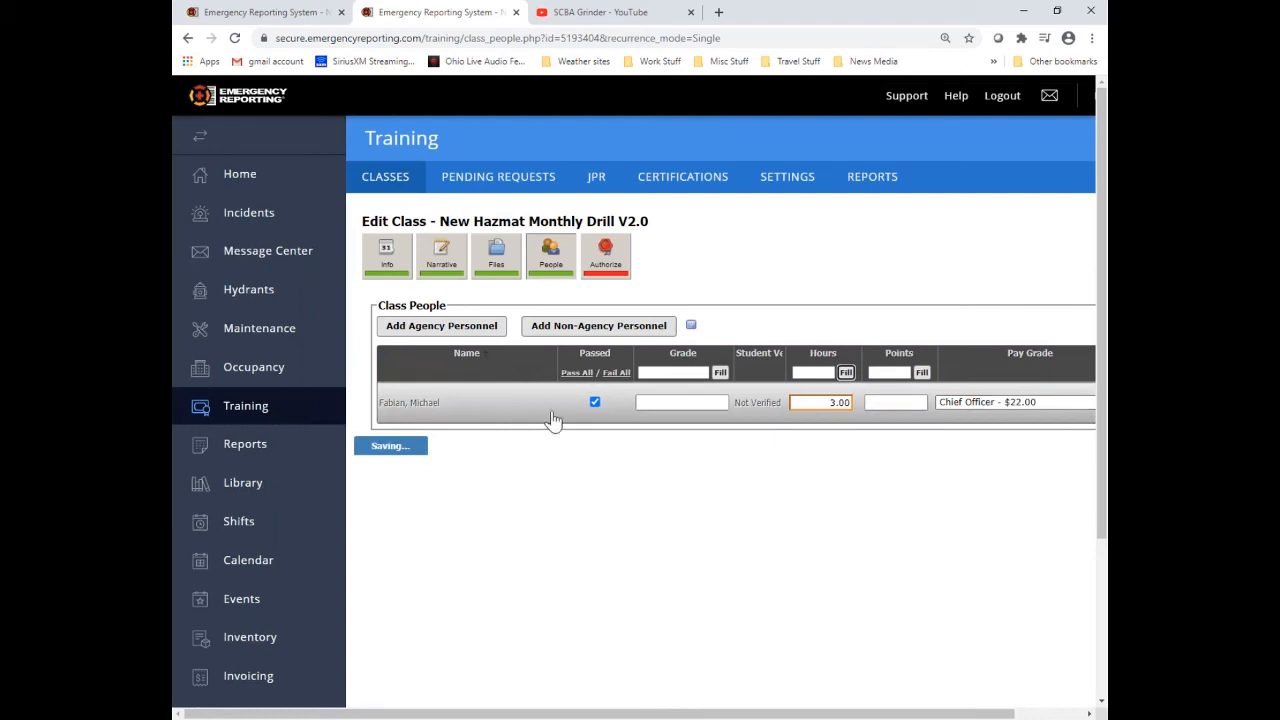
- Complete the New Hazmat Monthly Drill V2.0 class with the account password and mark it as reviewed
click(605, 257)
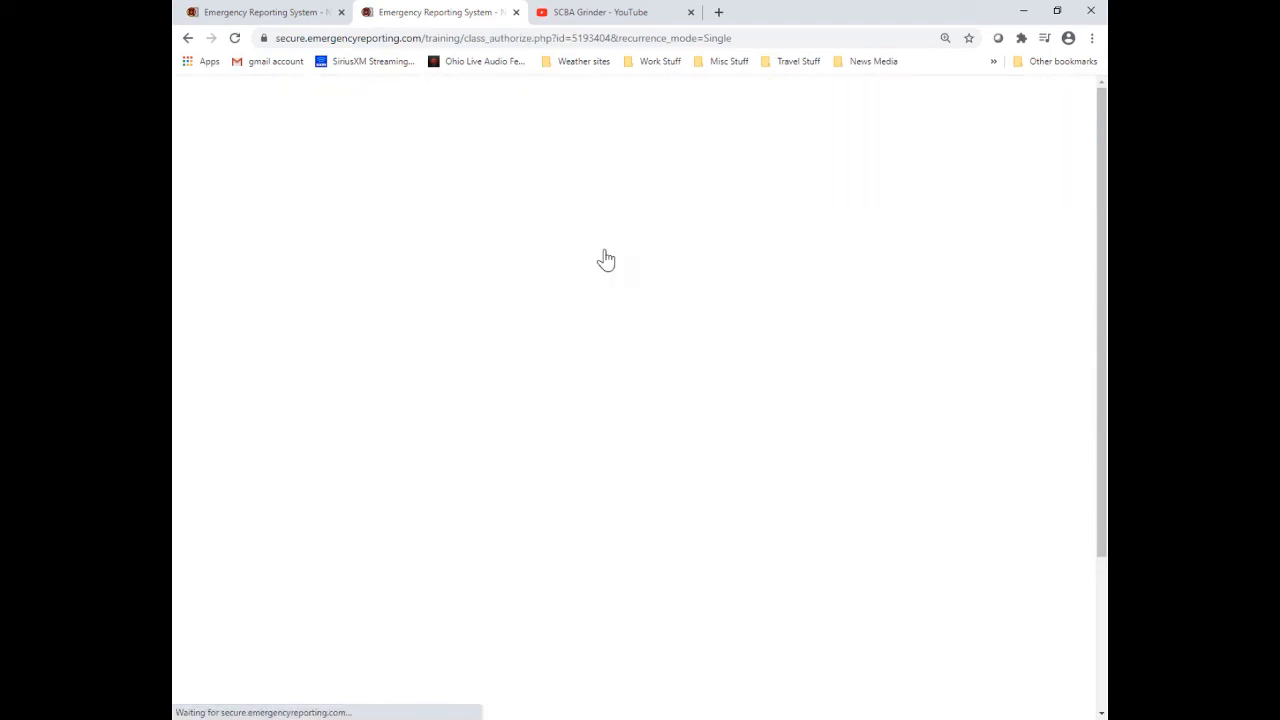
click(486, 352)
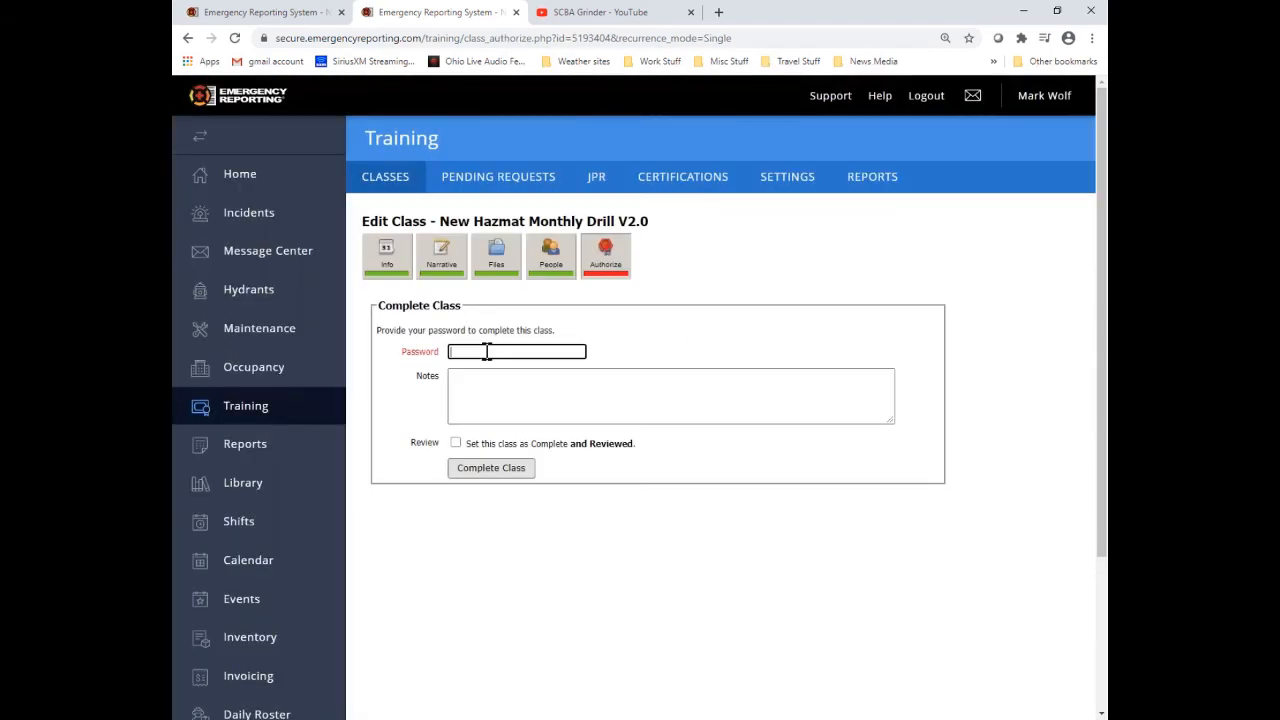
text(********)
click(456, 443)
click(474, 476)
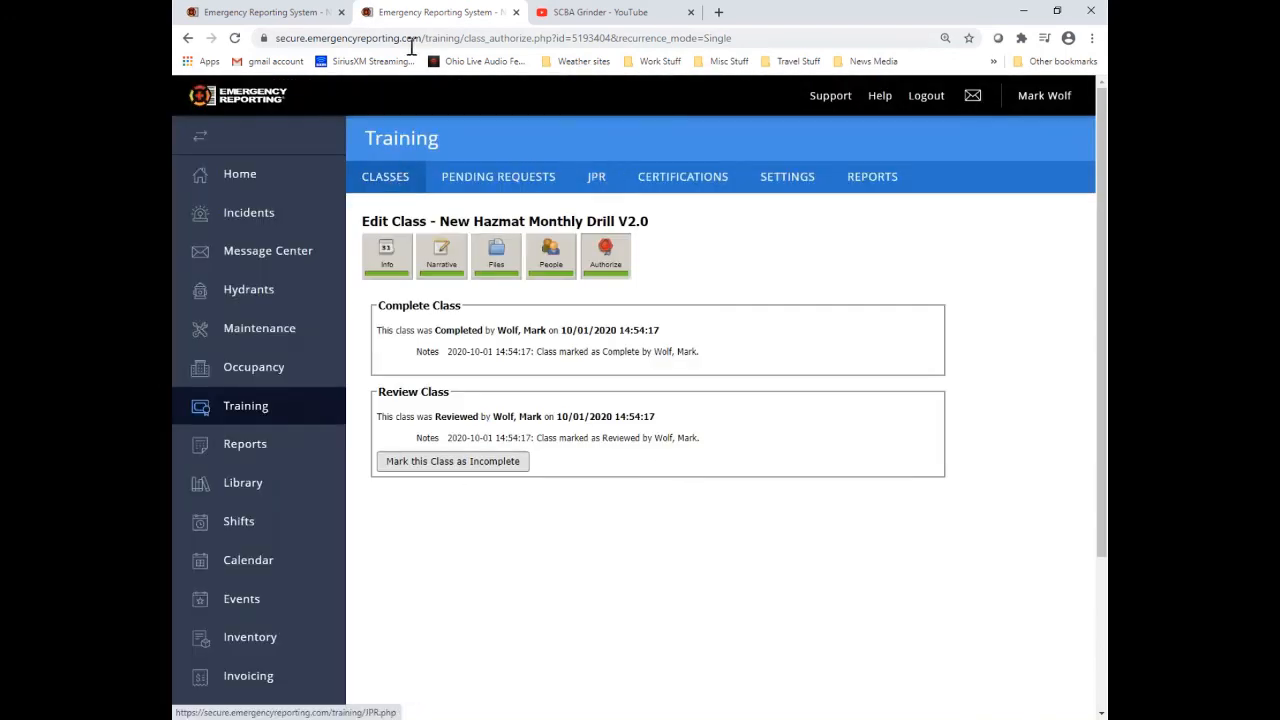
- Return to the original JPR page, refresh it and expand VTh 2020-11 to check the members' updated progress
click(310, 14)
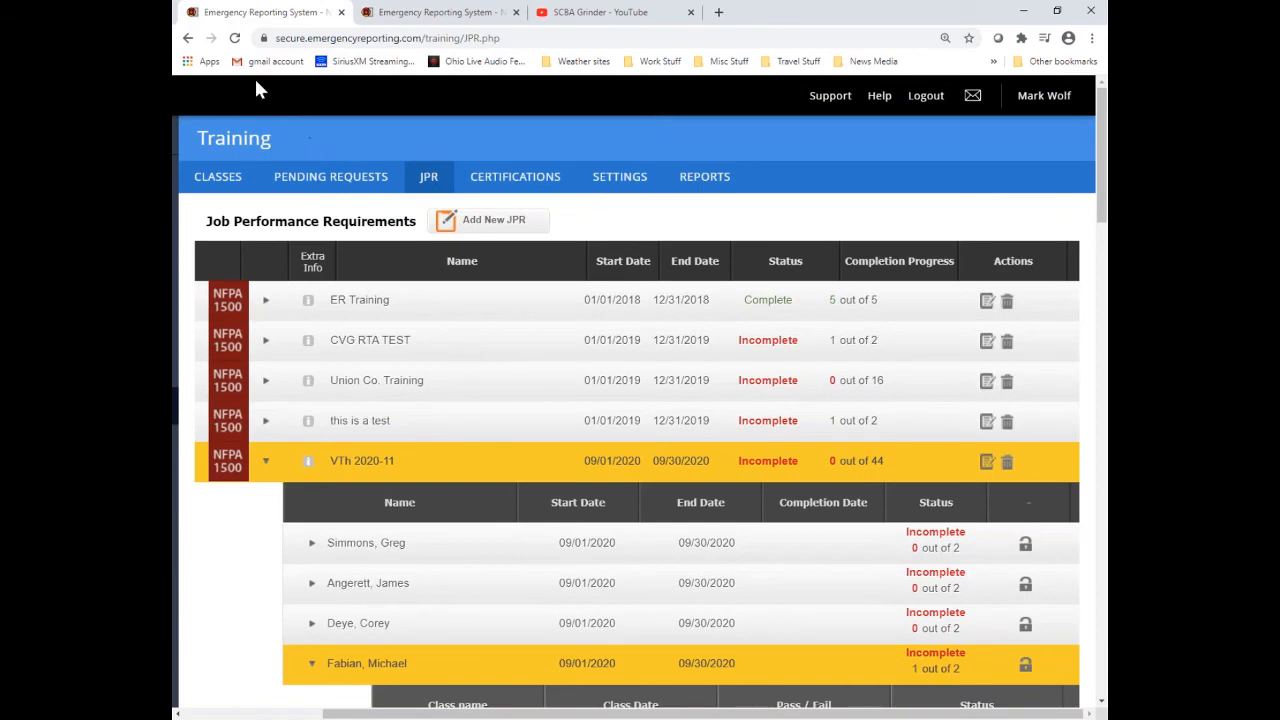
click(234, 39)
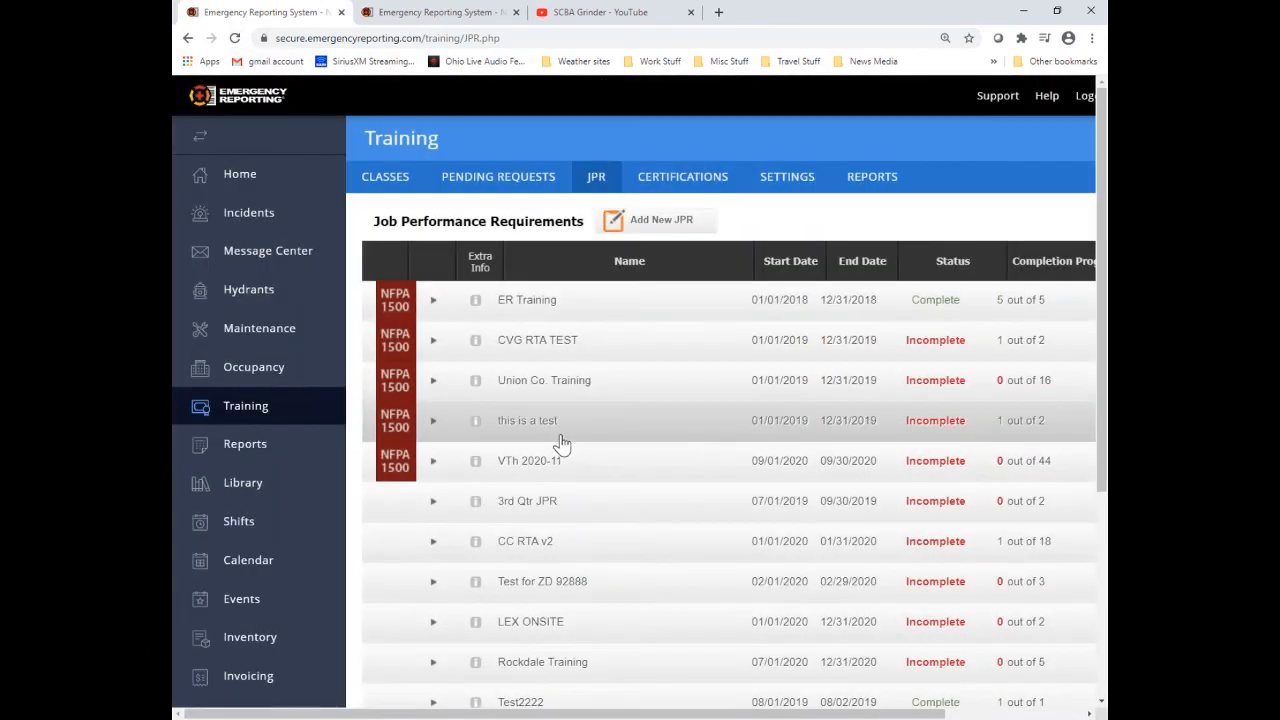
click(433, 462)
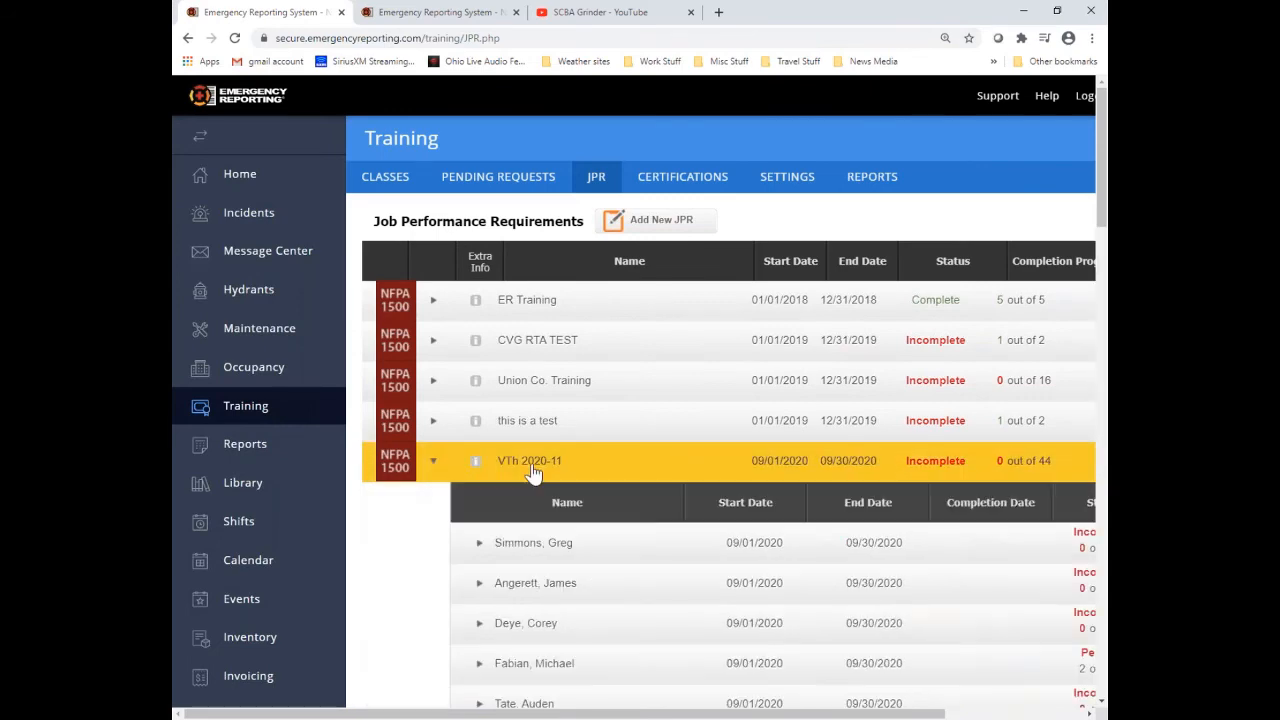
- Examine the classes credited to the member whose VTh 2020-11 status is Pending
scroll(586, 540, down, 2)
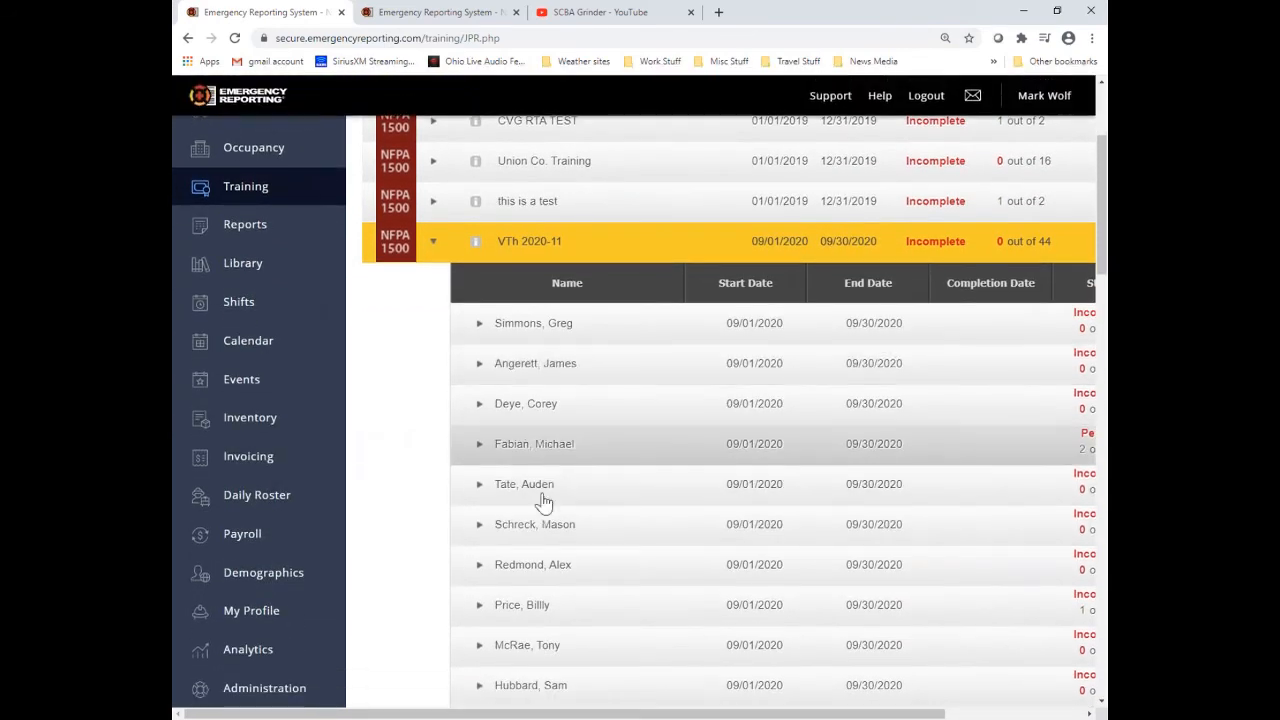
drag(546, 716, 800, 714)
scroll(797, 414, up, 4)
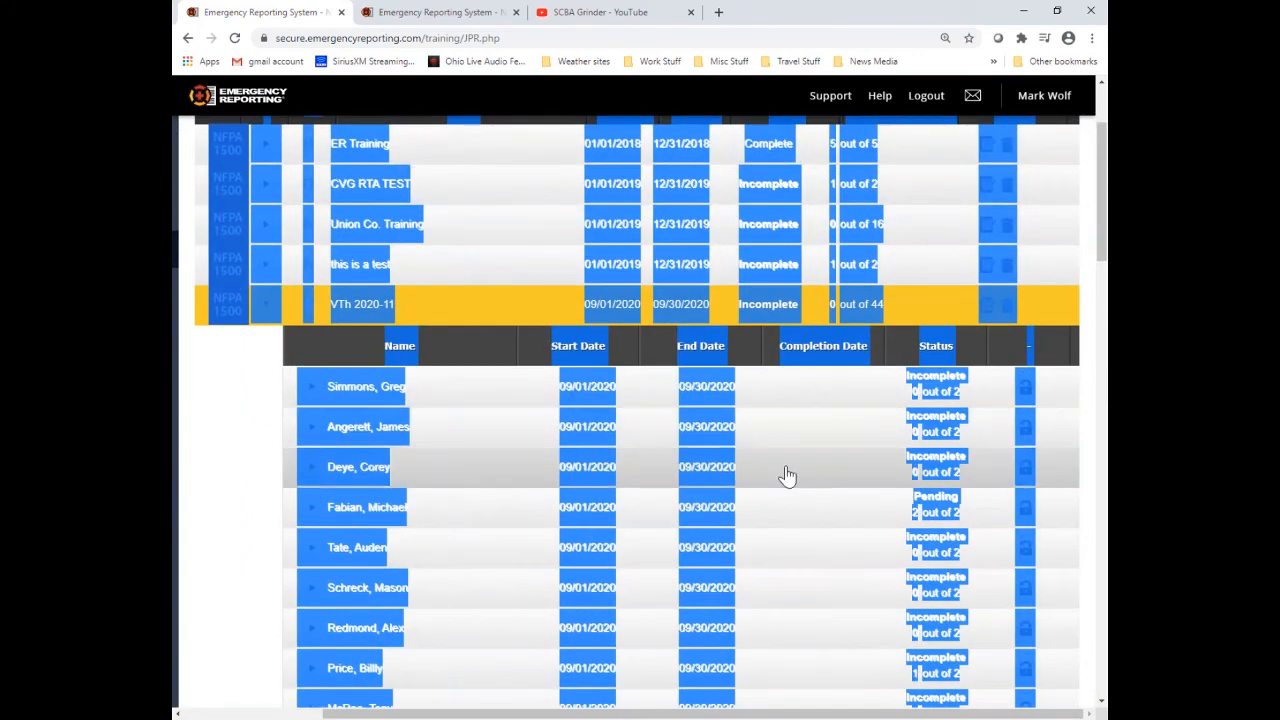
click(458, 517)
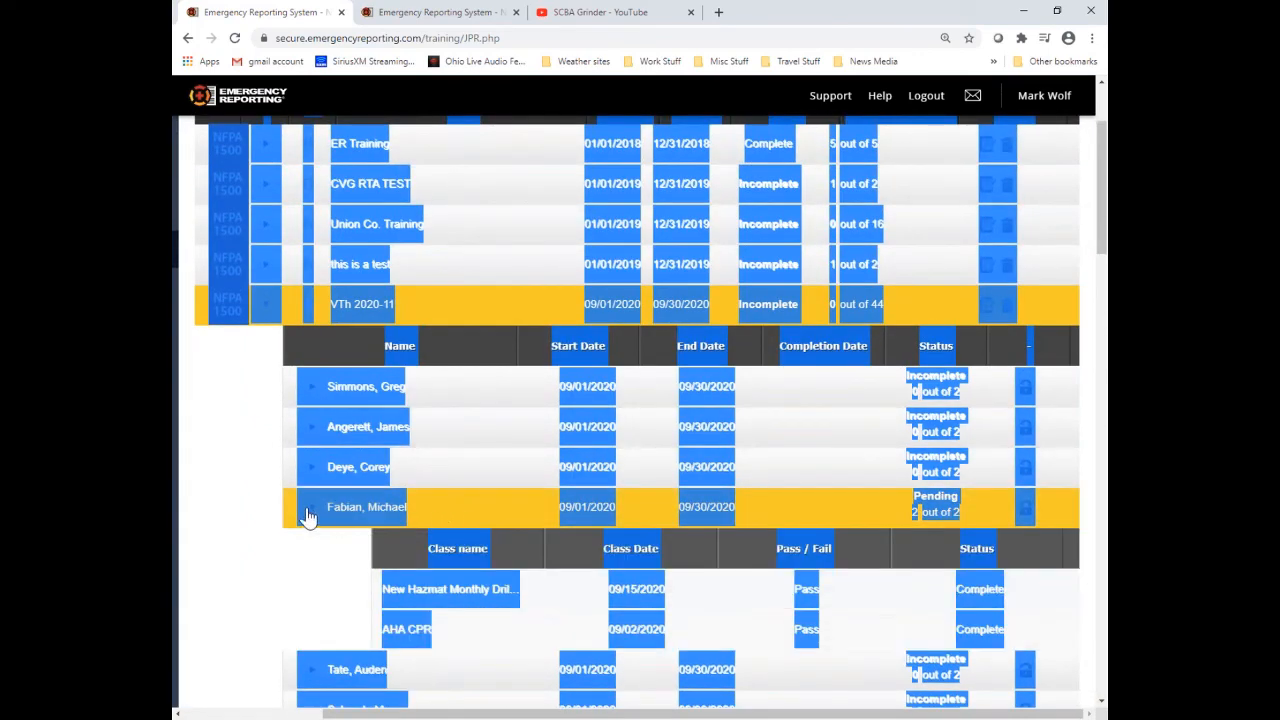
click(298, 517)
click(296, 517)
click(248, 519)
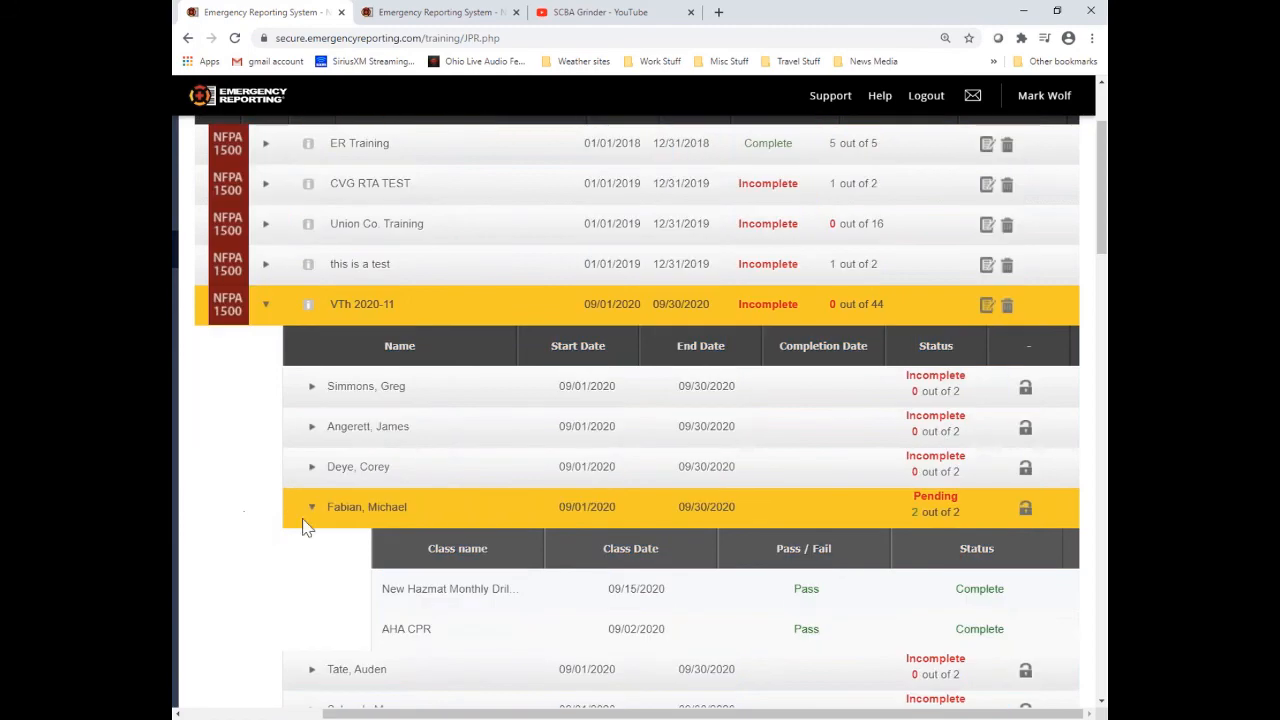
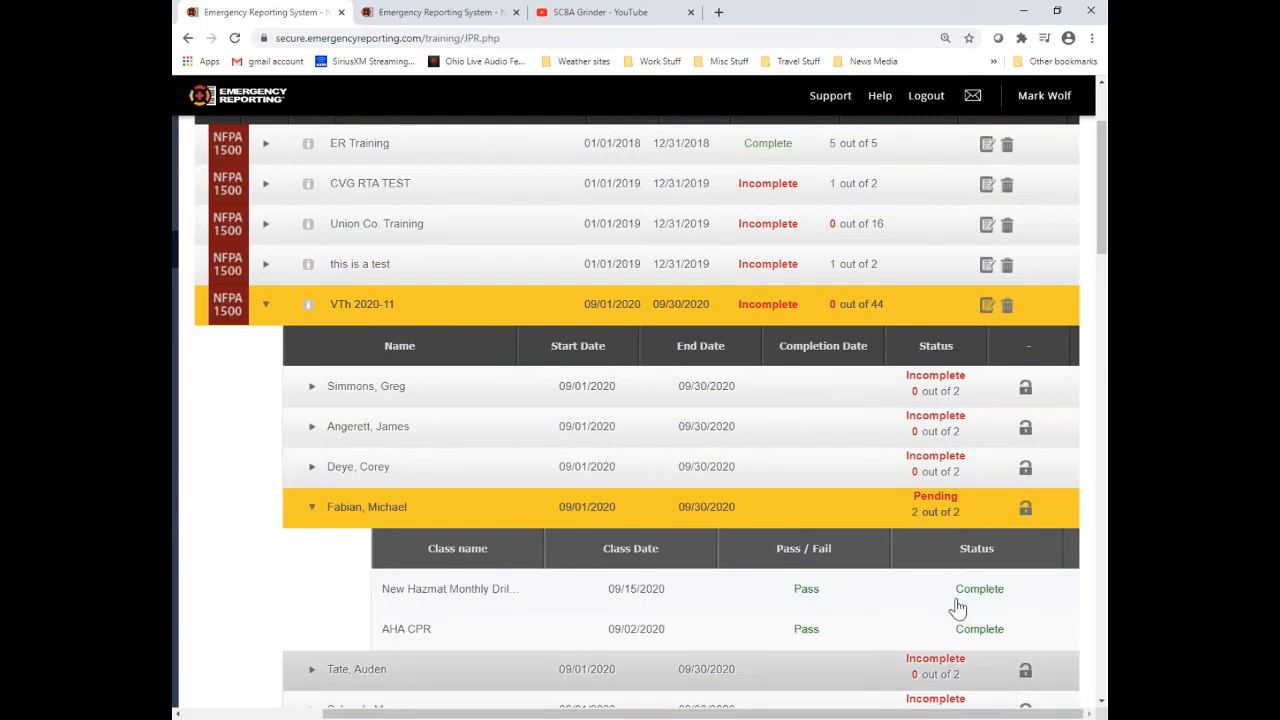
- Complete the pending member's VTh 2020-11 JPR with the account password and No Certification, and check the updated member list
click(1025, 512)
text(****)
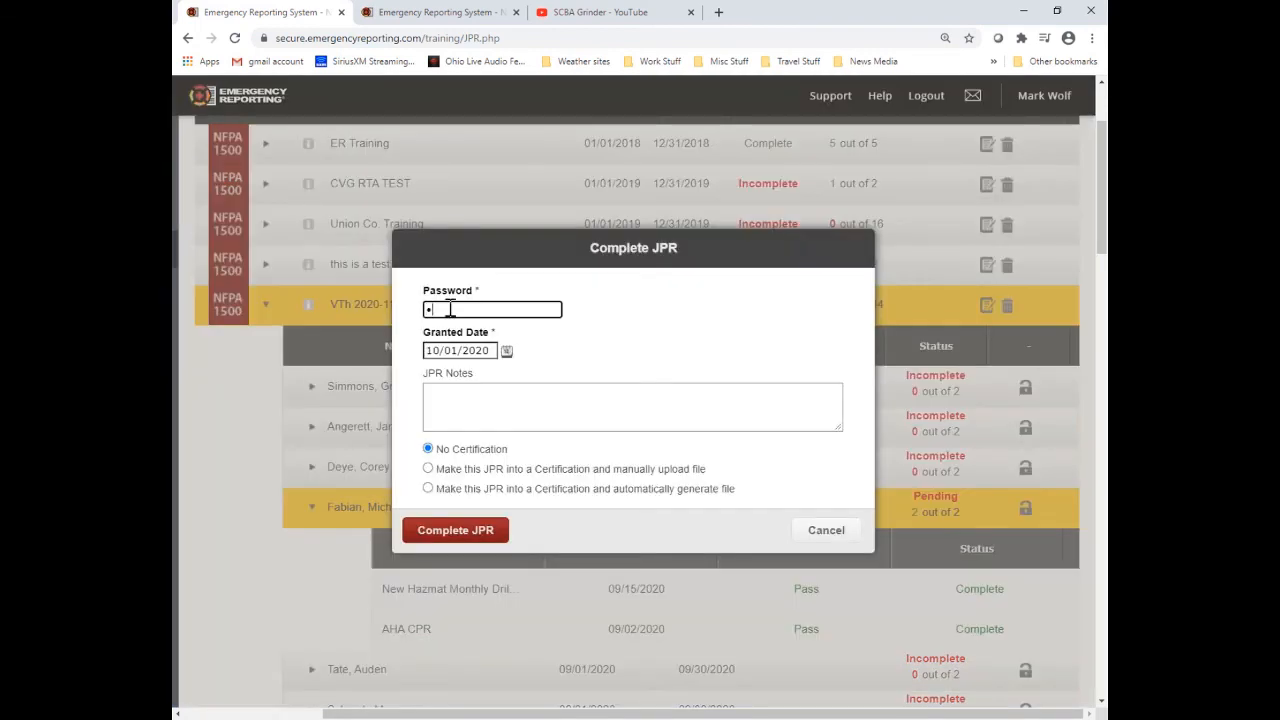
text(****)
click(456, 531)
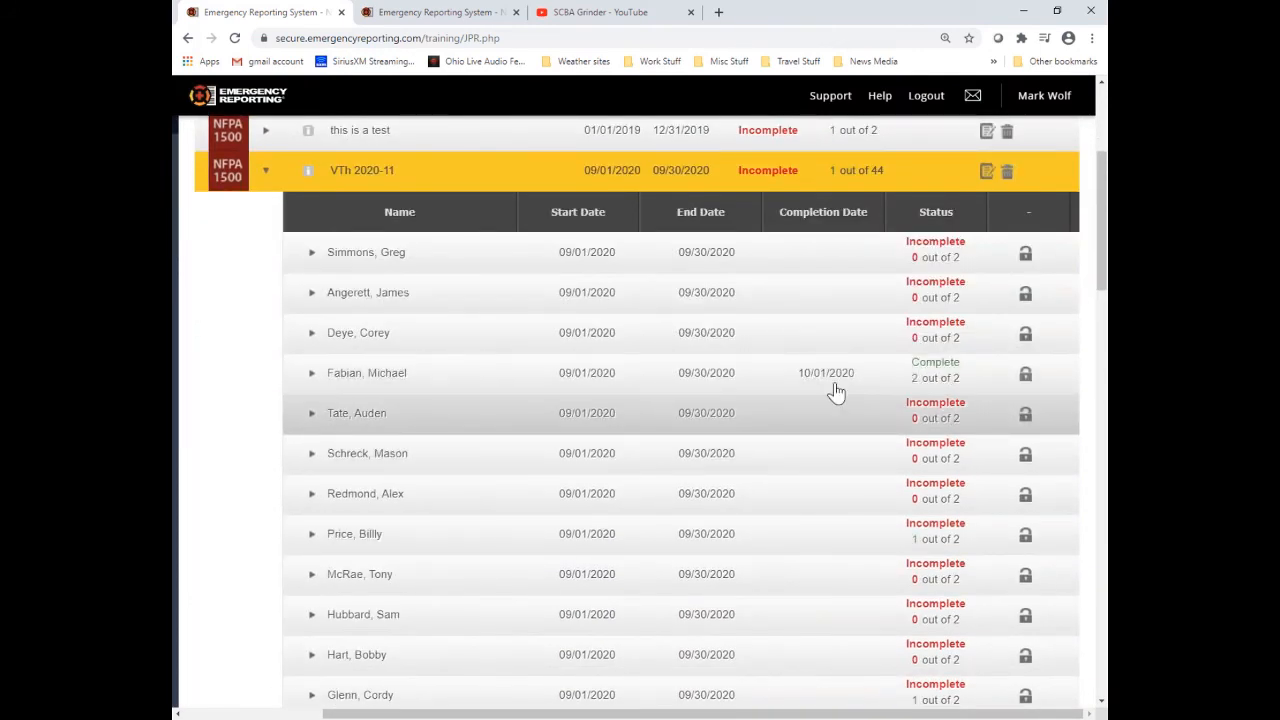
scroll(836, 392, up, 1)
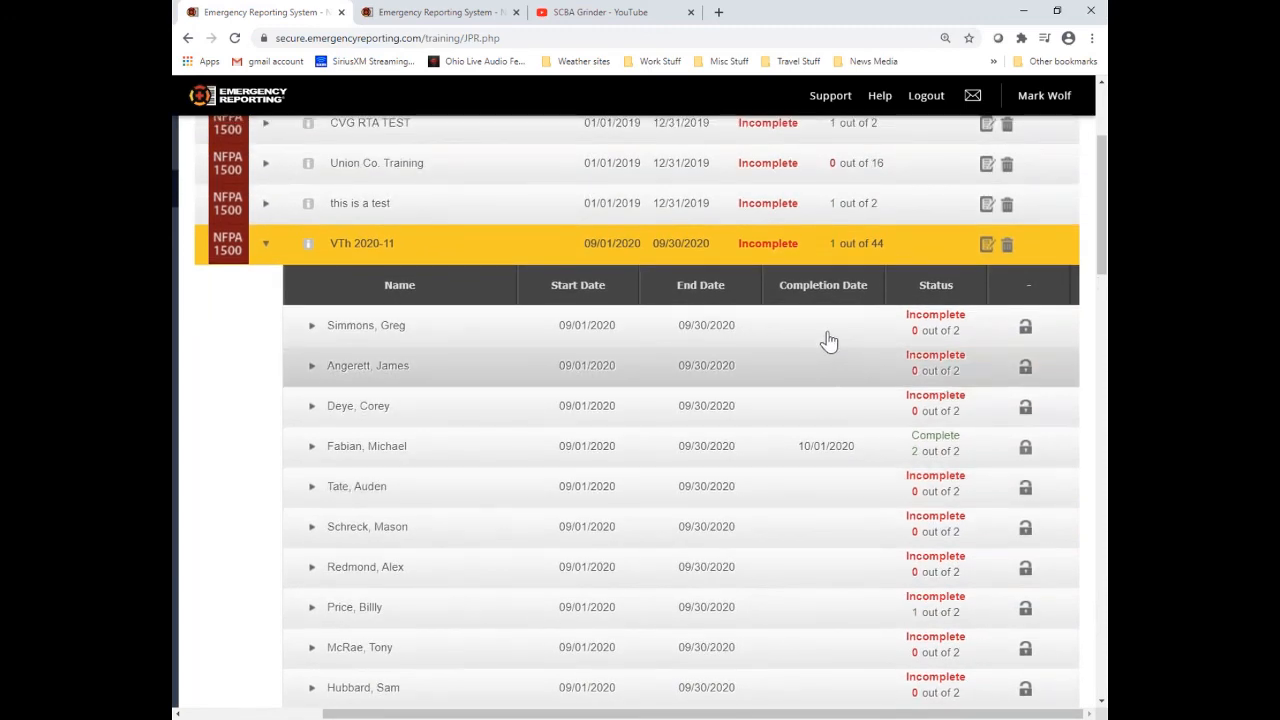
scroll(827, 343, down, 3)
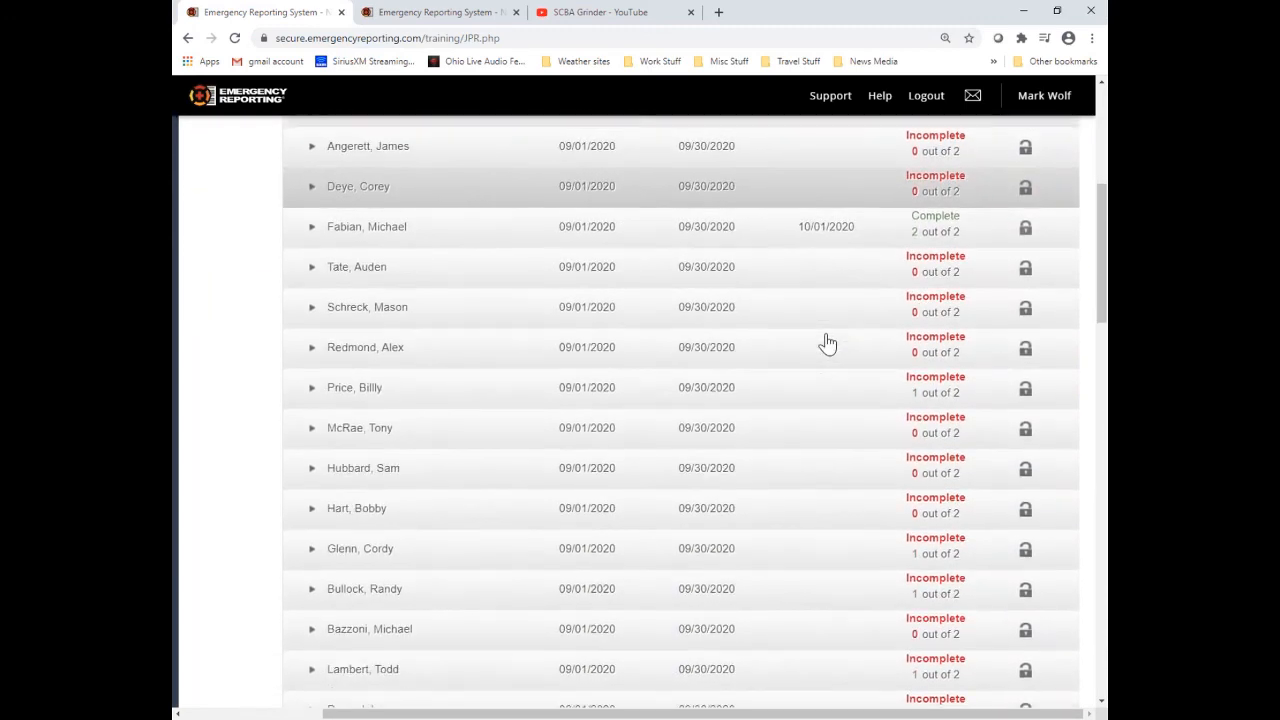
scroll(463, 265, up, 2)
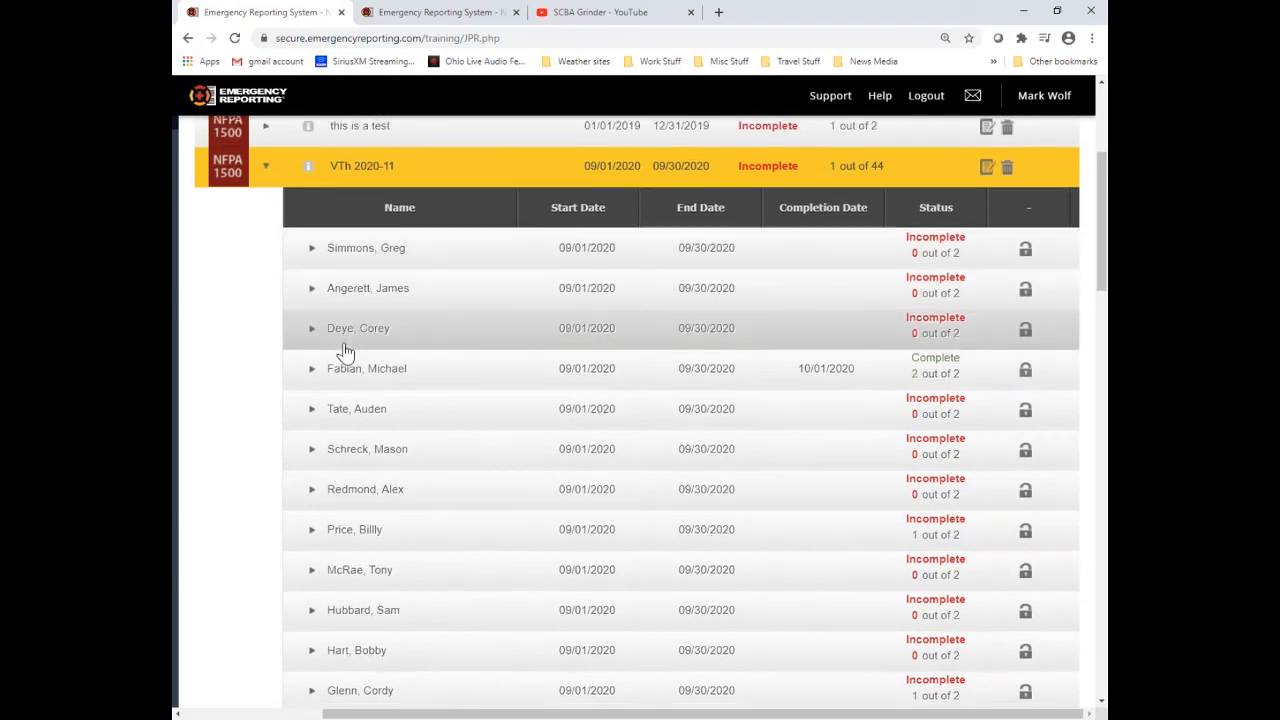
scroll(350, 380, down, 4)
scroll(357, 475, up, 6)
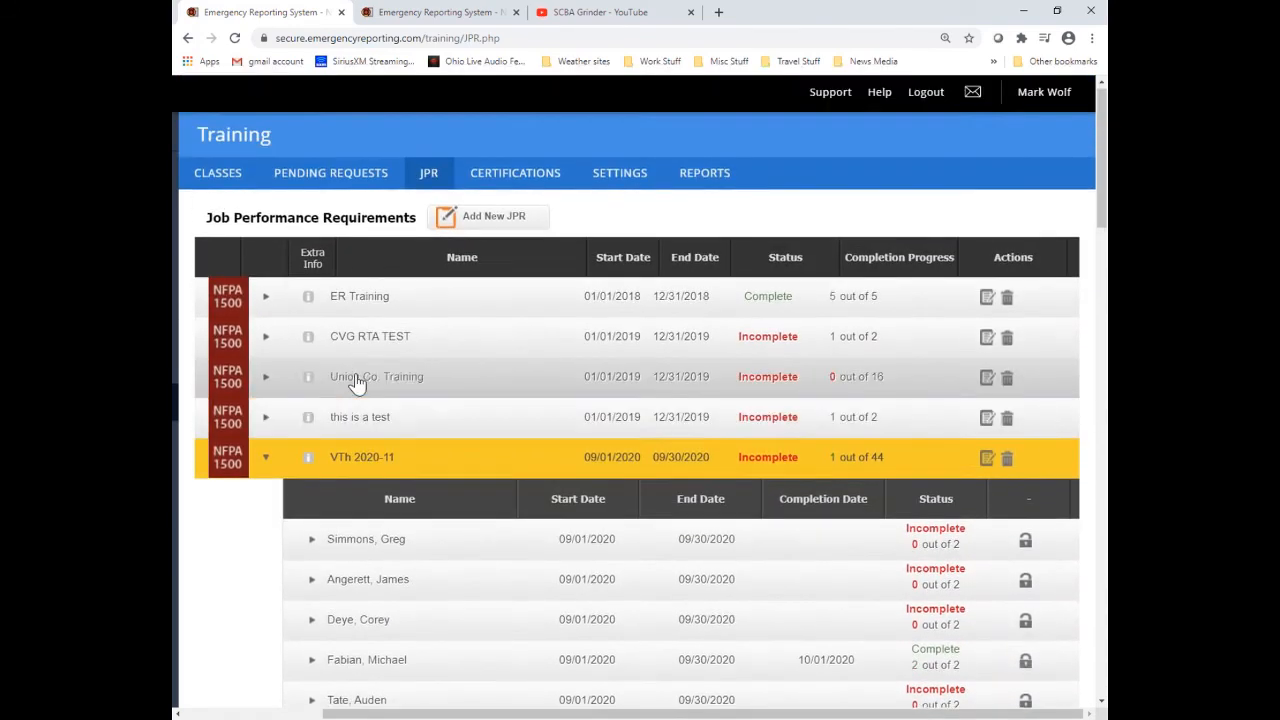
- Switch to the hazmat class page and open training report 1688, JPR Template Completion Status for Template for JPR for Personnel
click(428, 14)
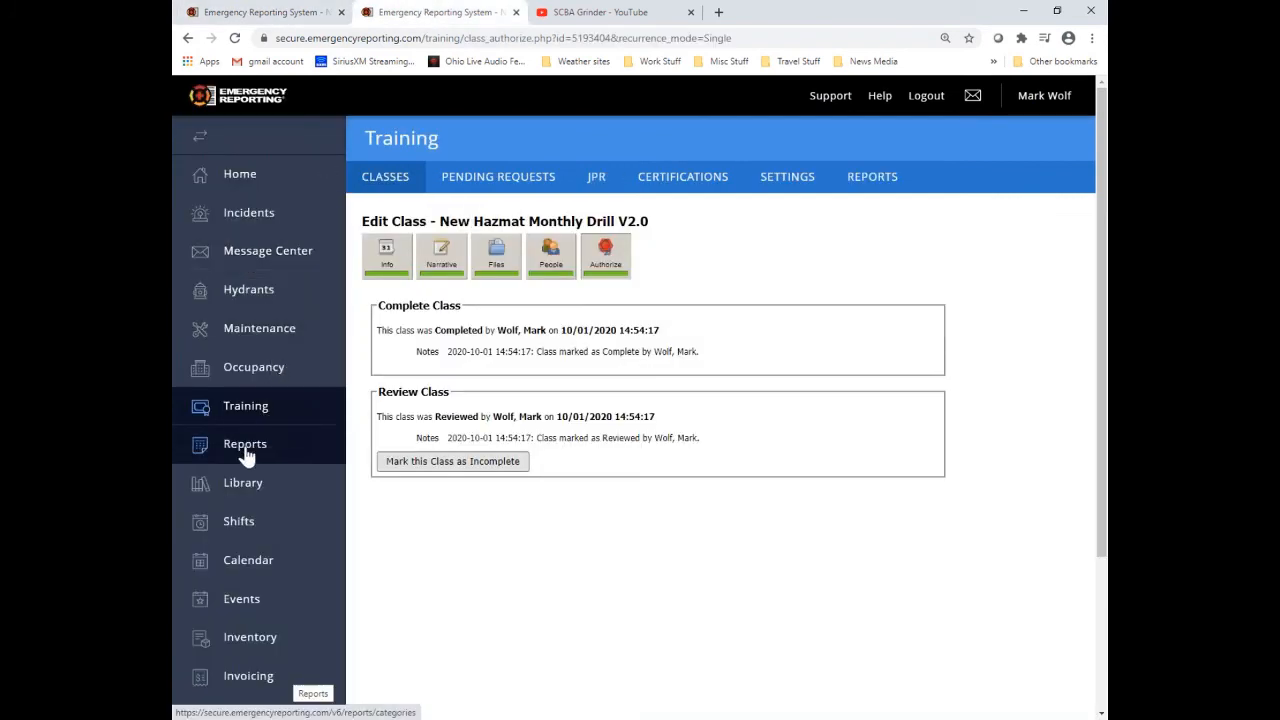
click(872, 182)
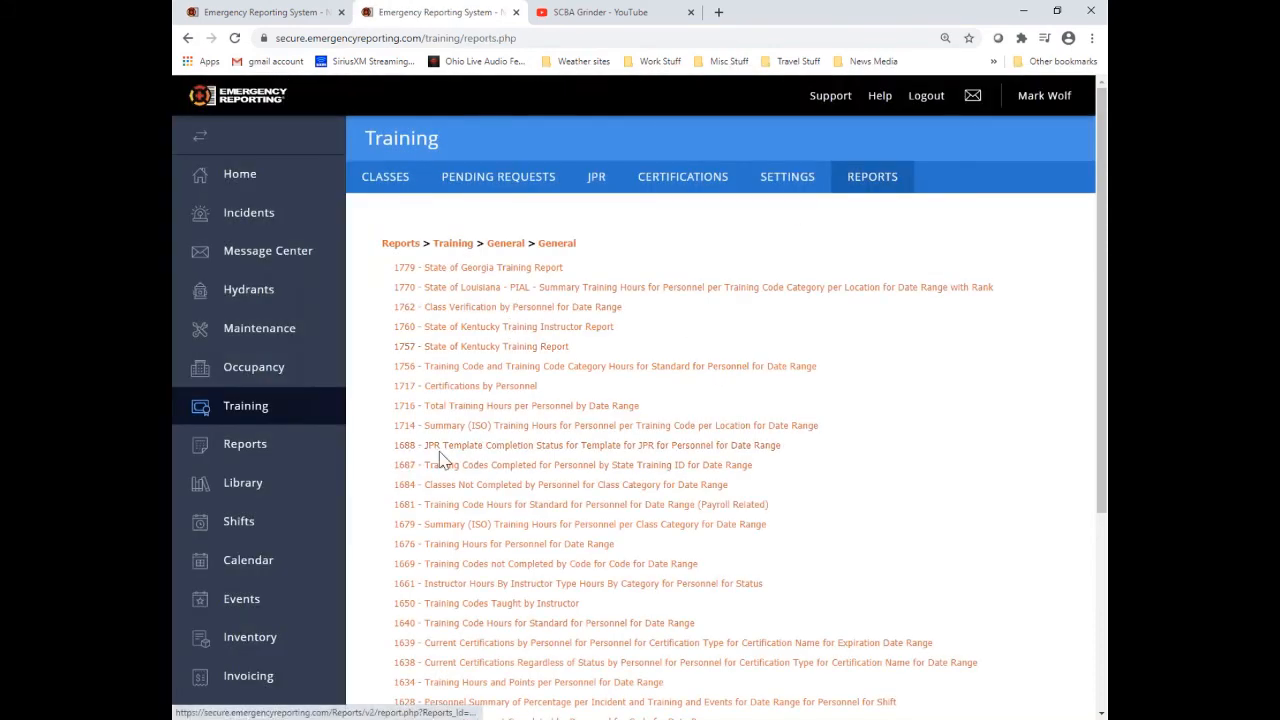
click(612, 447)
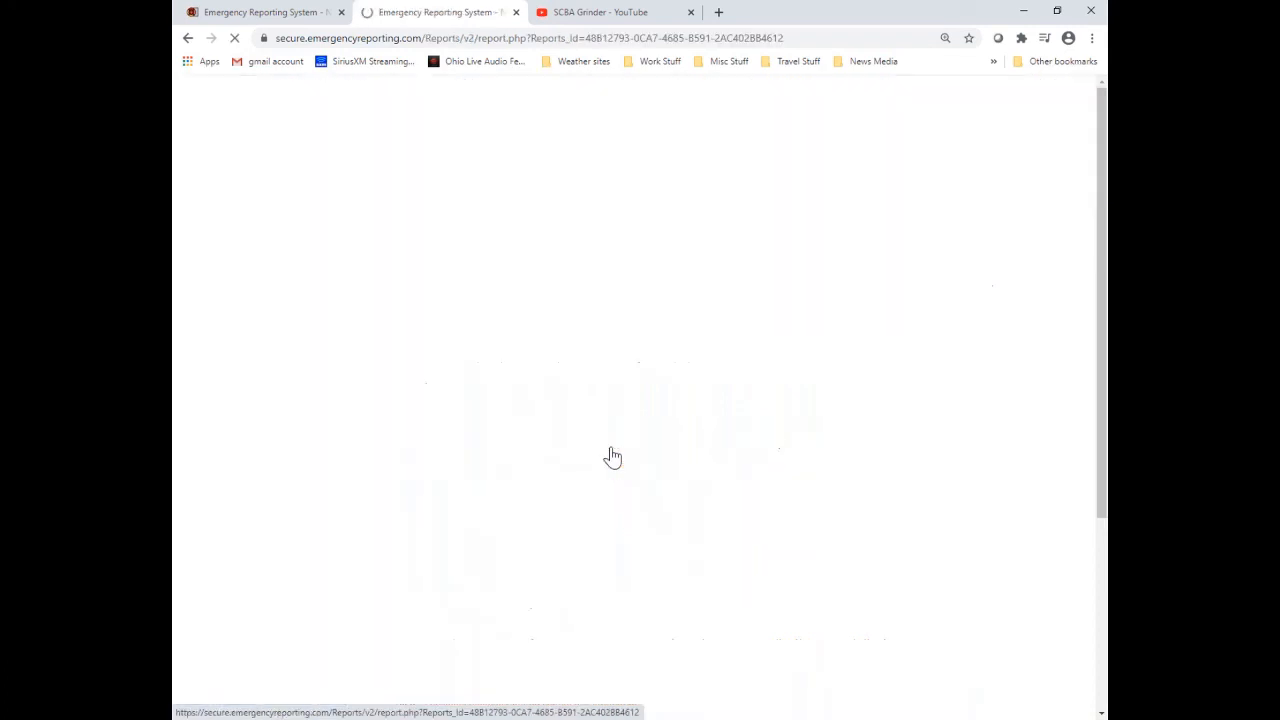
- Create the JPR completion report for September 2020, limited to VTh 2020-11 and covering all personnel
click(446, 294)
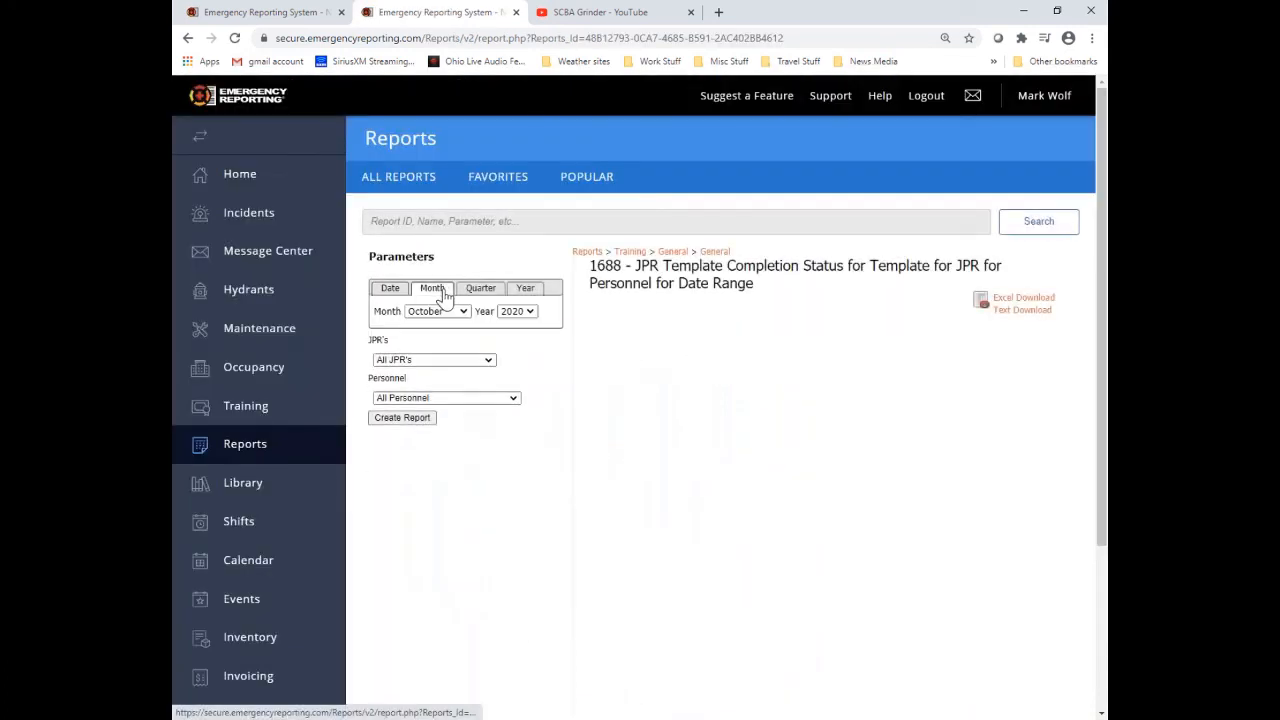
click(440, 311)
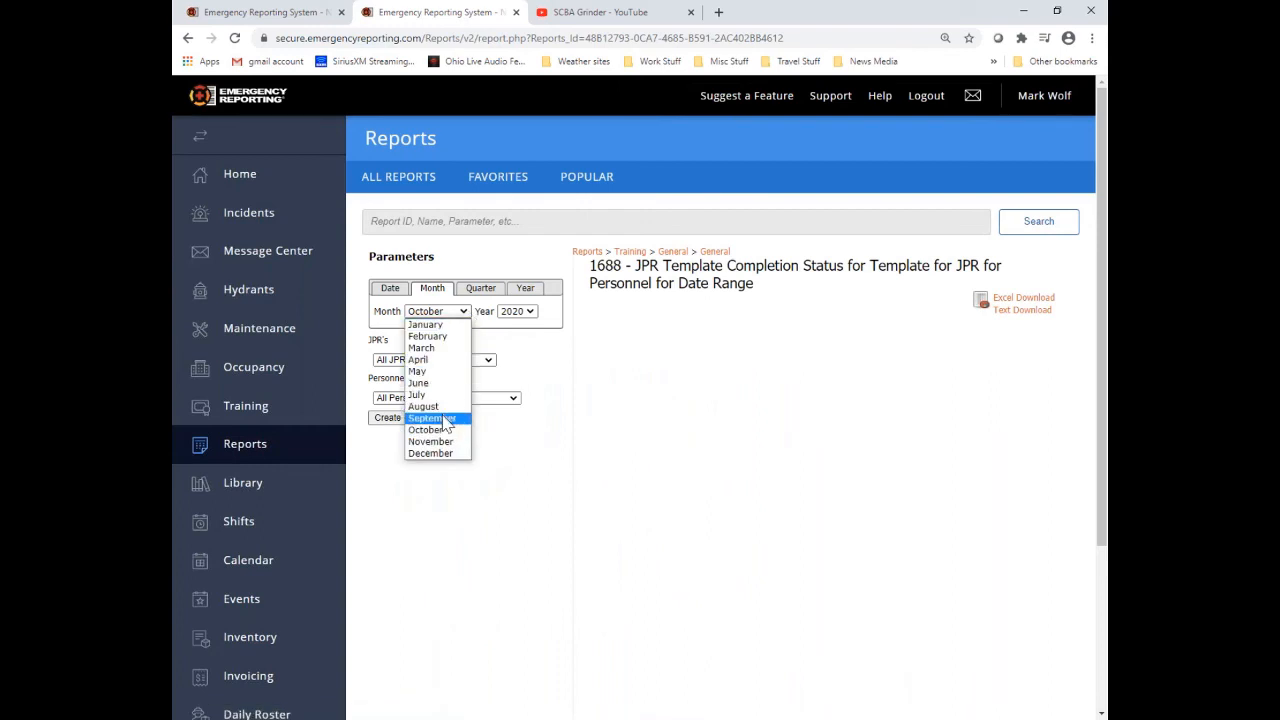
click(430, 416)
click(488, 362)
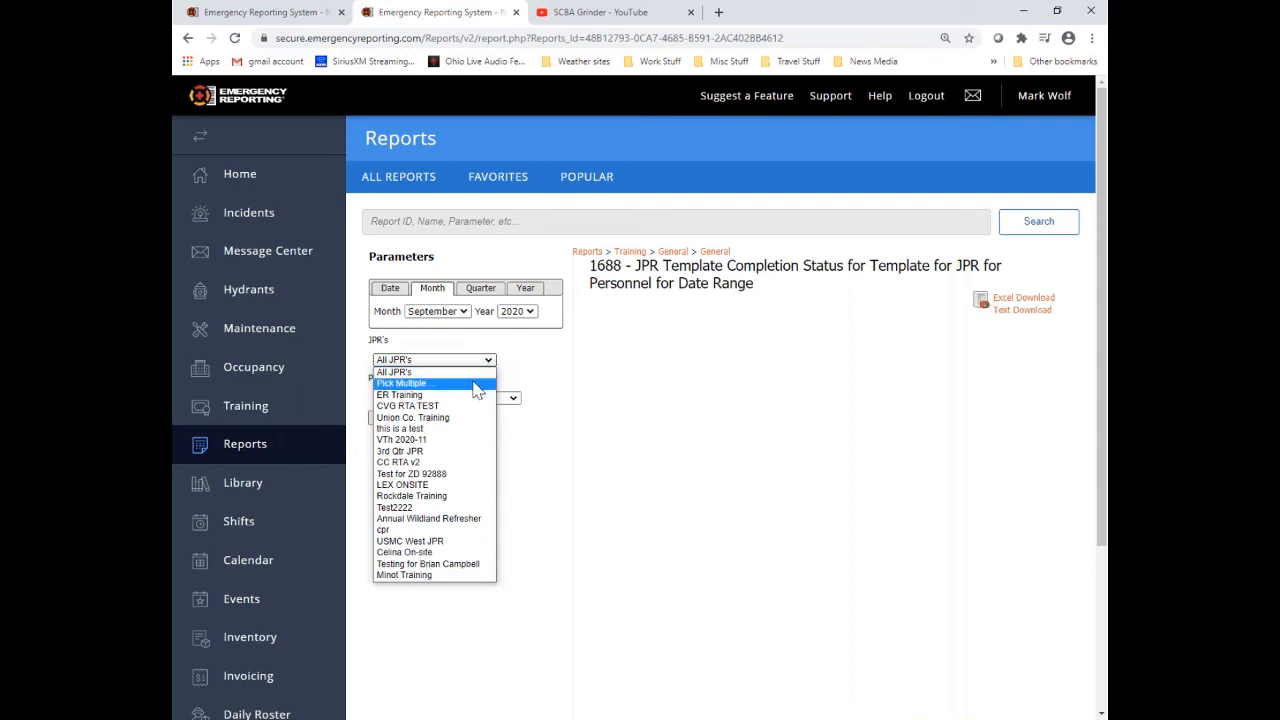
click(444, 442)
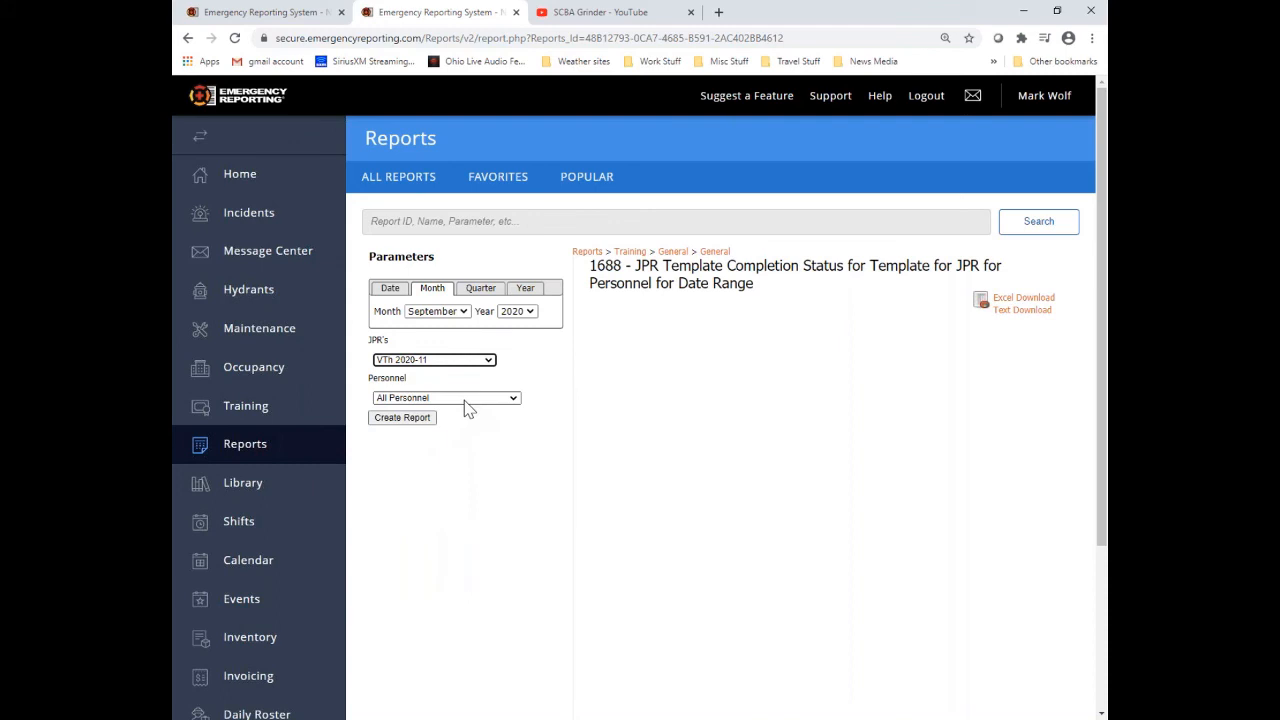
click(422, 420)
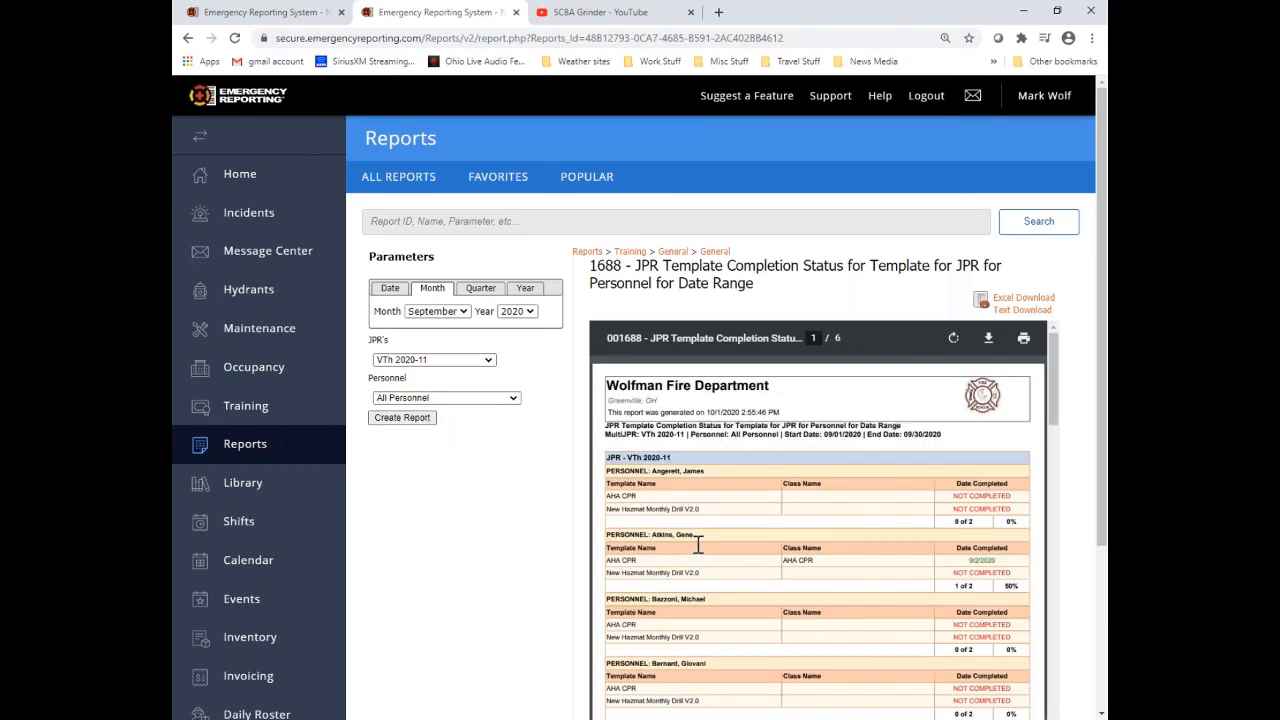
- Read through the report to compare each member's AHA CPR and New Hazmat Monthly Drill V2.0 completion
scroll(705, 540, down, 3)
scroll(705, 540, up, 3)
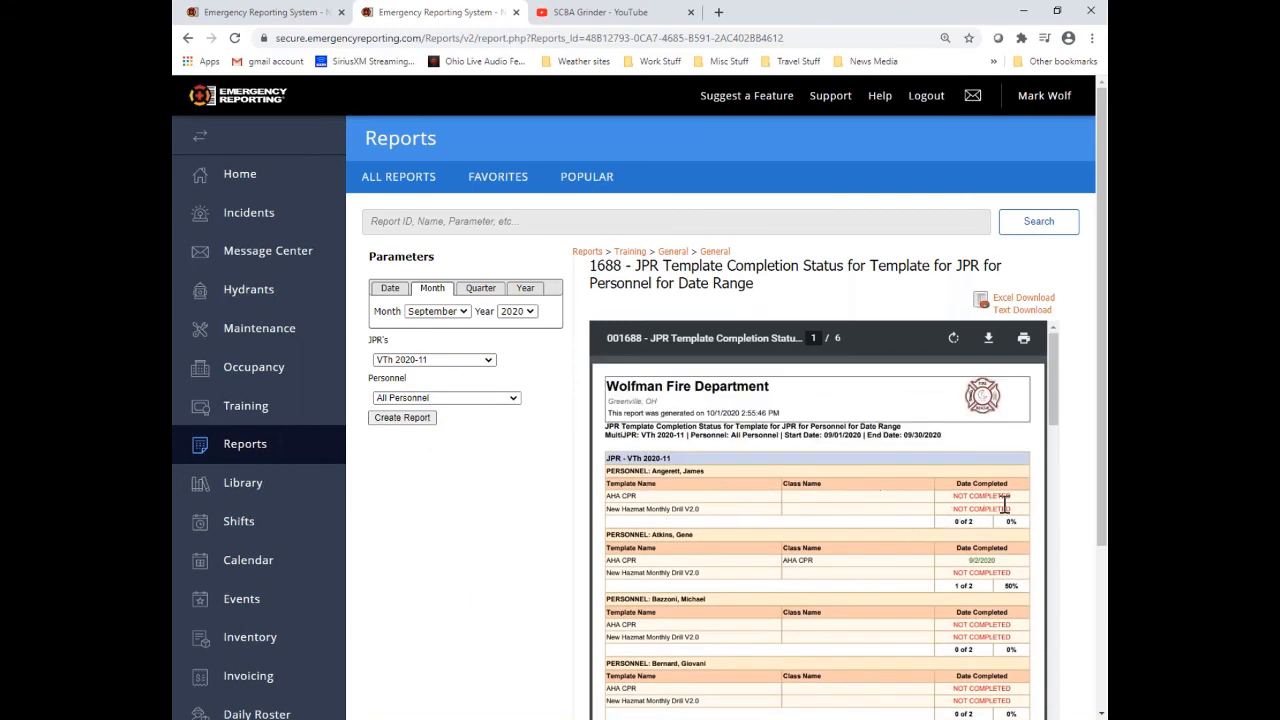
scroll(935, 575, down, 2)
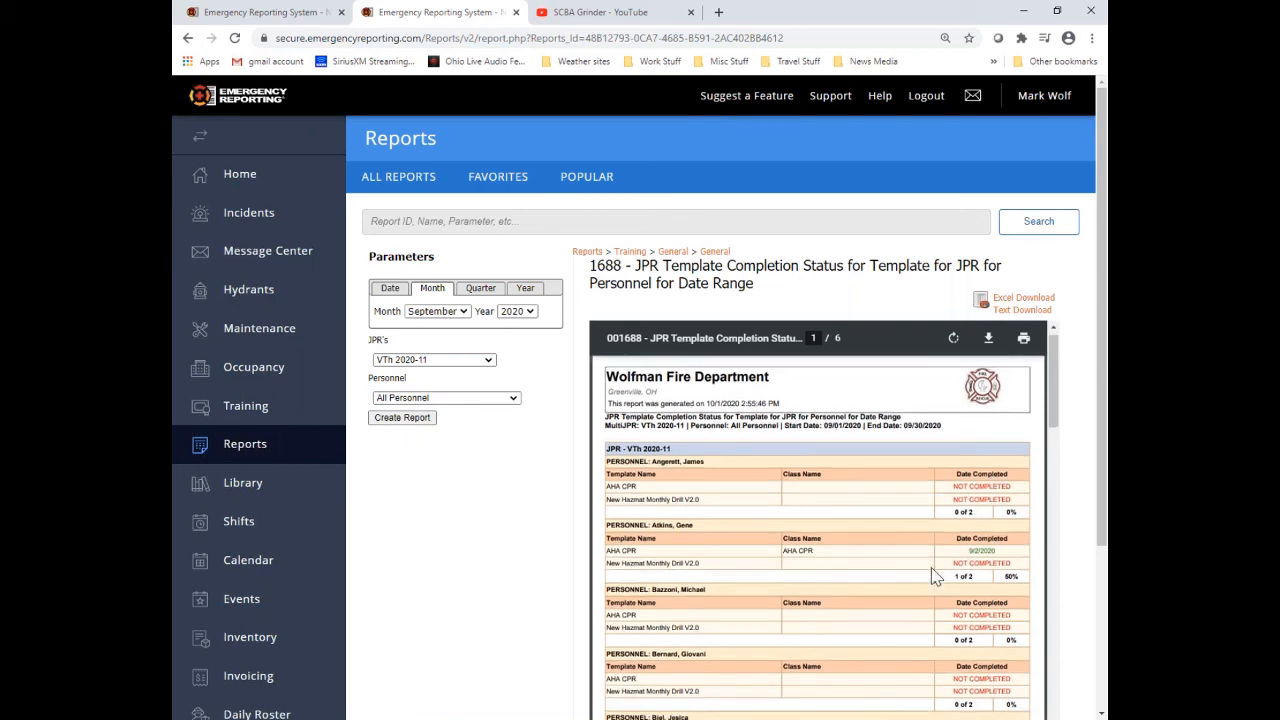
scroll(931, 568, down, 8)
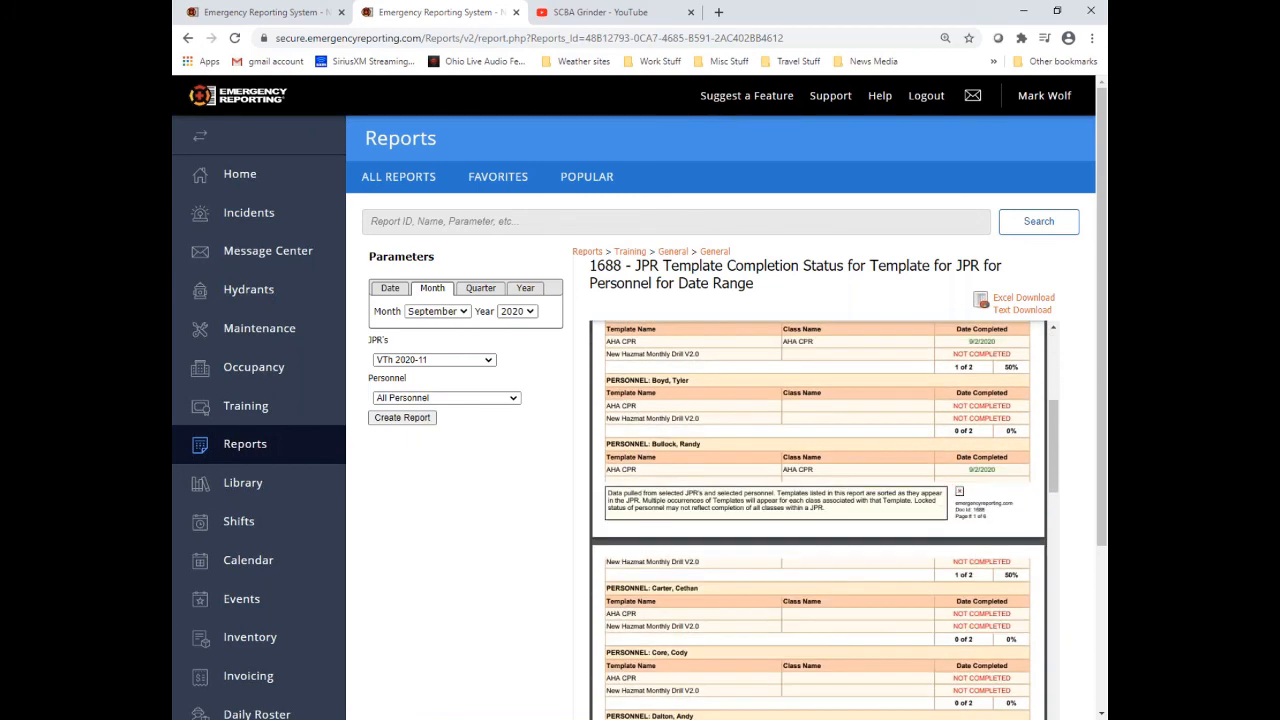
scroll(818, 520, down, 8)
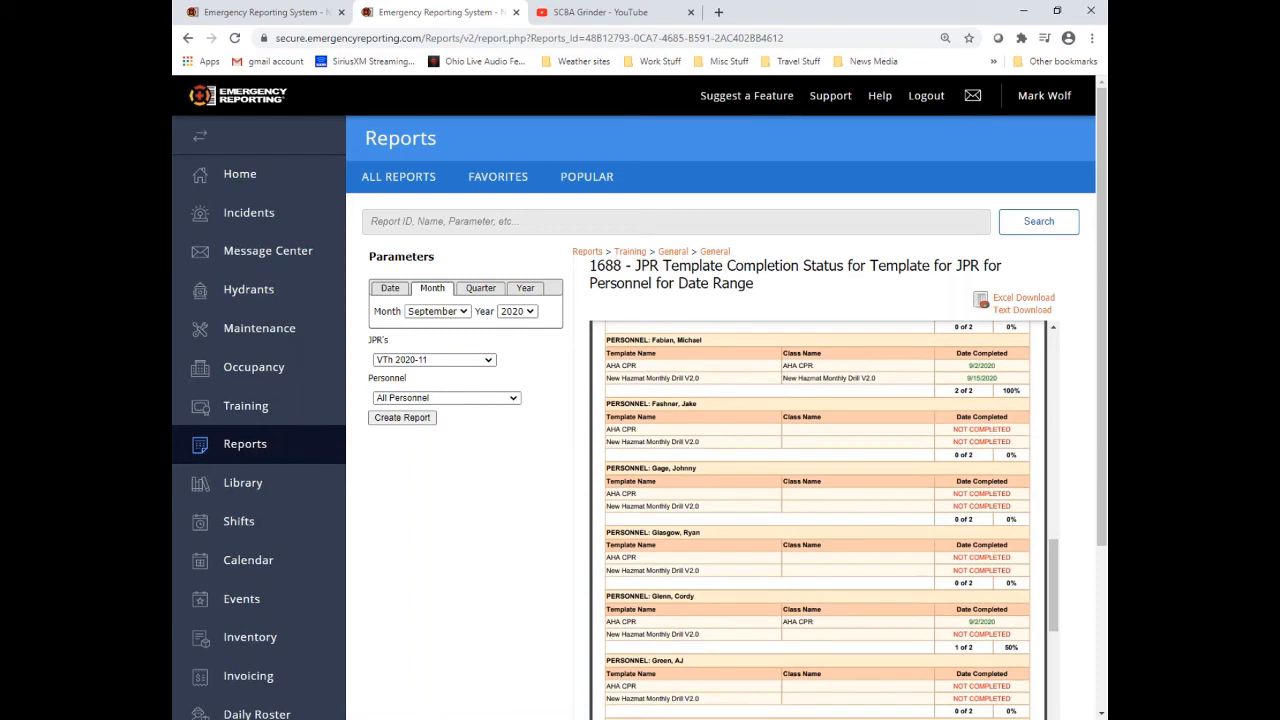
scroll(962, 475, up, 1)
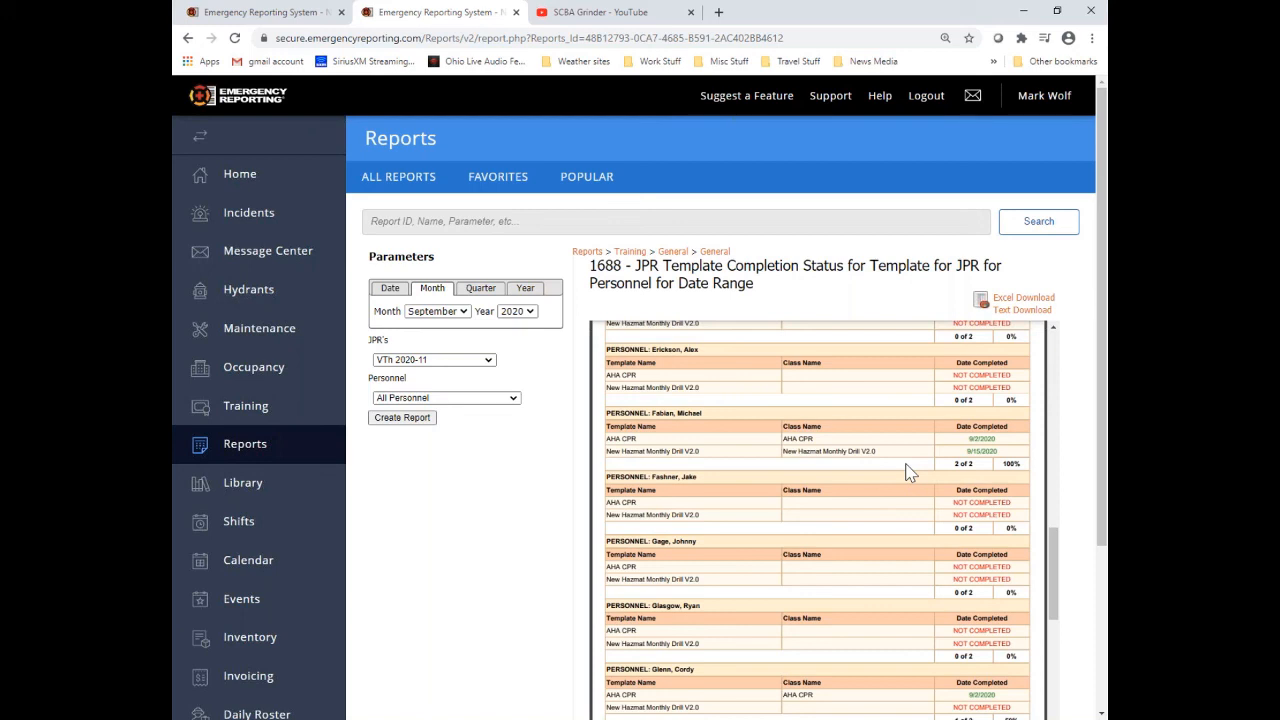
mouse_move(914, 475)
- Return to the JPR page, delete the ER Training requirement and collapse VTh 2020-11
click(262, 12)
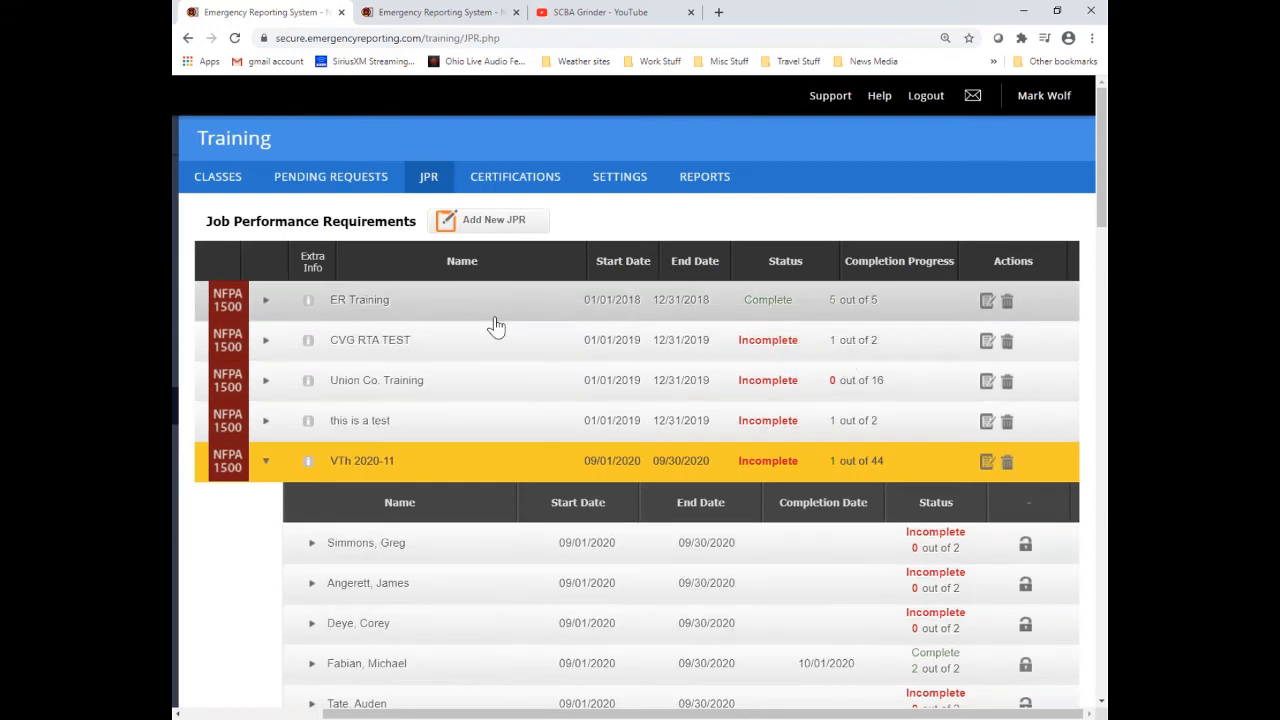
click(1008, 304)
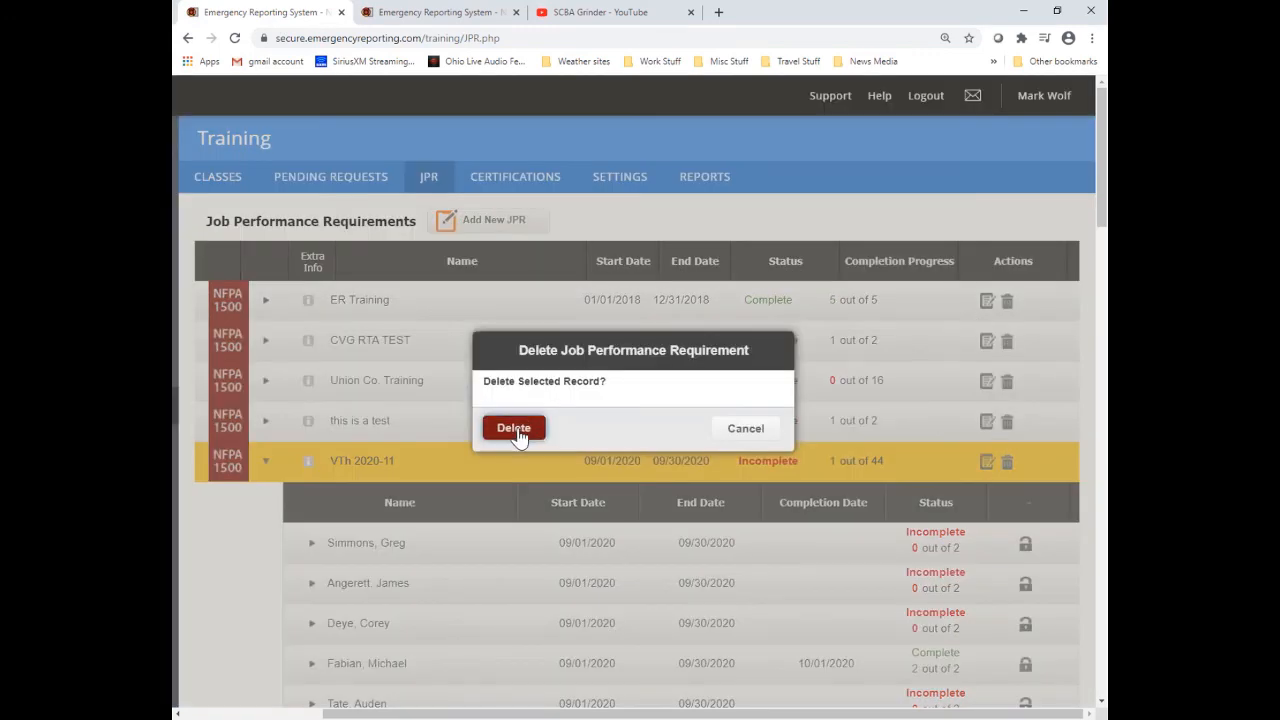
click(514, 428)
scroll(519, 437, down, 3)
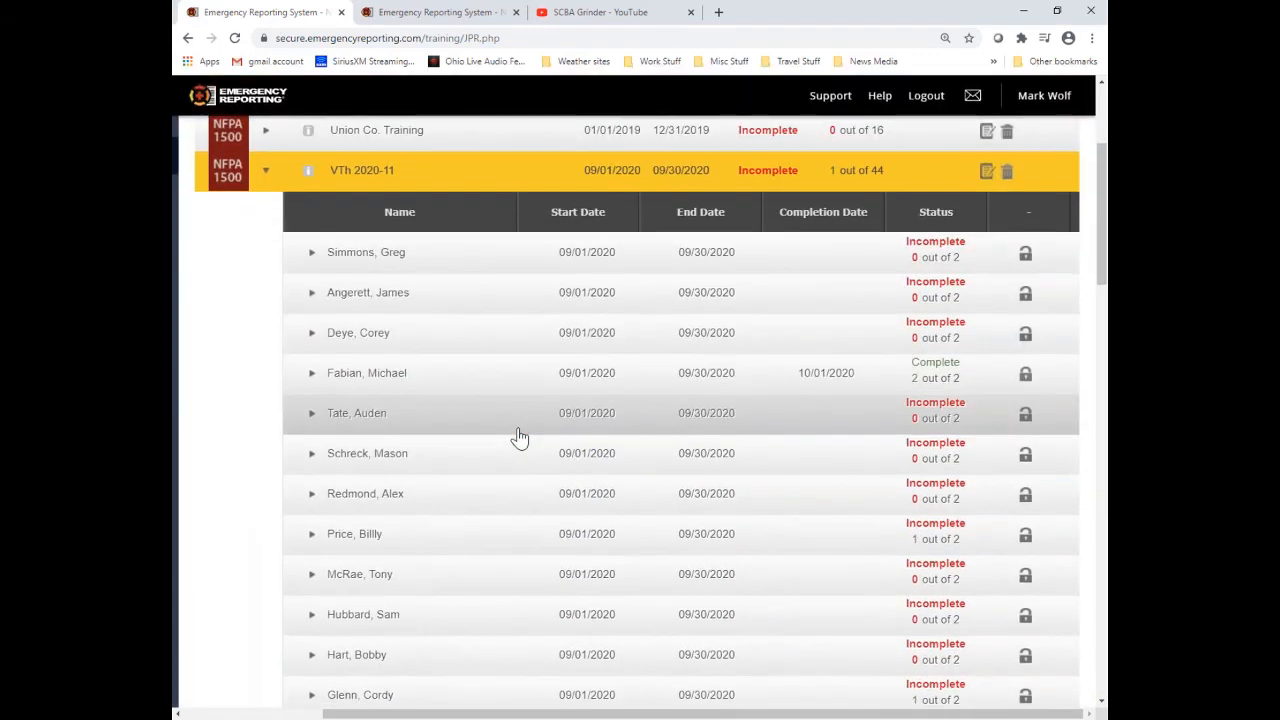
click(265, 172)
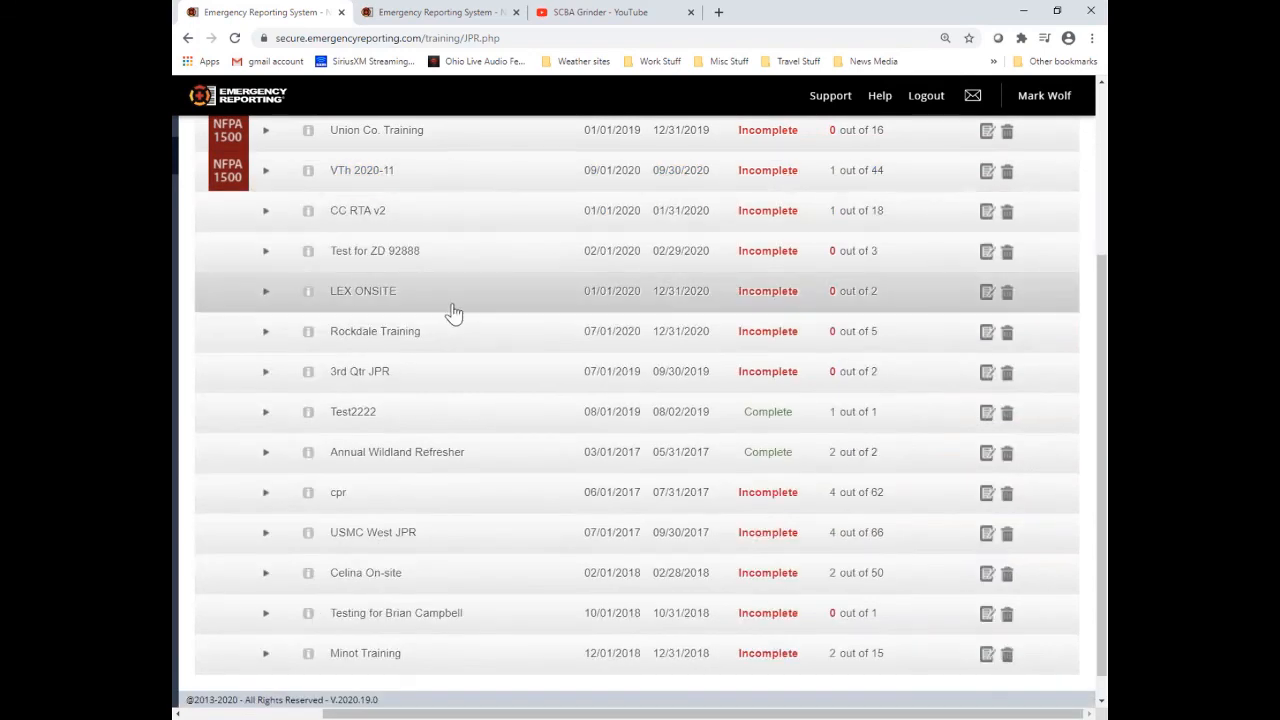
scroll(632, 350, up, 3)
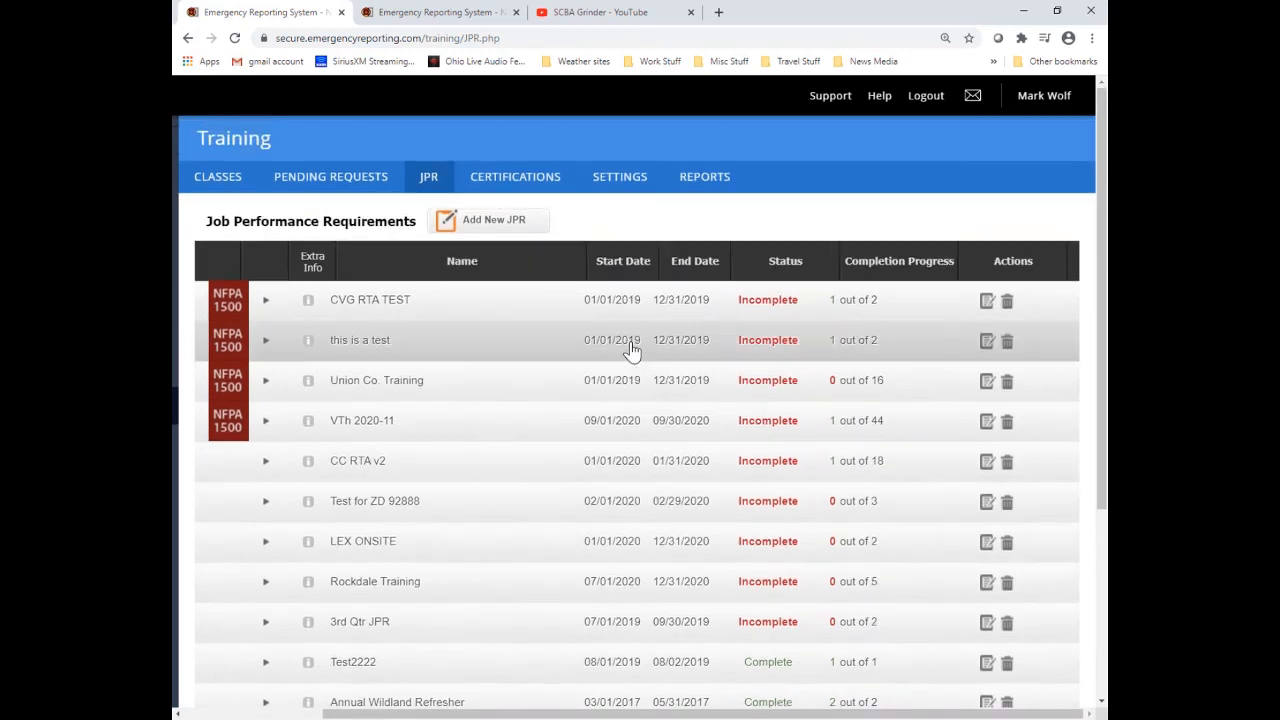
- Delete the USMC West JPR requirement and collapse VTh 2020-11 again
scroll(535, 352, down, 2)
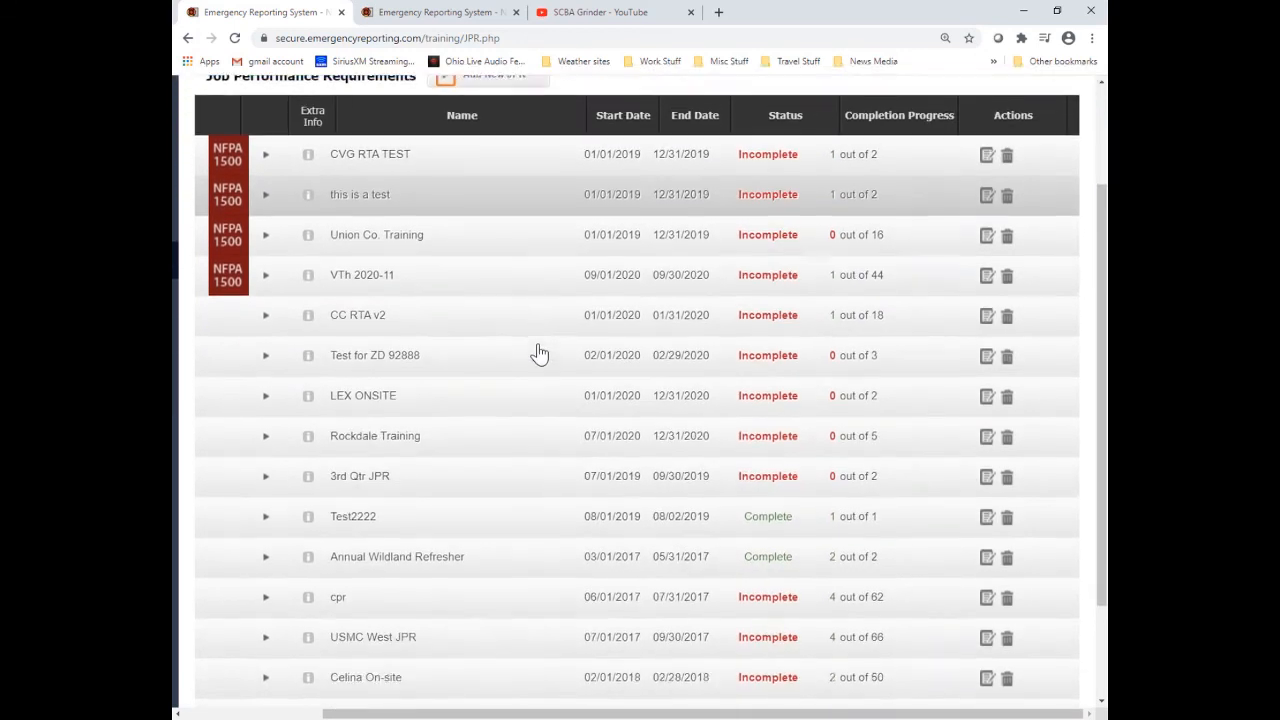
scroll(652, 398, down, 1)
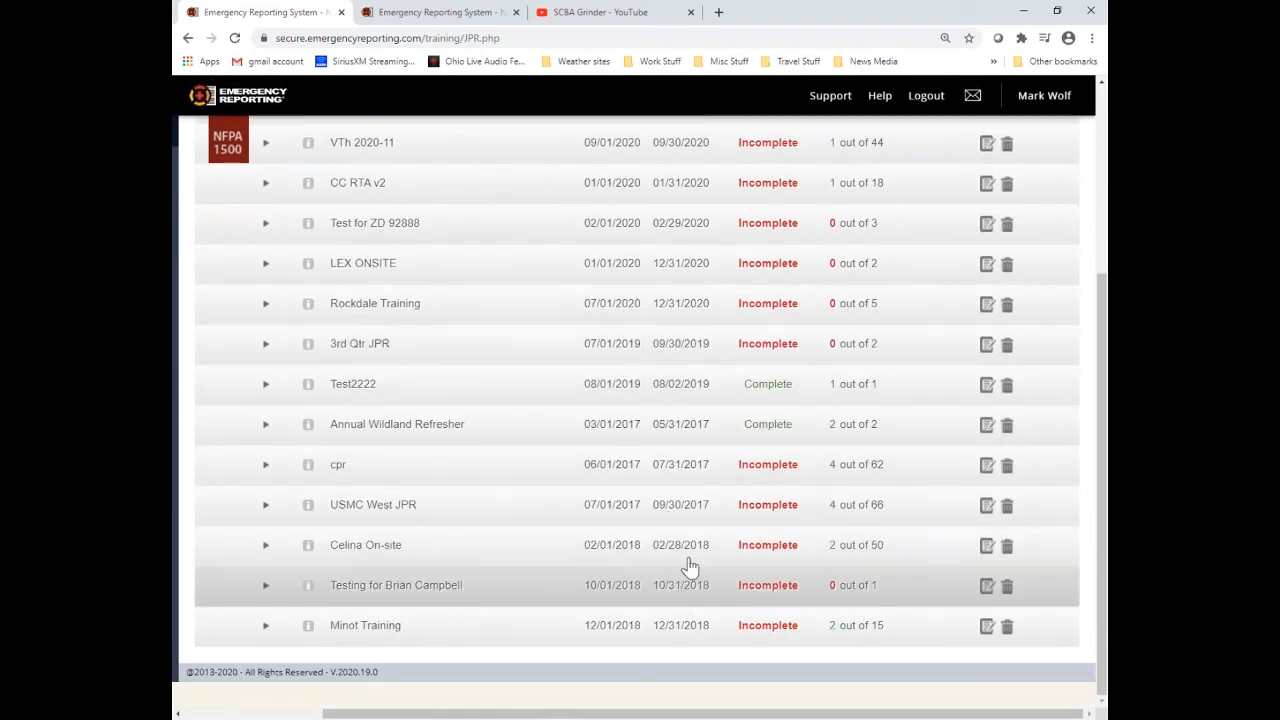
click(1006, 510)
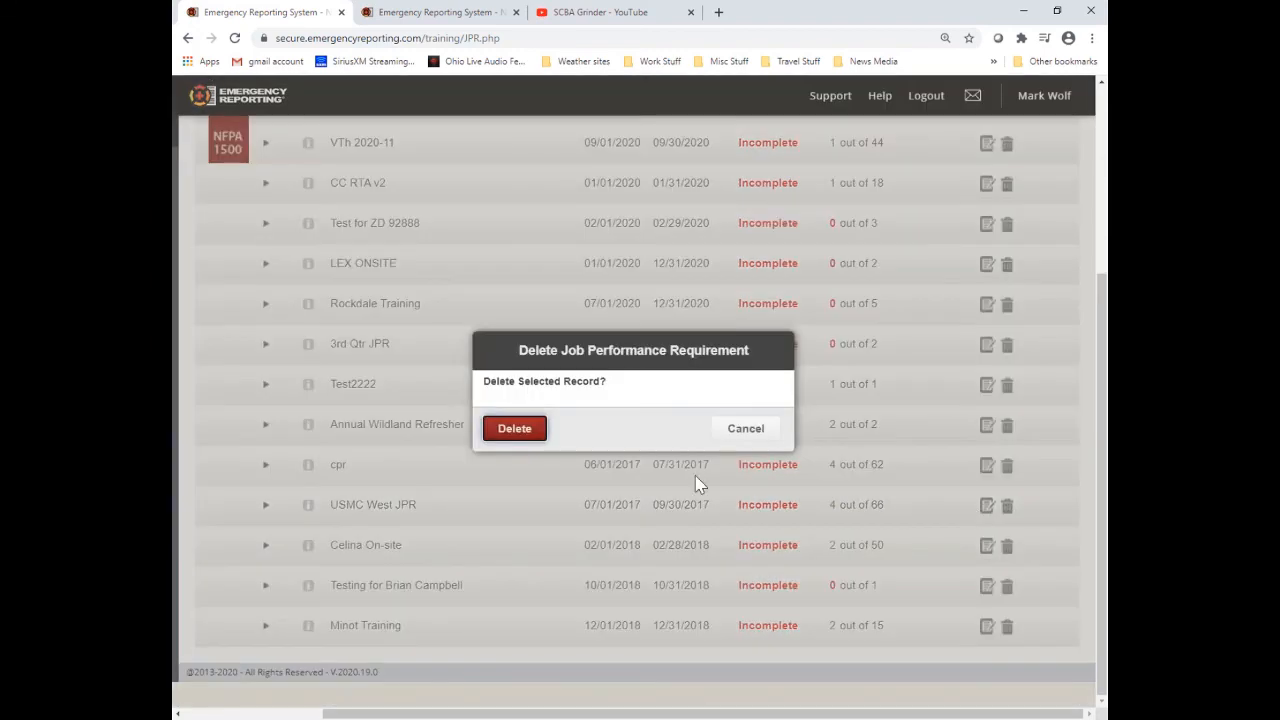
click(511, 430)
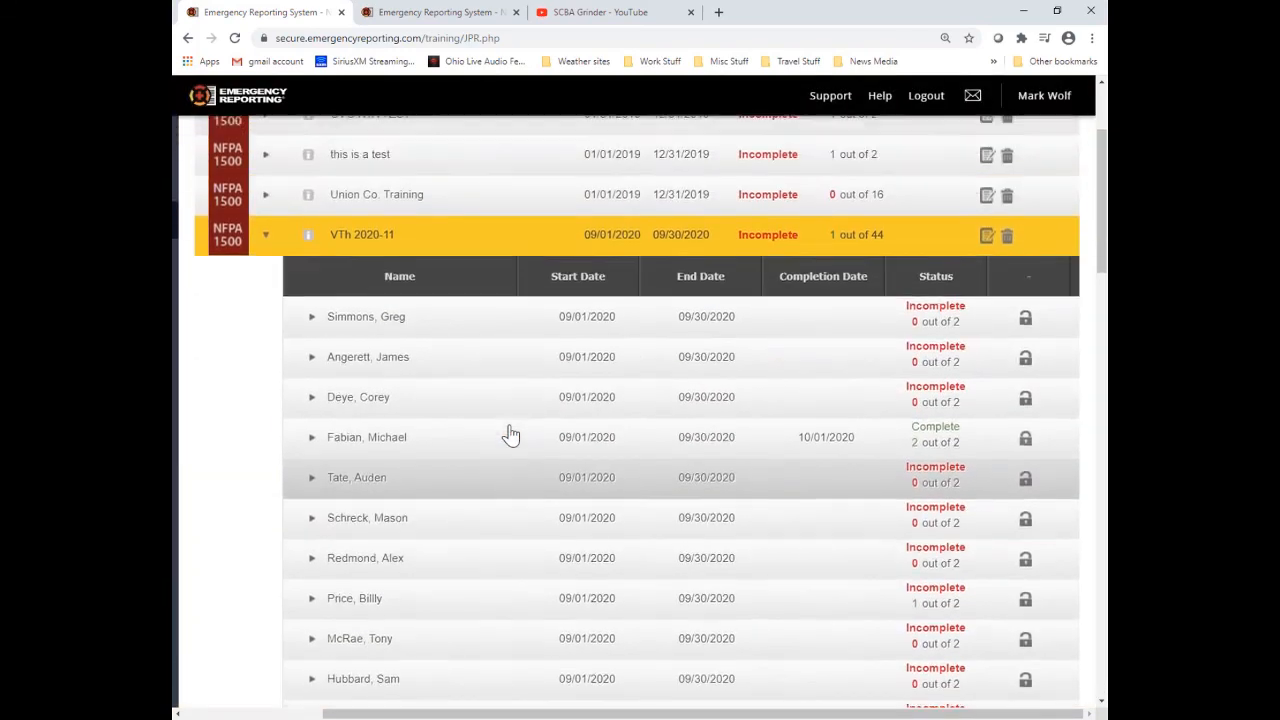
click(267, 250)
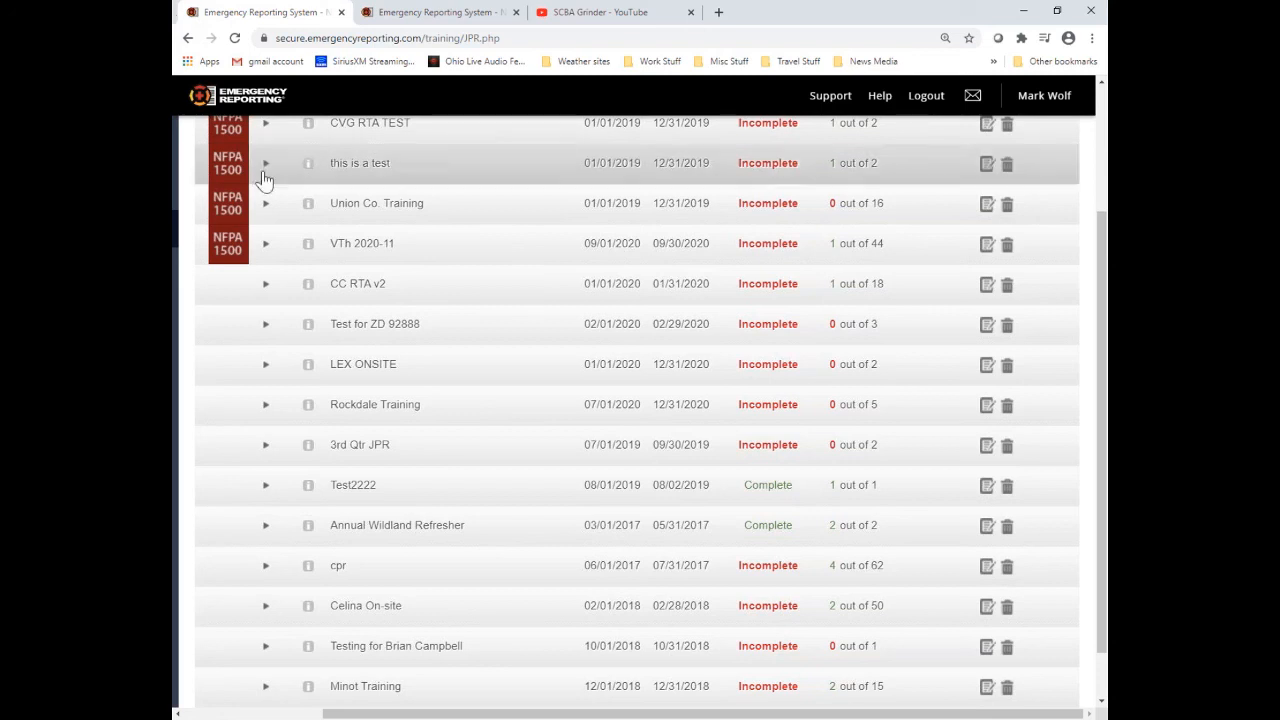
scroll(457, 243, up, 2)
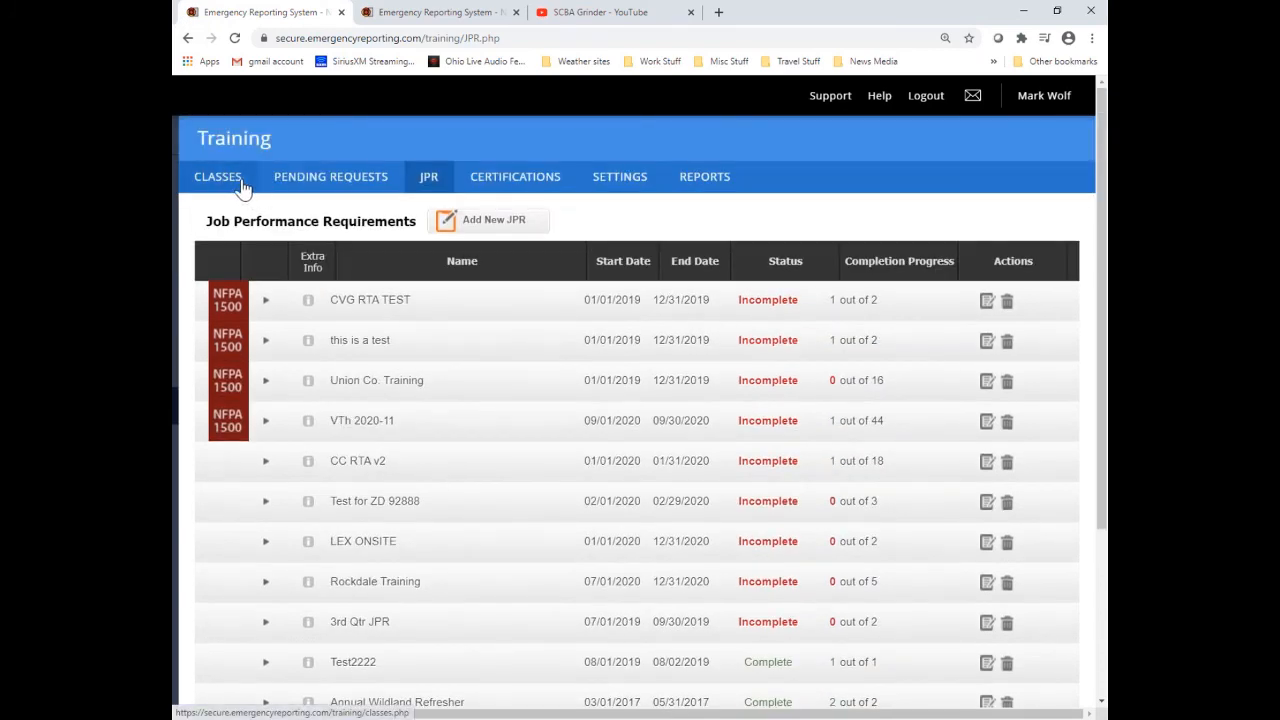
- Go to the training class list, view the blank form for adding a class and close it without creating one
click(238, 182)
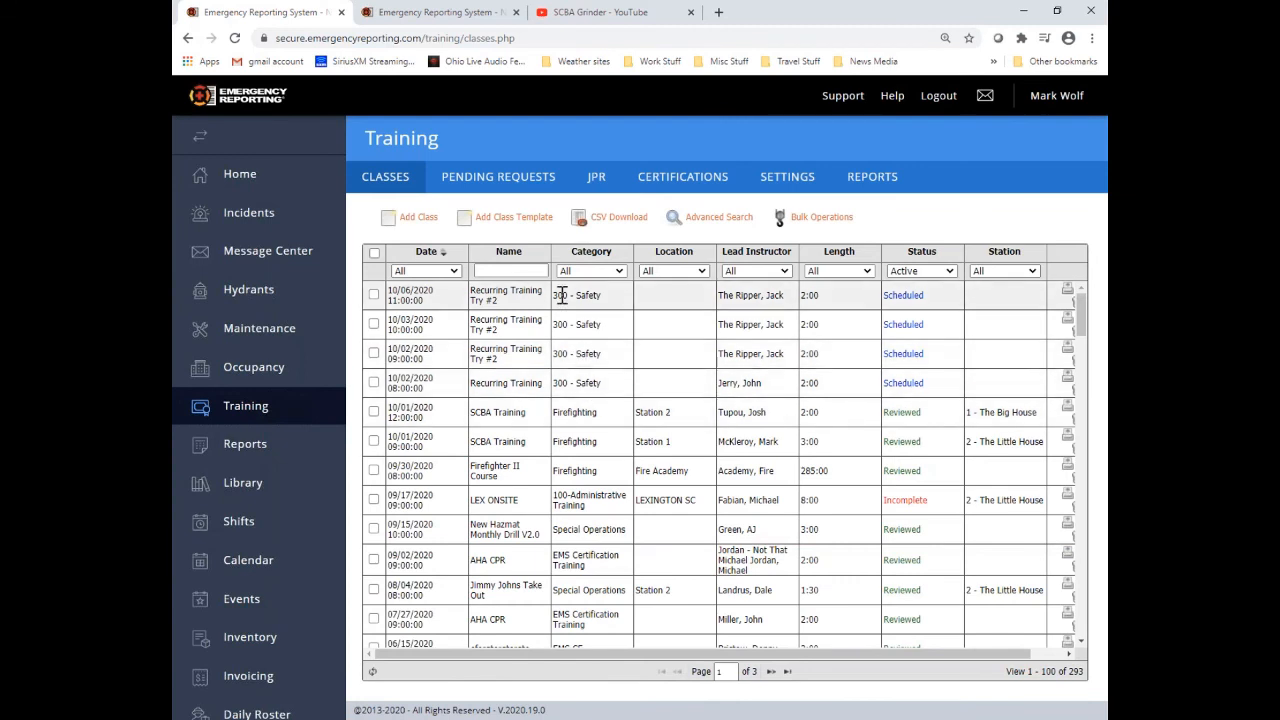
click(420, 218)
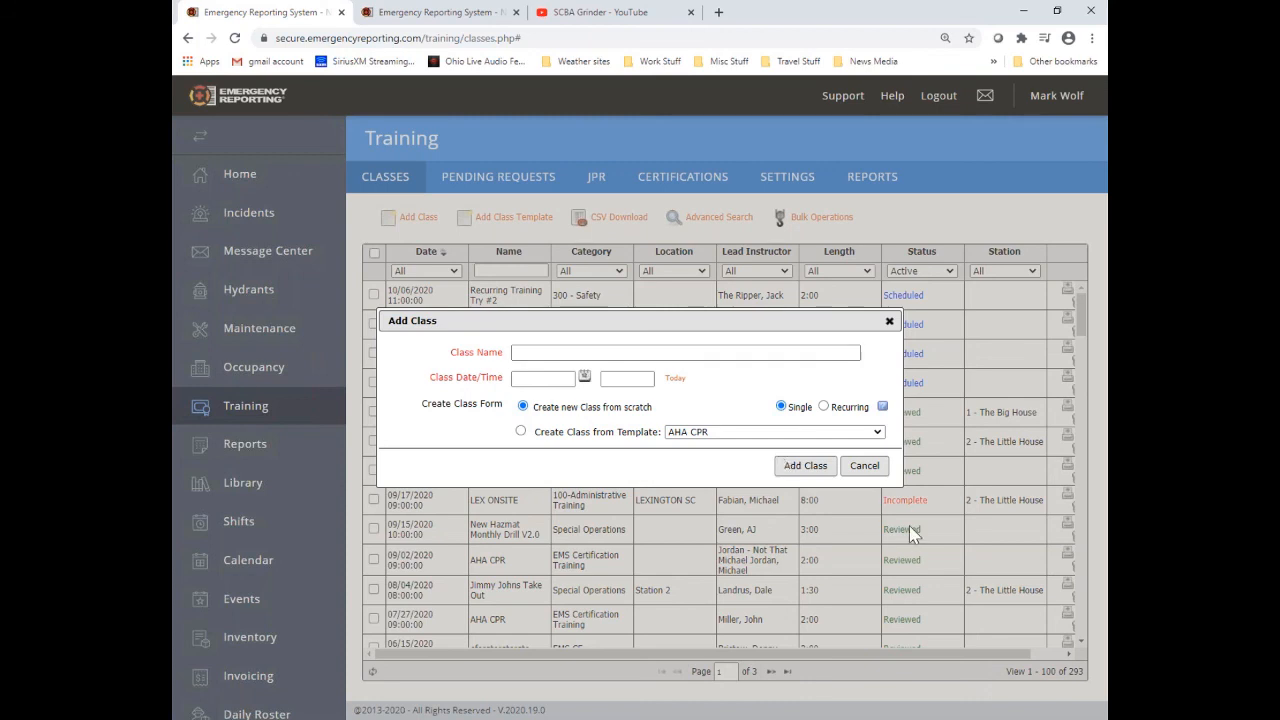
click(866, 466)
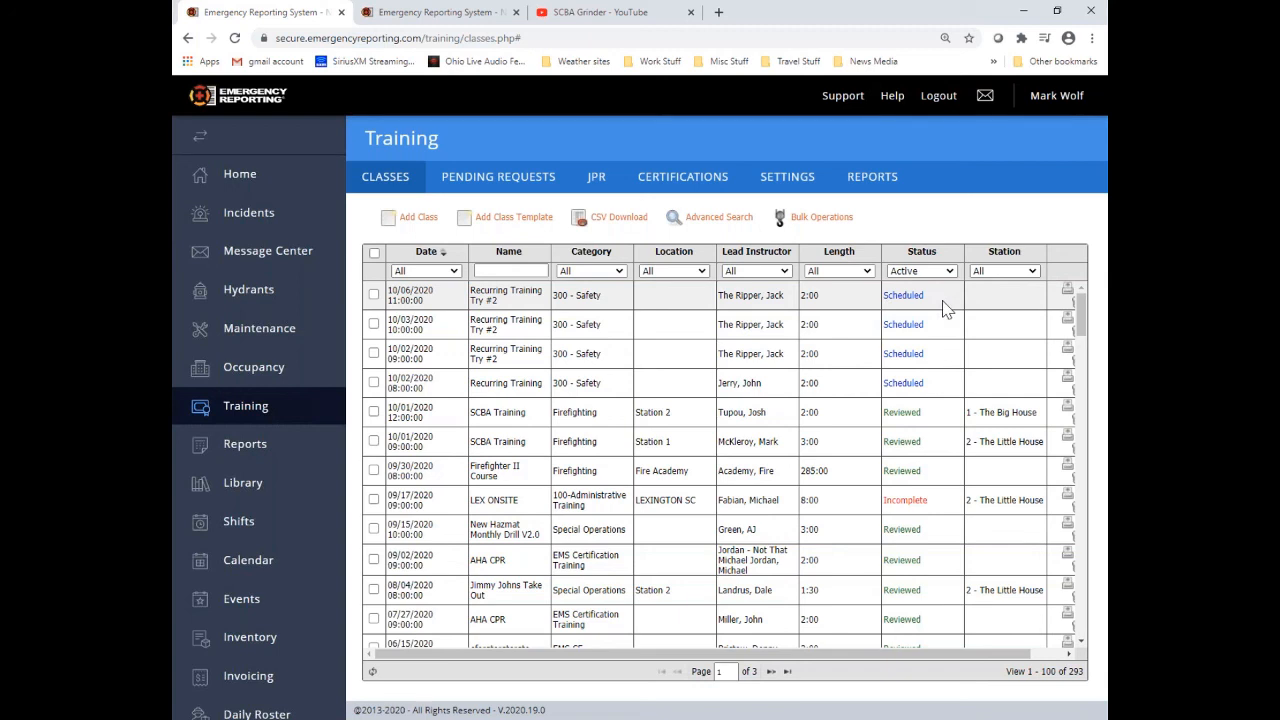
- Filter the class list by Incomplete status to review those classes, and set the status filter back to Active
click(950, 271)
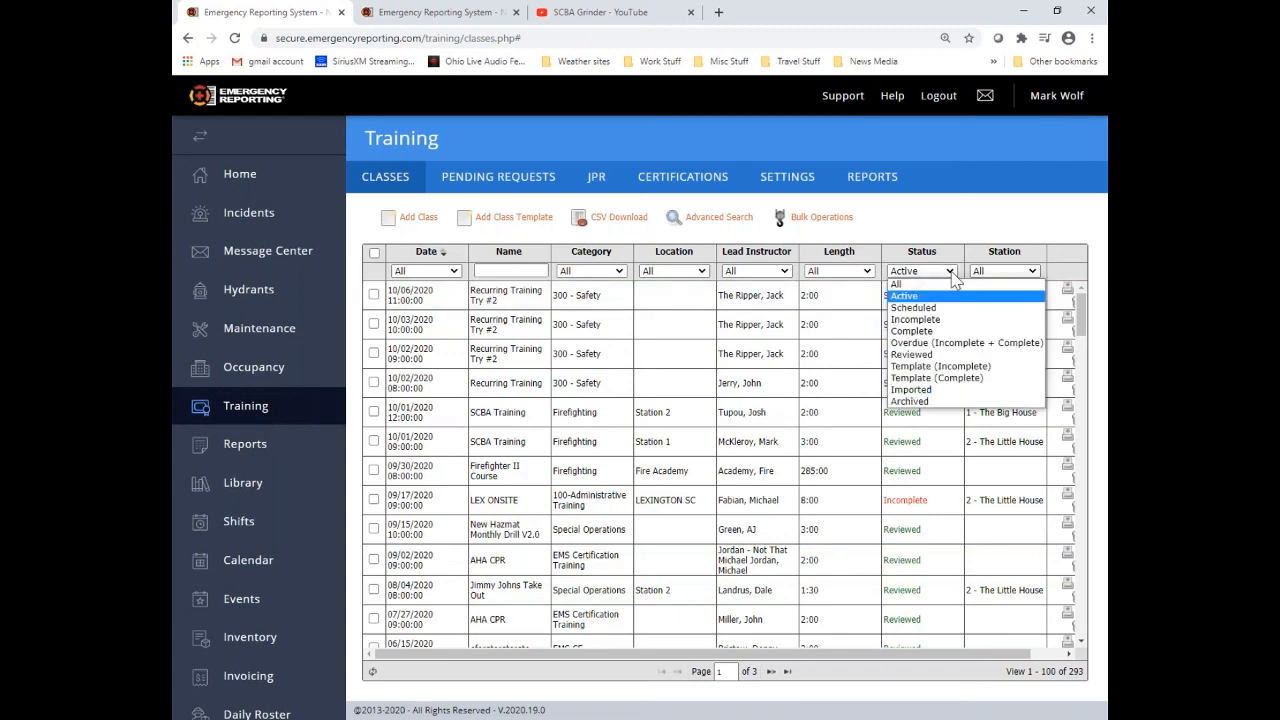
click(945, 319)
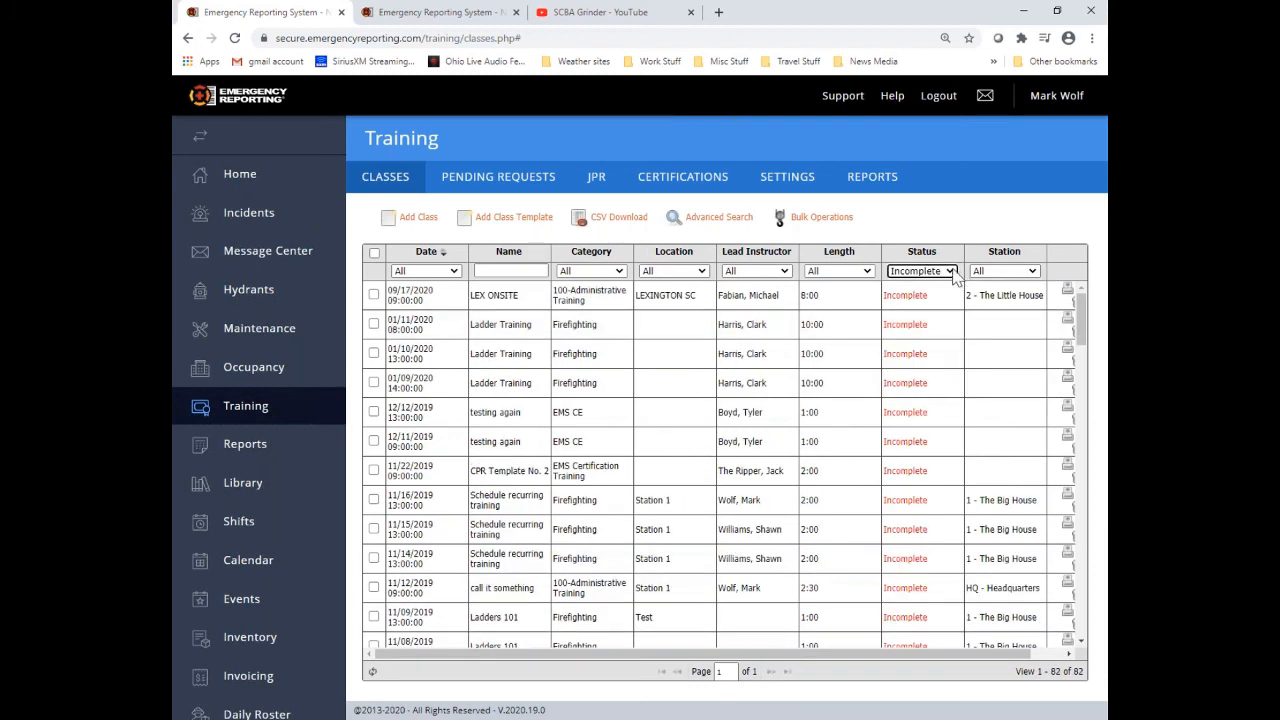
click(949, 271)
click(930, 296)
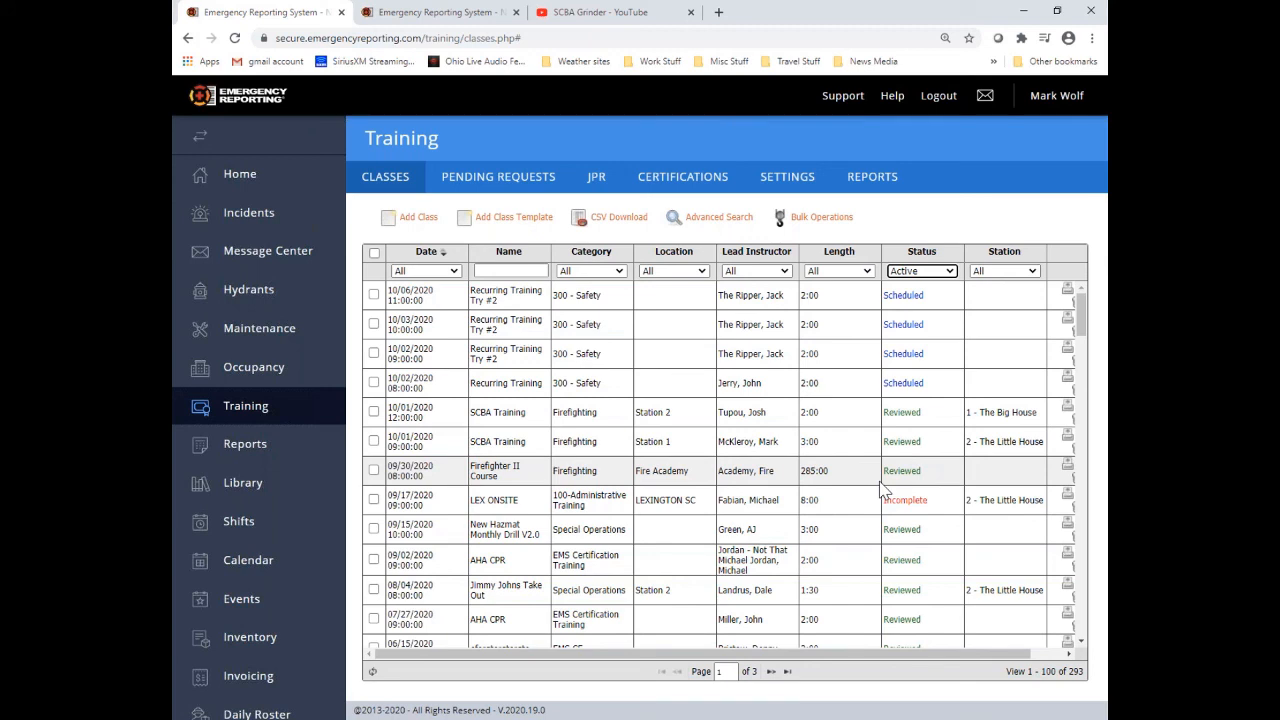
- Open the system notification options from the home dashboard, examine the Training class display settings and close them without saving
click(247, 189)
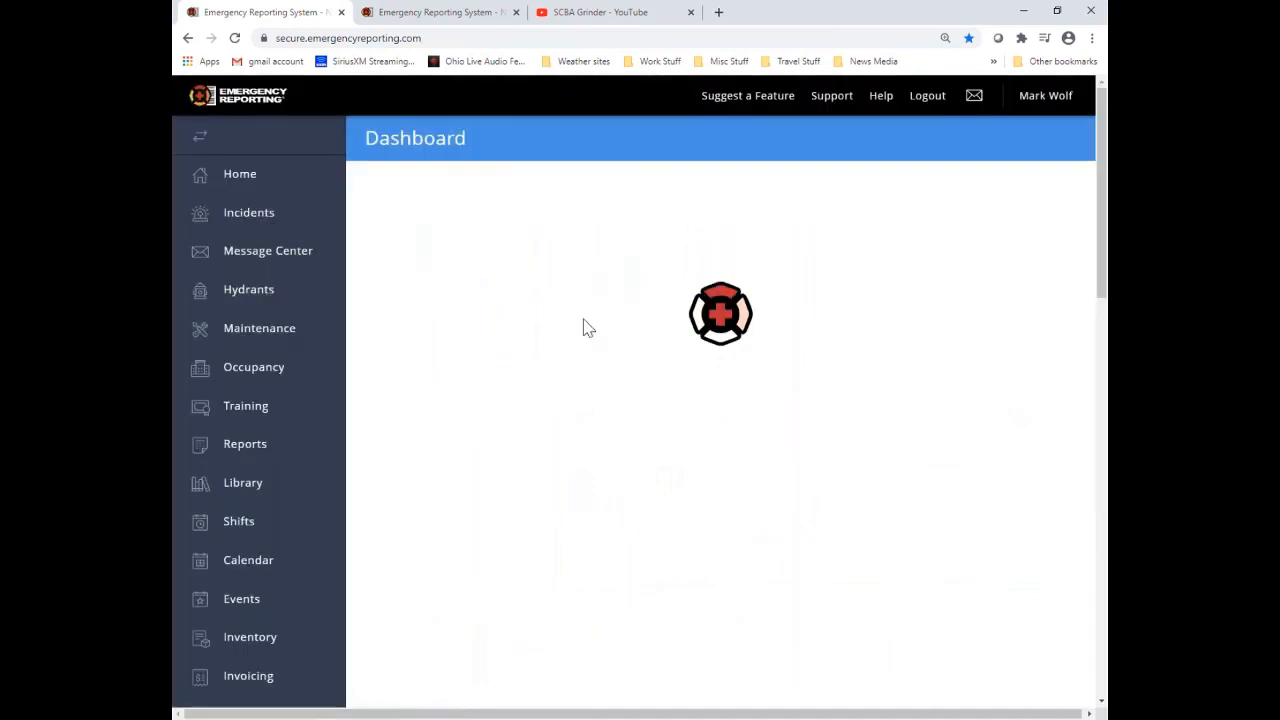
scroll(685, 456, down, 2)
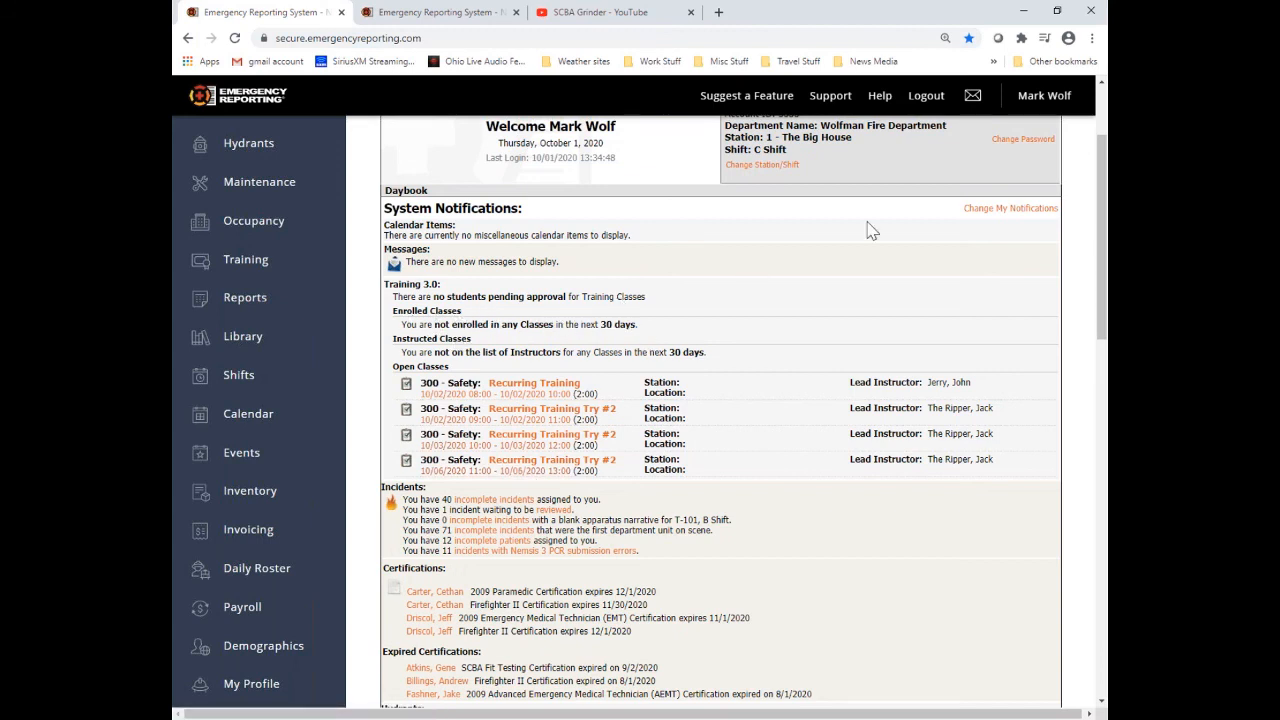
click(987, 213)
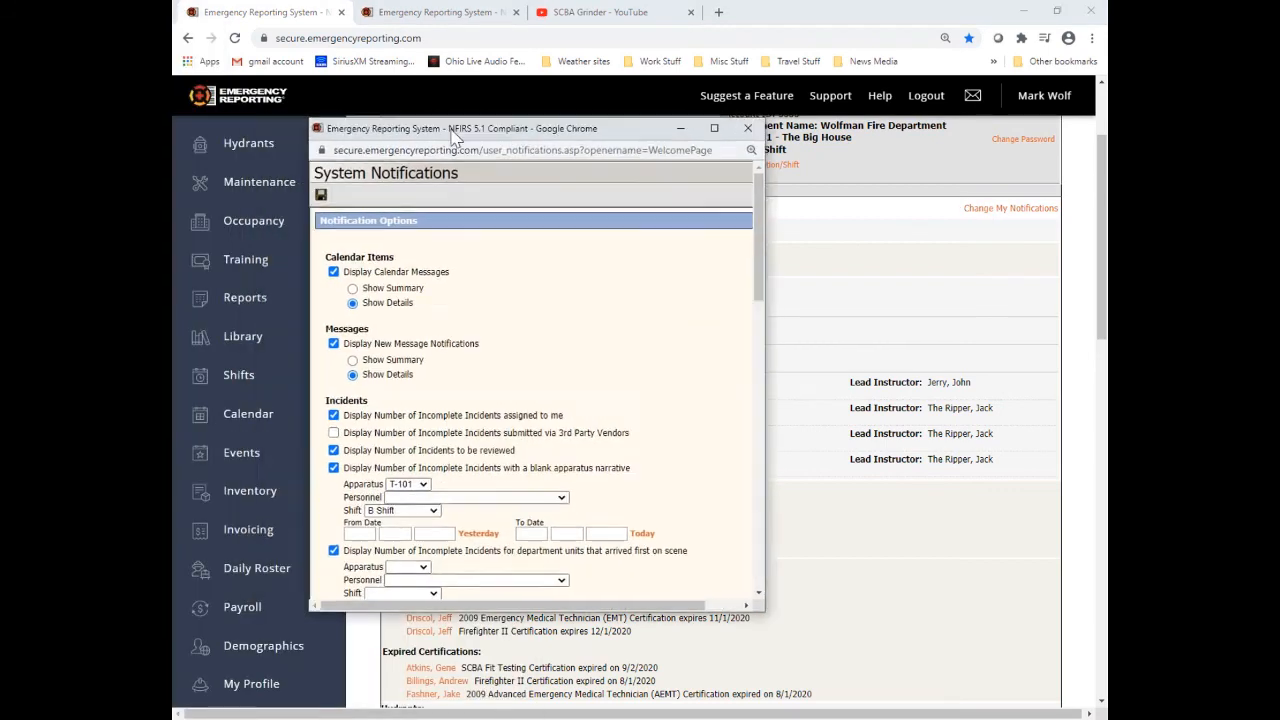
scroll(519, 413, down, 3)
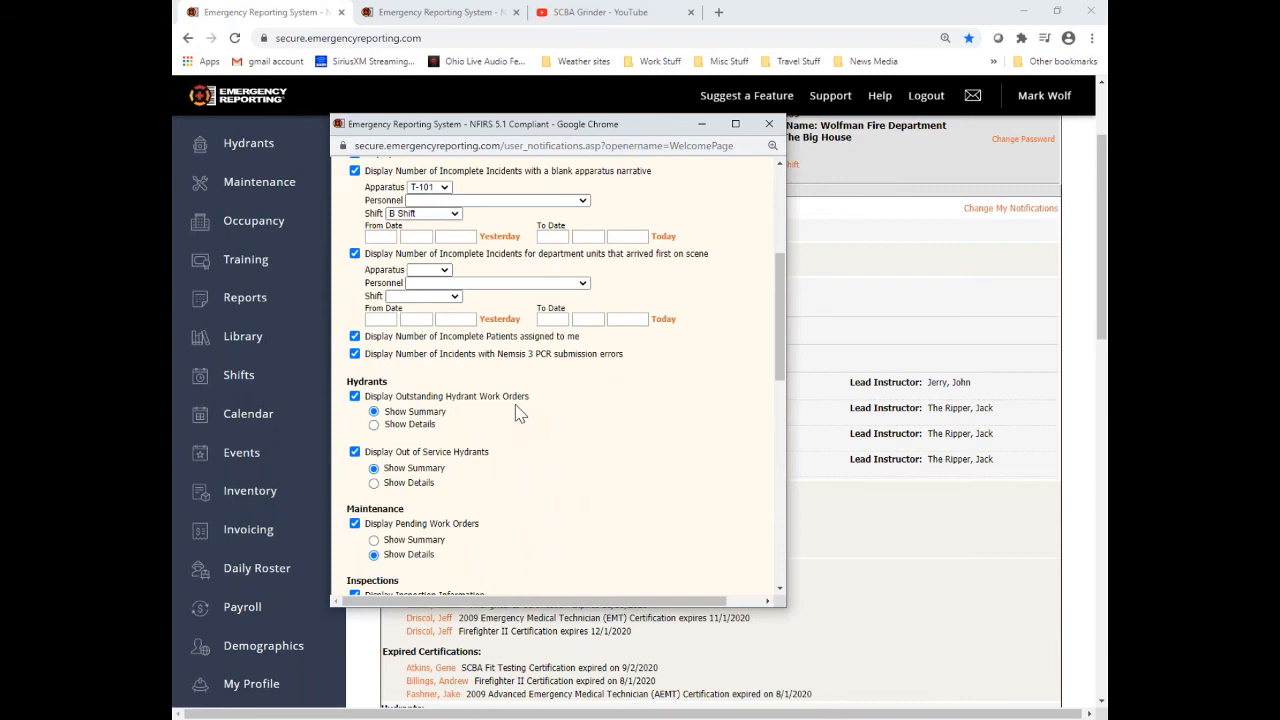
scroll(519, 413, down, 7)
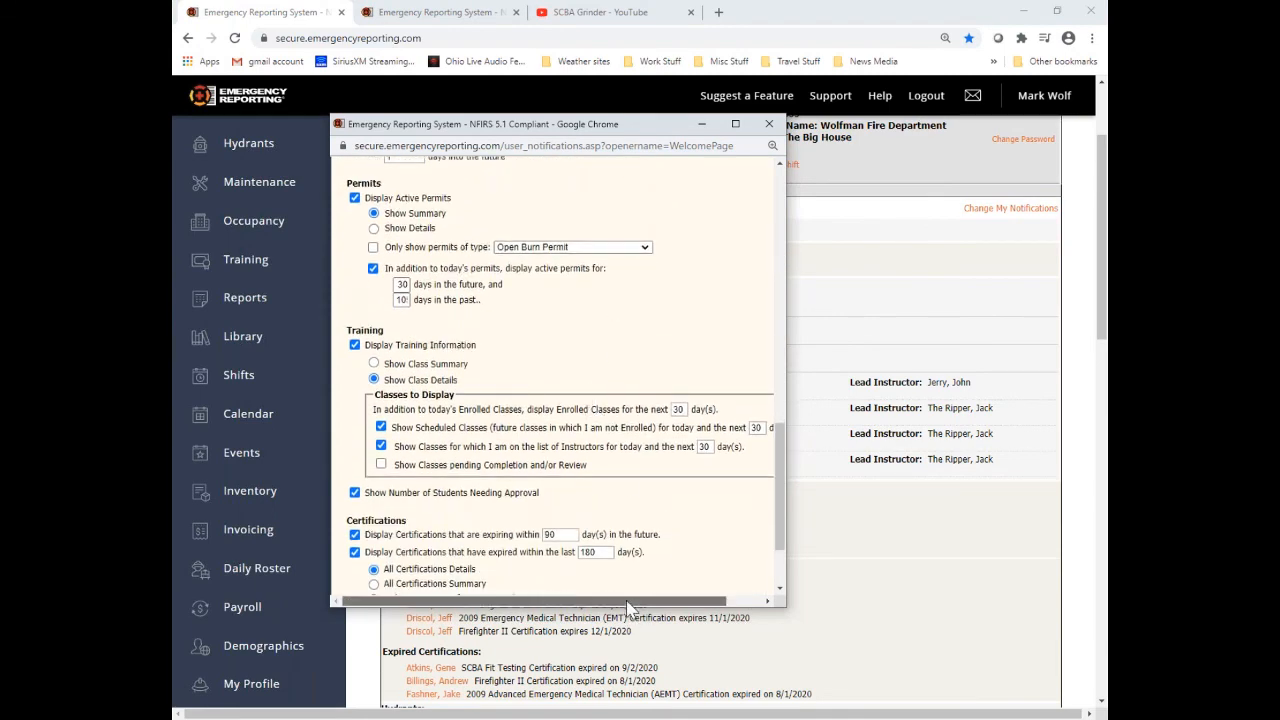
drag(630, 607, 648, 607)
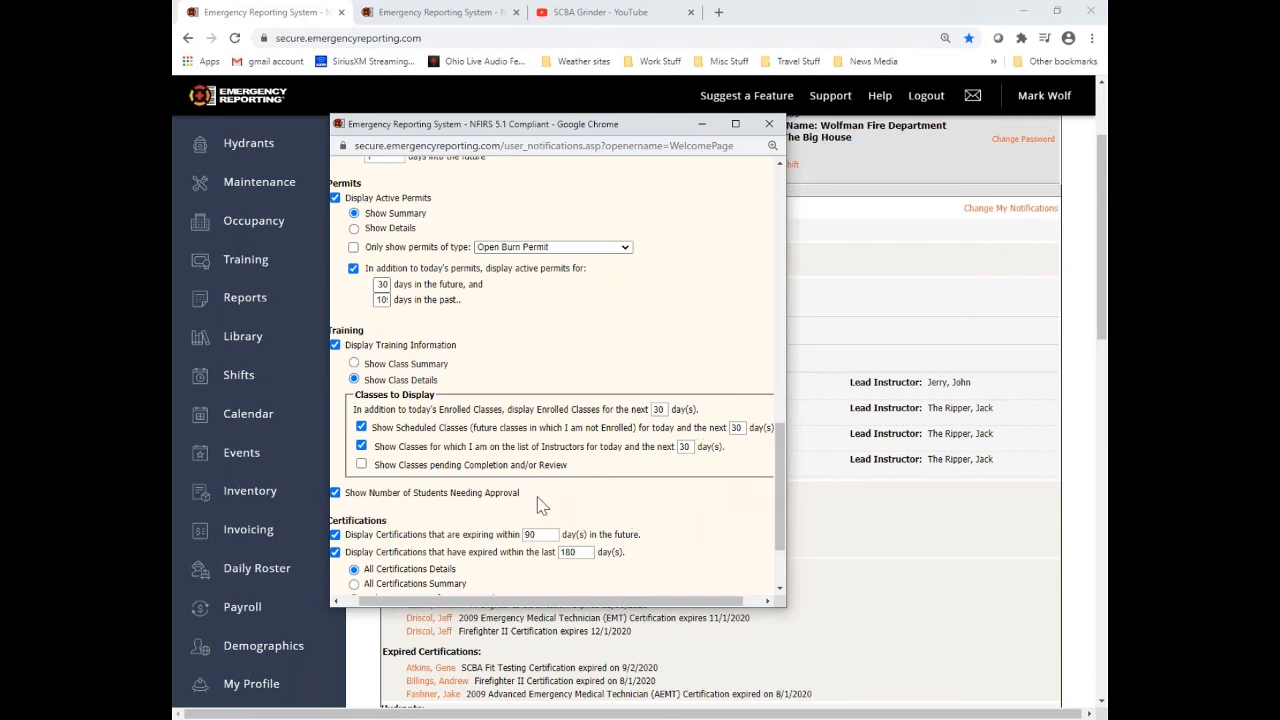
click(775, 131)
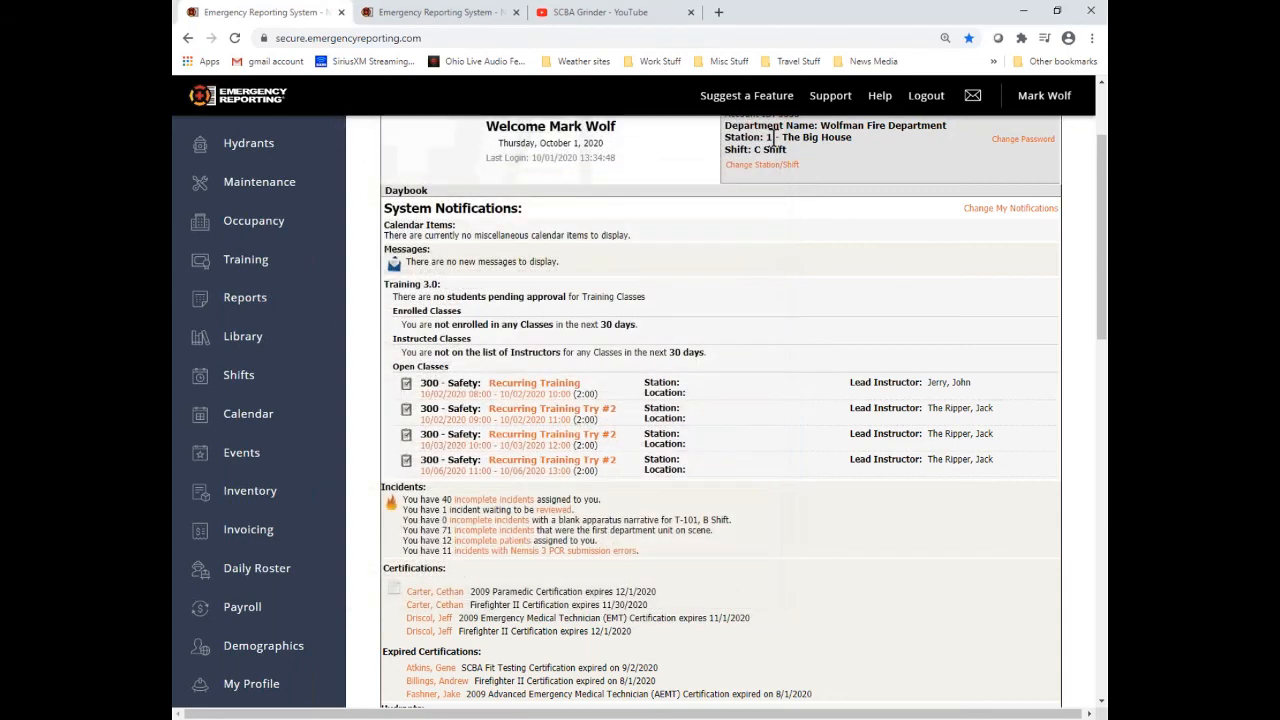